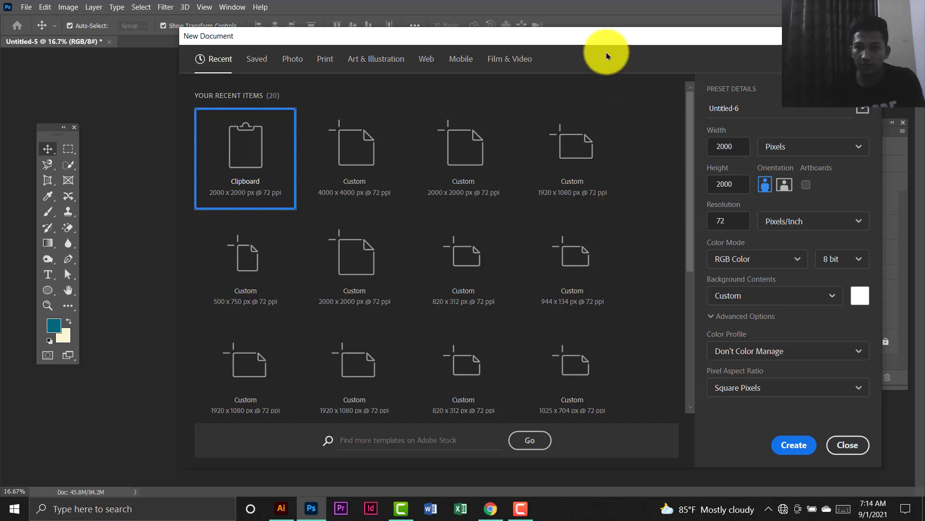
Create a 2000 × 2000 px RGB Color document at 300 pixels/inch and unlock its background layer.
left_click_drag(594, 41, 664, 61)
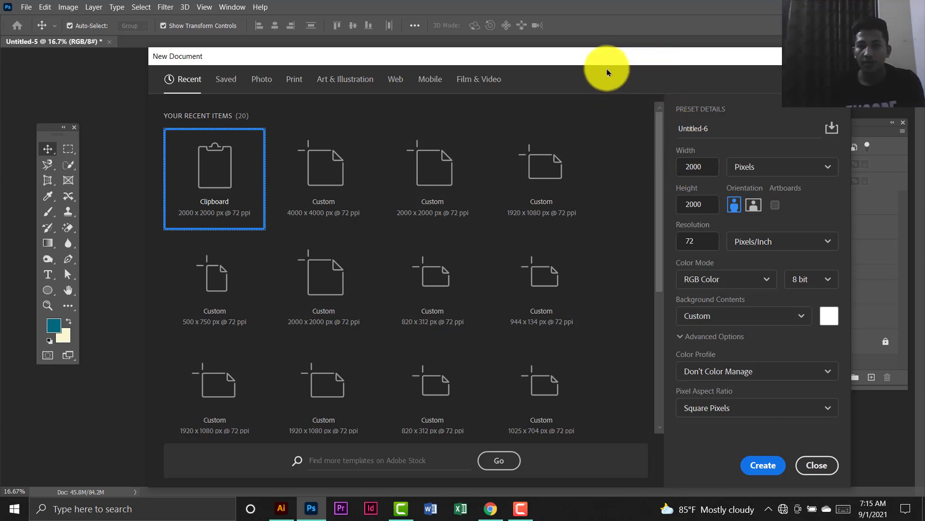
left_click_drag(604, 62, 589, 44)
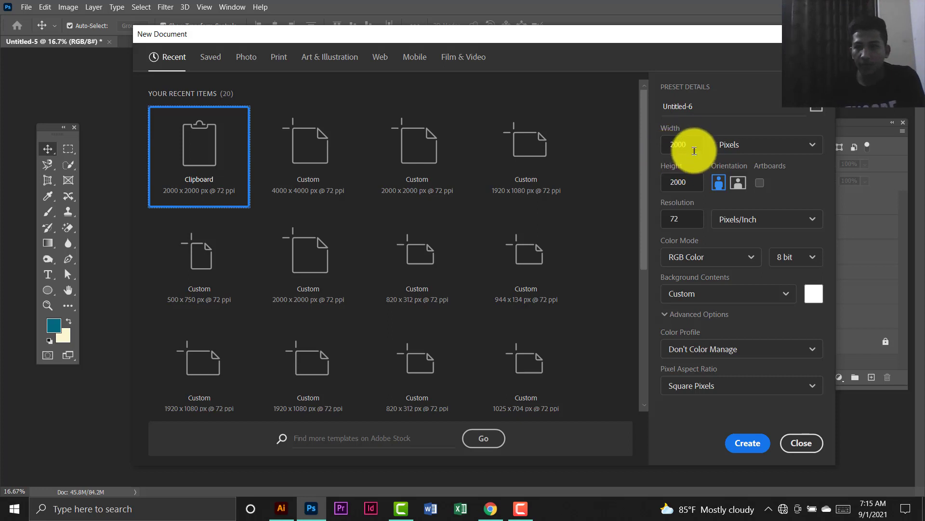
left_click_drag(696, 148, 650, 146)
left_click_drag(697, 183, 640, 184)
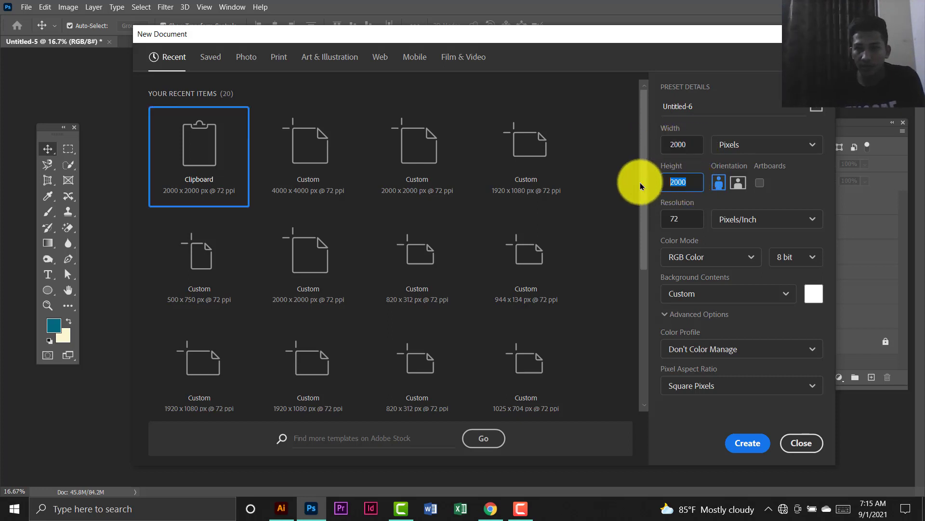
left_click_drag(686, 222, 638, 221)
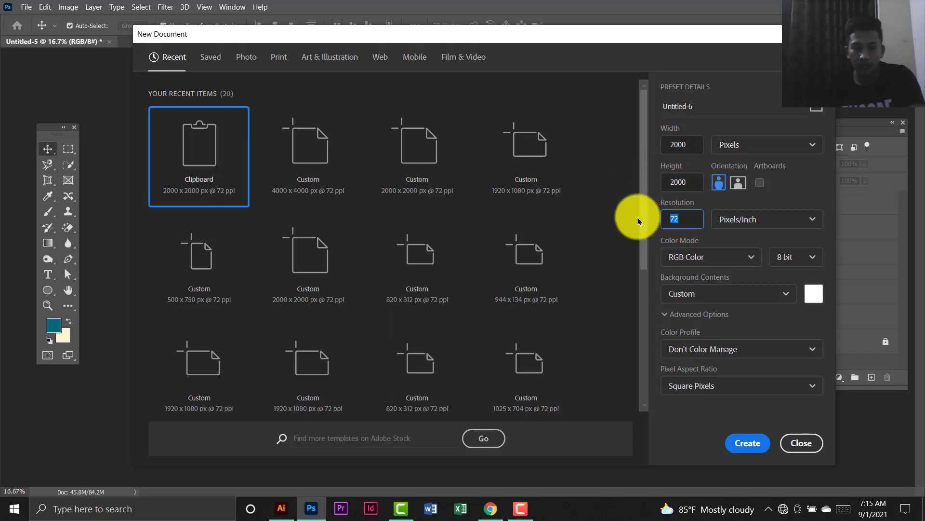
type("300")
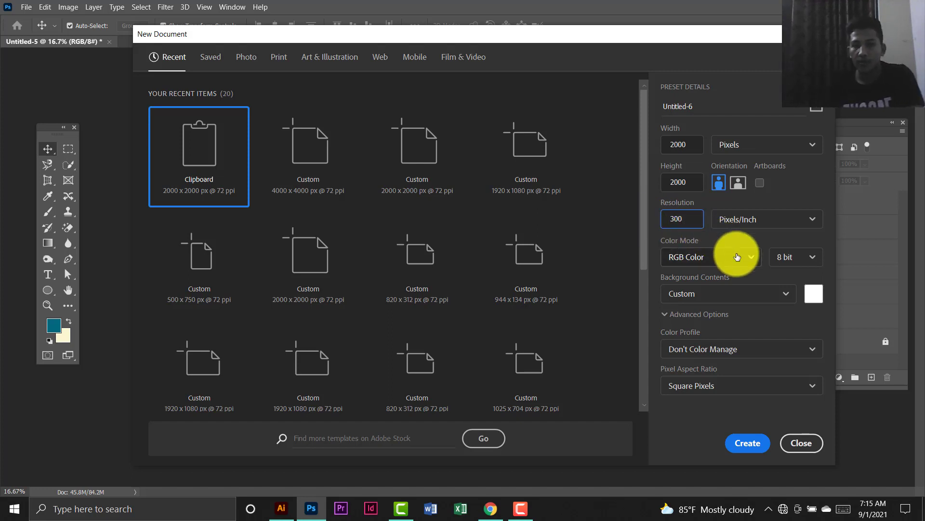
left_click(738, 260)
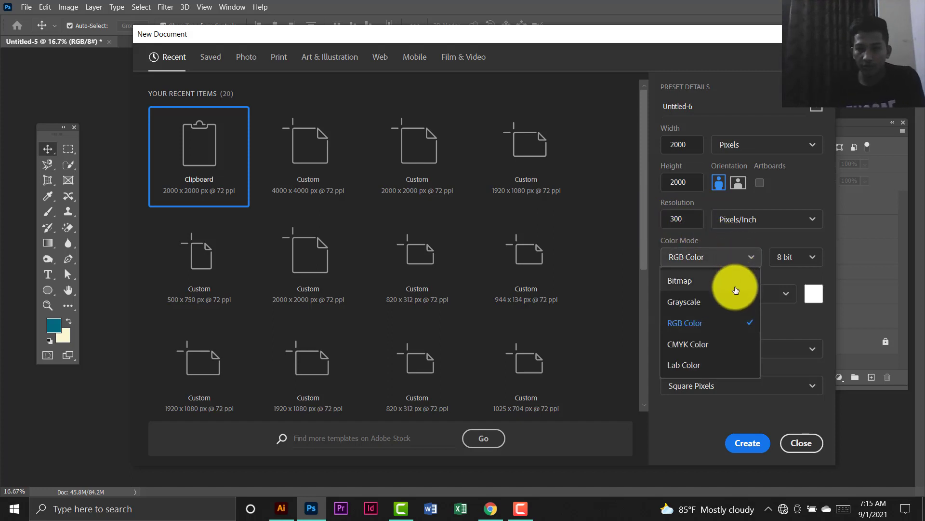
left_click(712, 329)
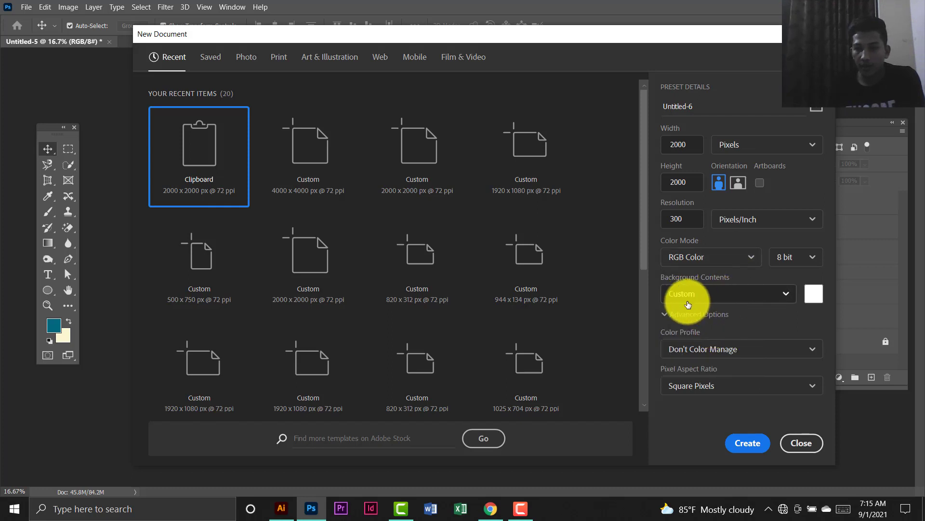
left_click(748, 443)
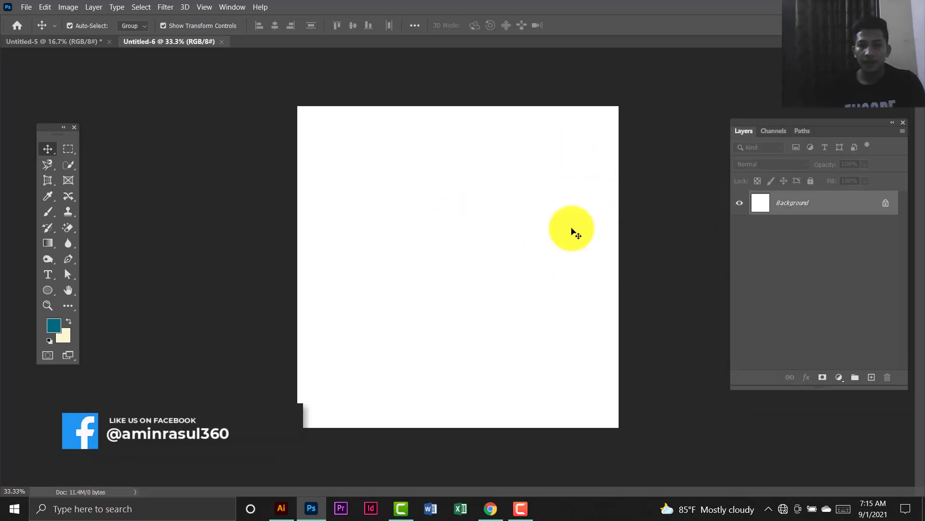
left_click(887, 205)
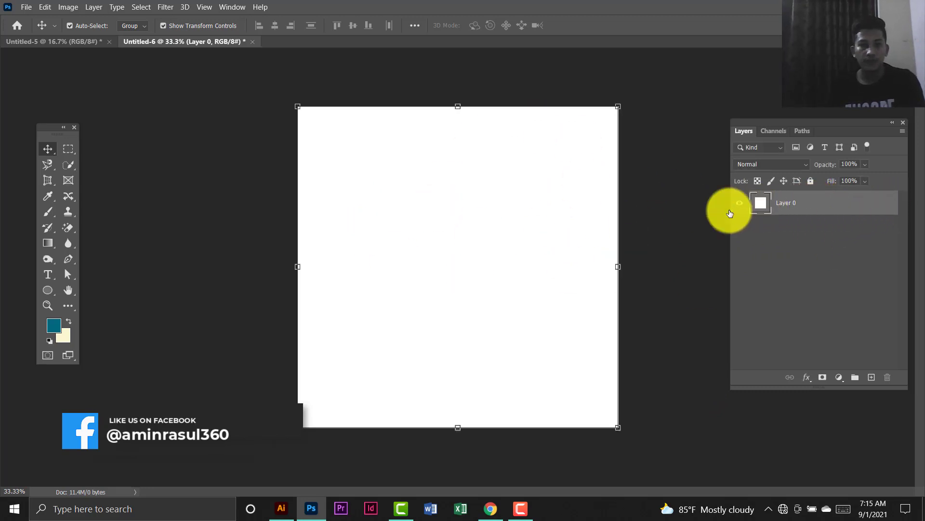
Draw a cream-filled rectangle without stroke, about 2104 × 2144 px, covering the whole canvas.
left_click(48, 289)
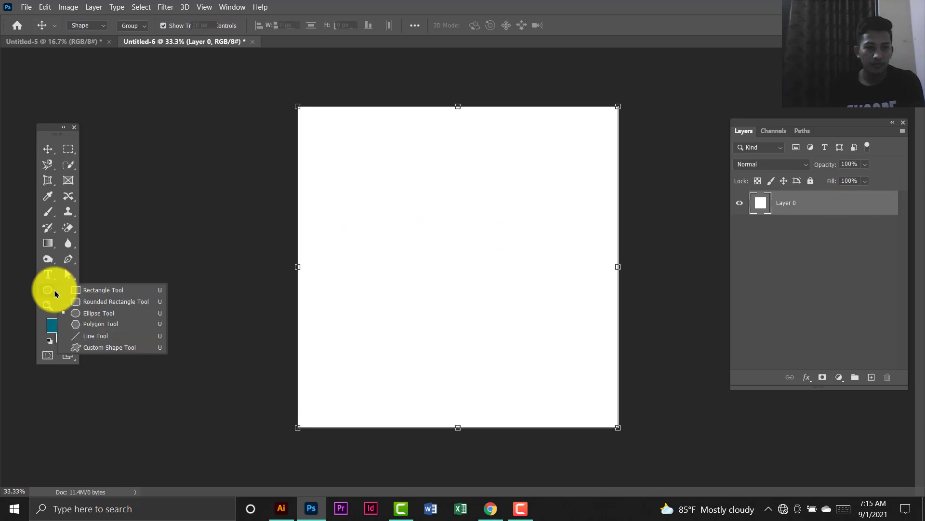
left_click(101, 290)
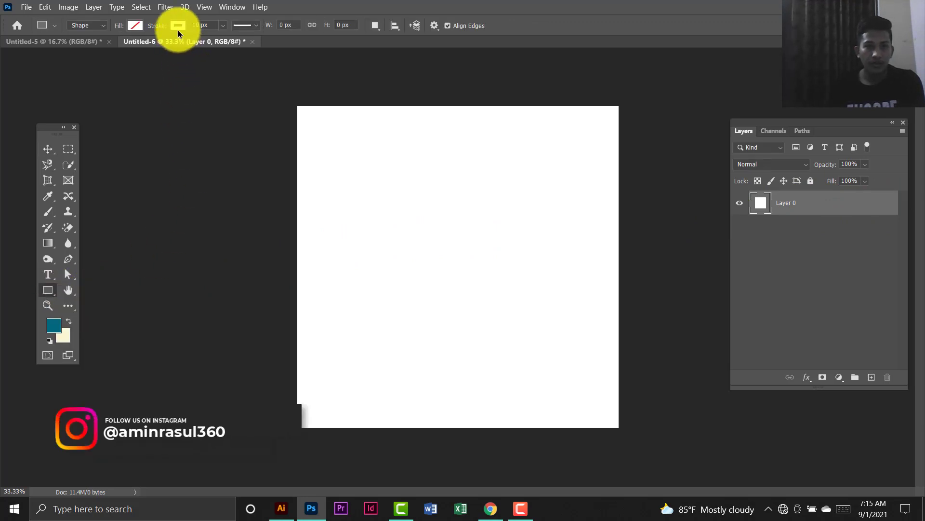
left_click(178, 25)
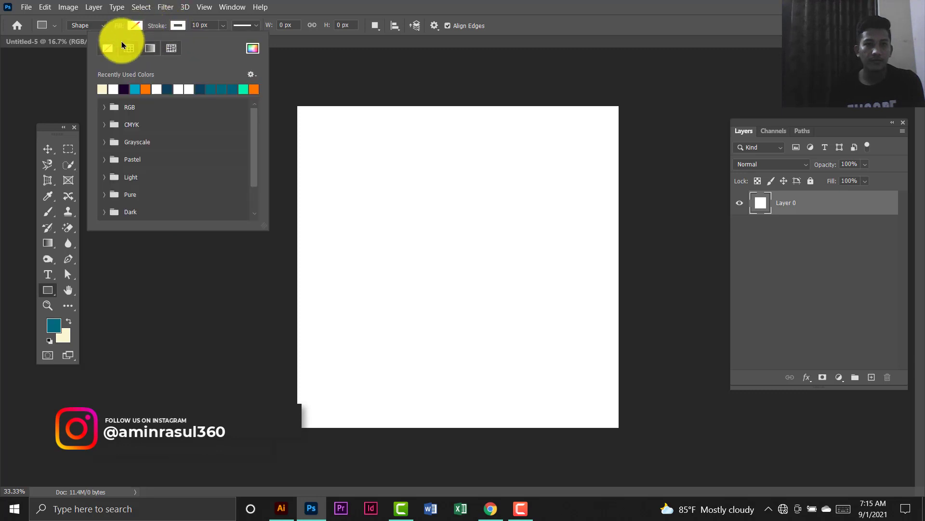
left_click(108, 49)
left_click(135, 26)
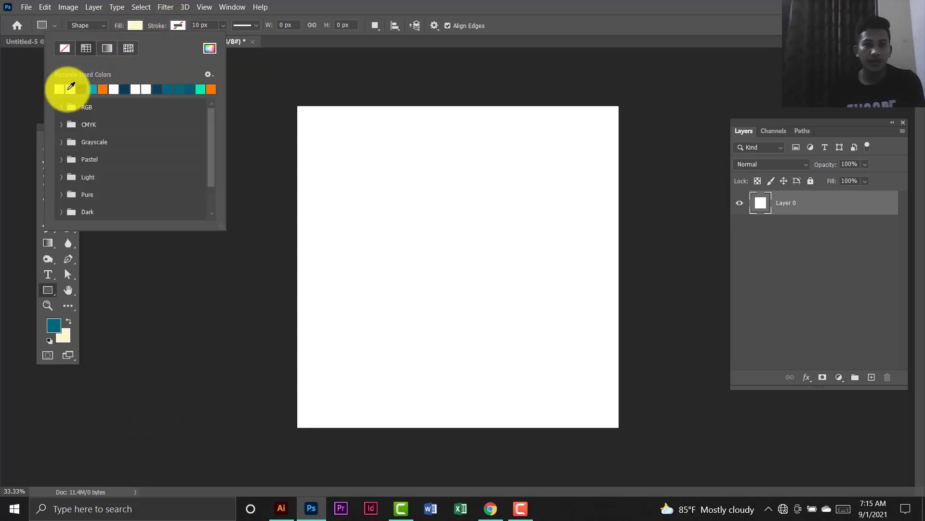
left_click(46, 150)
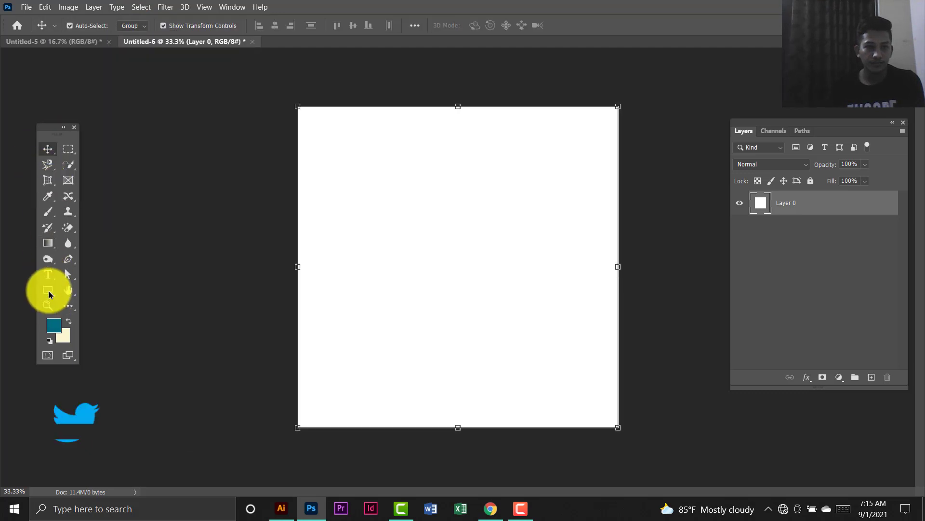
left_click(50, 294)
left_click_drag(286, 96, 624, 440)
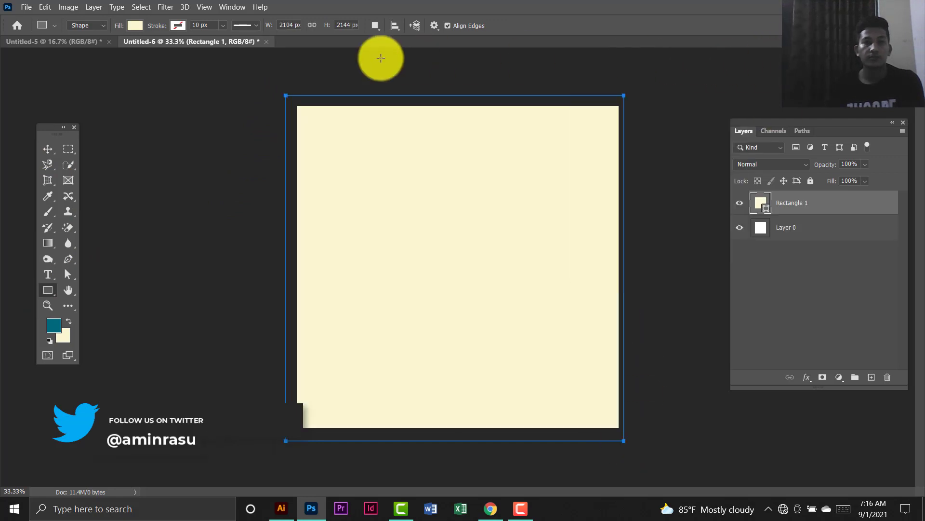
Free-transform the cream rectangle so all four sides match the canvas edges at 2000 × 2000 px.
left_click(46, 7)
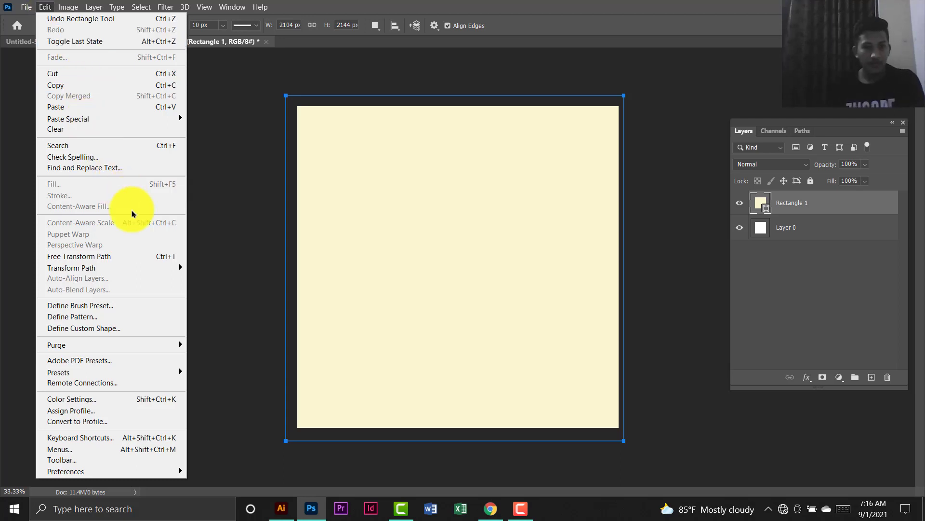
left_click(129, 256)
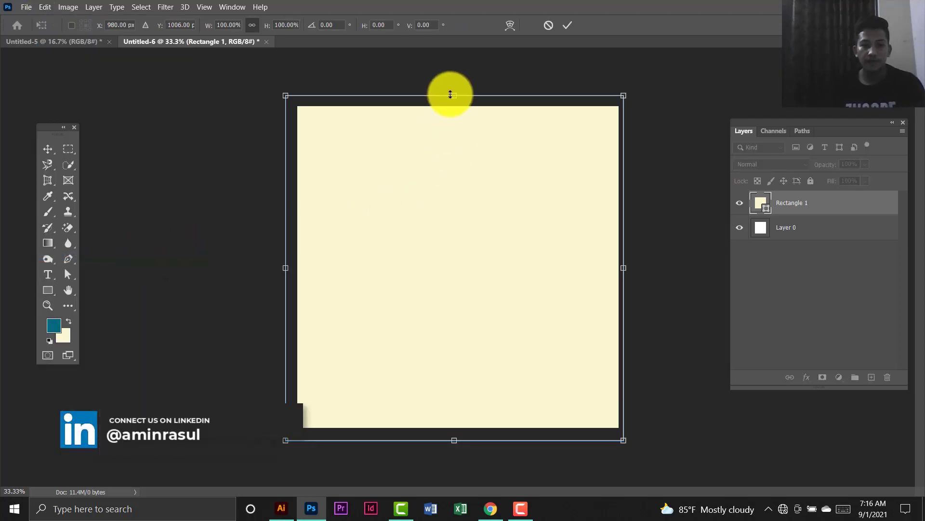
left_click_drag(450, 94, 451, 106)
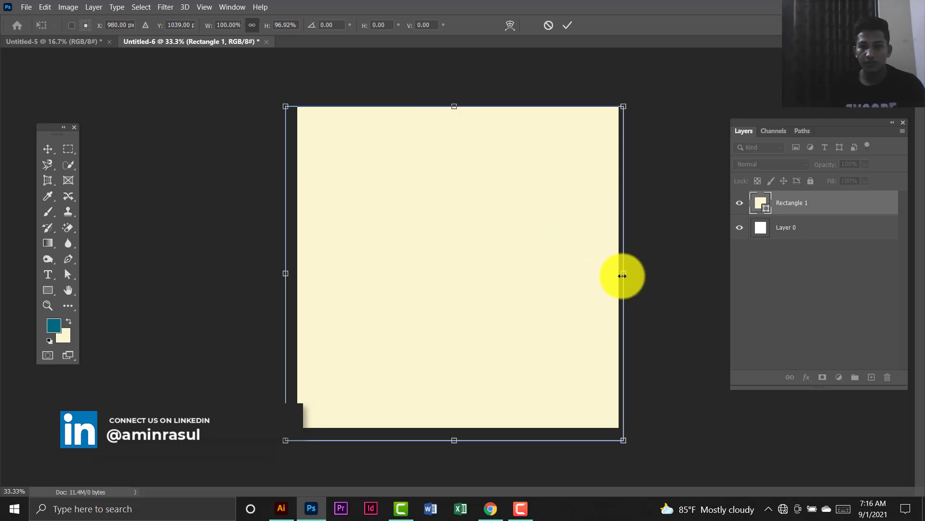
left_click_drag(622, 274, 615, 275)
left_click_drag(452, 440, 452, 427)
left_click_drag(288, 268, 297, 267)
left_click(837, 231)
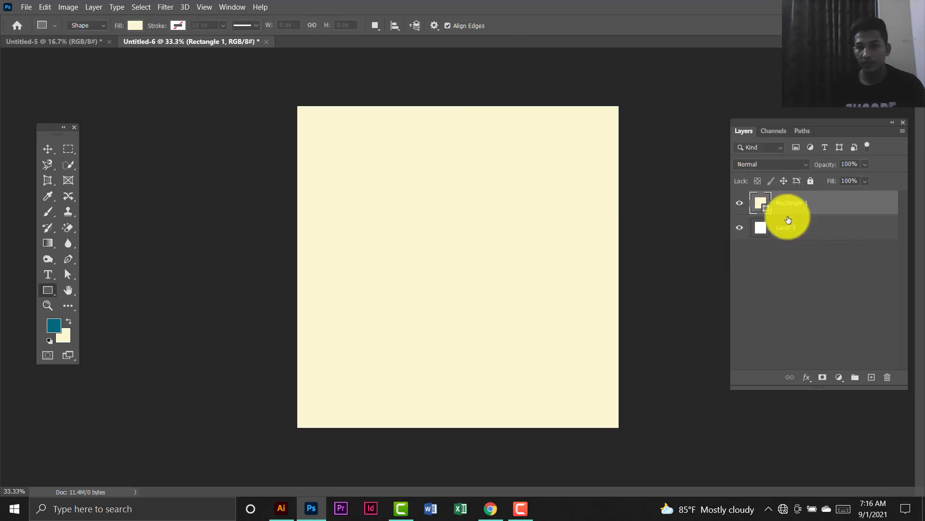
Add a Gradient Overlay to the rectangle layer using the teal "dark green" gradient preset.
left_click(817, 209)
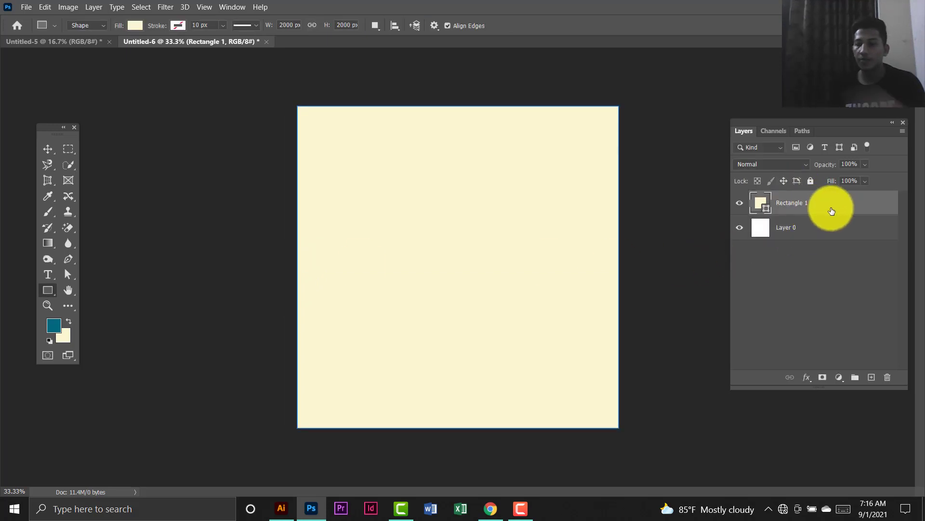
double_click(877, 207)
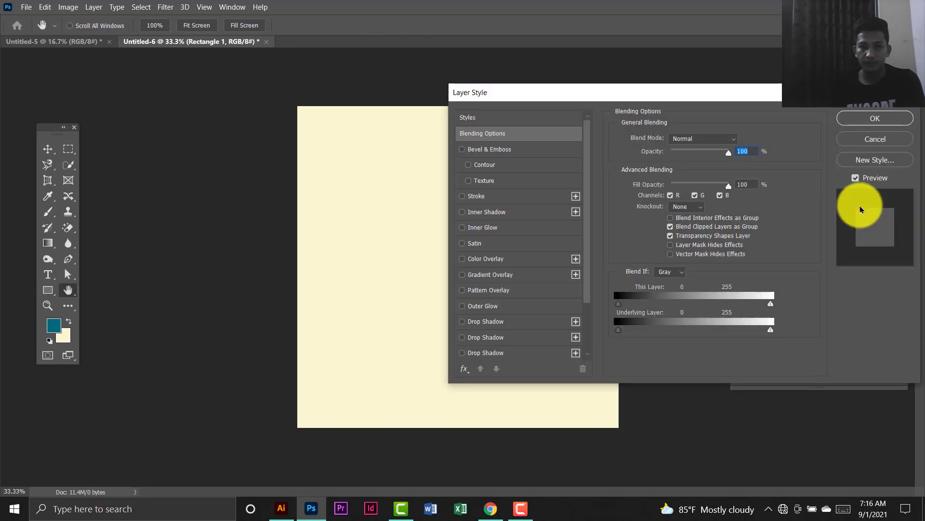
left_click(533, 277)
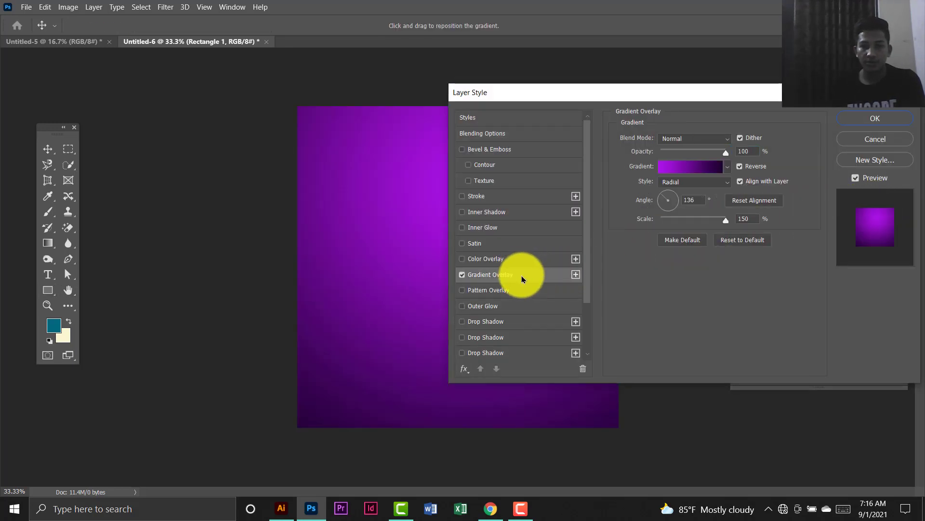
left_click(727, 168)
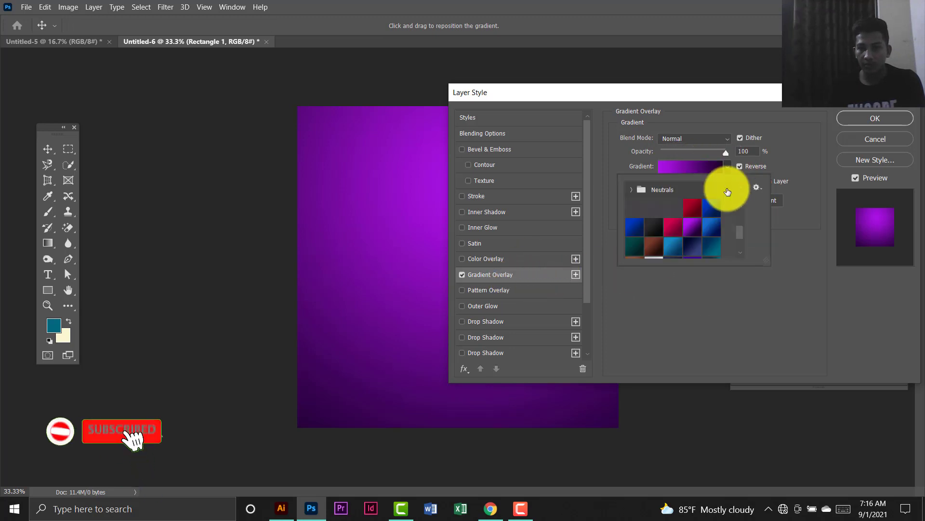
left_click_drag(739, 235, 741, 262)
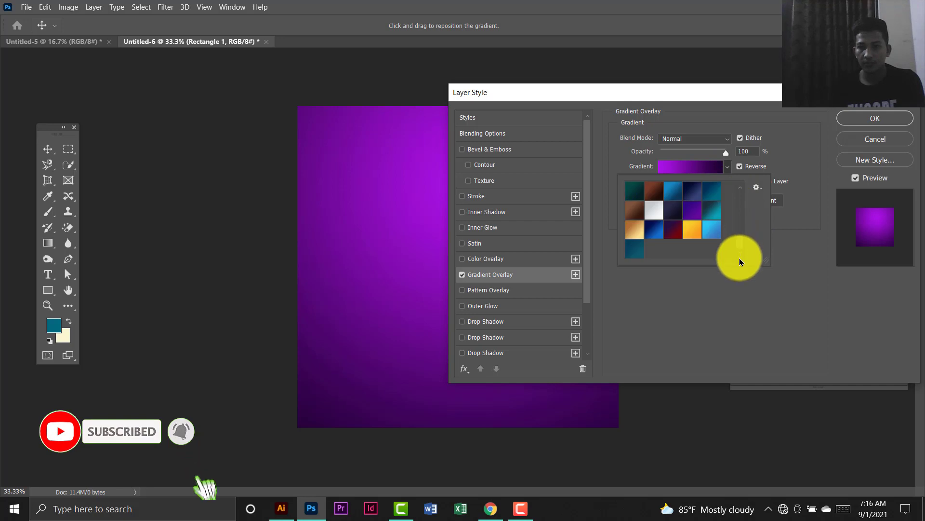
left_click(712, 210)
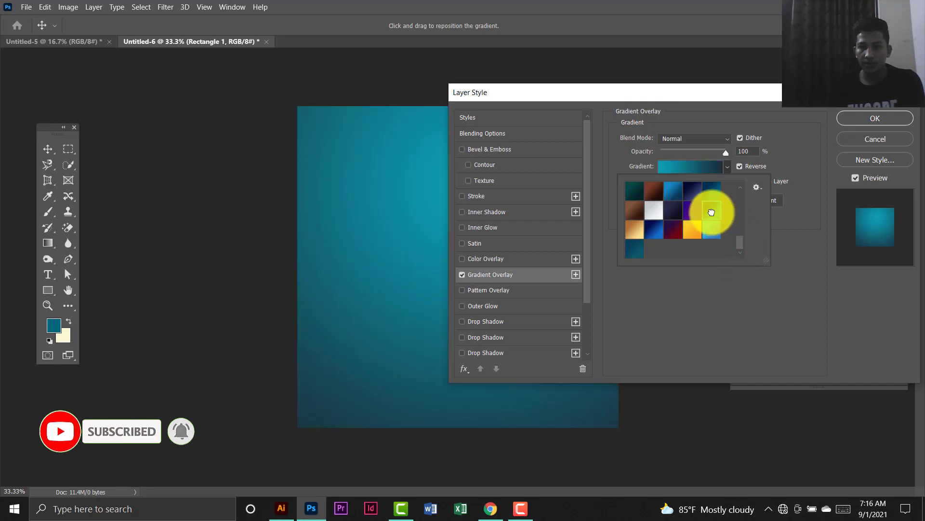
left_click(704, 99)
left_click_drag(698, 91, 794, 72)
left_click(826, 147)
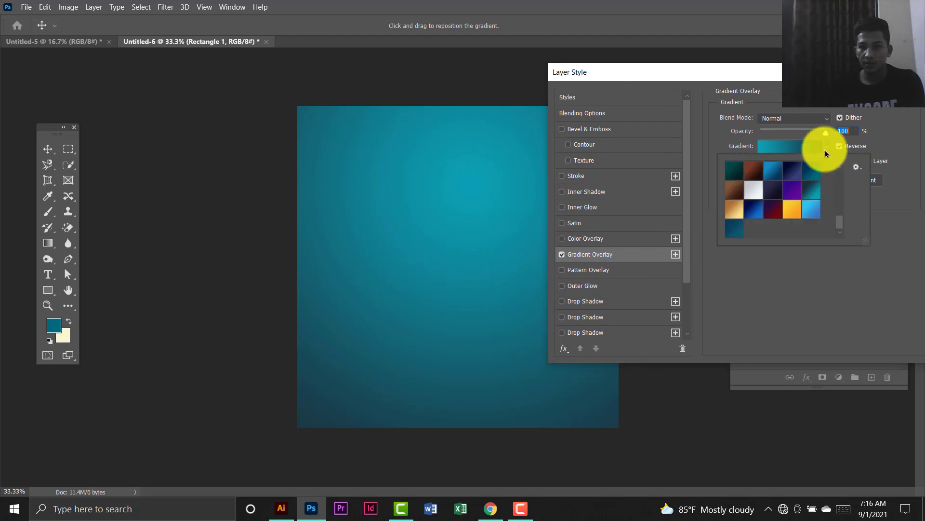
left_click(825, 153)
Examine the hex colors of the overlay gradient's dark and teal end stops in the Gradient Editor.
left_click(802, 145)
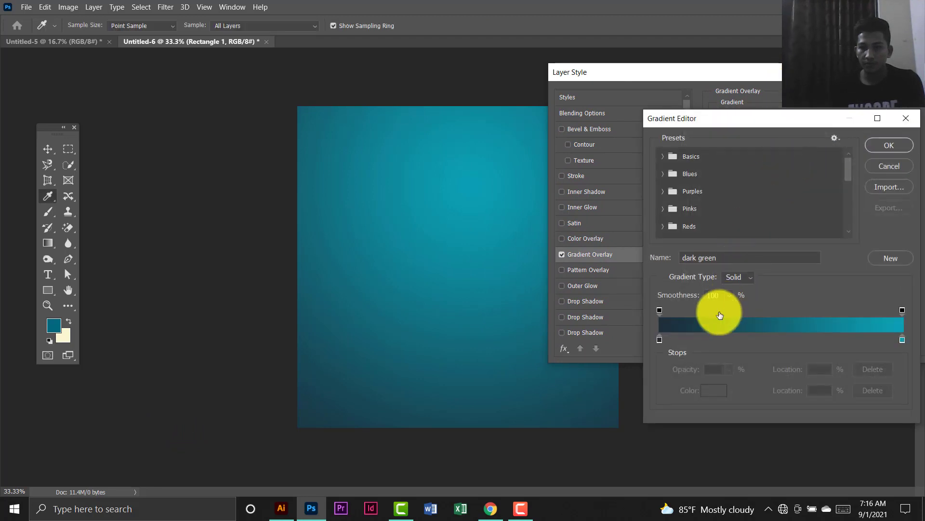
double_click(660, 340)
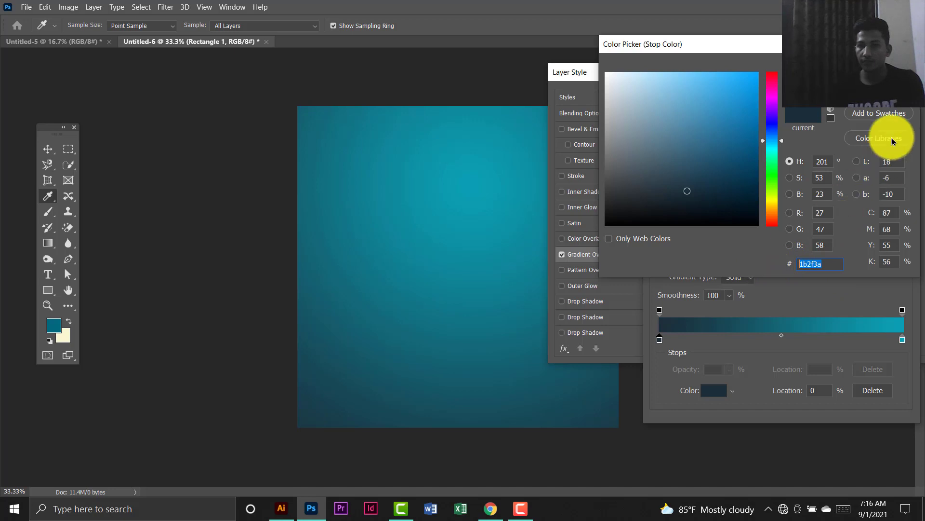
key("Return")
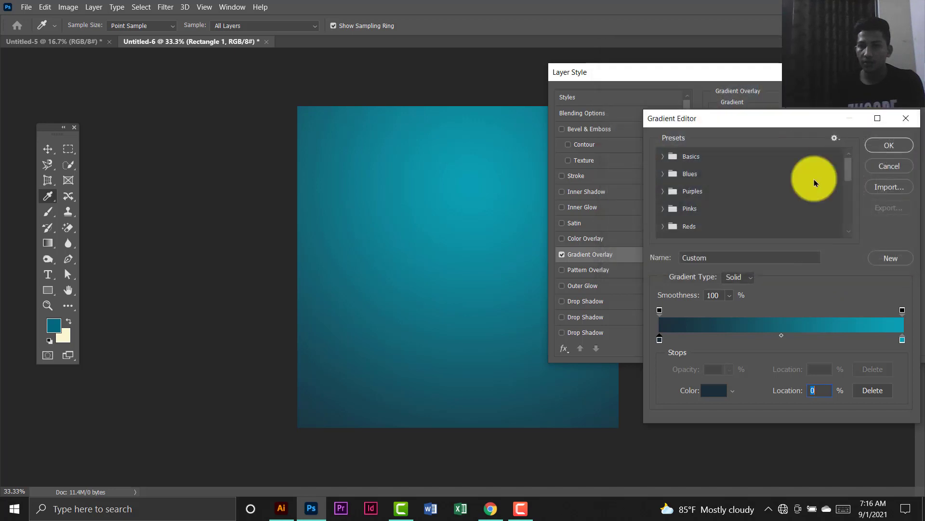
double_click(902, 342)
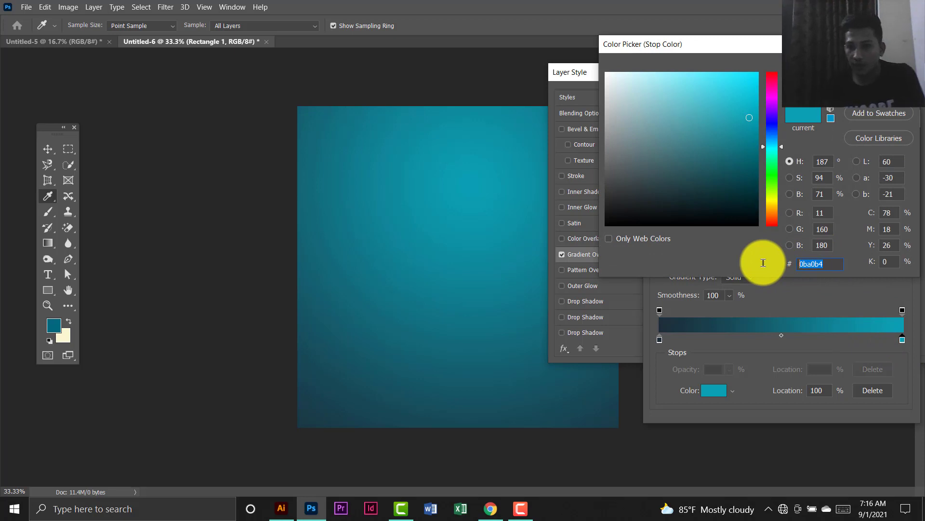
key("Return")
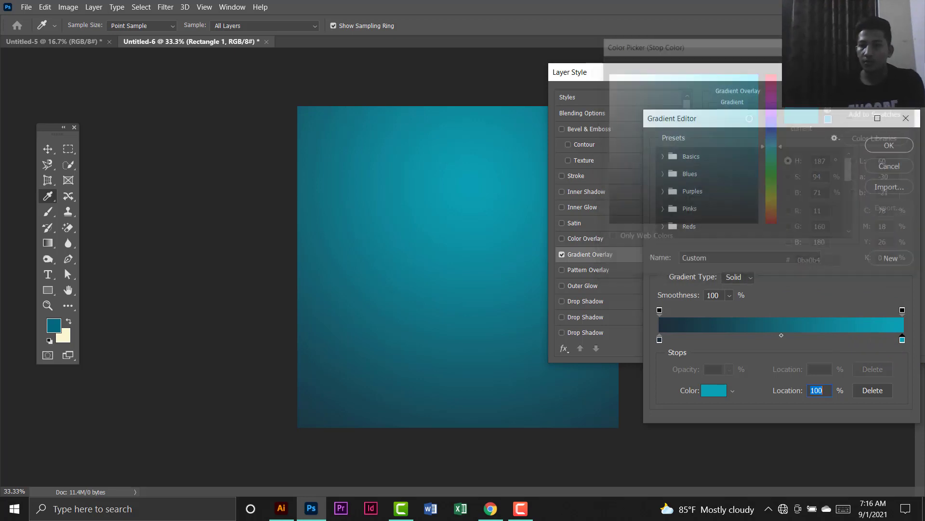
left_click(886, 153)
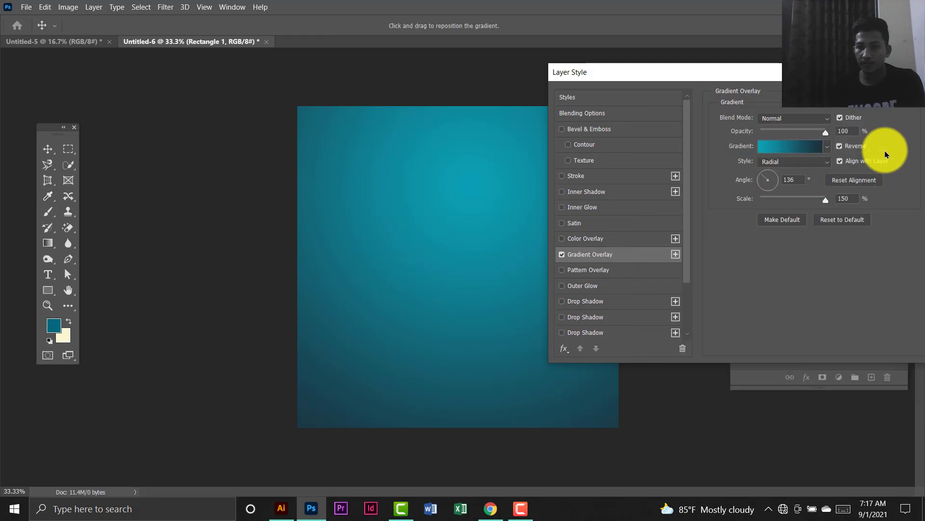
Apply the rectangle's Gradient Overlay with Radial style and 97% scale, moving the gradient's center down to near the middle of the canvas.
left_click(818, 160)
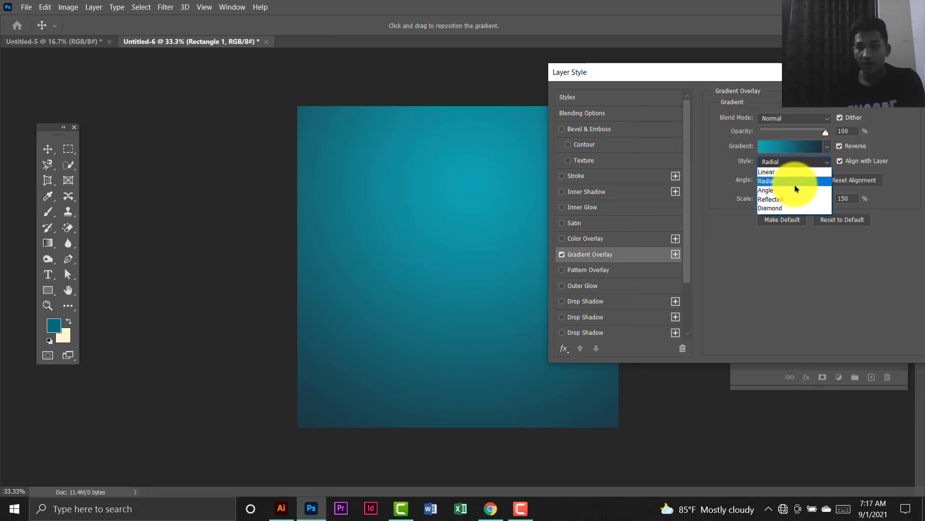
left_click(796, 187)
double_click(848, 198)
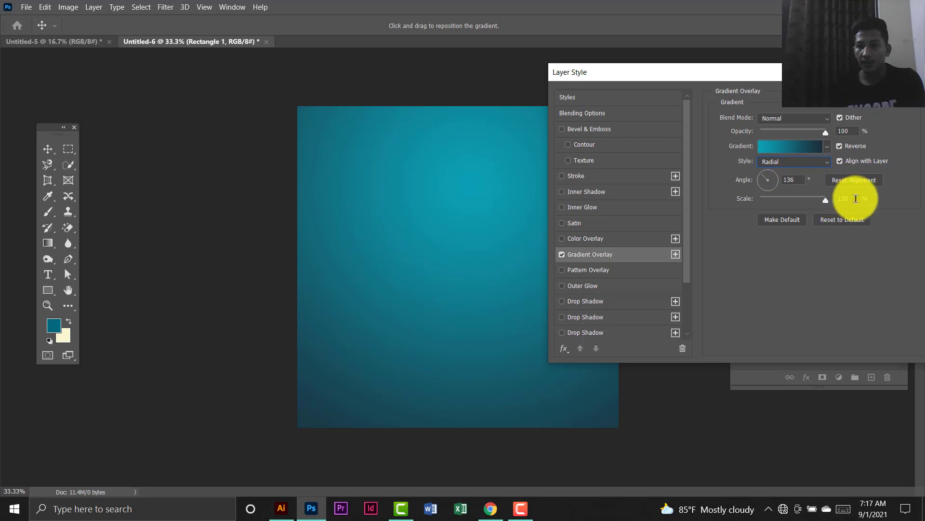
type("1")
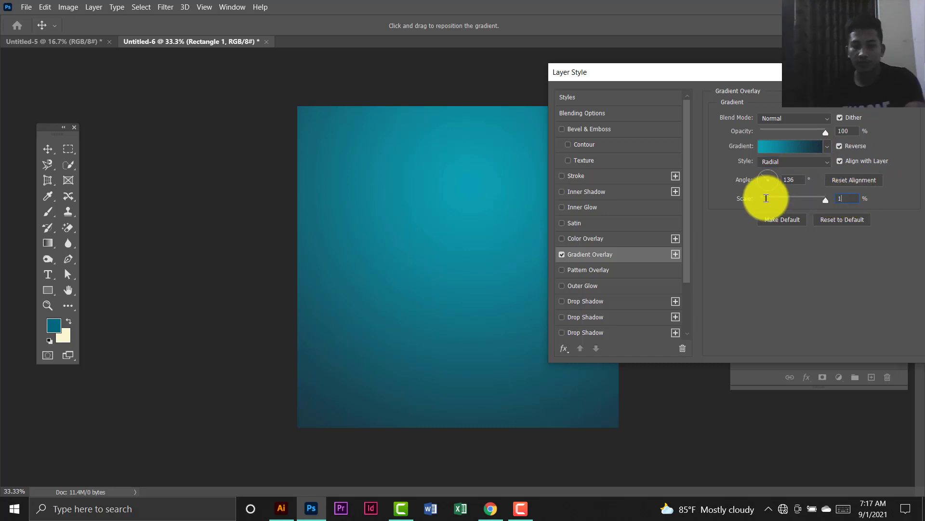
type("00")
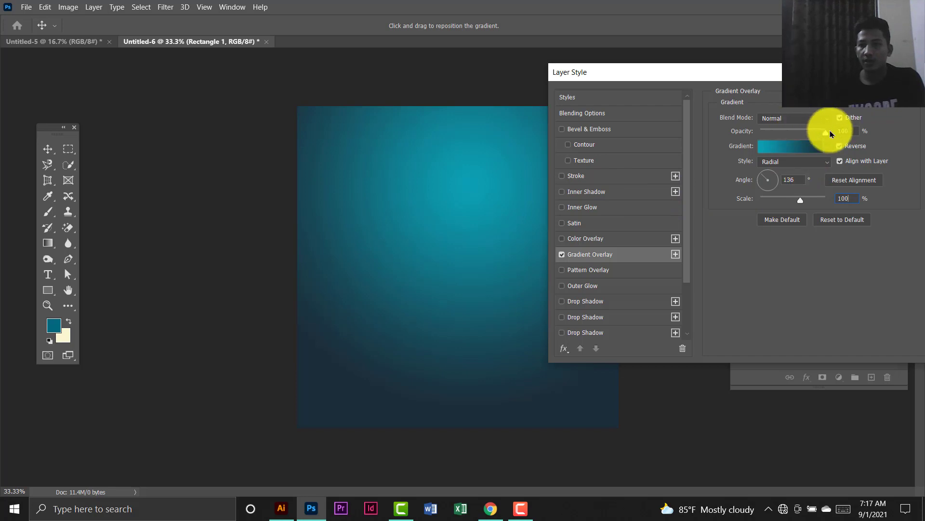
left_click(846, 131)
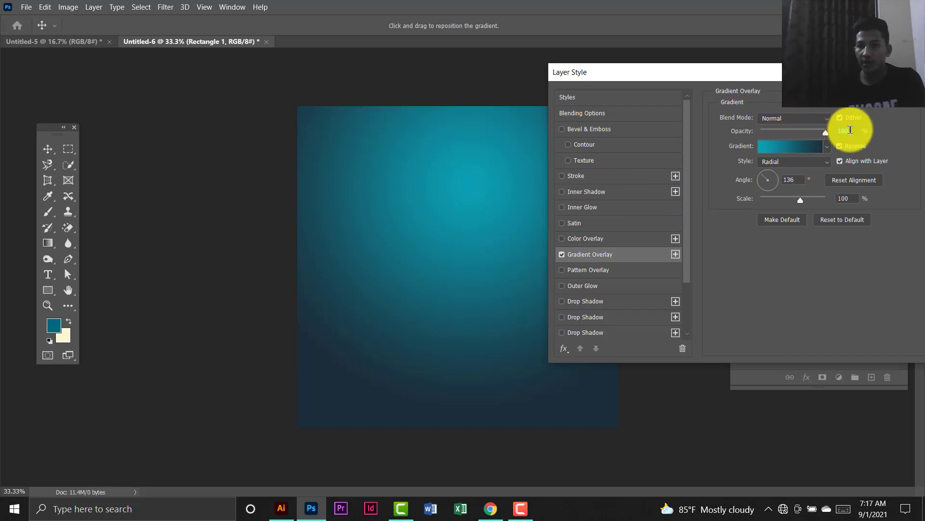
left_click_drag(459, 204, 457, 245)
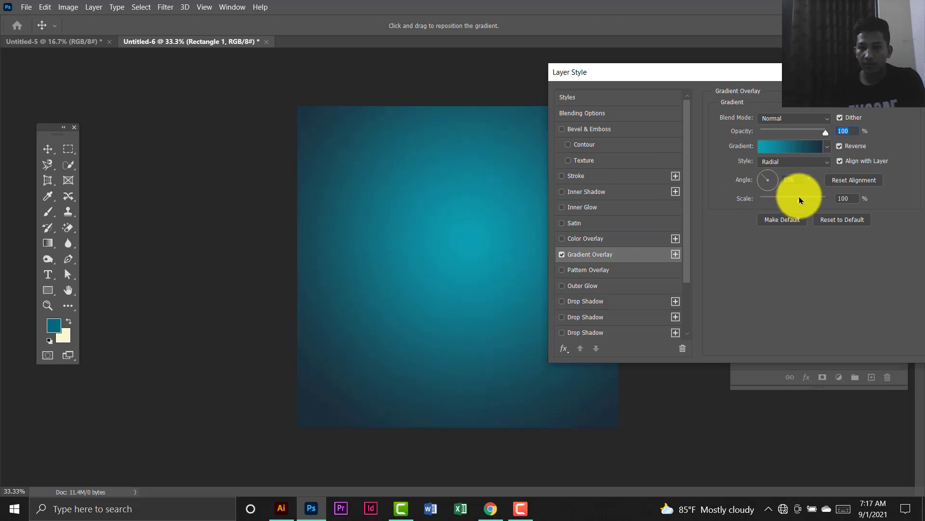
mouse_move(801, 202)
left_mouse_down()
mouse_move(781, 201)
mouse_move(798, 205)
left_mouse_up()
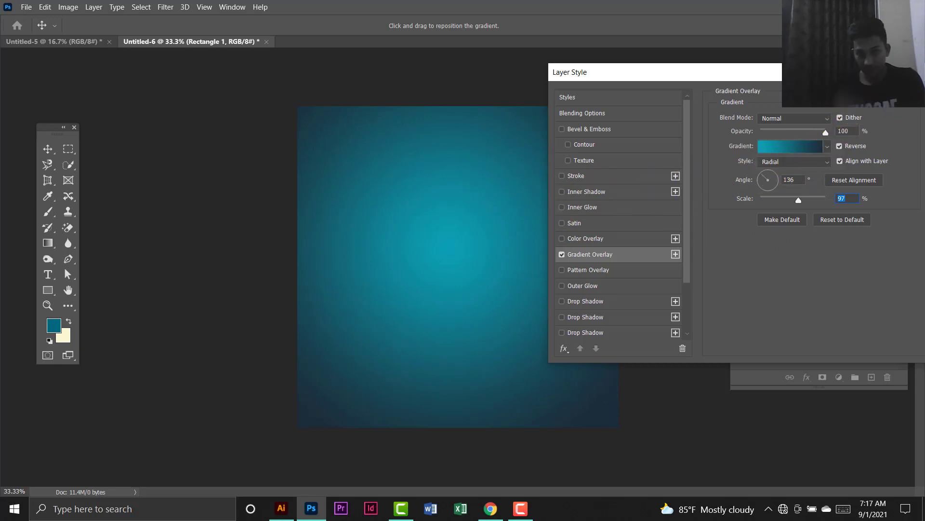
left_click_drag(838, 72, 692, 77)
left_click(809, 107)
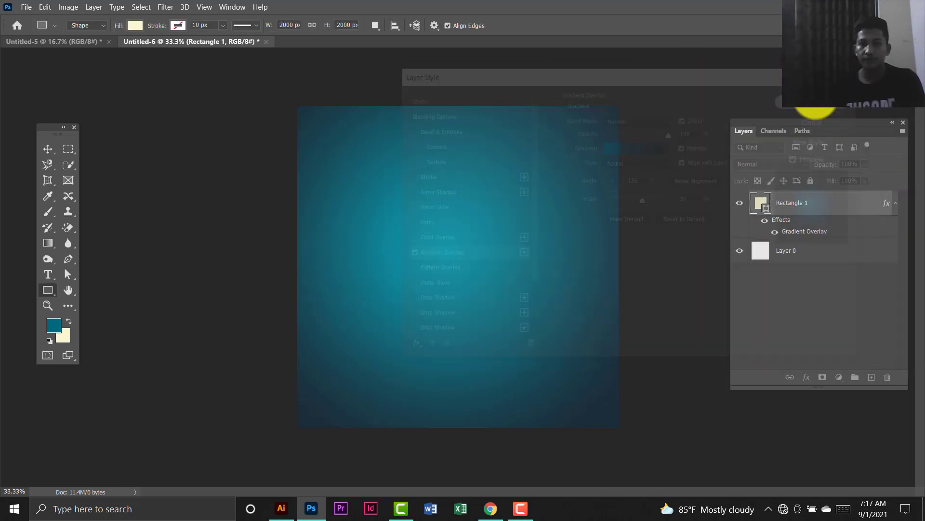
Group the rectangle layer with Layer 0, name the group Background and lock it.
left_click(804, 253, "shift")
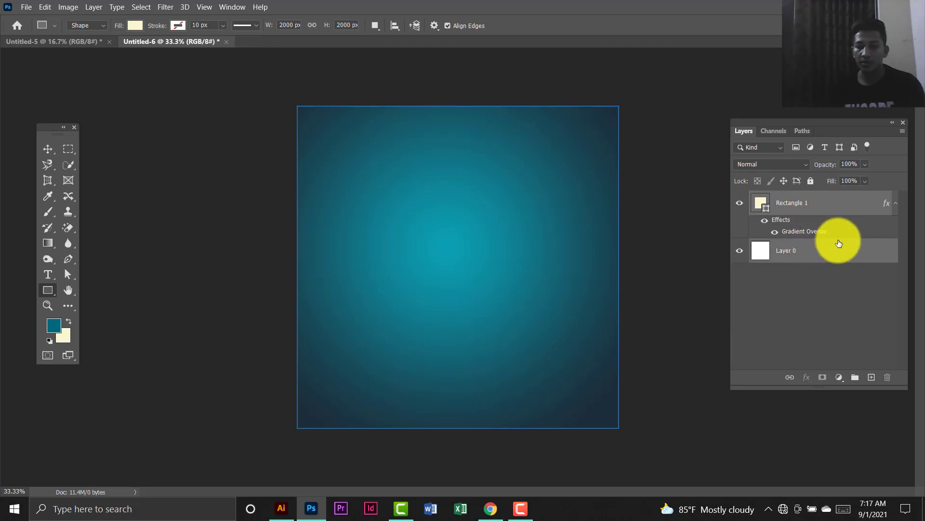
left_click(820, 277)
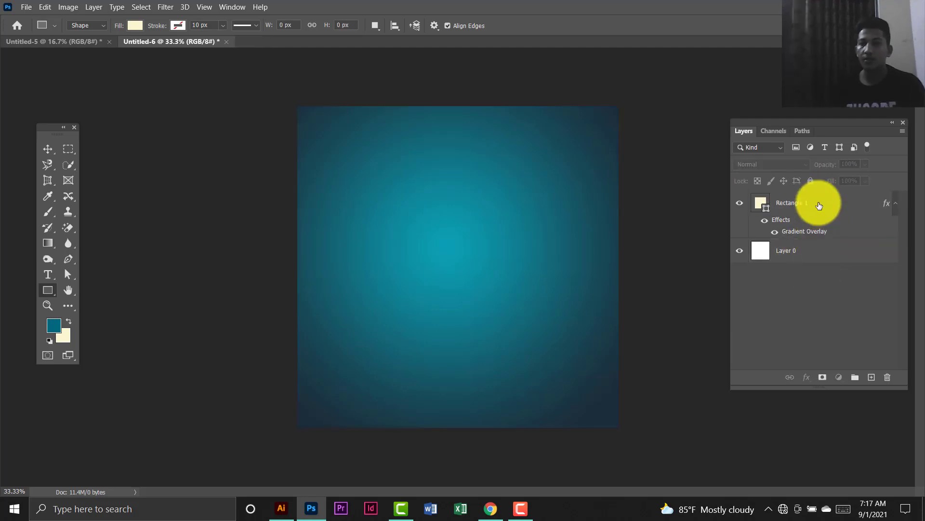
left_click(819, 206)
left_click(815, 252, "shift")
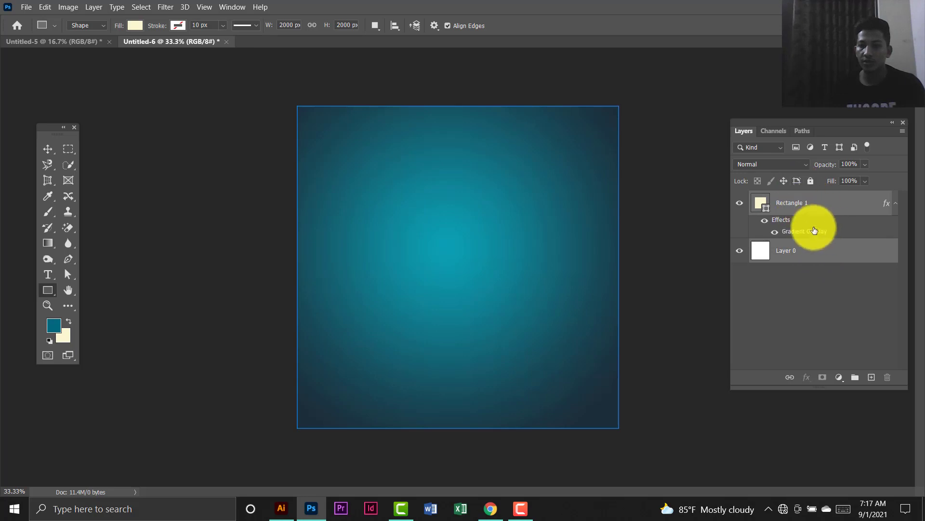
key("ctrl+g")
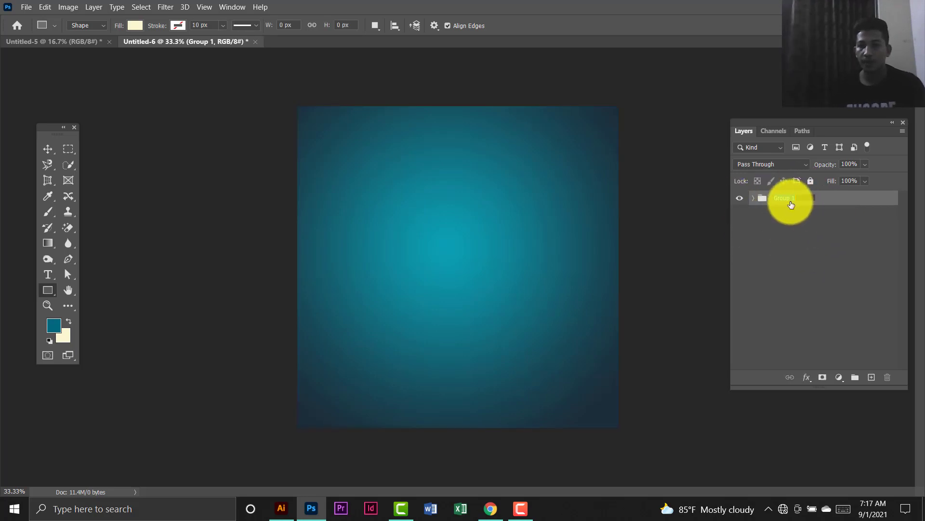
type("Background")
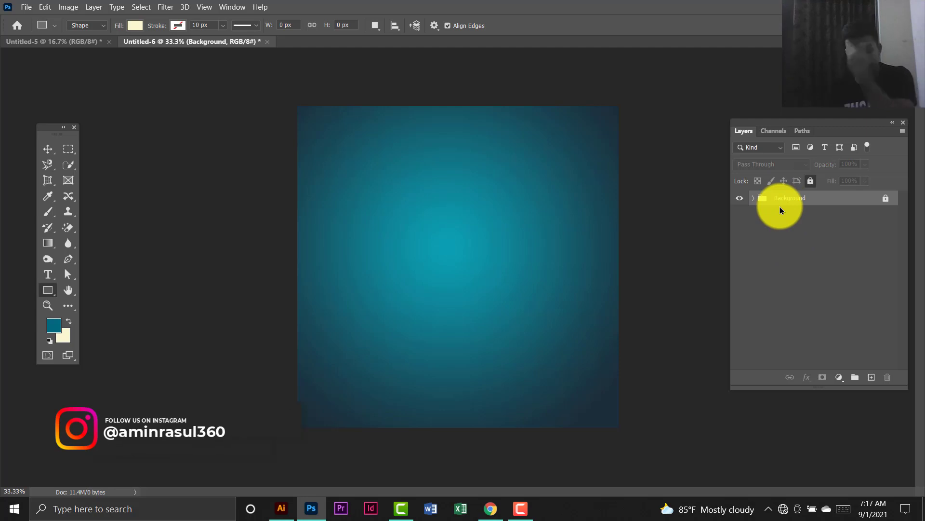
Set the Rounded Rectangle tool to a 100 px corner radius with a cream 25 px stroke.
right_click(48, 295)
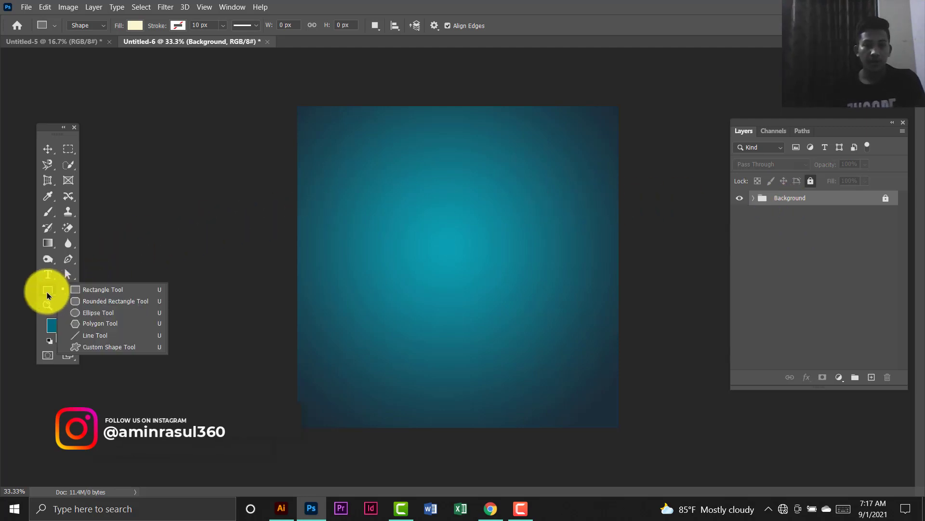
left_click(126, 309)
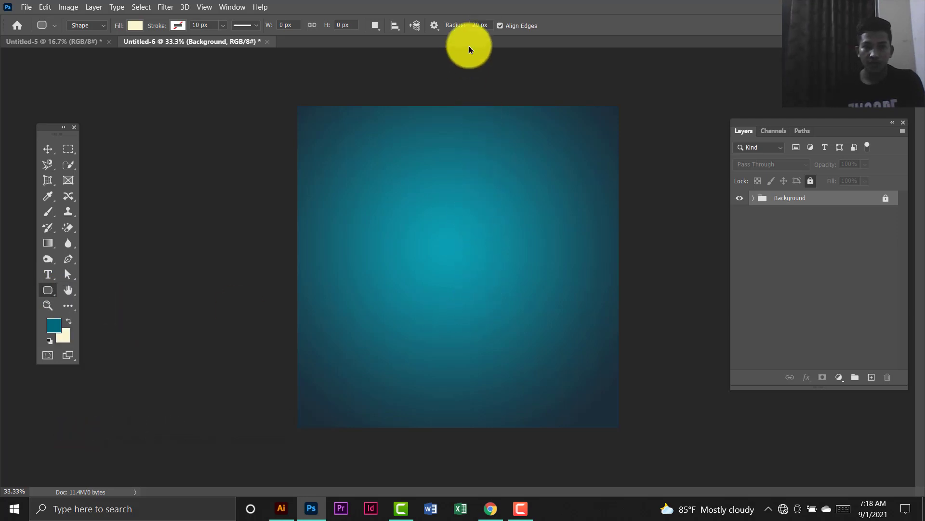
left_click(491, 24)
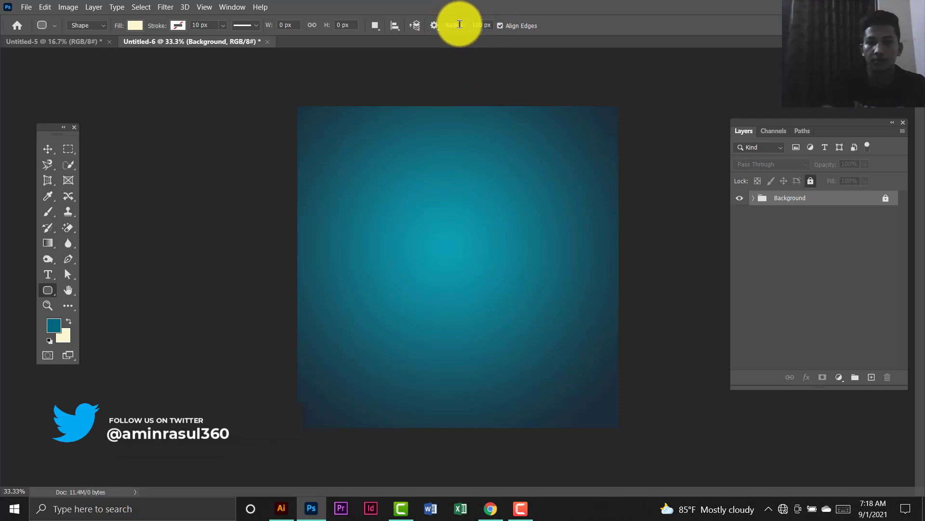
left_click(183, 32)
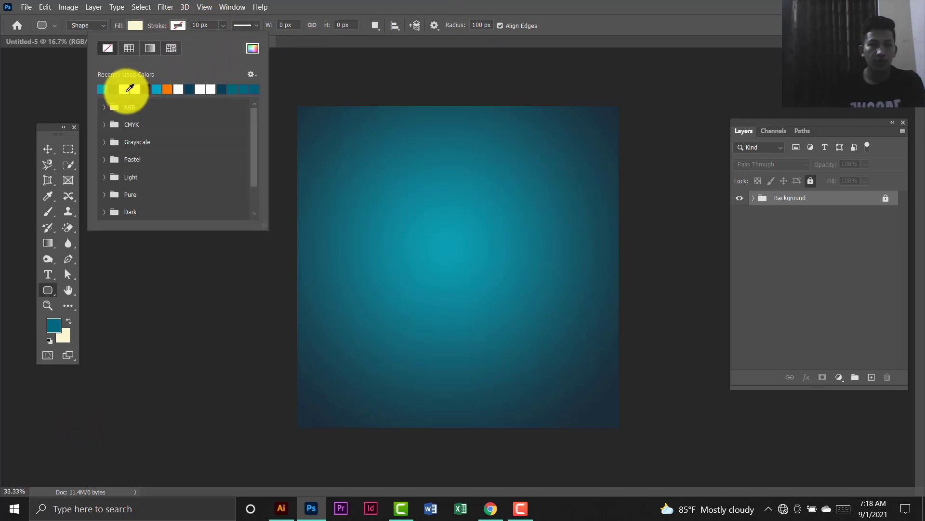
left_click(202, 25)
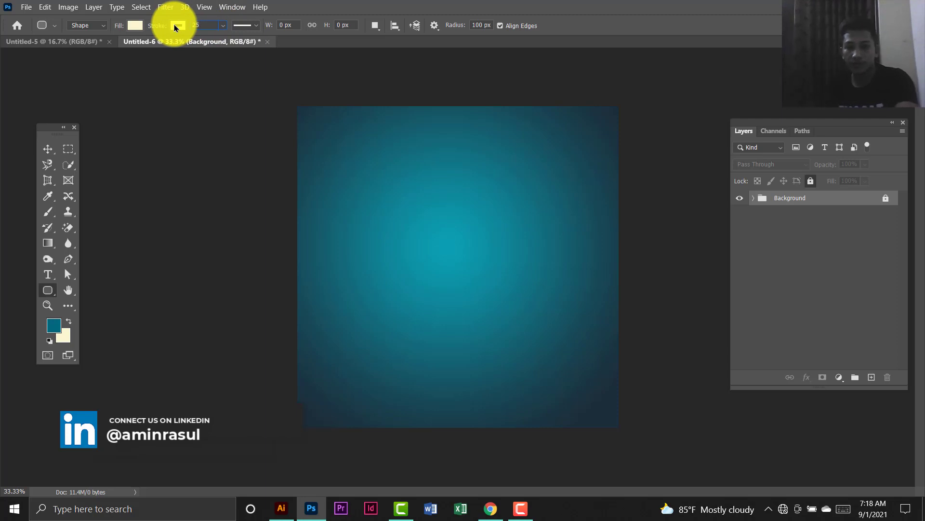
Draw a rounded rectangle filled with orange #ff7800, about 1667 × 1493 px, from near the canvas center past its lower-right corner.
left_click(137, 28)
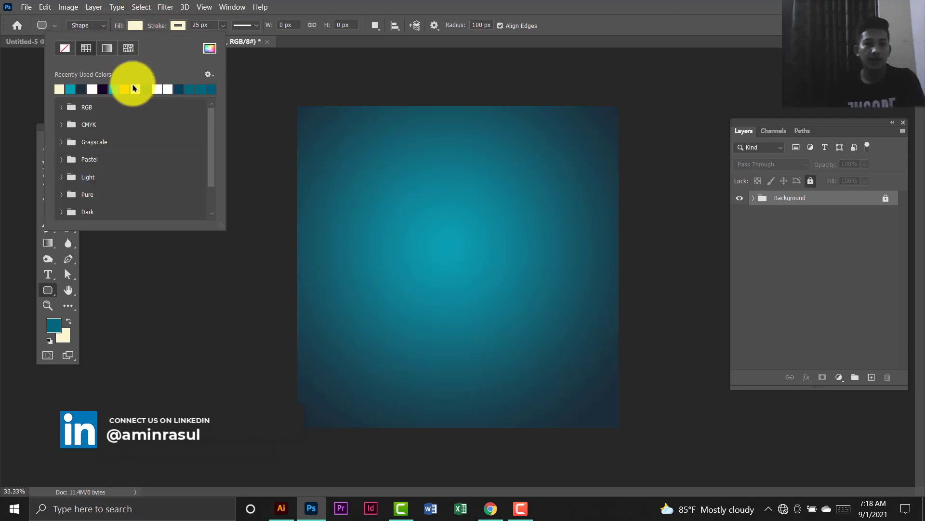
left_click(208, 49)
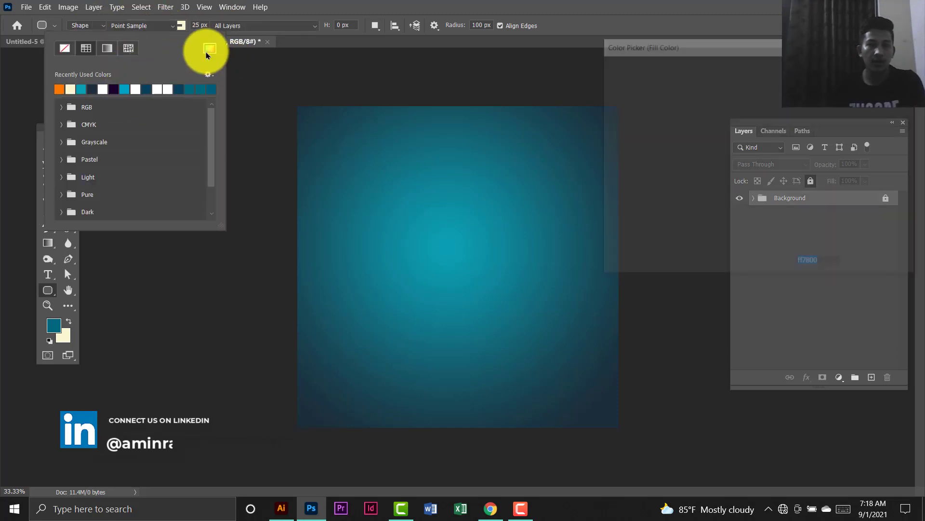
left_click(819, 265)
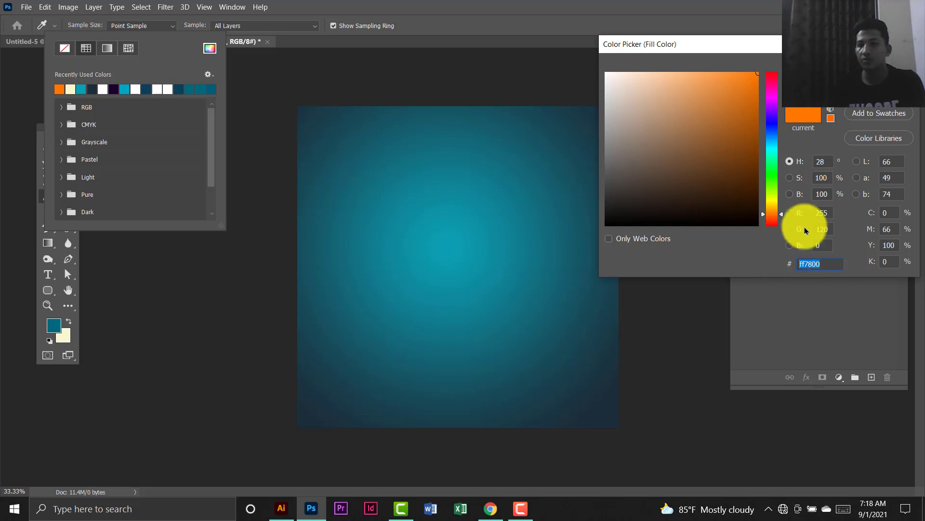
key("Return")
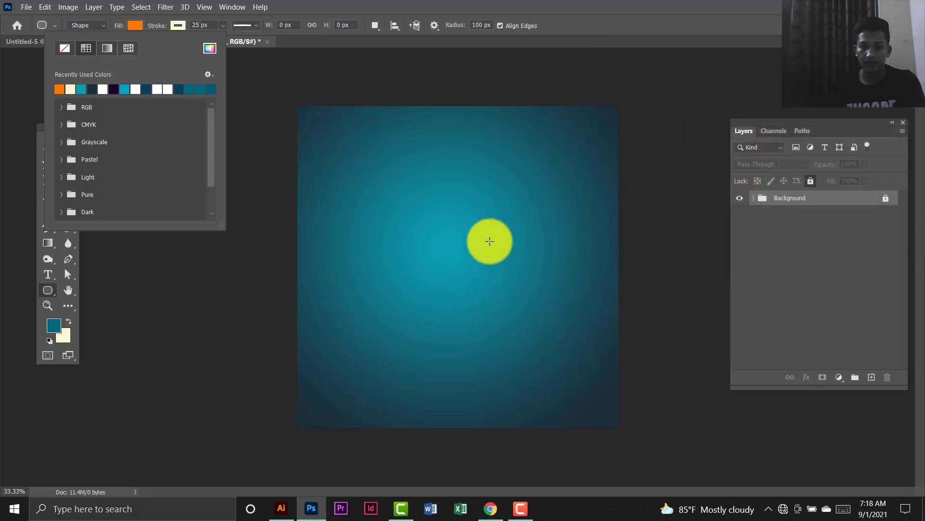
left_click(458, 231)
left_click_drag(458, 230, 725, 467)
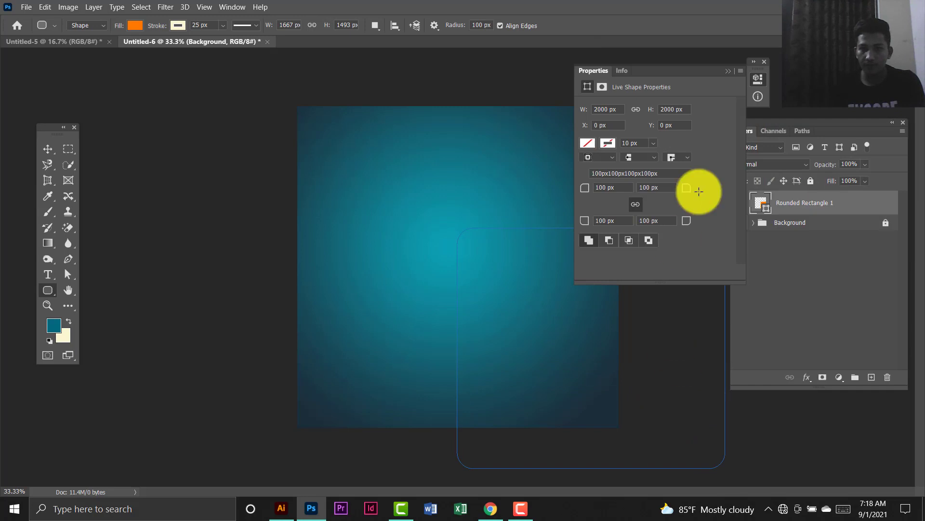
left_click(767, 62)
Free-transform the orange rounded rectangle to about 111% scale and -26.7° rotation, its rounded corner pointing to the canvas center, then deselect it.
left_click(46, 7)
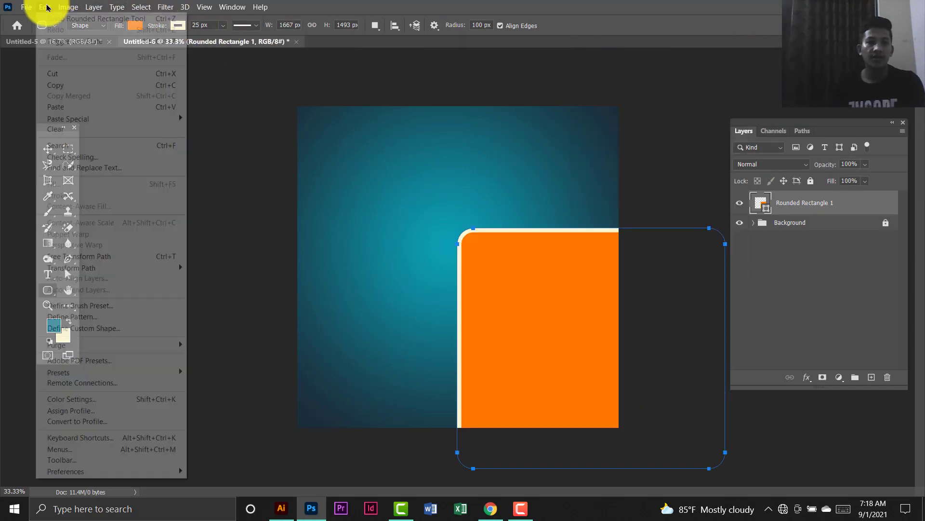
left_click(139, 256)
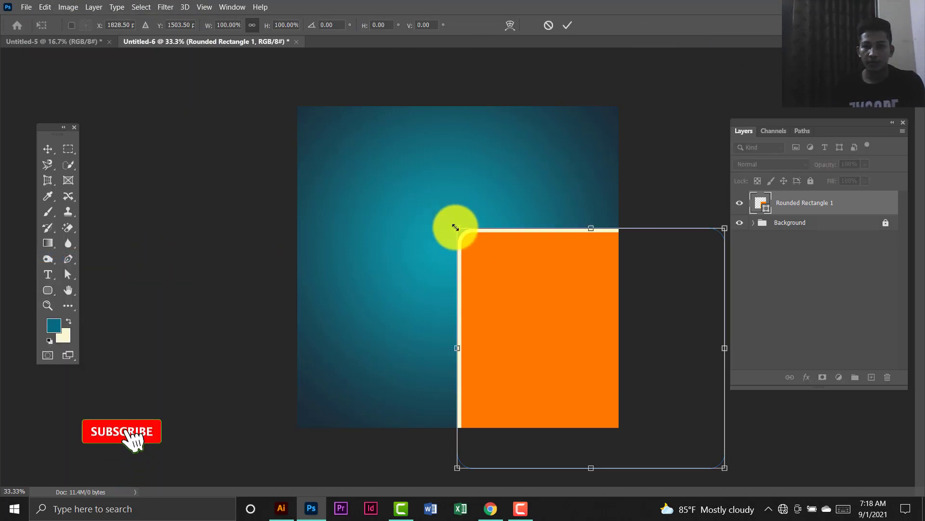
left_click_drag(456, 227, 367, 295)
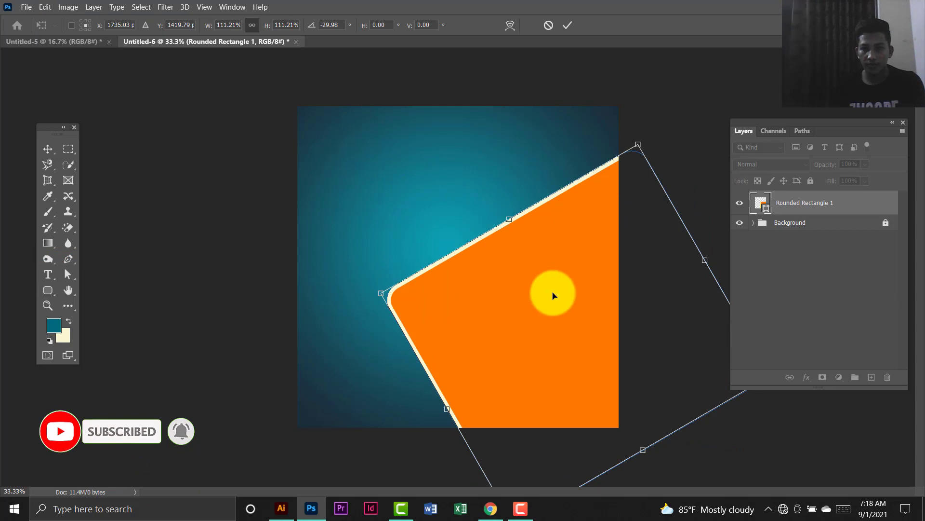
left_click_drag(553, 295, 560, 256)
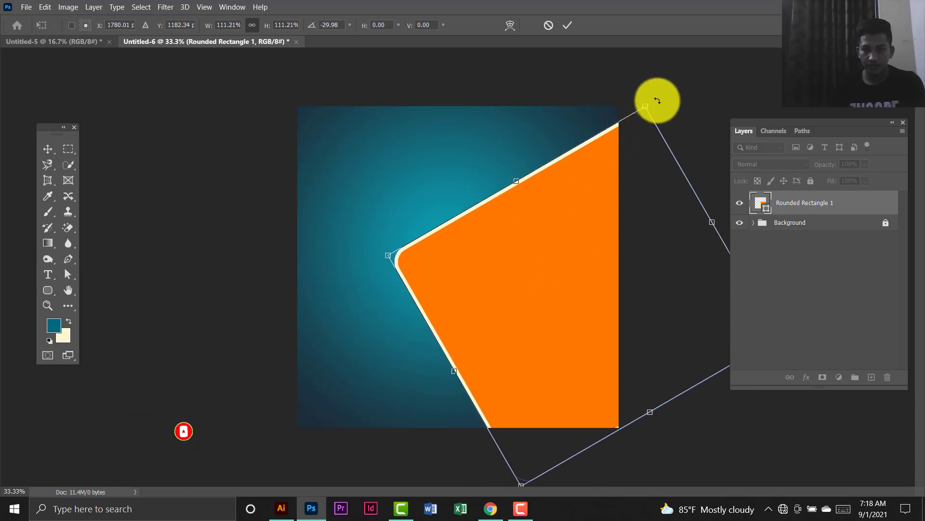
left_click_drag(658, 100, 681, 124)
left_click_drag(568, 223, 551, 249)
left_click_drag(713, 105, 685, 102)
left_click_drag(555, 253, 558, 260)
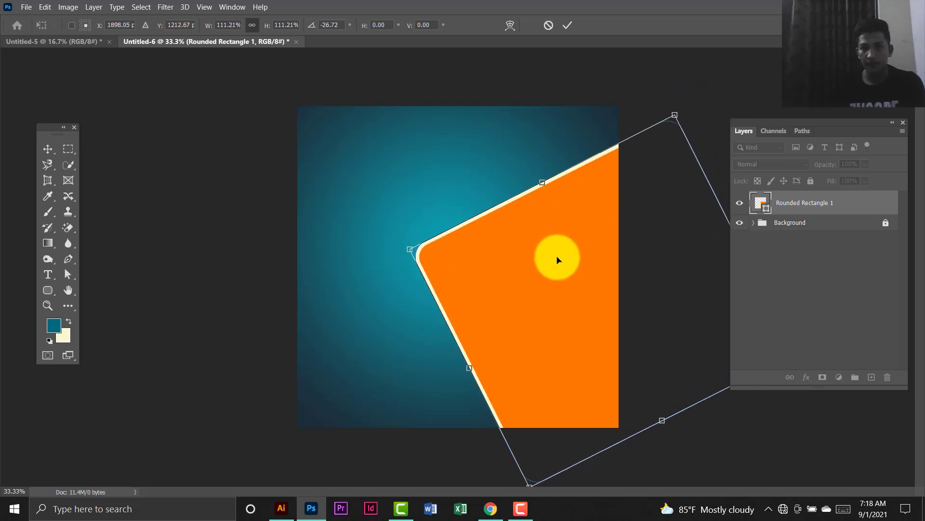
key("Return")
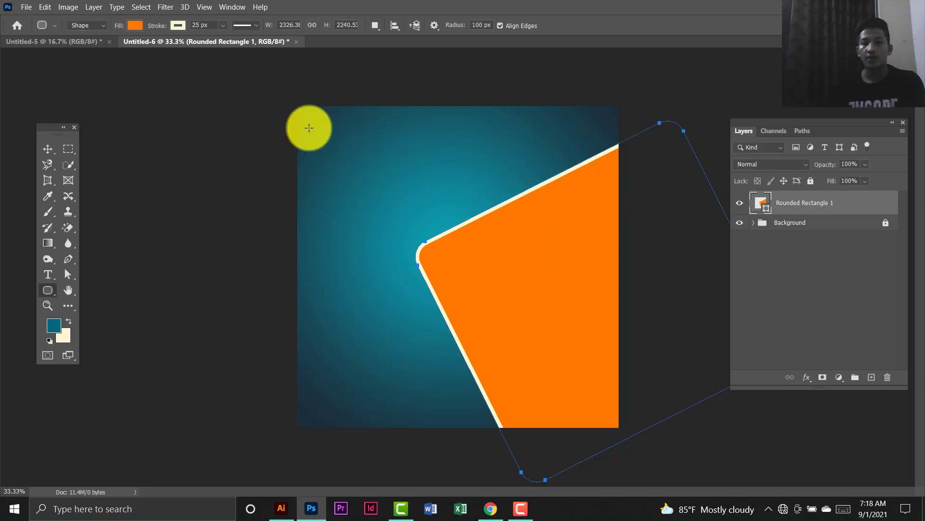
left_click(48, 149)
left_click(386, 256)
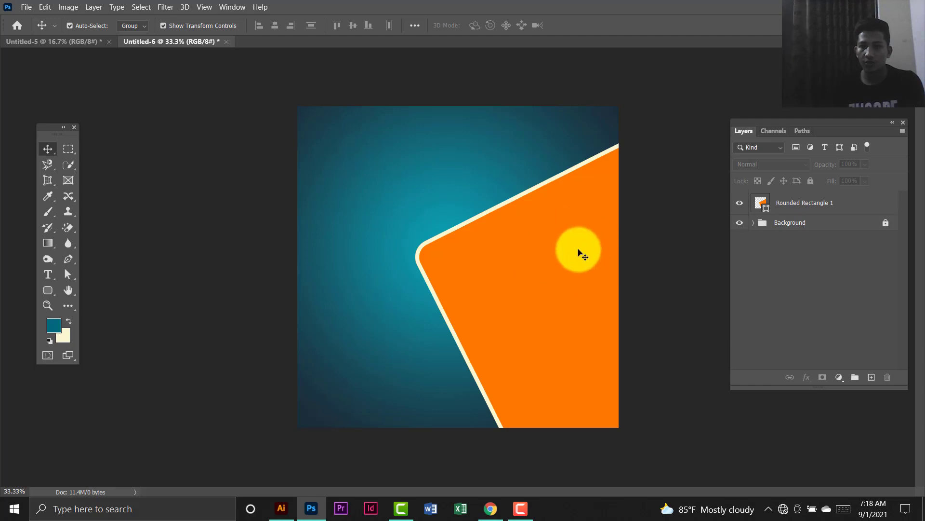
Copy the large modern house photo with the pool from the Untitled-5 document into Untitled-6, above the orange shape.
left_click(89, 44)
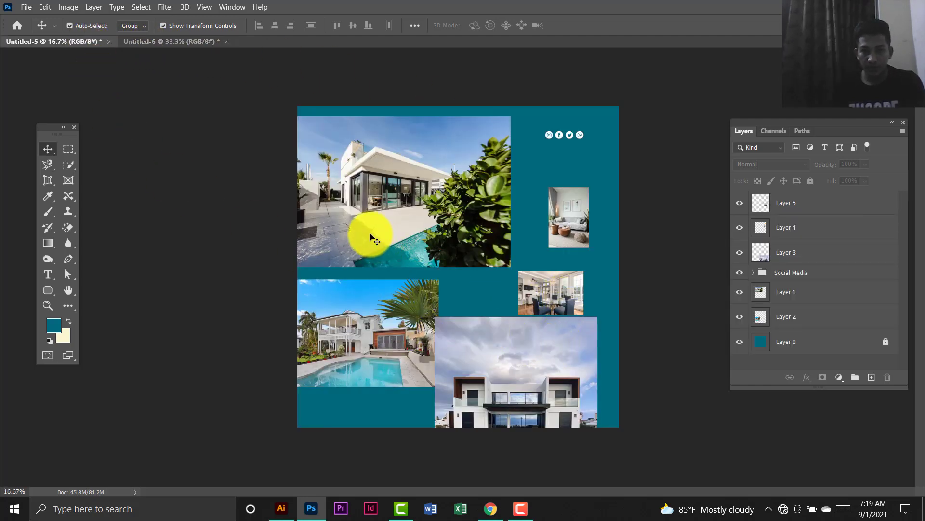
left_click(430, 208)
left_click_drag(413, 196, 473, 199)
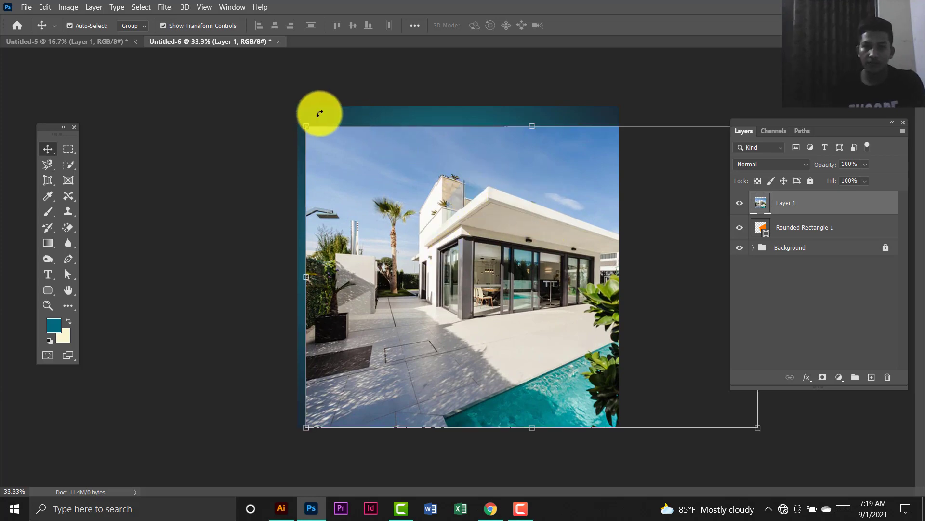
Free-transform the pool house photo to about 94.6% scale and position it over the orange shape, with its lower edge on the canvas's bottom edge.
left_click(52, 6)
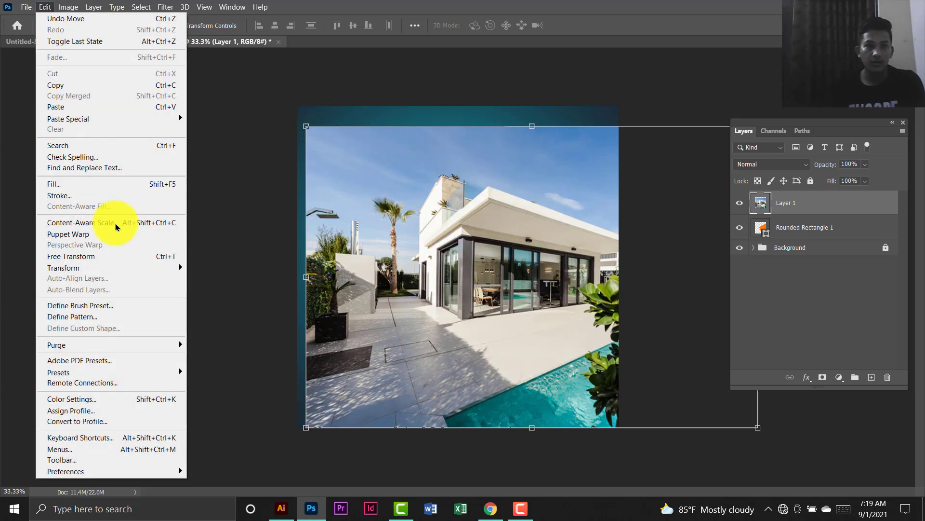
left_click(128, 256)
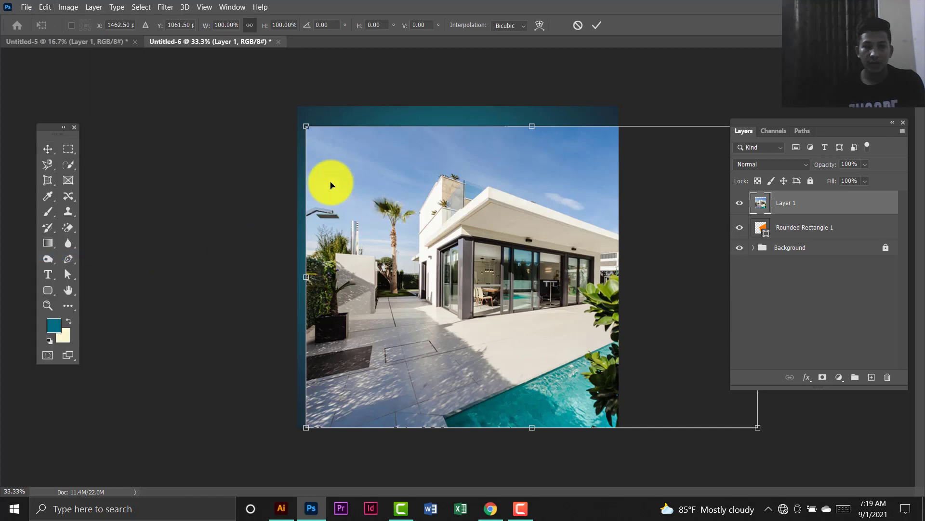
left_click_drag(306, 126, 405, 218)
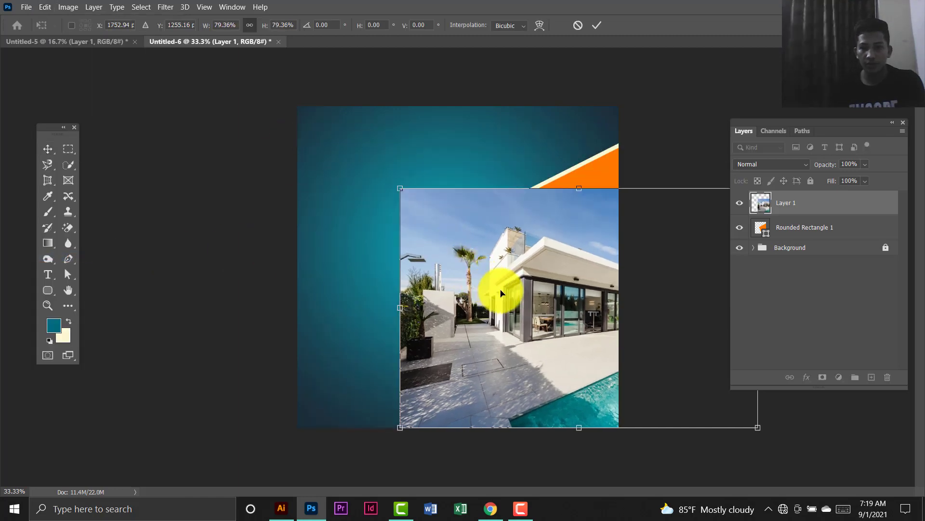
left_click_drag(502, 293, 440, 286)
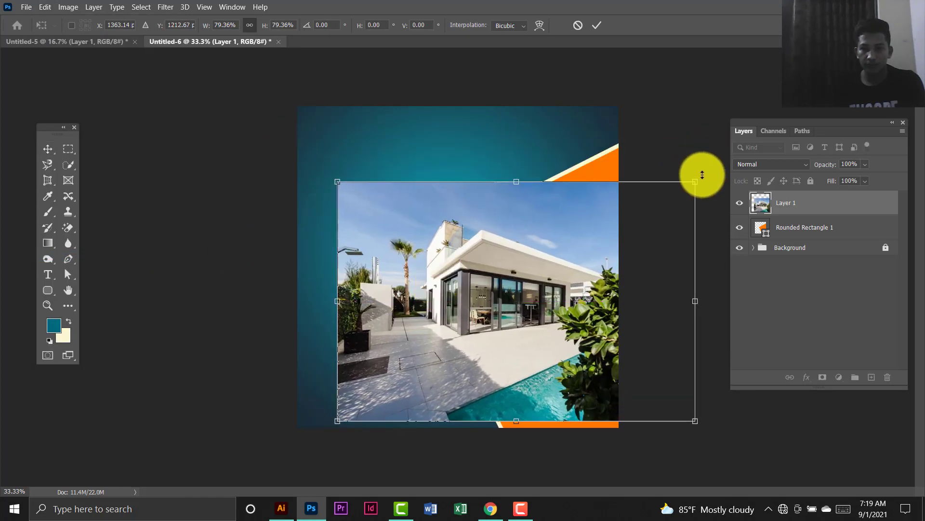
left_click_drag(699, 178, 737, 118)
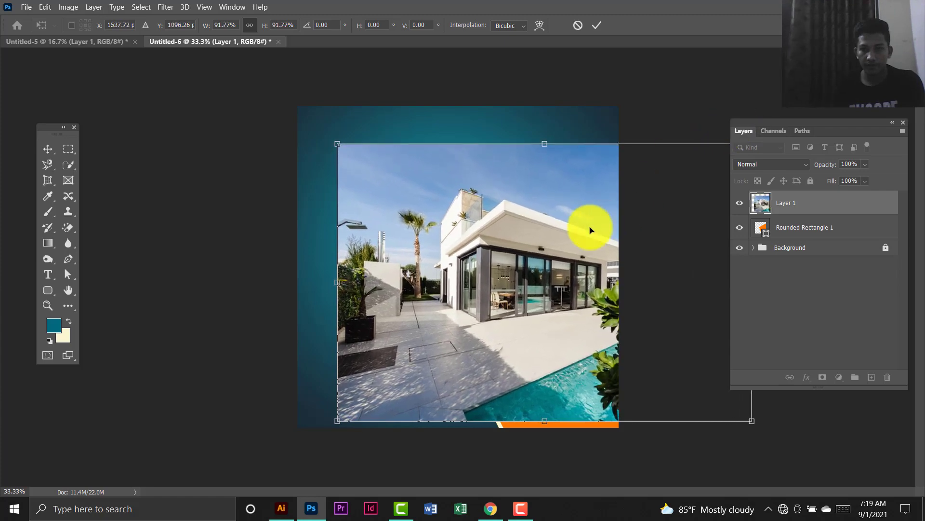
left_click_drag(564, 235, 592, 239)
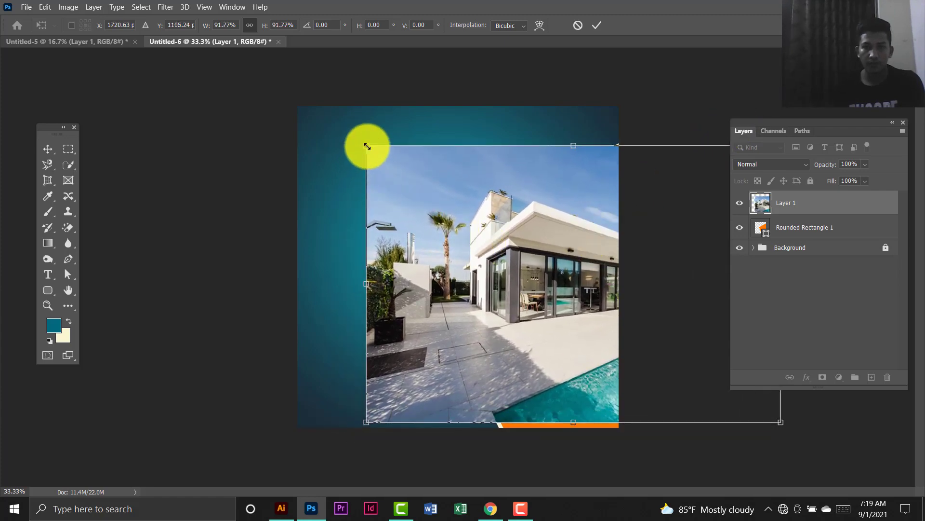
left_click_drag(367, 146, 355, 138)
left_click_drag(515, 237, 547, 240)
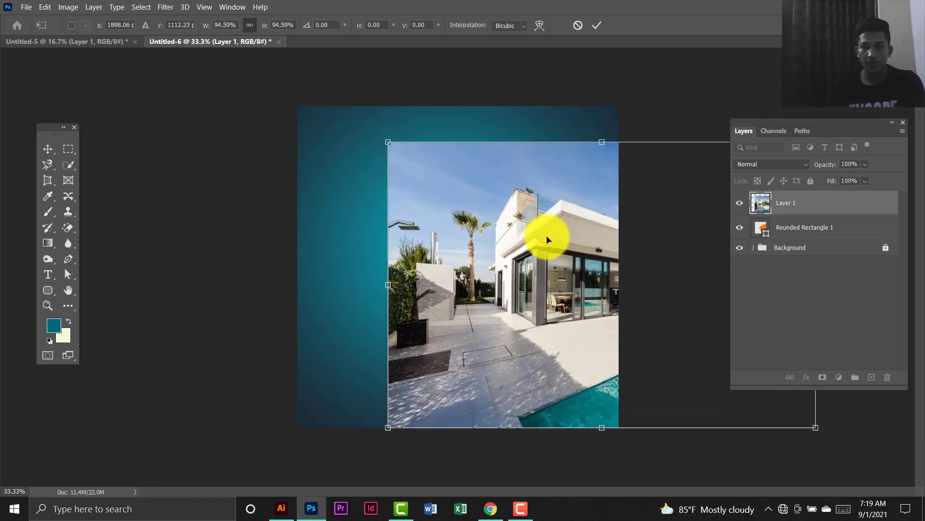
key("Return")
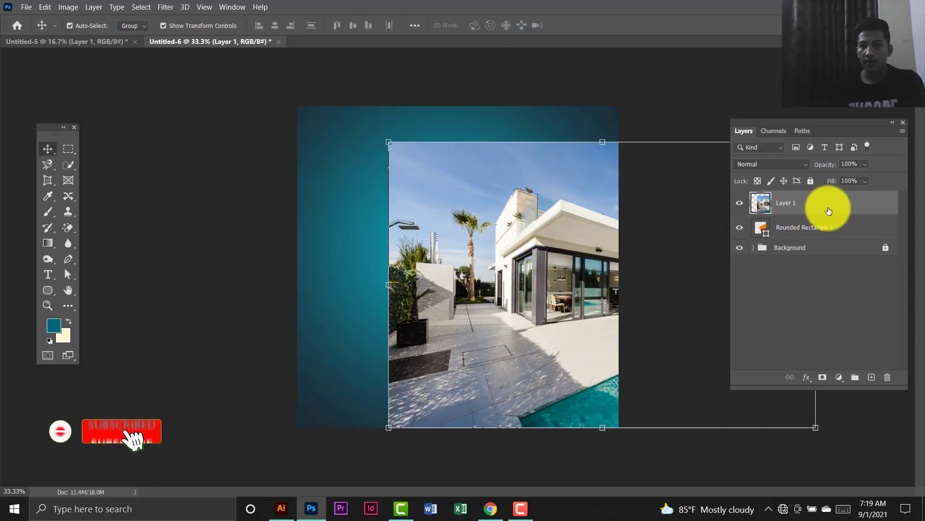
Clip the house photo to the tilted orange rounded rectangle with a clipping mask and lock the photo layer.
right_click(829, 211)
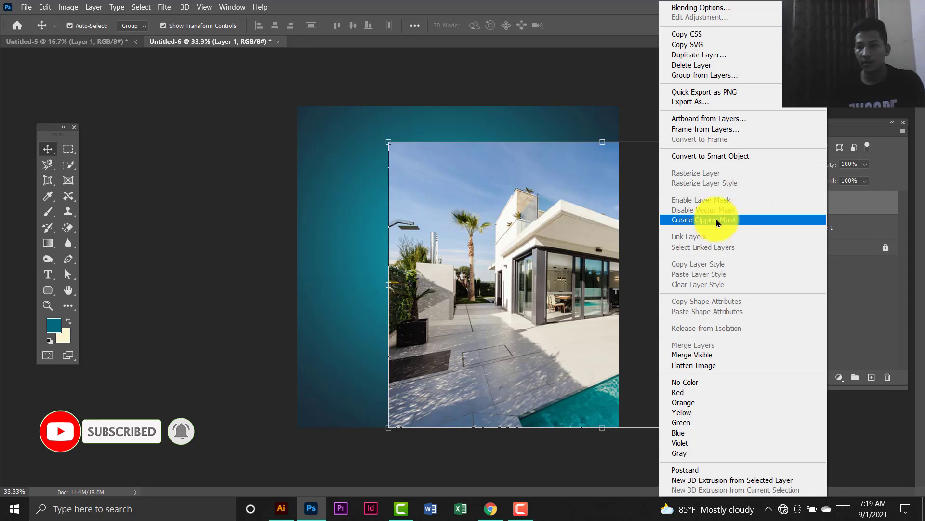
left_click(744, 220)
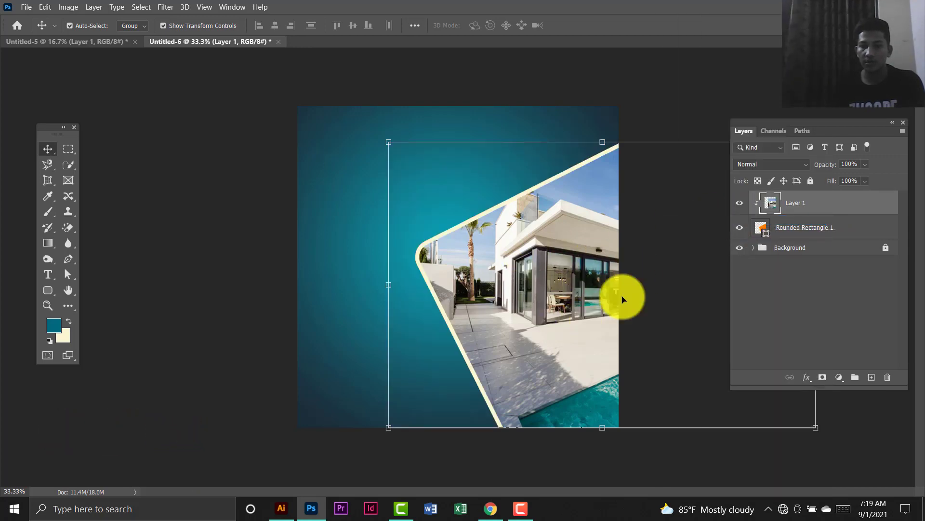
left_click(653, 116)
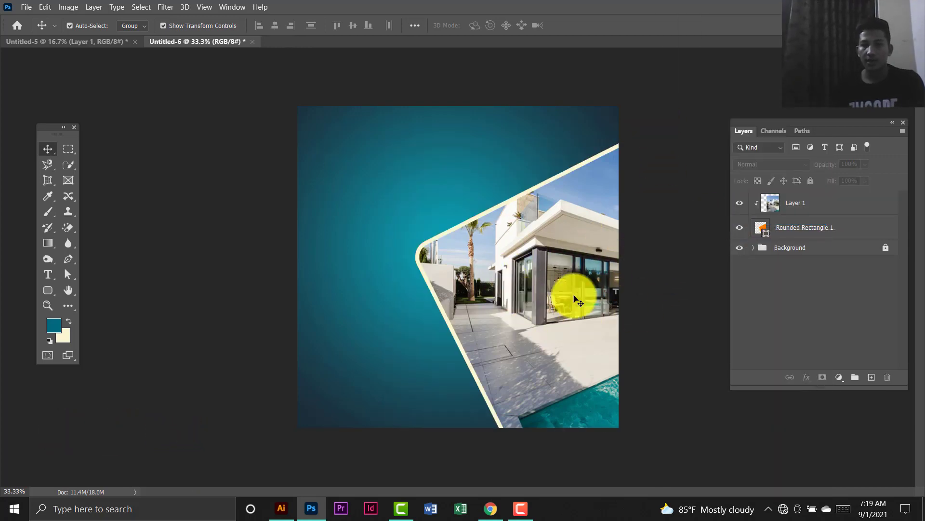
left_click(558, 233)
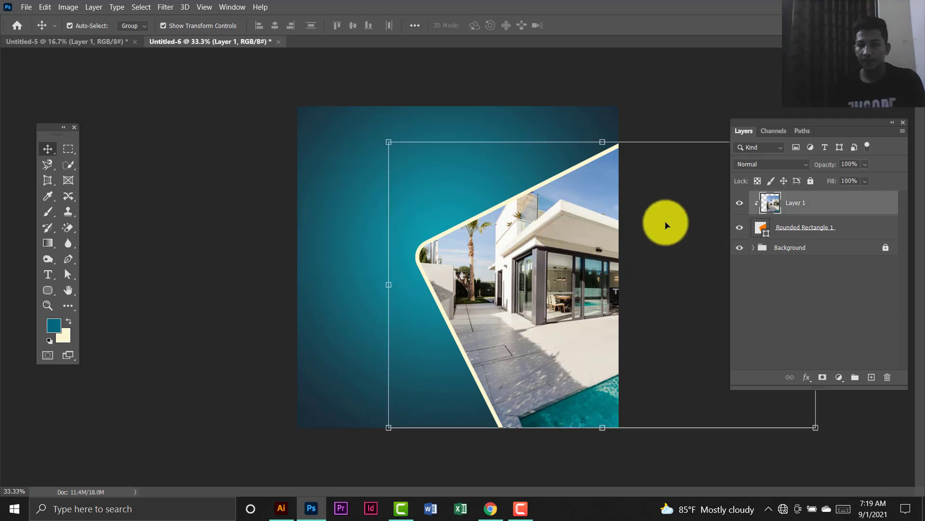
left_click(811, 181)
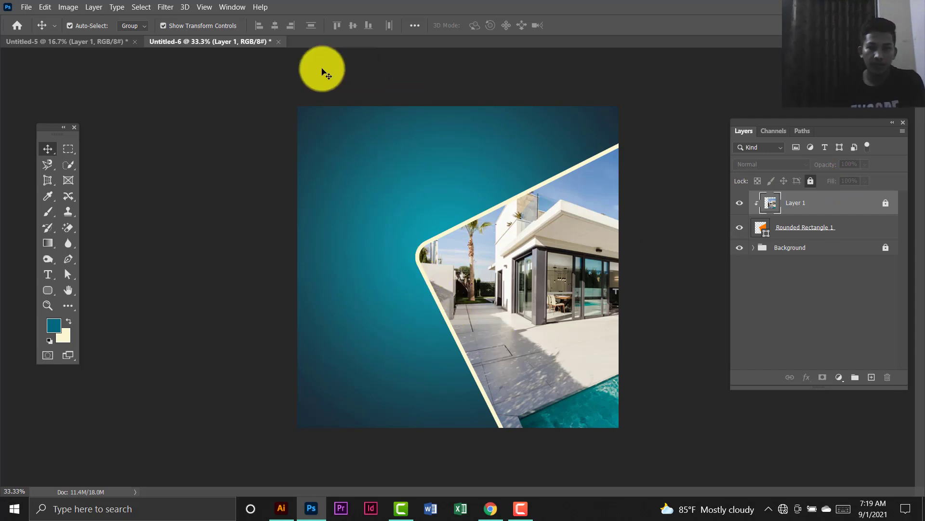
Draw an orange rounded rectangle, about 767 × 693 px with 100 px corners and a 25 px cream stroke, over the canvas's lower-left corner.
left_click(53, 288)
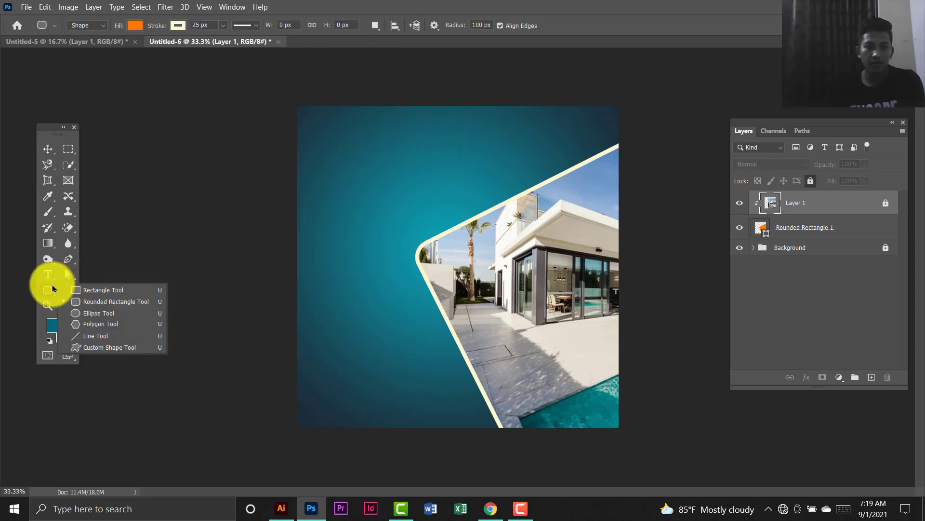
left_click(127, 303)
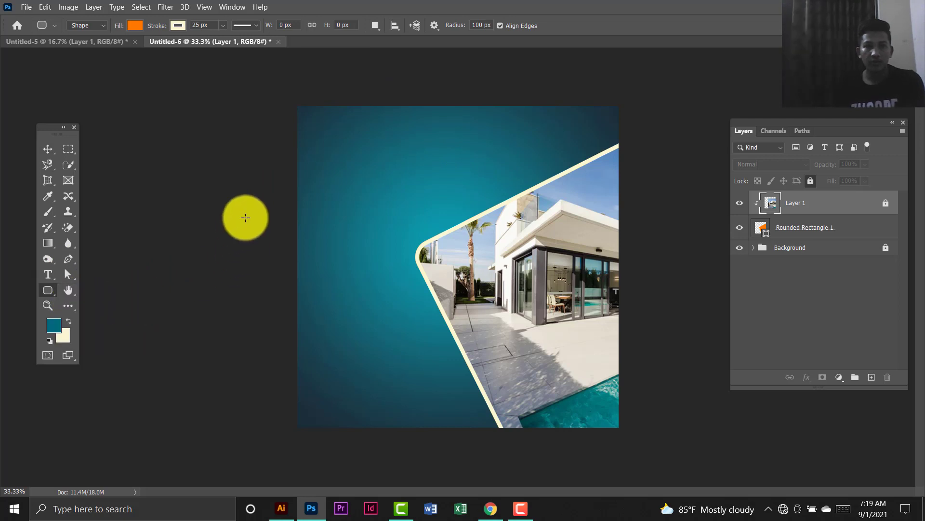
left_click(212, 25)
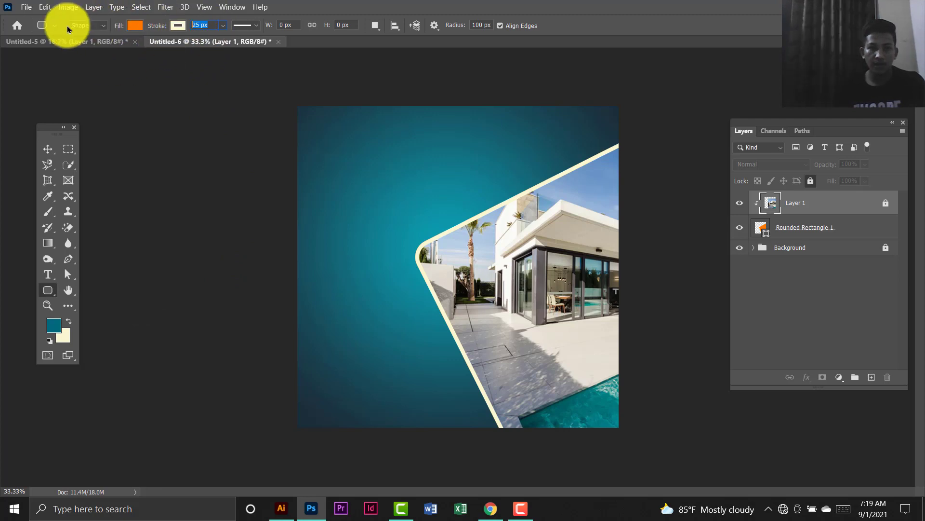
left_click(488, 25)
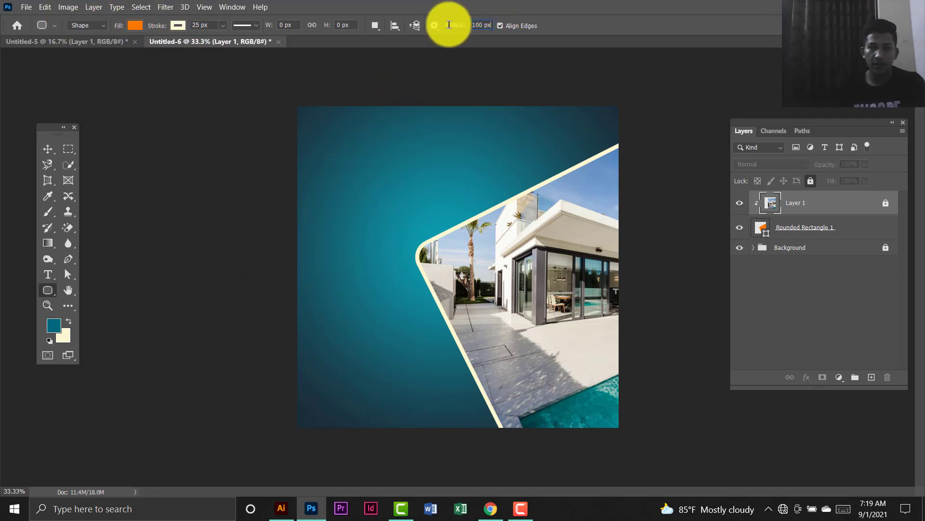
left_click_drag(449, 25, 431, 31)
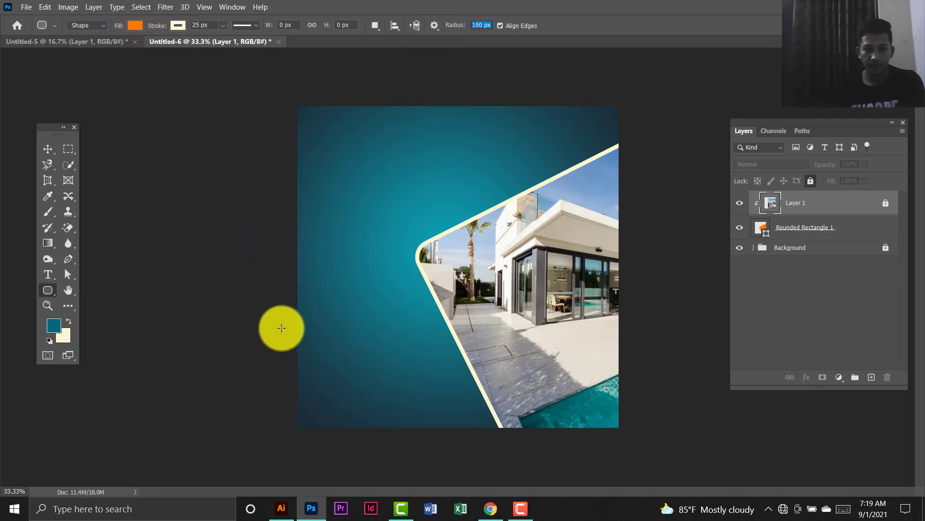
left_click_drag(281, 328, 405, 439)
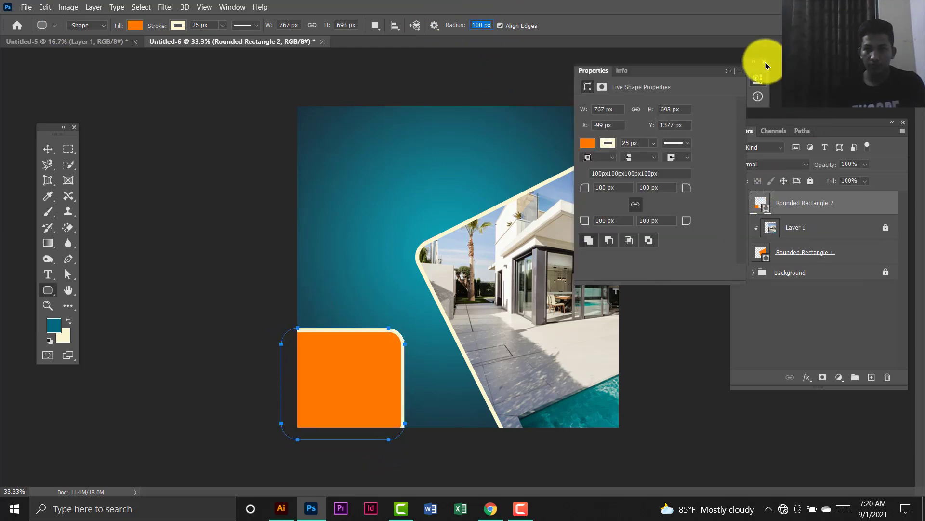
left_click(765, 63)
Free-transform the lower-left orange rectangle to about 123% width and 27.4° rotation, extending past the canvas's bottom edge, and deselect it.
left_click(47, 149)
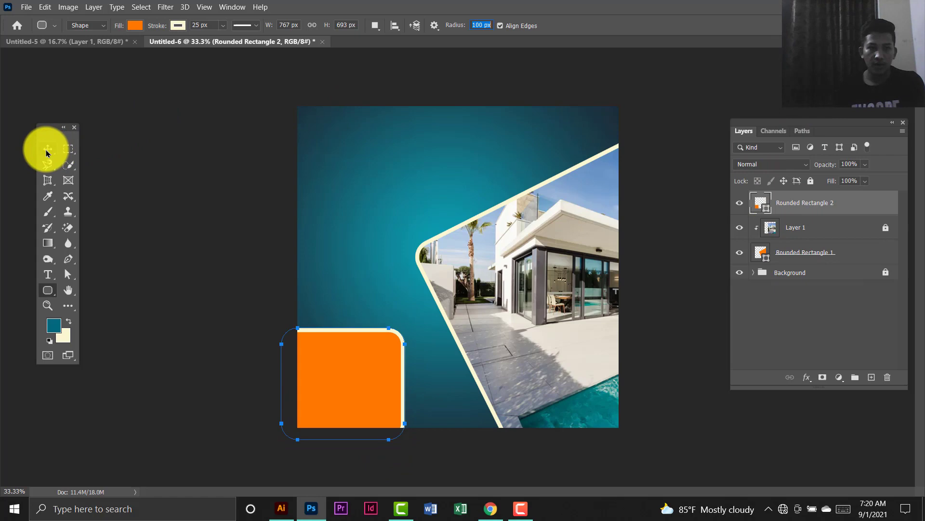
left_click(70, 8)
mouse_move(45, 7)
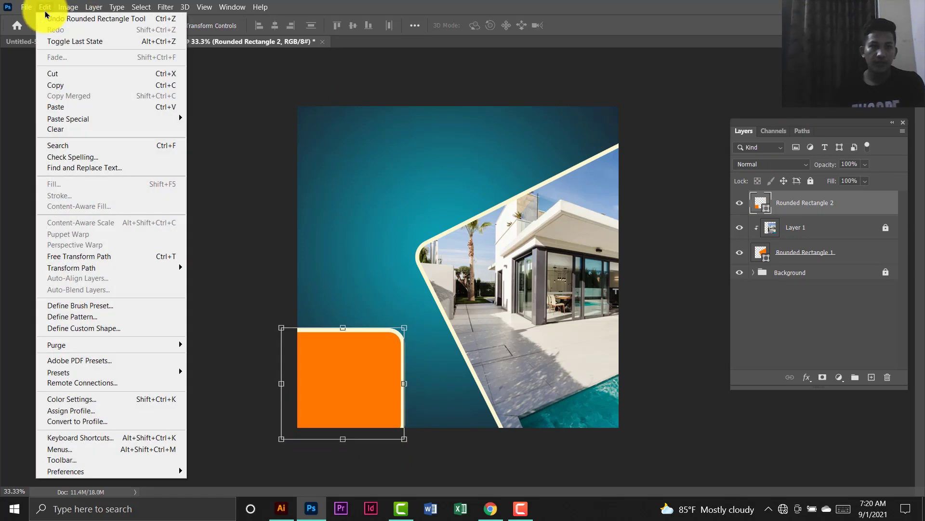
left_click(107, 256)
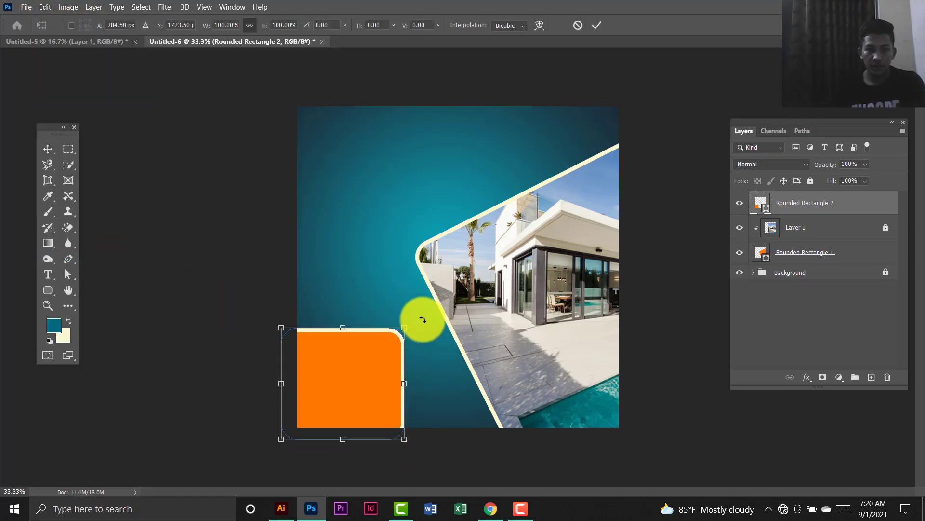
left_click_drag(423, 319, 434, 352)
left_click_drag(359, 371, 347, 399)
left_click_drag(394, 426, 414, 437)
left_click_drag(448, 381, 432, 362)
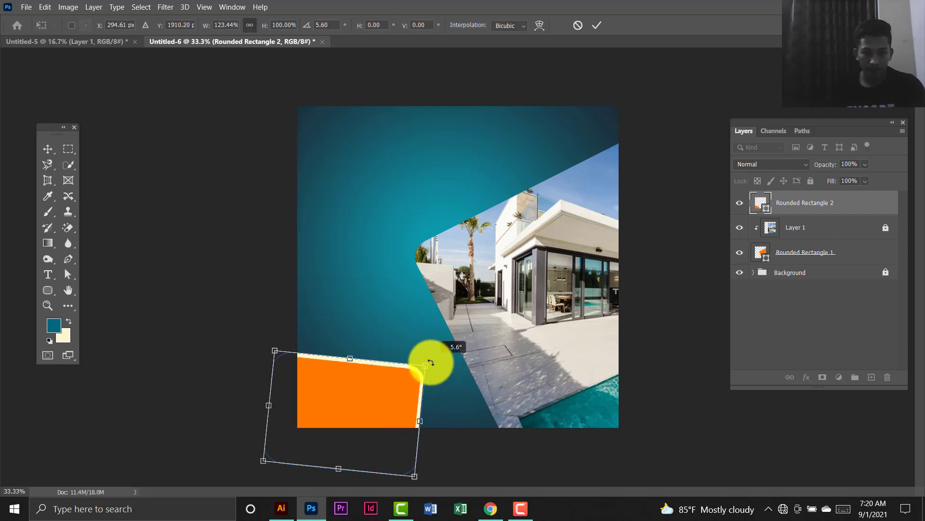
left_click_drag(392, 390, 373, 400)
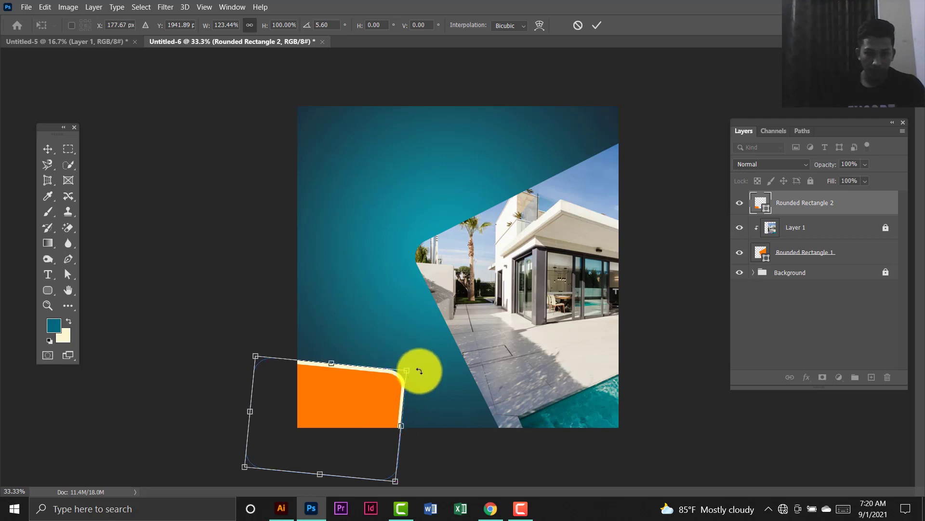
left_click_drag(419, 371, 430, 410)
left_click_drag(369, 403, 401, 404)
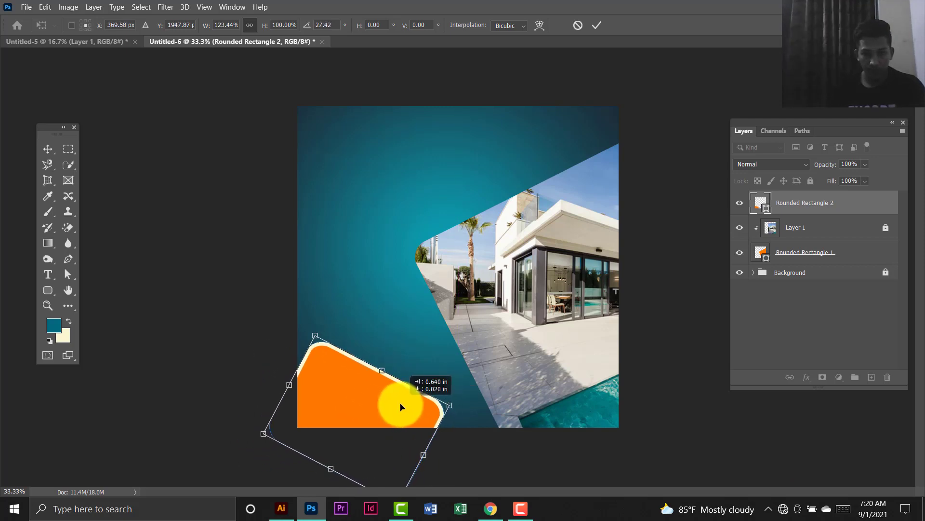
key("Return")
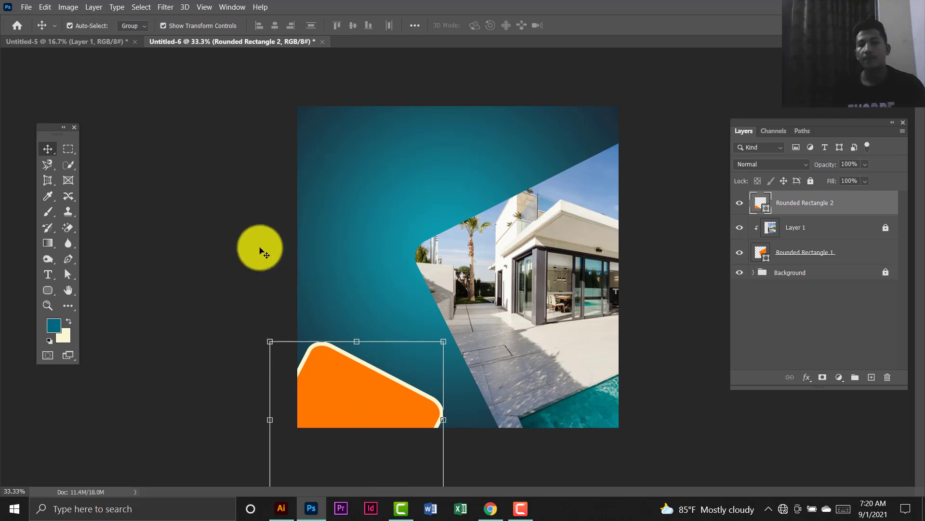
left_click(255, 245)
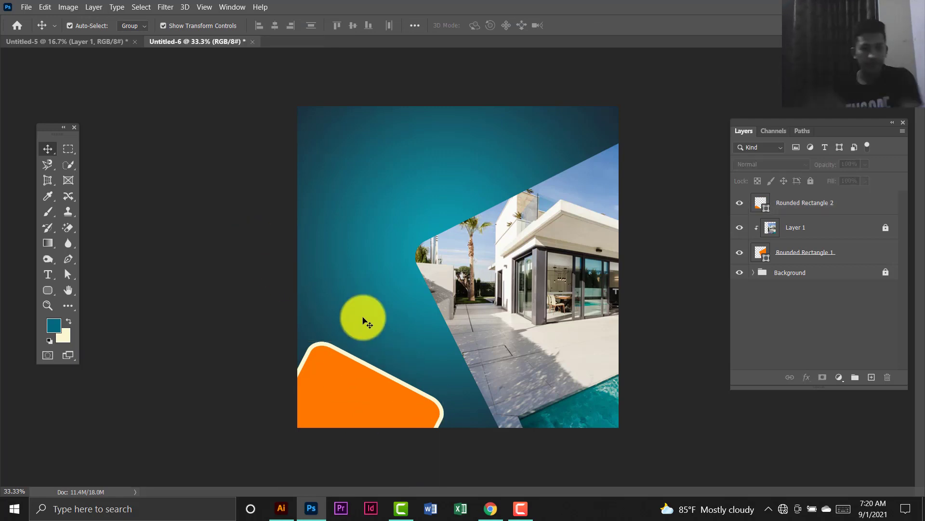
Duplicate the lower-left orange rectangle, move the copy to the canvas's upper-left corner and scale it to about 131%.
left_click(367, 379)
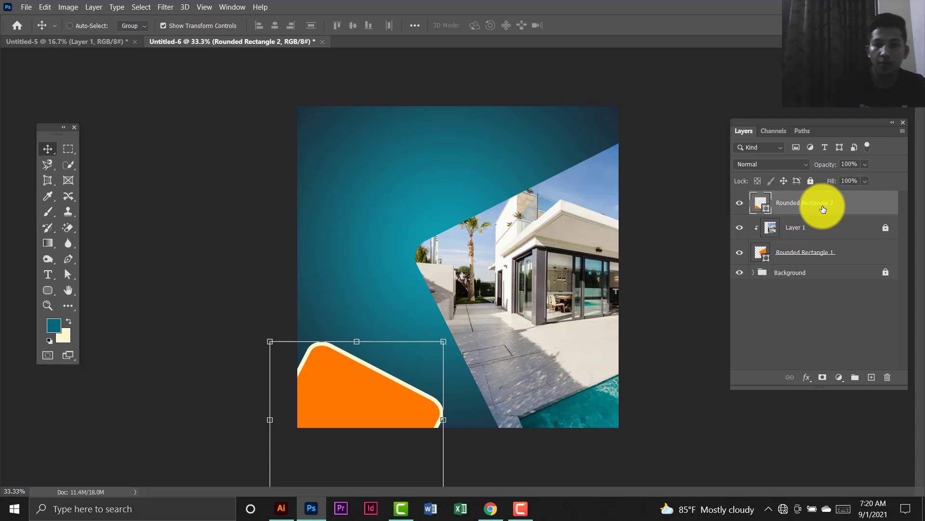
key("ctrl+j")
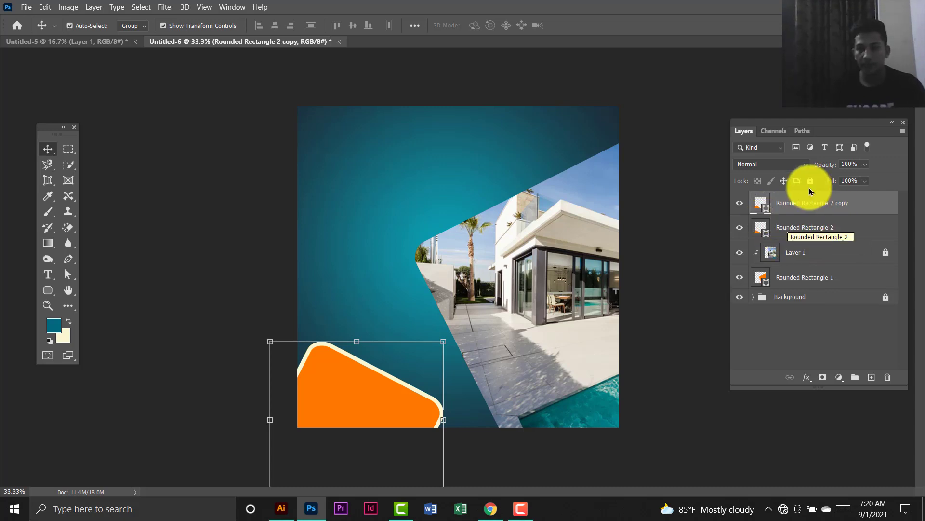
left_click_drag(344, 397, 340, 79)
left_click_drag(435, 181, 463, 227)
left_click_drag(416, 197, 385, 179)
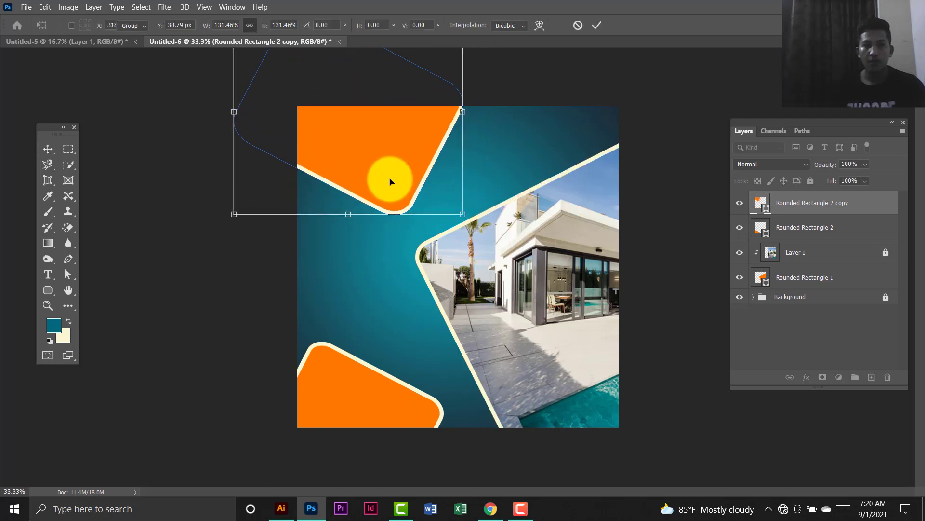
key("Return")
Rotate the upper orange copy further clockwise, finishing with a 3.5° turn, and center it on the canvas's top edge at about X 420 px.
left_click_drag(472, 221, 440, 238)
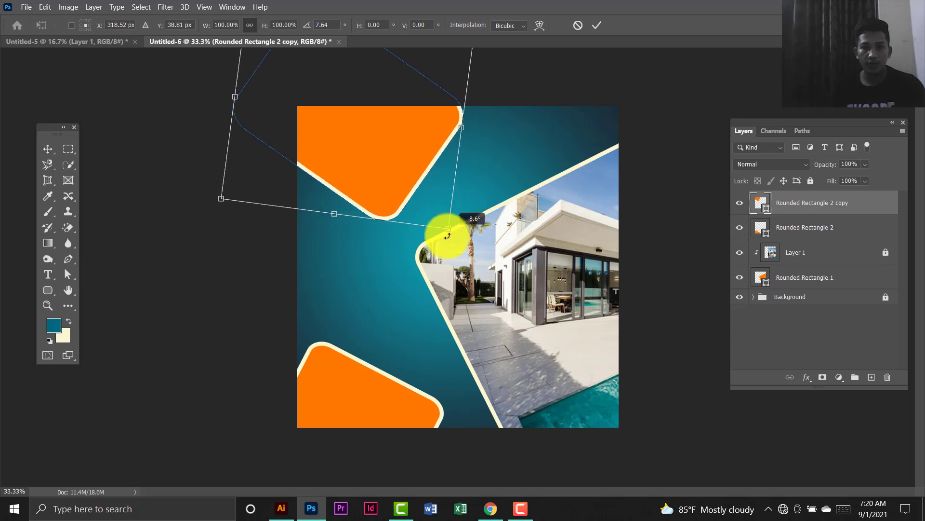
key("Return")
left_click(500, 89)
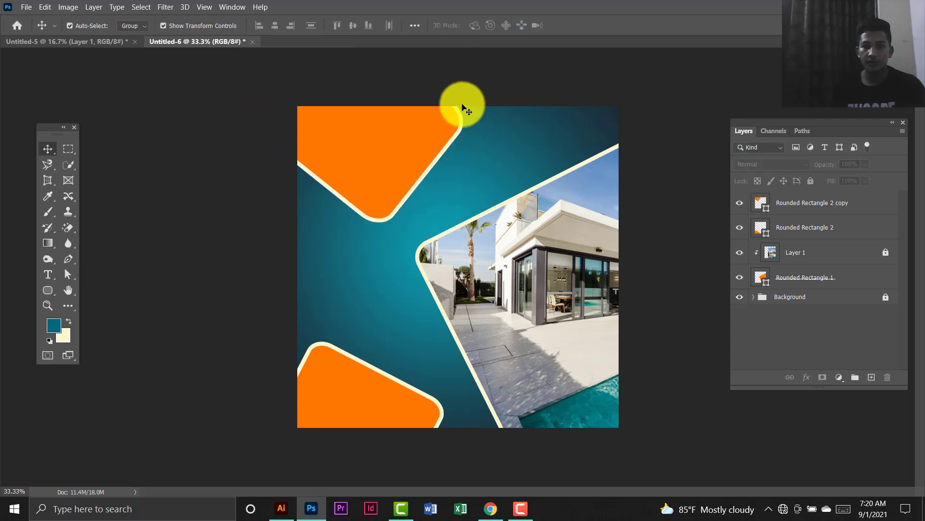
left_click(414, 131)
left_click_drag(475, 228, 482, 217)
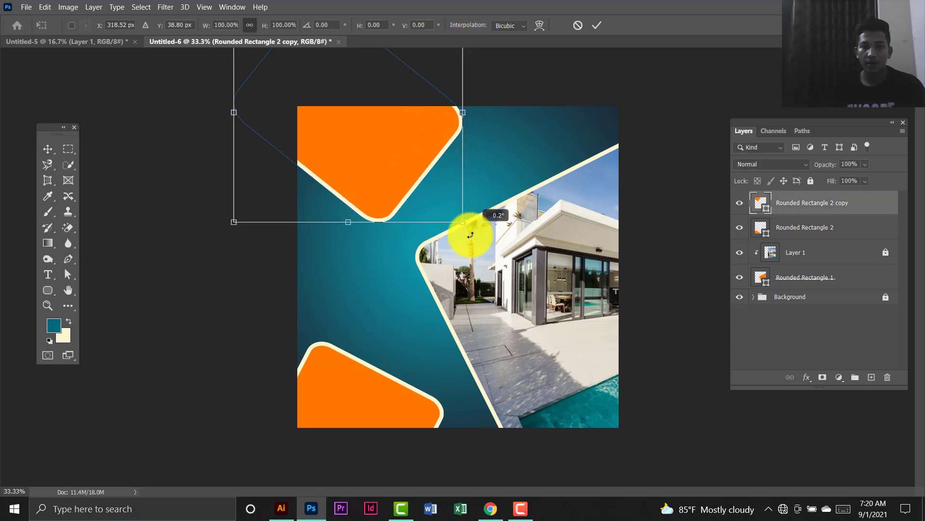
mouse_move(411, 165)
left_mouse_down()
mouse_move(424, 155)
mouse_move(424, 167)
mouse_move(419, 159)
left_mouse_up()
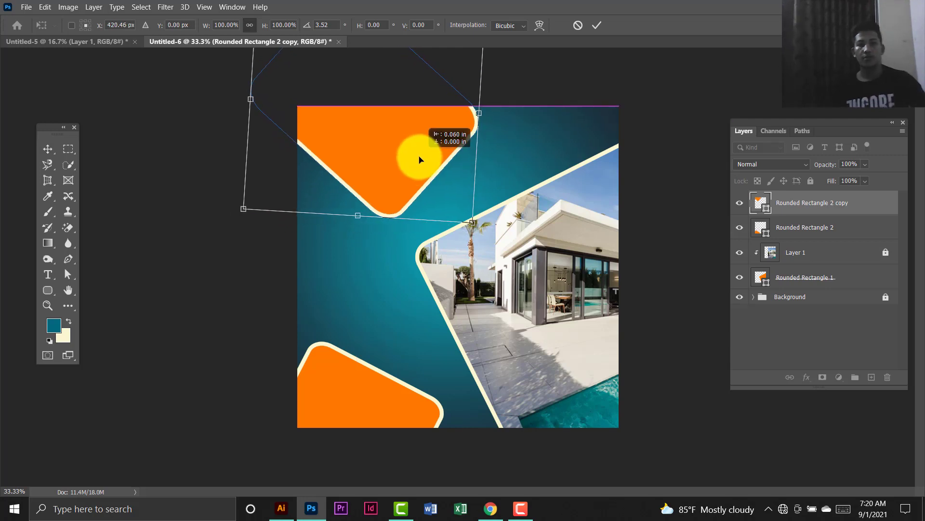
key("Return")
left_click(514, 78)
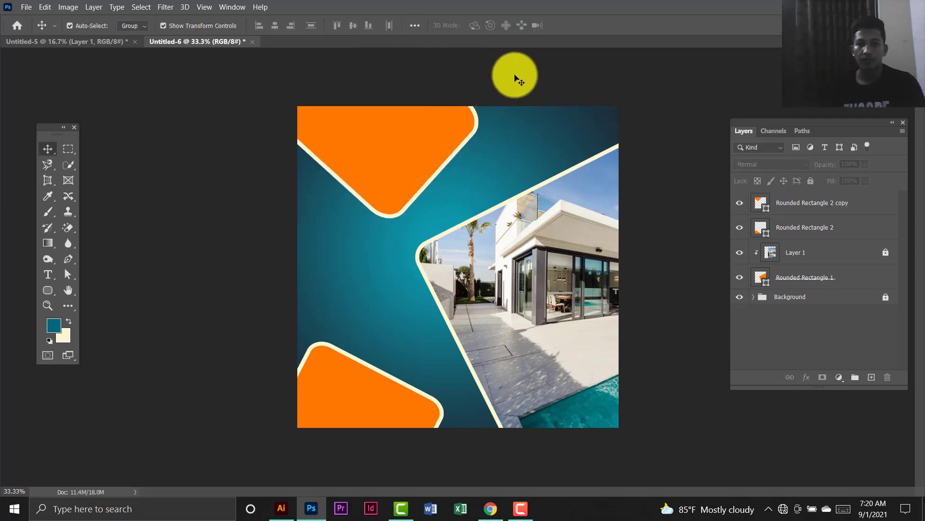
Scale the upper orange rectangle to about 105% and nudge it into position over the canvas's upper-left corner, then deselect it.
left_click_drag(413, 134, 403, 129)
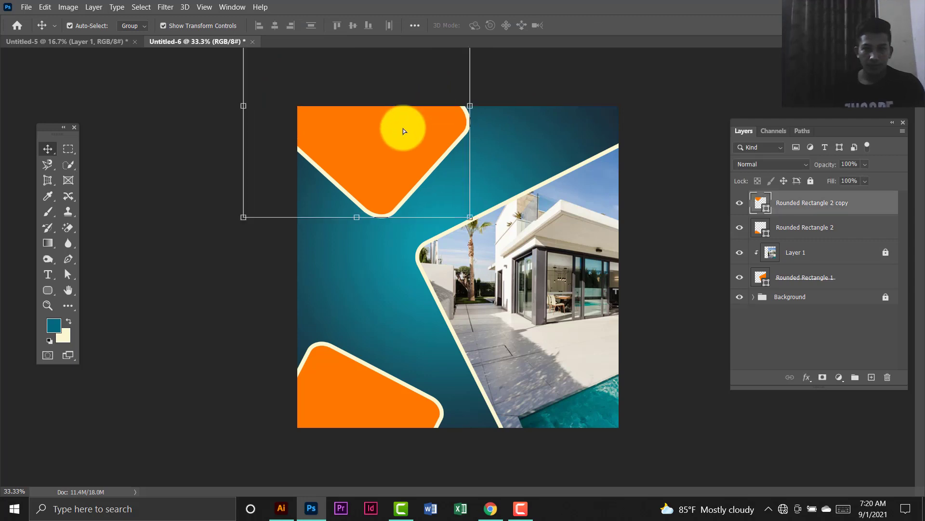
left_click(527, 77)
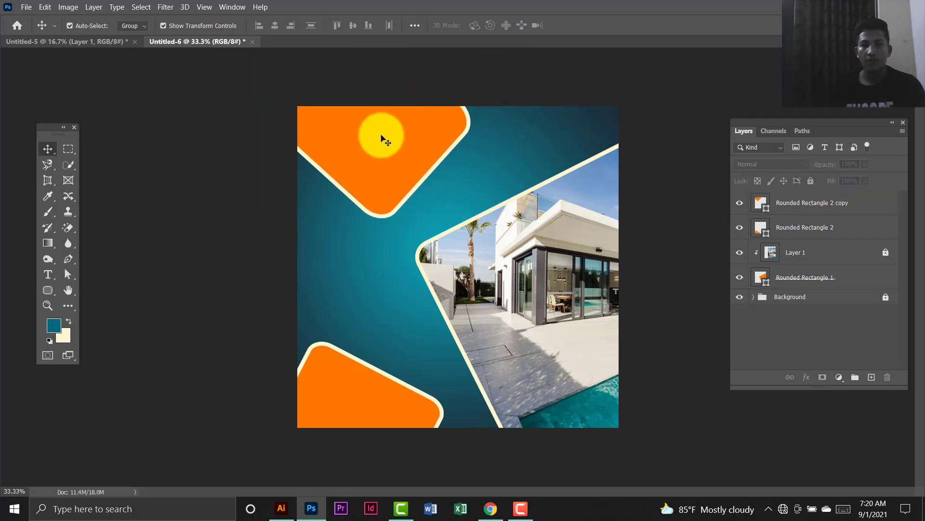
left_click_drag(384, 139, 402, 157)
left_click_drag(483, 232, 487, 241)
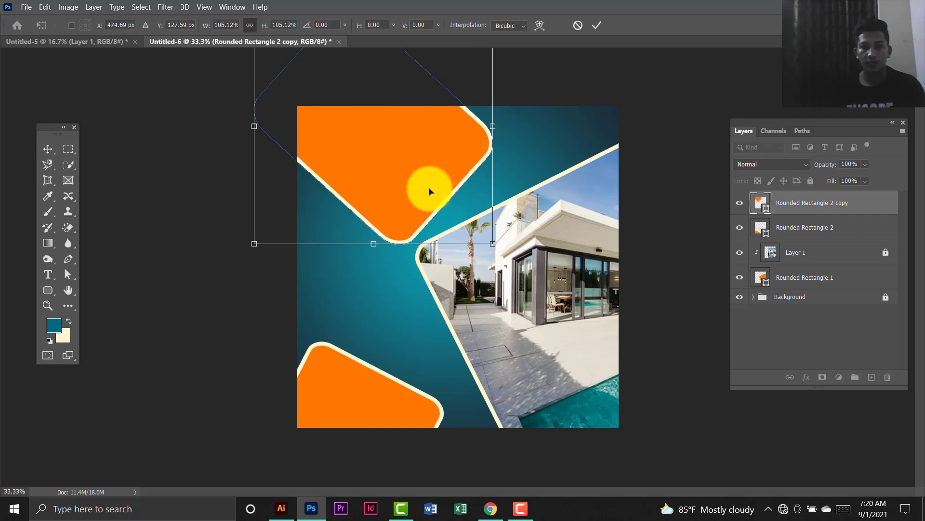
left_click_drag(428, 190, 404, 177)
key("Return")
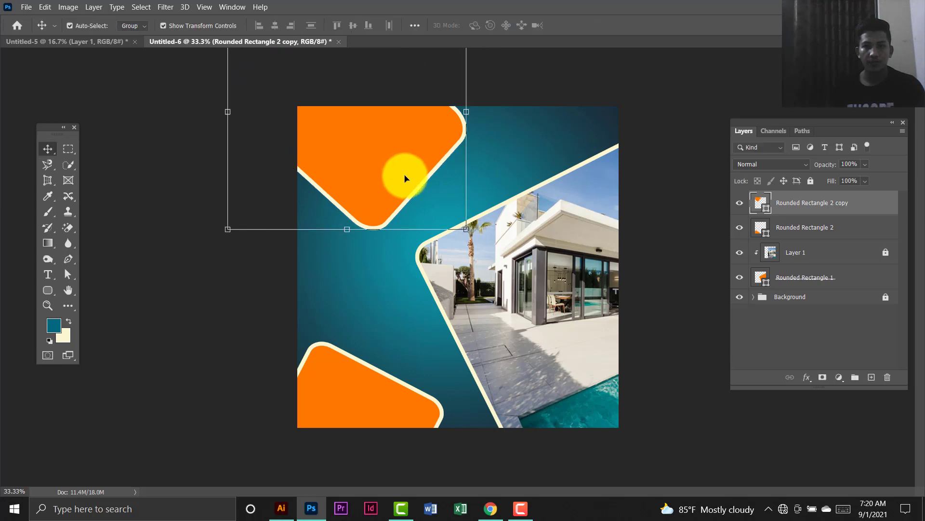
left_click(448, 99)
left_click_drag(395, 143, 406, 136)
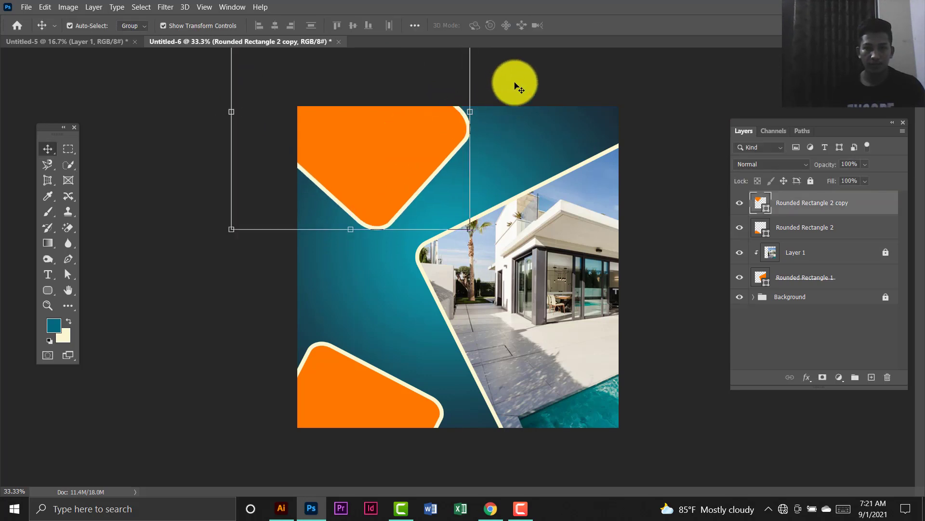
left_click(519, 86)
Group the three rounded rectangles and the unlocked house photo layer as "Shape and Image" and lock the group.
left_click(813, 202)
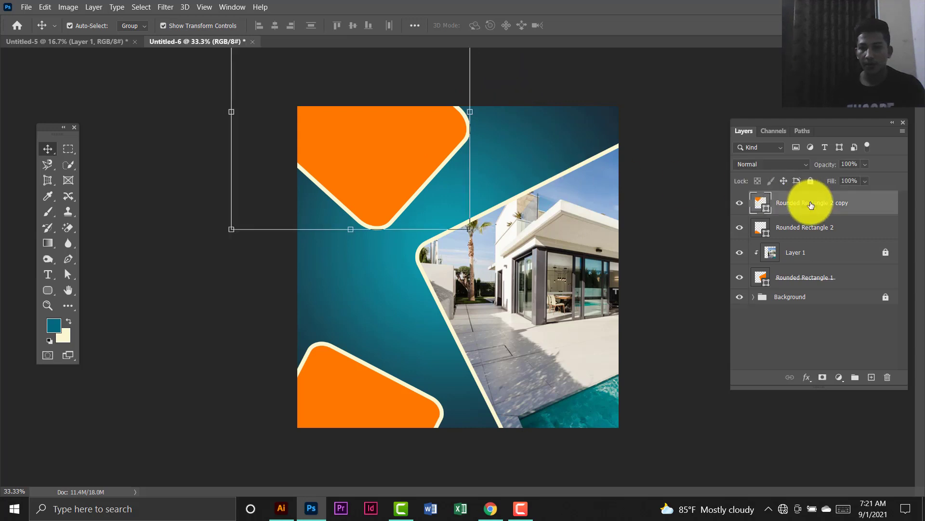
left_click(809, 278, "ctrl")
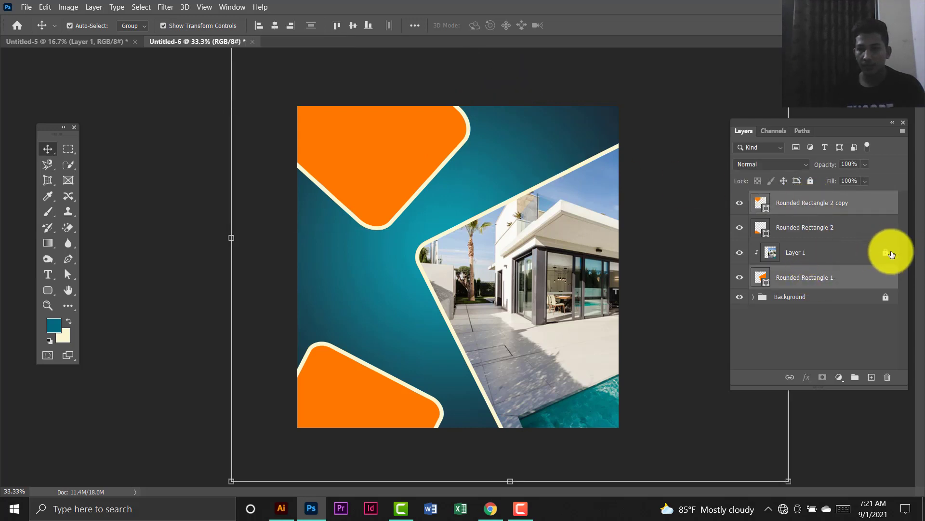
left_click(857, 234, "ctrl")
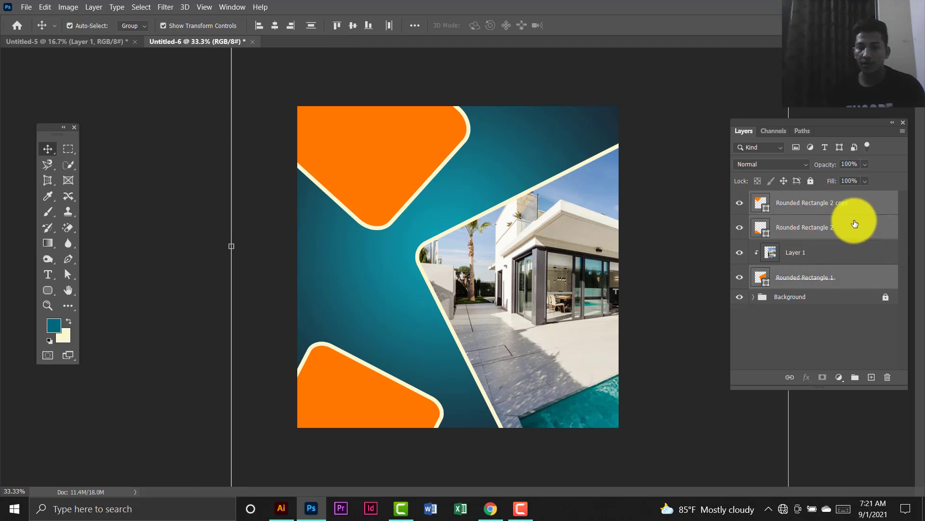
key("ctrl+g")
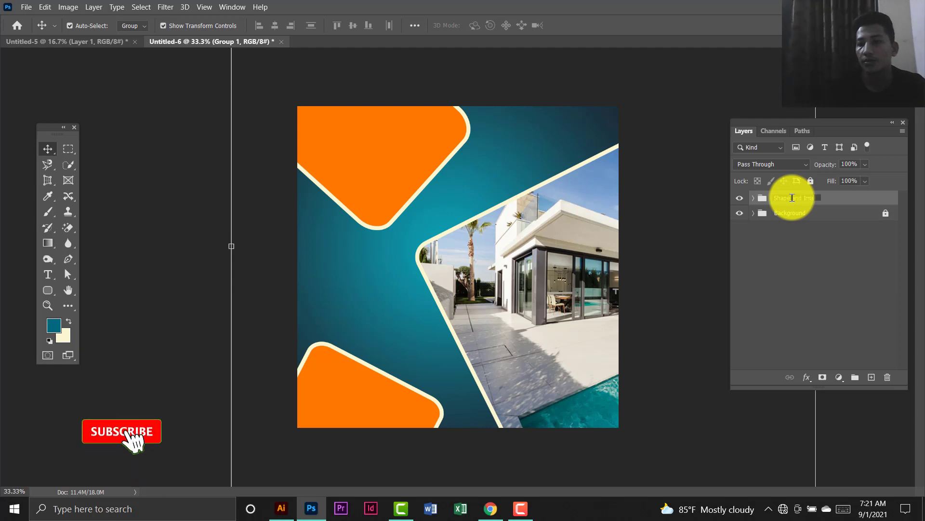
type("ge")
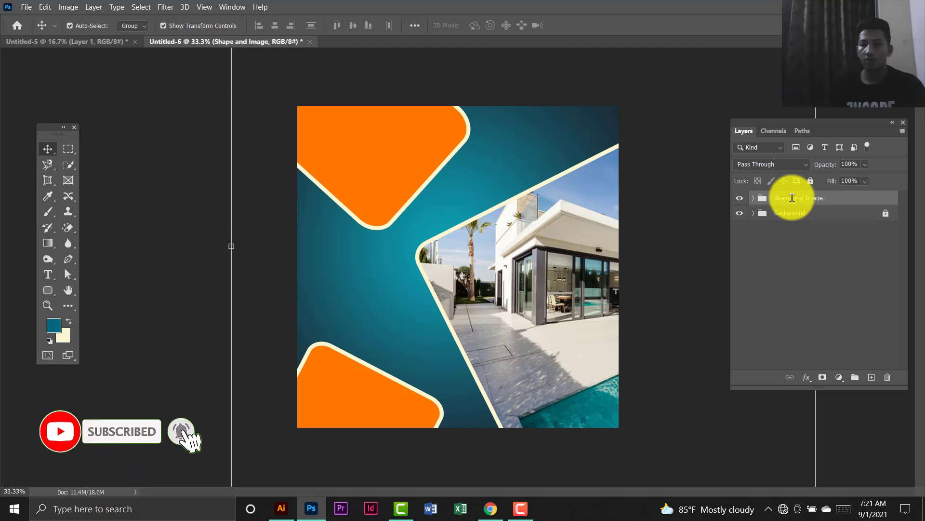
left_click(812, 182)
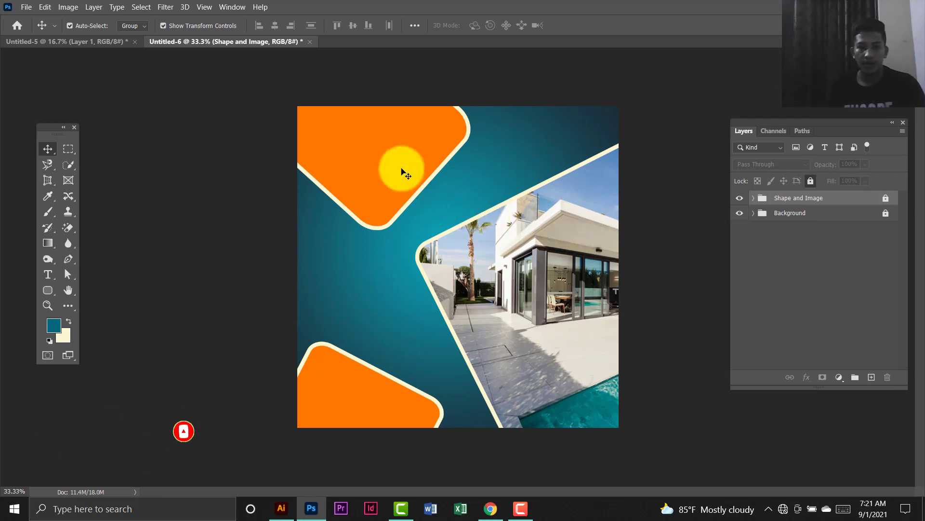
Set up the Horizontal Type tool with the LEMON MILK font in Bold, 100 pt, and white text color.
left_click(47, 275)
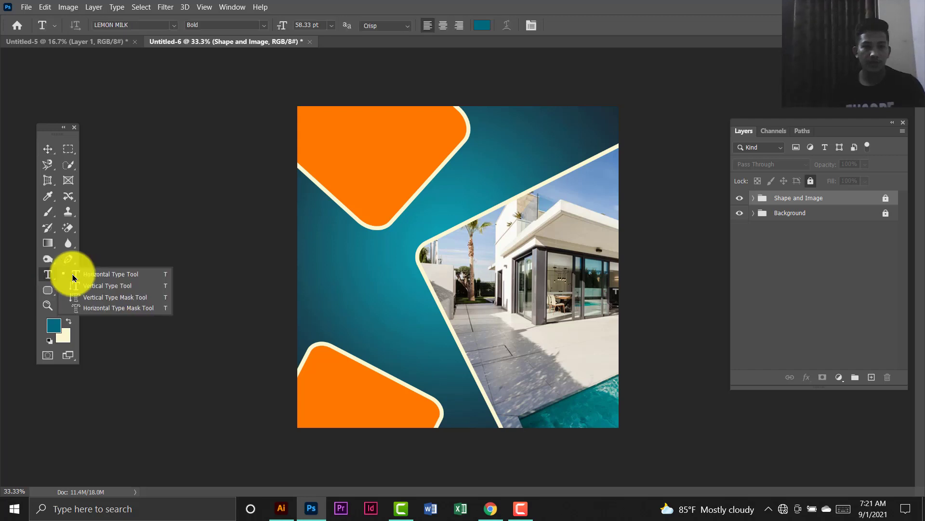
left_click(108, 273)
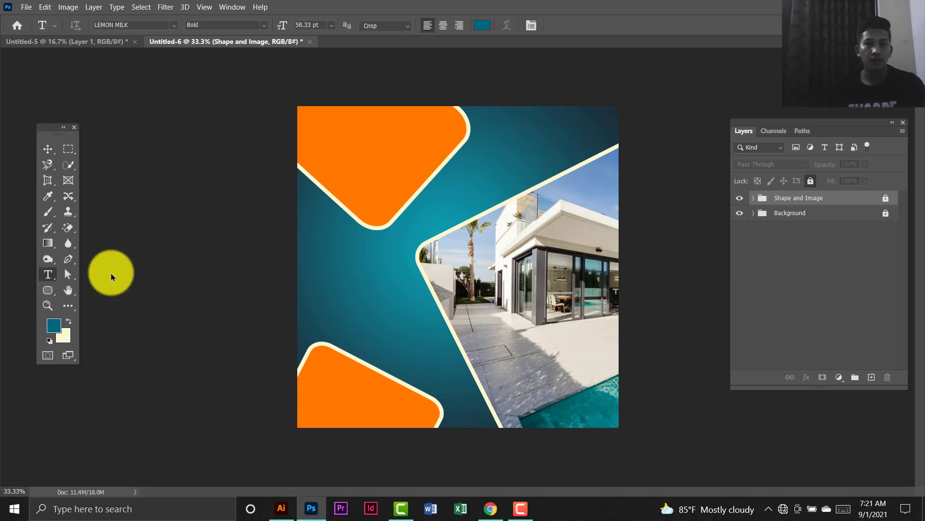
left_click(157, 28)
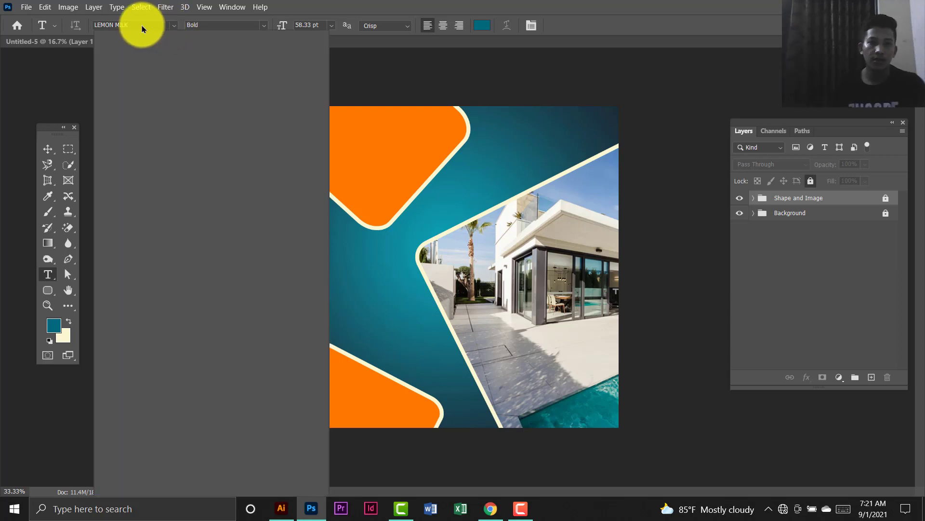
left_click(147, 25)
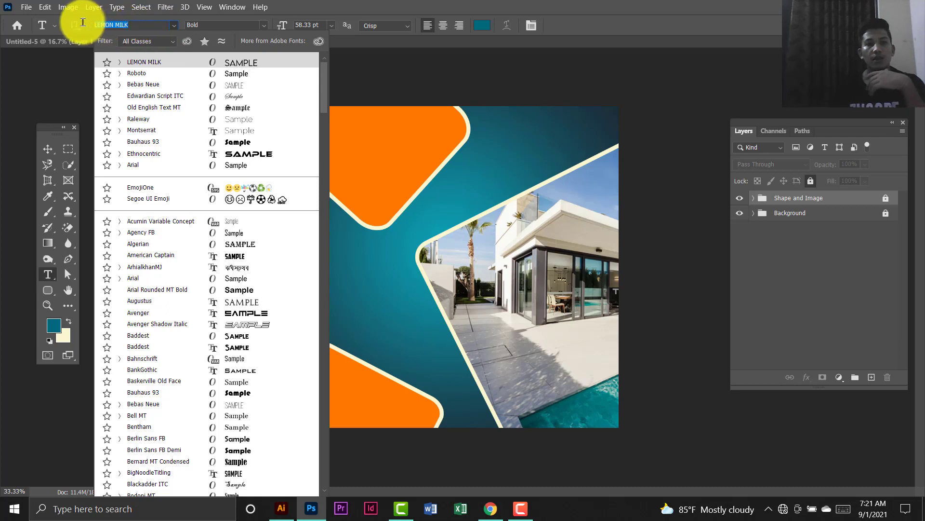
left_click(264, 25)
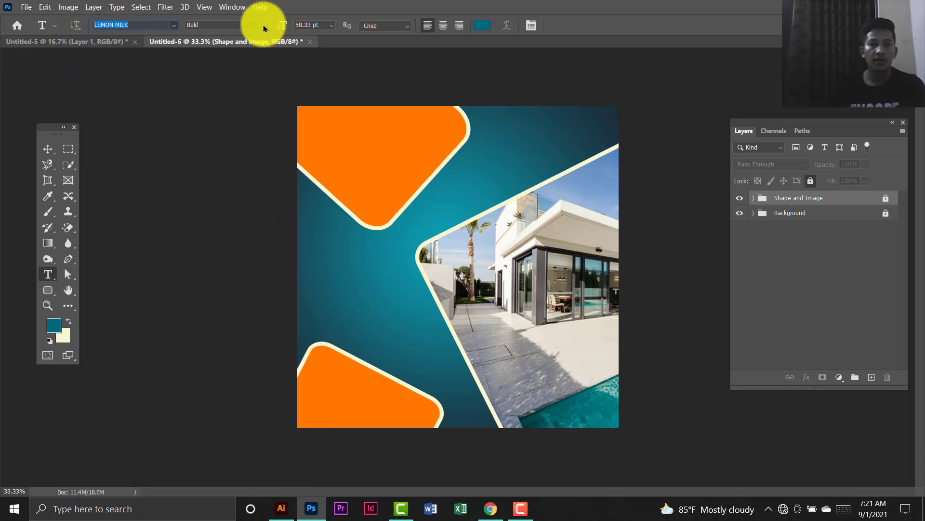
left_click(263, 25)
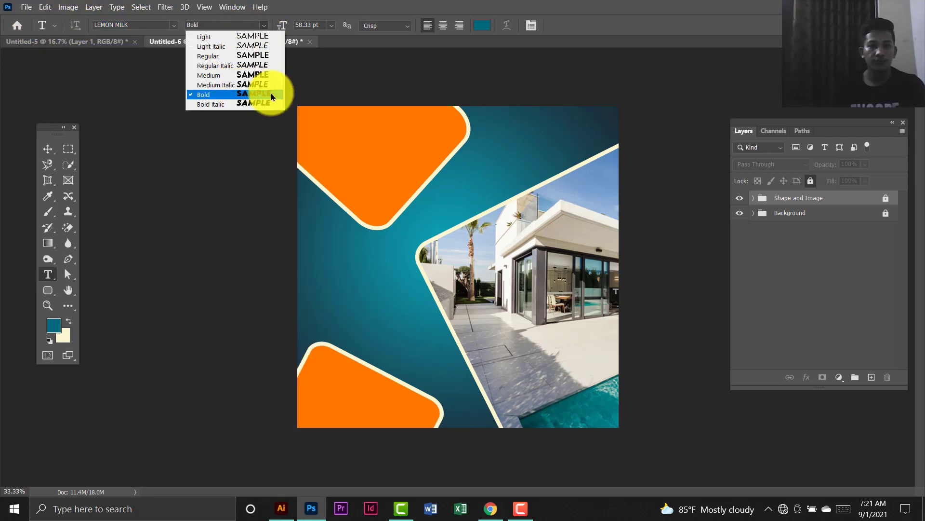
left_click(255, 94)
left_click(311, 26)
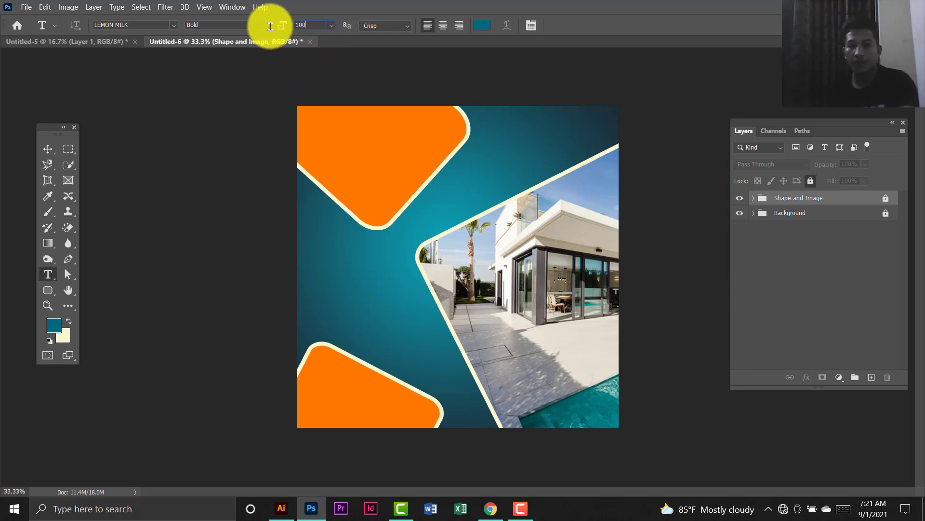
left_click(481, 34)
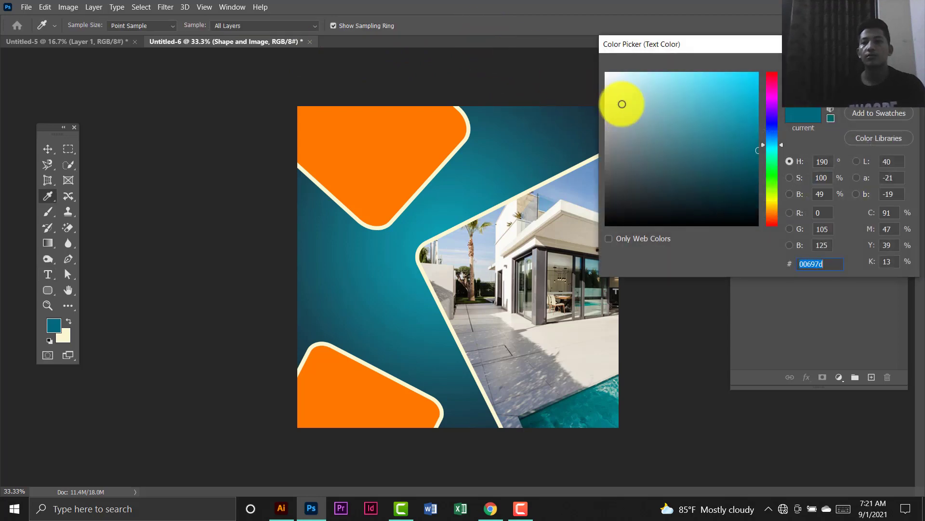
left_click(879, 63)
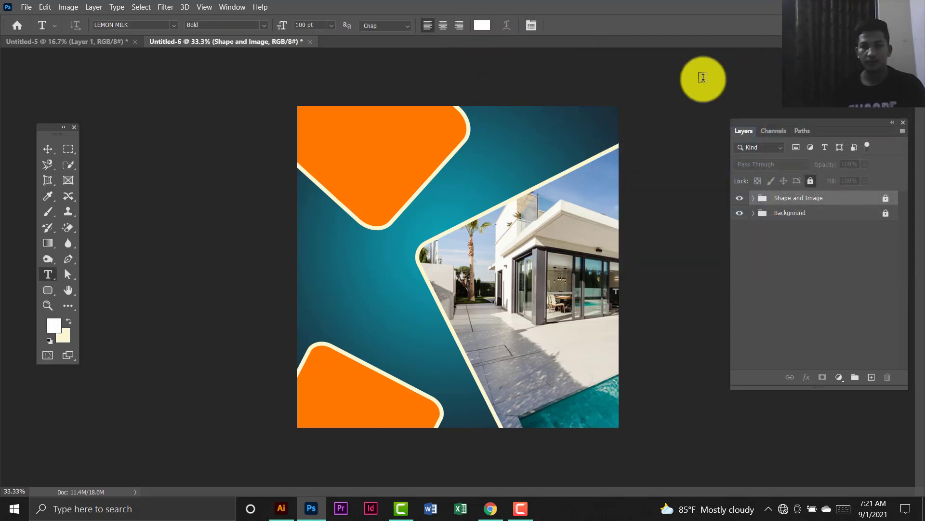
Place a new text line over the upper orange shape and reduce its size to 60 pt, then to 50 pt.
left_click(344, 129)
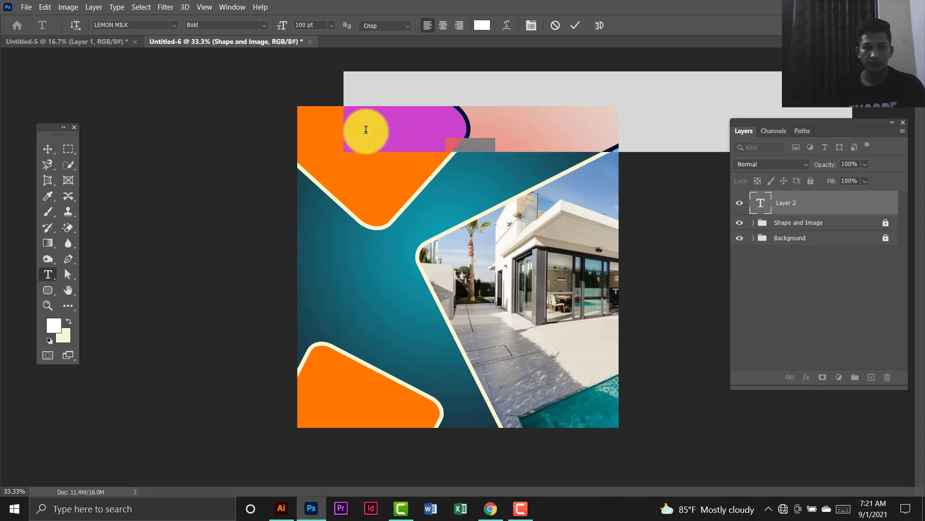
left_click(310, 25)
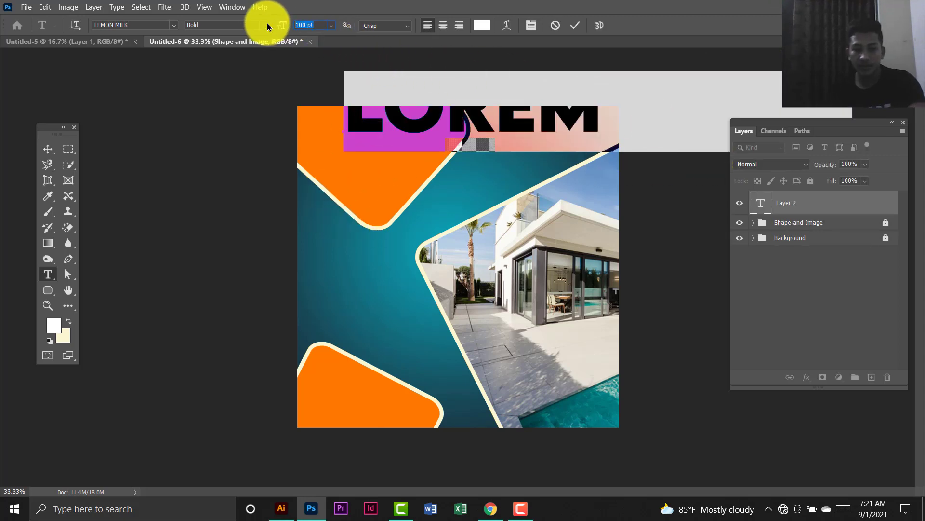
type("60")
key("Return")
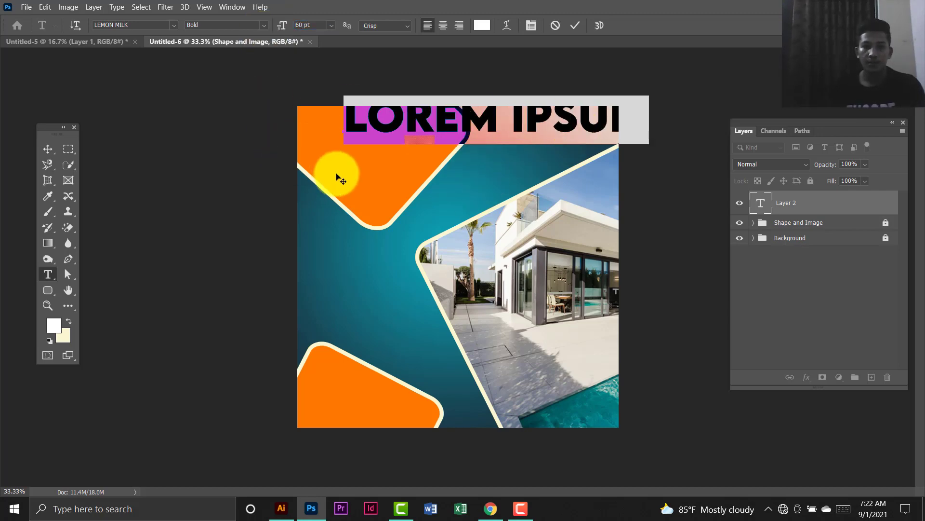
left_click(309, 25)
type("50")
key("Return")
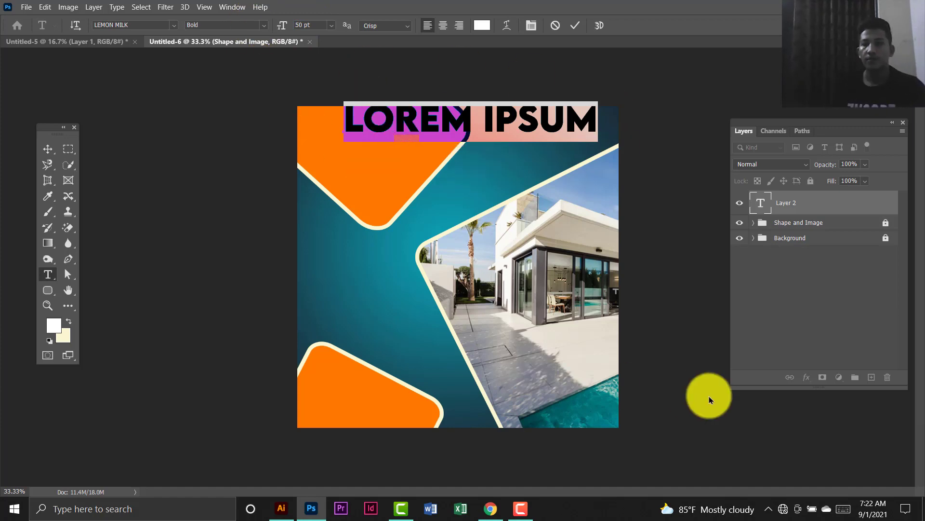
Replace the placeholder text over the upper orange shape with "HOME FOR".
left_click(762, 202)
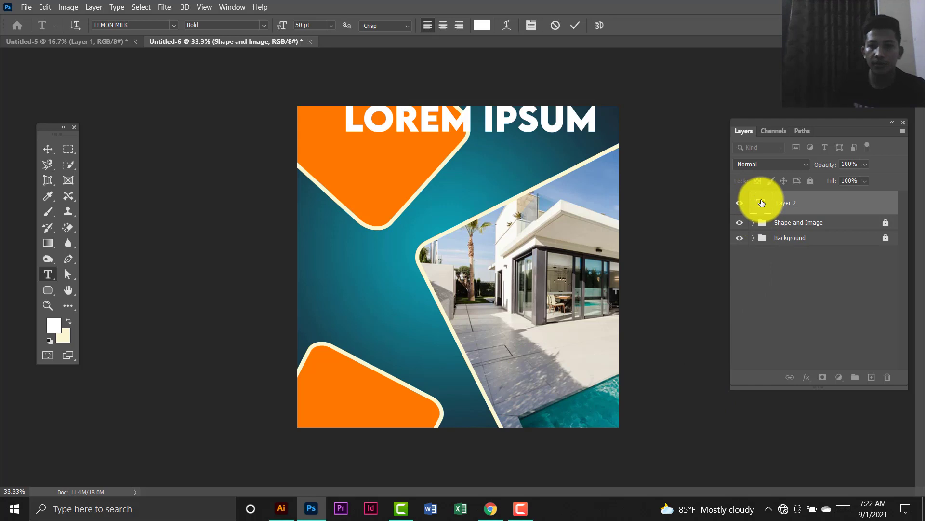
double_click(761, 202)
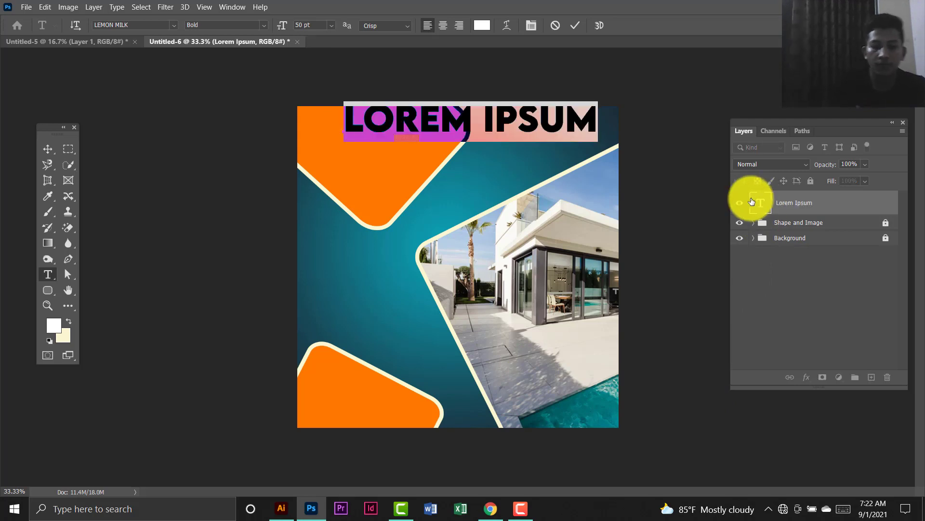
type("HOME FOR")
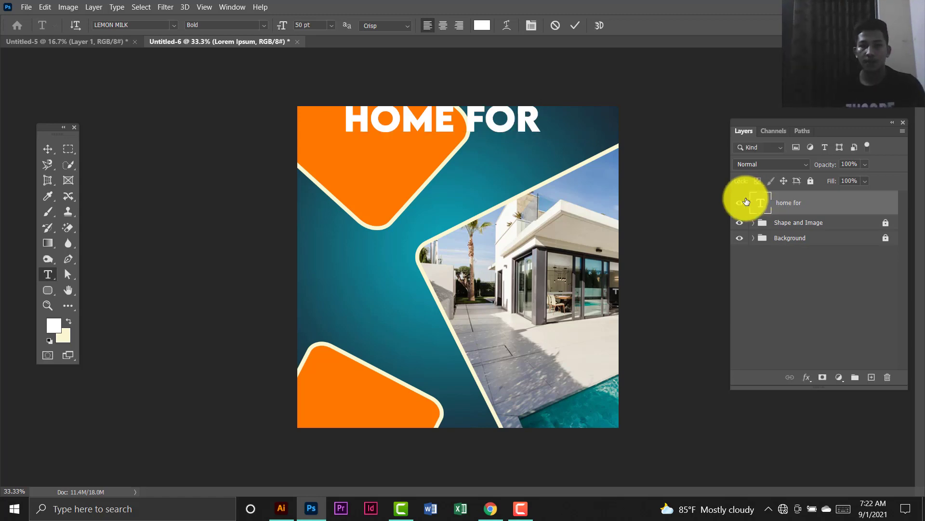
Set the "HOME FOR" text to 40 pt and move it onto the upper orange shape.
double_click(785, 206)
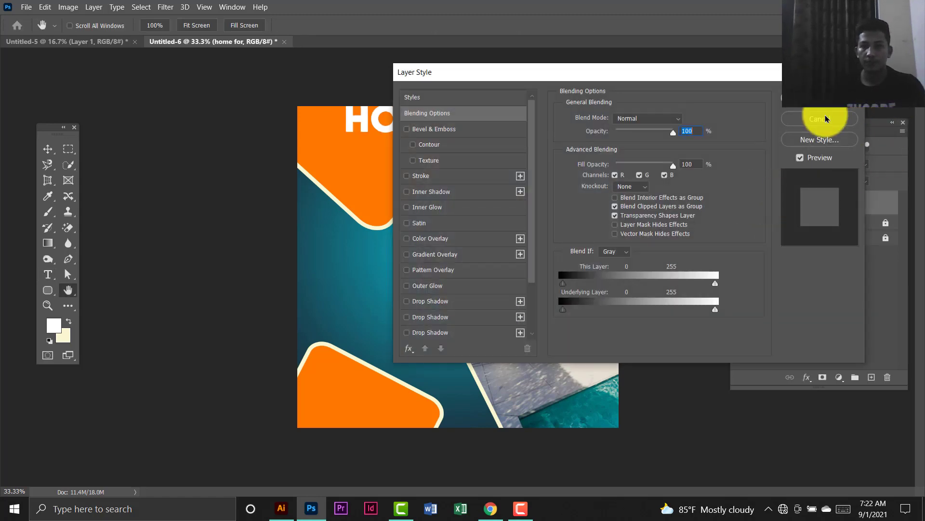
left_click(826, 119)
double_click(760, 203)
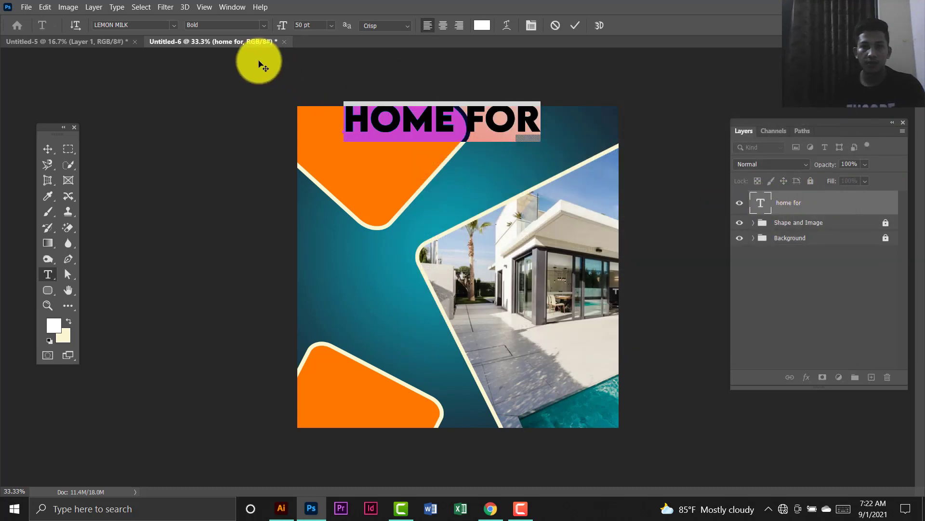
left_click(311, 25)
type("4")
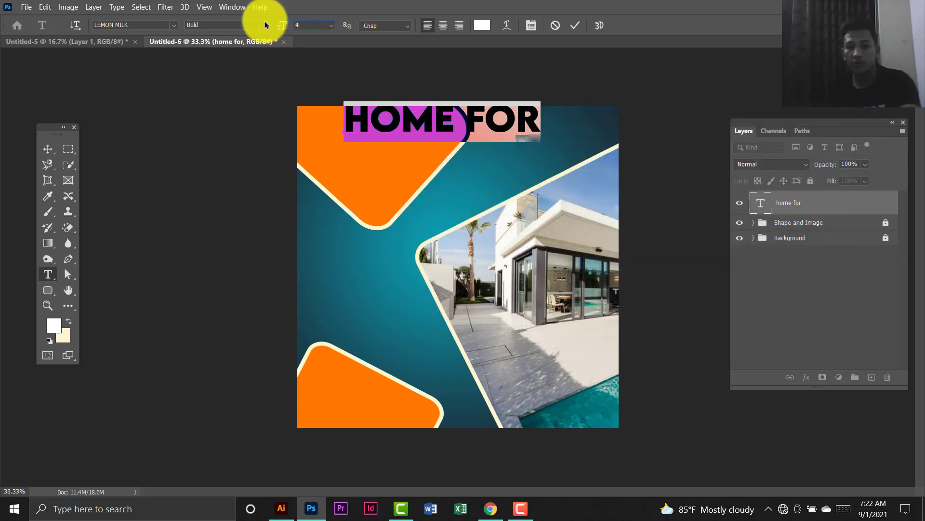
type("0")
key("Return")
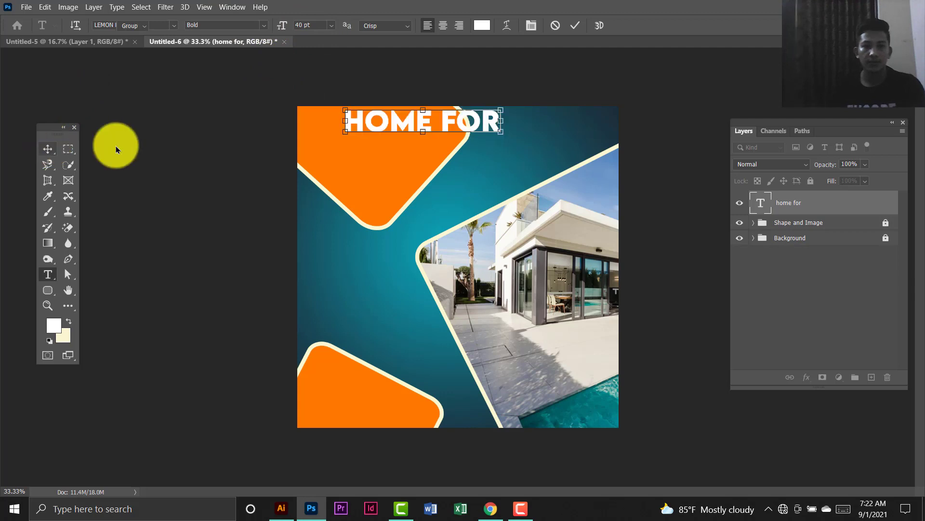
key("ctrl+Return")
key("v")
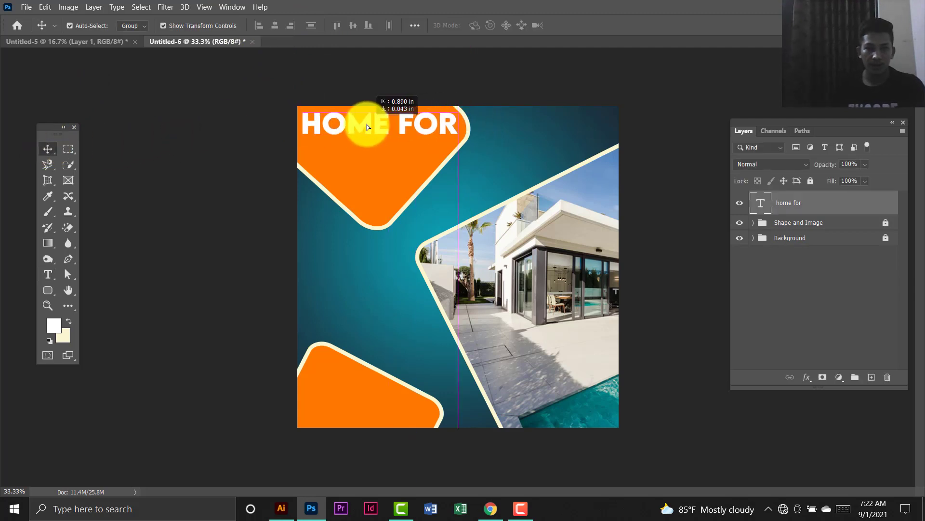
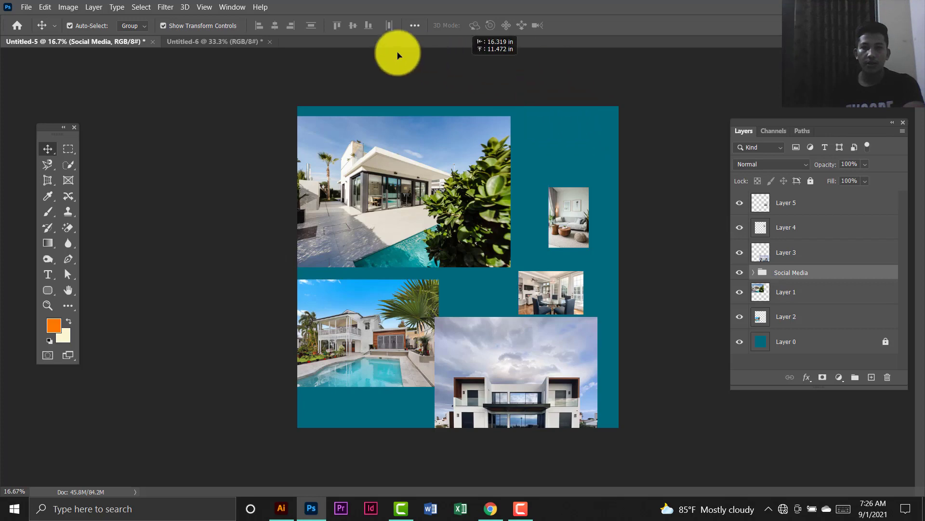
Bring the Social Media icon group into the Untitled-6 document, scale it to about 77% and place it in the canvas's upper-right area.
left_click(225, 42)
left_click_drag(534, 117, 557, 122)
key("Return")
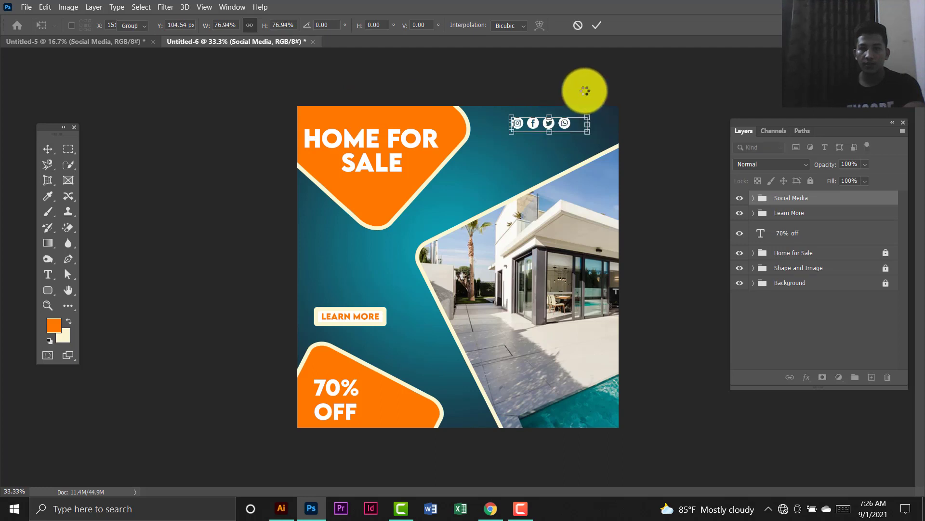
left_click(584, 92)
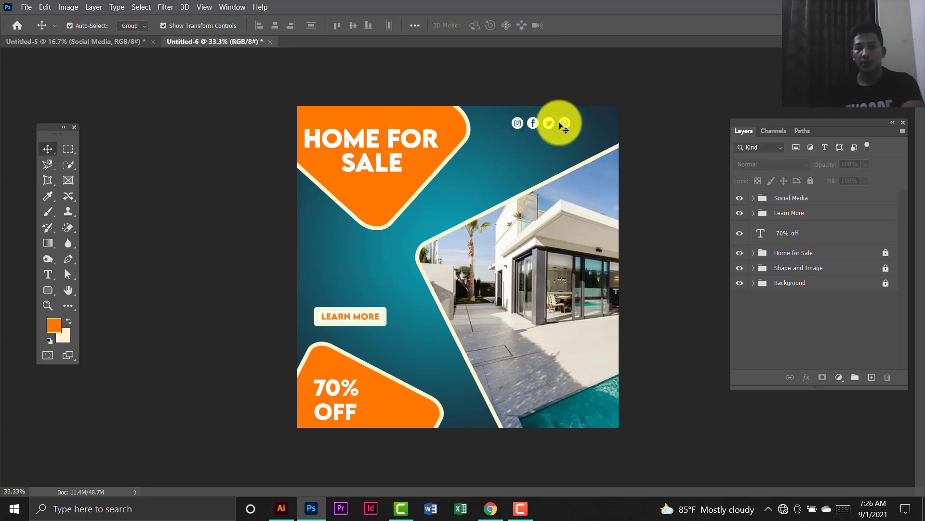
Move the Social Media icon row slightly closer to the canvas's upper-right corner.
left_click_drag(560, 124, 577, 123)
left_click(583, 80)
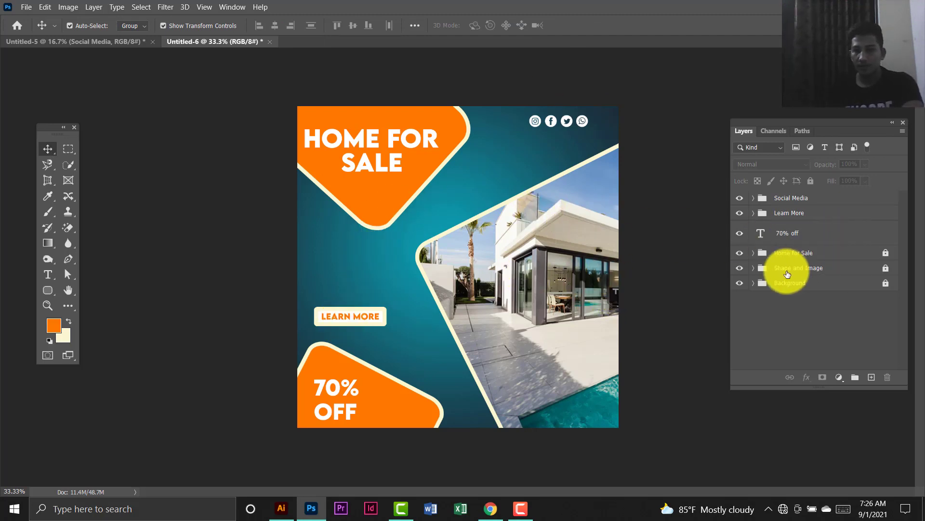
Unlock the Shape and Image group and expand it to show its layers.
left_click(884, 269)
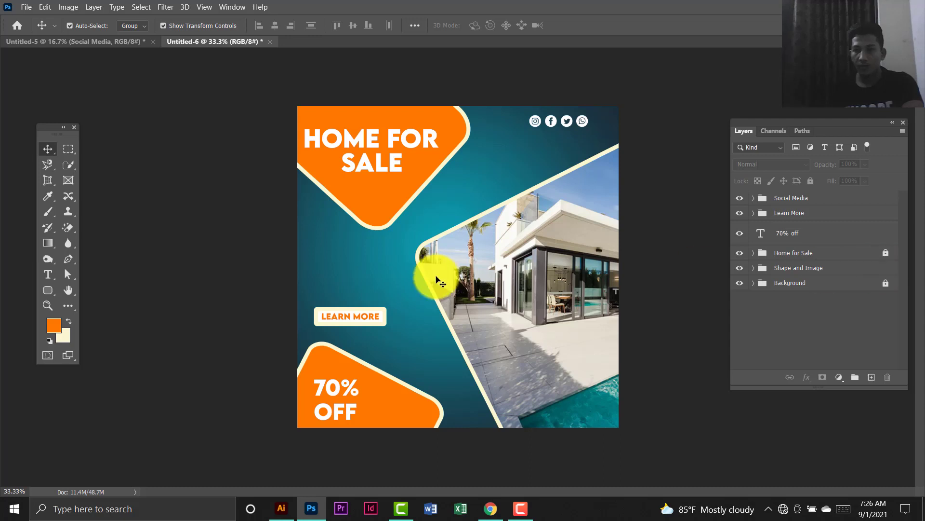
left_click(802, 270)
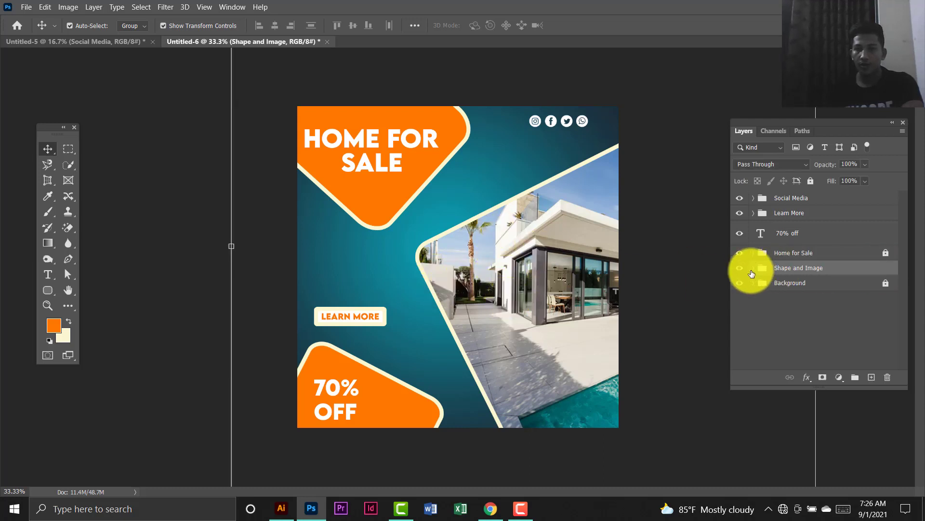
left_click(753, 268)
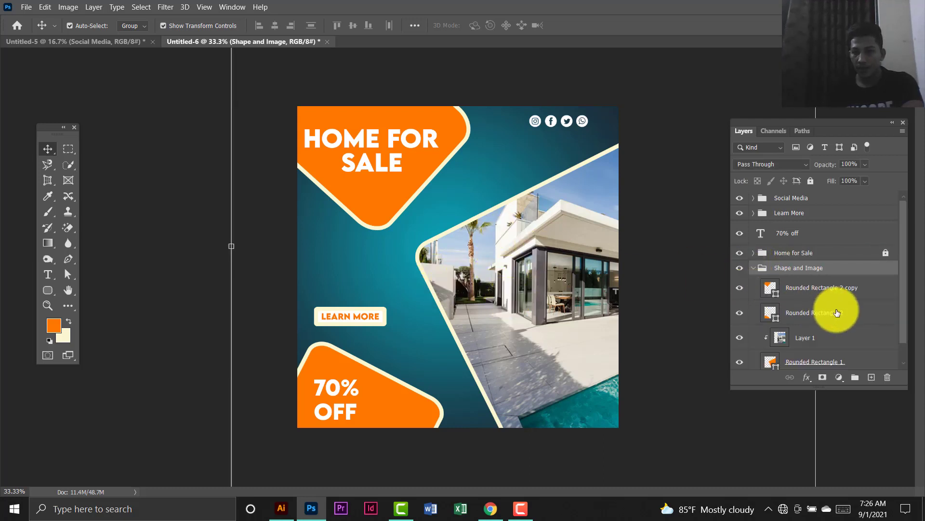
Scale the house photo (Layer 1) and its Rounded Rectangle 1 frame together to about 95.5% and adjust their position slightly.
scroll(832, 311, "down", 1)
left_click(829, 343)
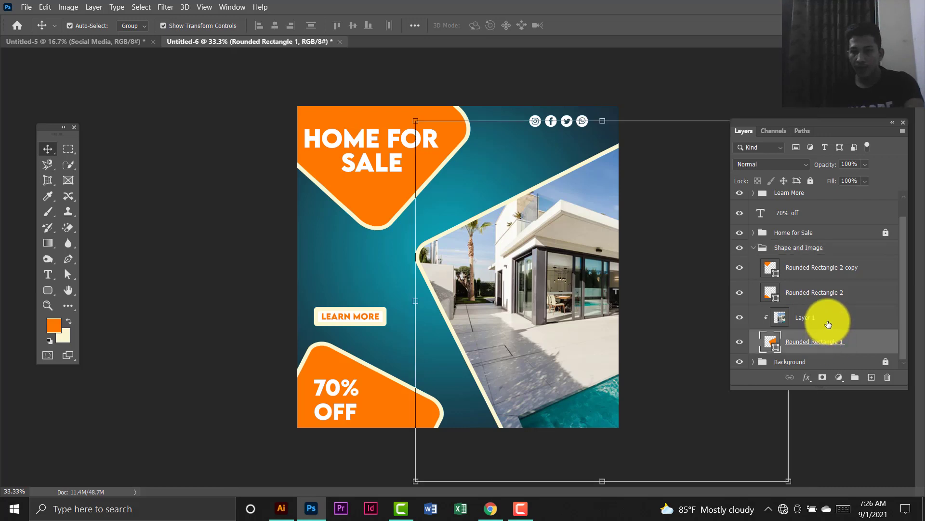
left_click(829, 324, "shift")
key("ctrl+t")
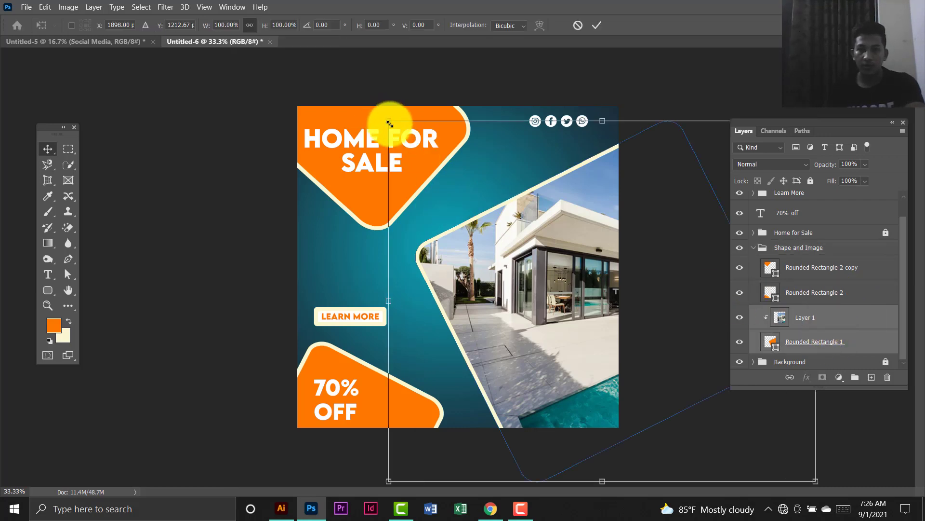
left_click_drag(389, 123, 409, 139)
mouse_move(552, 309)
left_mouse_down()
mouse_move(572, 313)
mouse_move(546, 303)
mouse_move(543, 314)
left_mouse_up()
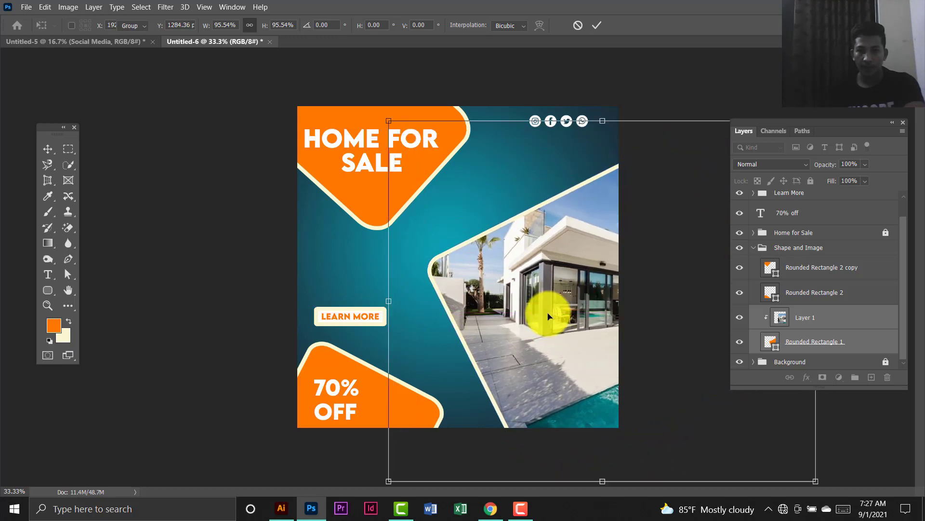
key("Return")
left_click(694, 223)
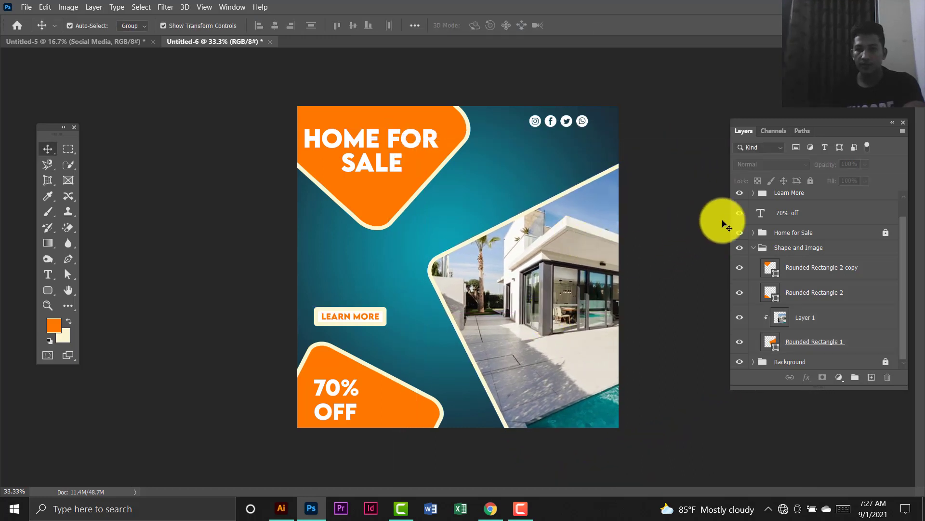
Collapse the Shape and Image group and lock it.
left_click(754, 248)
left_click(820, 267)
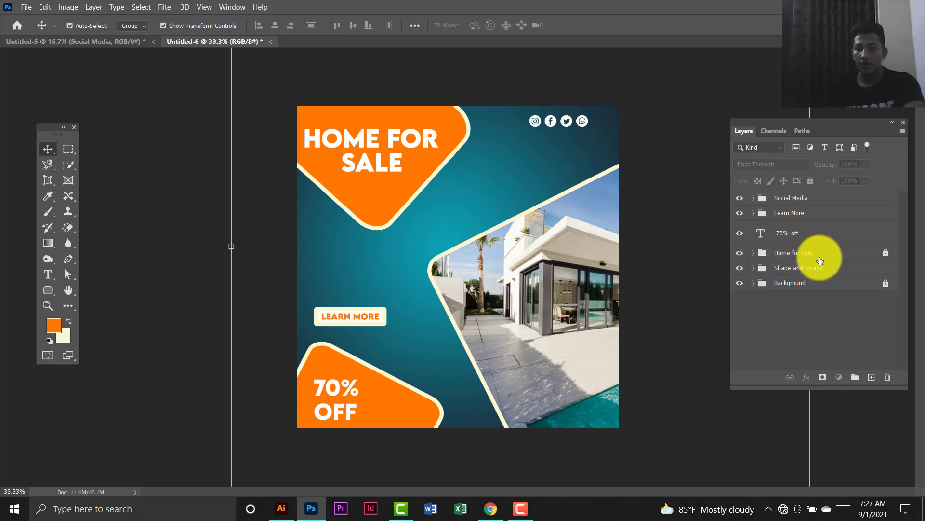
left_click(811, 182)
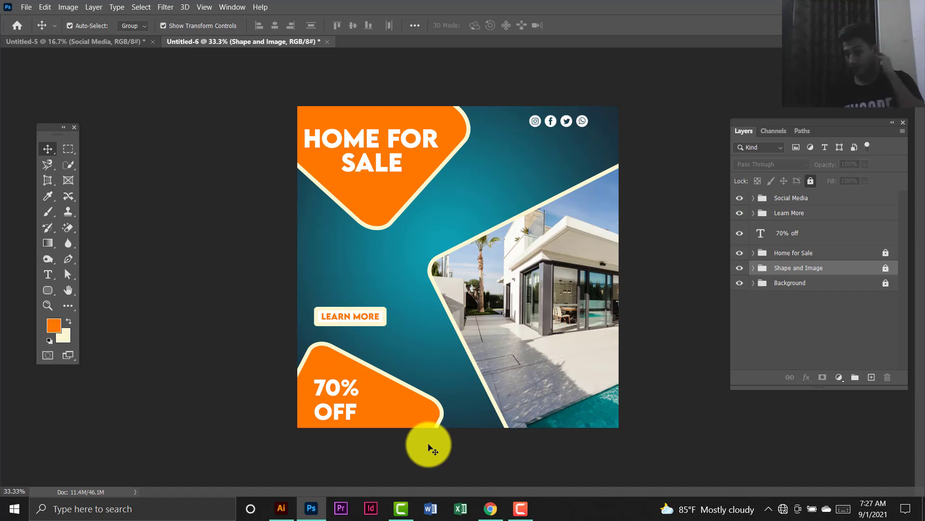
Add a placeholder paragraph text box about 2.4 × 0.8 in above the LEARN MORE button and set its text to 8 pt.
left_click(50, 278)
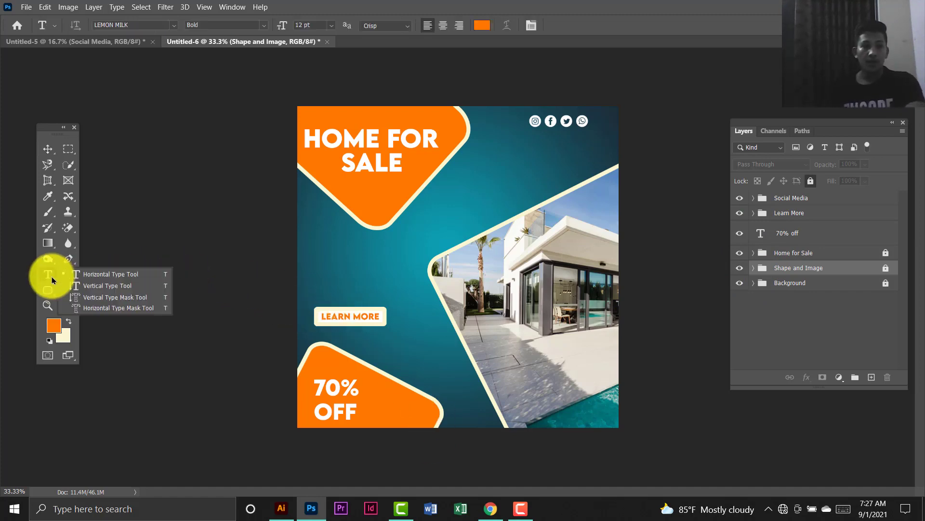
left_click(108, 273)
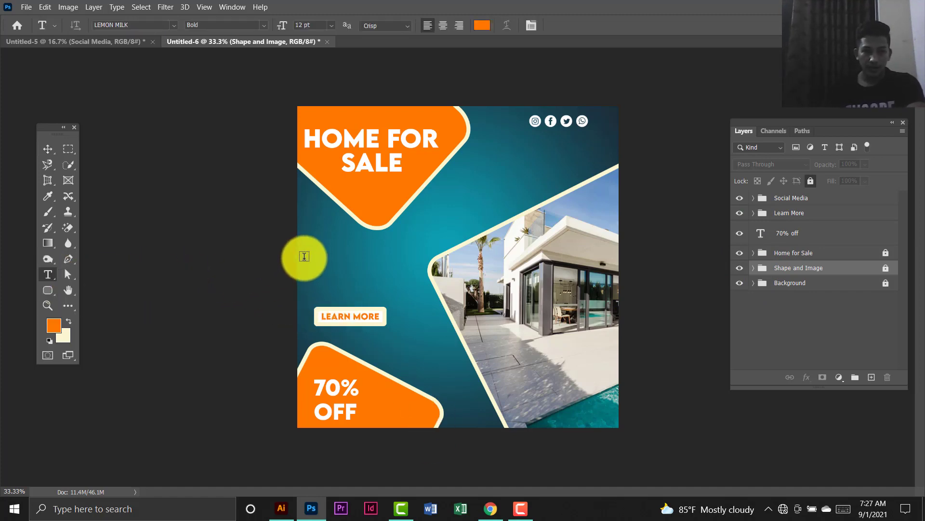
left_click_drag(307, 256, 421, 297)
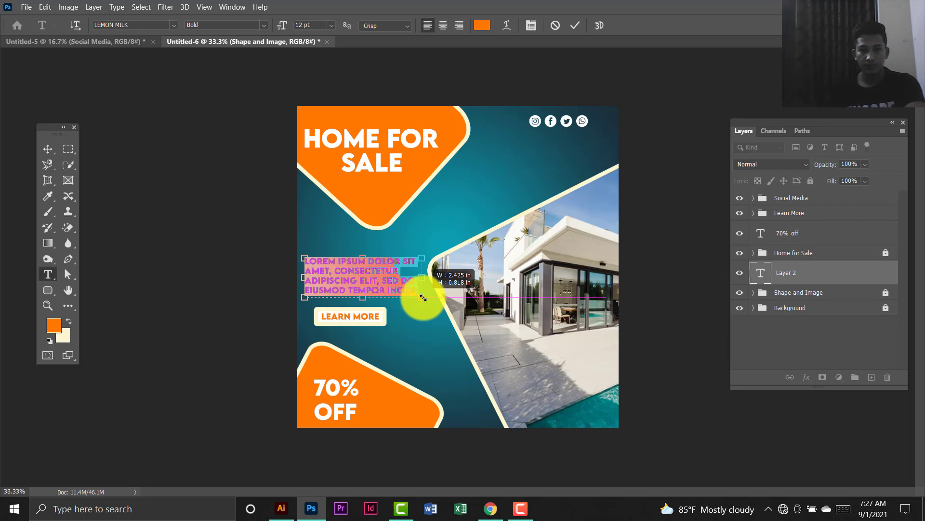
left_click(331, 25)
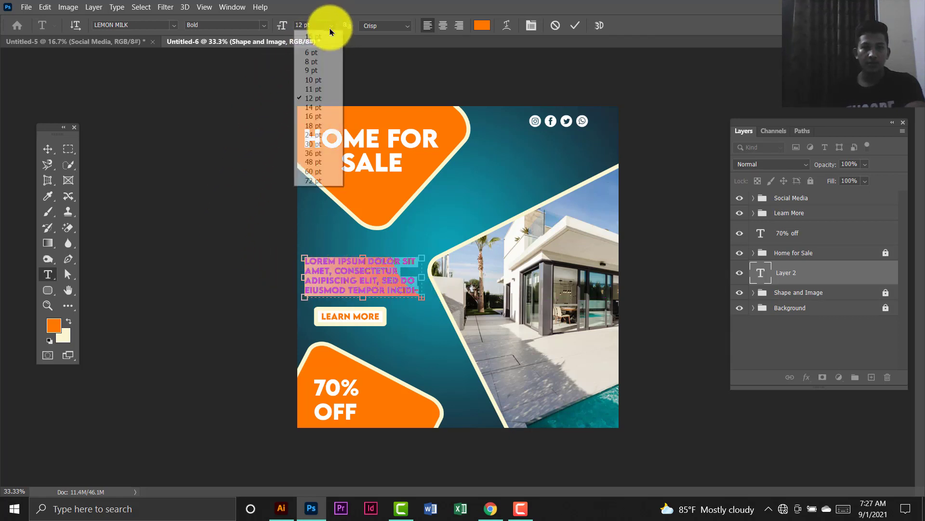
left_click(319, 61)
left_click(47, 149)
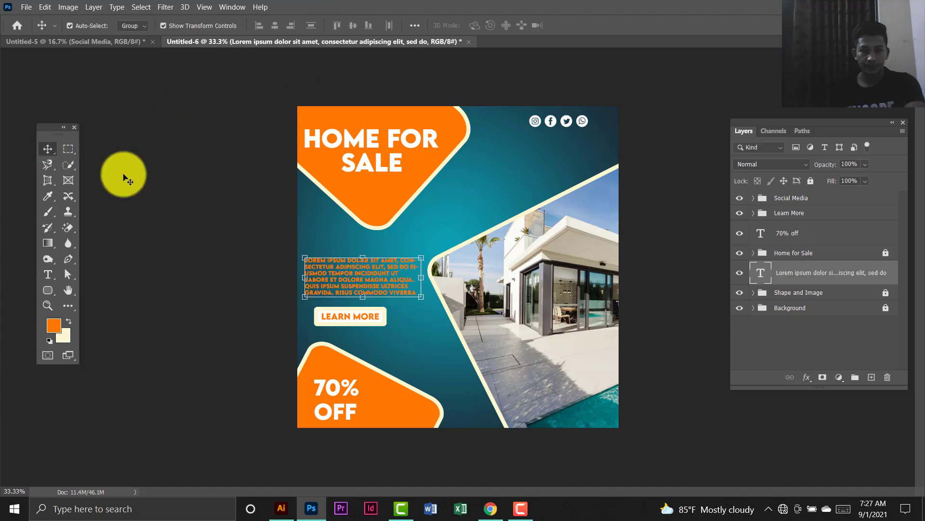
left_click(125, 179)
left_click(393, 283)
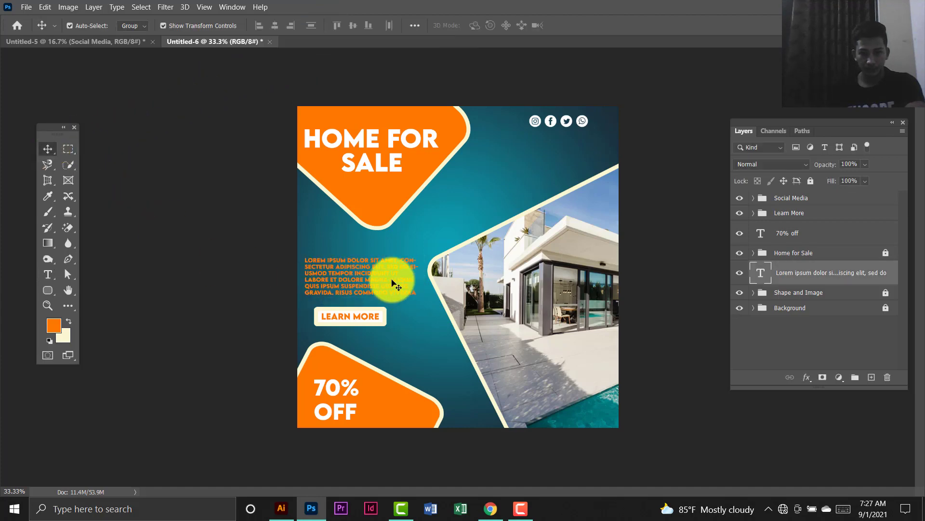
Change the placeholder paragraph's text color to white (ffffff).
double_click(766, 273)
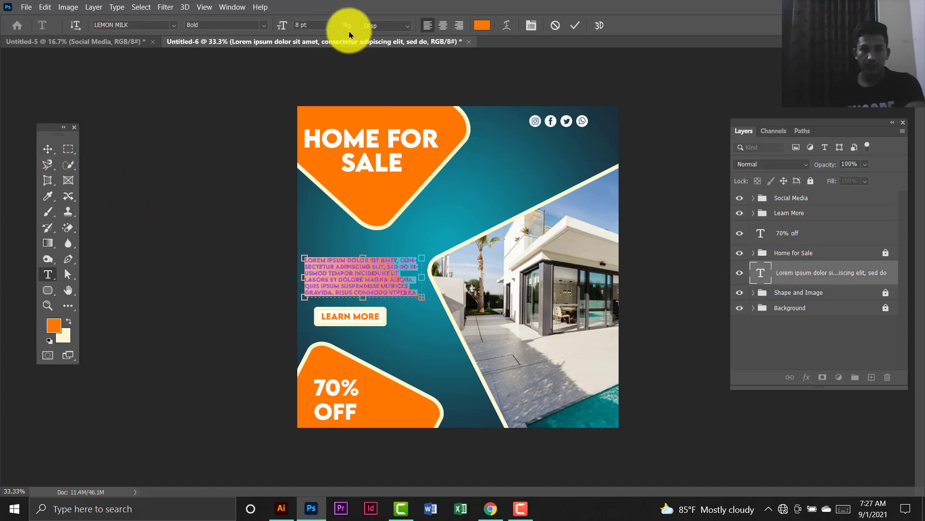
left_click(483, 25)
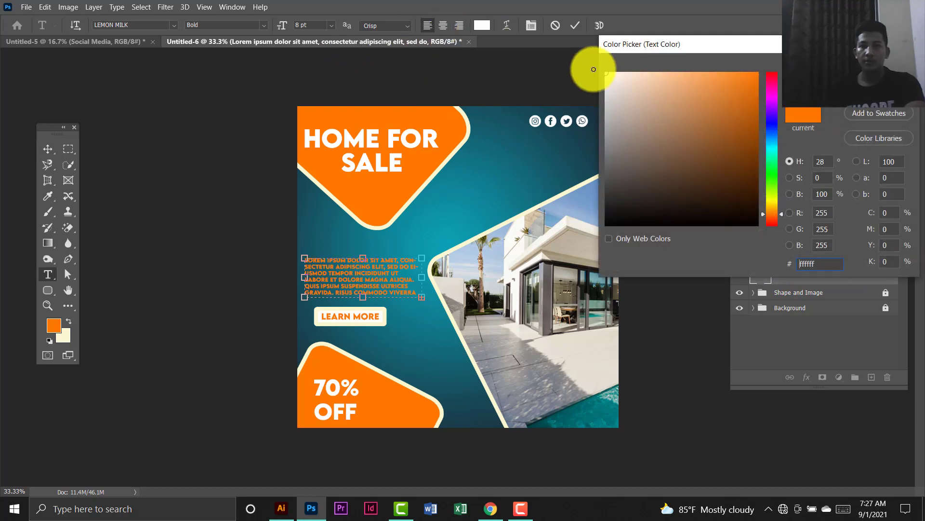
left_click(607, 74)
left_click(880, 66)
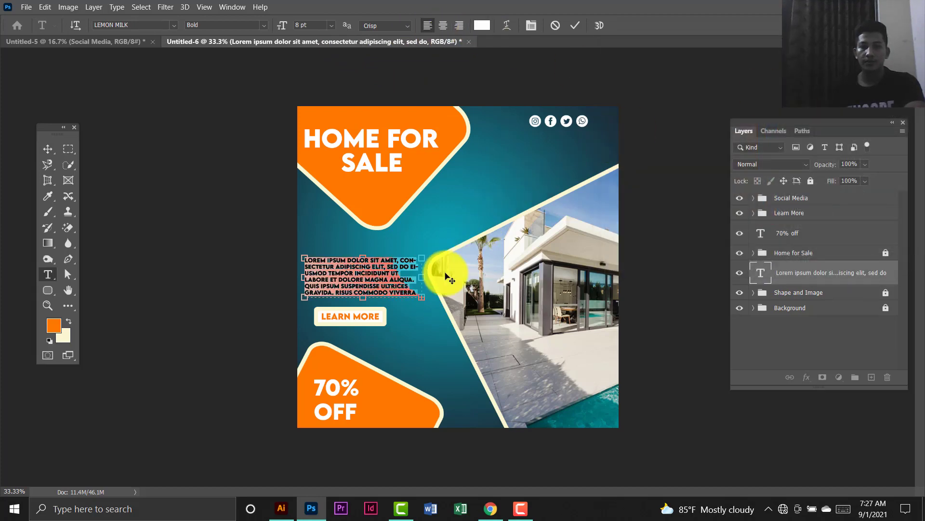
Shorten the paragraph text box to about 2.4 × 0.54 in and move it up slightly.
left_click_drag(422, 297, 422, 286)
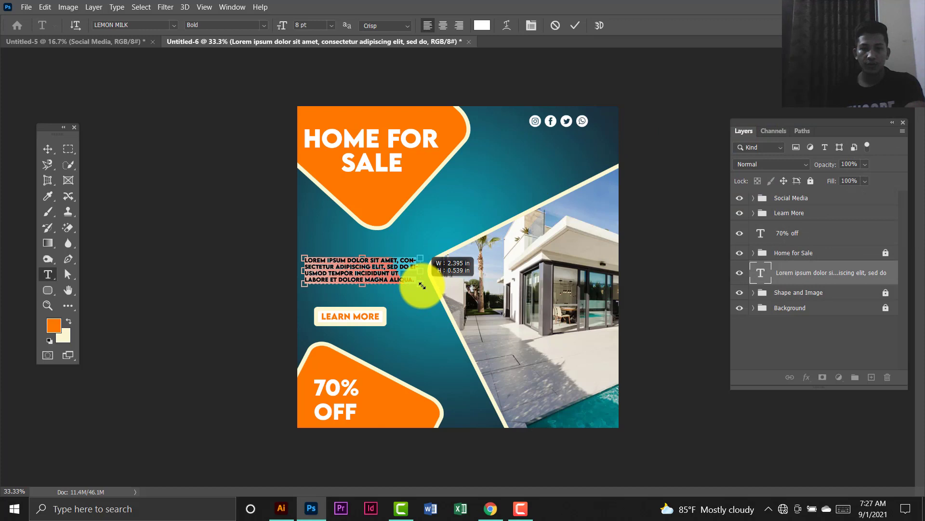
left_click(48, 148)
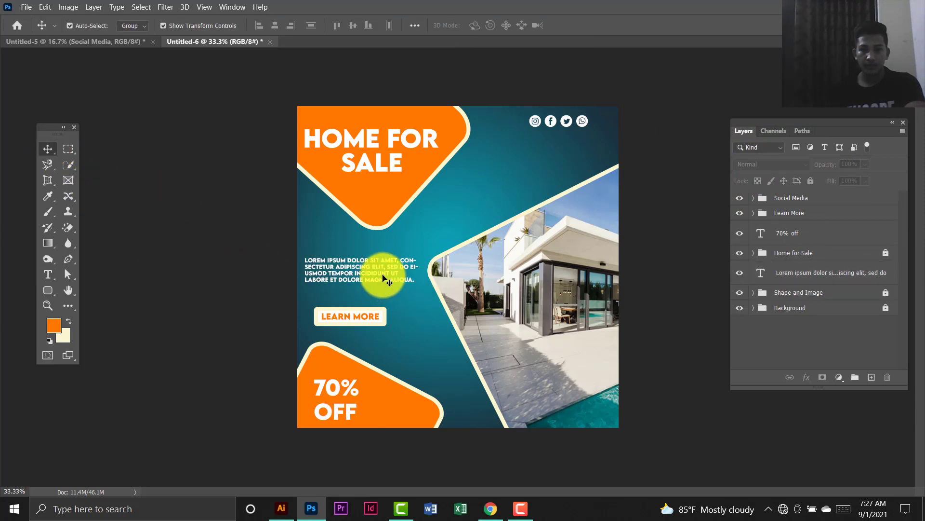
left_click_drag(383, 275, 382, 268)
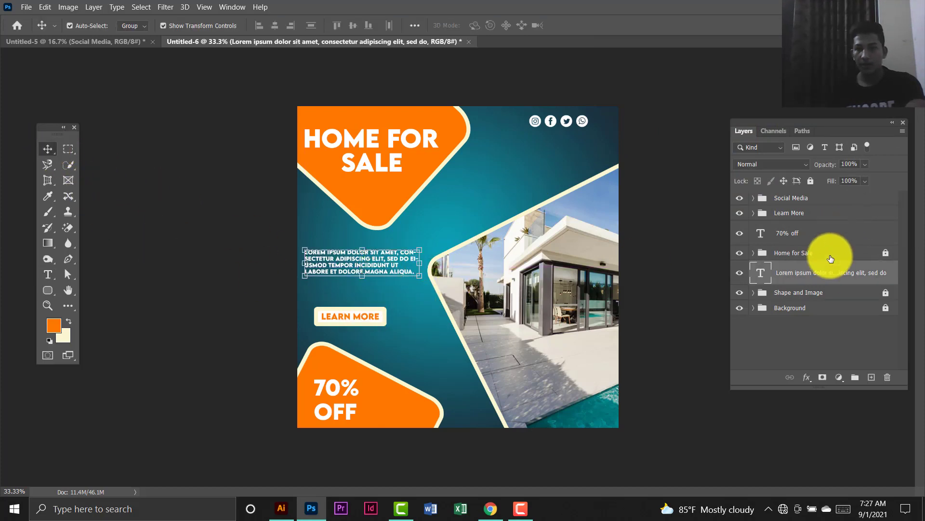
Bring the Lorem ipsum paragraph layer to the top of the layer stack, above the Social Media group.
key("ctrl+bracketright")
key("ctrl+bracketright")
key("ctrl+bracketright")
key("ctrl+bracketright")
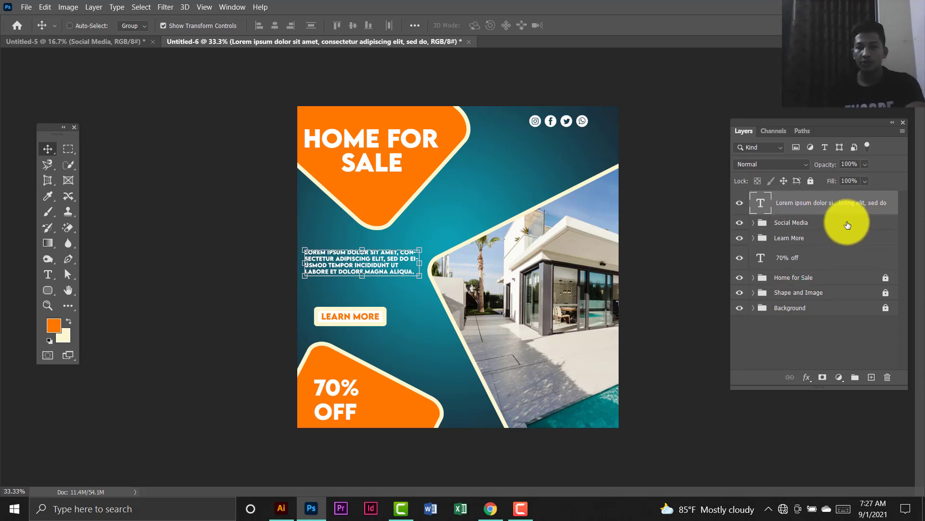
Align the Learn More group and the Lorem ipsum paragraph on their horizontal centers.
left_click(841, 224, "shift")
left_click(838, 238)
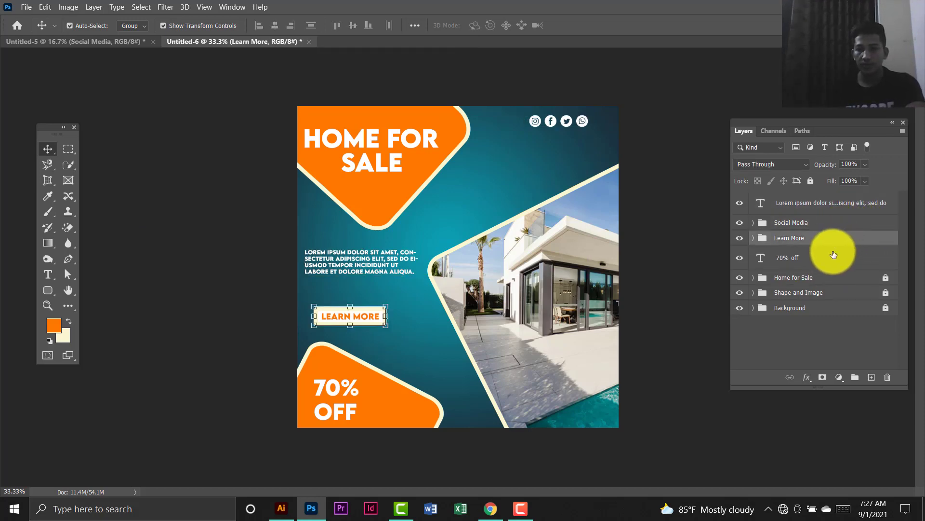
left_click(835, 206, "ctrl")
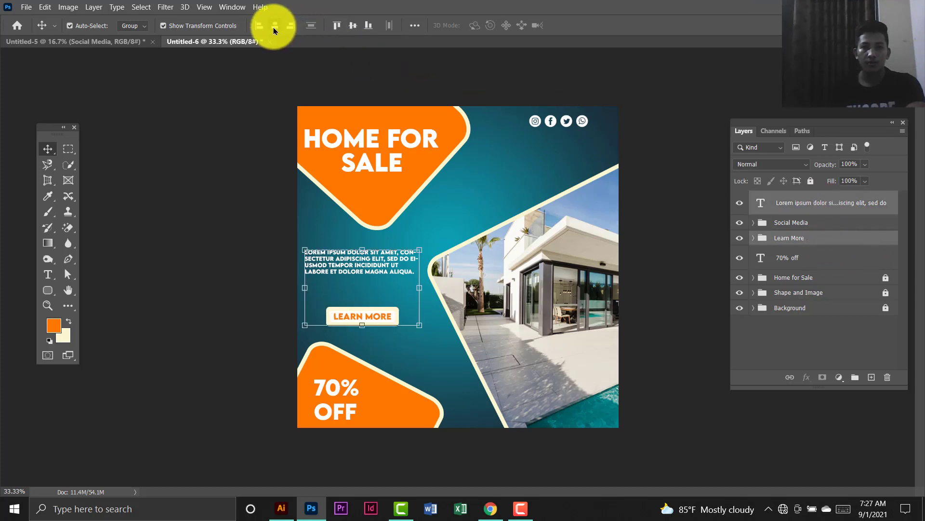
left_click(351, 96)
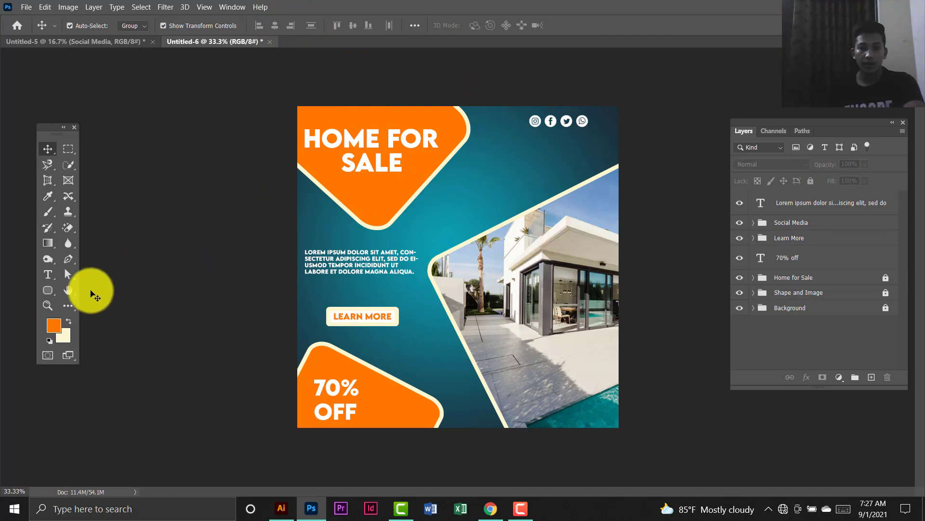
Draw a small circle about 42 px across with the Ellipse tool, just outside the upper orange shape's lower-right edge.
left_click(42, 290)
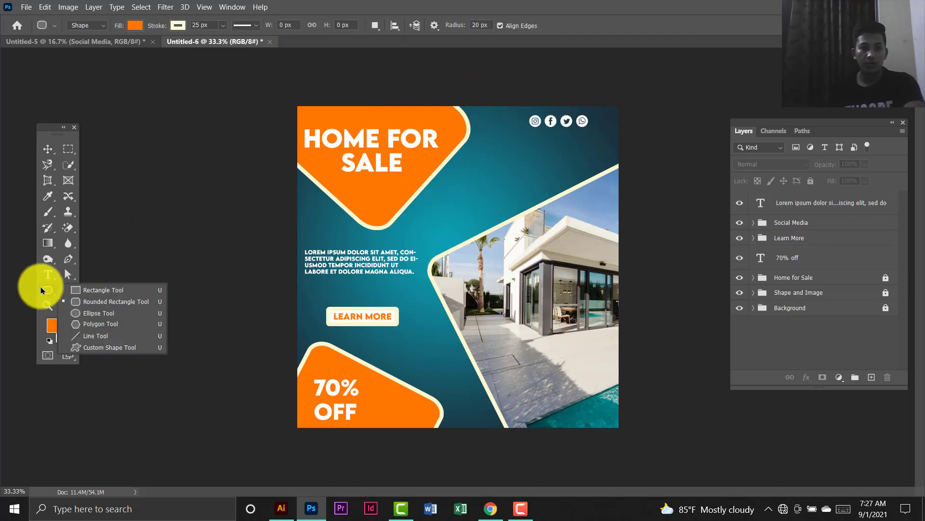
left_click(87, 313)
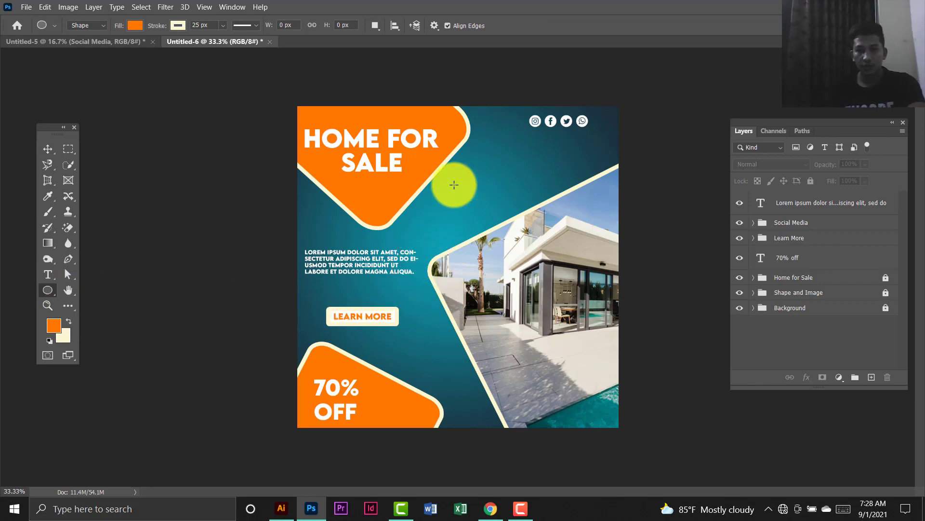
mouse_move(453, 184)
left_mouse_down()
mouse_move(464, 196)
mouse_move(457, 191)
left_mouse_up()
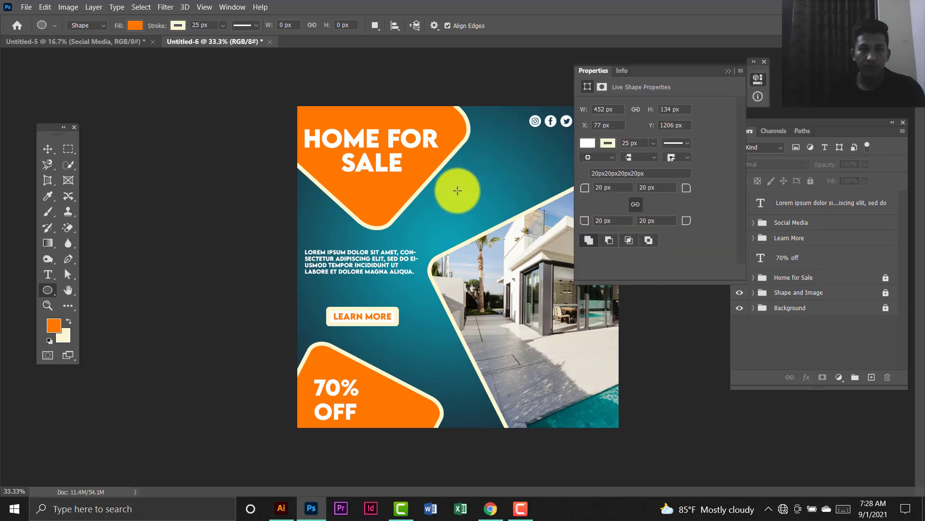
left_click(763, 67)
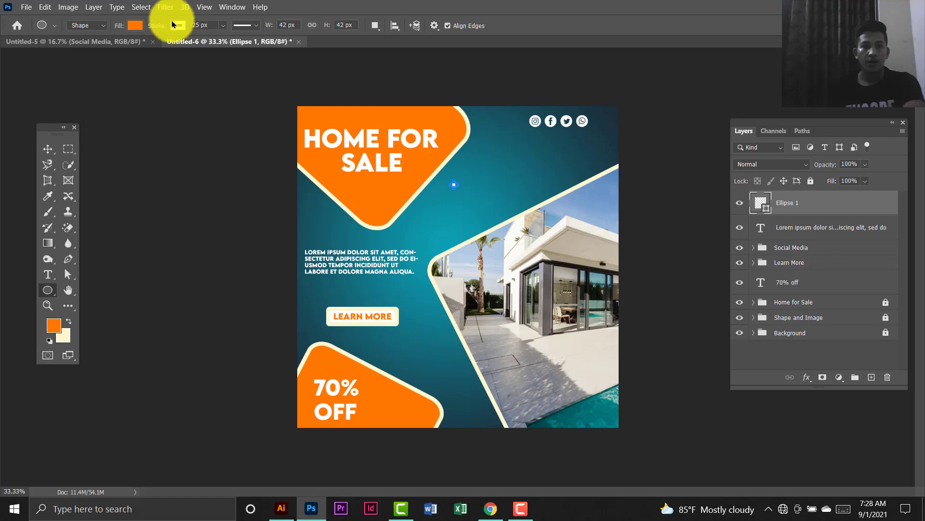
Remove the small circle's stroke and give it a white fill.
left_click(151, 30)
left_click(109, 49)
left_click(135, 26)
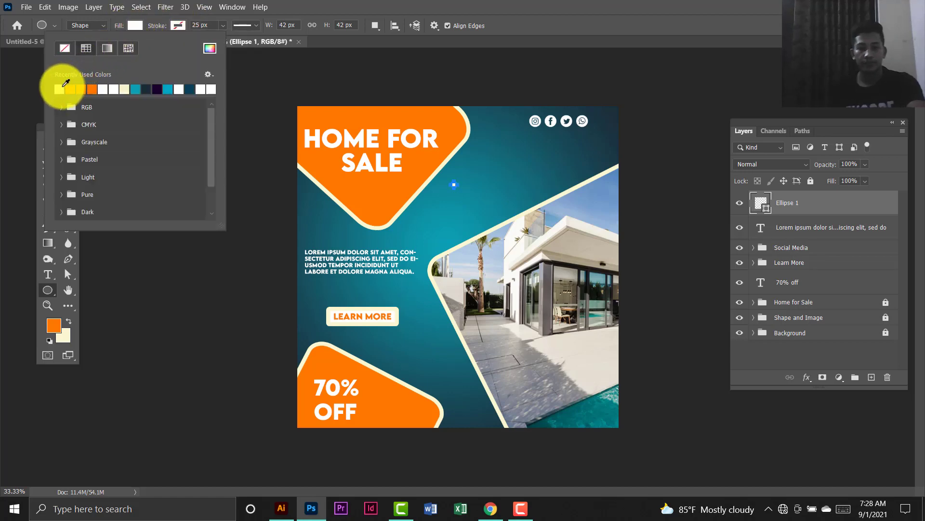
key("v")
left_click(194, 182)
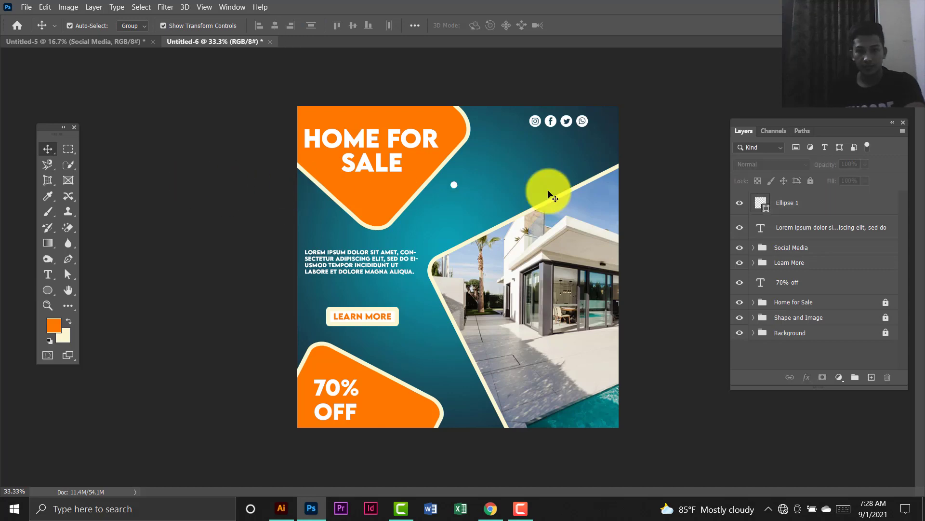
Duplicate the white dot twice, spacing the copies evenly to its right in a row.
left_click(807, 205)
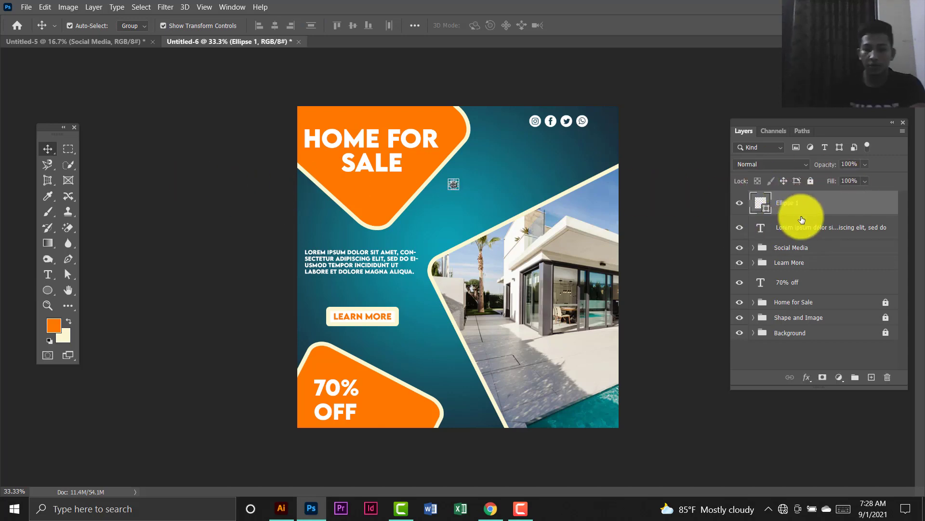
key("ctrl+j")
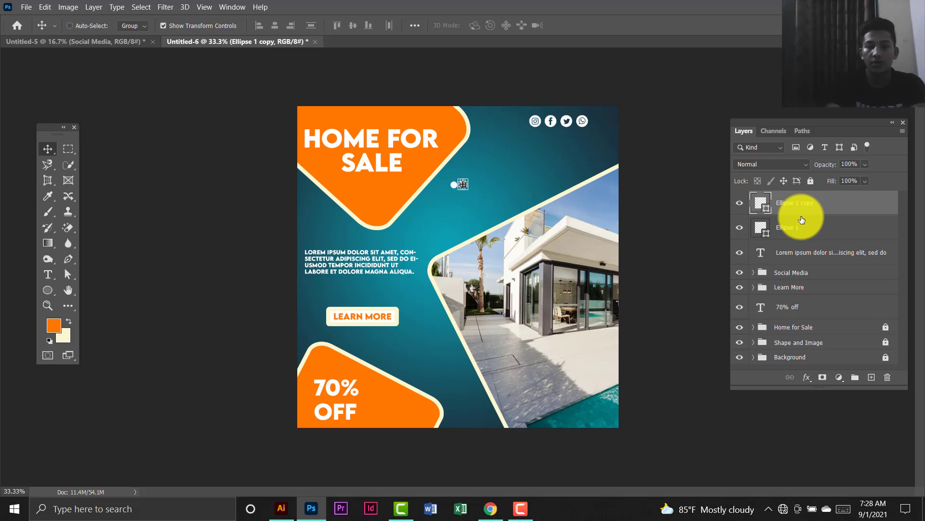
key("ctrl+j")
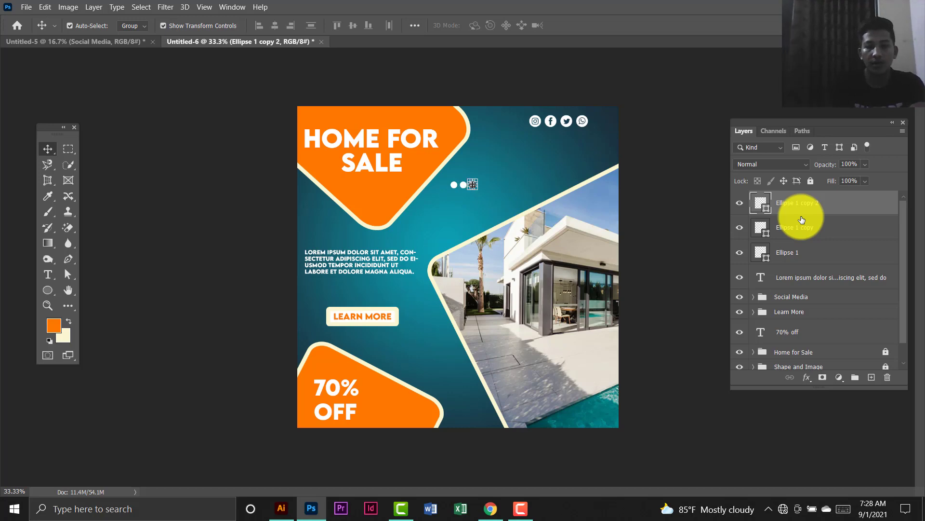
Duplicate the last white dot twice, spacing the copies evenly to complete a row of five, and group the five dots.
key("ctrl+j")
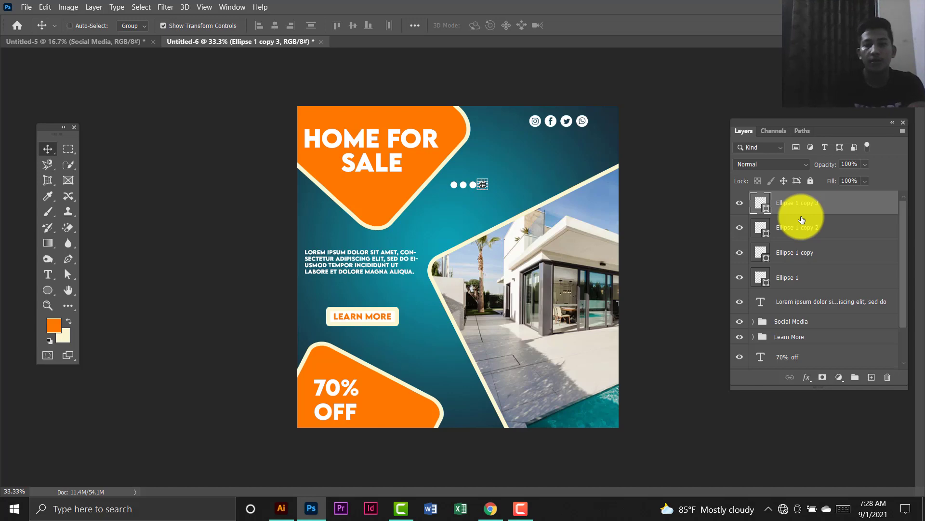
key("ctrl+j")
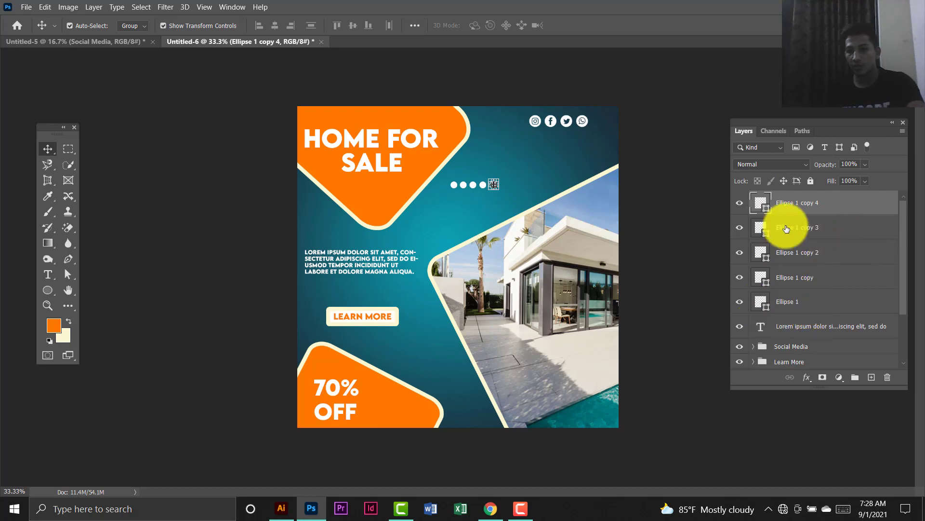
left_click(811, 303)
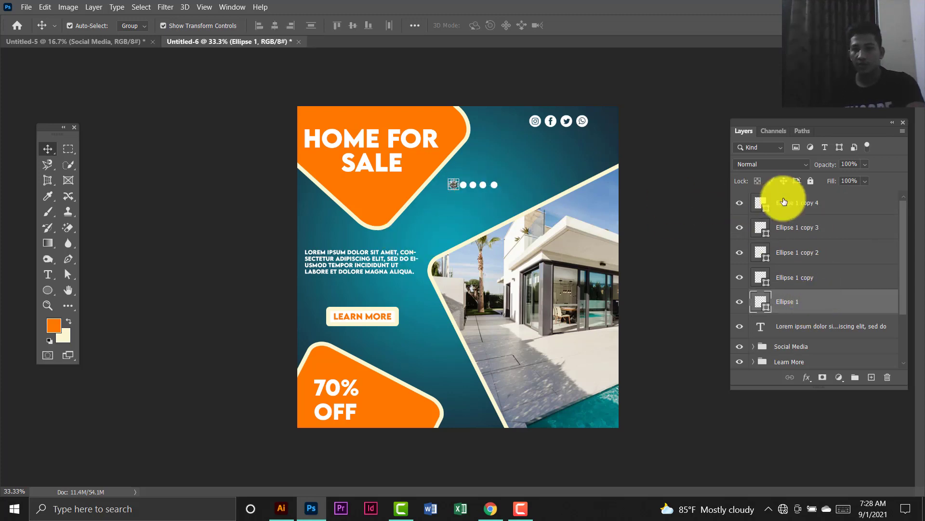
left_click(817, 209, "shift")
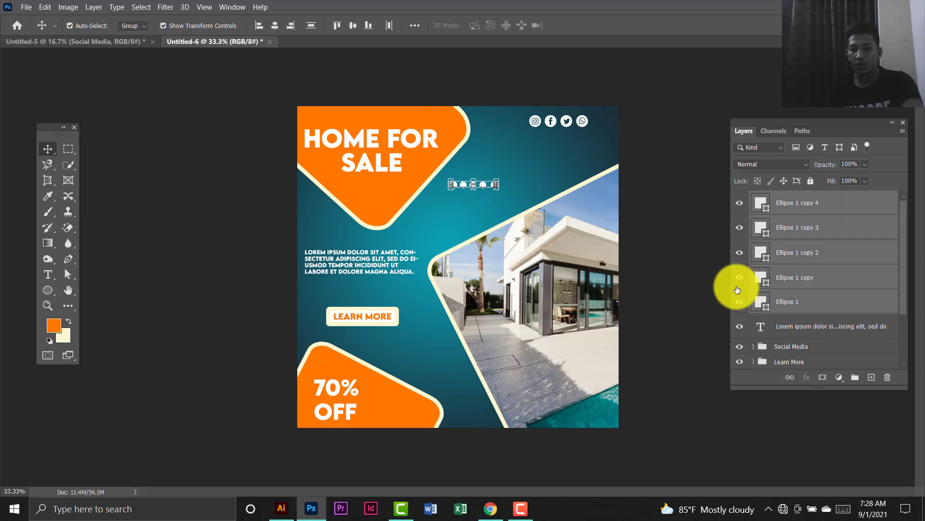
key("ctrl+g")
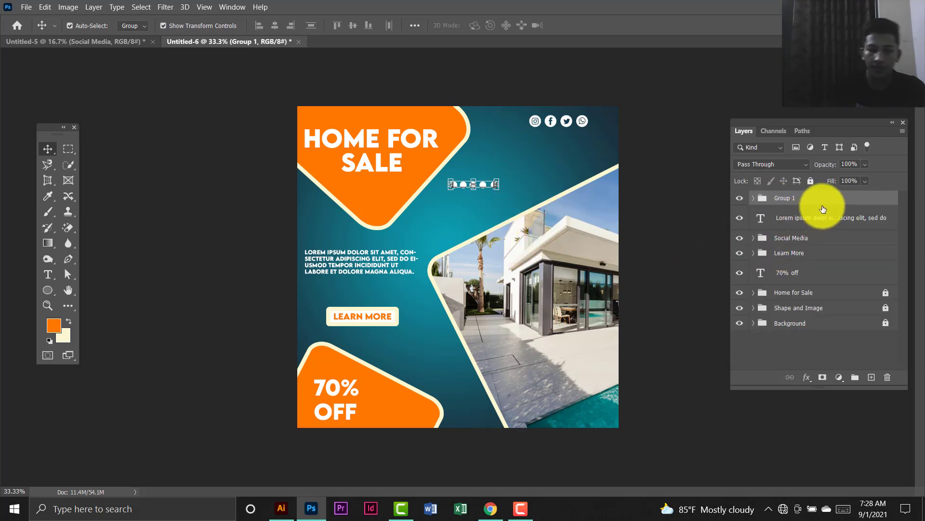
Duplicate the dot row twice, stacking the copies evenly beneath it, and group the three rows into one dot grid.
key("ctrl+j")
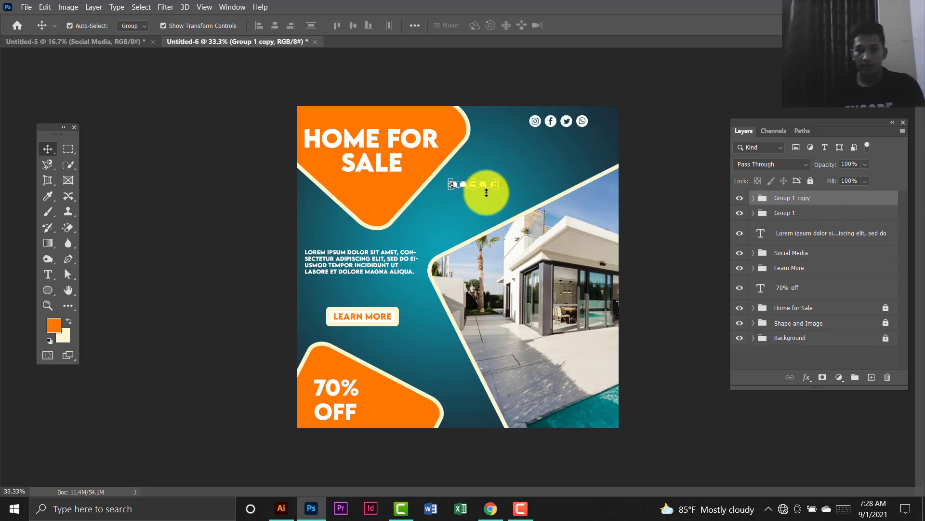
left_click(592, 263)
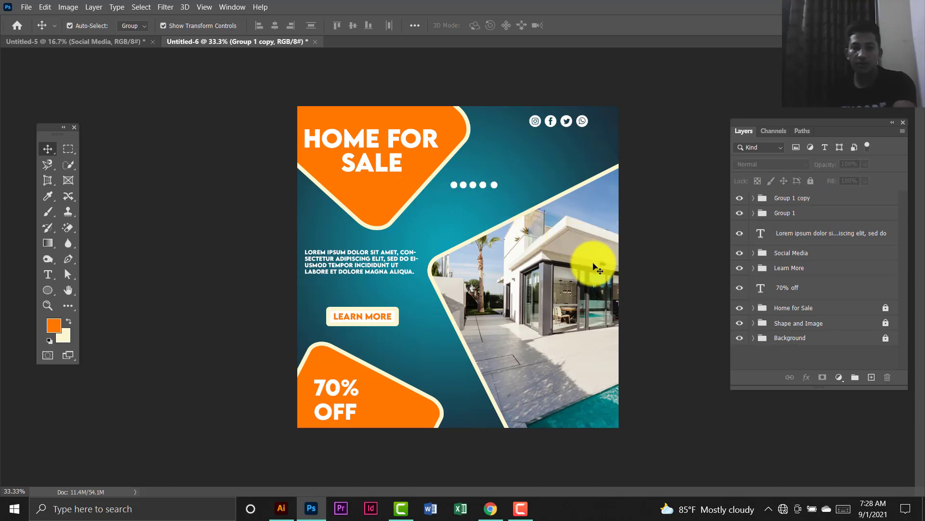
left_click(809, 206)
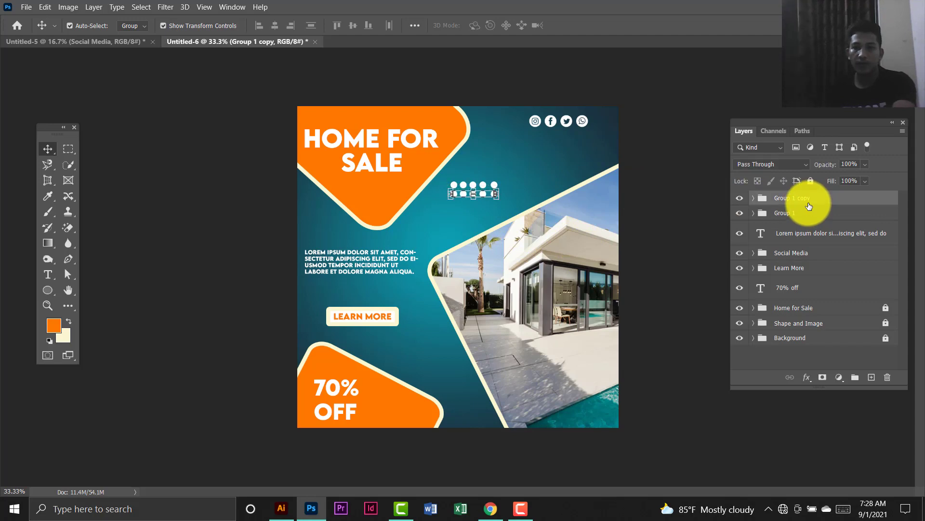
key("ctrl+j")
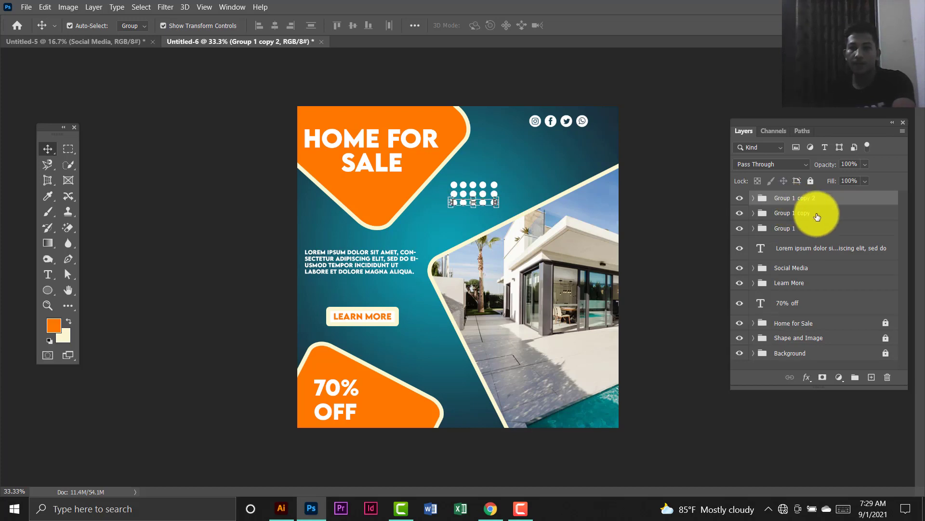
left_click(798, 233, "shift")
key("ctrl+g")
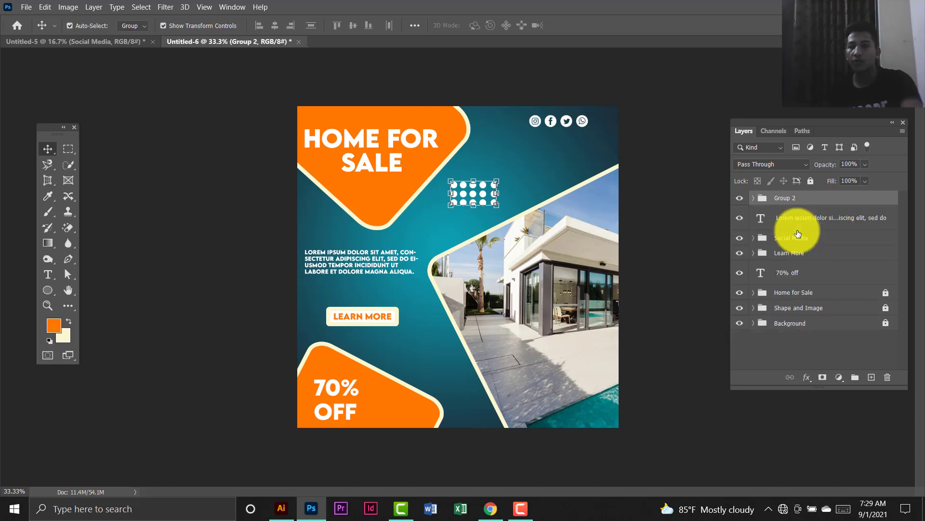
Scale the dot grid down proportionally to about 65%.
left_click(497, 182)
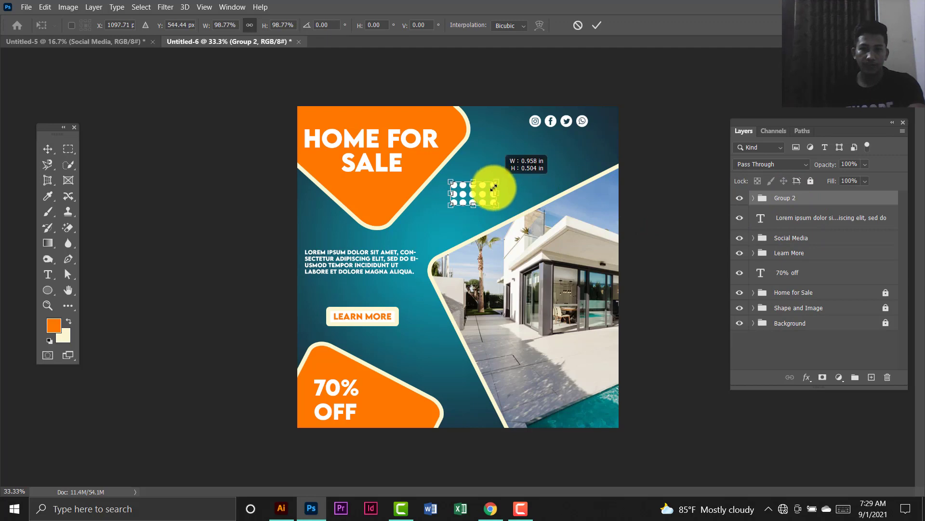
left_click_drag(494, 188, 481, 198)
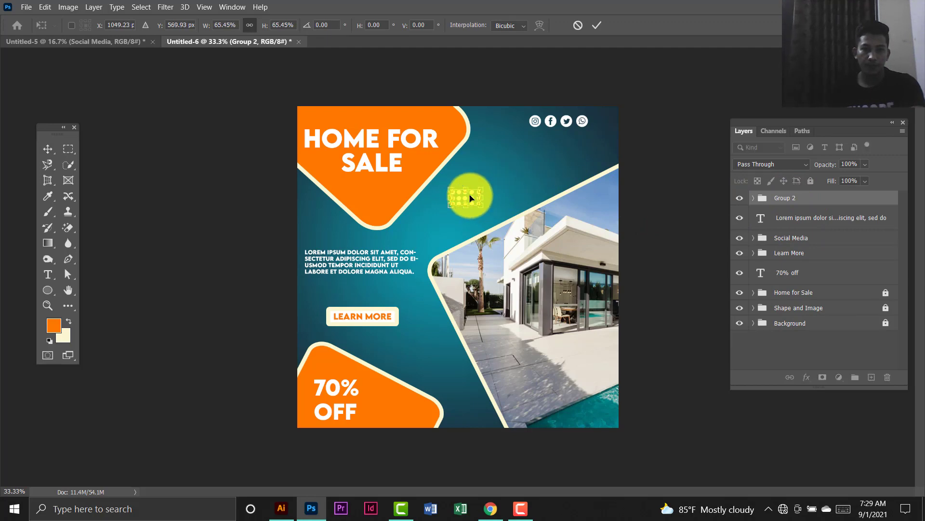
key("Return")
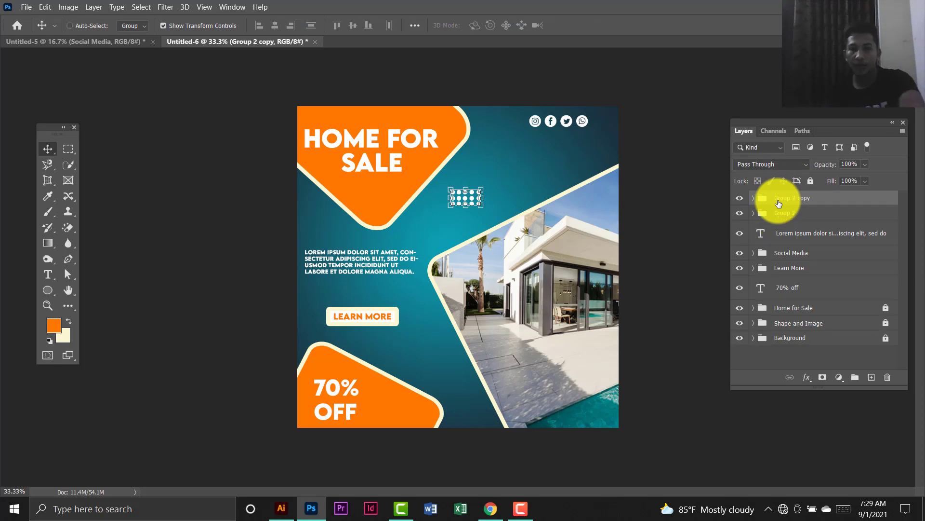
Duplicate the dot grid and place the copy between the 70% OFF shape's upper-right edge and the house photo.
key("ctrl+j")
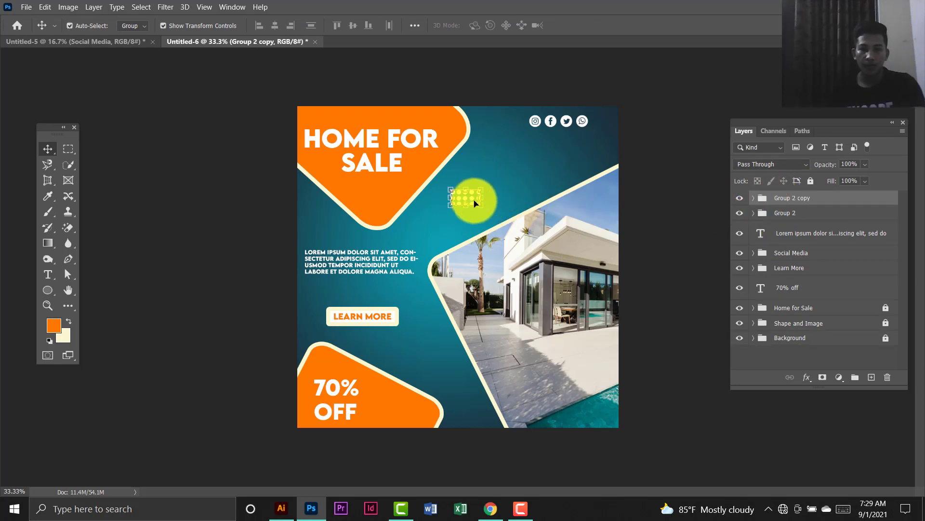
left_click_drag(469, 198, 484, 250)
left_click(680, 174)
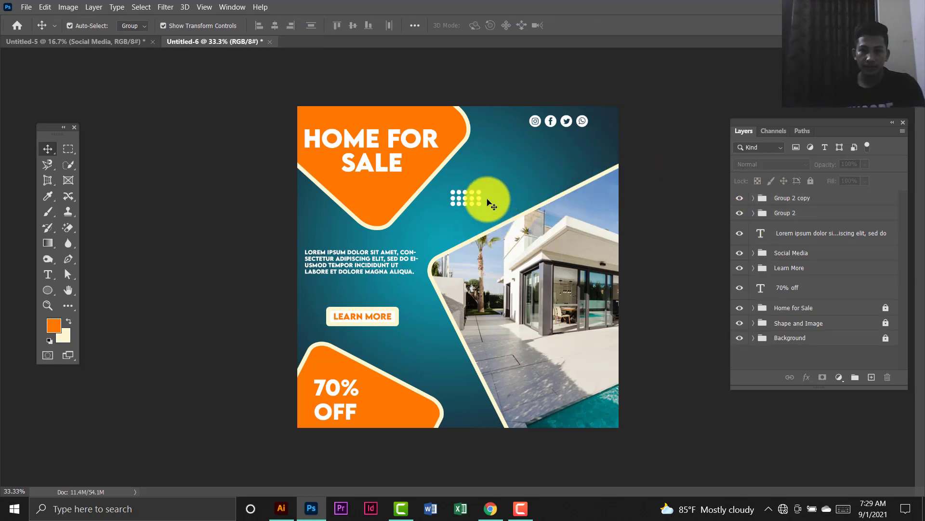
left_click_drag(488, 198, 479, 197)
left_click_drag(477, 275, 465, 381)
left_click(664, 215)
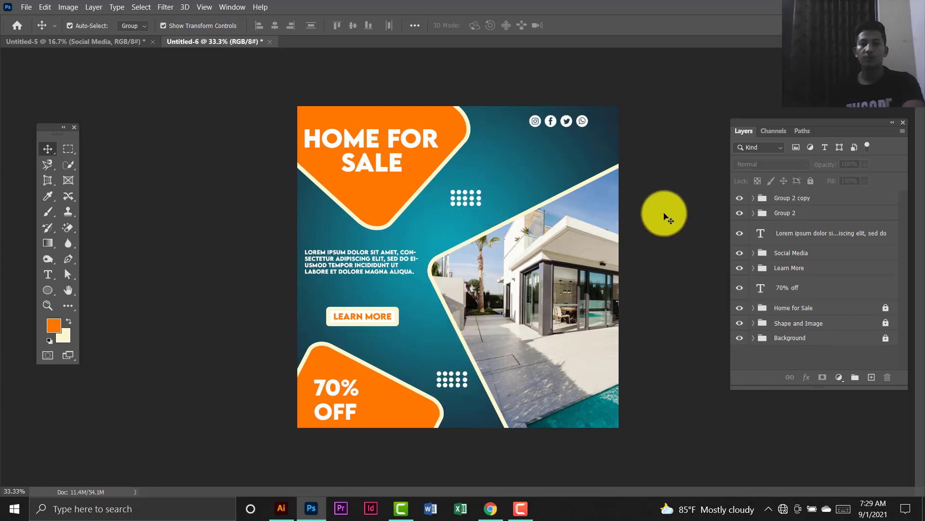
Draw a circle about 84 px across with the Ellipse tool, on the canvas's left edge between the paragraph and the Learn More button.
left_click_drag(47, 289, 47, 290)
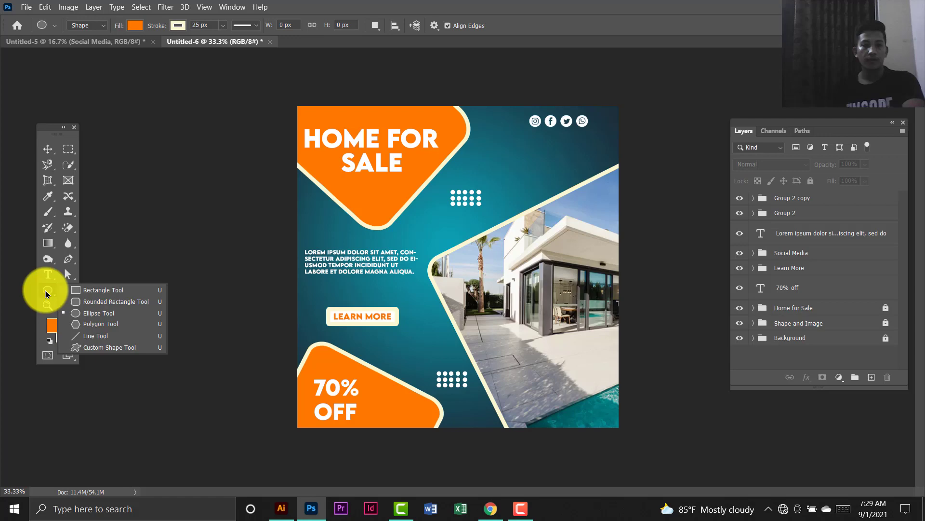
left_click(88, 316)
mouse_move(300, 299)
left_mouse_down()
mouse_move(314, 312)
mouse_move(305, 302)
left_mouse_up()
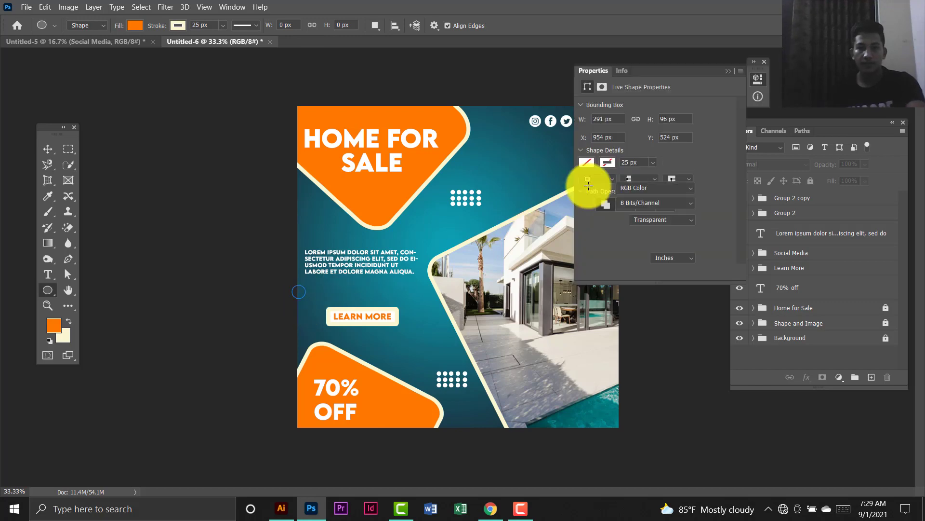
left_click(765, 62)
Remove the new circle's fill and give it a white stroke 10 px wide.
left_click(135, 25)
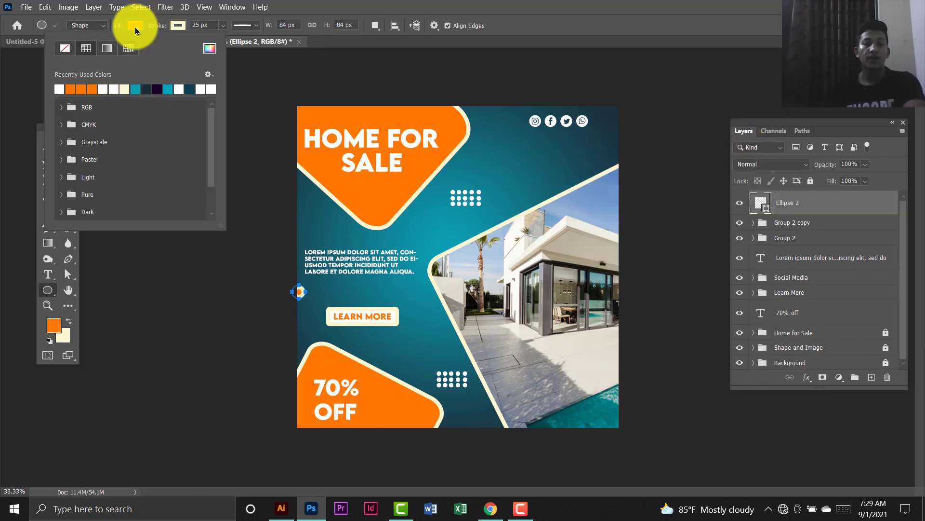
left_click(64, 49)
left_click(178, 25)
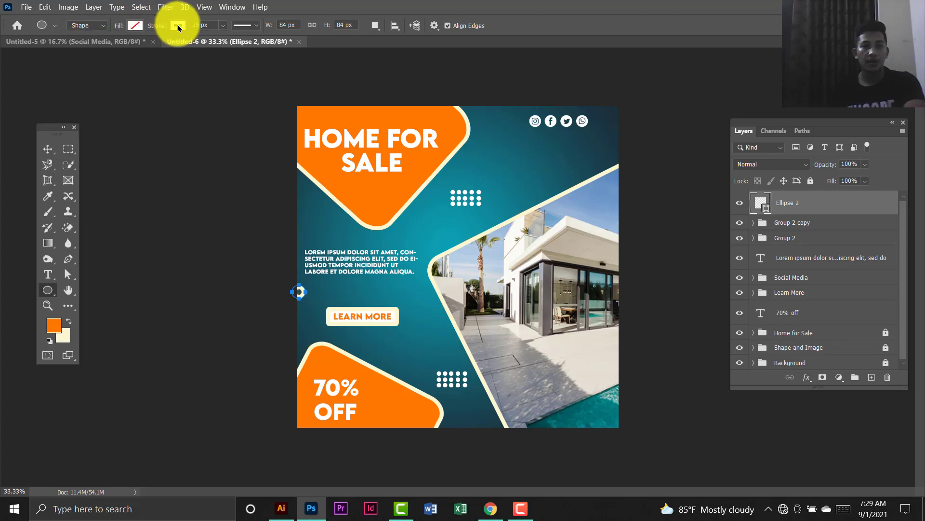
left_click(102, 88)
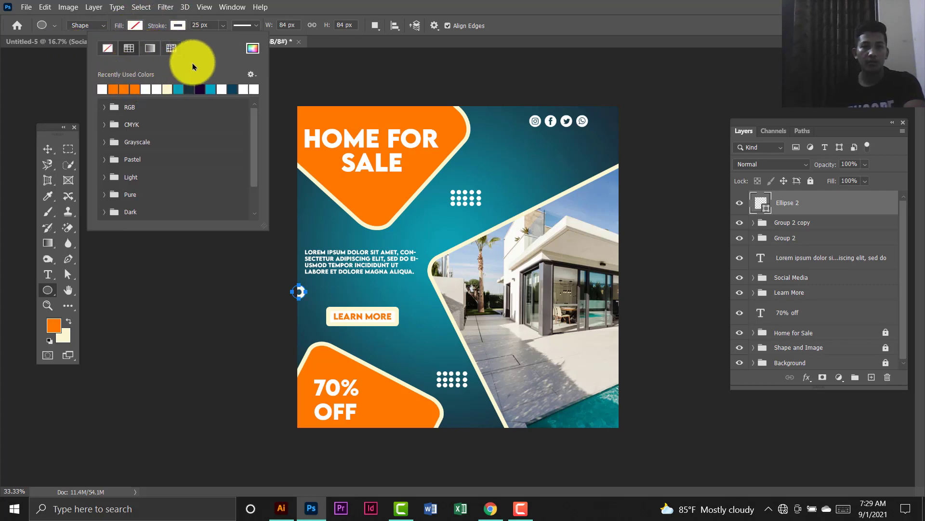
left_click(208, 21)
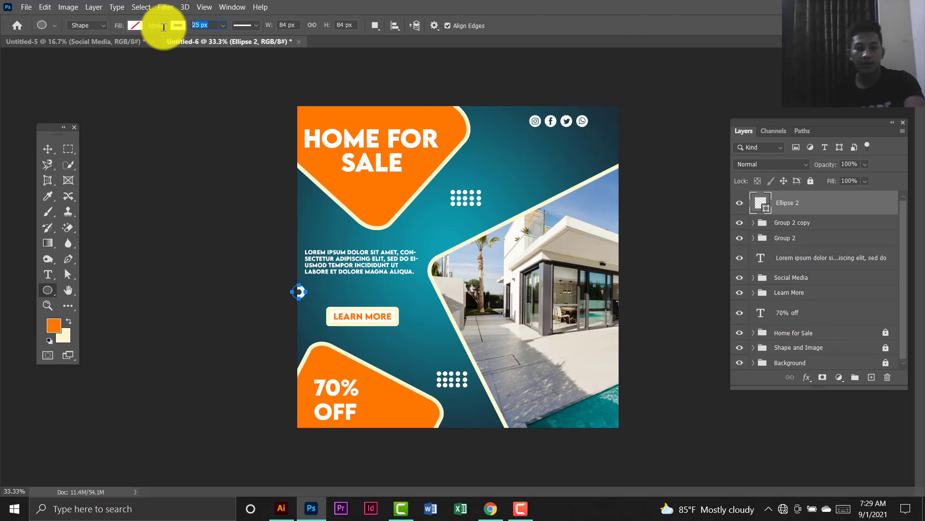
type("10")
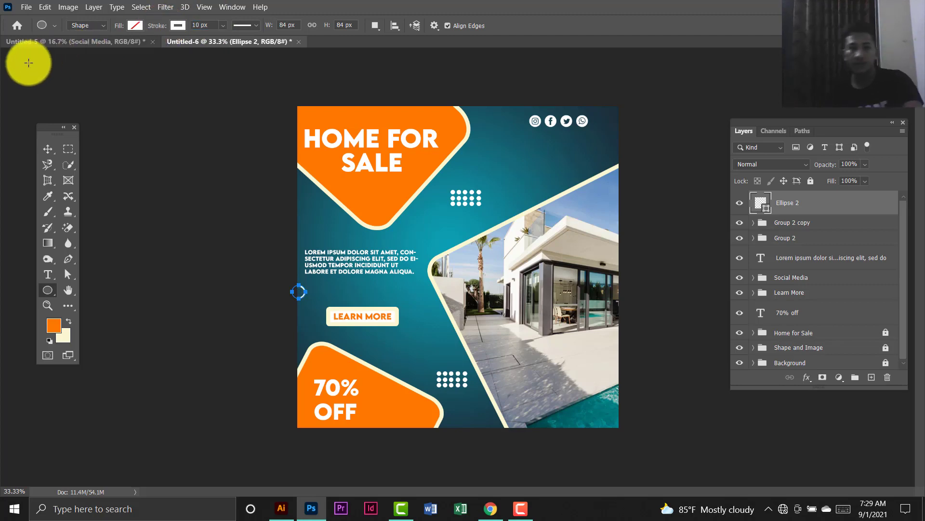
Shift the white ring horizontally inward from the canvas edge so it sits fully inside the design, below the paragraph.
left_click(48, 149)
left_click(308, 305)
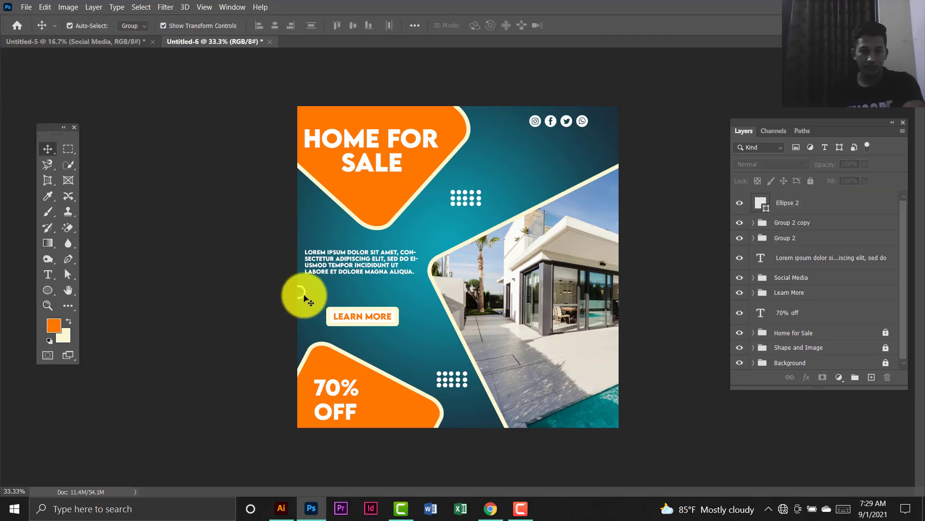
left_click(307, 294)
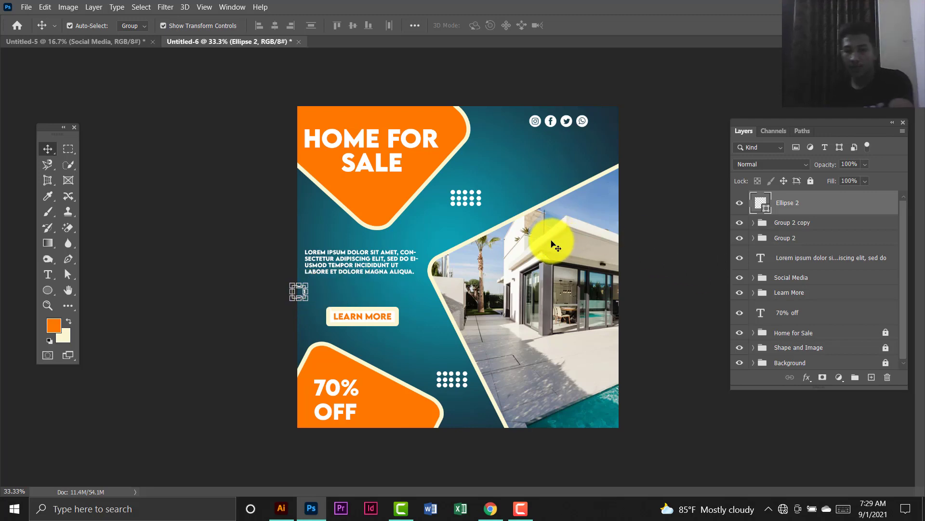
key("shift+Right")
key("shift+Right")
left_click(181, 248)
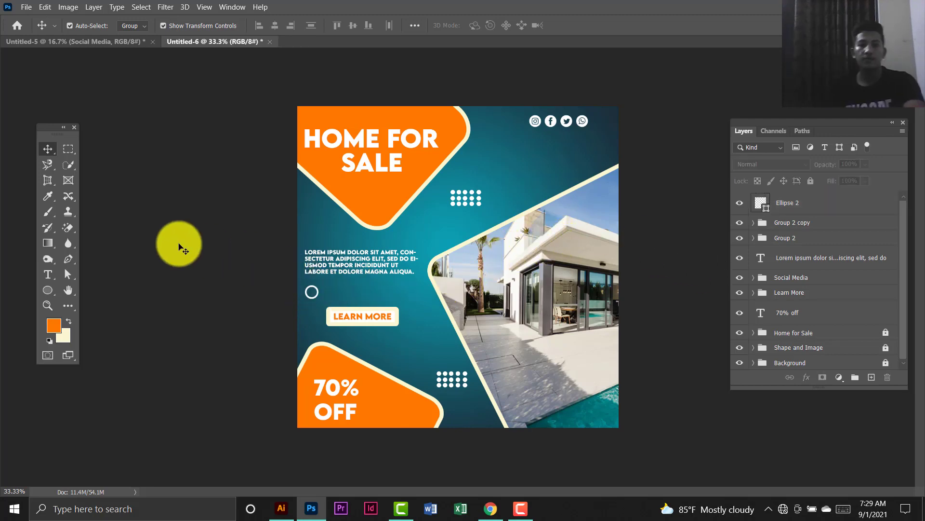
Draw a square about 78 px wide with the Rectangle tool, in the open area between the social icons and the upper dot grid.
left_click(48, 291)
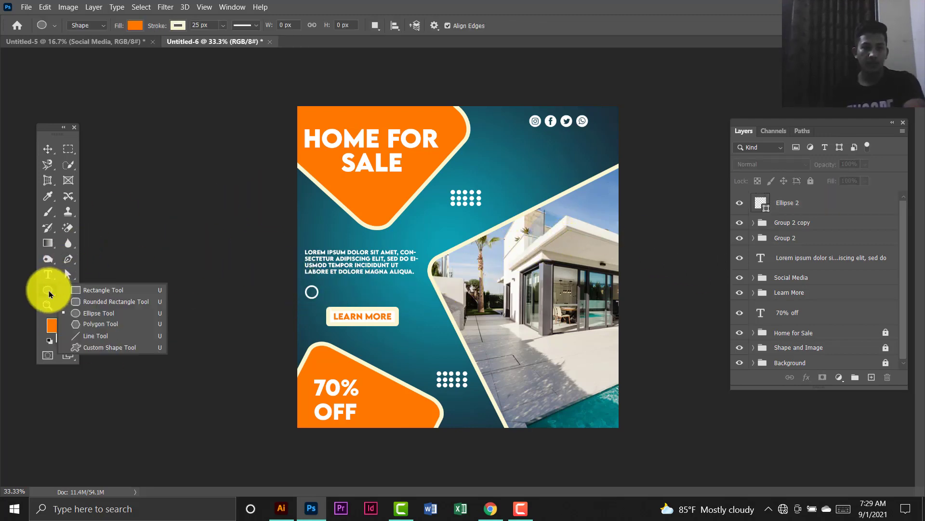
left_click(103, 290)
left_click_drag(519, 172, 521, 180)
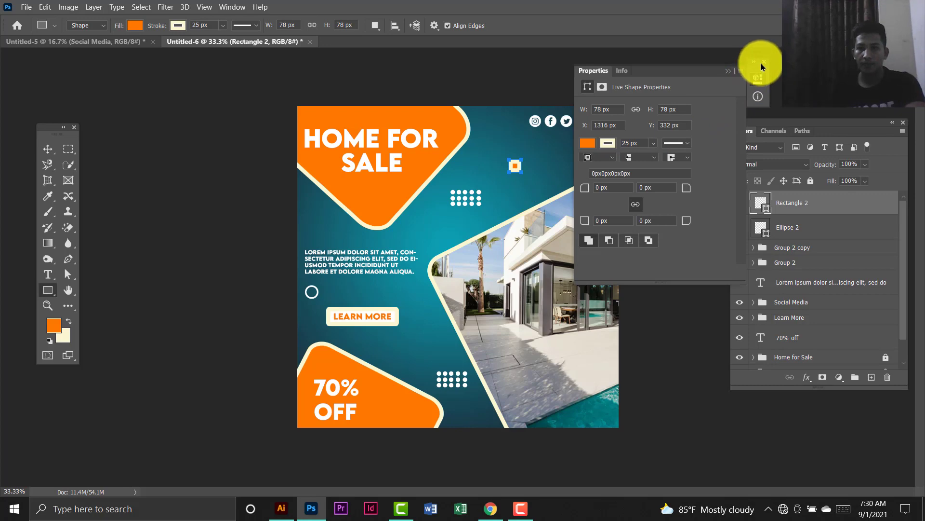
left_click(764, 63)
Remove the square's fill and set its stroke width to 10 px.
left_click(135, 25)
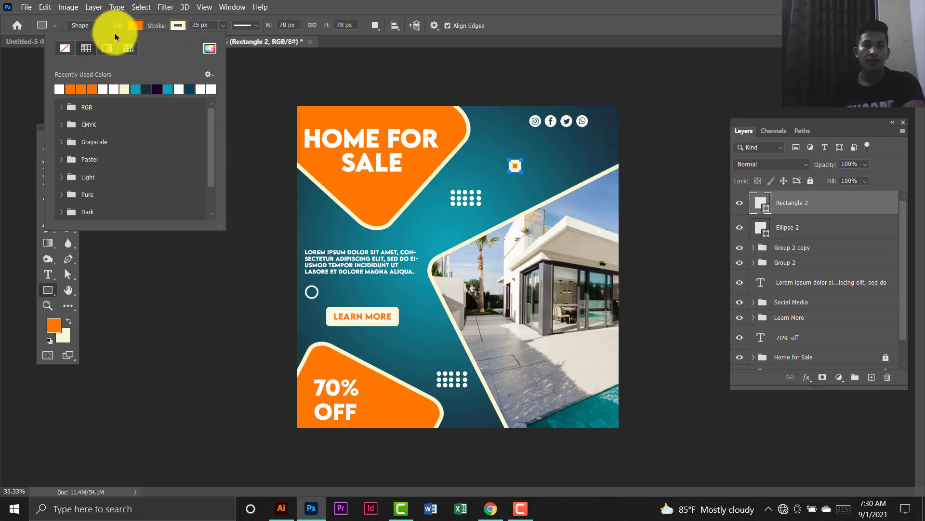
left_click(65, 47)
left_click(179, 28)
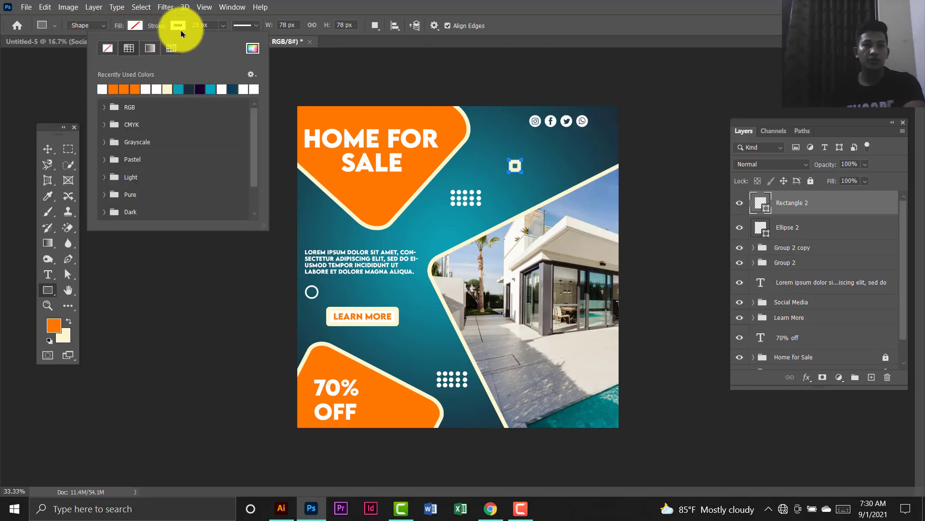
left_click(212, 24)
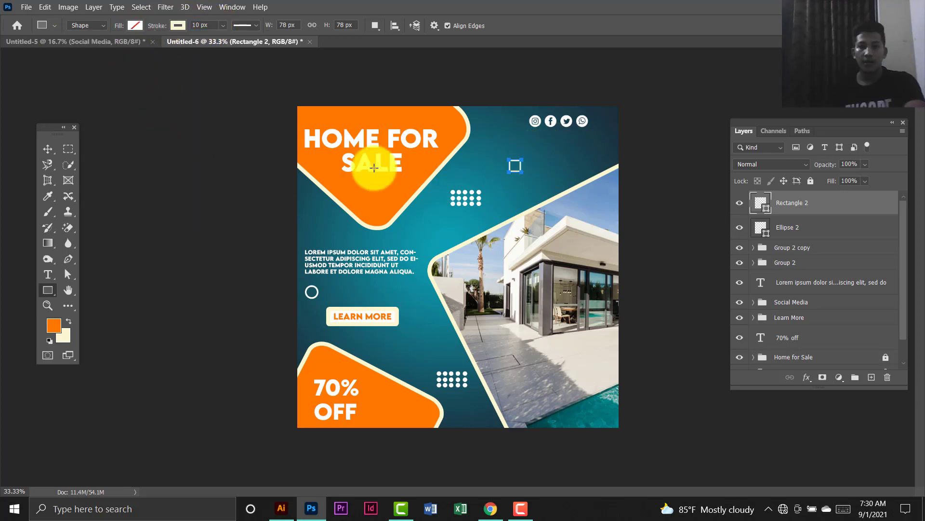
Rotate the outlined square to about -52° so it stands as a diamond, and apply the transform.
left_click(47, 148)
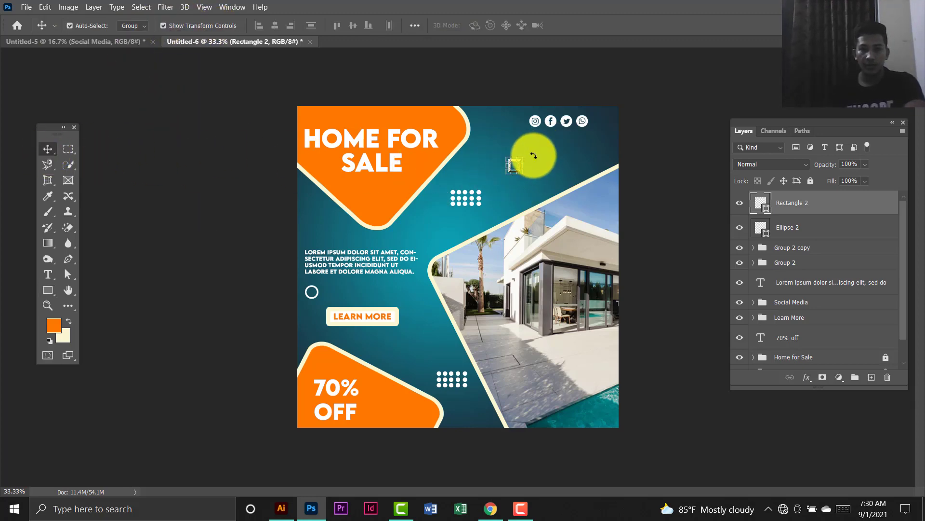
key("ctrl+t")
left_click_drag(531, 154, 519, 145)
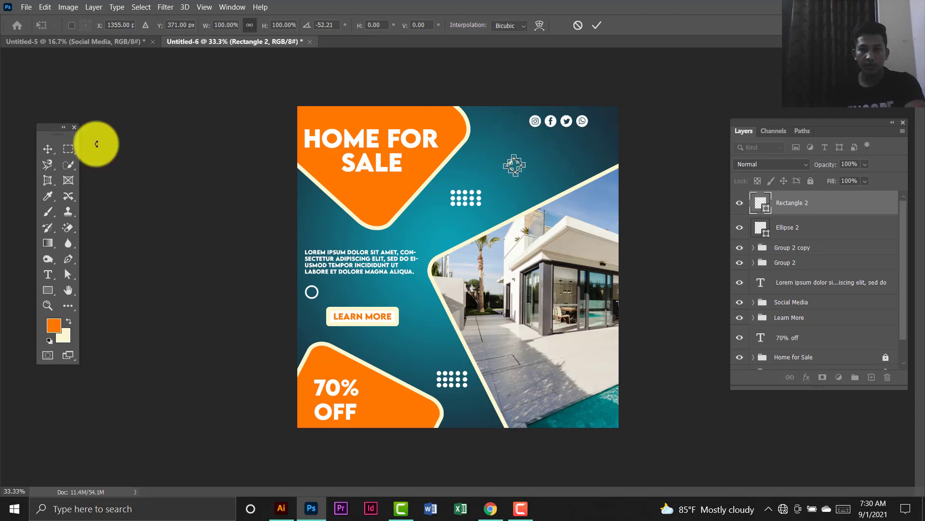
left_click(50, 148)
left_click(138, 169)
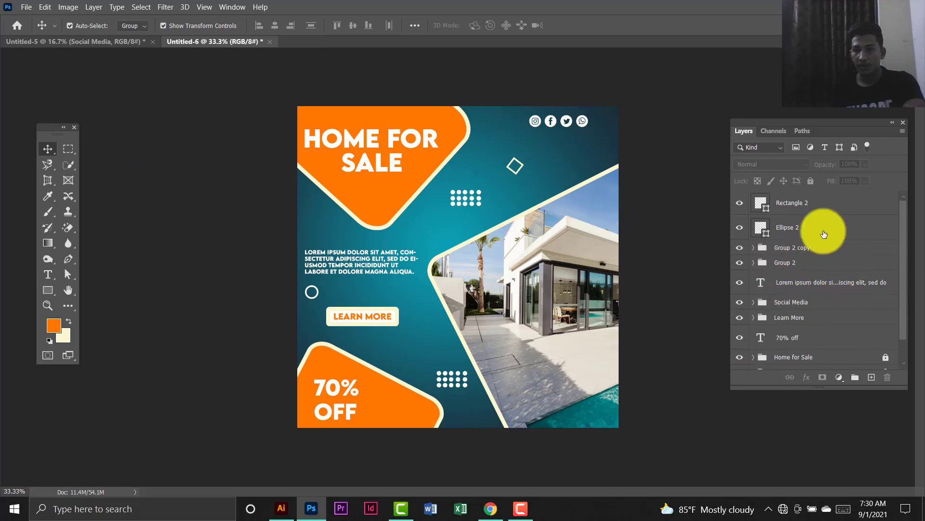
scroll(854, 301, "down", 1)
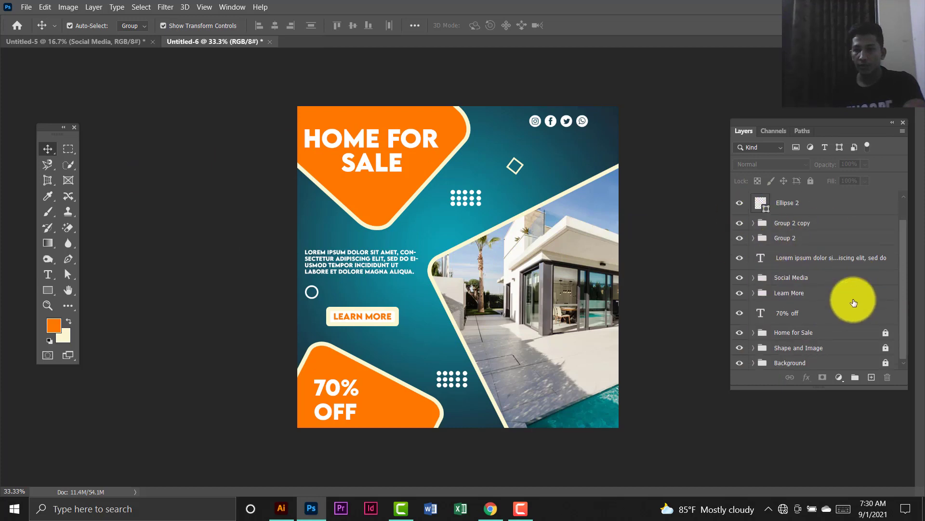
Group the outlined diamond, the white ring and both dot-grid groups, and name the group "Elips and rectangle".
left_click(796, 318)
scroll(823, 265, "up", 1)
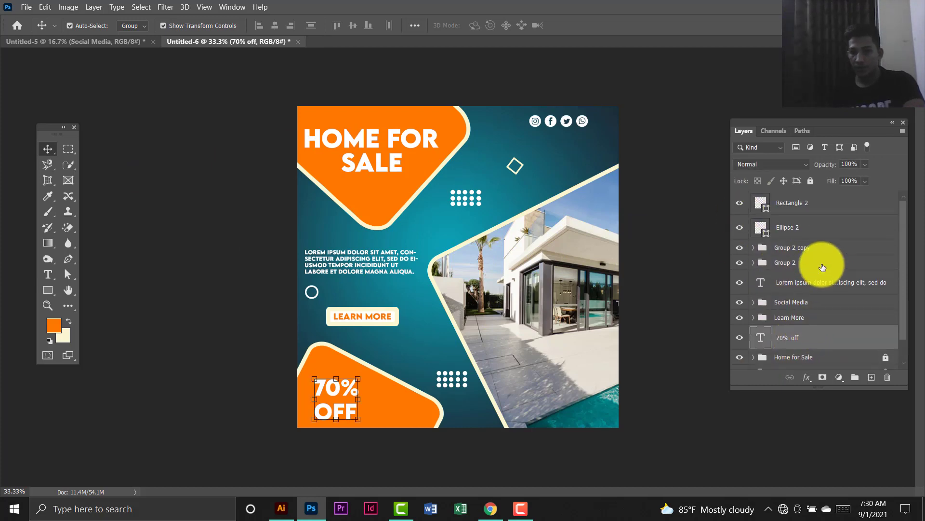
left_click(800, 248)
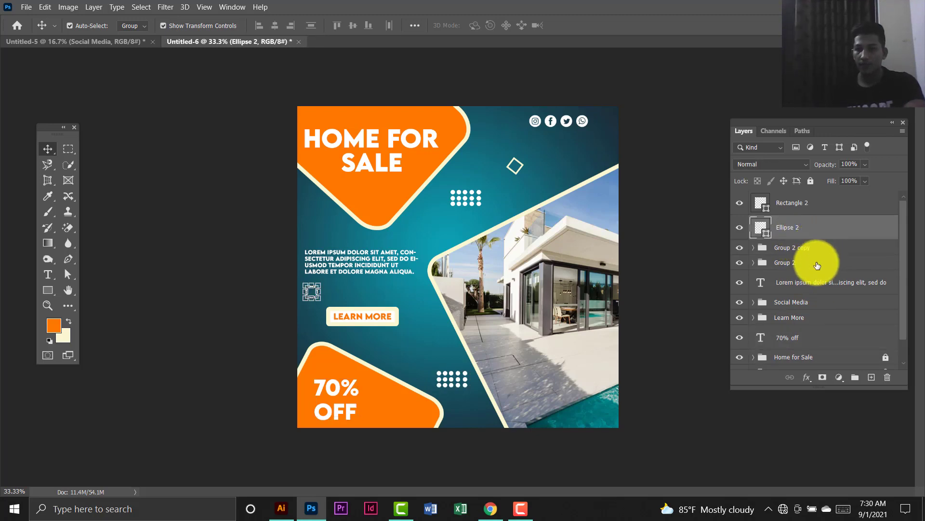
left_click(819, 262)
left_click(807, 207, "shift")
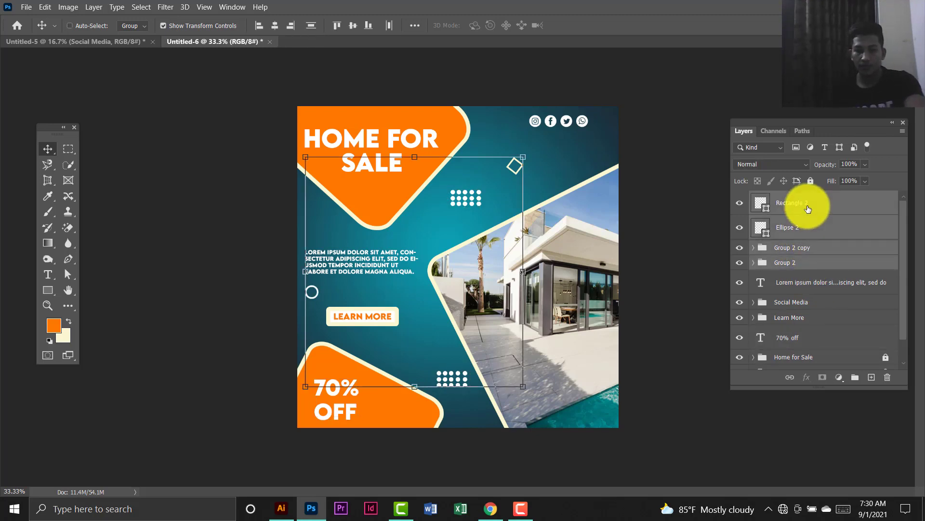
key("ctrl+g")
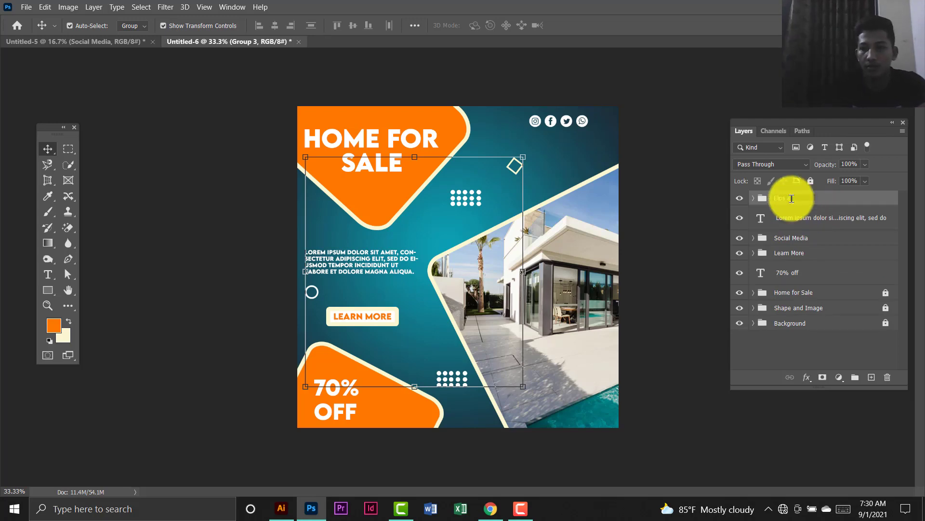
type("nd recta")
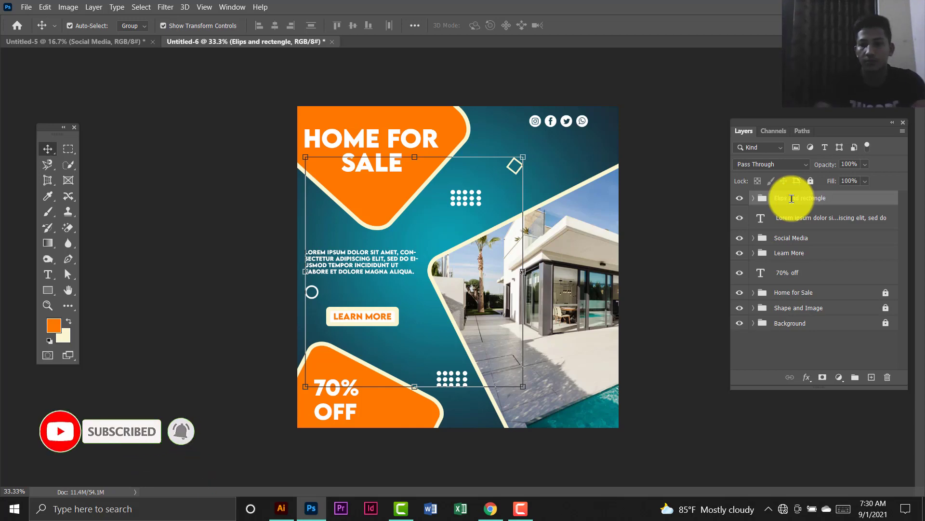
Group everything from the 70% off text up to the Elips and rectangle group under the name "Text", and deselect it.
left_click(820, 217)
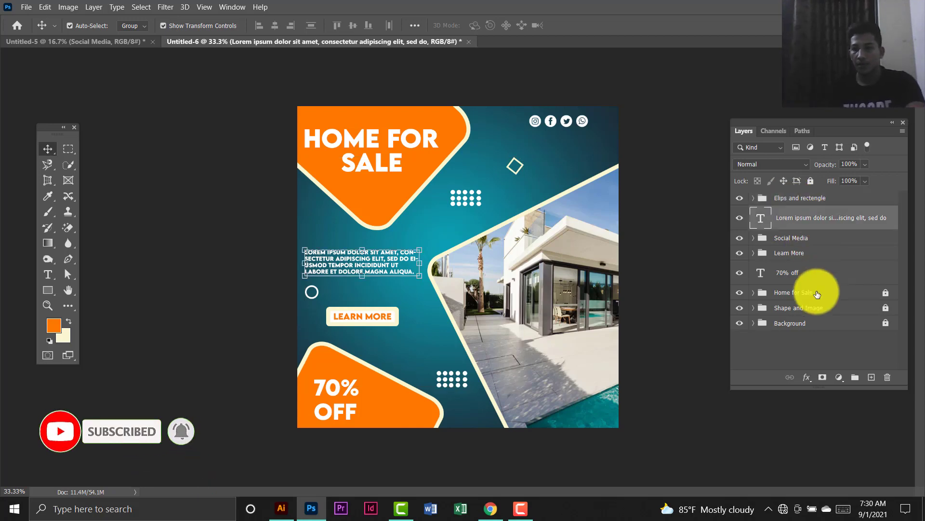
left_click(800, 275)
left_click(792, 195, "shift")
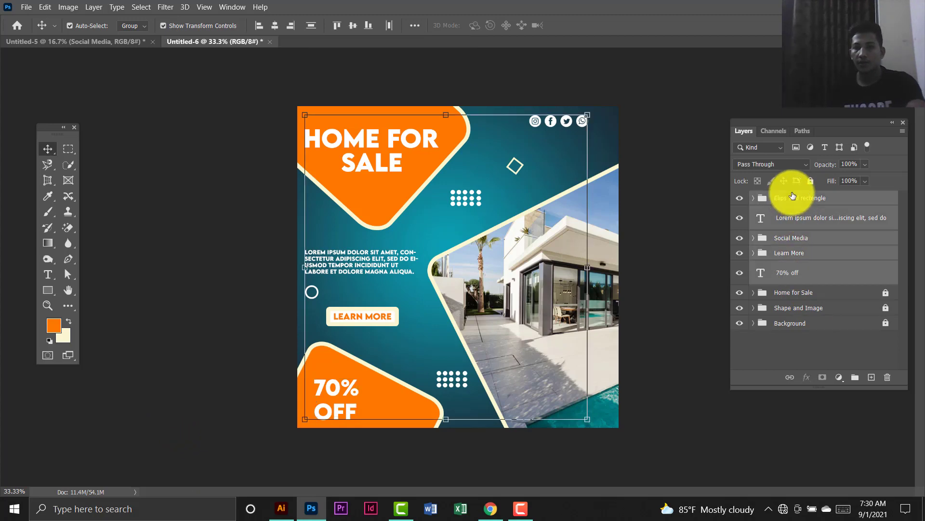
key("ctrl+g")
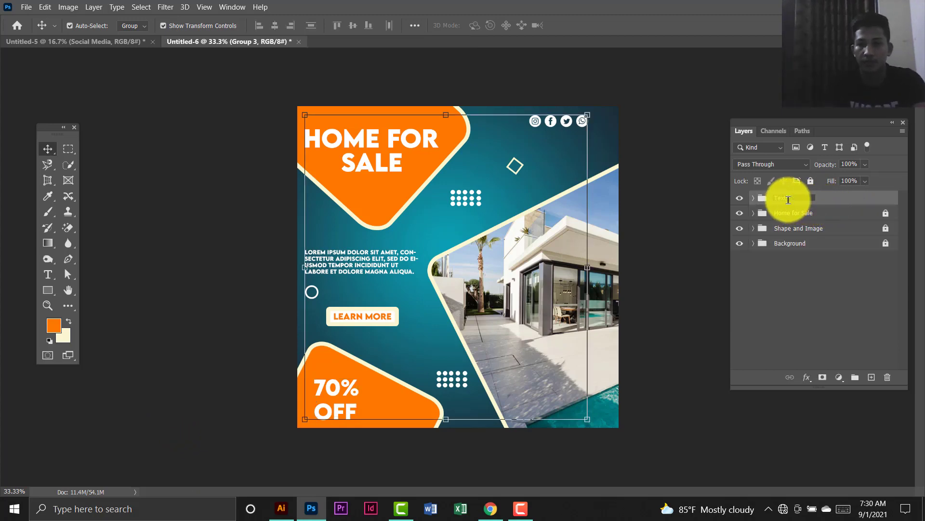
left_click(702, 98)
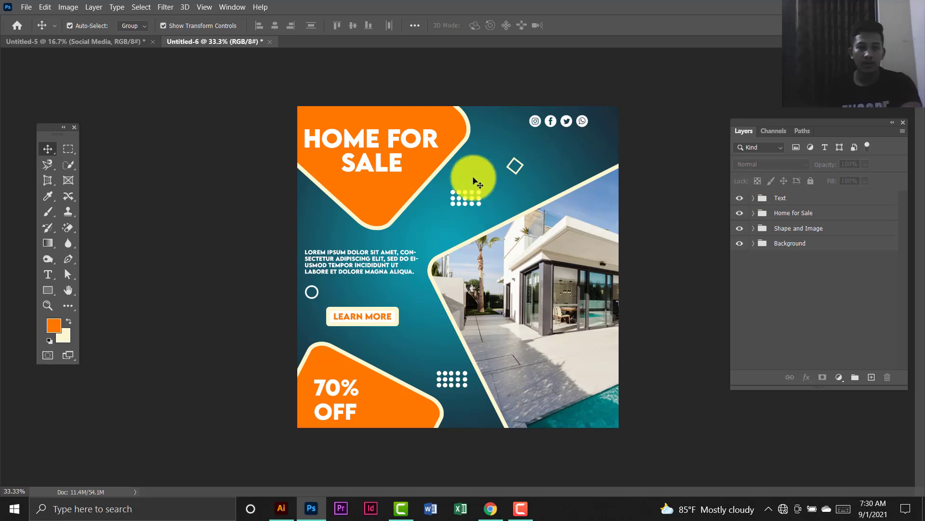
Start setting up a new document.
left_click(24, 9)
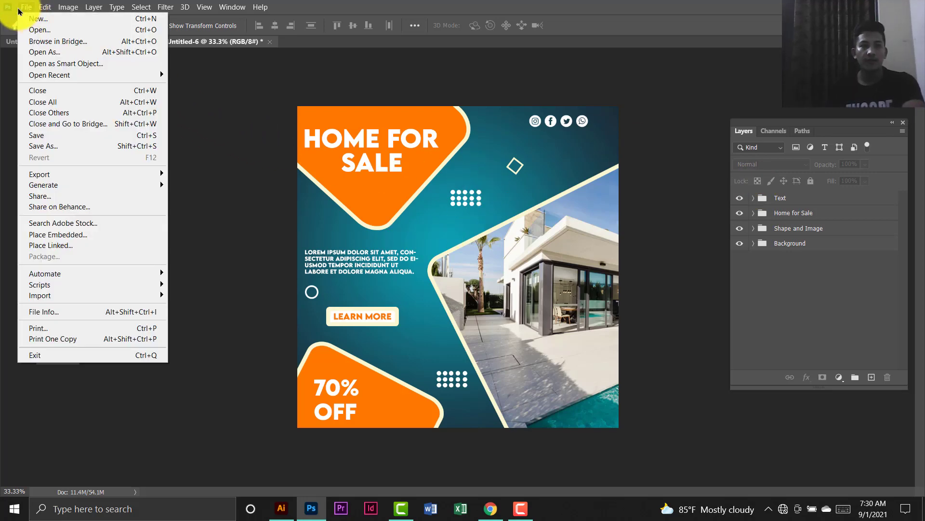
left_click(36, 19)
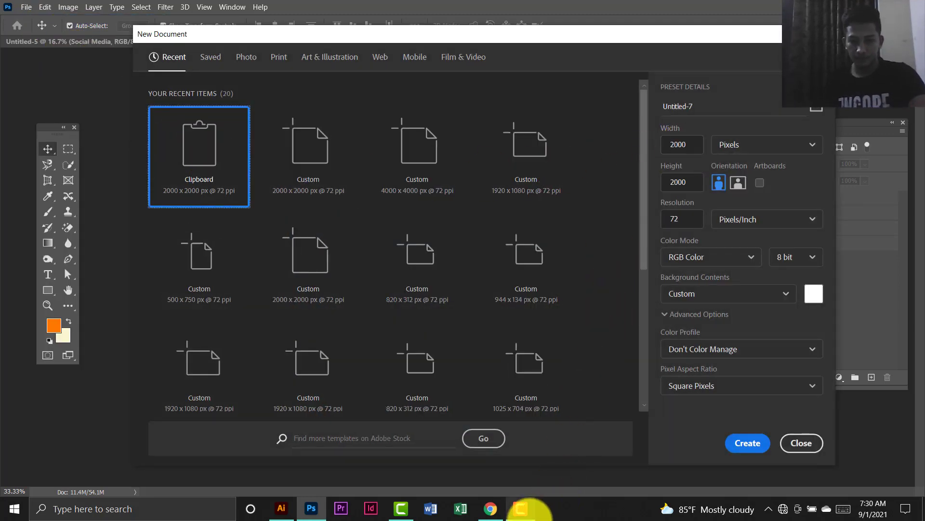
left_click(529, 514)
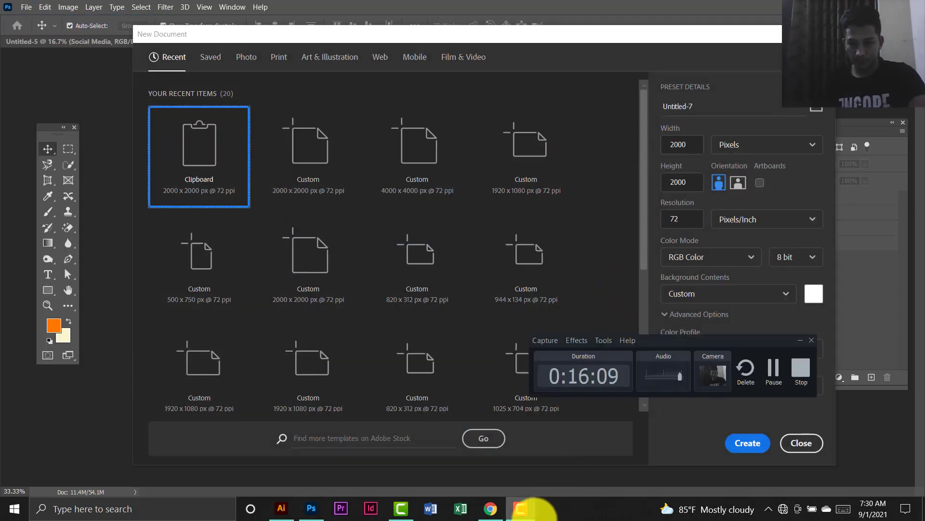
left_click(683, 435)
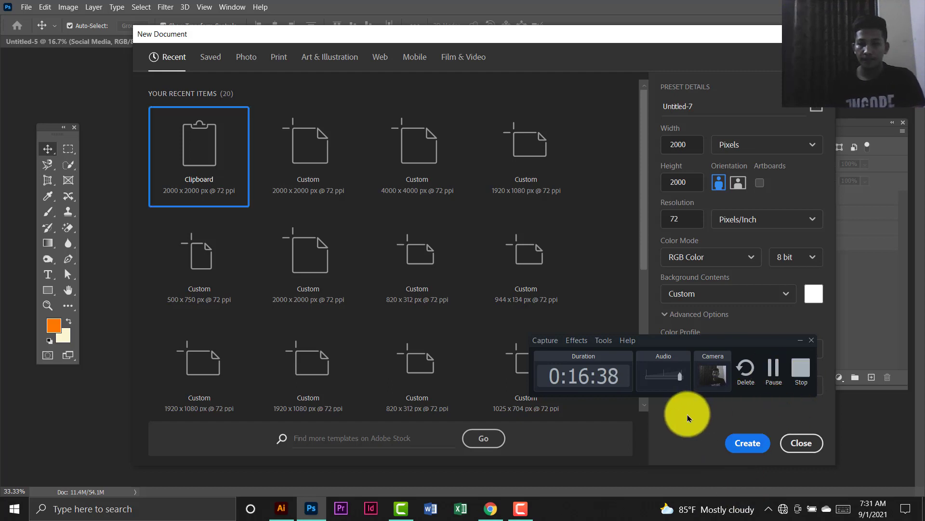
left_click(801, 341)
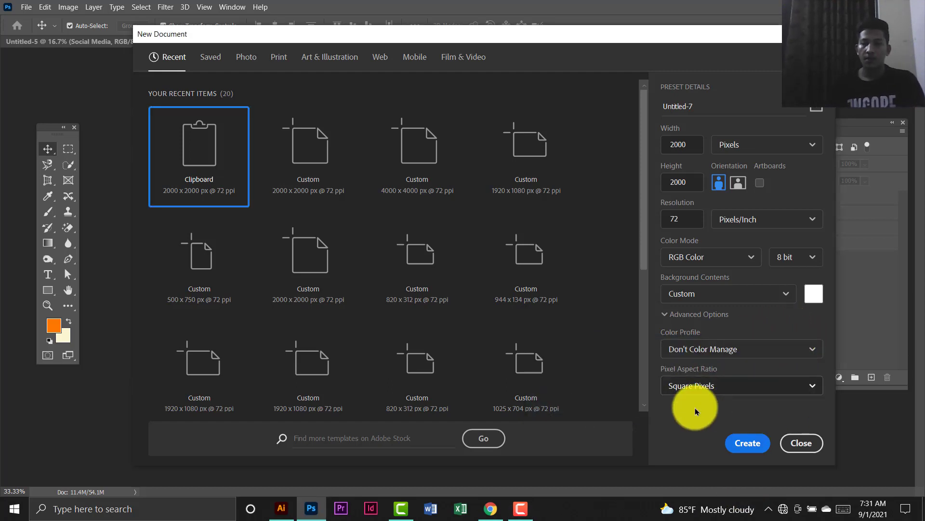
Create the new RGB document at 2000 × 2000 px with a resolution of 300 pixels/inch.
left_click(675, 145)
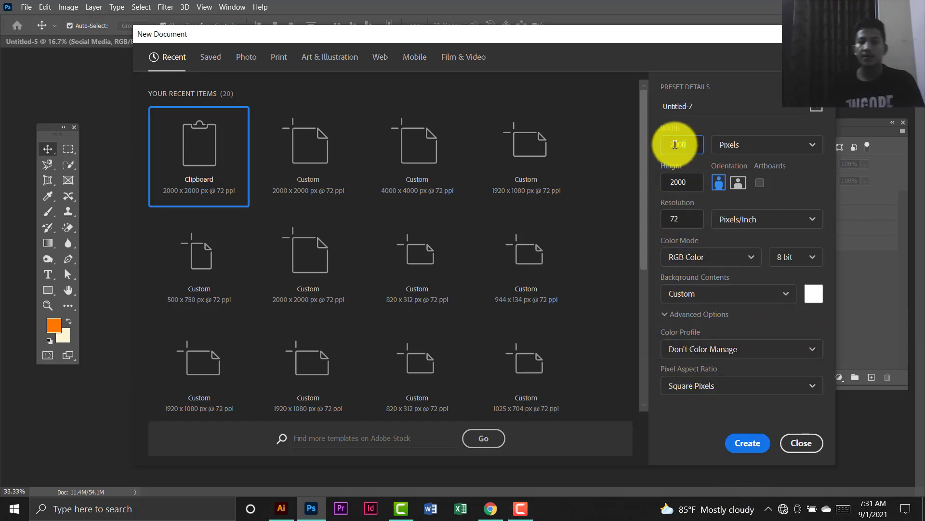
left_click(677, 184)
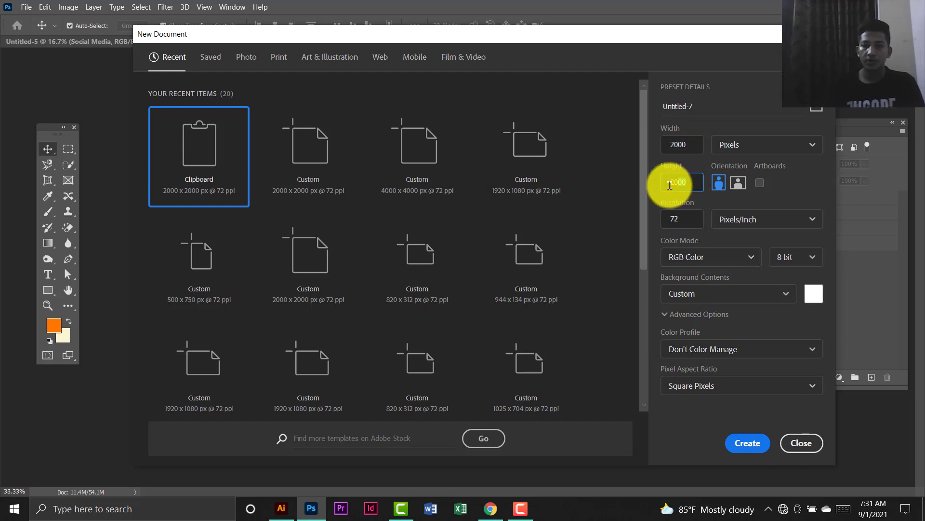
left_click(689, 217)
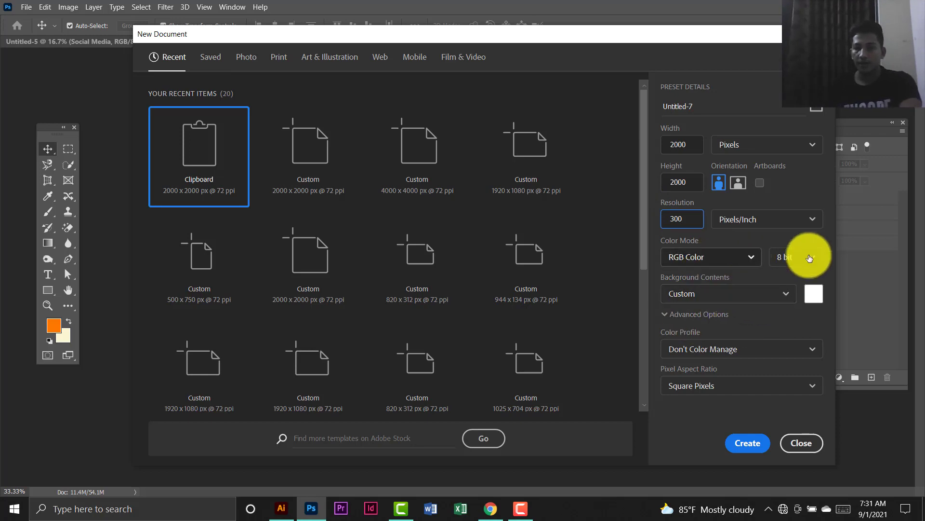
left_click(746, 447)
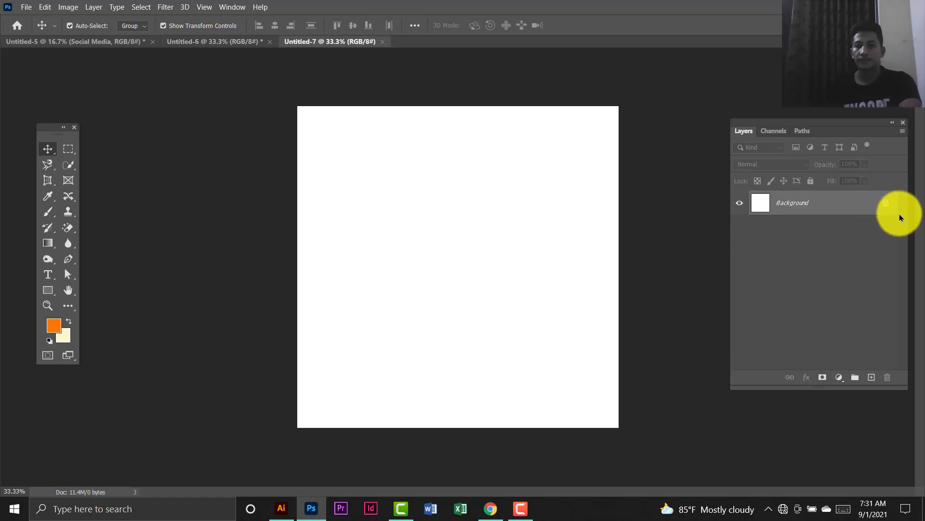
Unlock the background layer and draw a rectangle about 2098 × 2050 px covering the whole canvas.
left_click(889, 204)
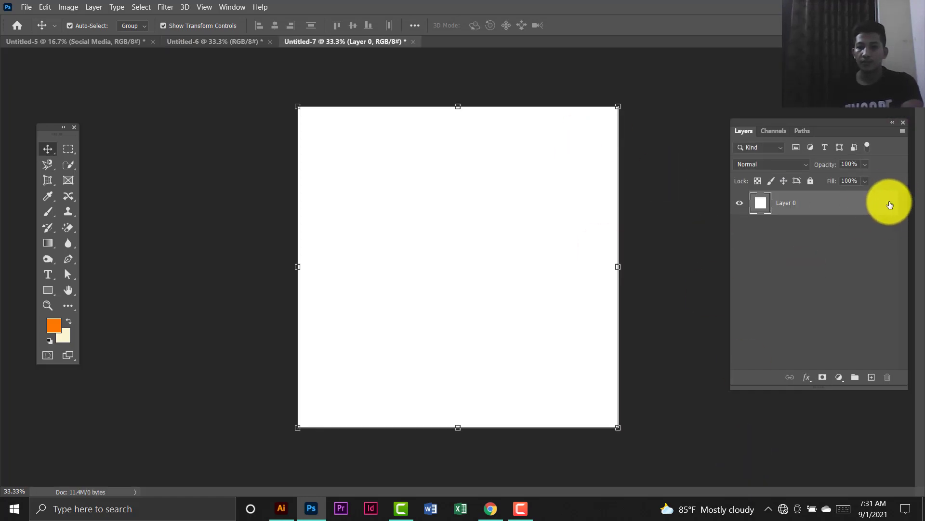
right_click(47, 291)
left_click(94, 288)
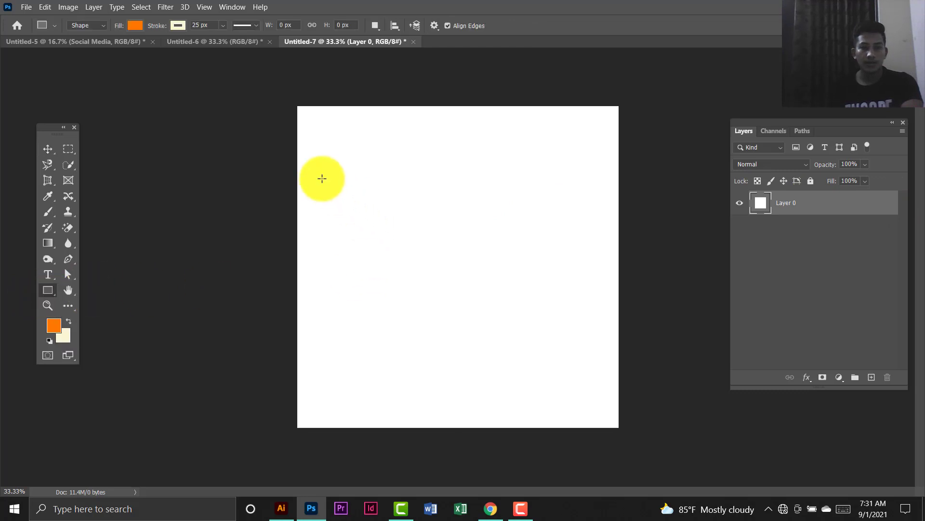
left_click_drag(287, 103, 622, 430)
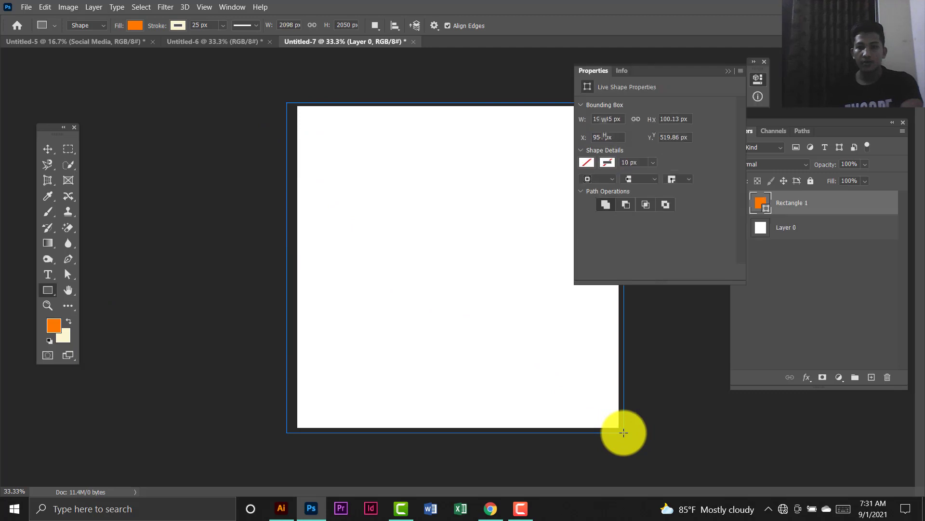
left_click(764, 62)
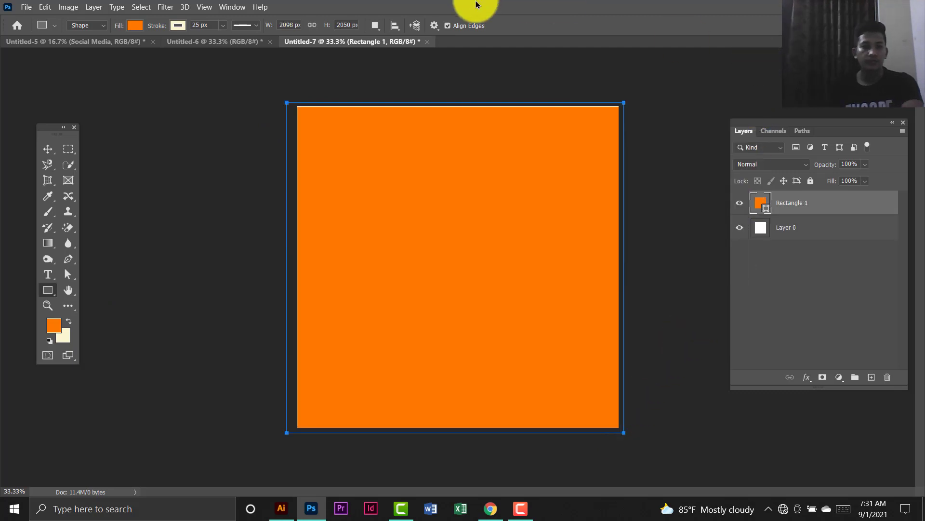
Change the rectangle's fill to the recently used cream color.
left_click(134, 26)
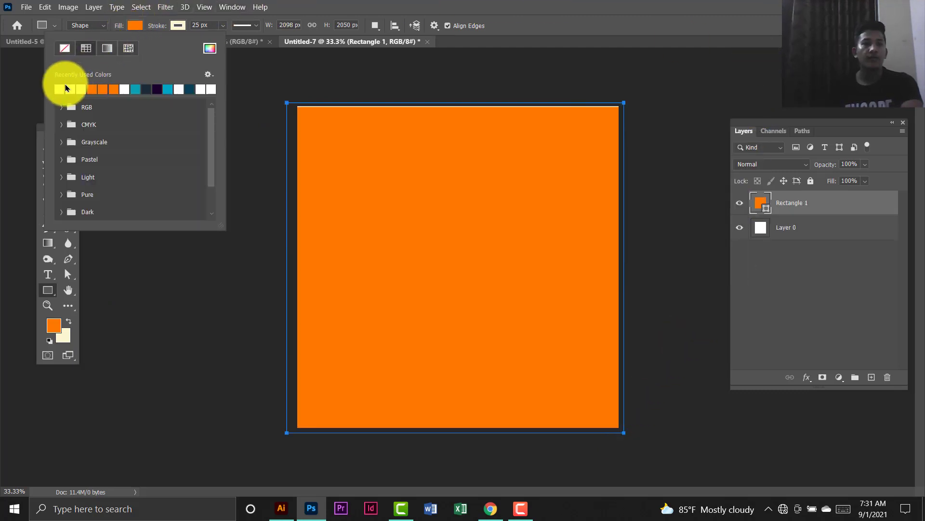
left_click(59, 88)
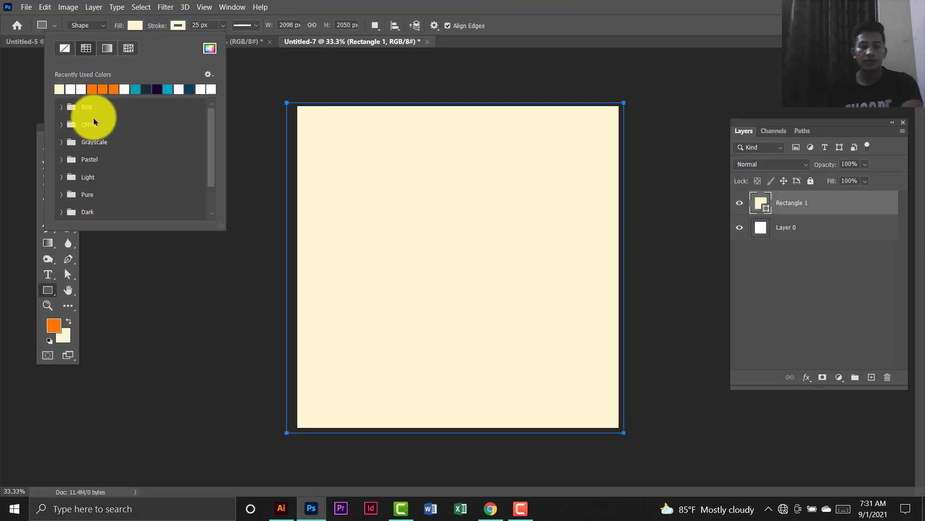
key("Escape")
key("v")
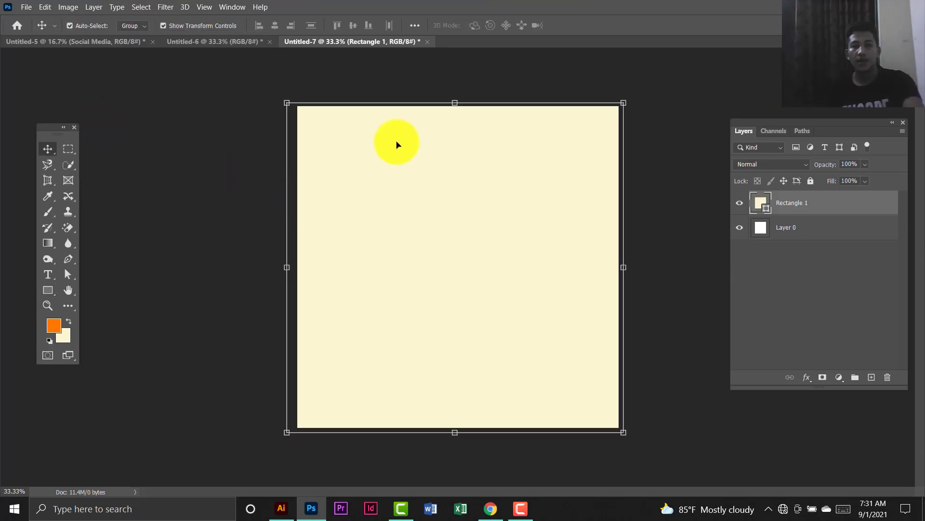
Free-transform the cream rectangle so all four sides align with the canvas edges, apply the transform and deselect the rectangle.
left_click(45, 9)
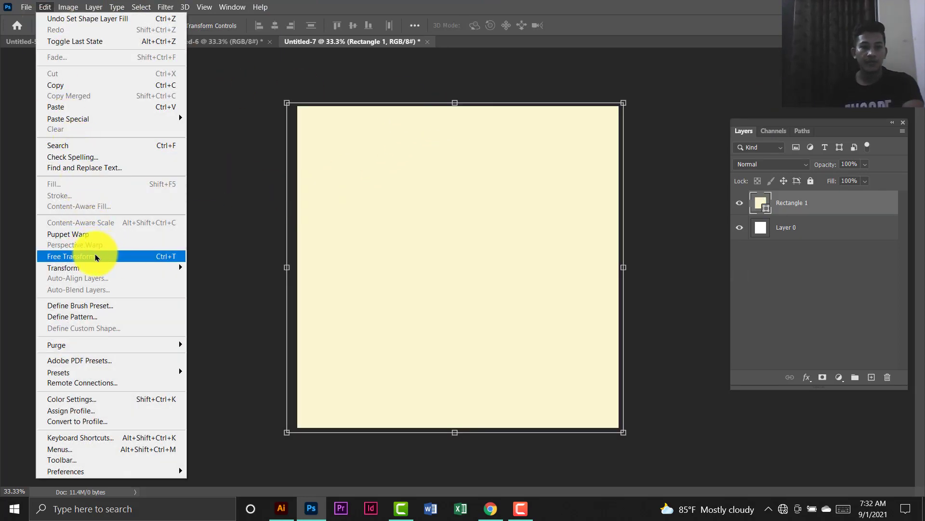
left_click(110, 258)
left_click_drag(458, 98, 458, 104)
left_click_drag(627, 269, 618, 268)
left_click_drag(456, 433, 457, 428)
left_click_drag(287, 266, 298, 267)
key("Return")
left_click(787, 270)
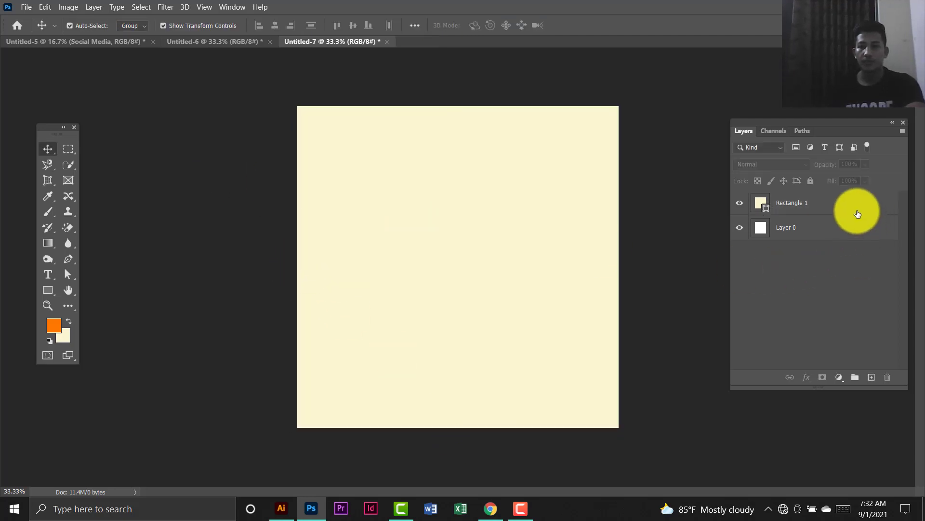
Group the cream rectangle with the white base layer, name the group "Background" and lock it.
left_click(802, 203)
left_click(796, 231, "shift")
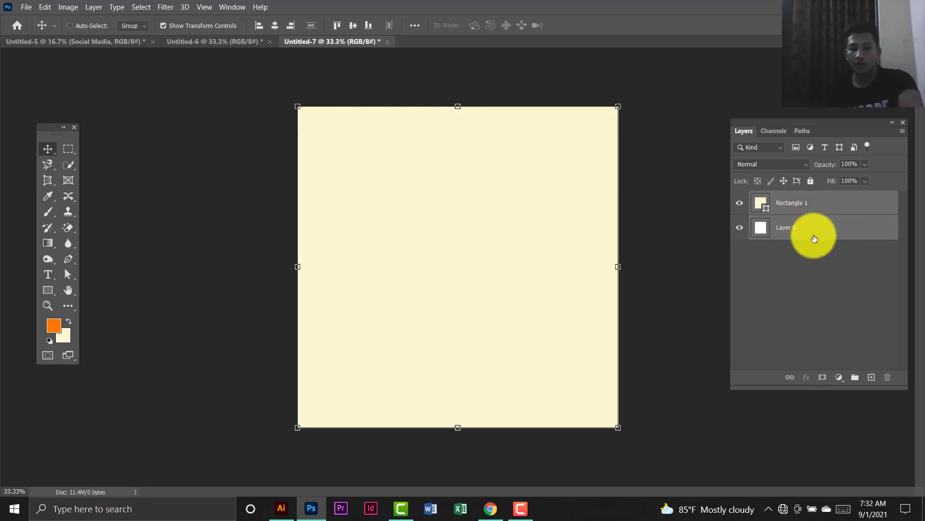
key("ctrl+g")
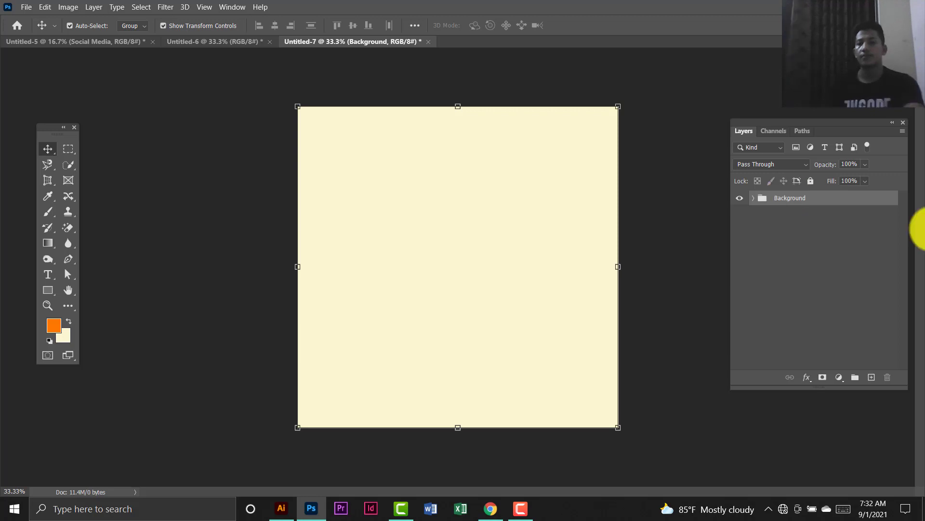
left_click(811, 182)
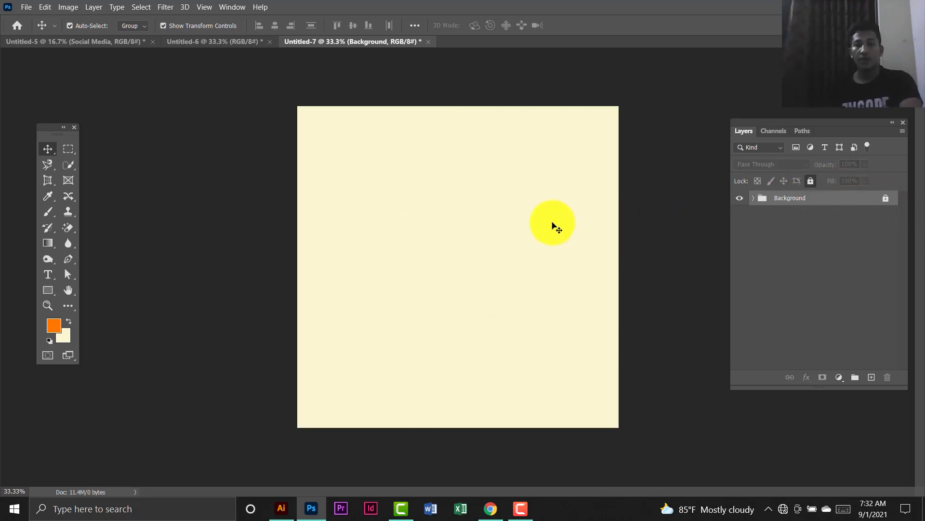
Bring the photo of the white house with a pool from the Untitled-5 document into Untitled-7.
left_click(250, 46)
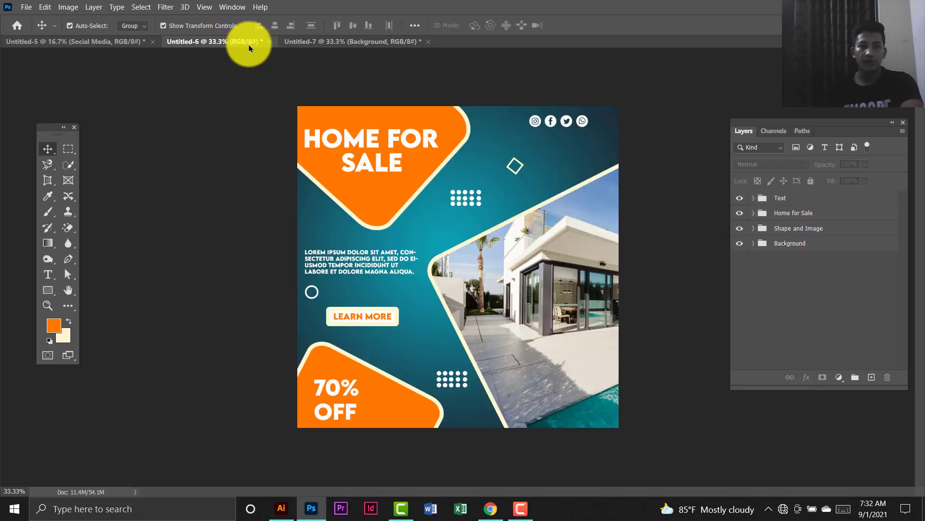
left_click(81, 43)
left_click_drag(544, 379, 374, 325)
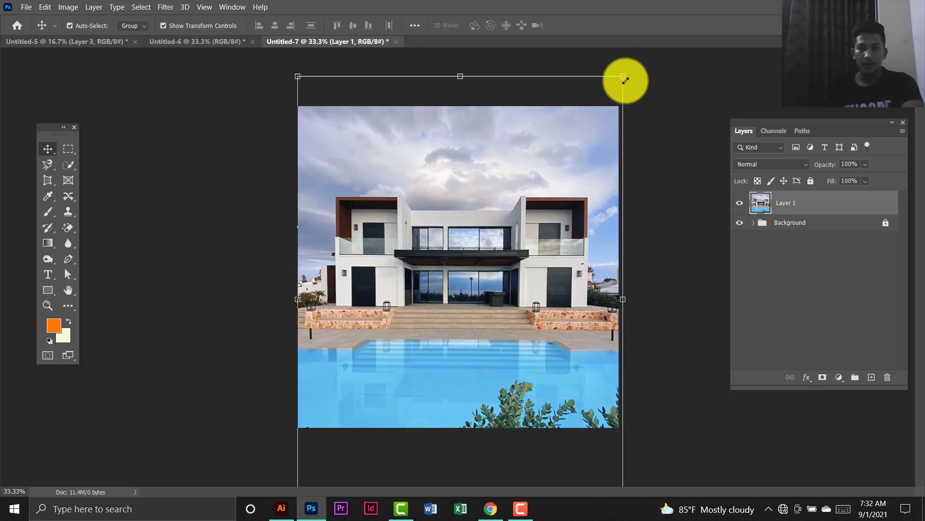
Enlarge the house photo slightly past the canvas width, move it lower so more sky shows, and apply the transform.
left_click_drag(629, 76, 640, 59)
left_click_drag(531, 187, 525, 215)
key("Return")
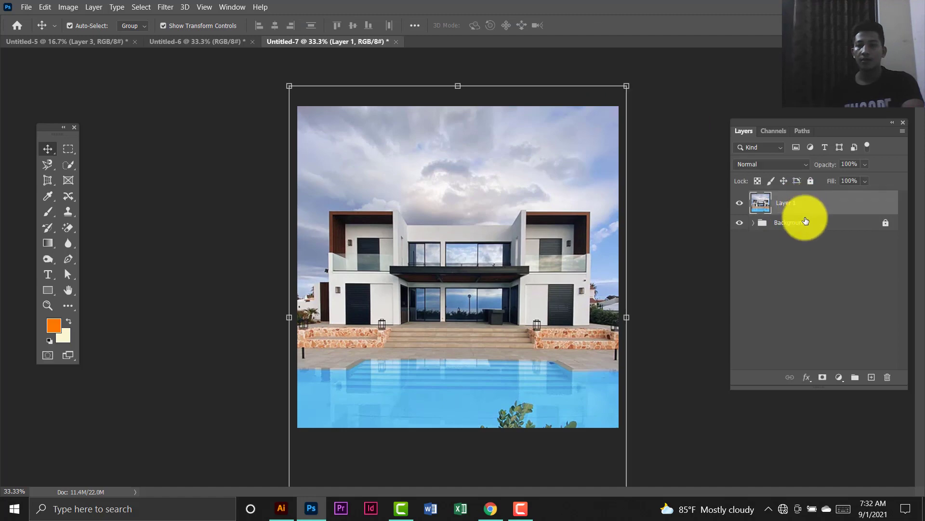
Put the house photo in a group named "Image" and lock the group.
key("ctrl+g")
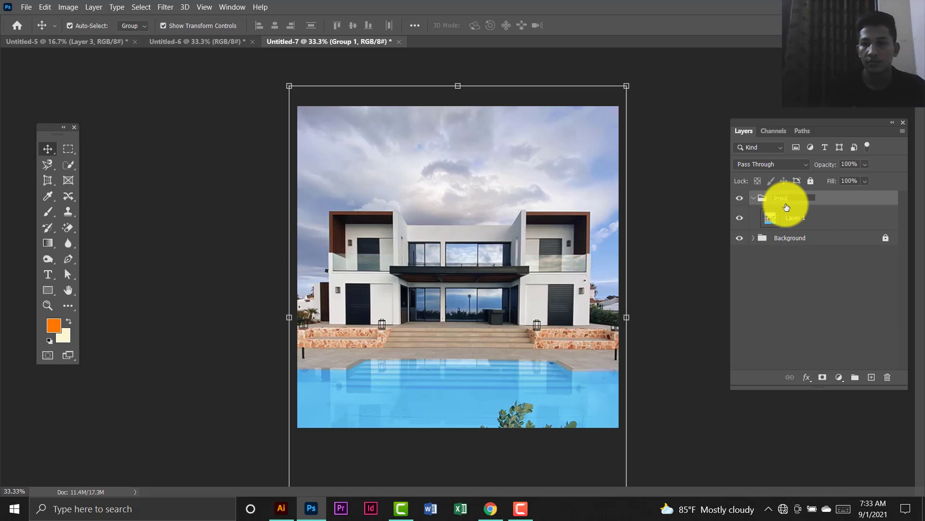
left_click(810, 181)
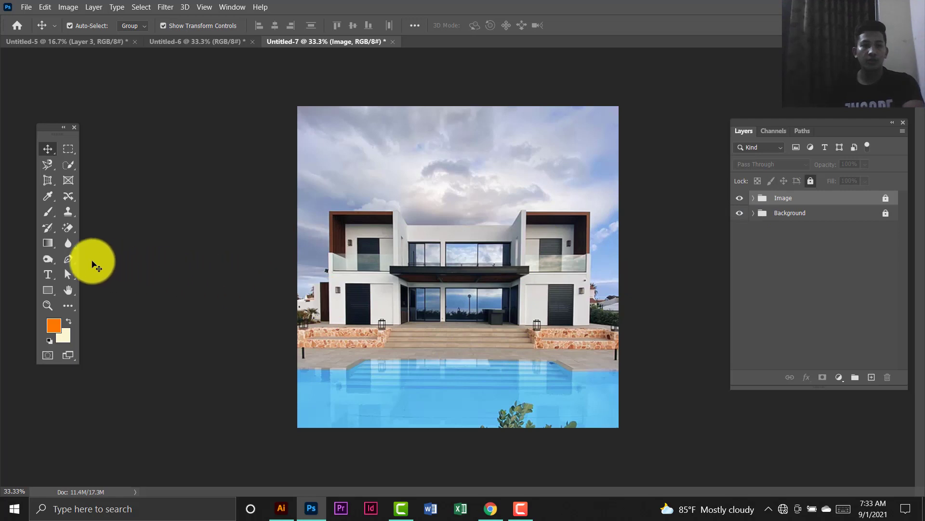
Set up the Pen tool to draw a shape with no fill and a 10 px cream stroke.
right_click(73, 261)
left_click(92, 262)
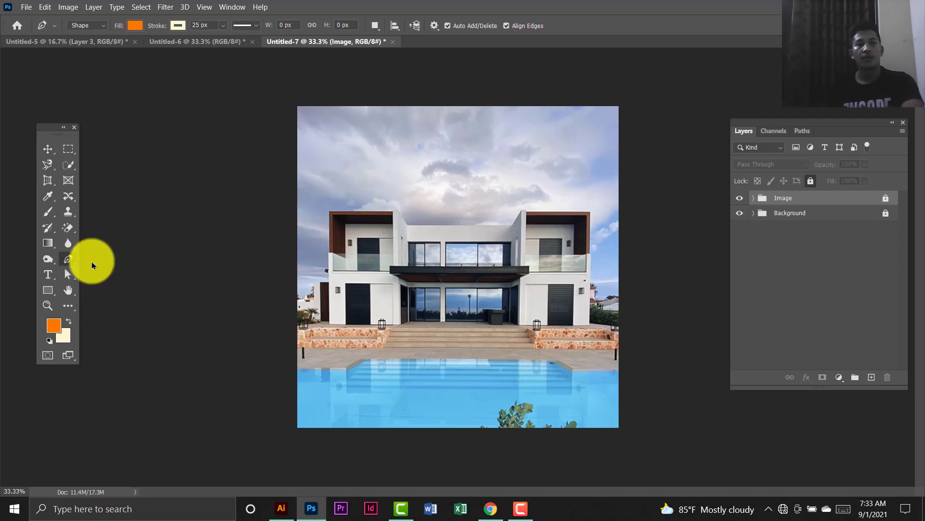
left_click(136, 26)
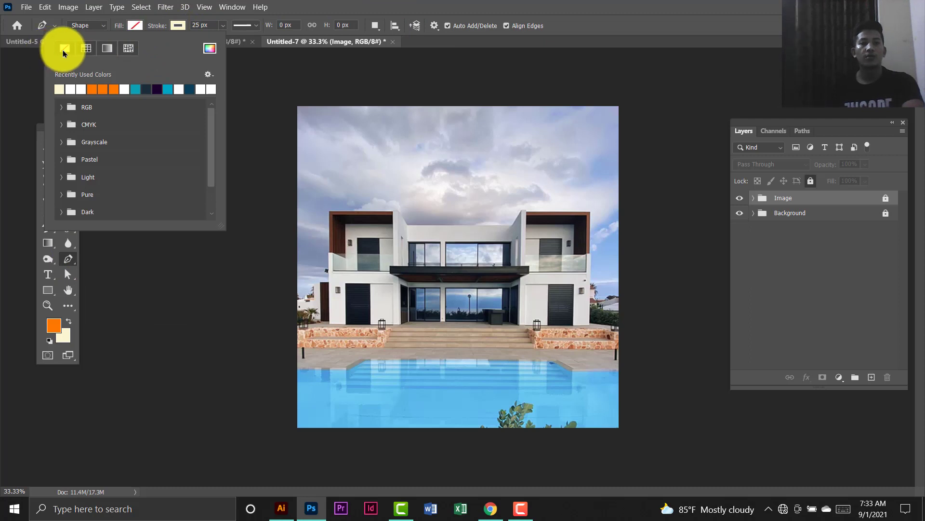
left_click(177, 26)
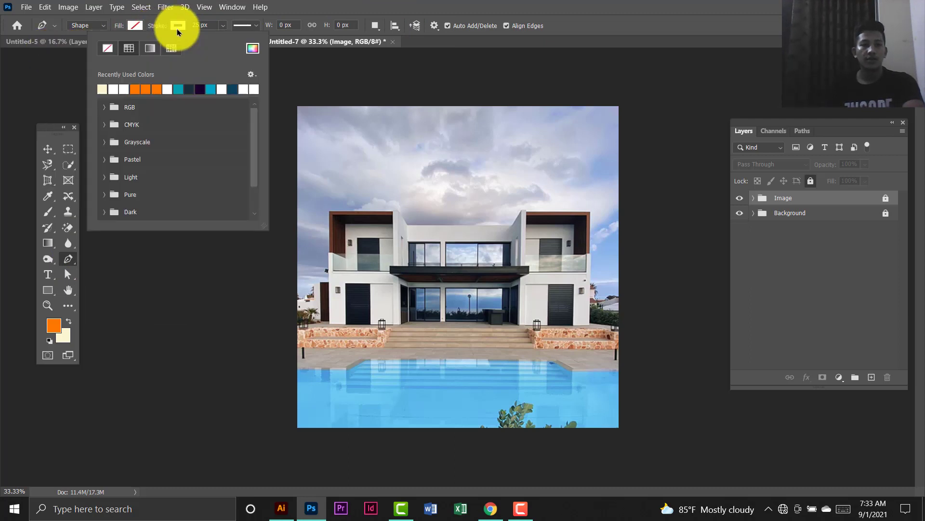
left_click(200, 24)
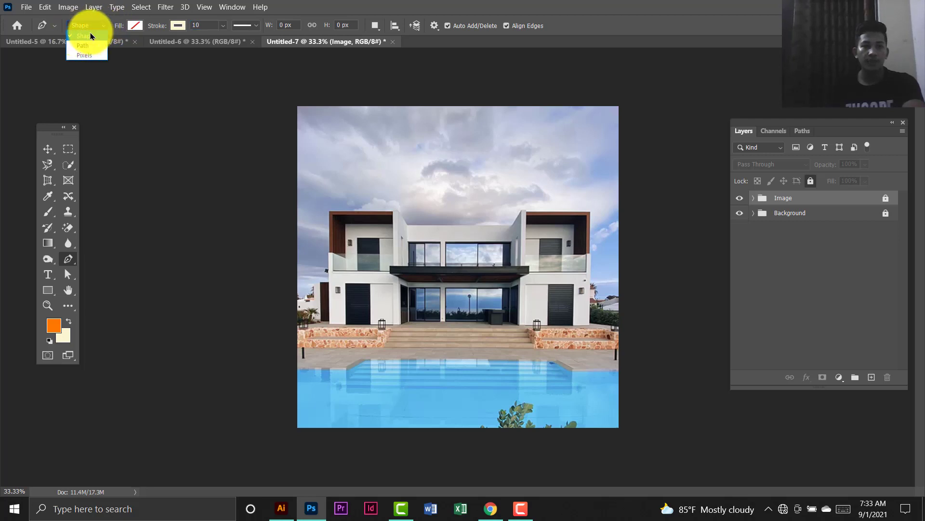
Draw a closed S-curved wave shape across the lower part of the house photo, extending beyond the canvas at both sides and below.
left_click(271, 282)
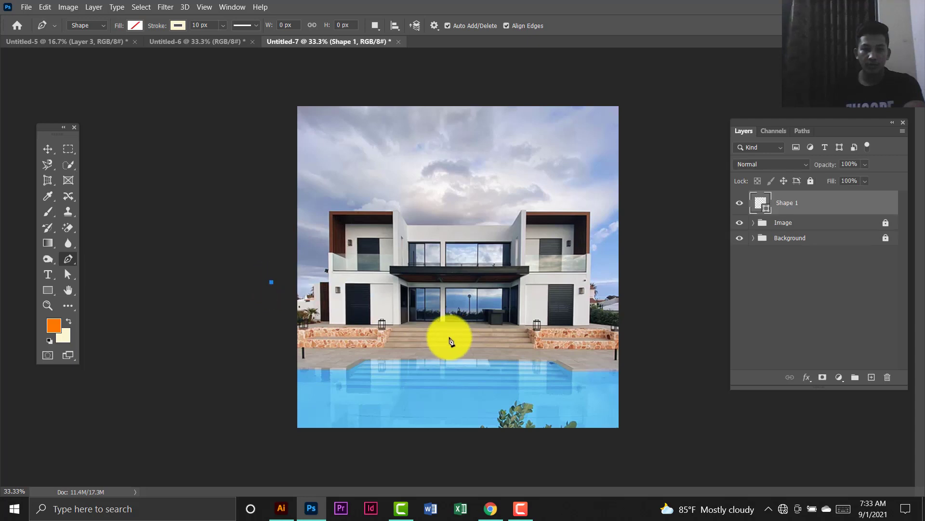
left_click_drag(448, 339, 497, 383)
left_click_drag(653, 357, 701, 335)
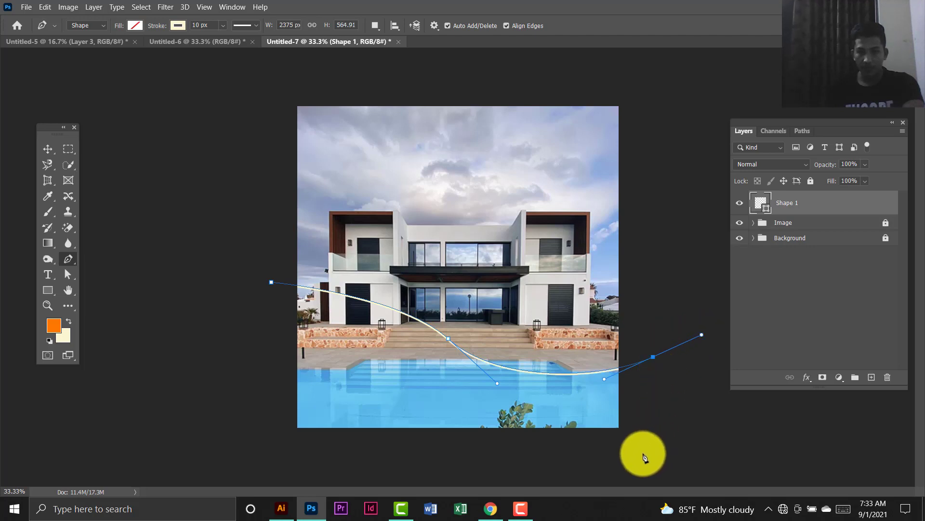
left_click(653, 357)
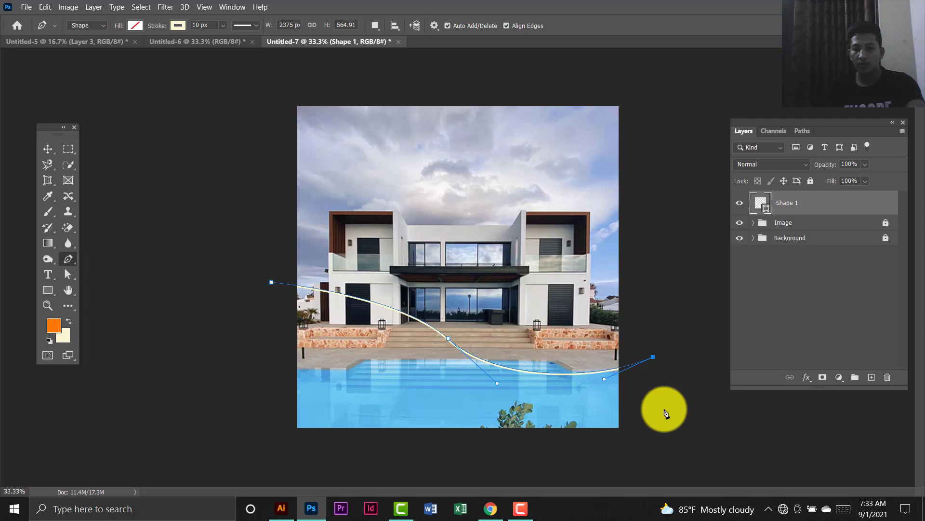
left_click(657, 449)
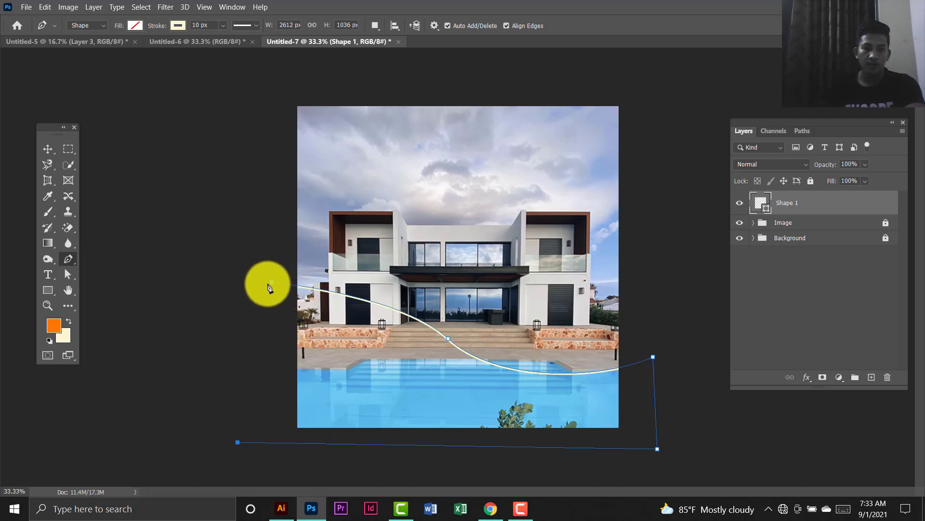
left_click(271, 285)
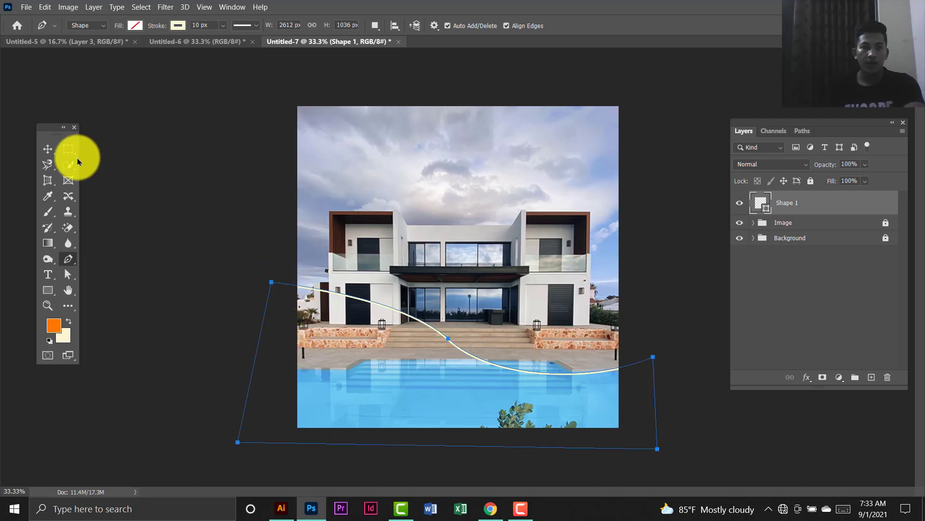
Remove the wave shape's stroke and fill the shape with orange.
left_click(50, 153)
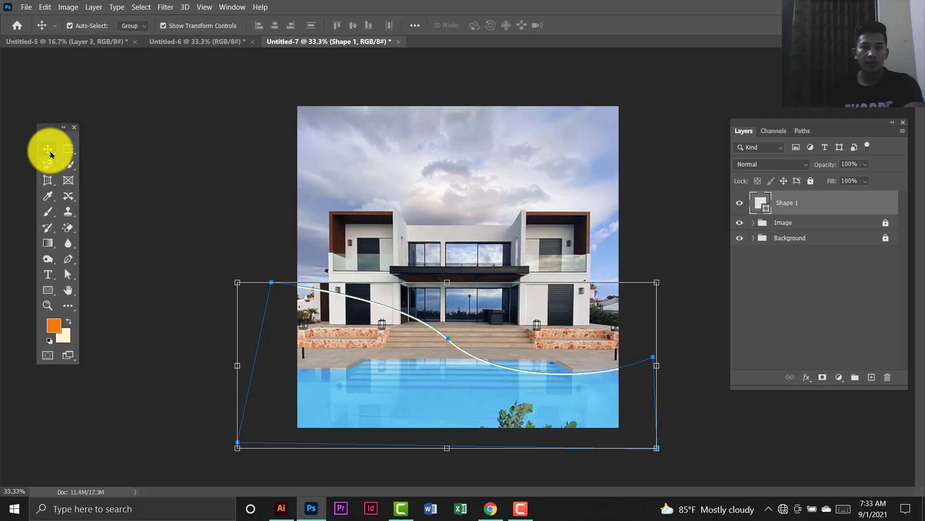
left_click(49, 294)
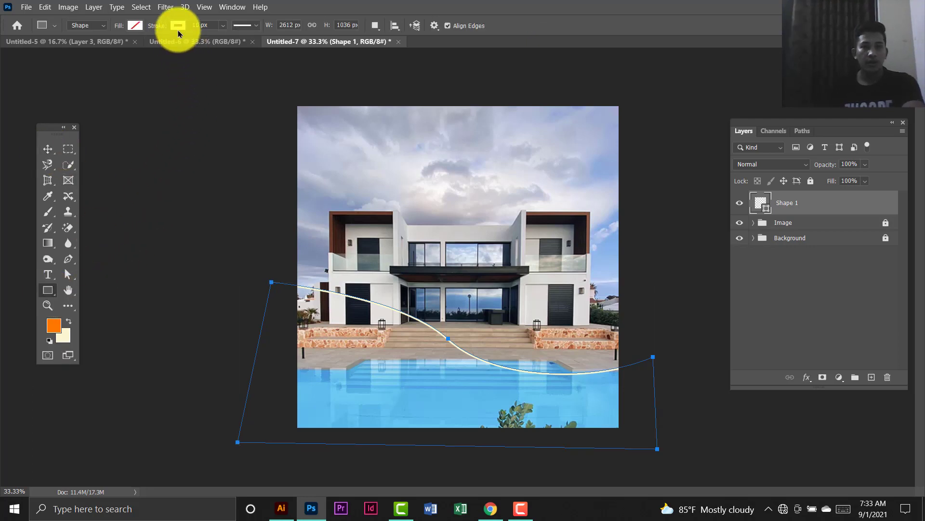
left_click(177, 25)
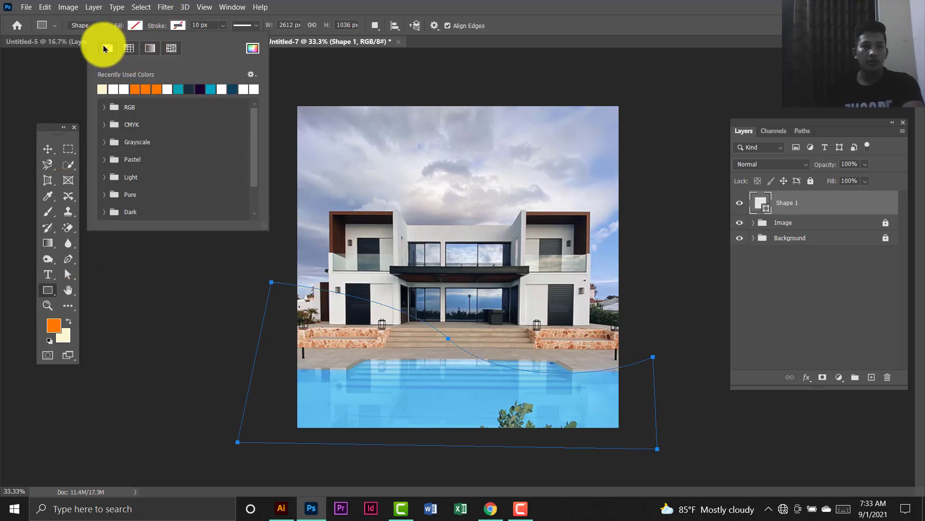
left_click(134, 24)
left_click(135, 25)
left_click(99, 88)
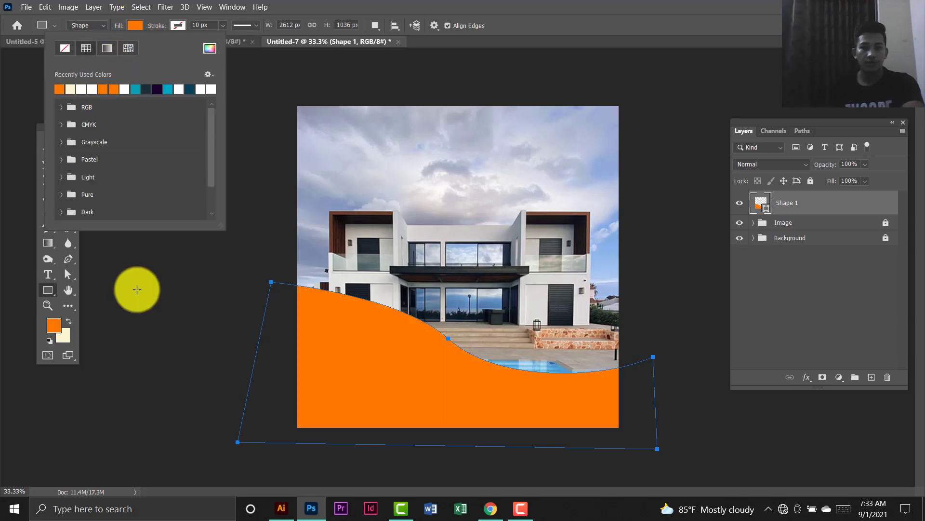
left_click(38, 151)
left_click(46, 154)
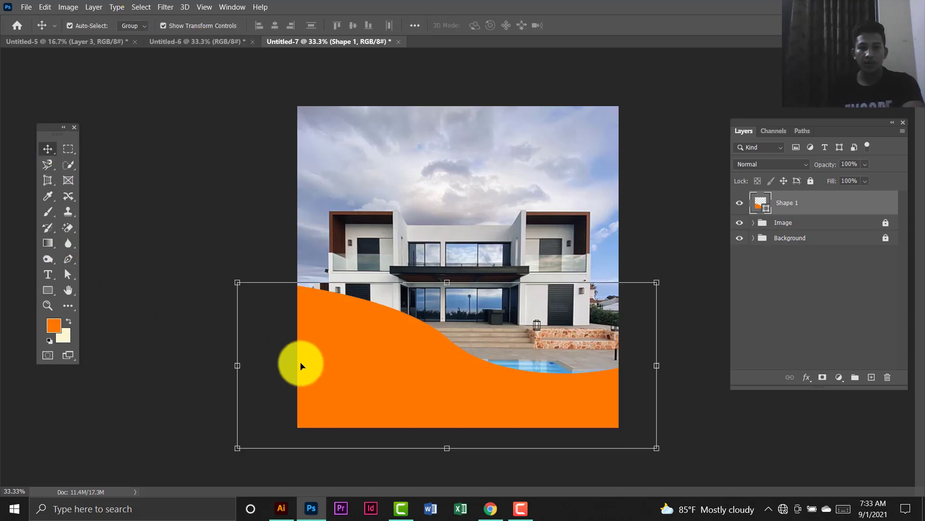
Give the orange wave shape a cream stroke 15 px wide.
left_click(48, 289)
left_click(176, 26)
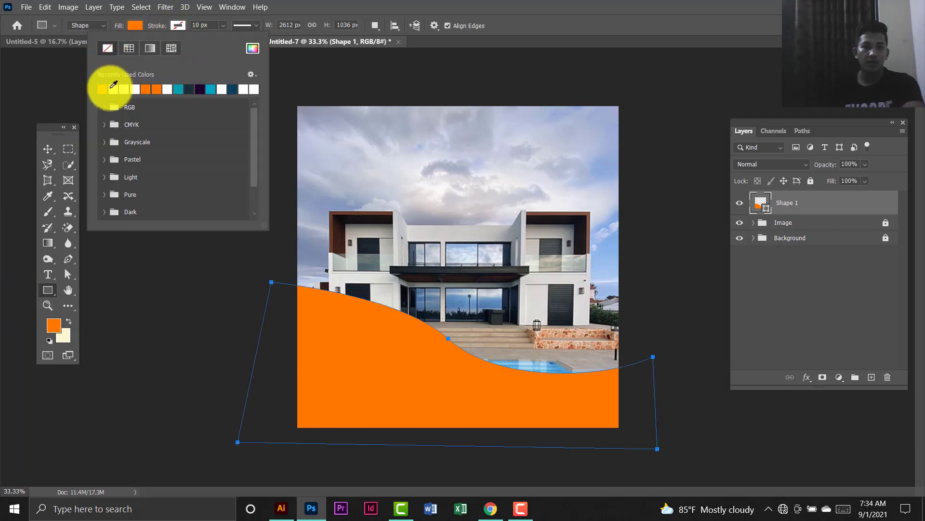
left_click(115, 90)
left_click(116, 90)
left_click(212, 25)
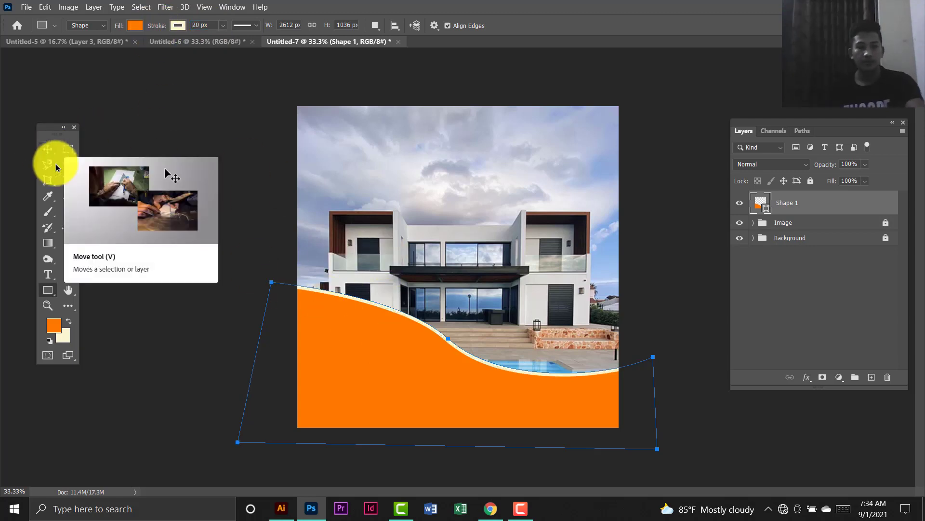
left_click(208, 25)
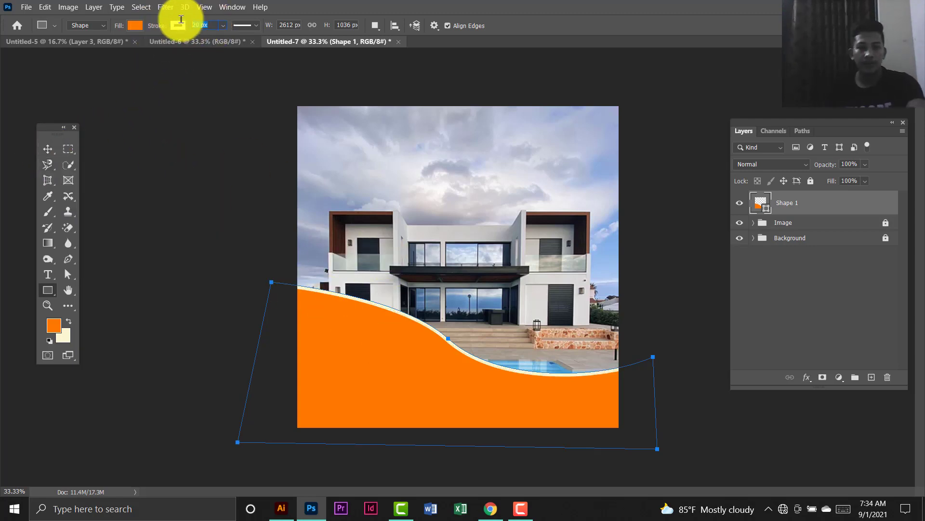
type("15")
key("Return")
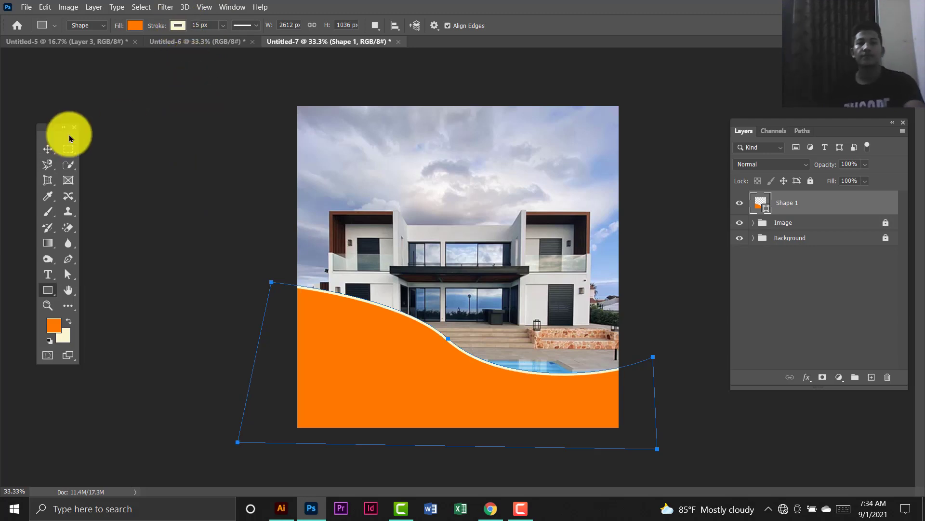
left_click(113, 150)
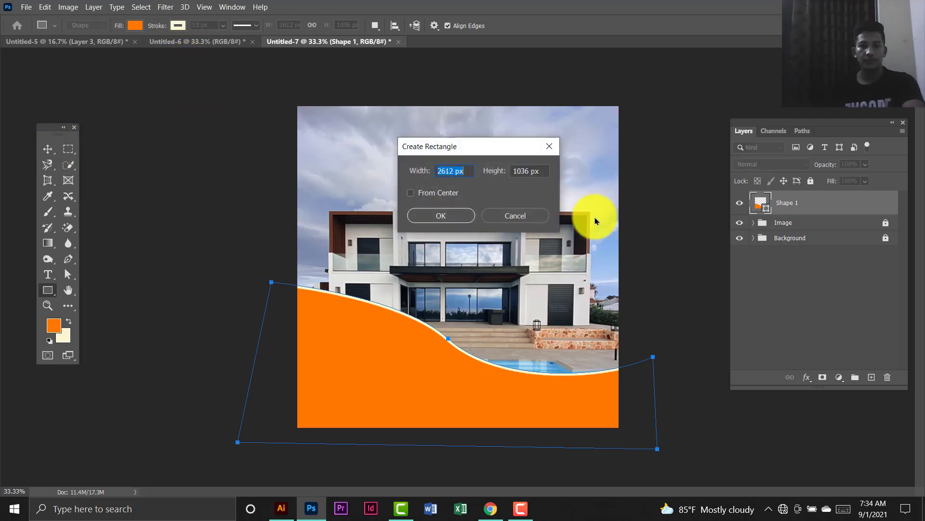
left_click(514, 215)
left_click(48, 148)
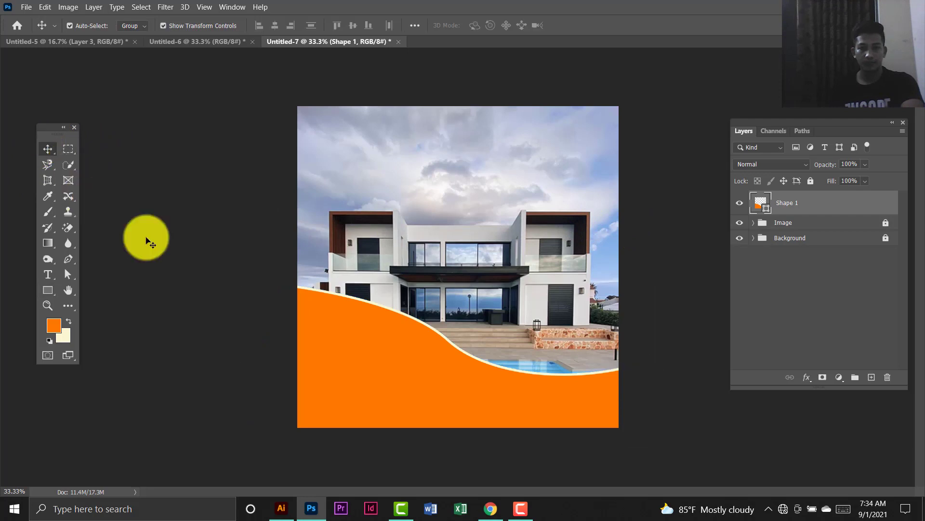
Add a Gradient Overlay to the wave shape using the dark-to-bright purple preset.
double_click(861, 209)
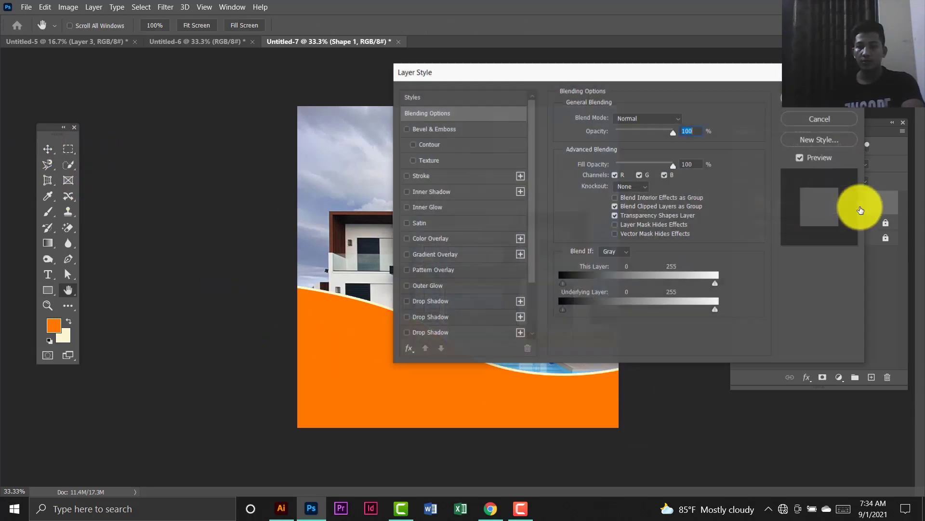
left_click(435, 256)
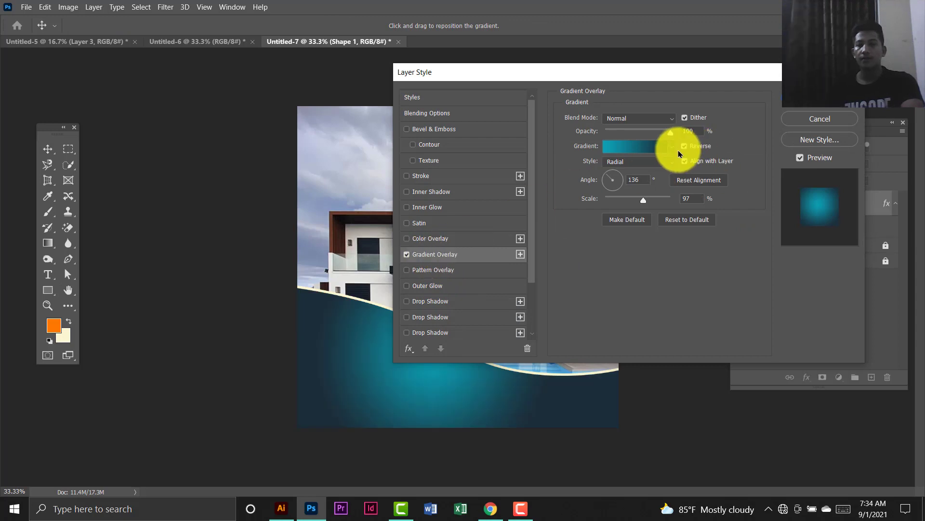
left_click(672, 146)
scroll(661, 214, "up", 2)
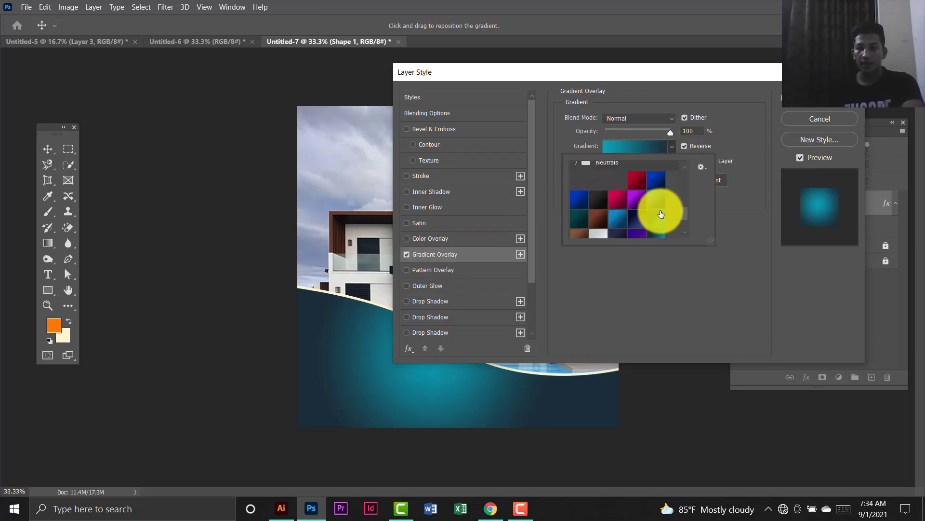
left_click(640, 194)
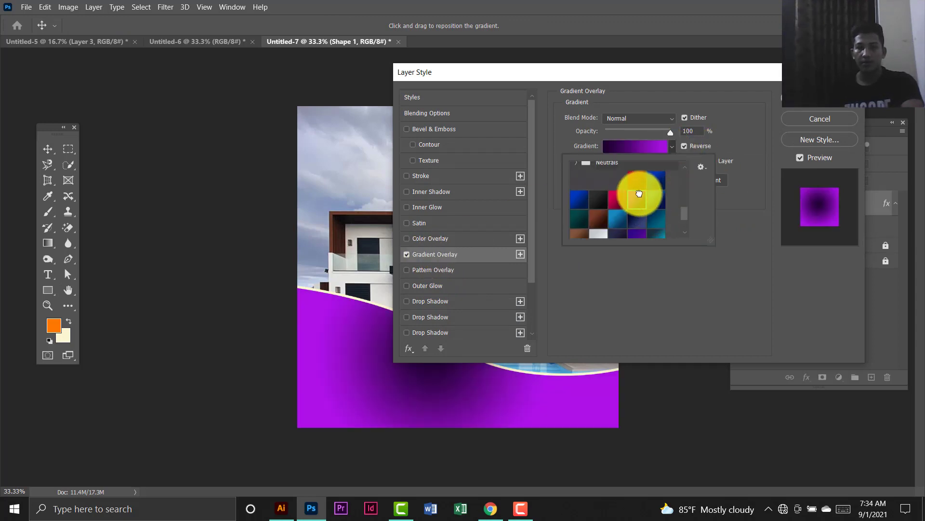
Swap the gradient's two color stops so dark purple sits at 0% and bright purple at 100%.
left_click(656, 146)
left_click(656, 145)
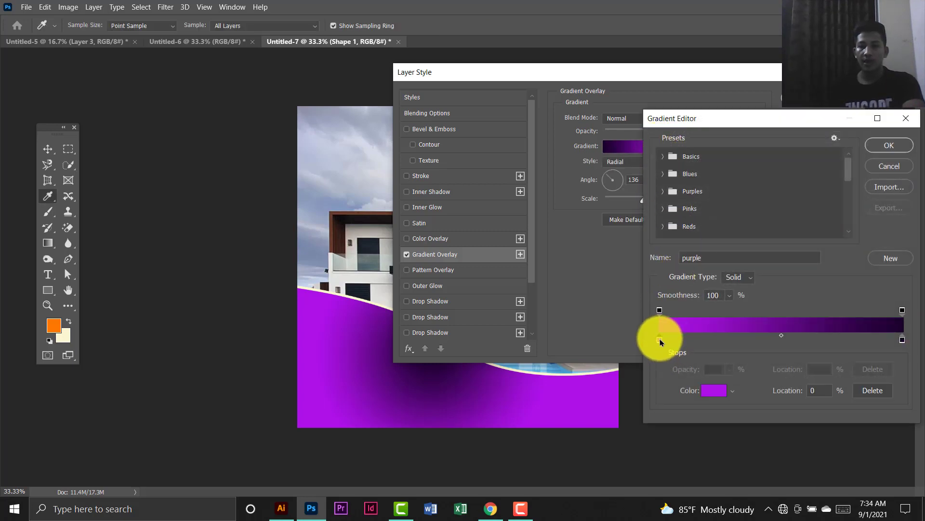
mouse_move(659, 340)
left_mouse_down()
mouse_move(849, 339)
mouse_move(659, 342)
left_mouse_up()
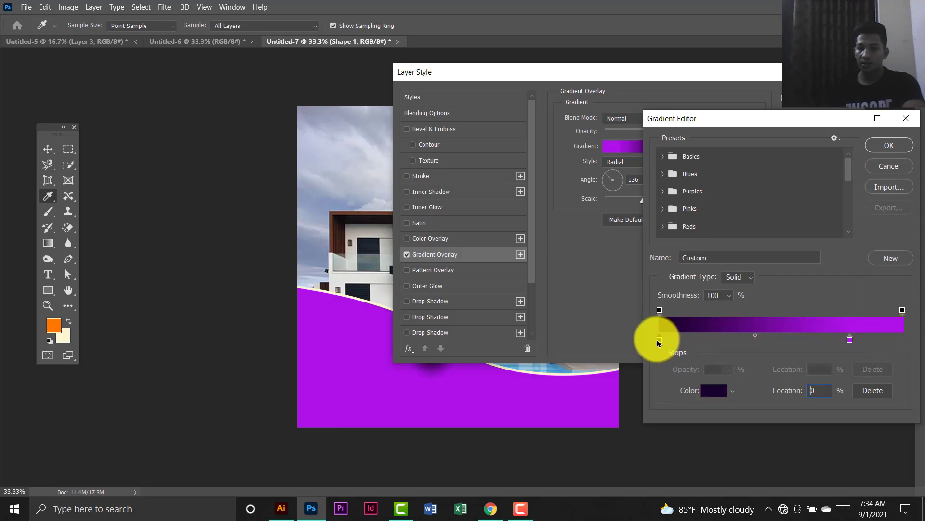
left_click_drag(850, 343, 904, 340)
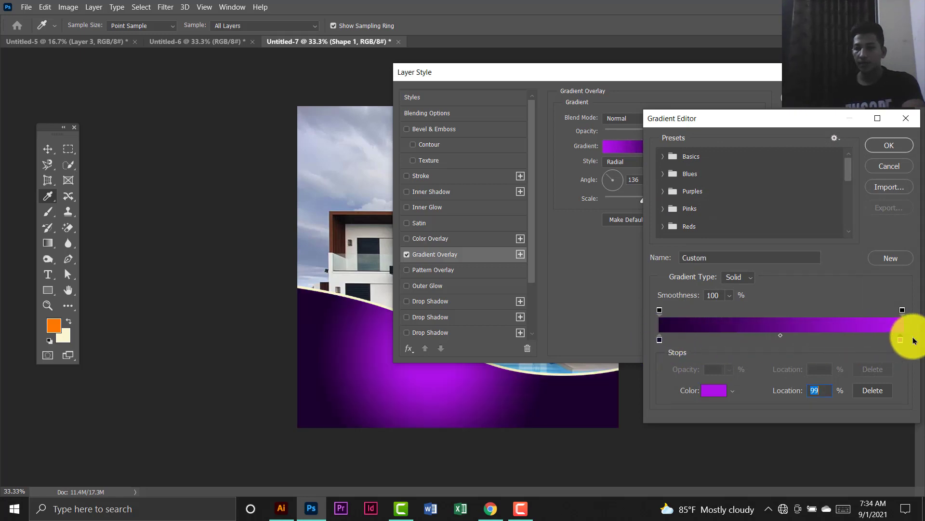
Check the hex color codes of the dark purple and bright purple gradient stops.
double_click(659, 340)
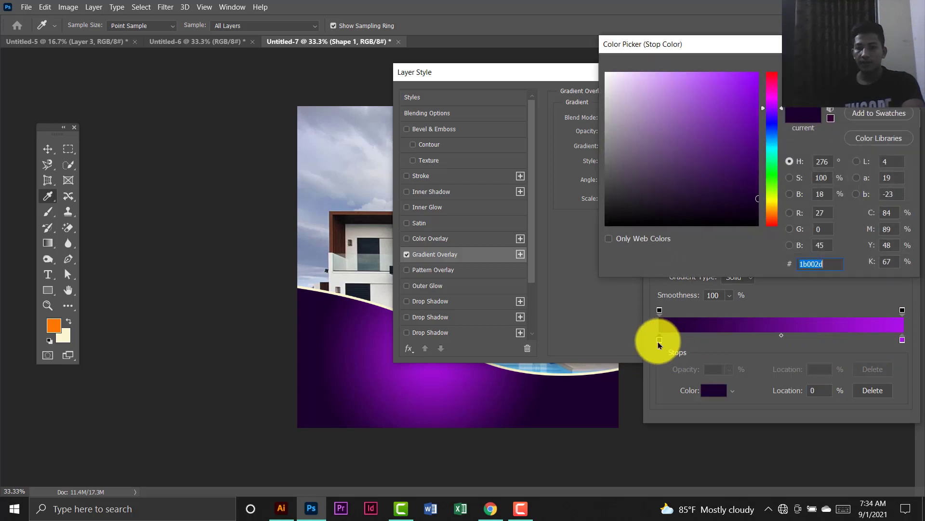
left_click(815, 263)
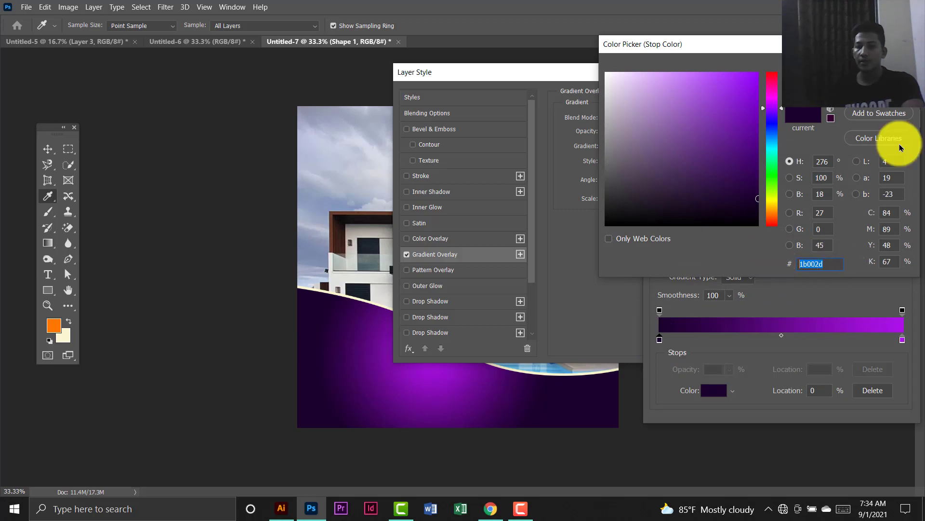
left_click(879, 62)
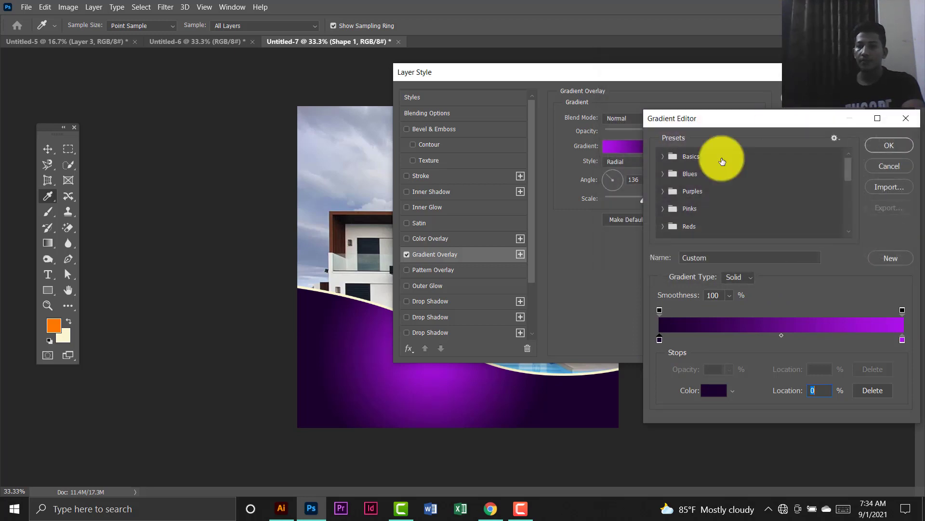
double_click(902, 340)
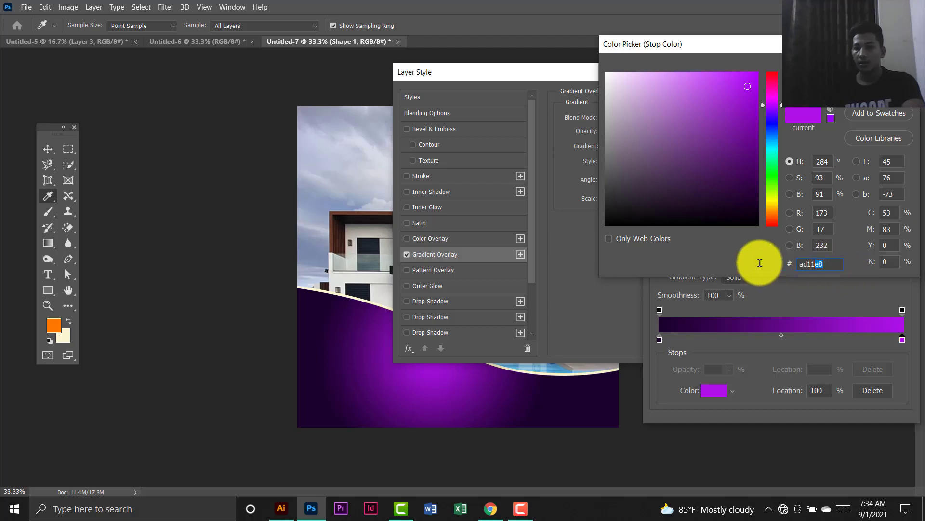
left_click_drag(812, 265, 799, 270)
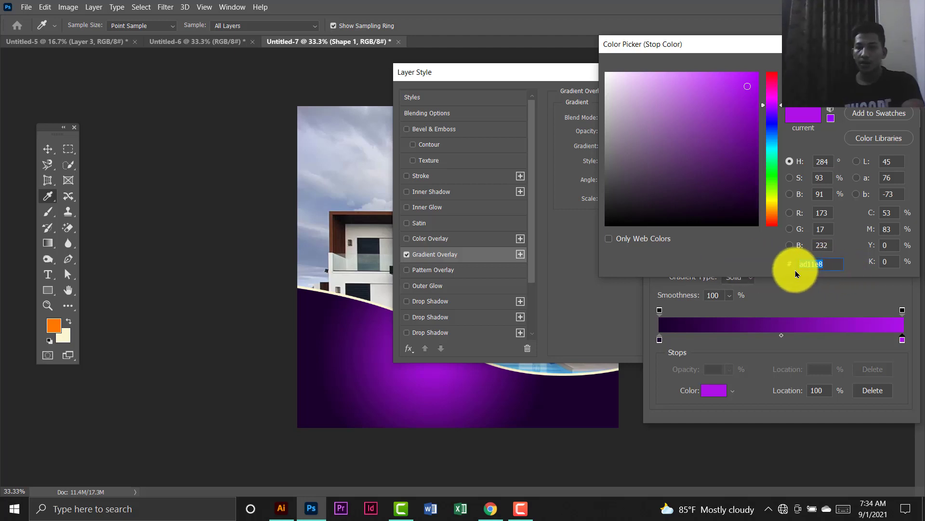
left_click(879, 63)
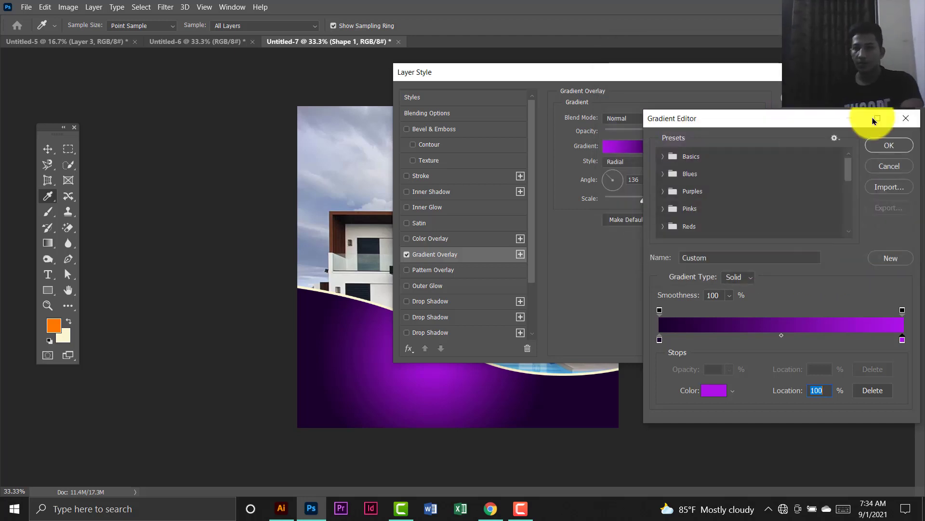
Shift the radial gradient's bright centre slightly right in the wave shape, set its scale to 111%, and apply the overlay.
left_click(882, 145)
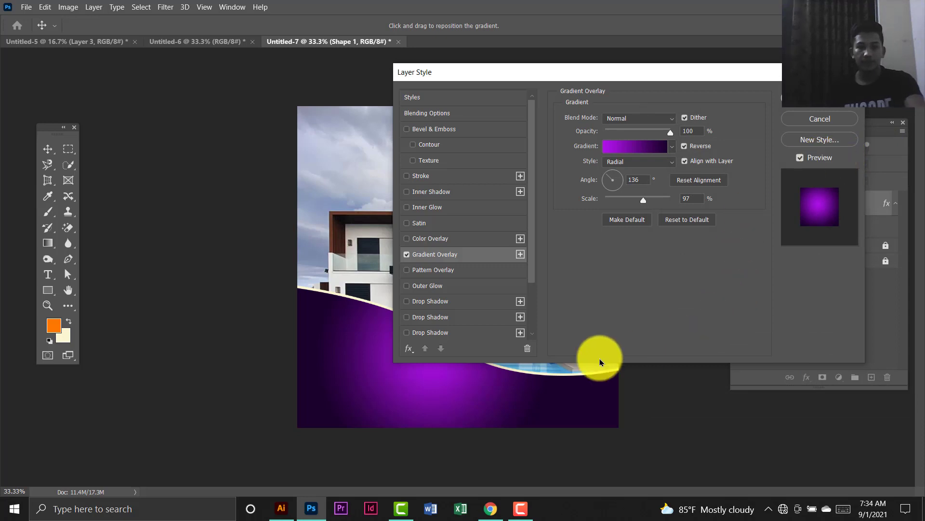
left_click_drag(392, 393, 413, 389)
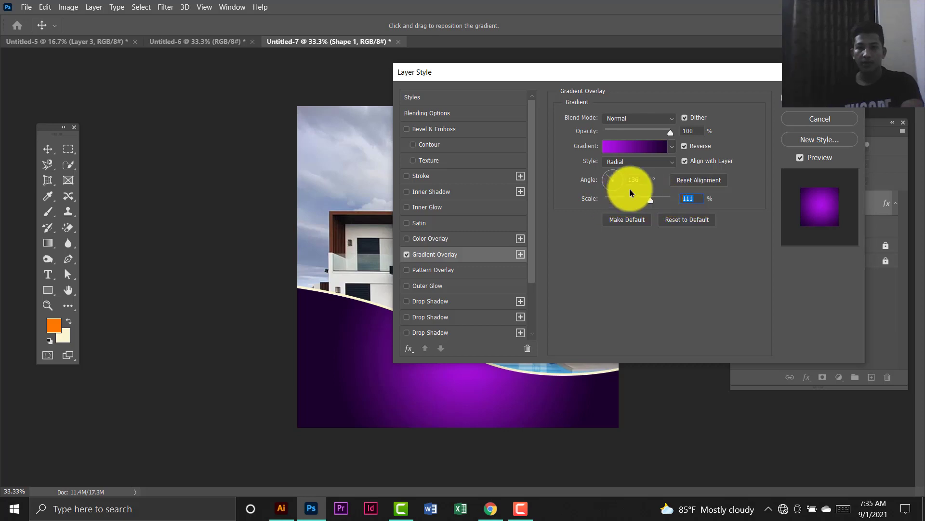
left_click(628, 161)
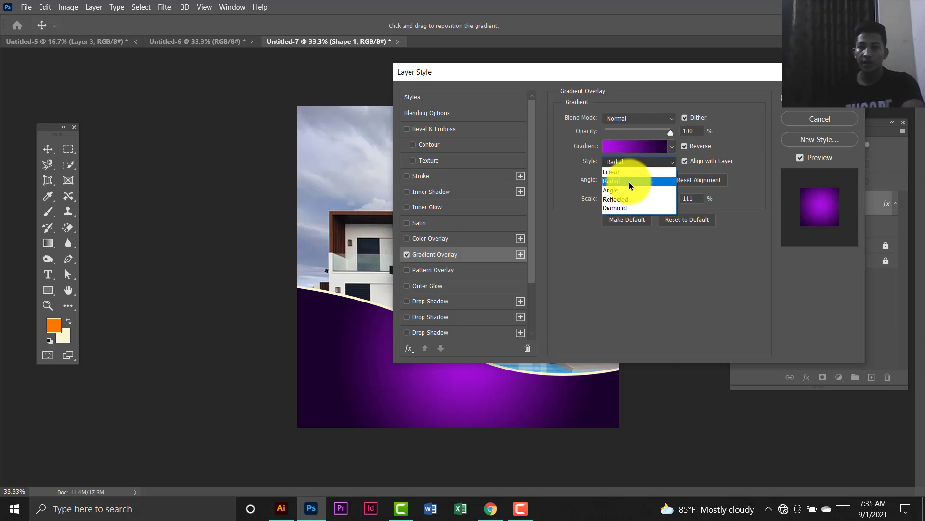
left_click(629, 185)
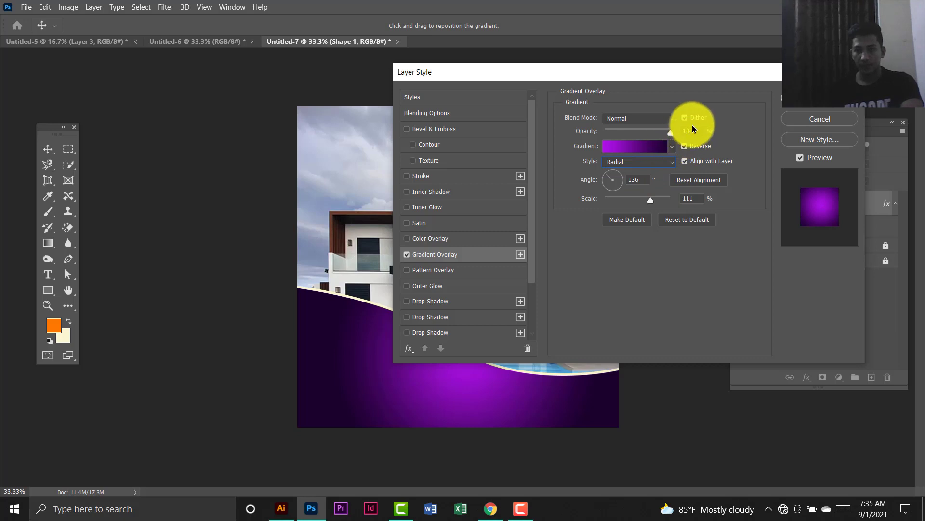
left_click_drag(695, 131, 668, 132)
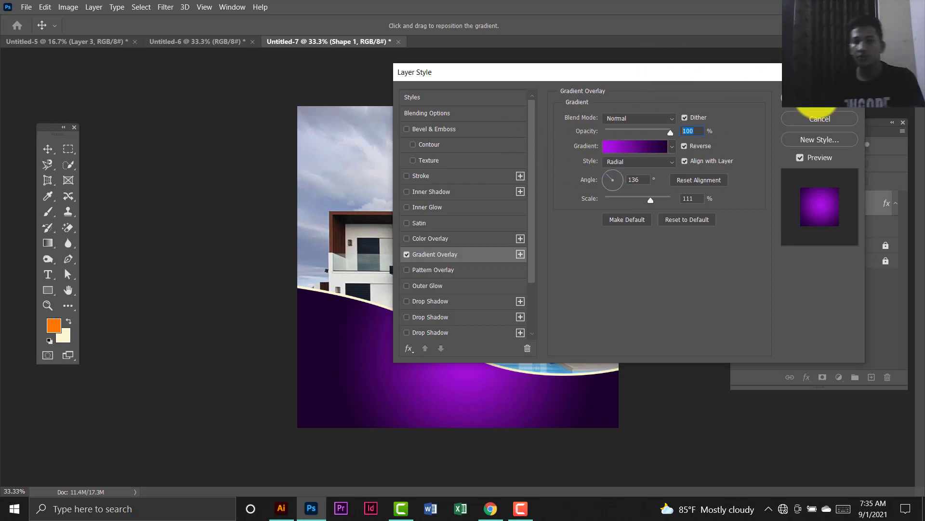
left_click(818, 99)
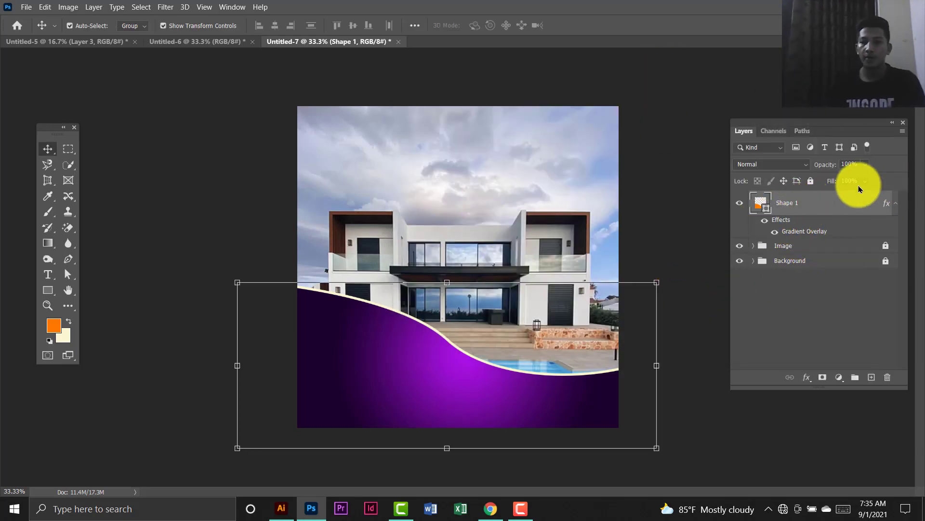
Duplicate the wave shape beneath the original and enlarge the copy to about 111% so its edge shows above the first wave.
key("ctrl+j")
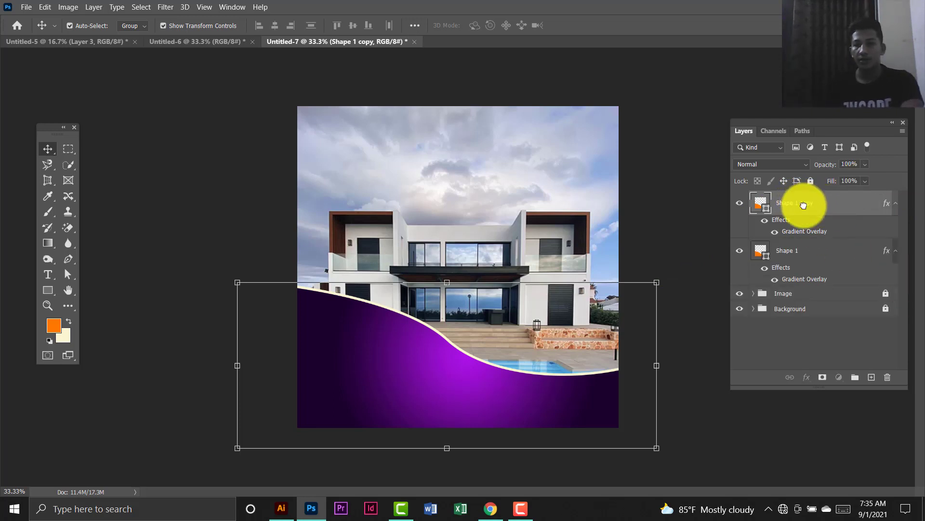
left_click_drag(803, 205, 810, 263)
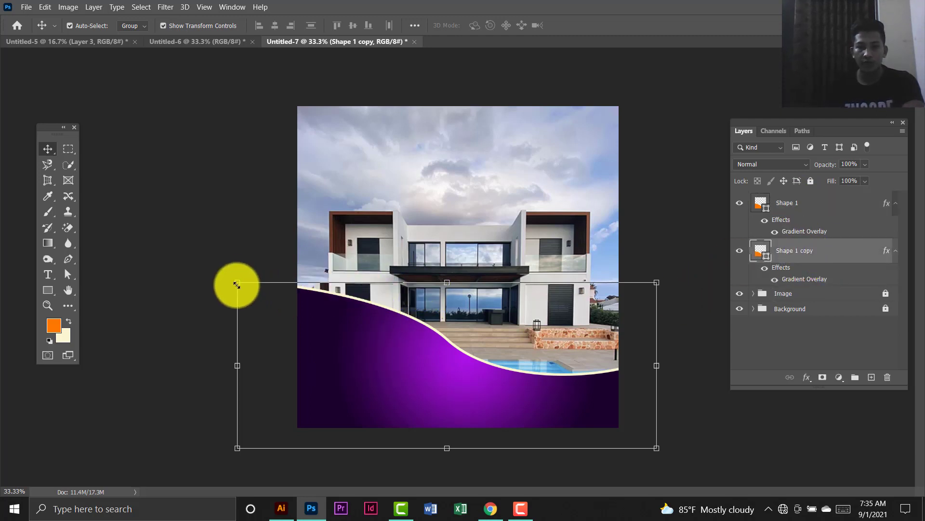
left_click_drag(237, 285, 204, 230)
left_click_drag(601, 369, 620, 367)
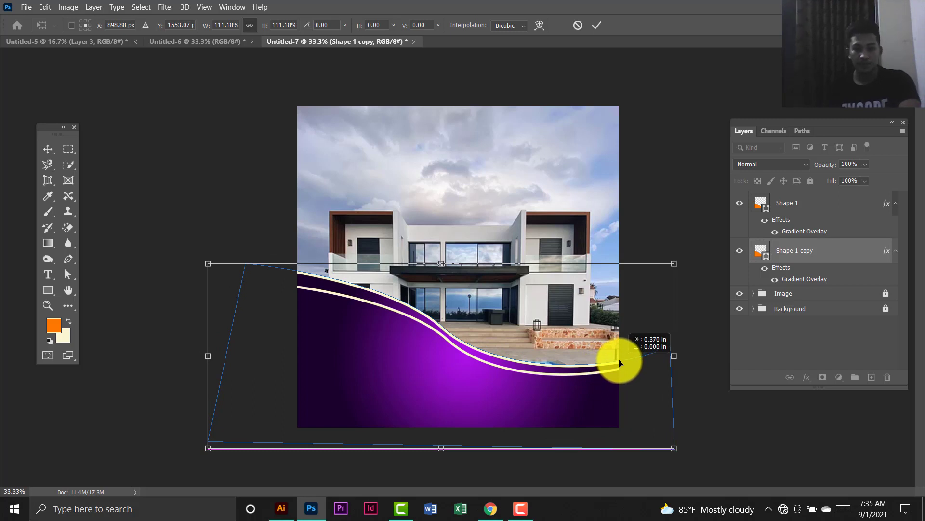
left_click_drag(620, 362, 622, 363)
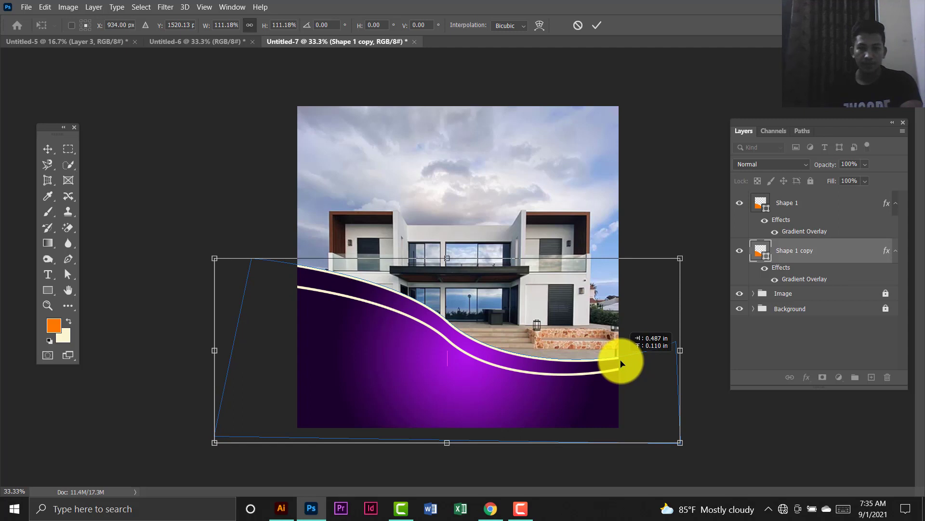
Rotate the wave copy by about -1.55° and nudge it down slightly to even out the band along the curve.
left_click_drag(698, 254, 688, 247)
left_click_drag(598, 369, 600, 373)
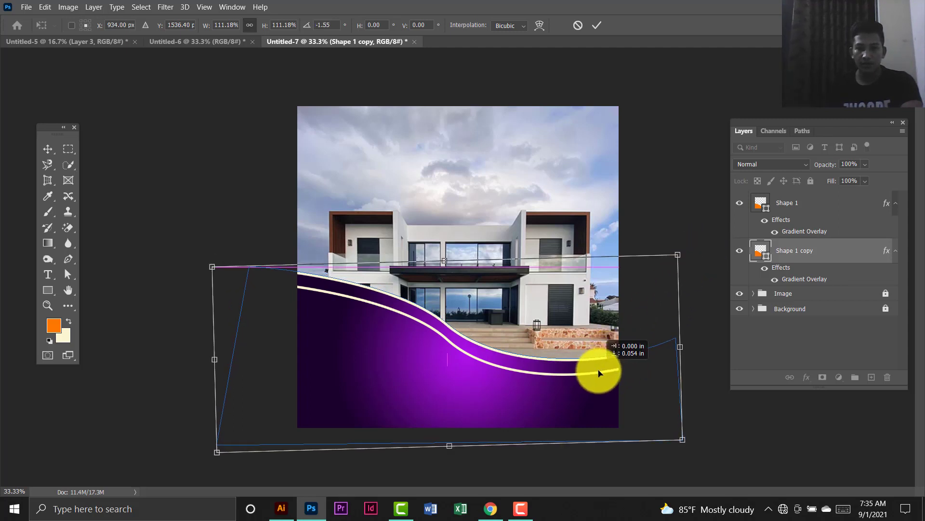
key("Return")
left_click(662, 202)
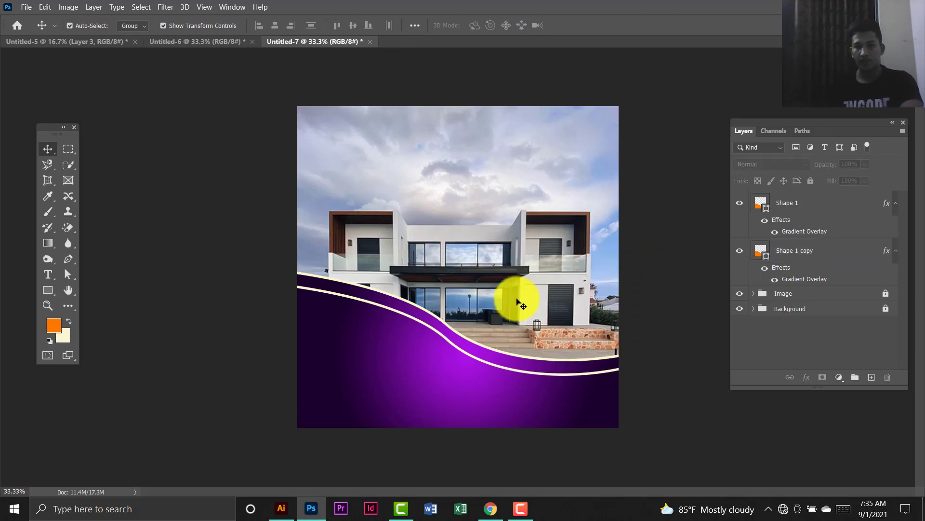
Fine-tune the wave copy's tilt and position with small rotations of about 1° so the band follows the original curve.
left_click_drag(534, 365, 533, 367)
key("ctrl+t")
left_click_drag(688, 261, 680, 276)
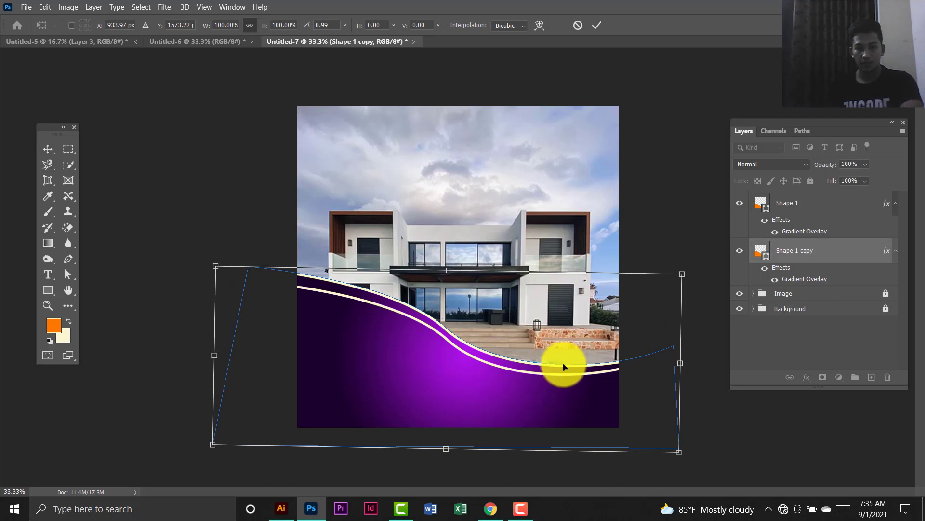
mouse_move(565, 367)
left_mouse_down()
mouse_move(555, 370)
mouse_move(562, 369)
left_mouse_up()
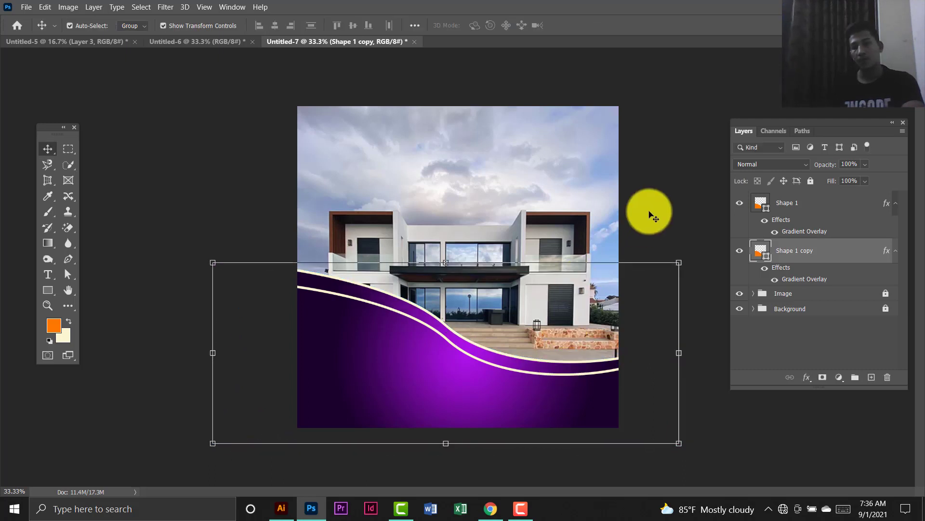
left_click_drag(681, 247, 677, 270)
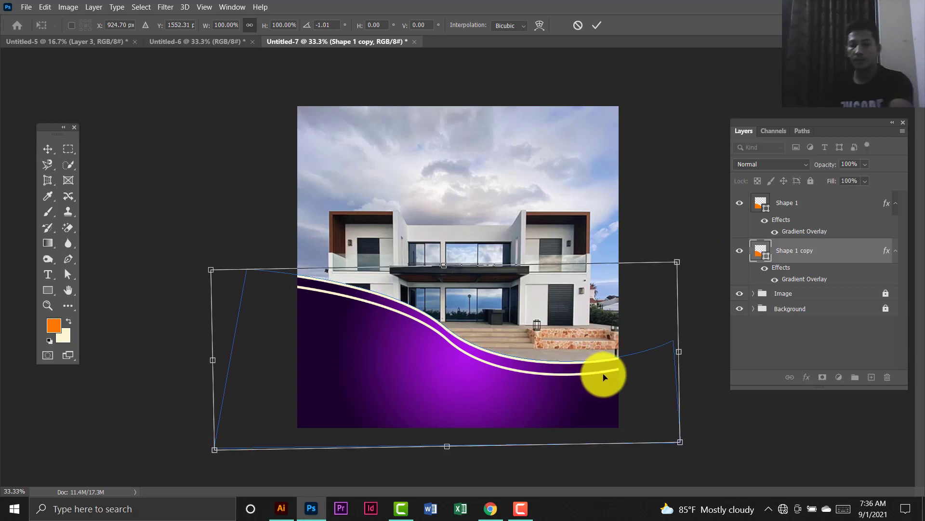
key("Return")
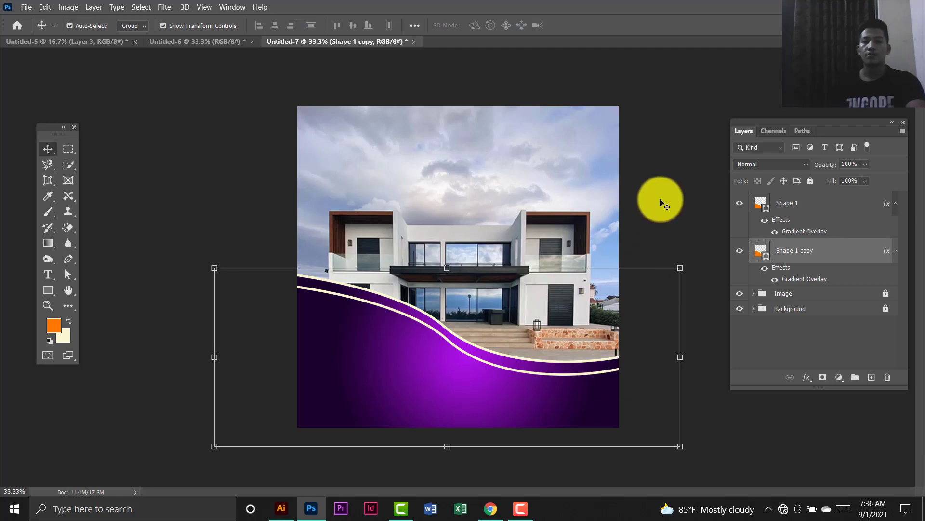
left_click(657, 201)
Group the two wave shape layers, name the group "Shapes" and lock it.
left_click(793, 199)
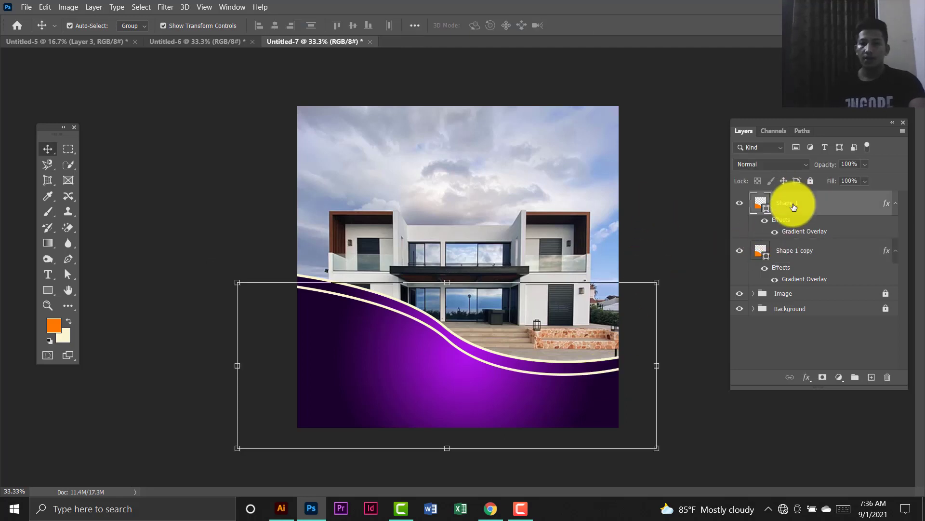
left_click(810, 251, "shift")
key("ctrl+g")
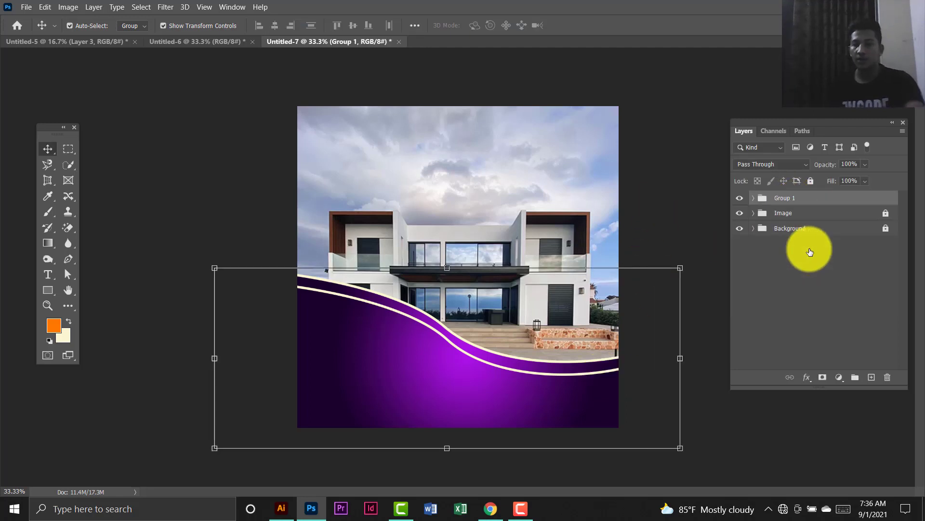
double_click(784, 199)
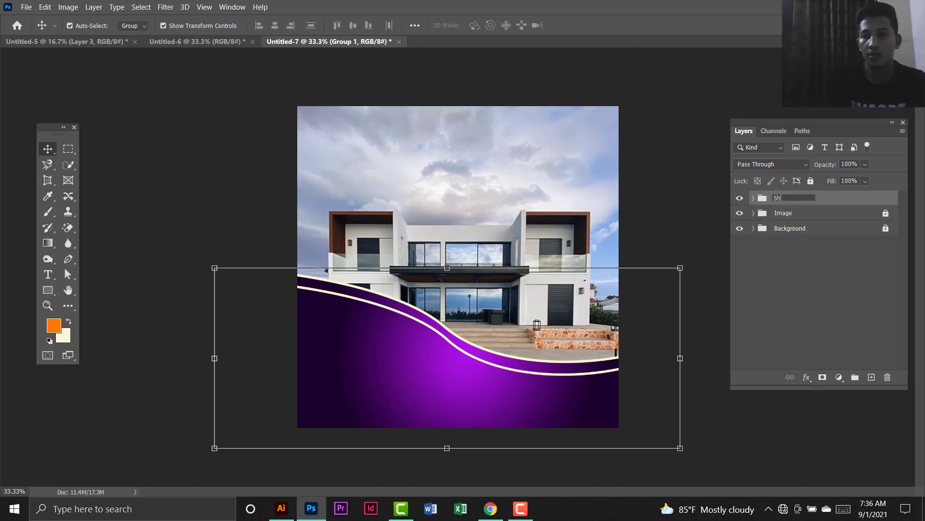
left_click(811, 180)
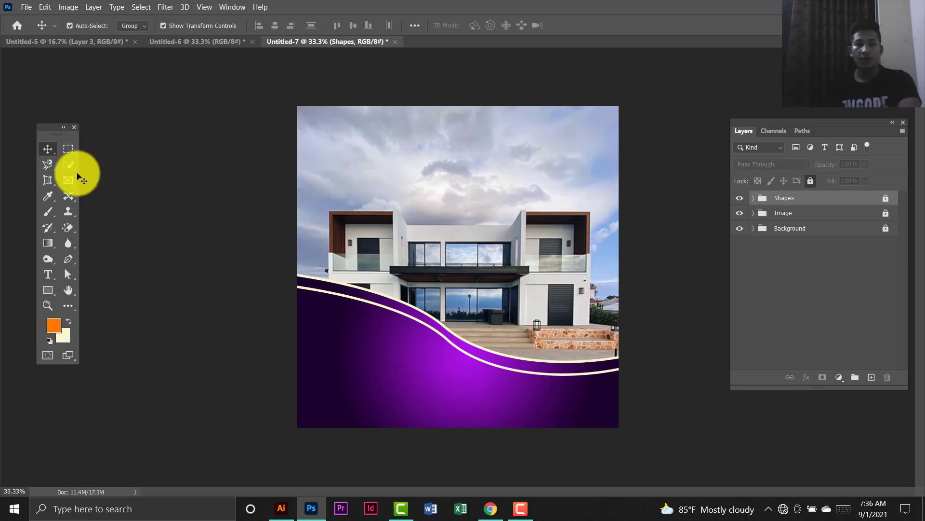
Draw a curved orange Pen shape about 1244 × 596 px over the canvas's top-left corner, with a 15 px cream stroke.
left_click(68, 260)
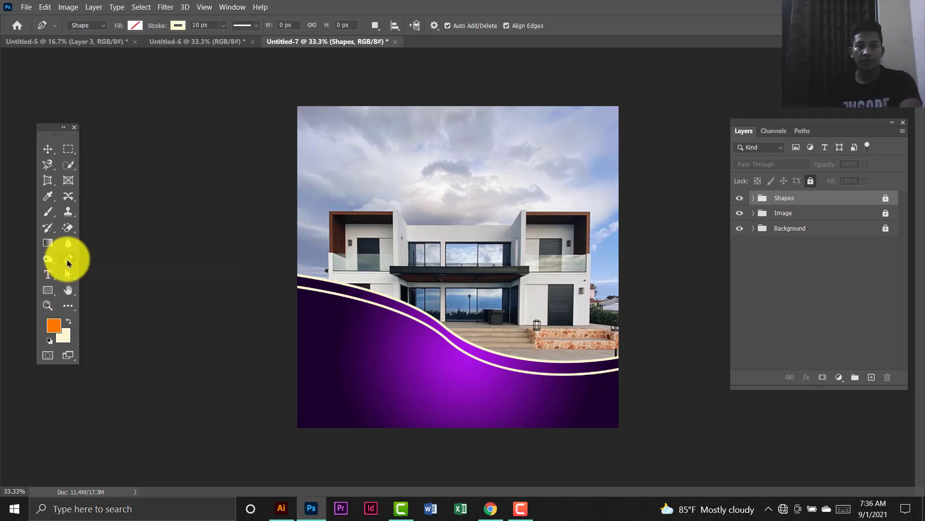
left_click(212, 24)
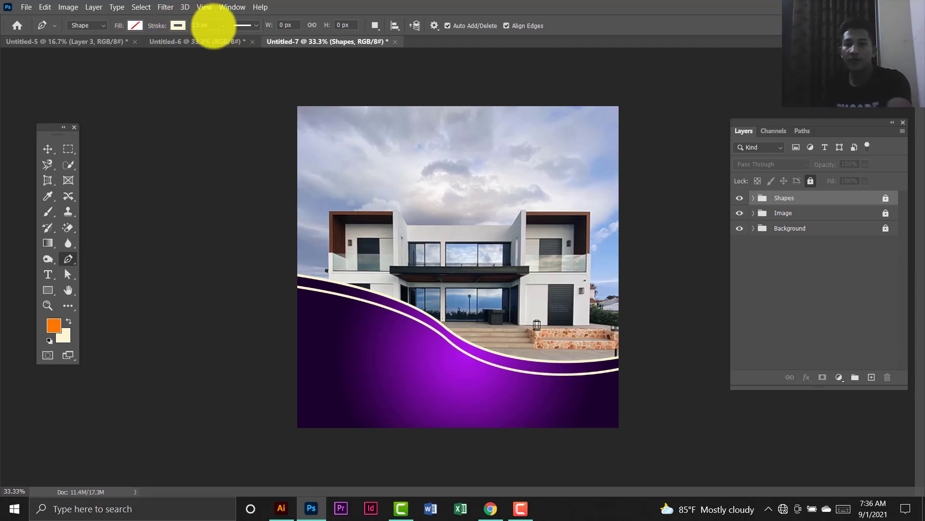
left_click(134, 28)
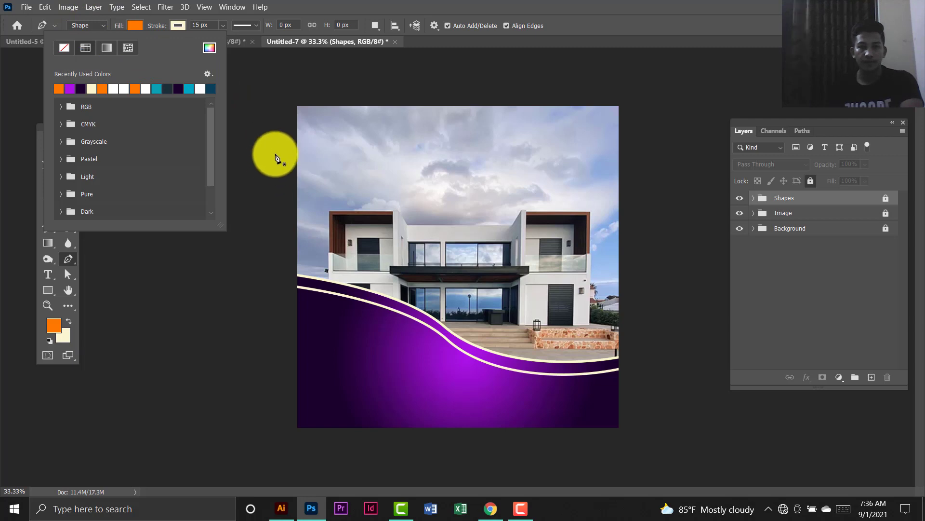
left_click_drag(275, 153, 287, 146)
left_click_drag(426, 104, 531, 21)
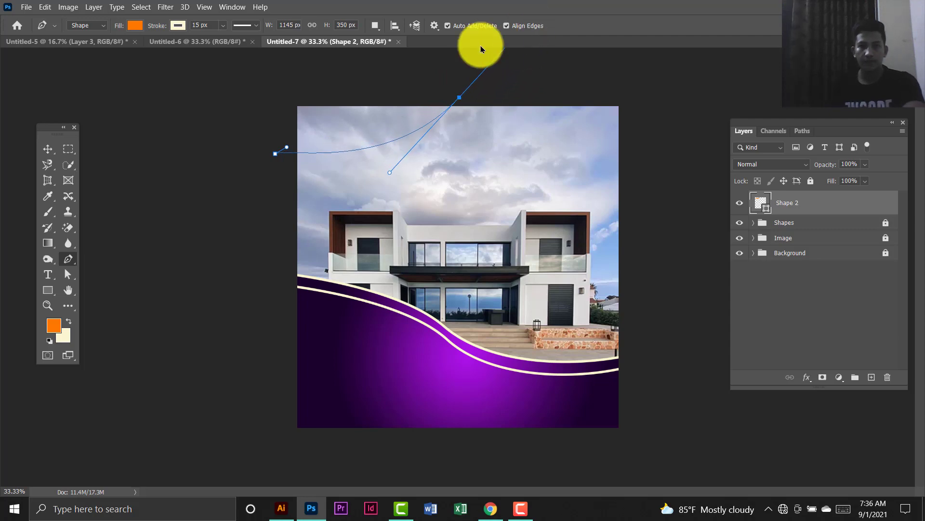
left_click(285, 77)
left_click_drag(286, 151, 277, 160)
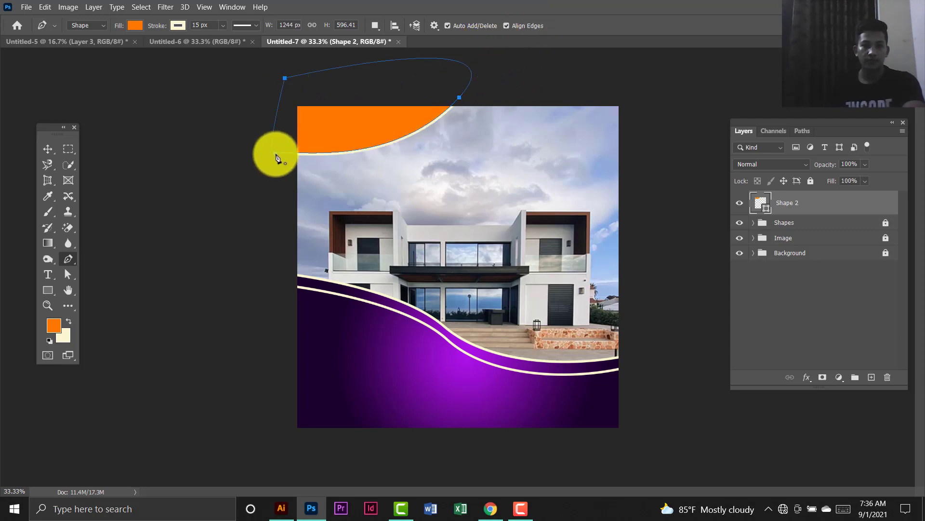
left_click(44, 149)
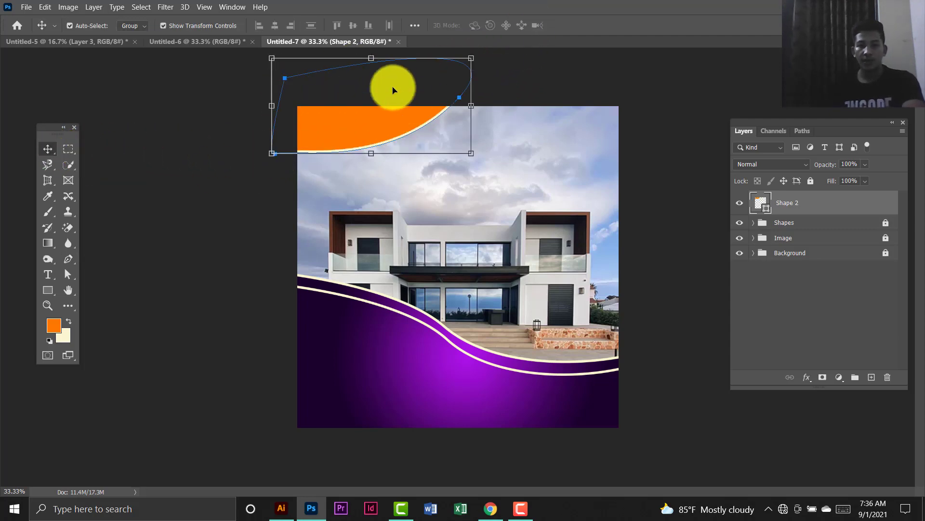
Apply the reversed purple radial Gradient Overlay at 111% scale to the curved corner shape.
double_click(873, 207)
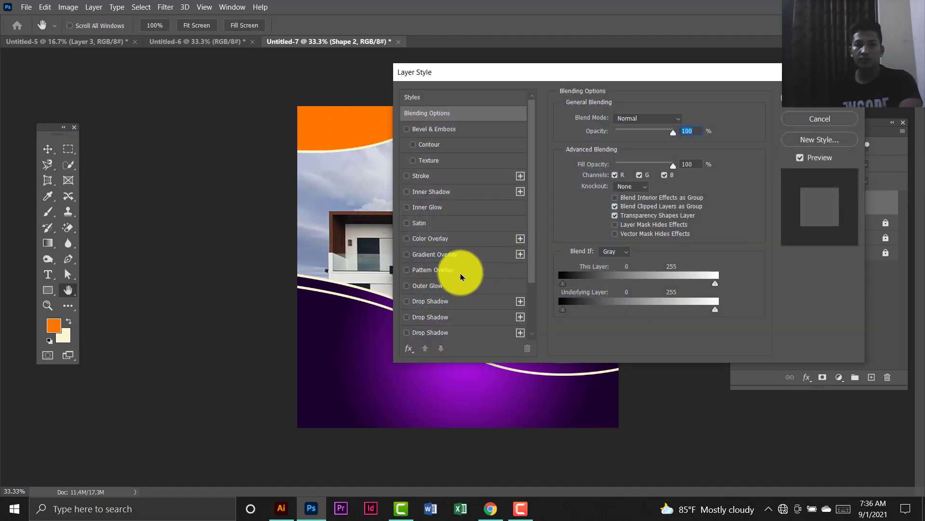
left_click(437, 254)
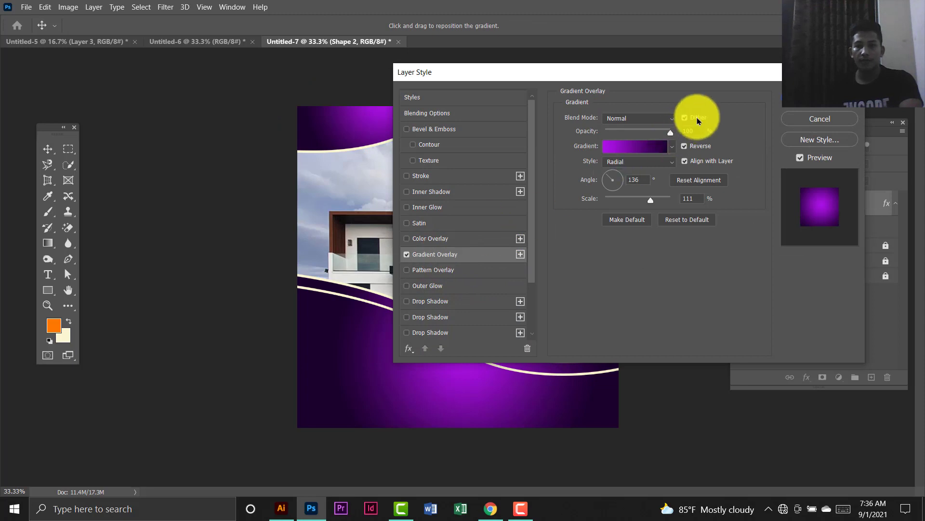
left_click(653, 149)
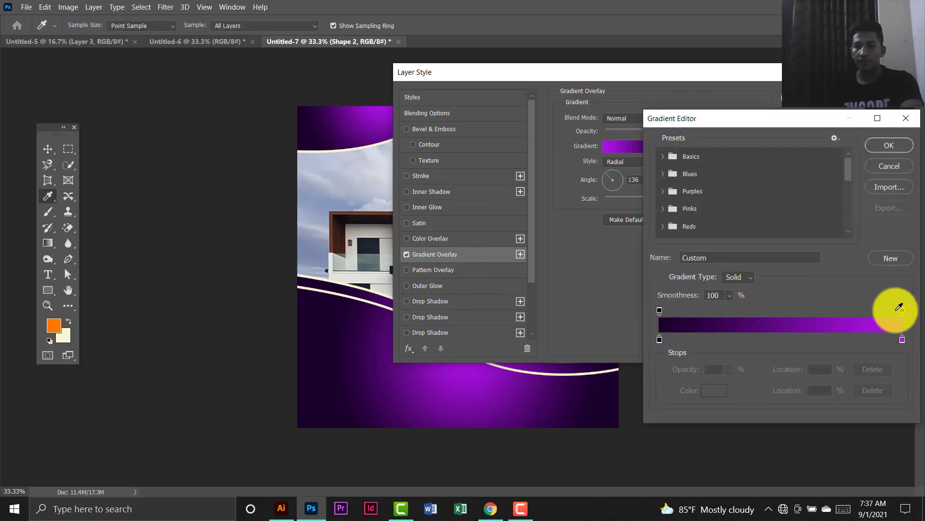
left_click(888, 146)
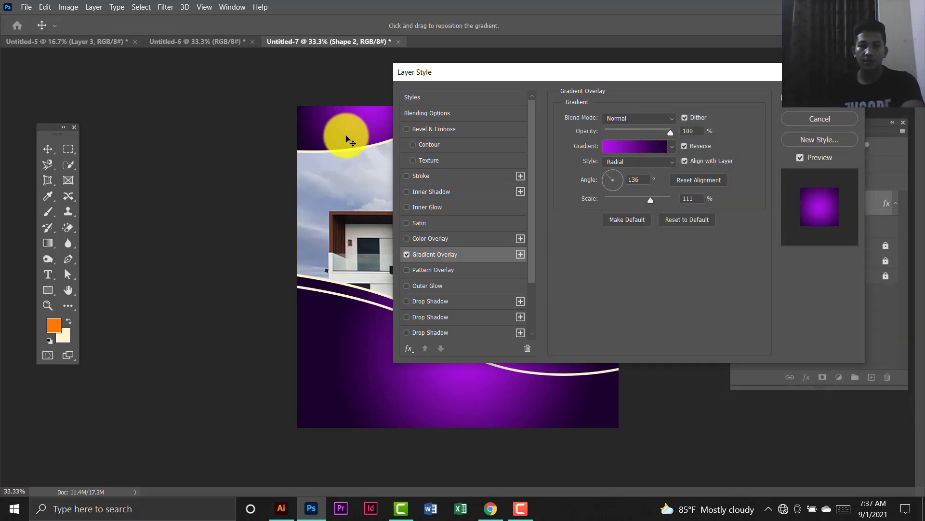
left_click(820, 98)
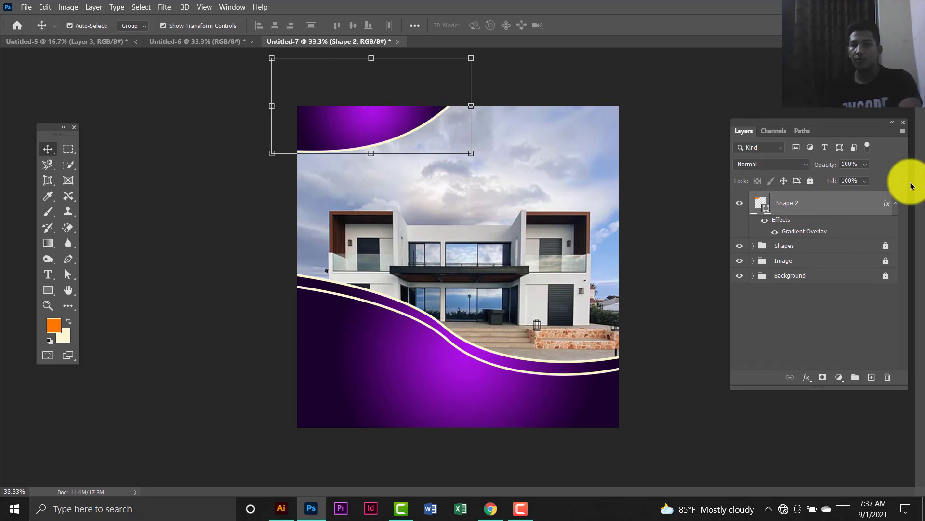
Duplicate the curved corner shape beneath the original and enlarge the copy to about 107.8% to form a second outlined band.
key("ctrl+j")
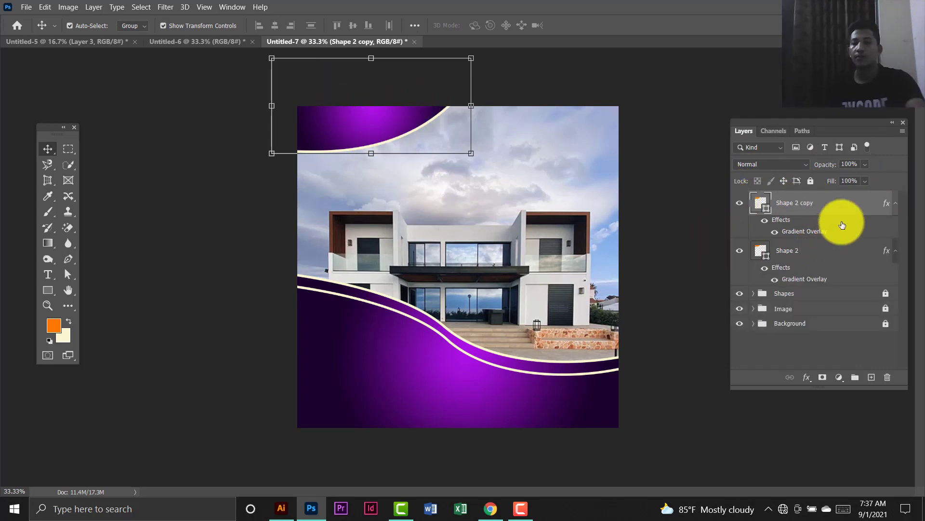
left_click_drag(826, 206, 809, 260)
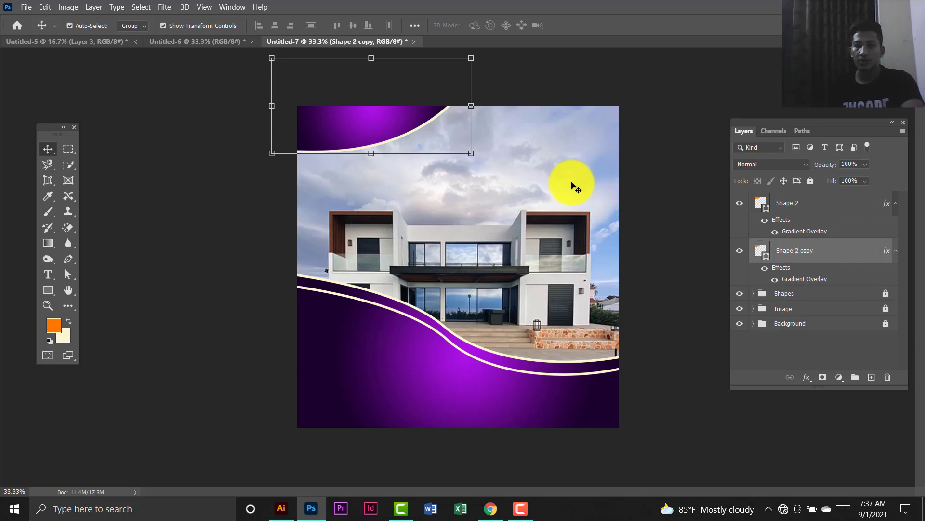
left_click_drag(475, 161, 485, 171)
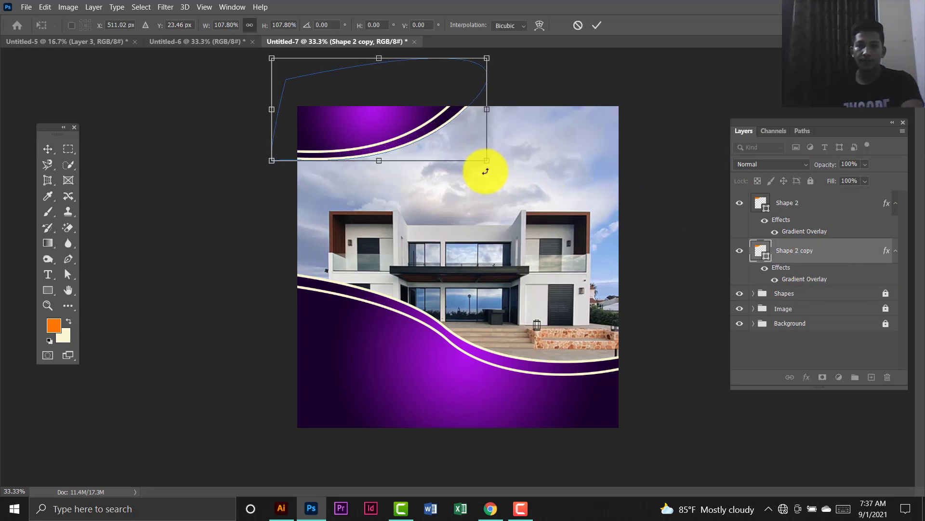
double_click(384, 113)
left_click(631, 82)
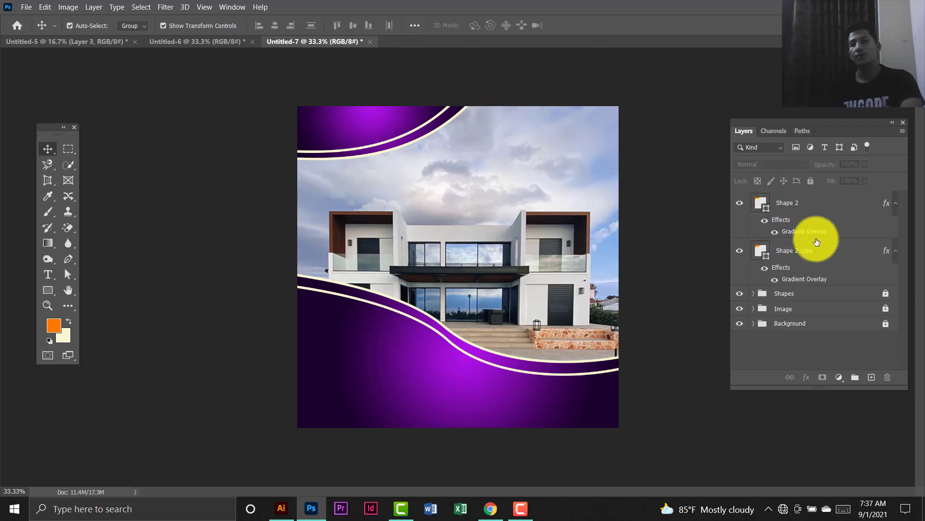
left_click(820, 261)
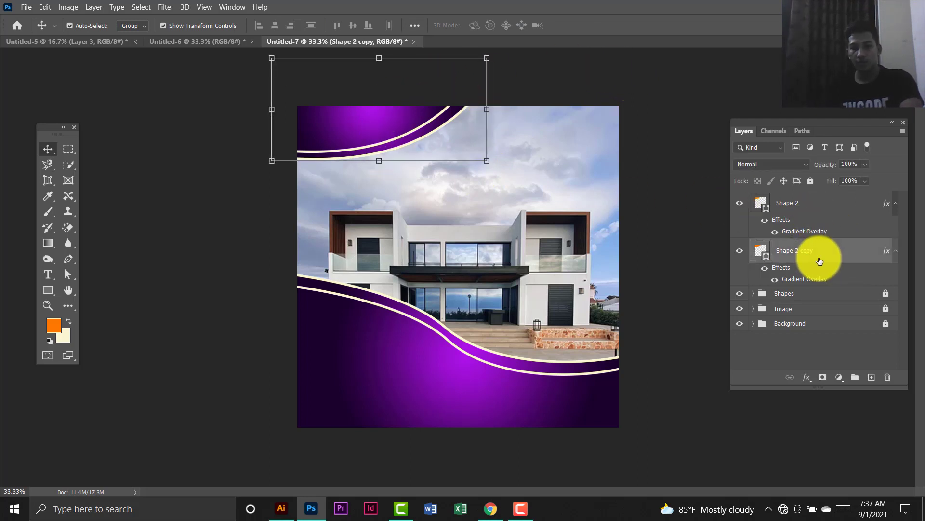
double_click(767, 260)
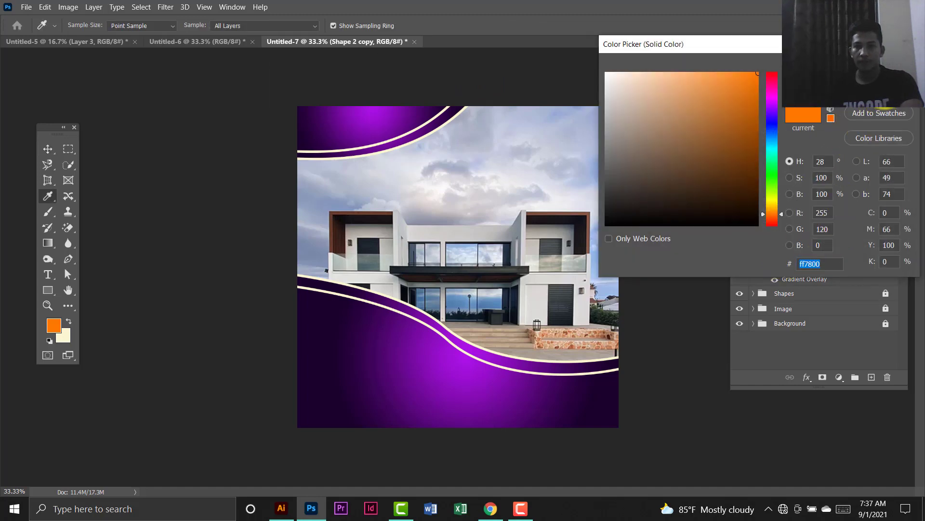
left_click(885, 88)
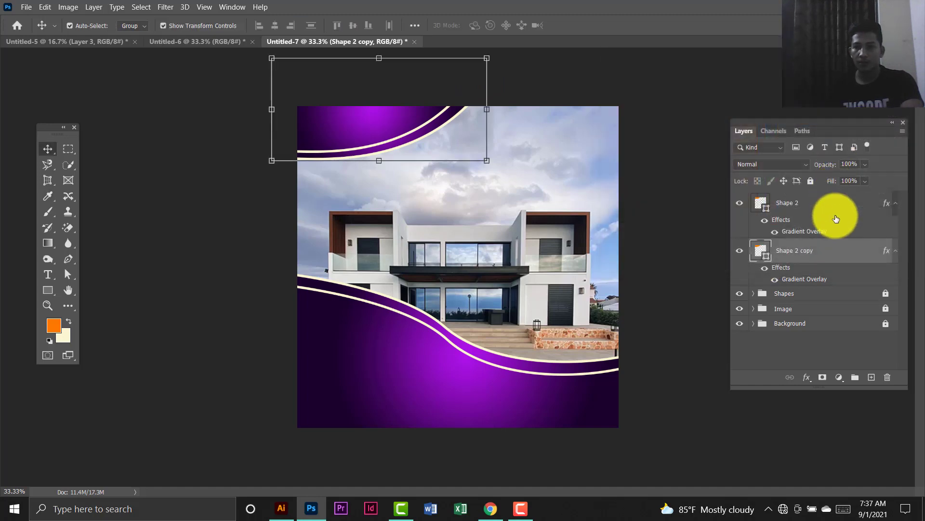
Reverse the color stops in the Shape 2 copy layer's Gradient Overlay, putting bright purple at 0% and dark purple at 100%.
double_click(819, 280)
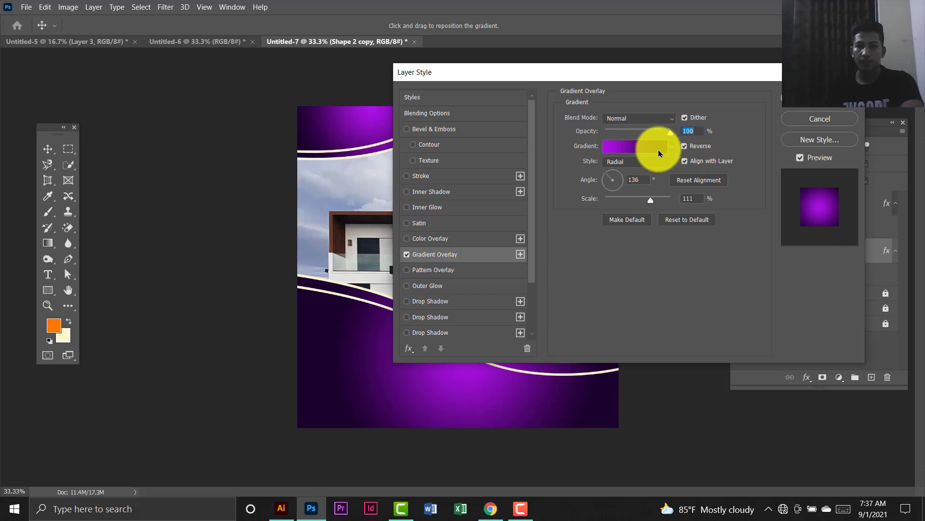
left_click(659, 153)
left_click_drag(660, 340, 804, 344)
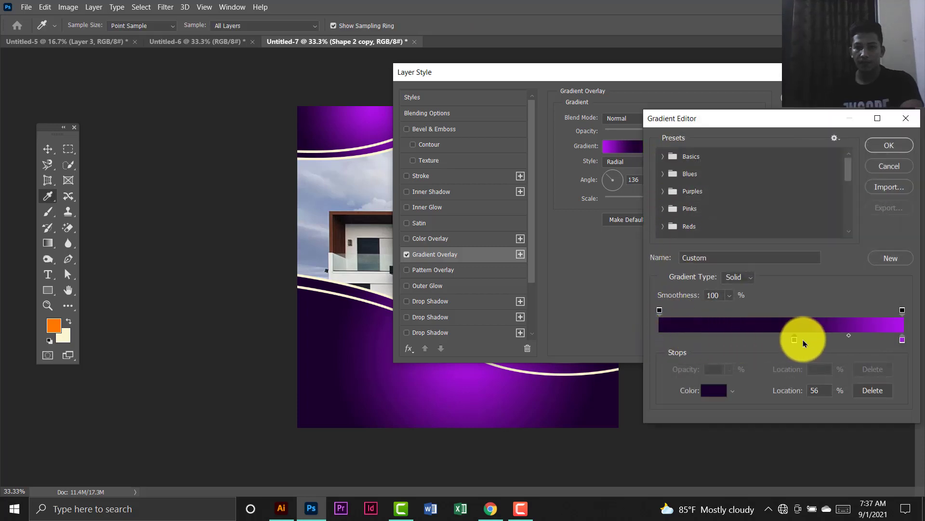
left_click_drag(903, 339, 653, 337)
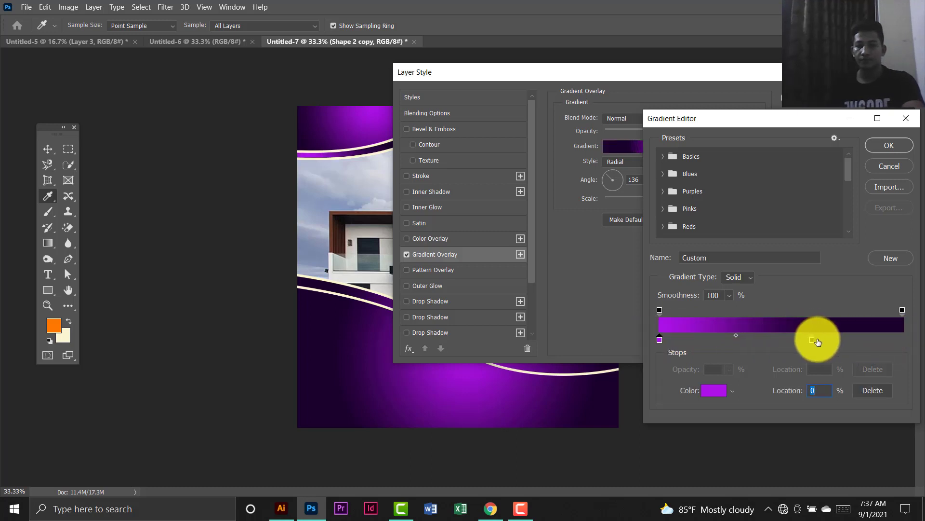
left_click_drag(818, 341, 905, 332)
left_click(897, 145)
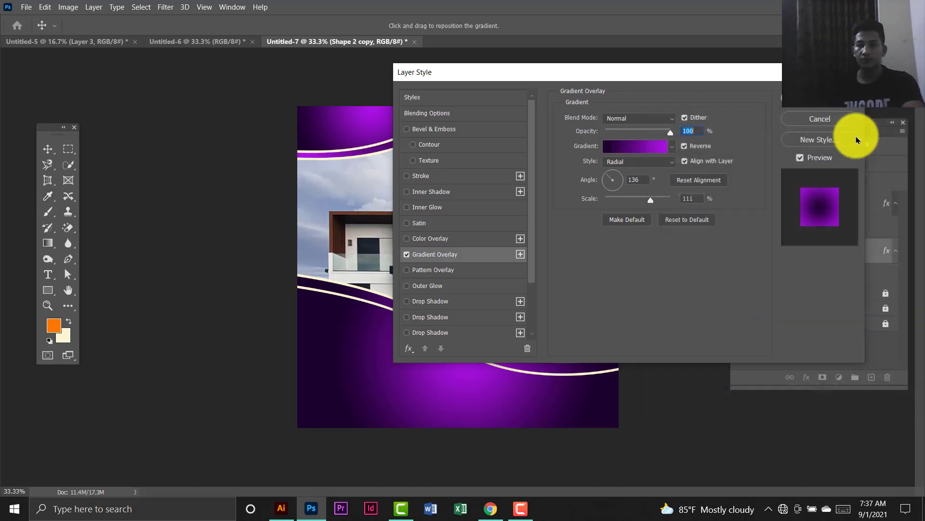
left_click(822, 97)
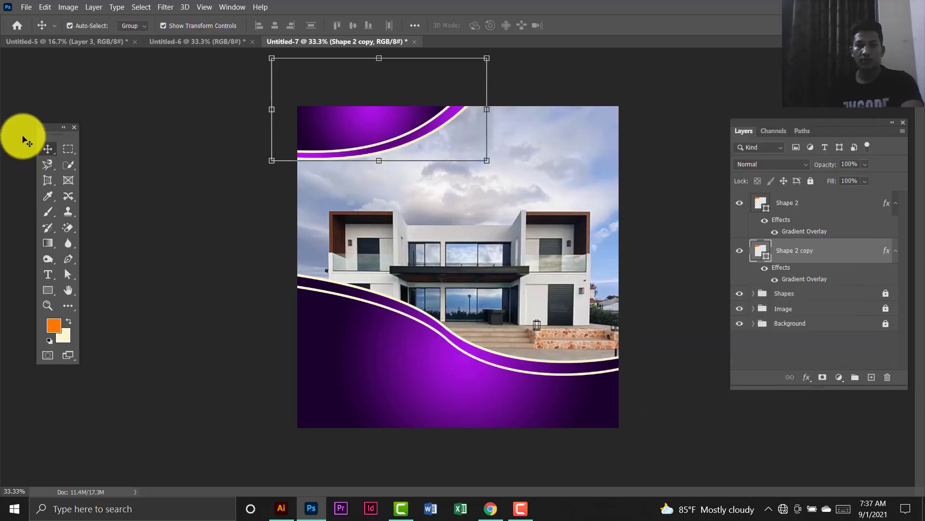
left_click(121, 198)
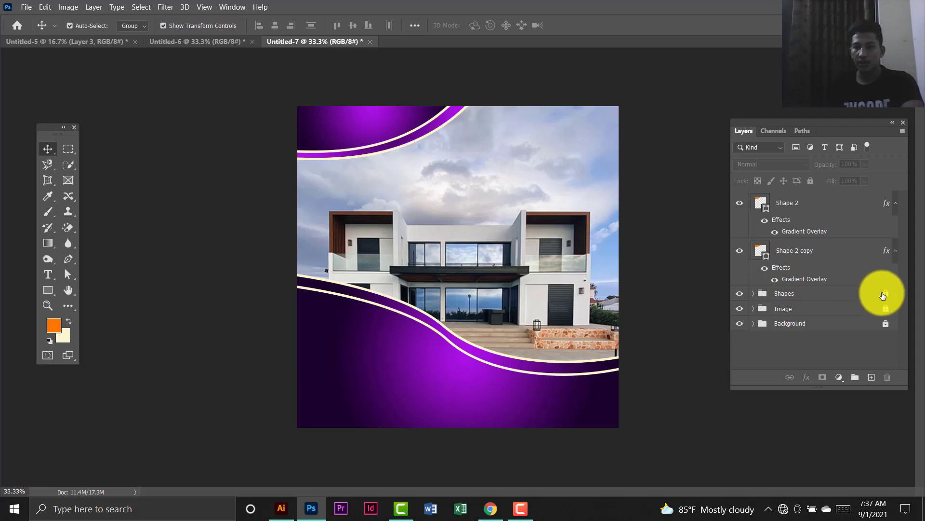
Unlock the "Shapes" group and ungroup it to release the two wave shape layers.
left_click(853, 293, "ctrl")
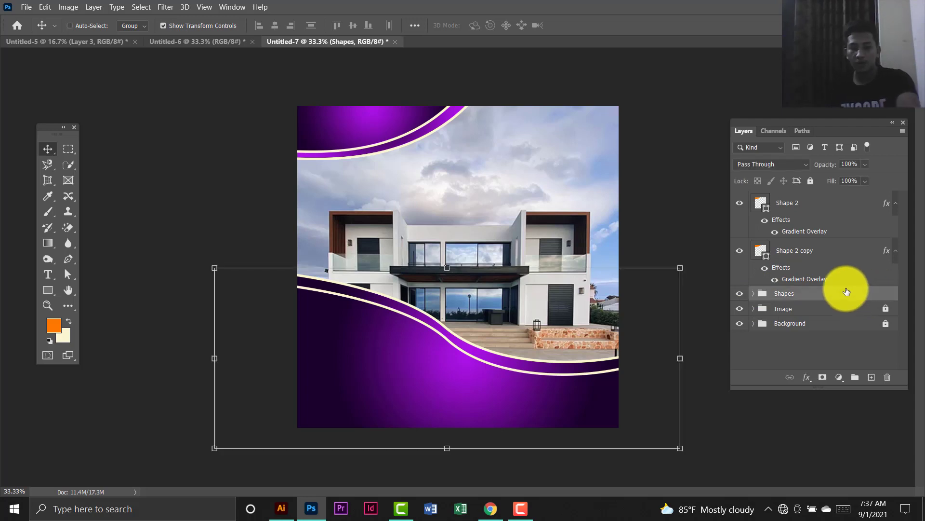
key("ctrl+shift+g")
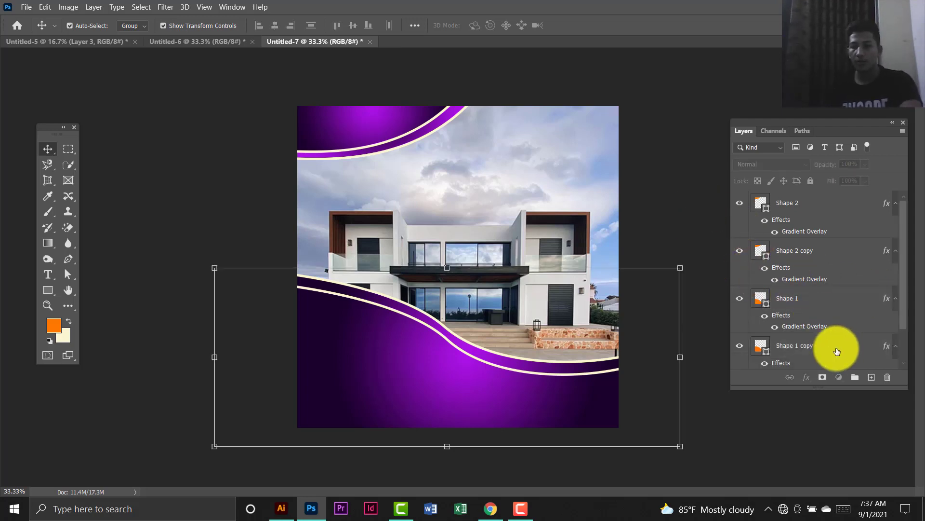
Swap the color stops in the Shape 1 copy layer's Gradient Overlay, with bright purple at 0% and dark purple at 100%.
left_click(837, 351)
scroll(837, 347, "down", 1)
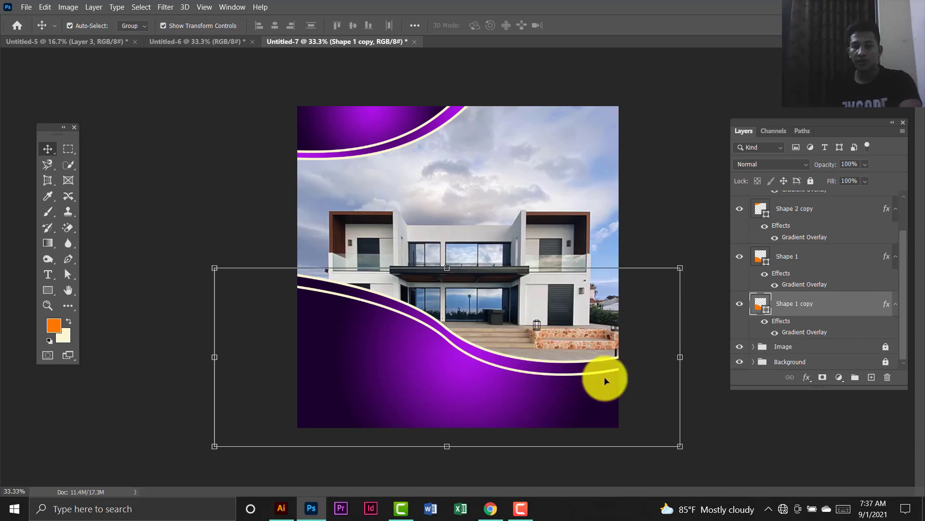
double_click(812, 337)
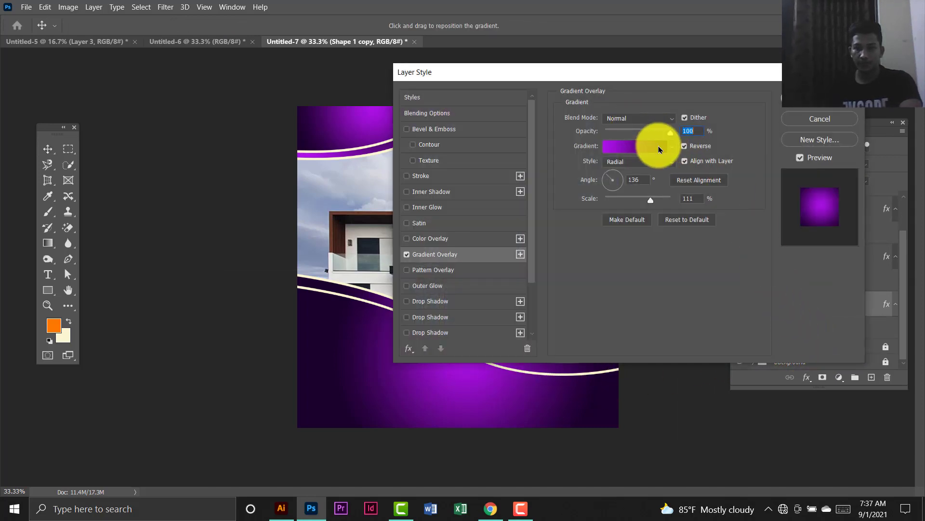
left_click(646, 147)
left_click_drag(690, 339, 814, 341)
left_click_drag(902, 340, 642, 338)
left_click_drag(812, 340, 902, 339)
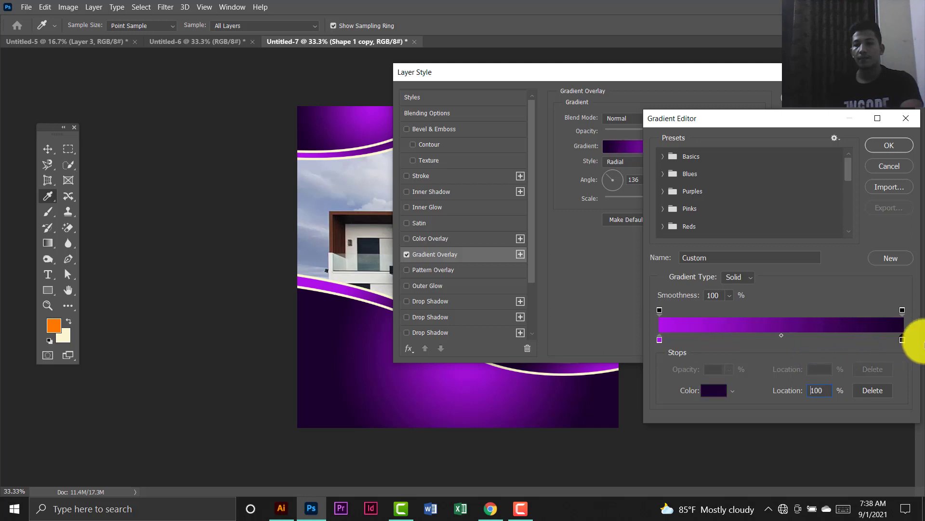
left_click(889, 145)
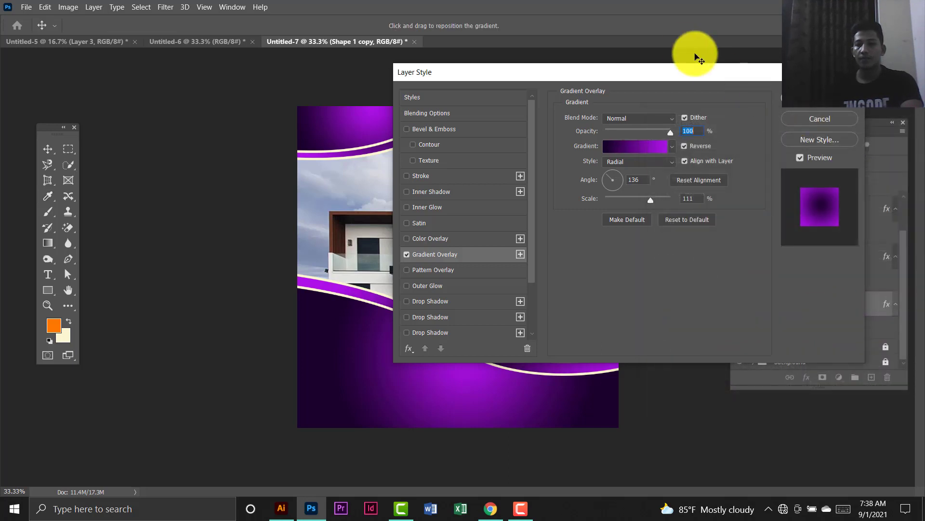
left_click_drag(683, 76, 780, 65)
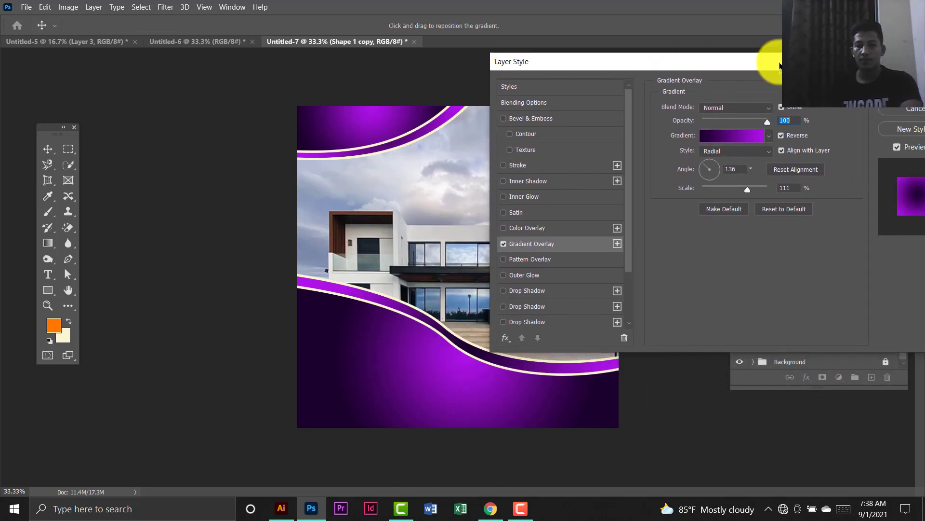
left_click(909, 90)
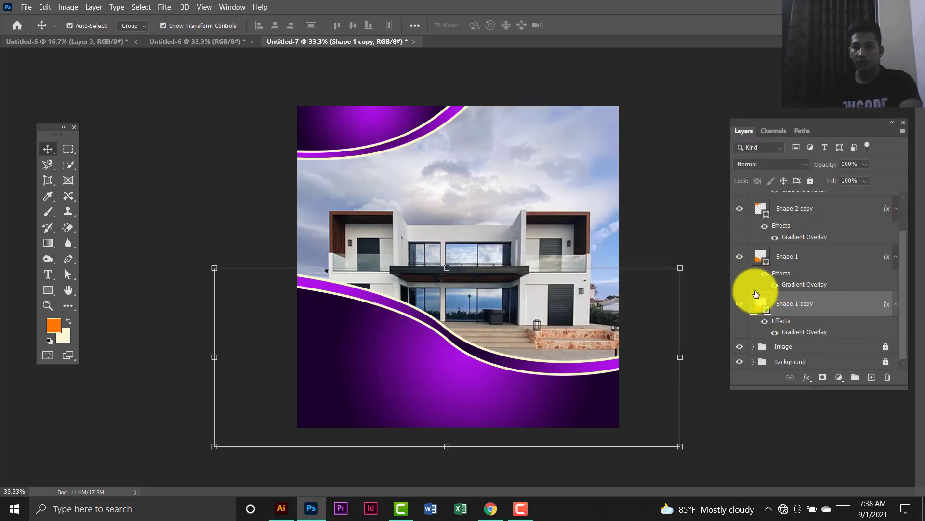
Group all four wave and corner shape layers, name the group "shapes" and lock it.
scroll(772, 280, "up", 1)
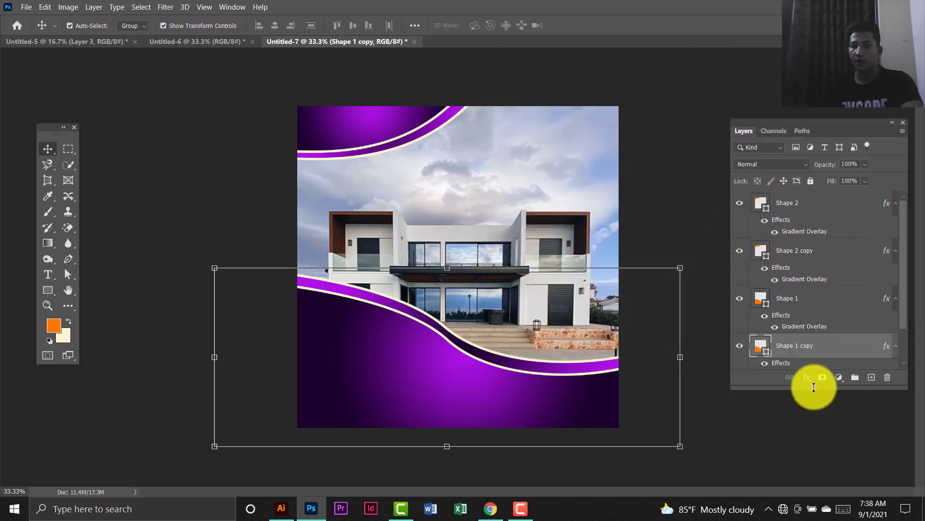
scroll(814, 390, "down", 2)
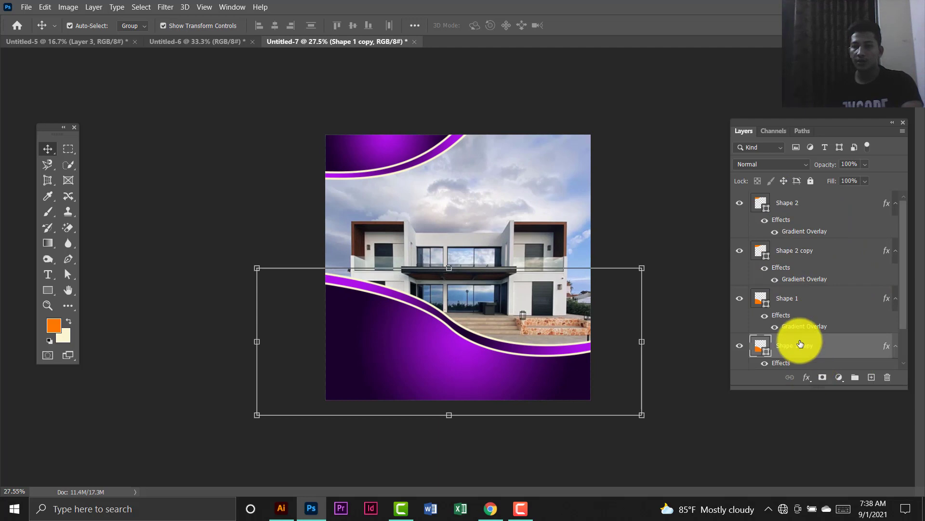
left_click(804, 209, "shift")
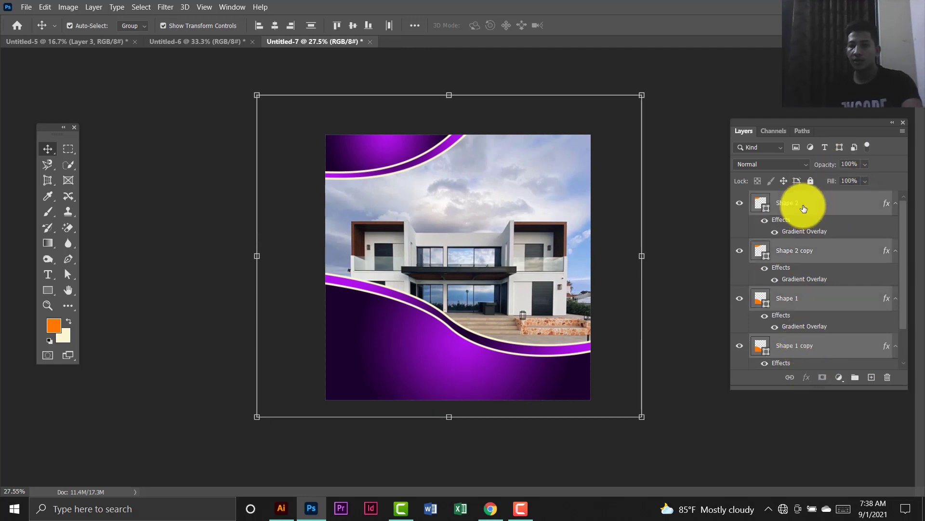
key("ctrl+g")
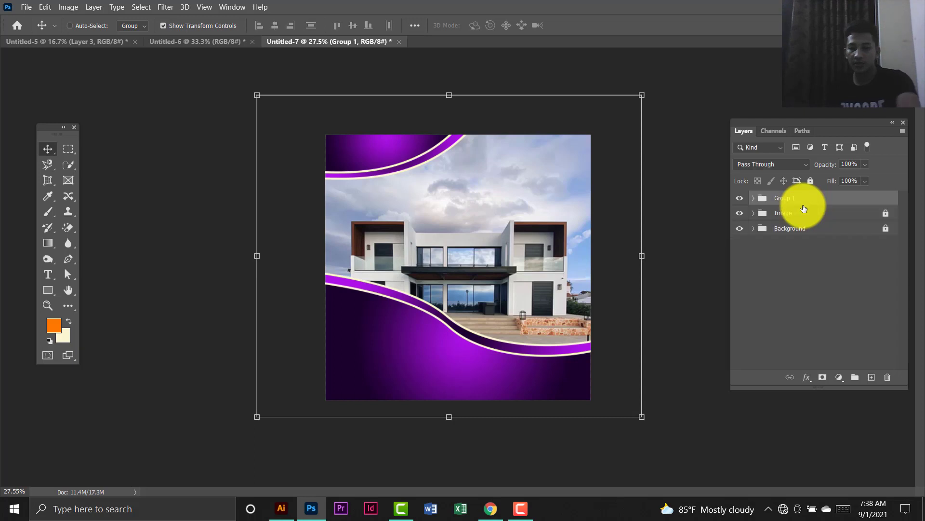
double_click(791, 199)
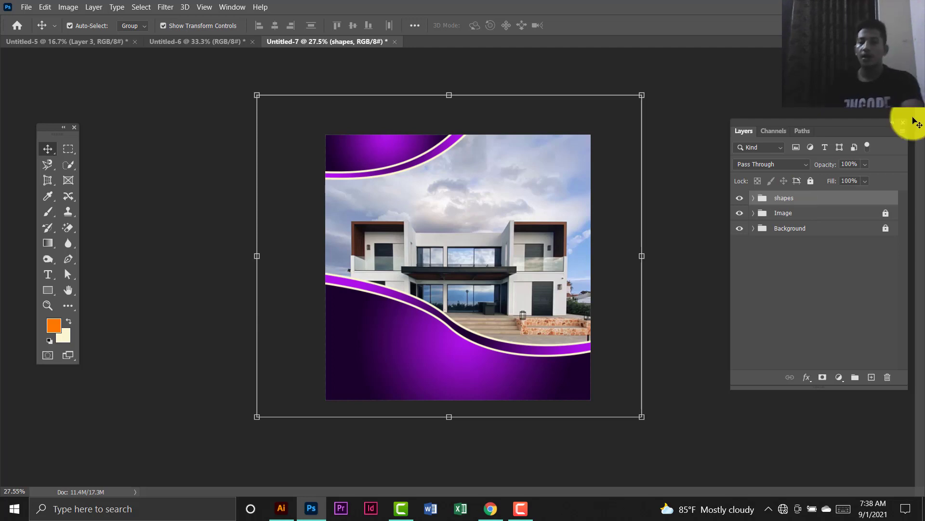
left_click(811, 181)
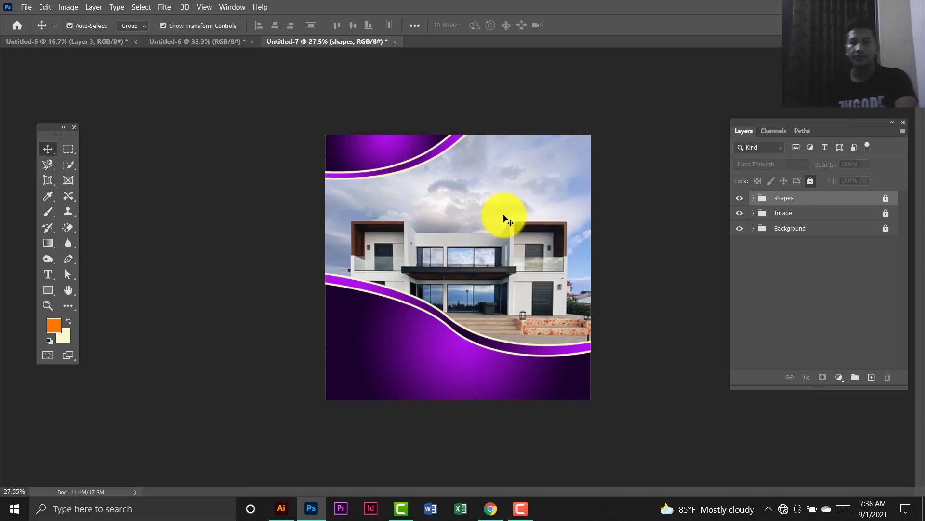
Set up the Type tool for LEMON MILK Bold at 30 pt and change its text color to white.
key("ctrl+plus")
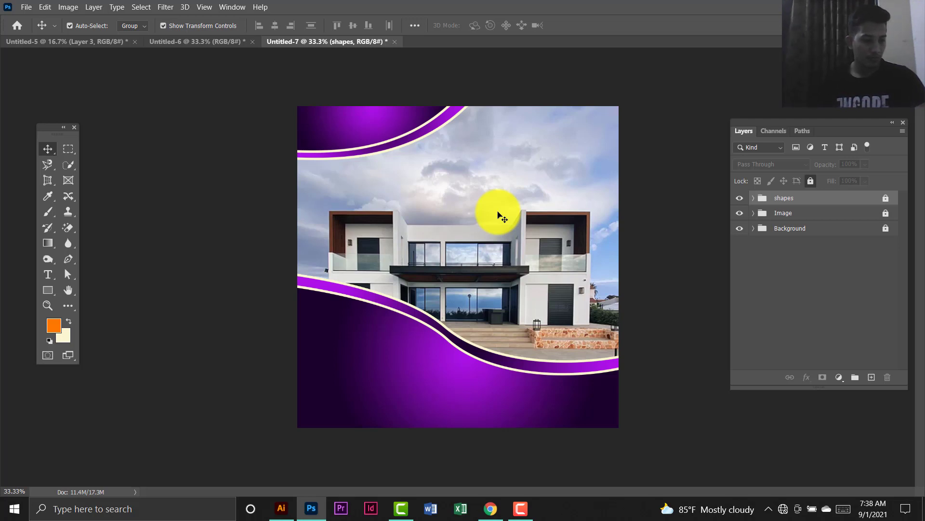
left_click(56, 278)
left_click(114, 271)
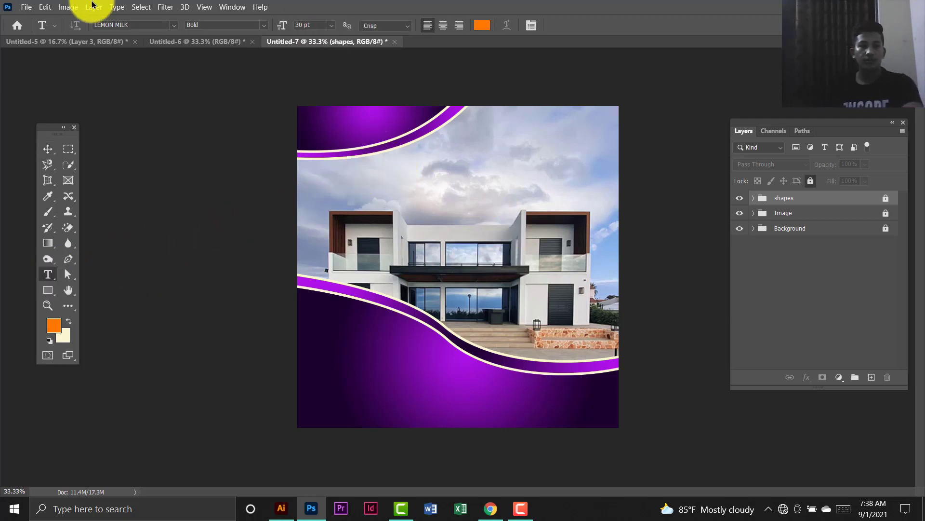
left_click_drag(123, 24, 95, 23)
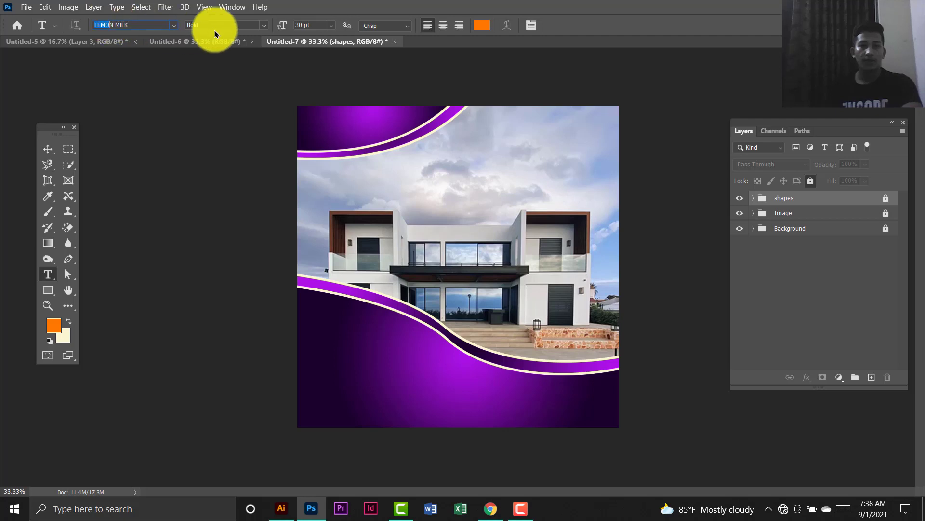
left_click_drag(207, 25, 188, 32)
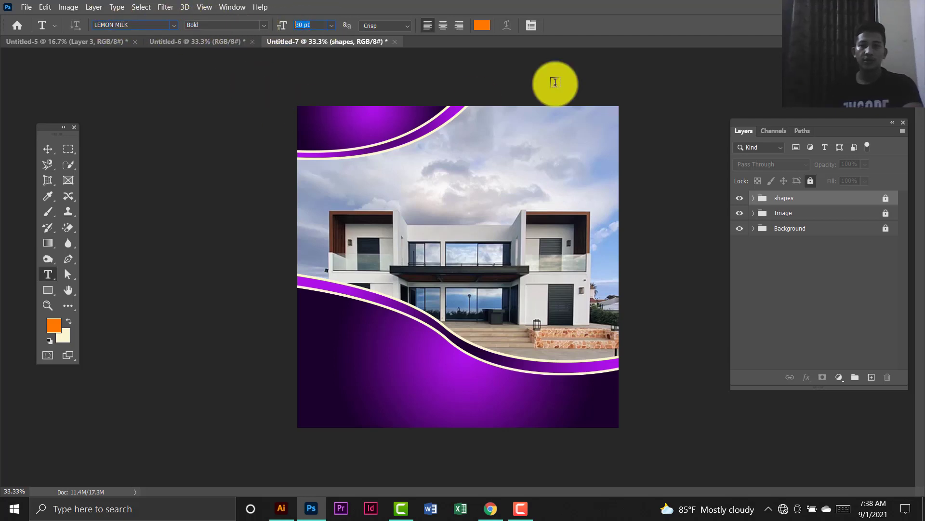
left_click(485, 27)
left_click_drag(750, 124, 601, 66)
key("Return")
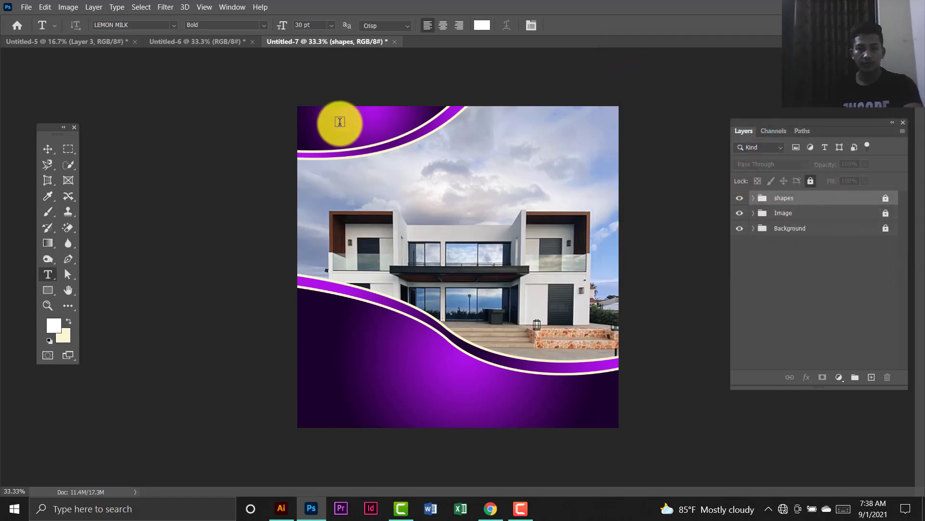
Add the text "LOGO" and position it on the purple curved shape in the canvas's top-left corner.
left_click(338, 123)
type("LOGO")
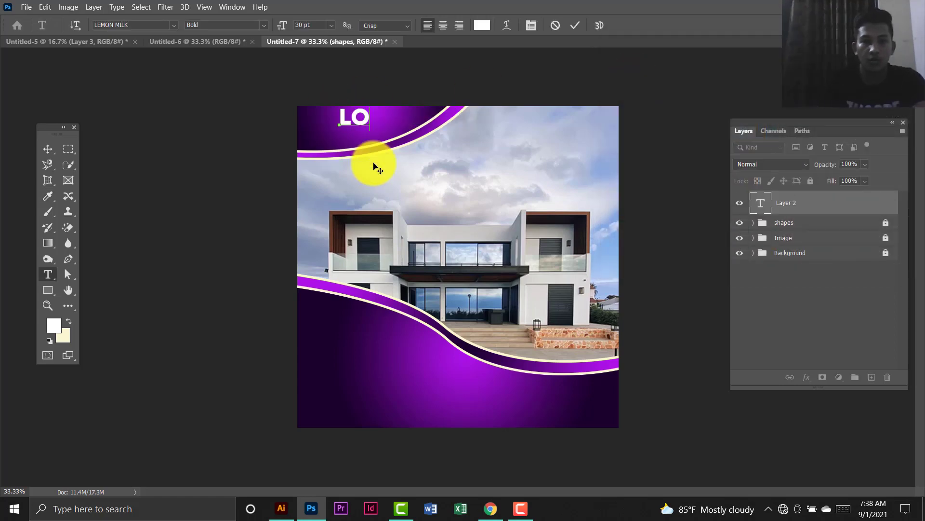
left_click(47, 149)
left_click_drag(400, 117, 383, 120)
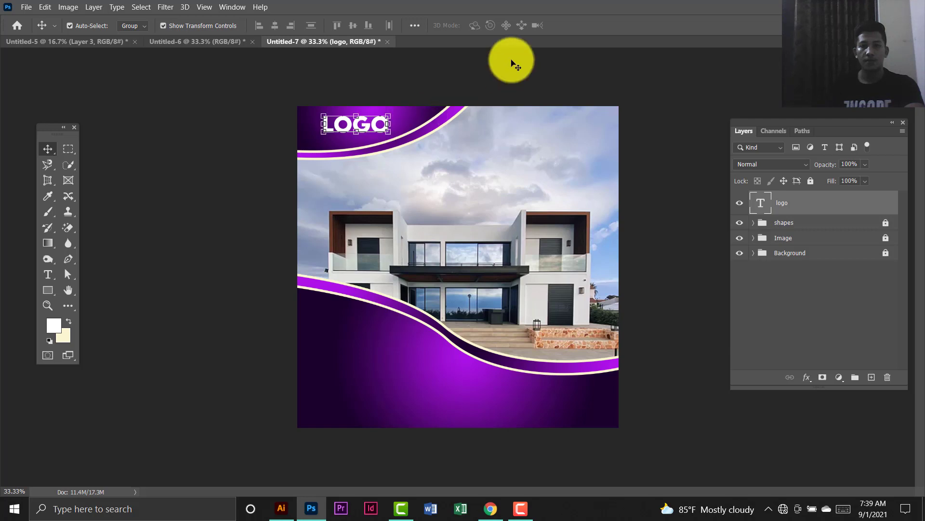
left_click(512, 60)
left_click(383, 119)
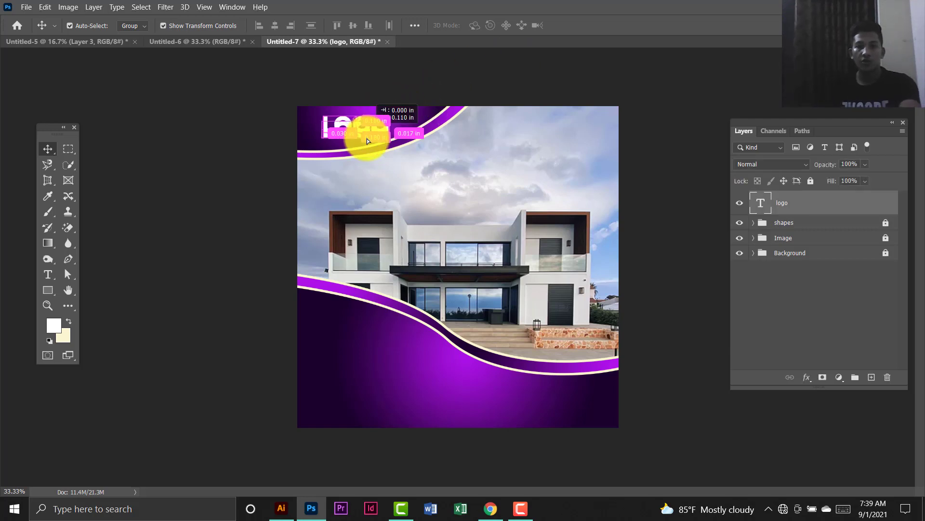
Duplicate the LOGO text into the lower purple area and change the copy to read HOME FOR.
left_click_drag(367, 140, 353, 339)
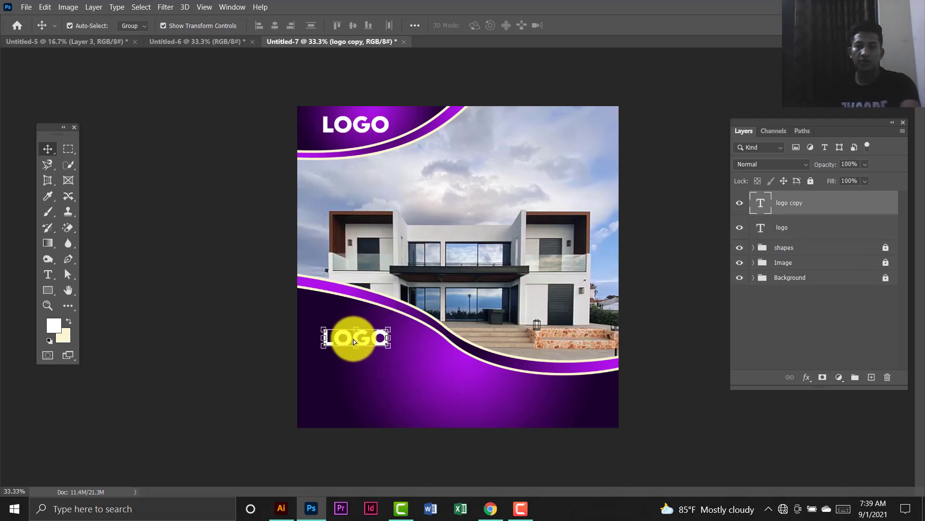
double_click(758, 209)
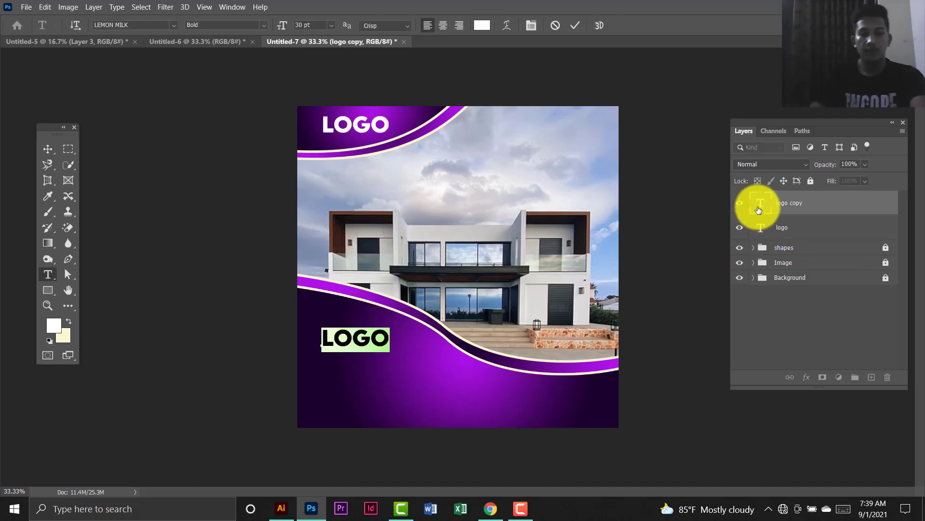
type("HOME FOR")
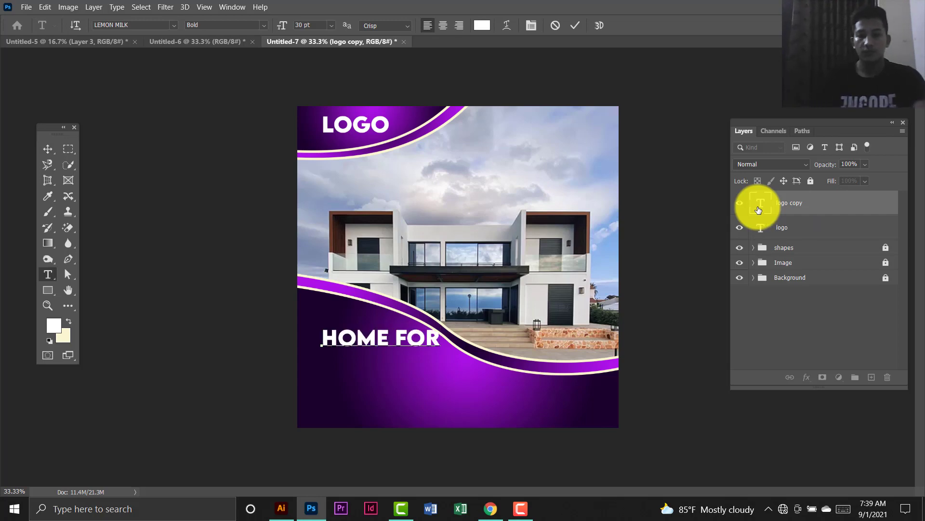
left_click(48, 149)
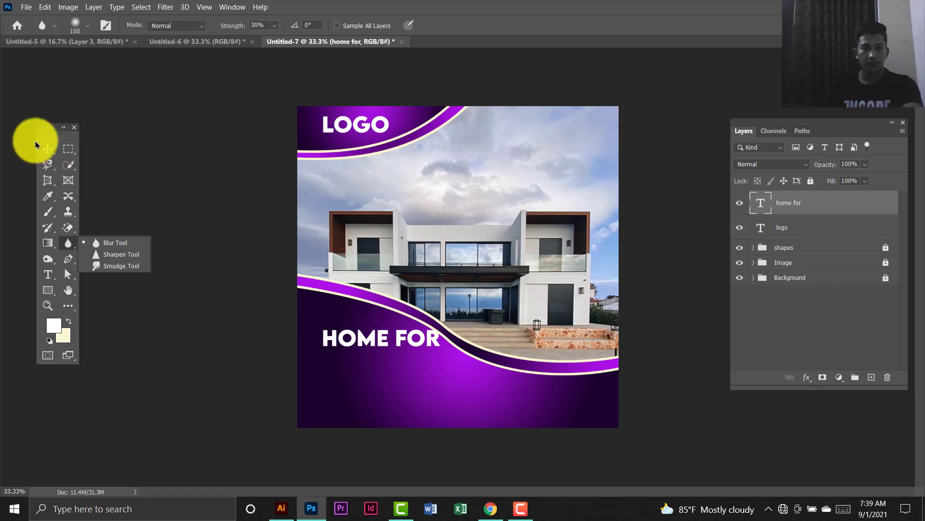
left_click(307, 290)
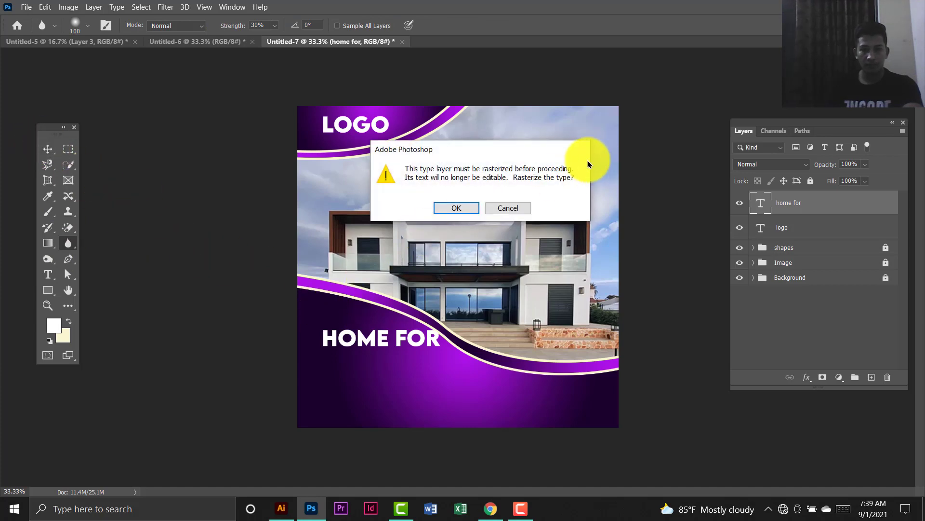
left_click(502, 210)
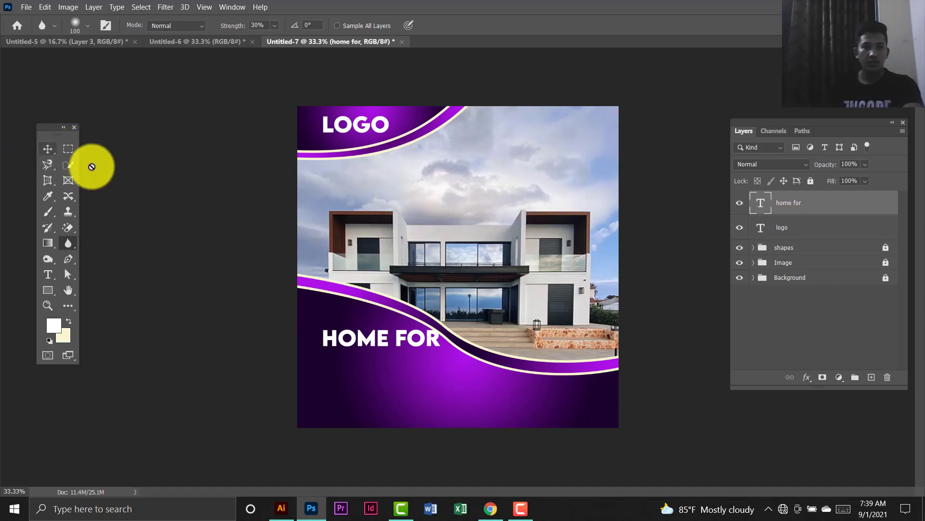
left_click(48, 148)
left_click(124, 203)
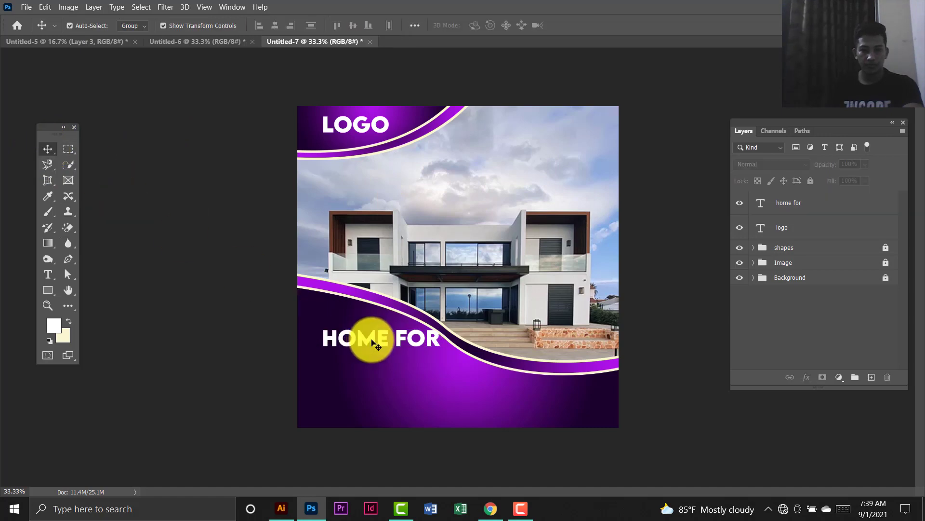
Duplicate the HOME FOR line directly below it, change the copy to SALE and centre it under the first line.
left_click_drag(408, 342, 394, 365)
double_click(761, 213)
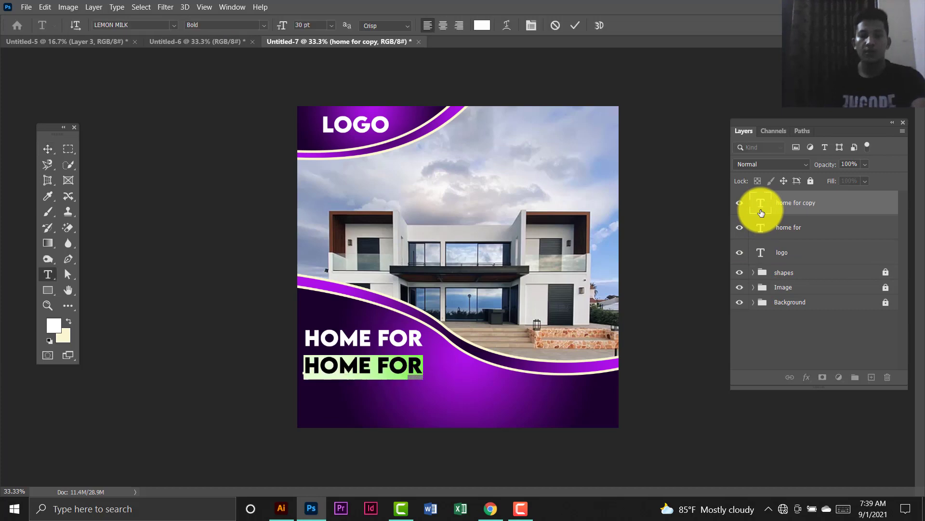
type("SALE")
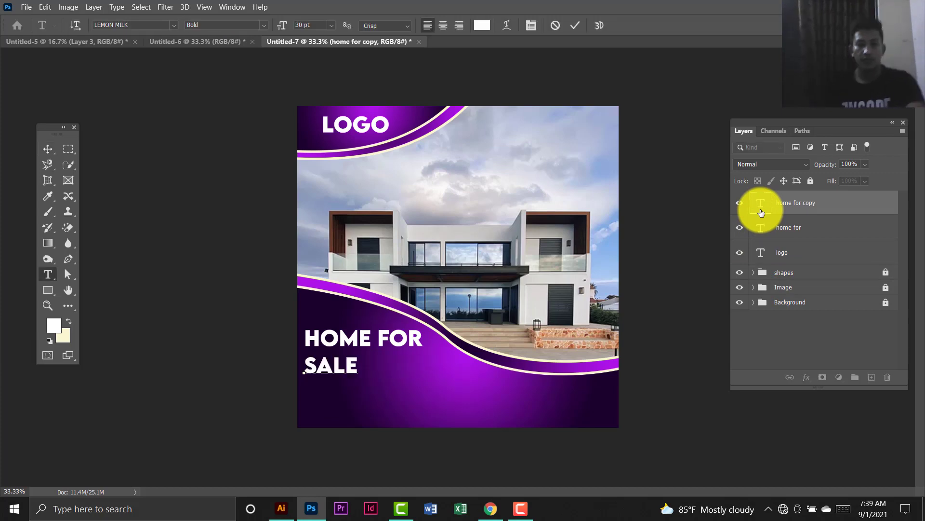
left_click(47, 149)
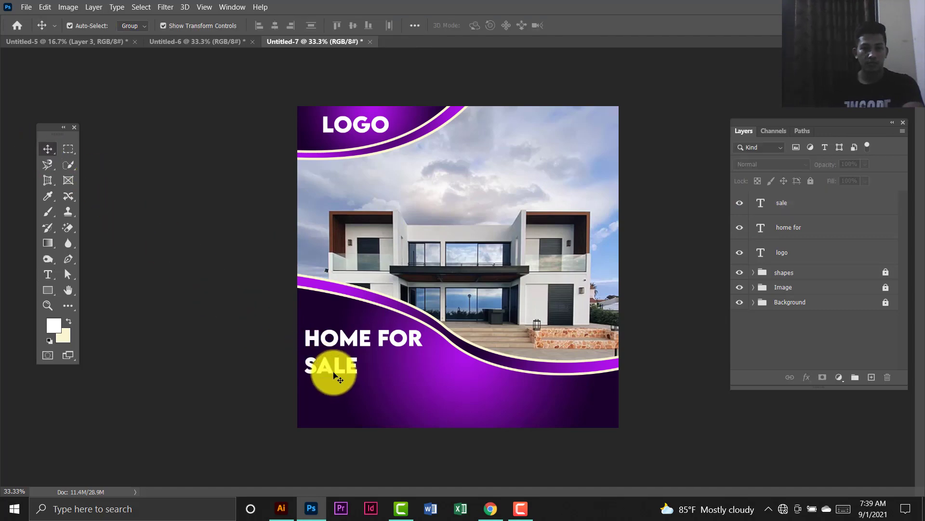
left_click_drag(333, 375, 360, 369)
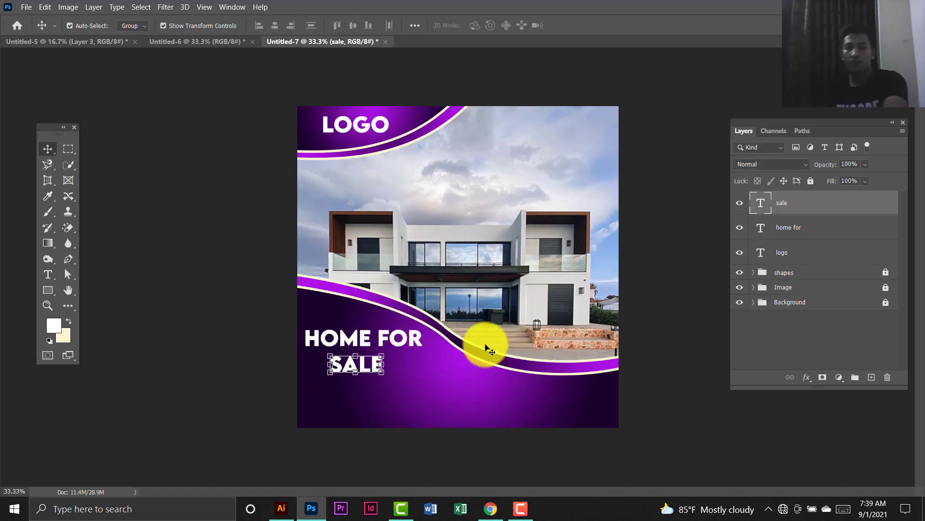
left_click(644, 340)
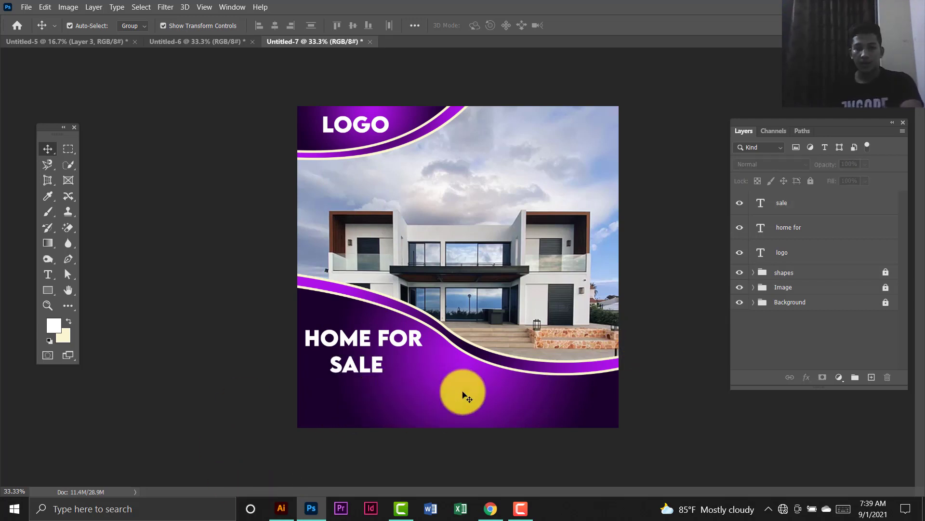
Draw a white rounded rectangle without stroke, about 471 by 112 px with 20 px corner radius, below the SALE text.
left_click(50, 291)
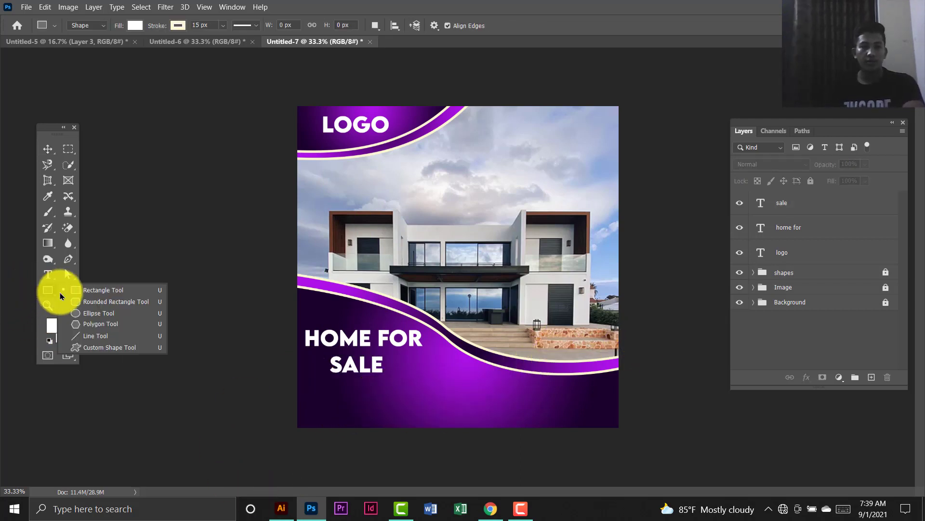
left_click(96, 306)
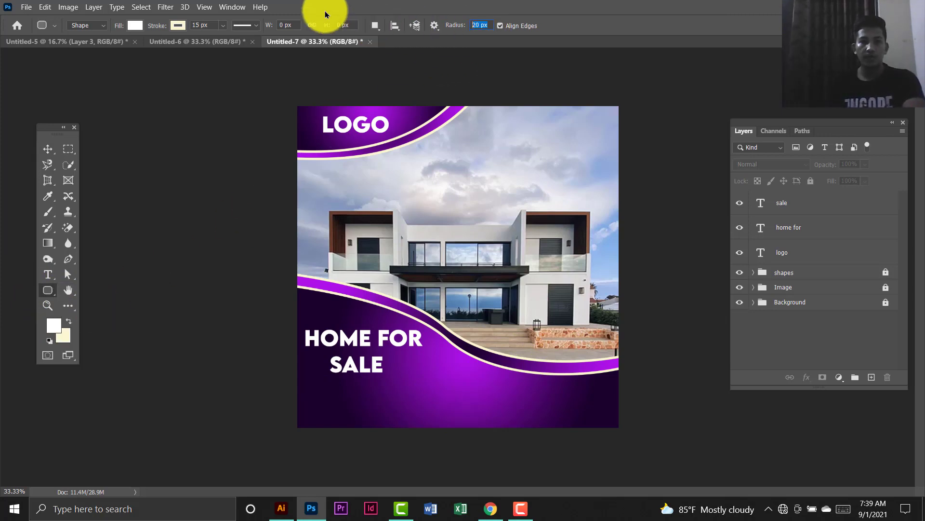
left_click(177, 26)
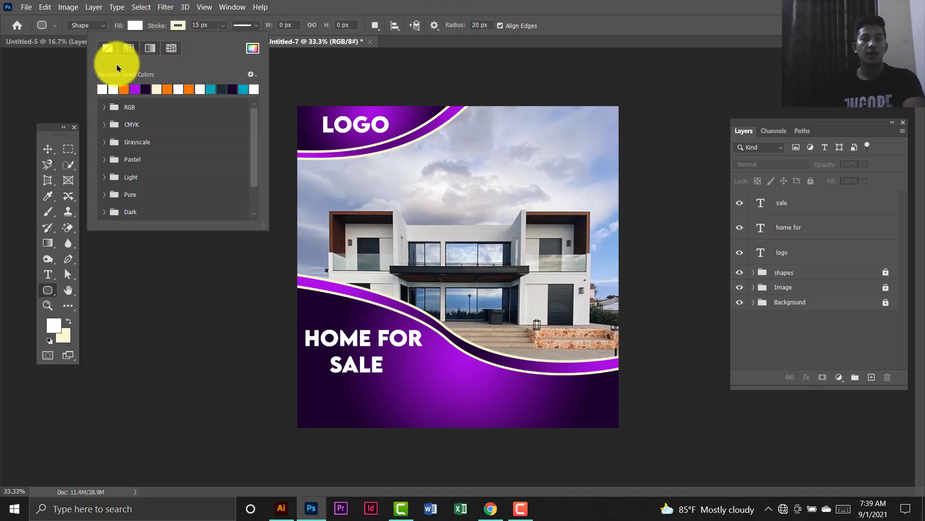
left_click(135, 25)
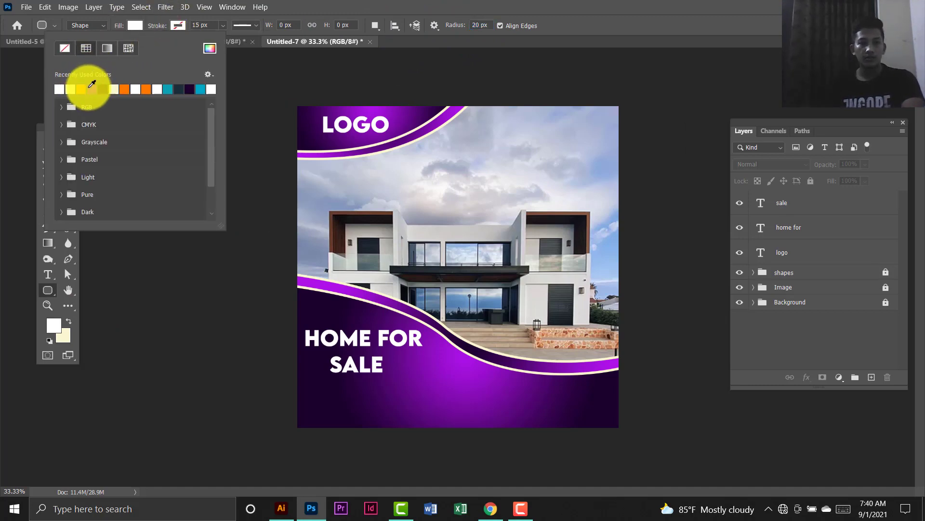
left_click(318, 395)
left_click_drag(318, 395, 392, 410)
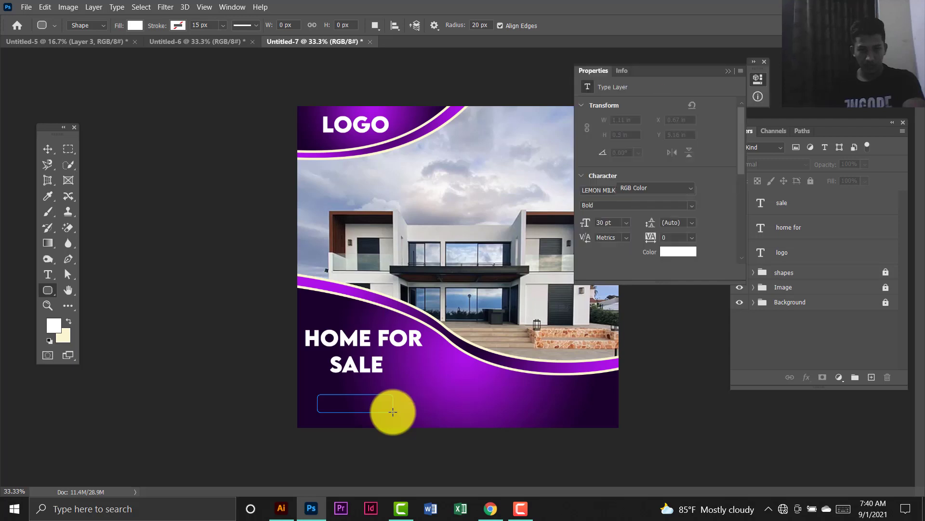
left_click(728, 72)
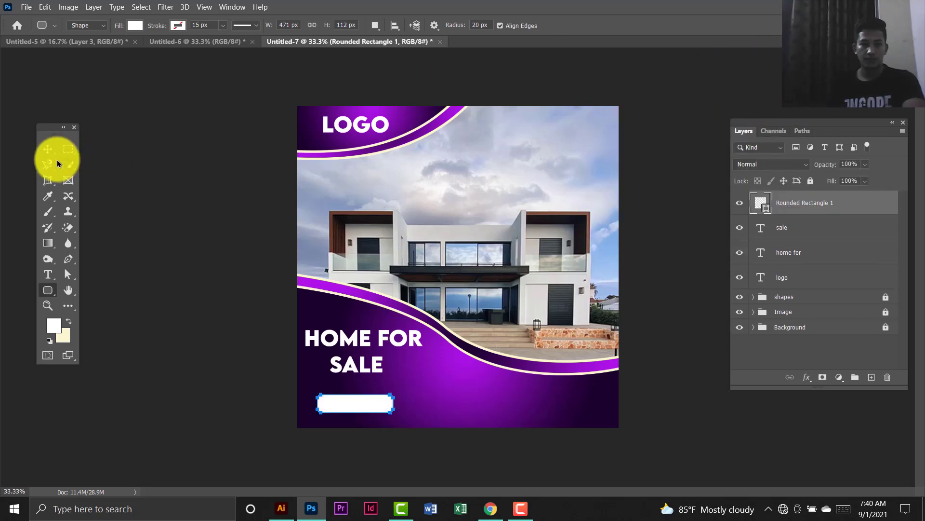
left_click(47, 149)
left_click(232, 273)
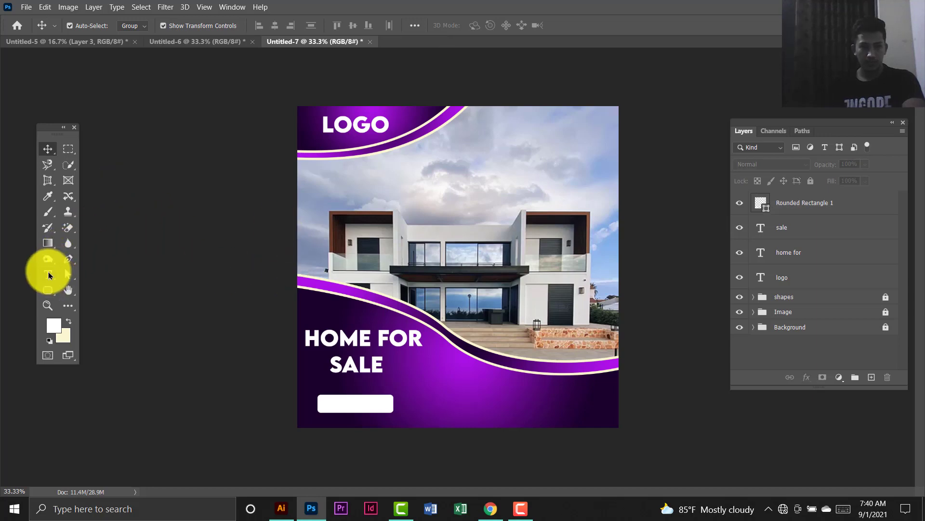
Add the text LEARN MORE over the white rounded rectangle, coloured with the dark purple sampled from the lower shape.
left_click(49, 275)
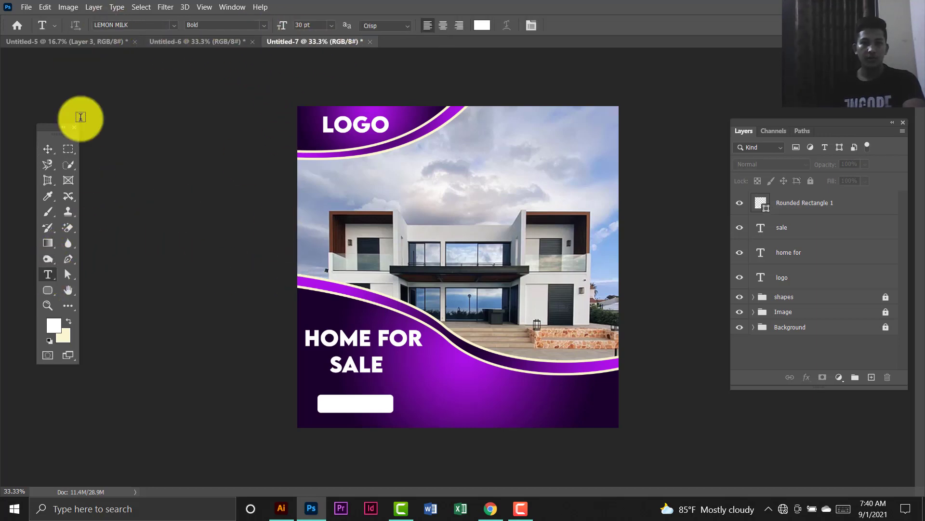
left_click(346, 402)
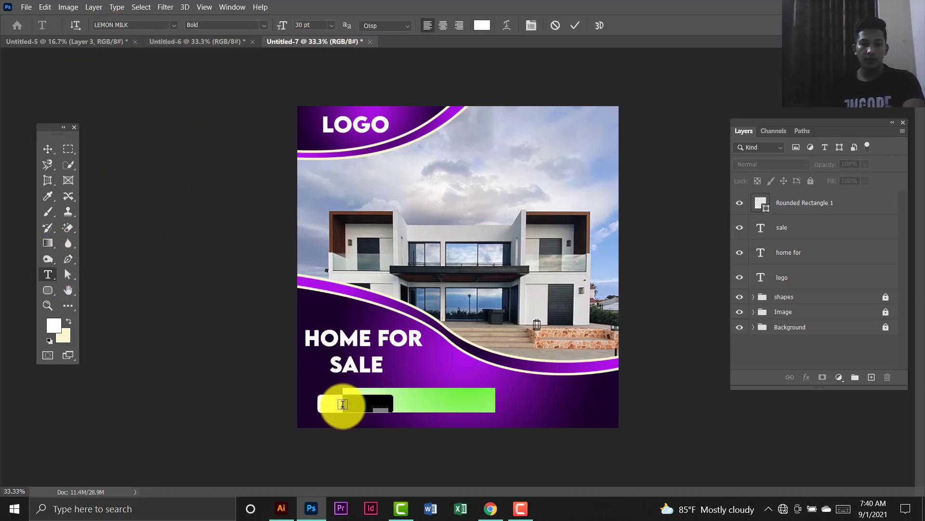
left_click(482, 25)
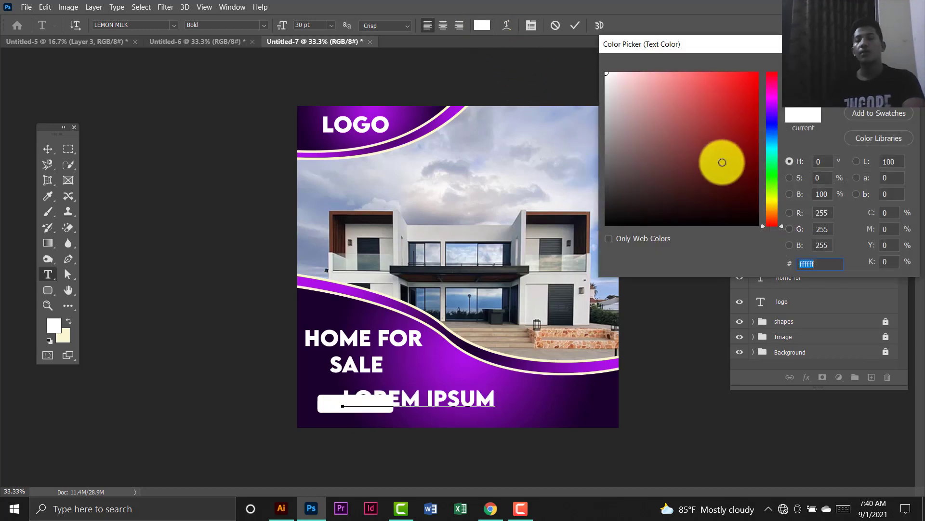
left_click(300, 304)
key("Return")
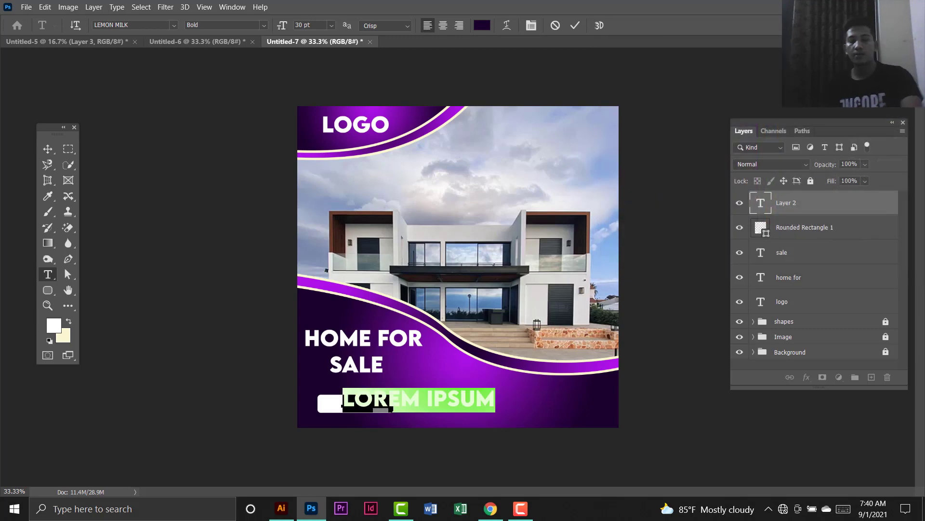
type("D")
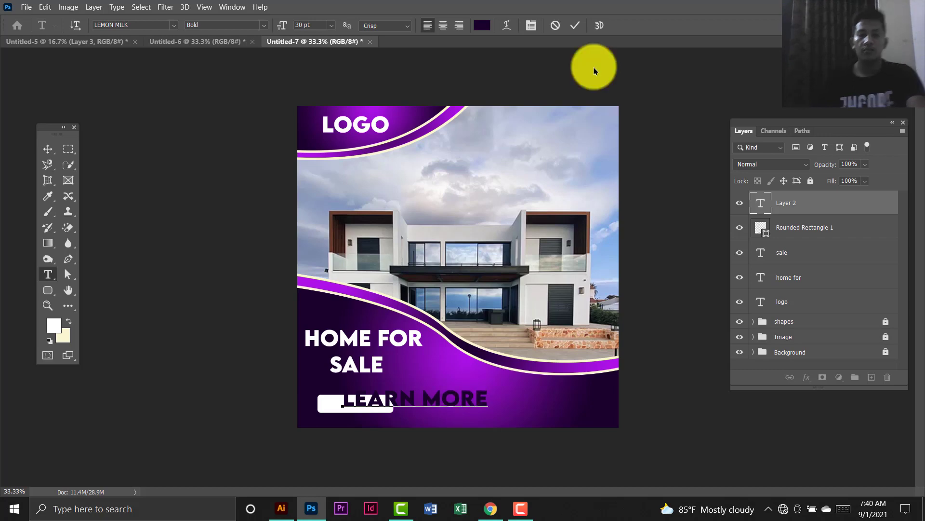
left_click(44, 149)
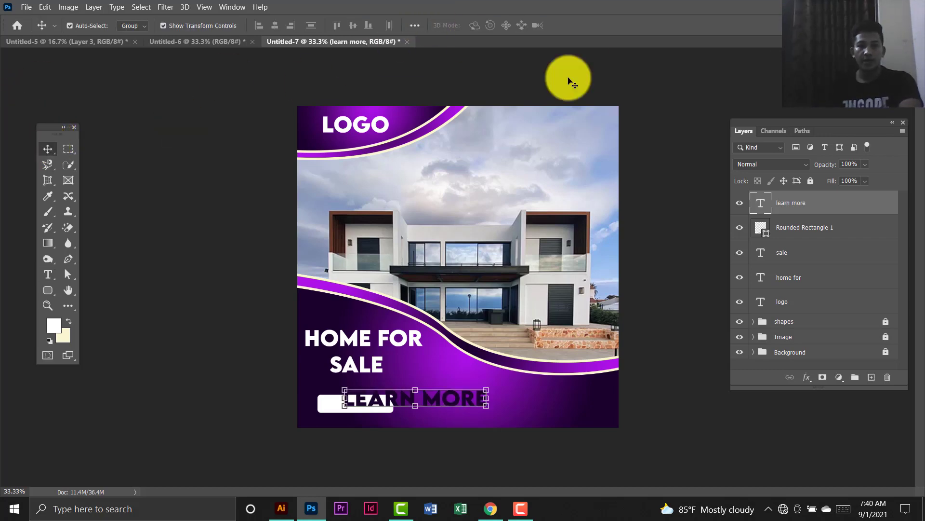
Reduce the LEARN MORE text size to 14 pt.
double_click(759, 204)
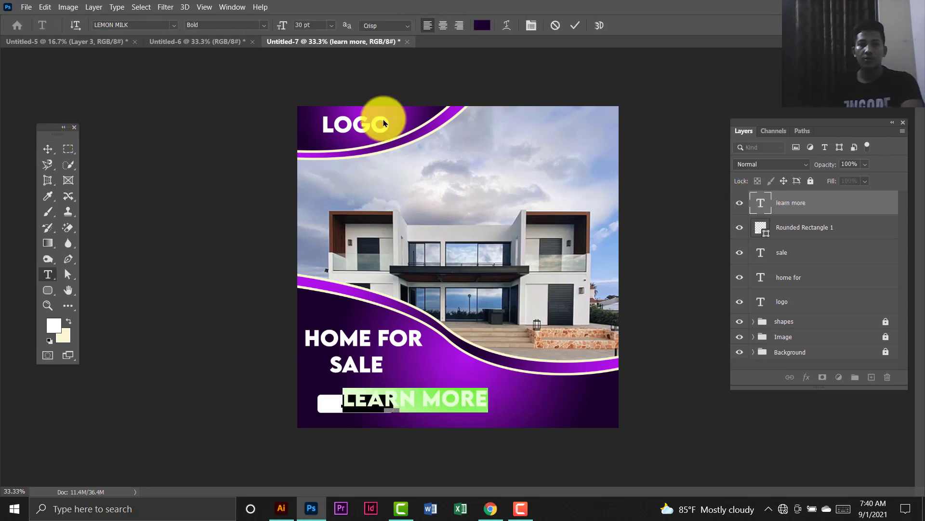
left_click(333, 25)
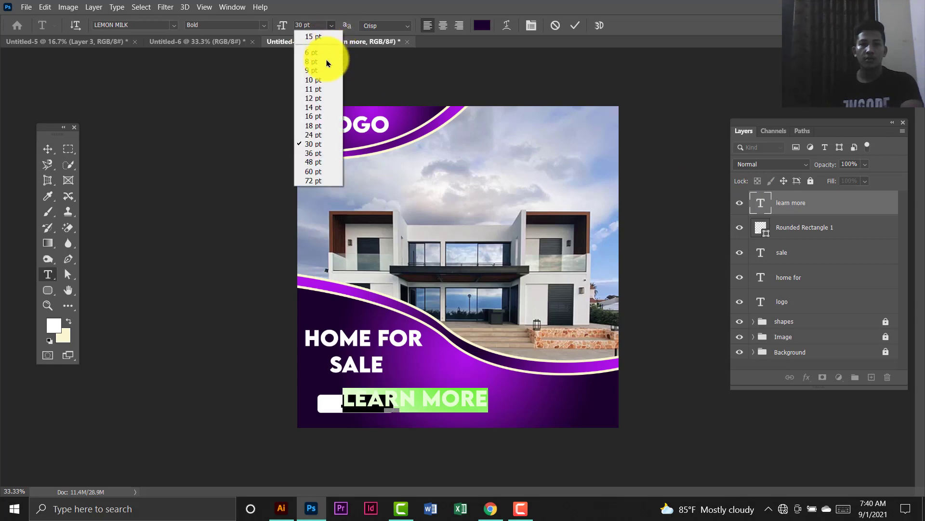
left_click(316, 80)
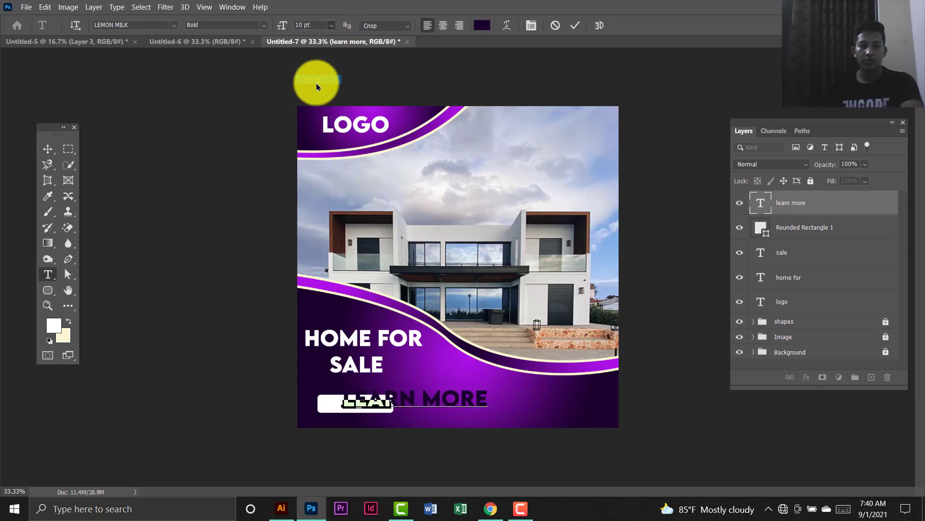
left_click(331, 25)
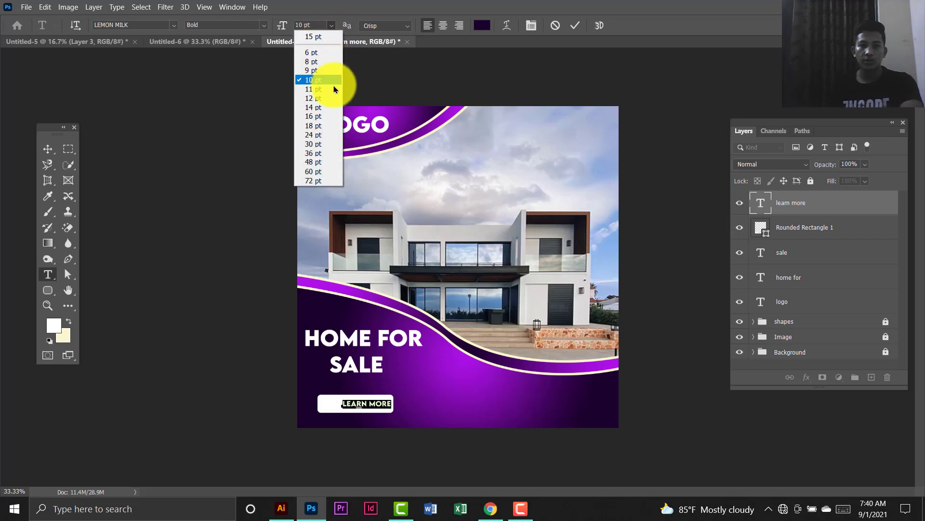
left_click(334, 107)
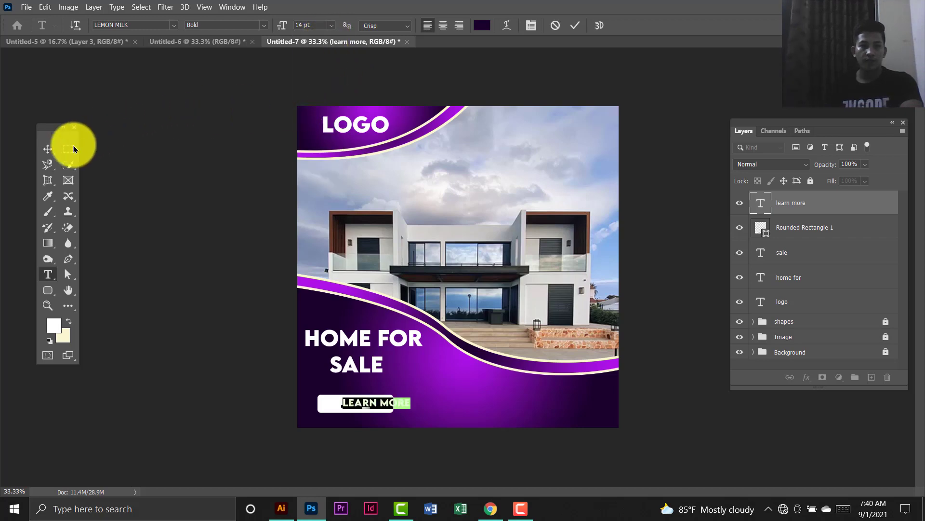
left_click(47, 148)
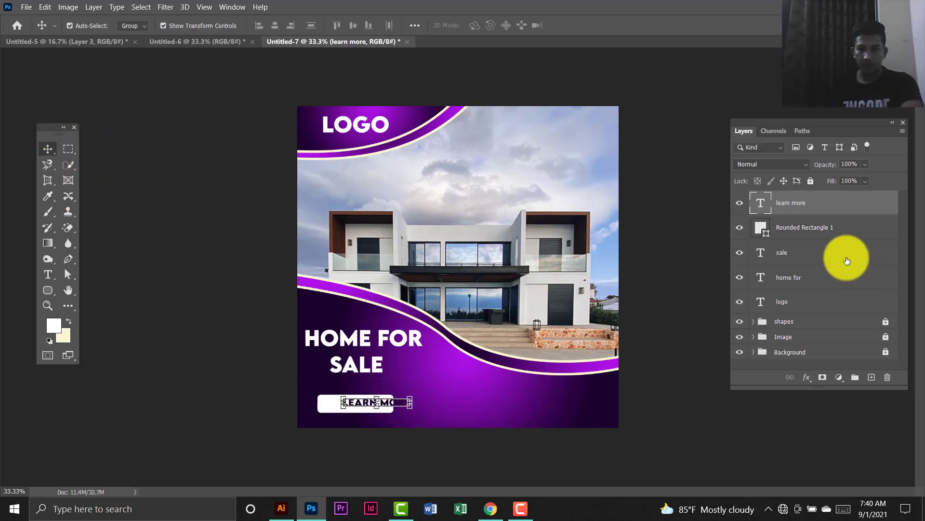
Centre the LEARN MORE text and the rounded rectangle on each other.
left_click(824, 233, "shift")
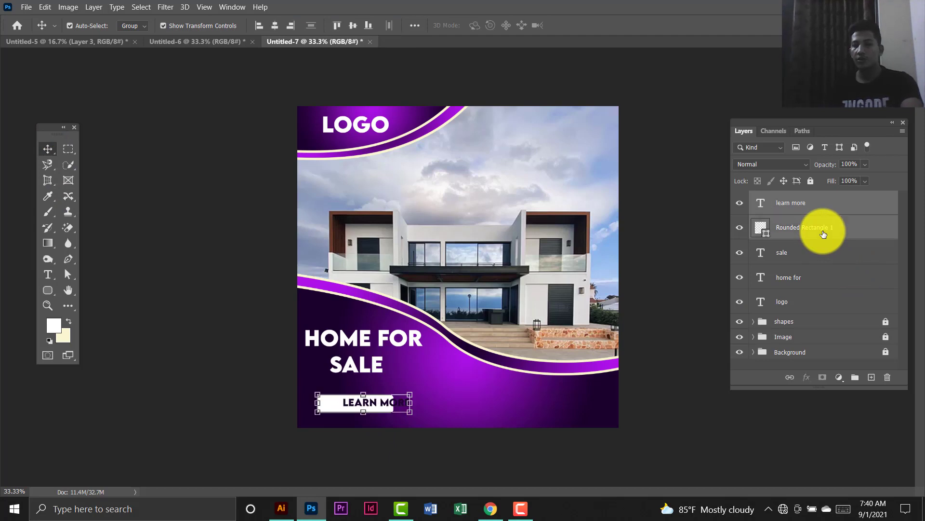
left_click(275, 25)
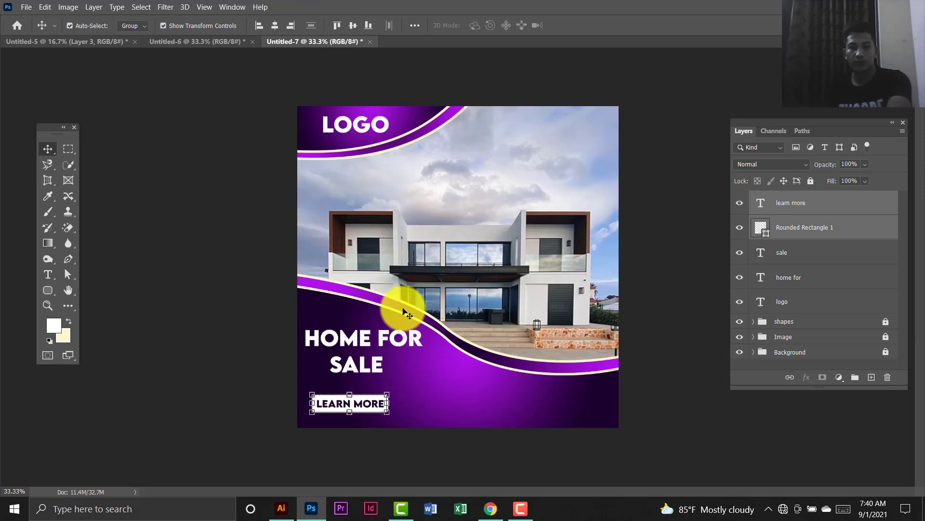
left_click(182, 230)
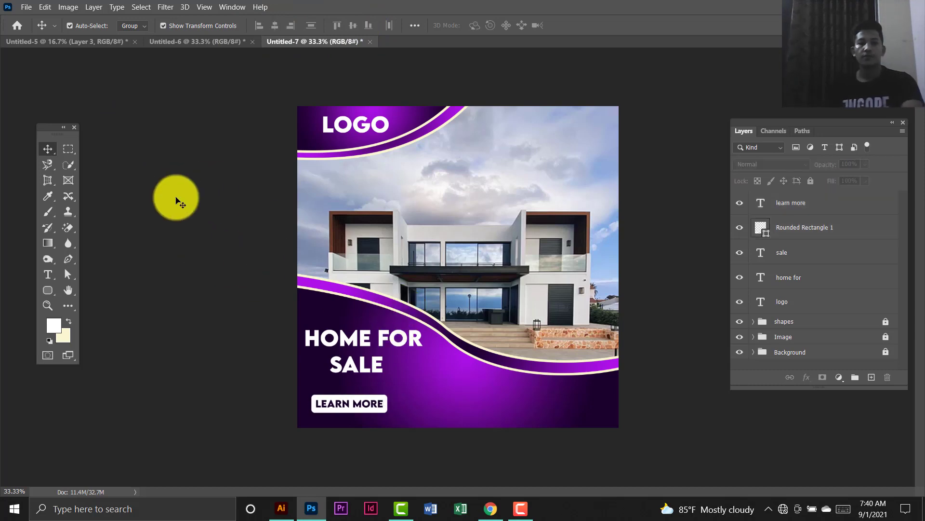
Copy the Social Media icon group from Untitled-5 into the post, placing it near the lower edge beside the LEARN MORE button.
left_click(188, 42)
left_click(79, 43)
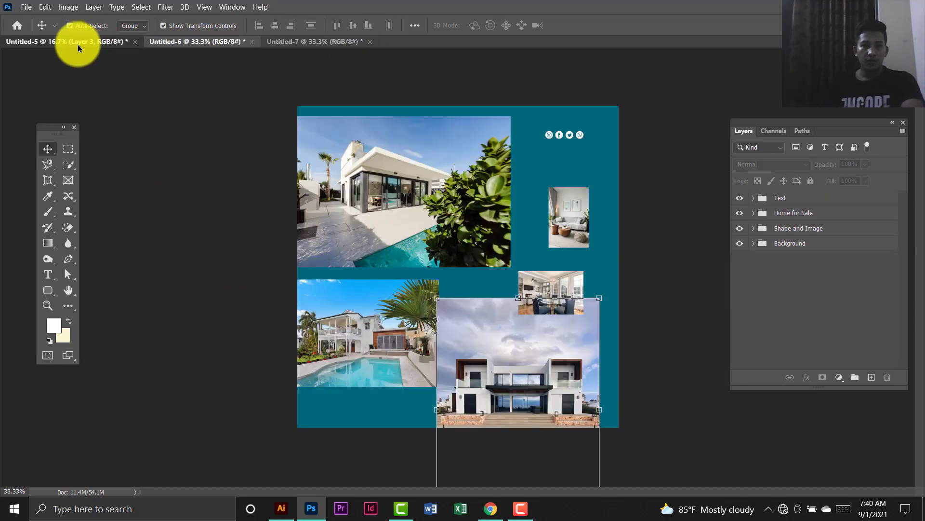
left_click(577, 136)
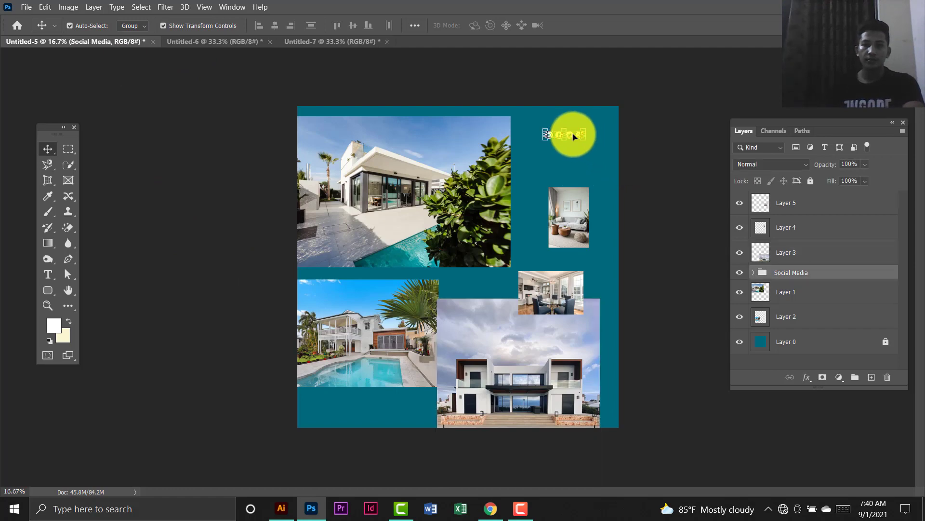
left_click_drag(572, 134, 472, 414)
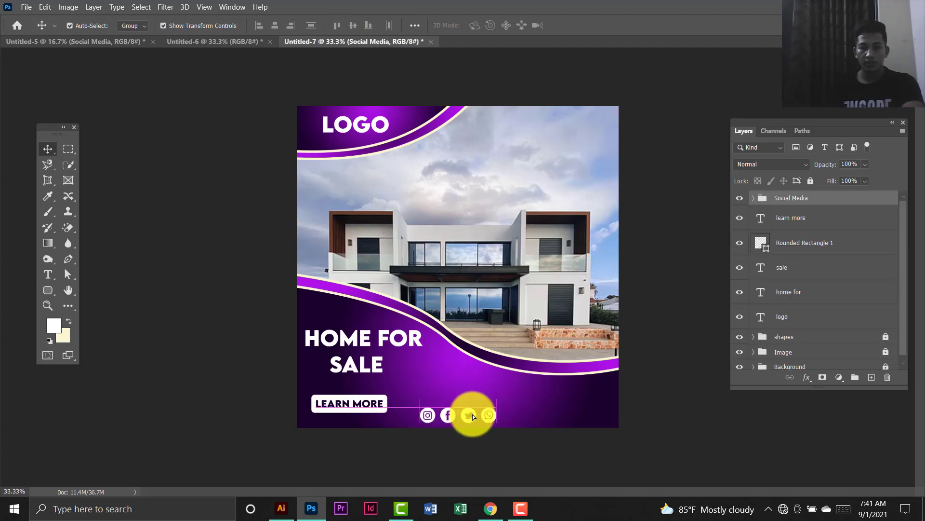
left_click(635, 375)
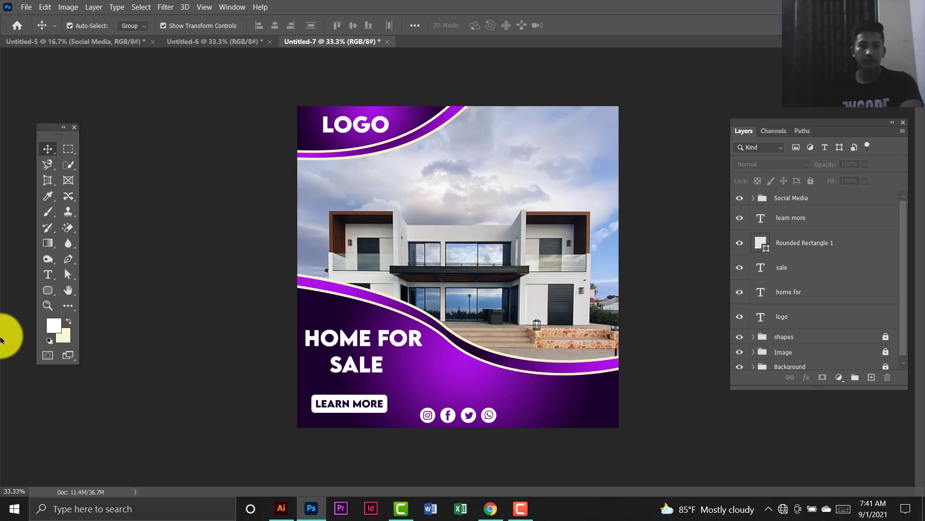
Draw a circle about 546 px in diameter over the curved band beside the HOME FOR text.
right_click(40, 294)
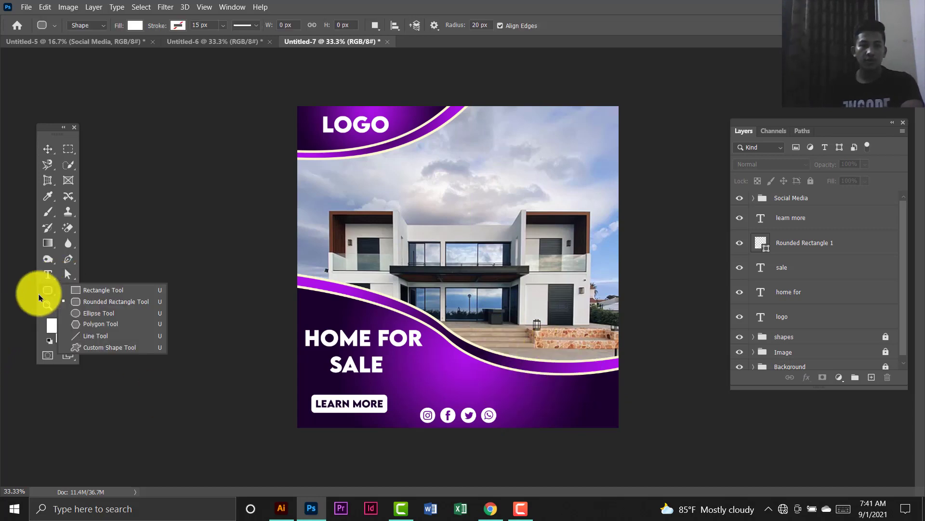
left_click(111, 315)
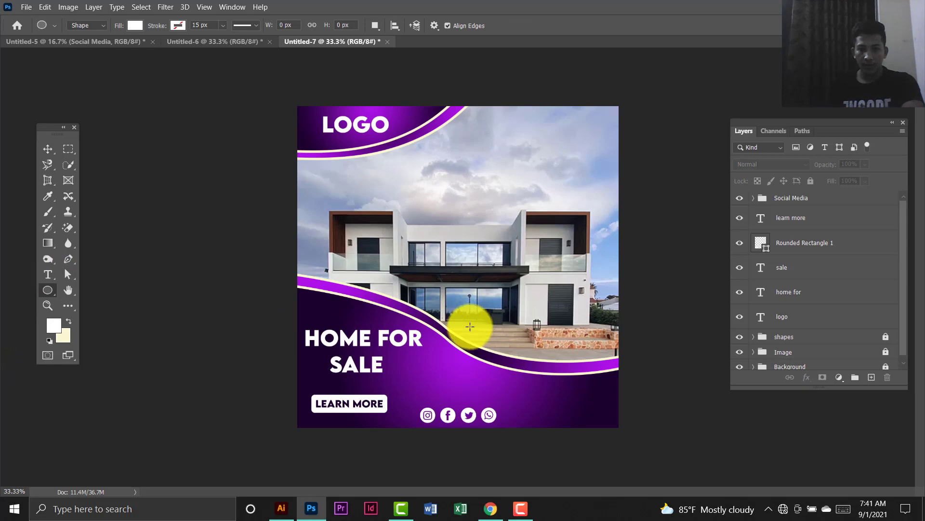
left_click_drag(464, 320, 517, 362)
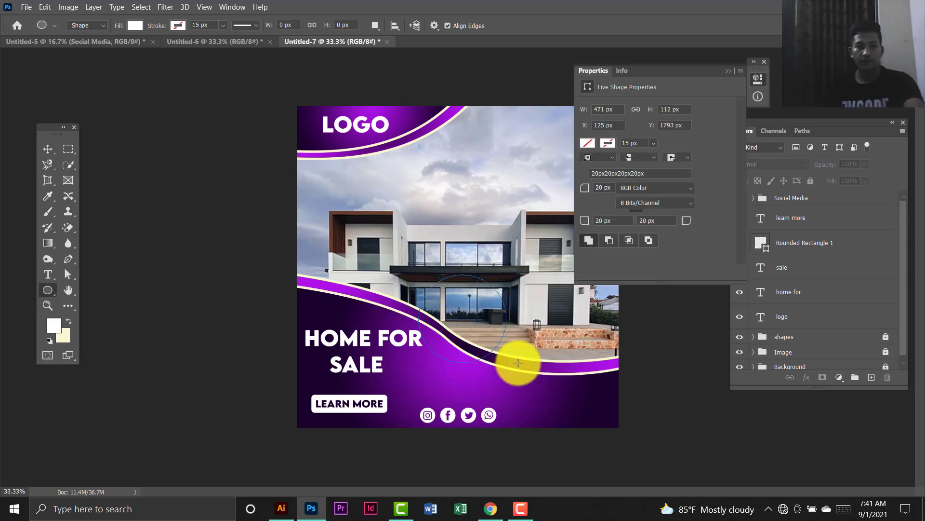
left_click(762, 65)
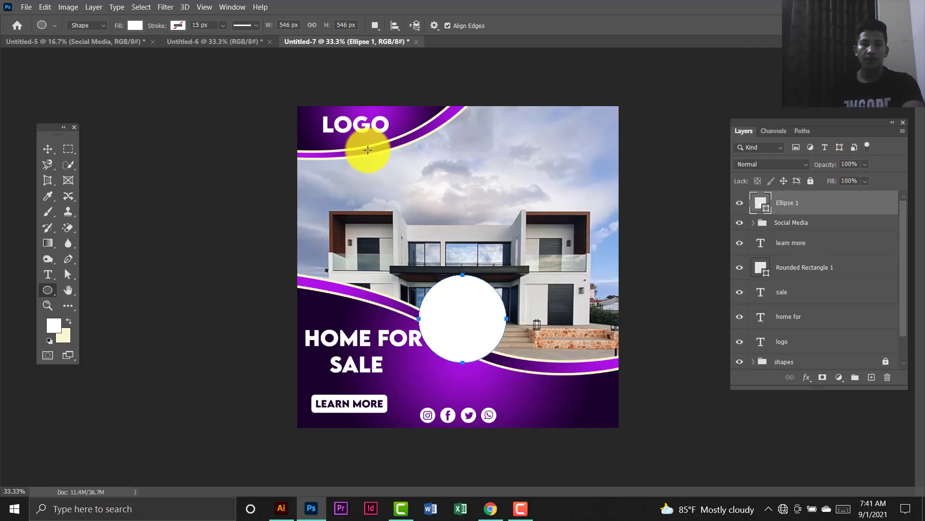
Give the circle a white 15 px stroke and a dark purple fill.
left_click(173, 28)
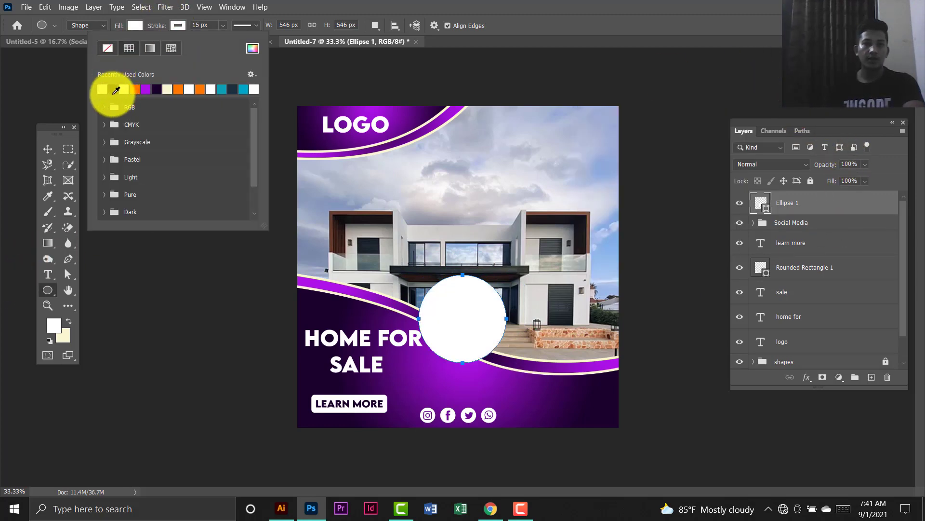
left_click(207, 24)
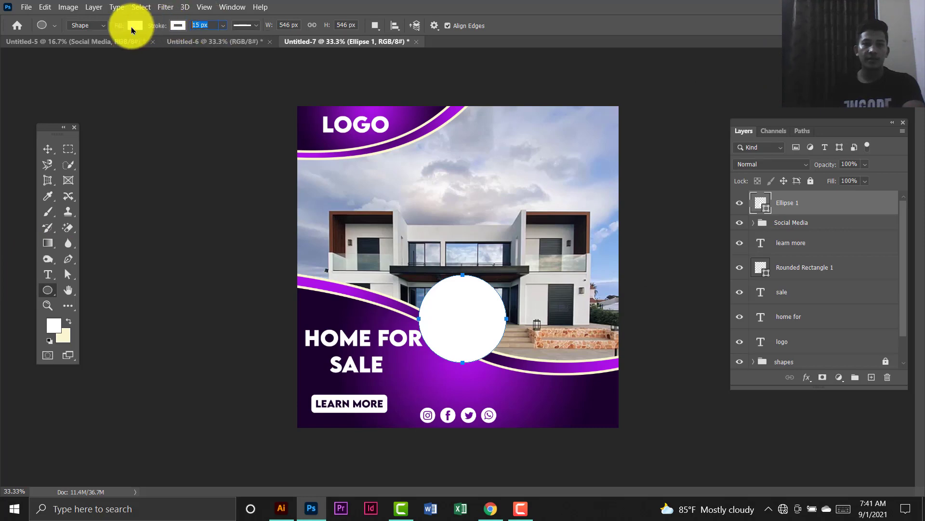
left_click(135, 25)
left_click(115, 88)
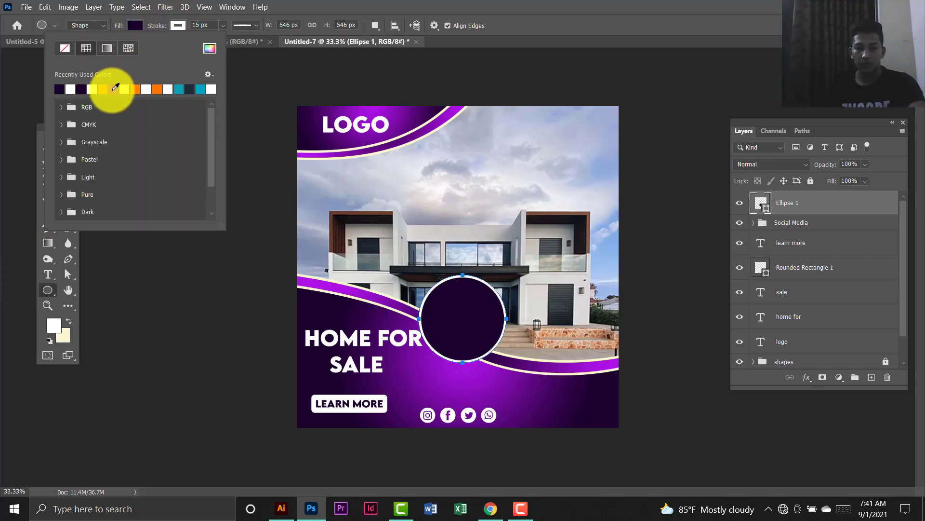
Duplicate the dark purple circle and arrange both side by side along the curve, with the copy slightly lower and further right.
key("v")
left_click_drag(439, 321, 462, 352)
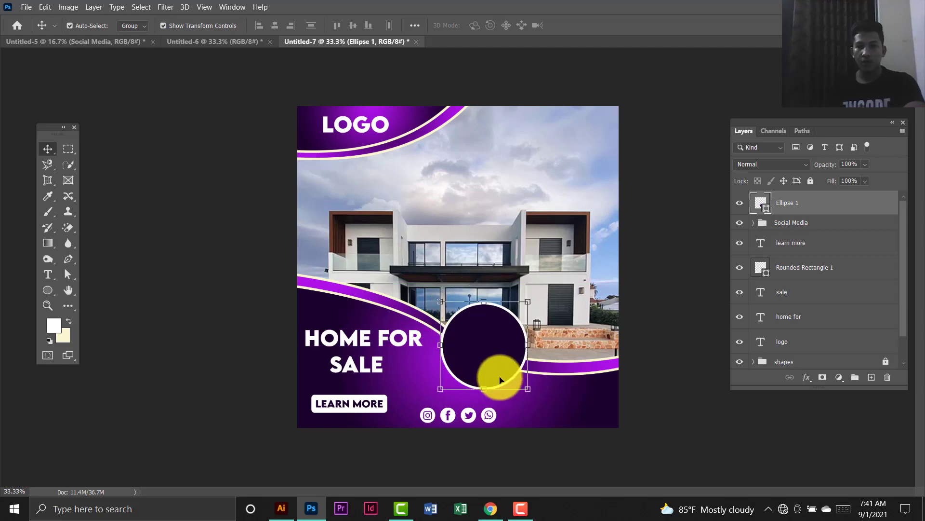
left_click(536, 335, "alt")
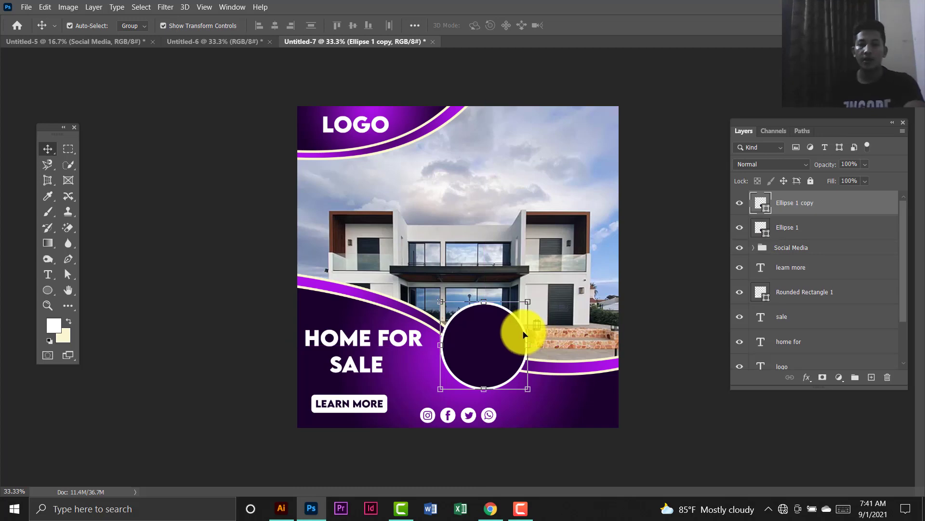
left_click_drag(539, 340, 596, 339)
left_click_drag(476, 347, 472, 338)
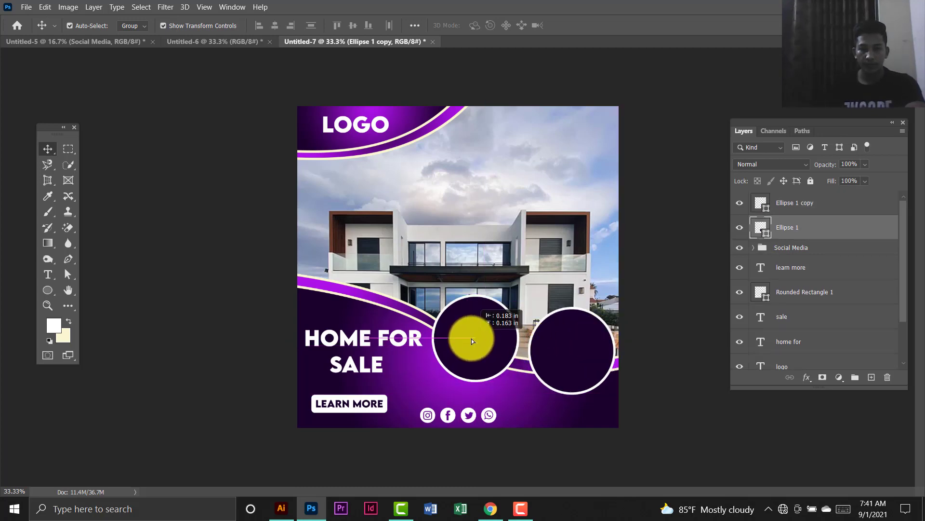
left_click_drag(583, 342, 578, 352)
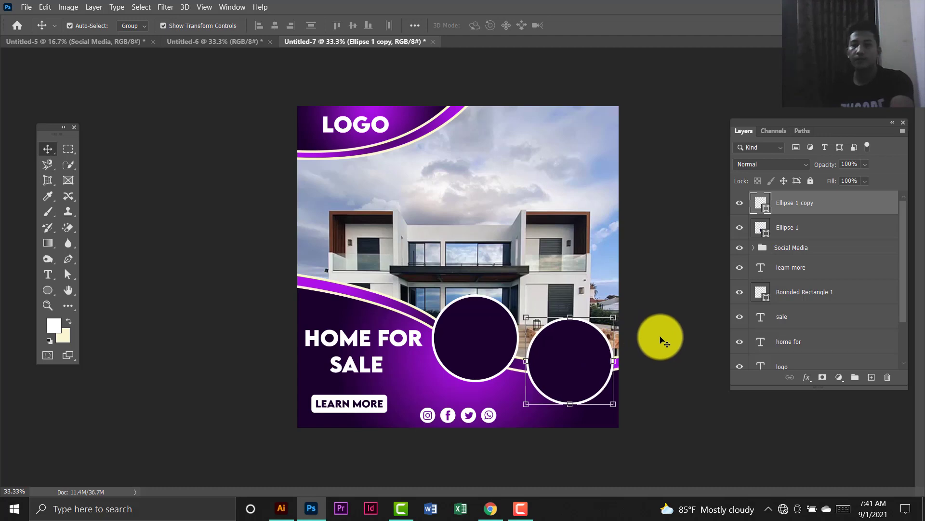
left_click(665, 341)
left_click(588, 356)
left_click(665, 285)
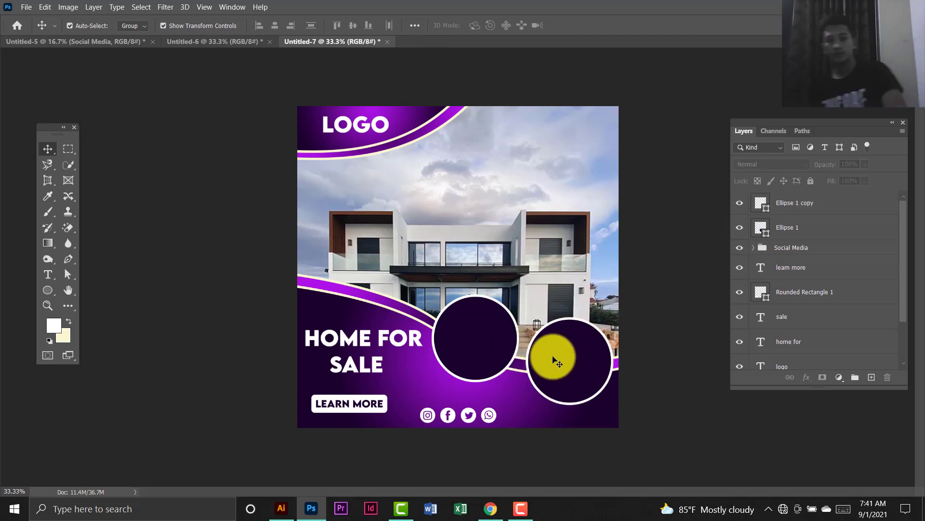
Copy the dining room photo from Untitled-5 into the post, placing it over the lower right circle.
left_click(482, 355)
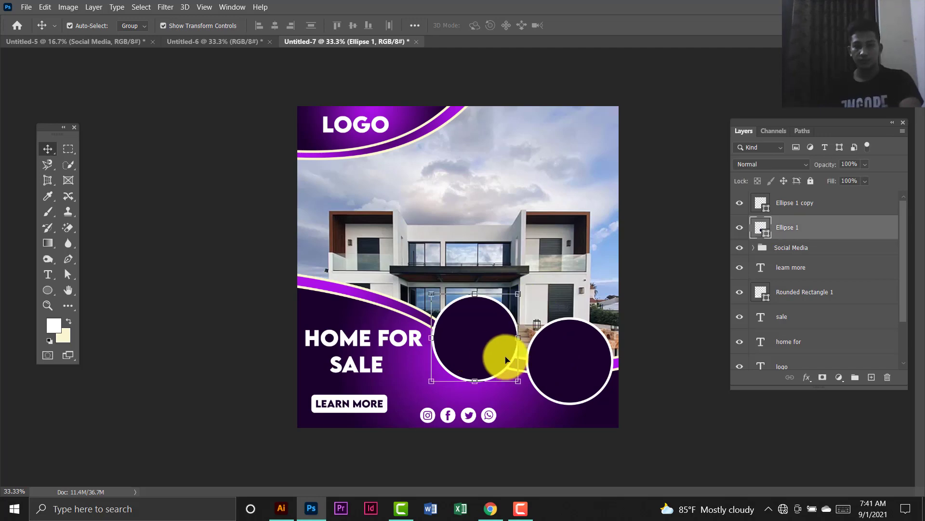
left_click(549, 372)
left_click(114, 41)
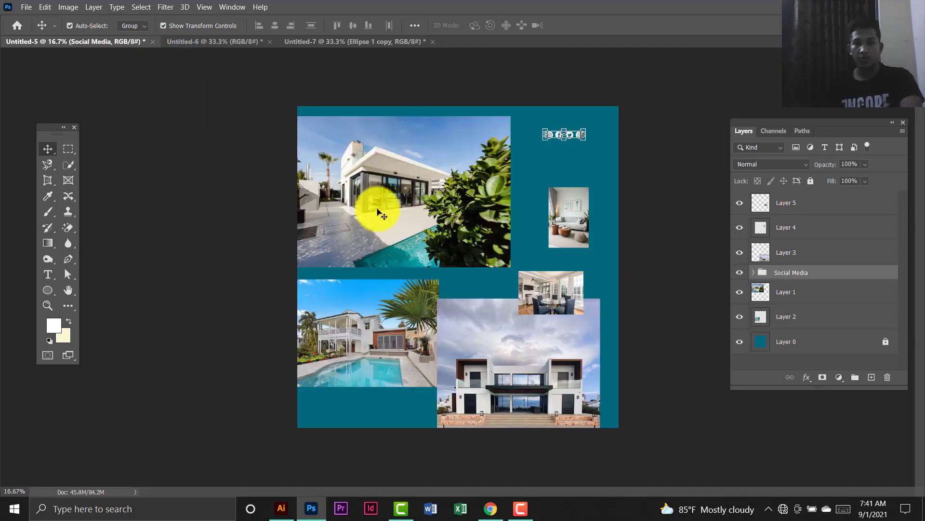
left_click(547, 299)
left_click_drag(539, 296, 574, 367)
Clip the dining room photo to the lower right circle with a clipping mask.
left_click(817, 230)
right_click(824, 208)
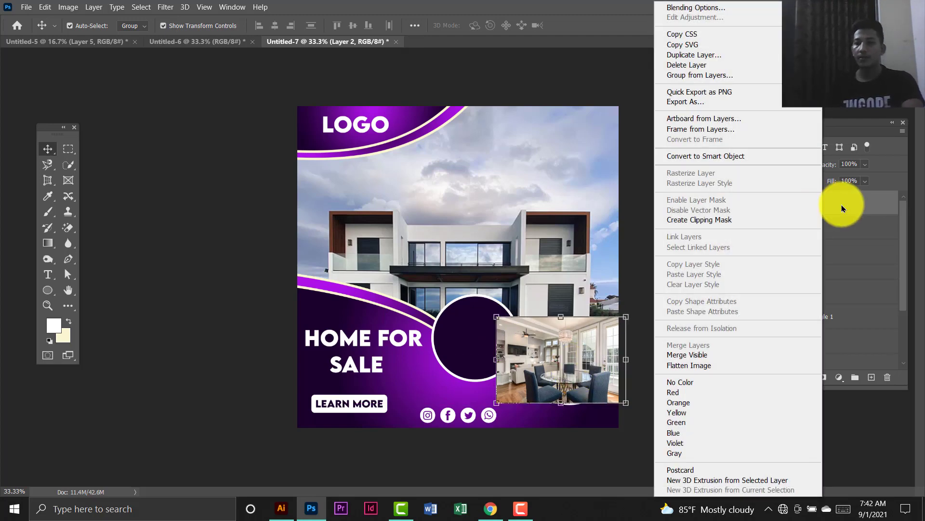
left_click(715, 222)
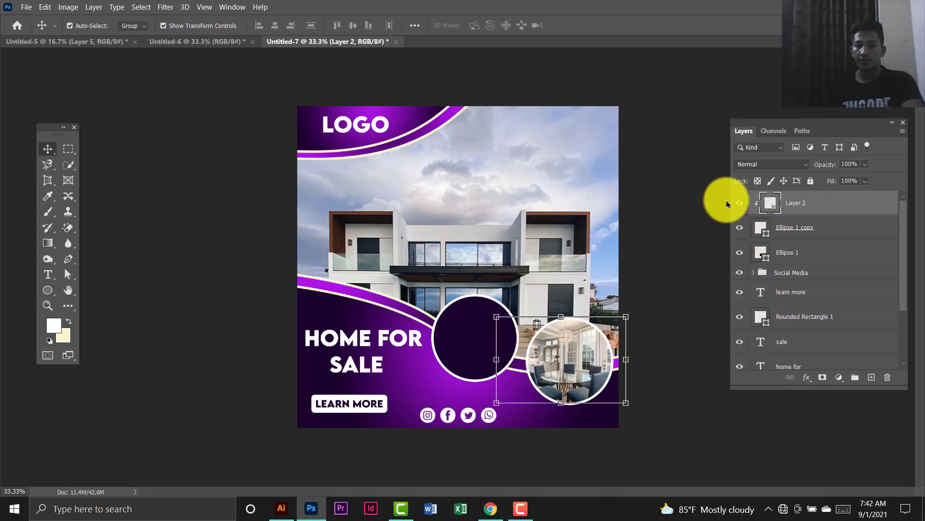
left_click(694, 200)
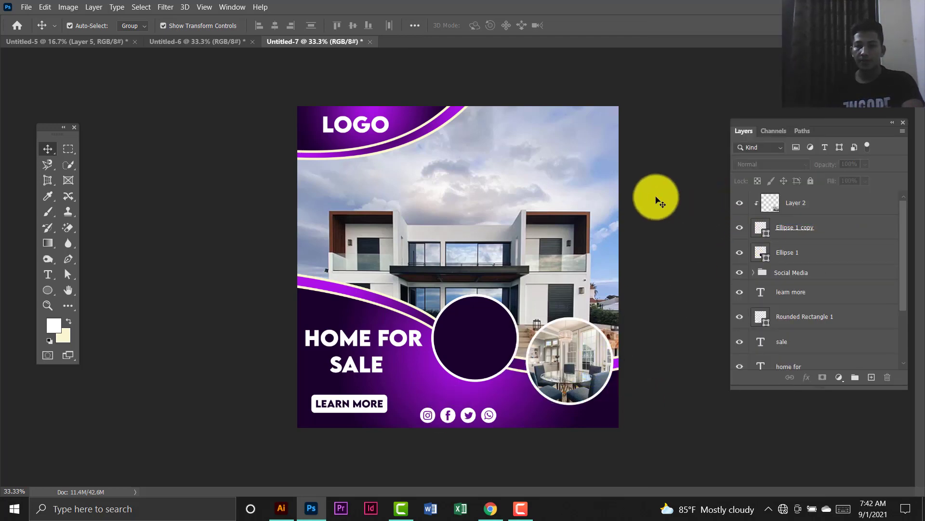
Copy the living room photo from Untitled-5 over the left circle and place its layer directly above Ellipse 1.
left_click(193, 41)
left_click(85, 42)
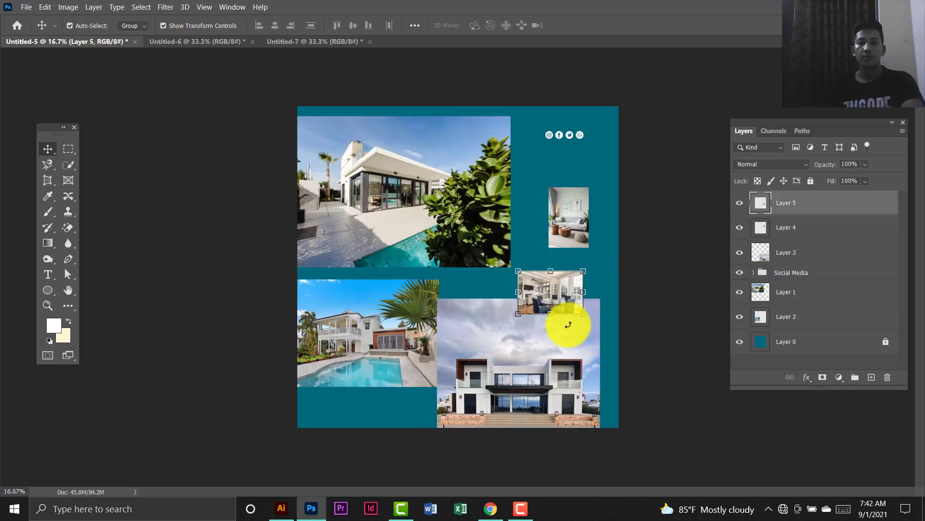
left_click(573, 215)
left_click_drag(563, 214, 481, 324)
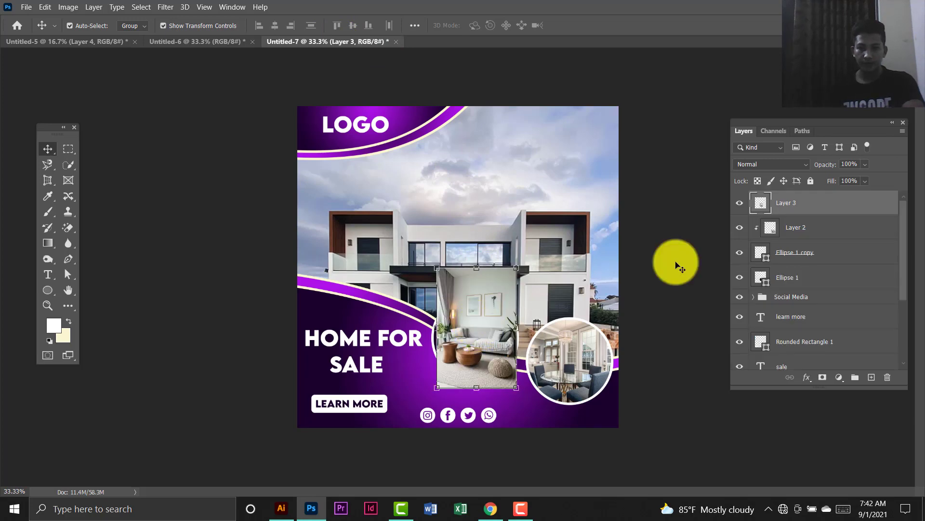
left_click_drag(847, 201, 832, 261)
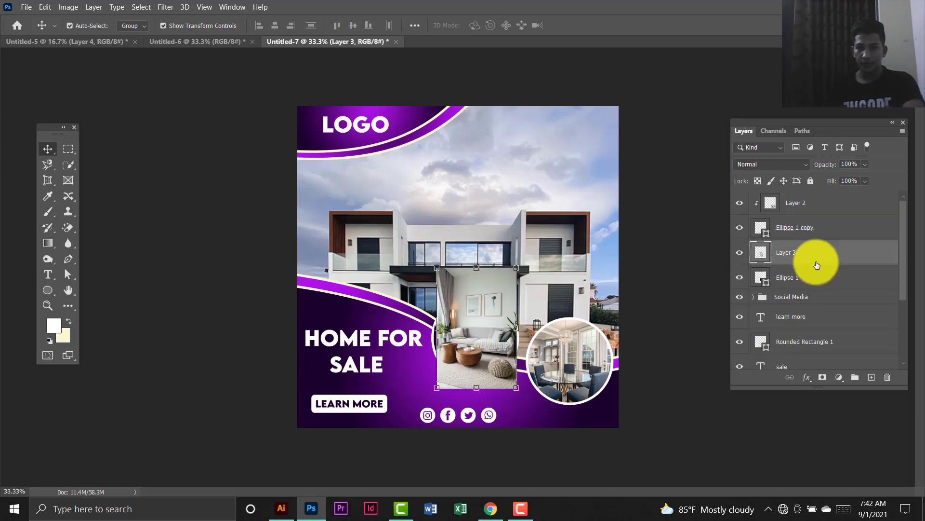
Enlarge the living room photo to about 106% so it covers the left circle, and clip it to that circle.
left_click_drag(436, 271, 426, 263)
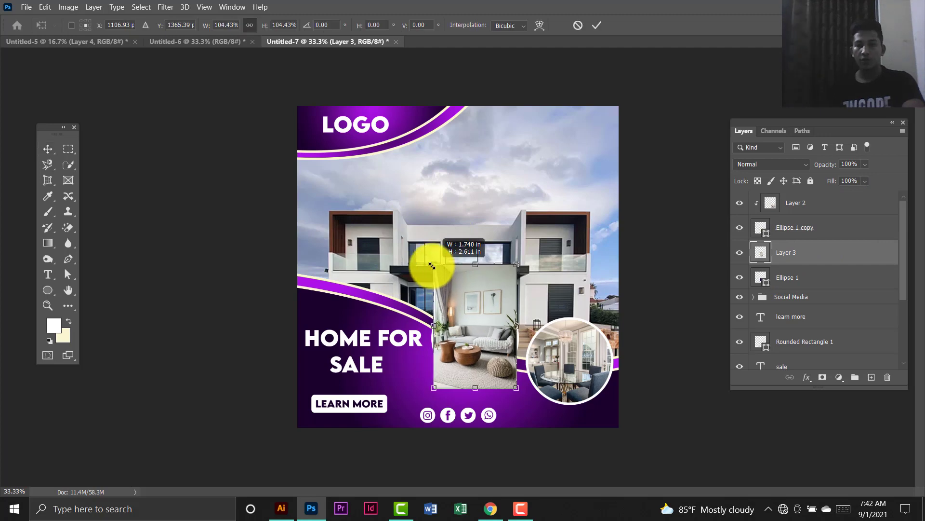
left_click_drag(466, 318, 467, 330)
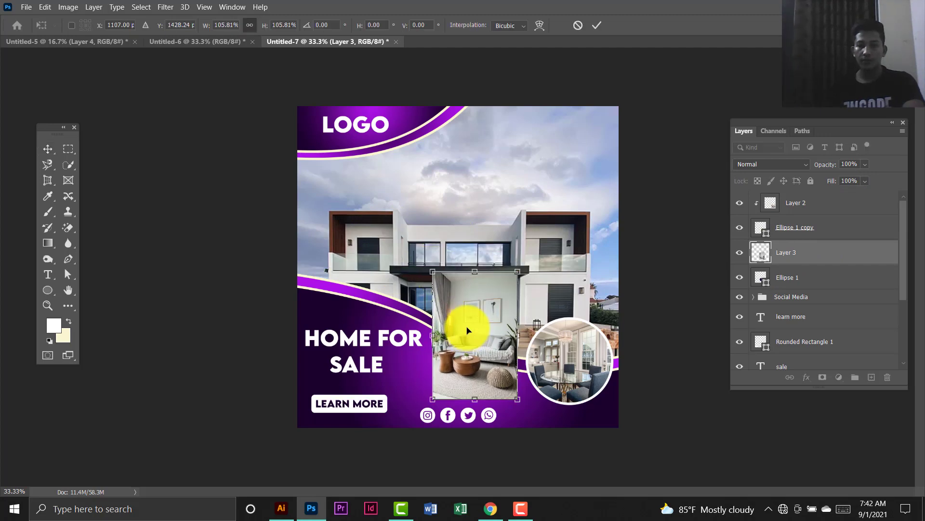
key("Return")
right_click(831, 263)
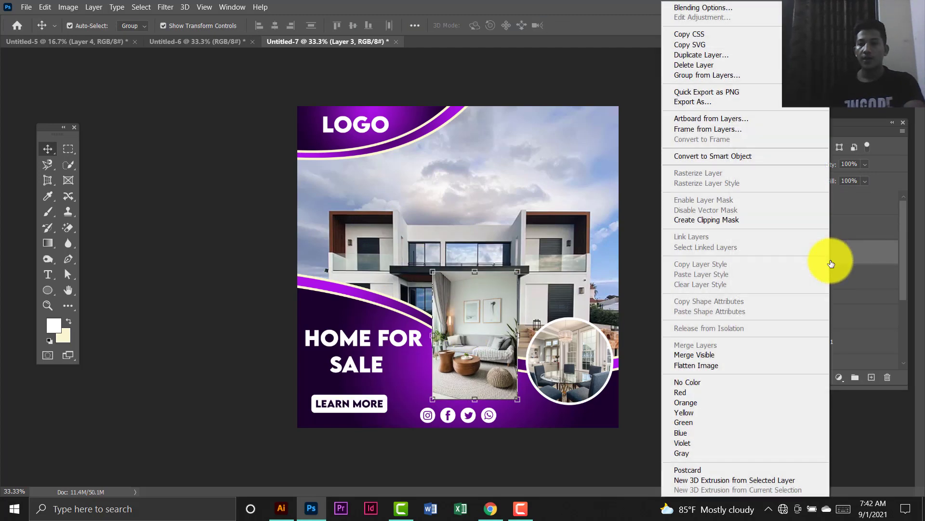
left_click(723, 223)
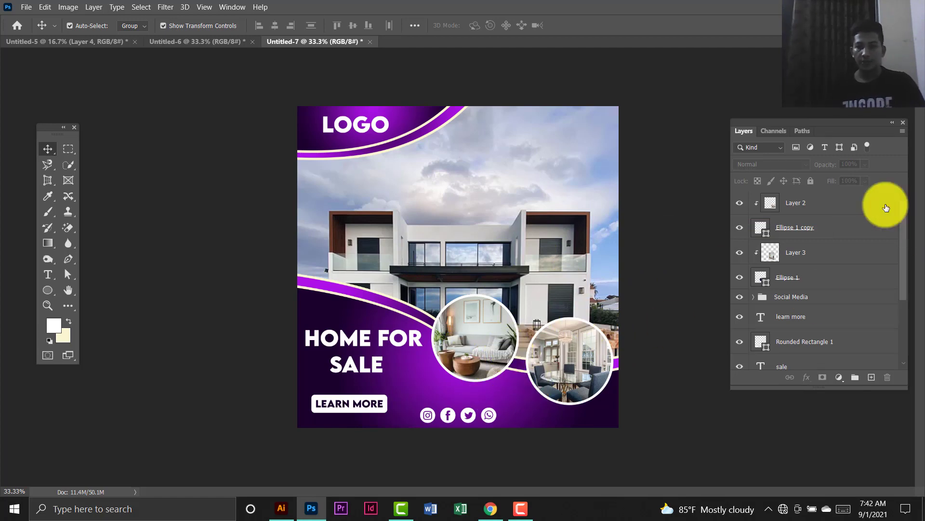
Group both circles and their clipped photos into a group named Elips.
left_click(802, 203)
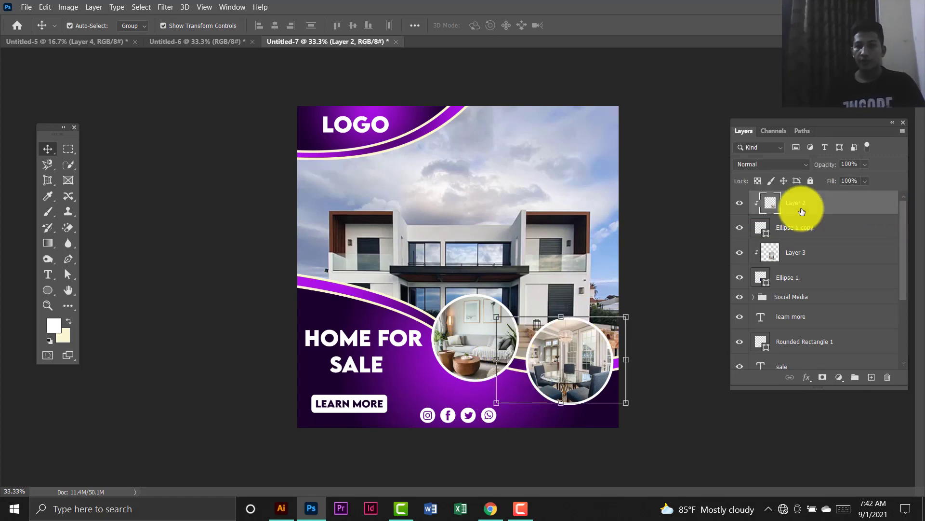
left_click(815, 283, "shift")
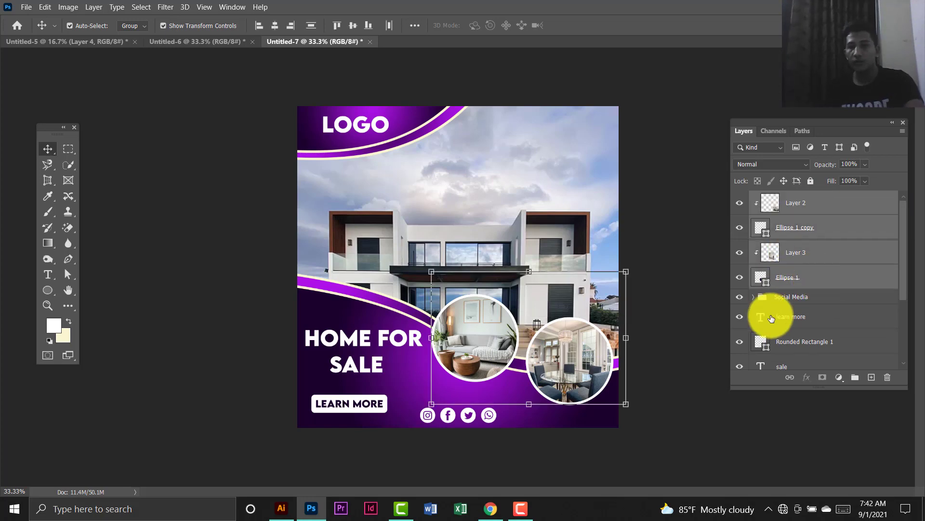
key("ctrl+g")
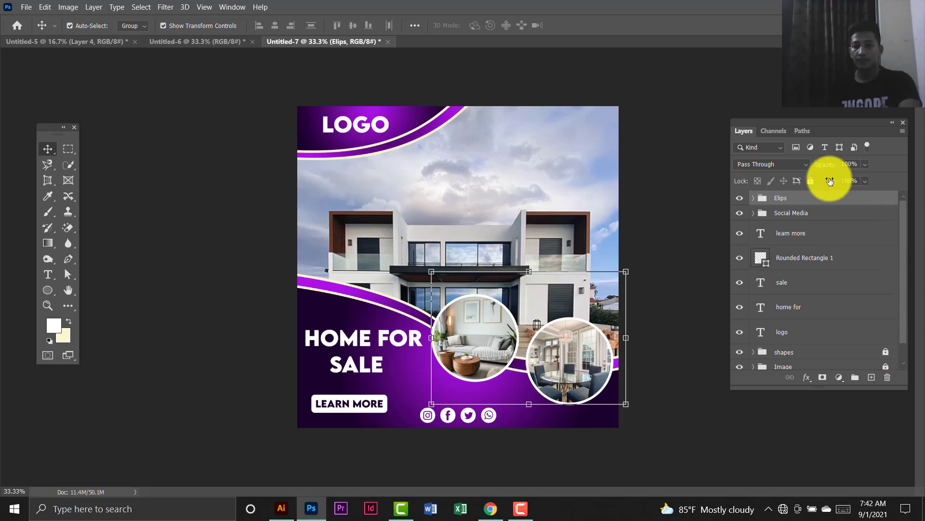
Add a drop shadow to the Elips group with distance 4 px, spread 0% and size 10 px.
double_click(877, 202)
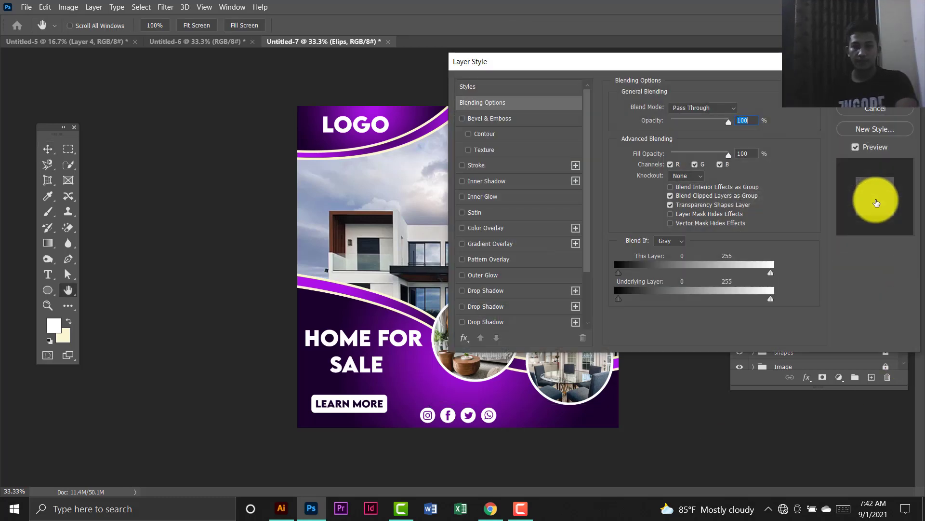
left_click(540, 291)
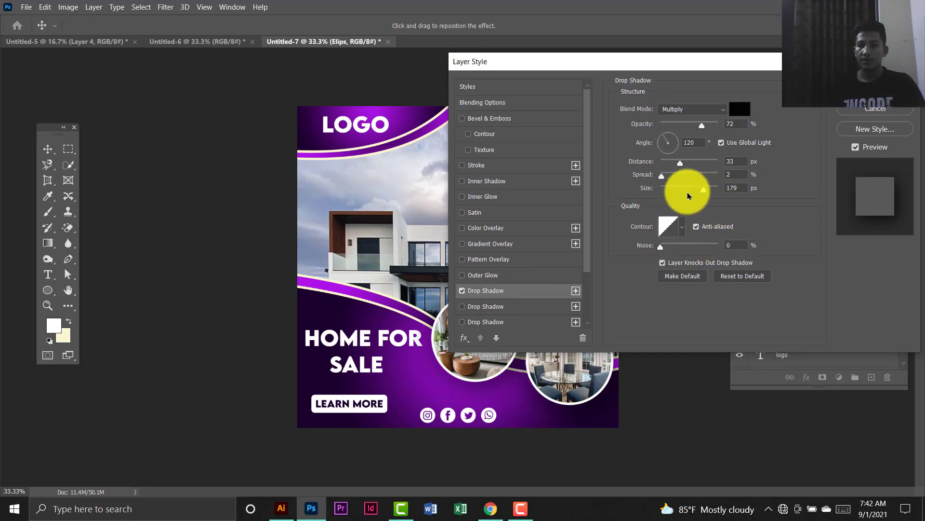
left_click_drag(704, 194, 666, 191)
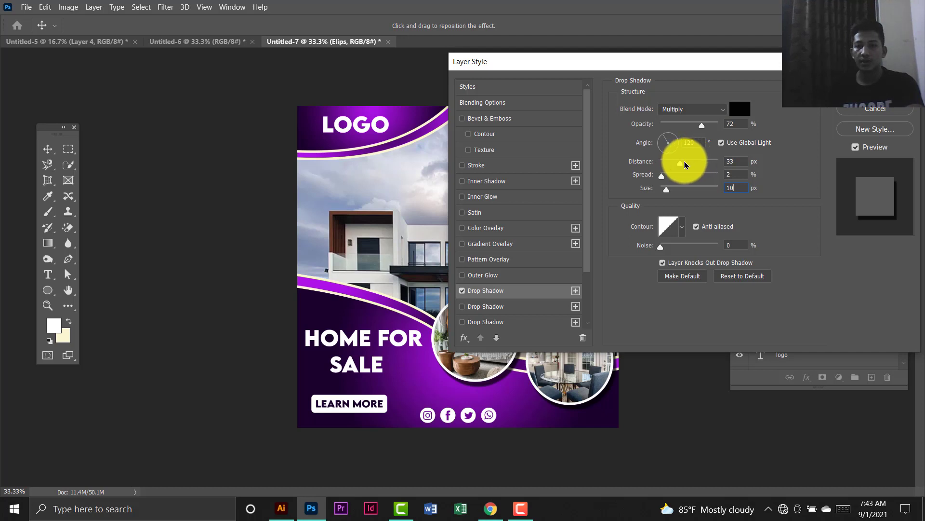
left_click_drag(681, 167, 665, 167)
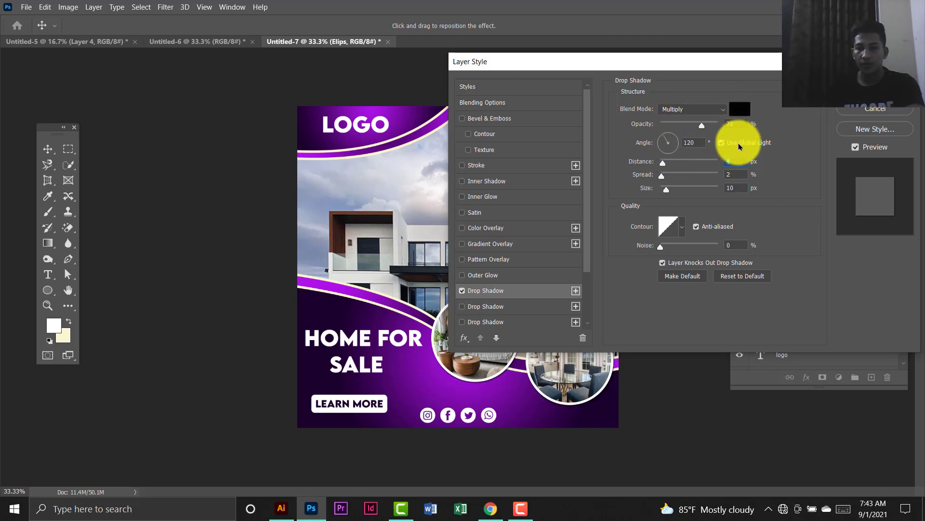
left_click_drag(663, 181, 660, 181)
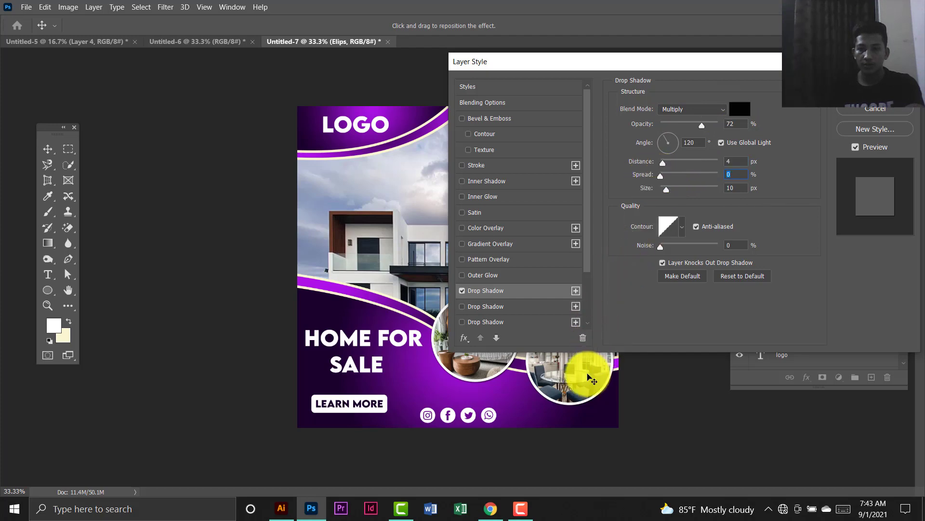
Reposition the Elips group's shadow on the canvas to an angle of 34° and a distance of 15 px, and apply the layer style.
left_click_drag(585, 406, 570, 406)
left_click_drag(574, 406, 577, 409)
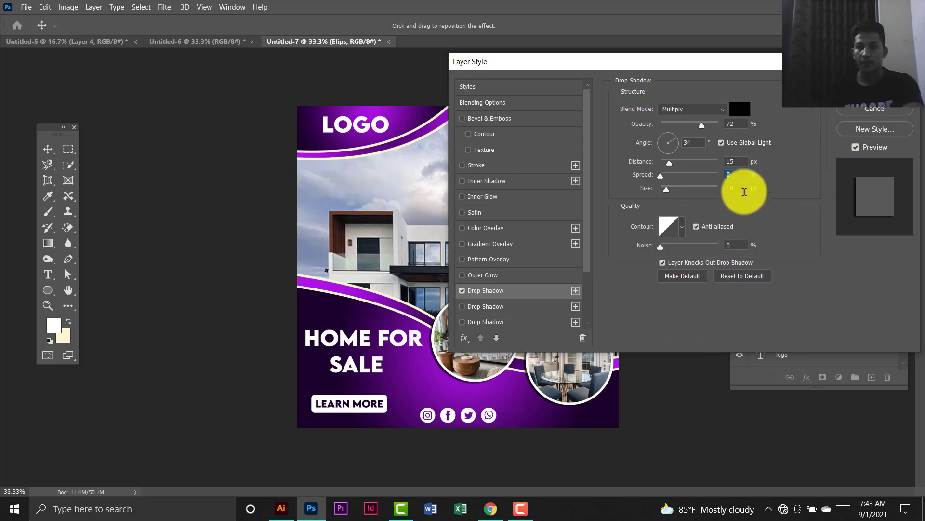
left_click_drag(746, 187, 694, 187)
left_click_drag(743, 159, 700, 192)
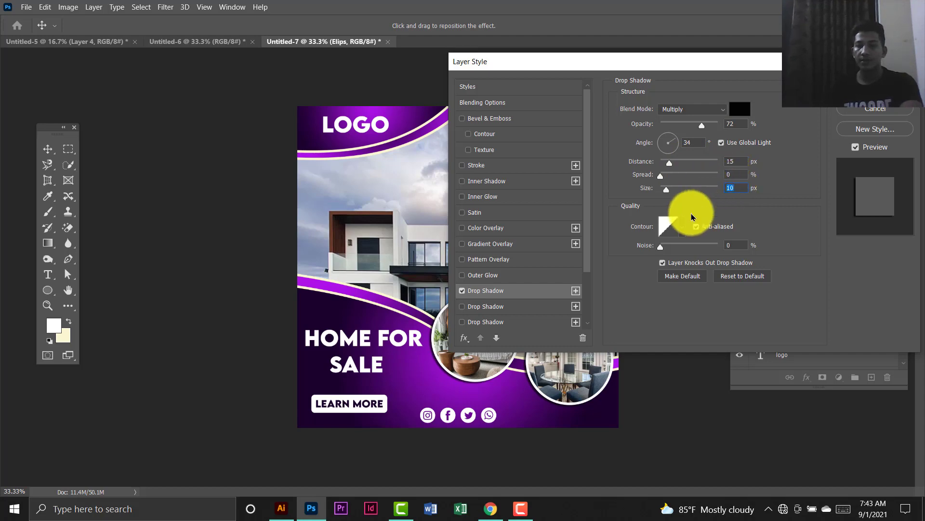
left_click(681, 225)
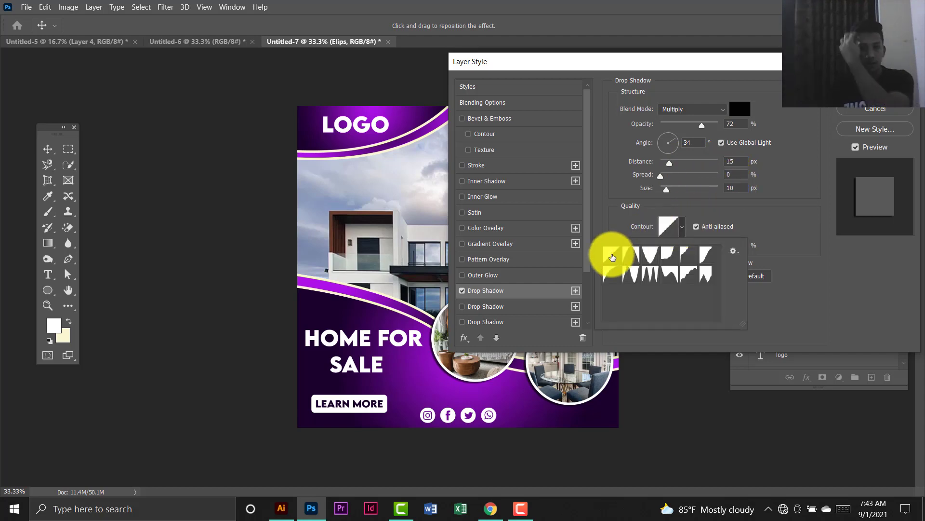
left_click(764, 217)
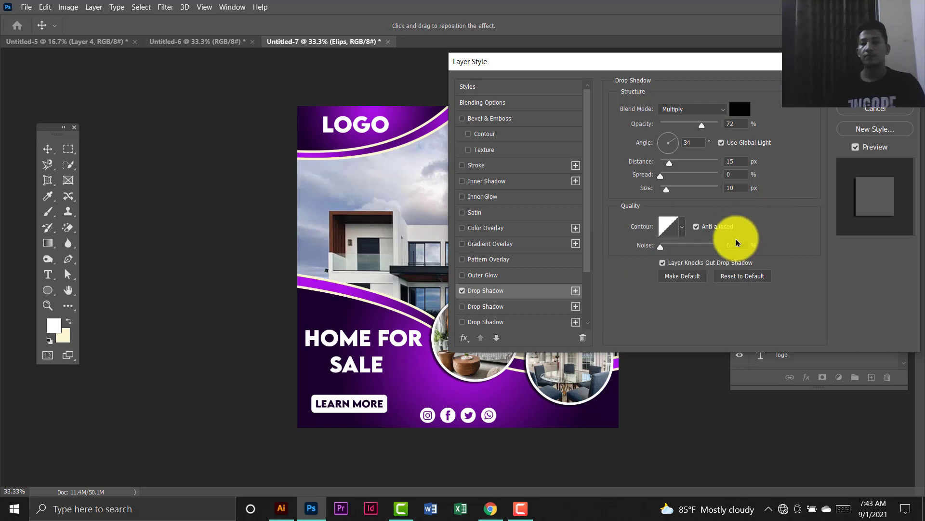
left_click_drag(735, 245, 706, 244)
left_click_drag(695, 143, 640, 147)
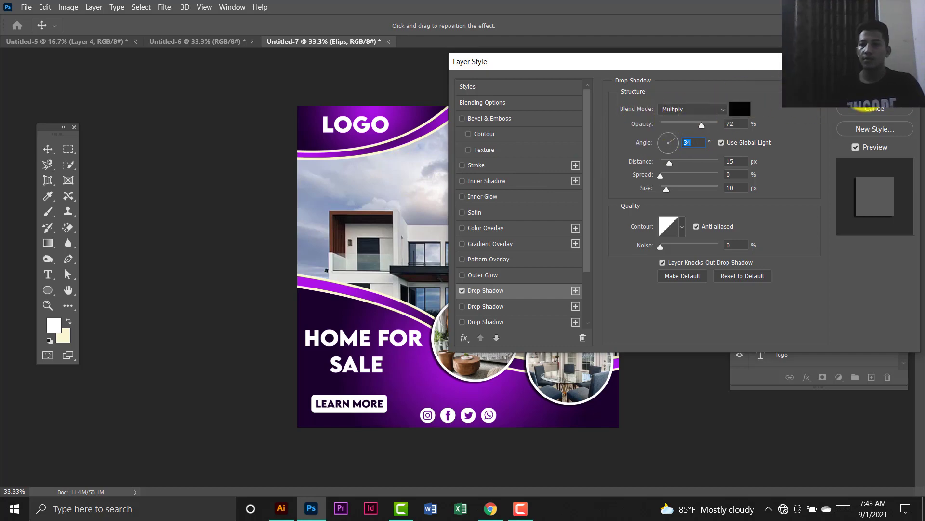
left_click(863, 108)
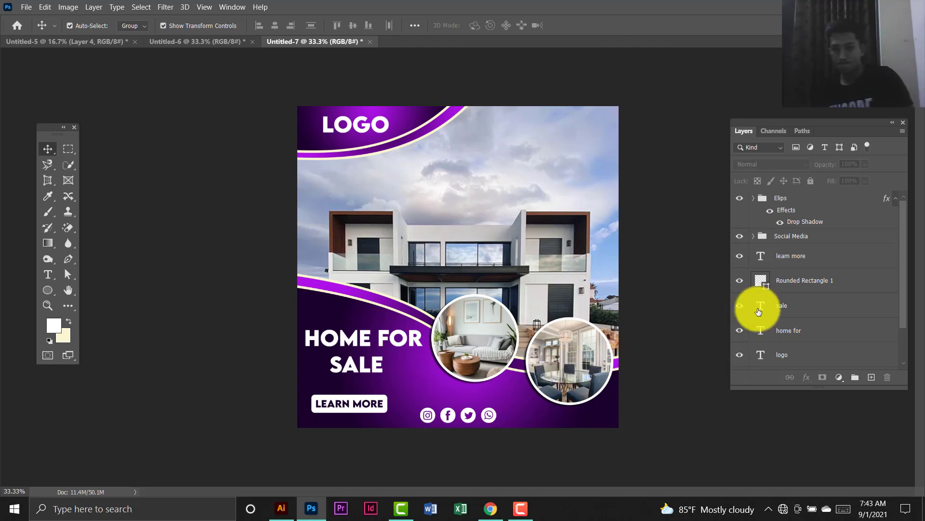
Group the learn more text and its rounded rectangle into a group named Learn More.
scroll(823, 269, "down", 2)
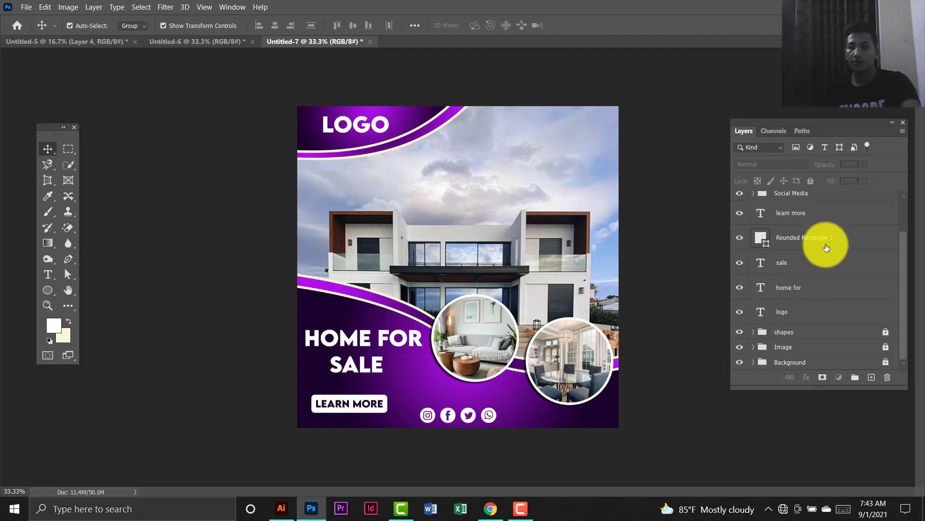
left_click(826, 247)
left_click(803, 214, "shift")
key("ctrl+g")
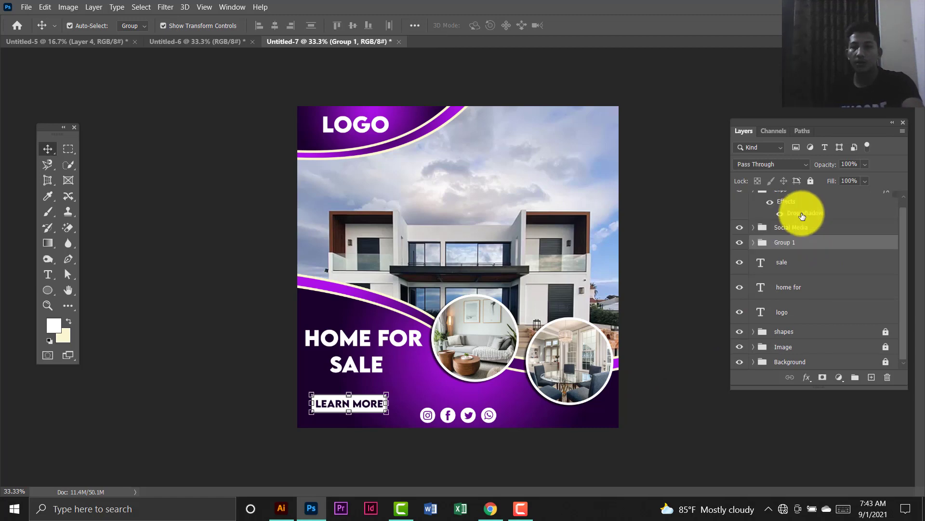
left_click(783, 245)
type("Learn Mor")
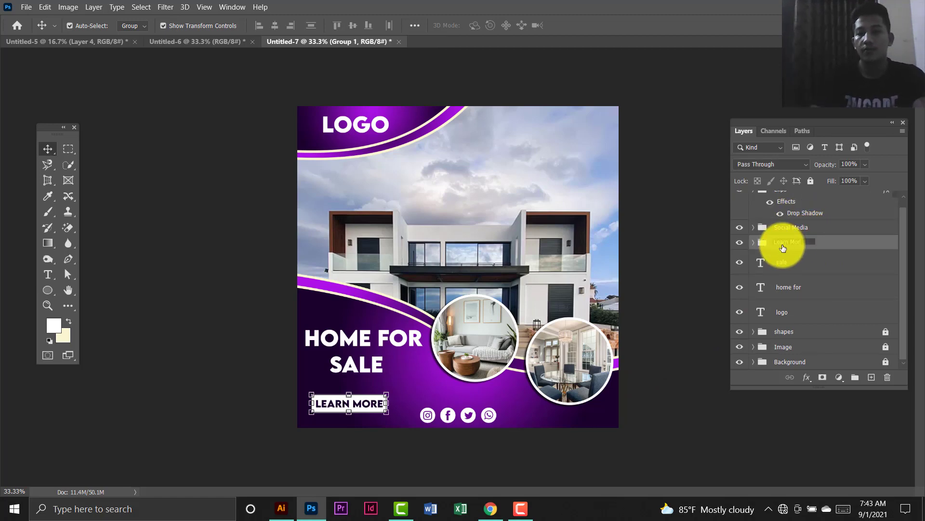
type("e")
key("Return")
Group the sale, home for and logo text layers into a group named Text.
scroll(783, 248, "up", 1)
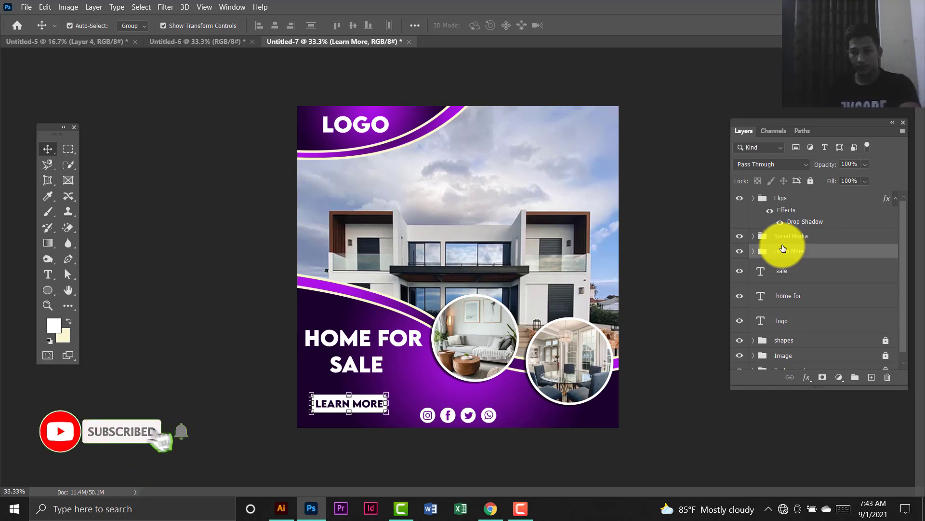
left_click(806, 277)
left_click(803, 318, "shift")
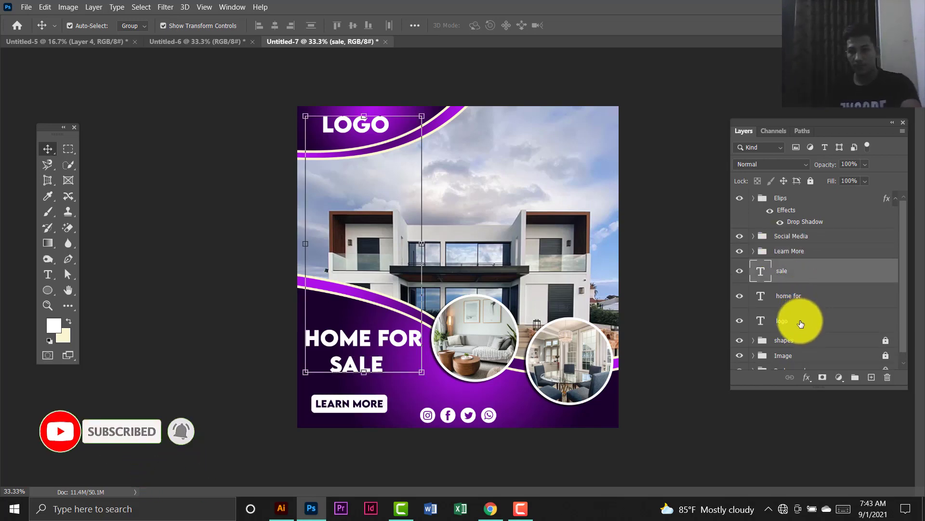
key("ctrl+g")
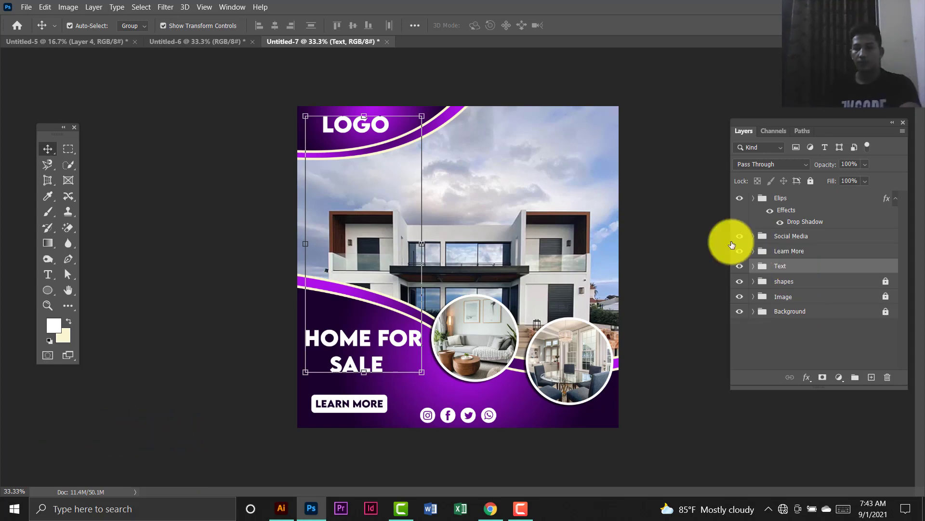
left_click(671, 209)
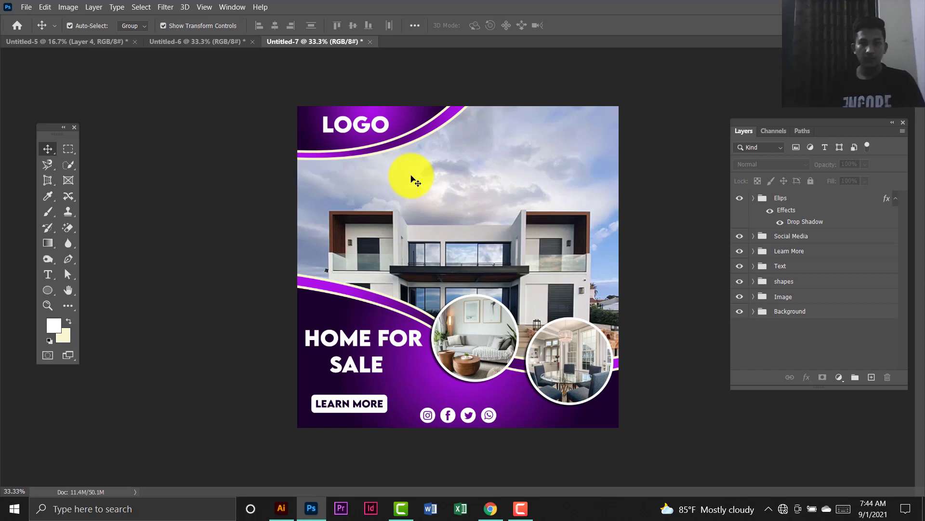
left_click(26, 6)
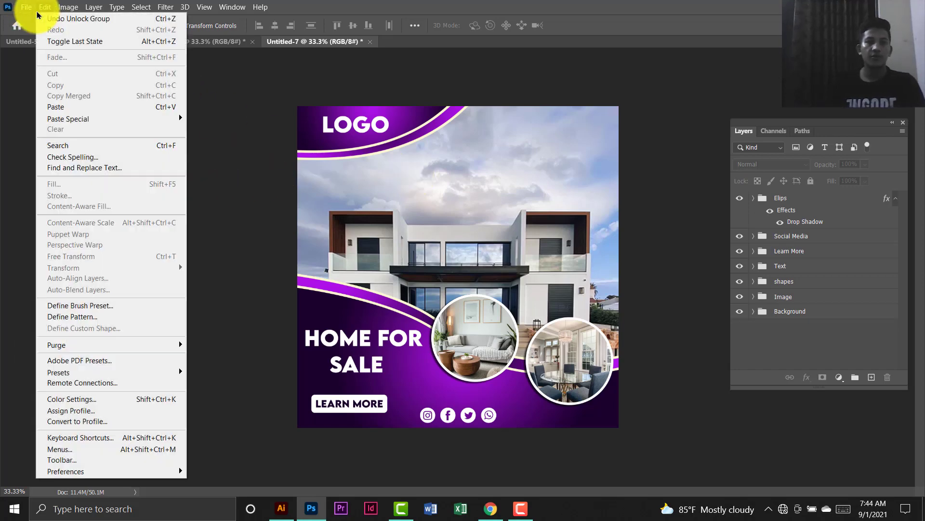
left_click(33, 19)
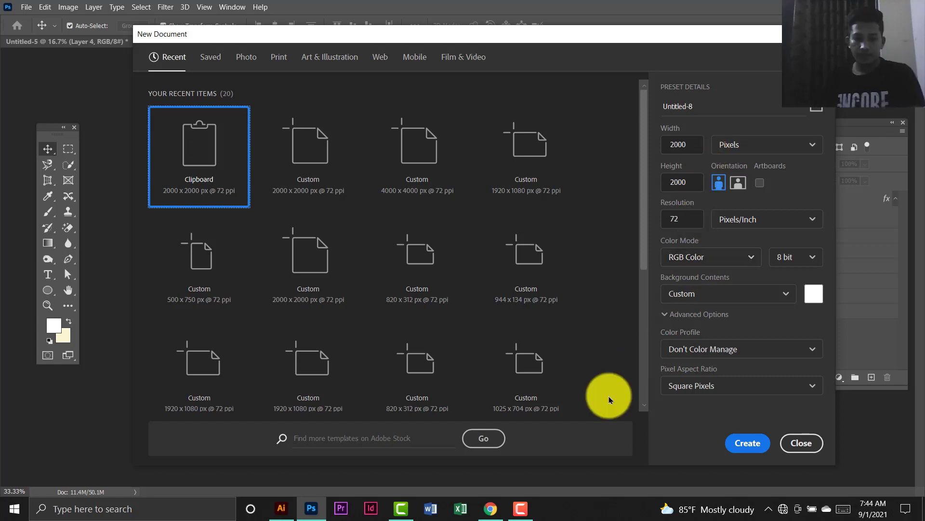
left_click(530, 505)
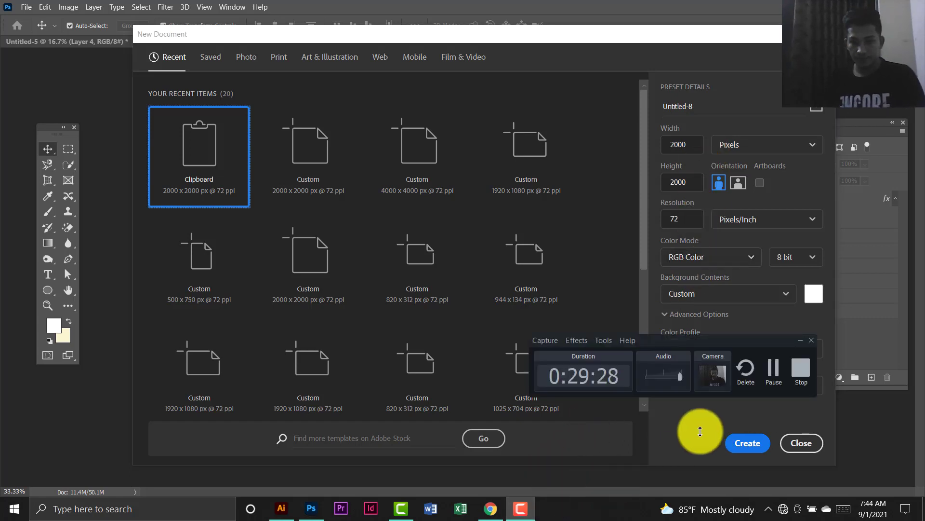
left_click(676, 433)
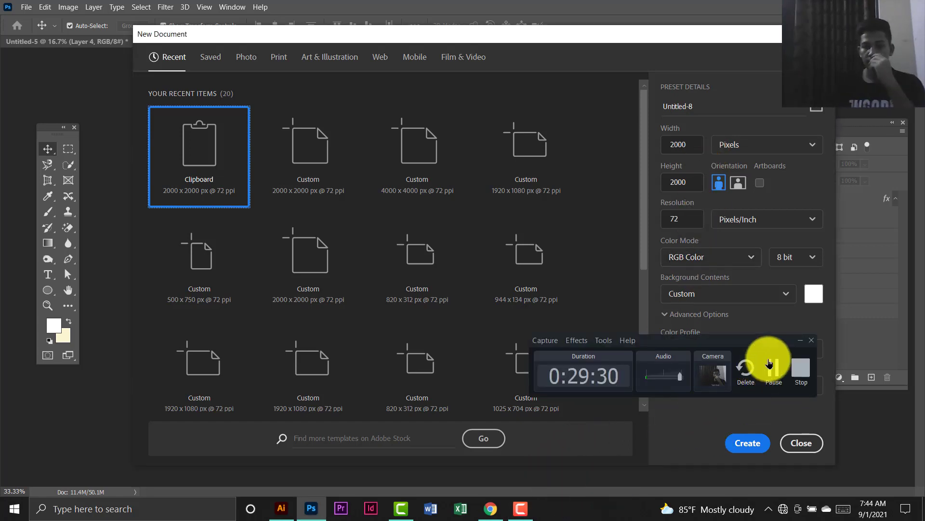
left_click(800, 340)
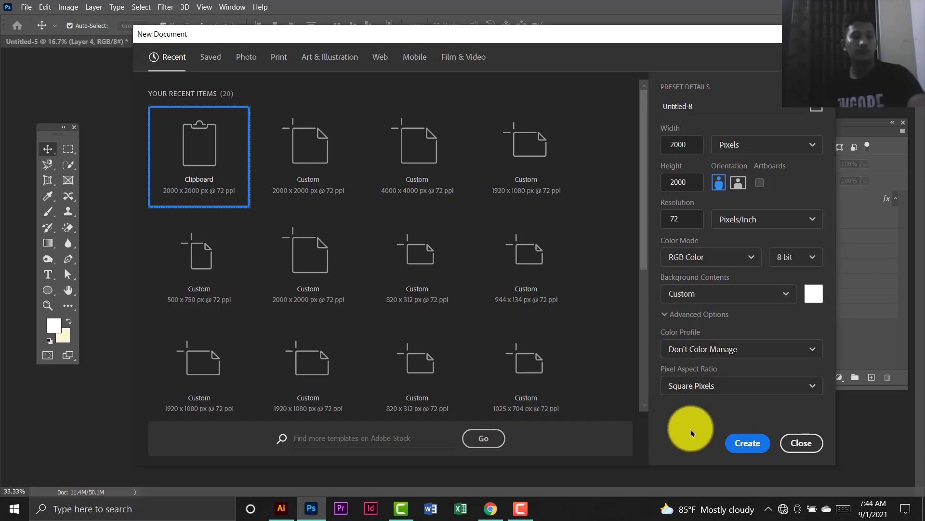
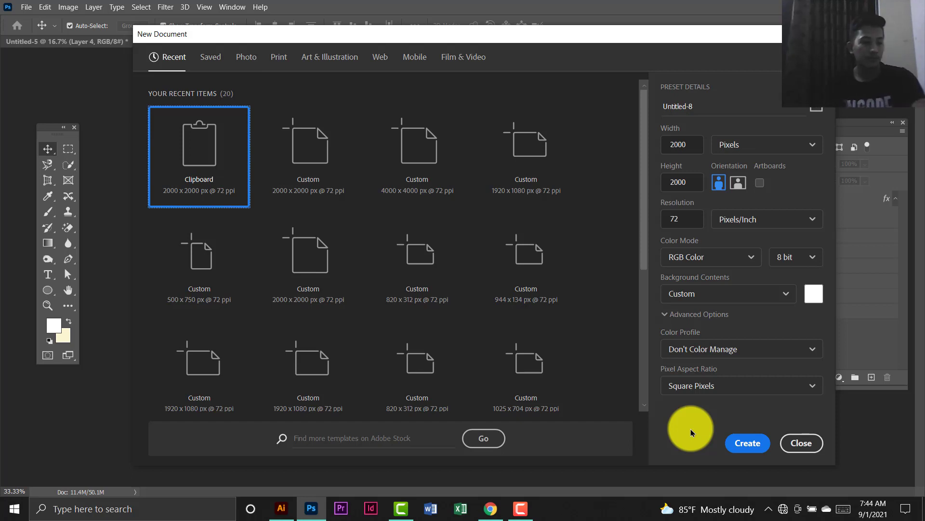
left_click(749, 455)
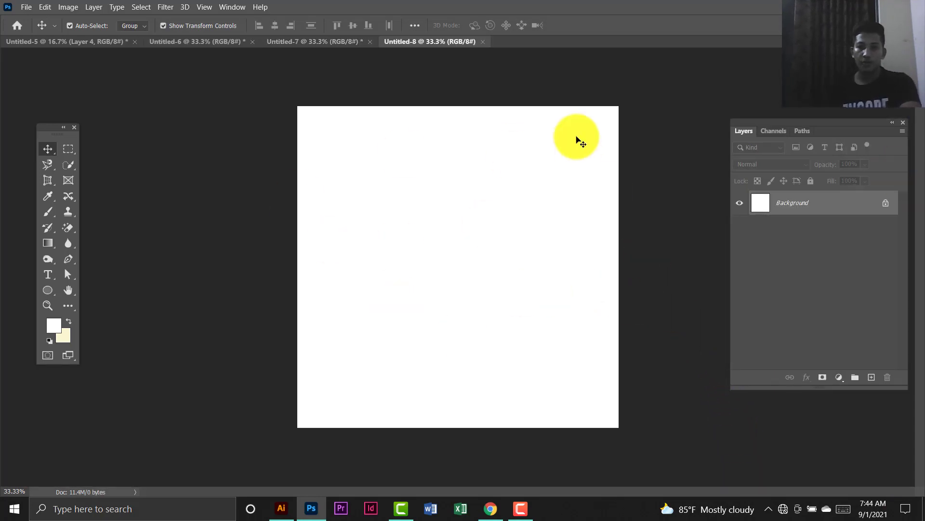
left_click(482, 45)
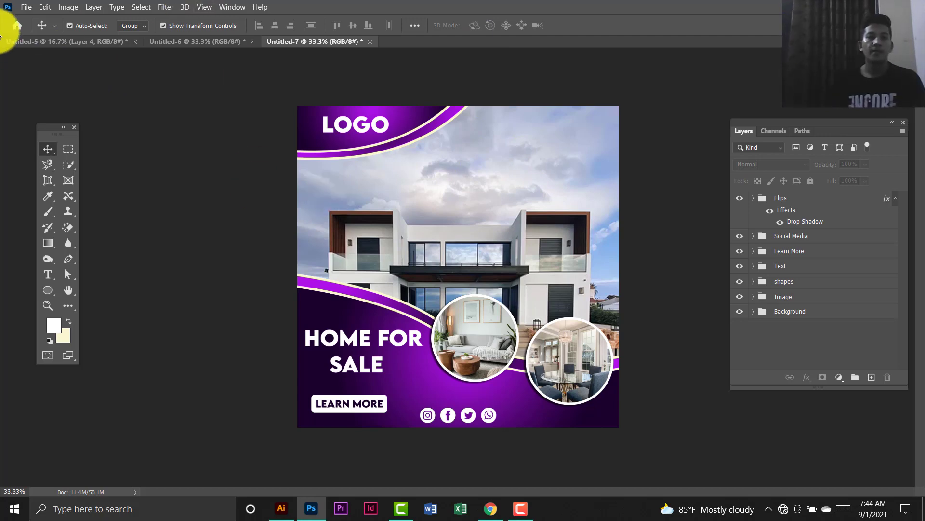
Create a new 2000 x 2000 px RGB document with a resolution of 300 pixels/inch.
left_click(23, 5)
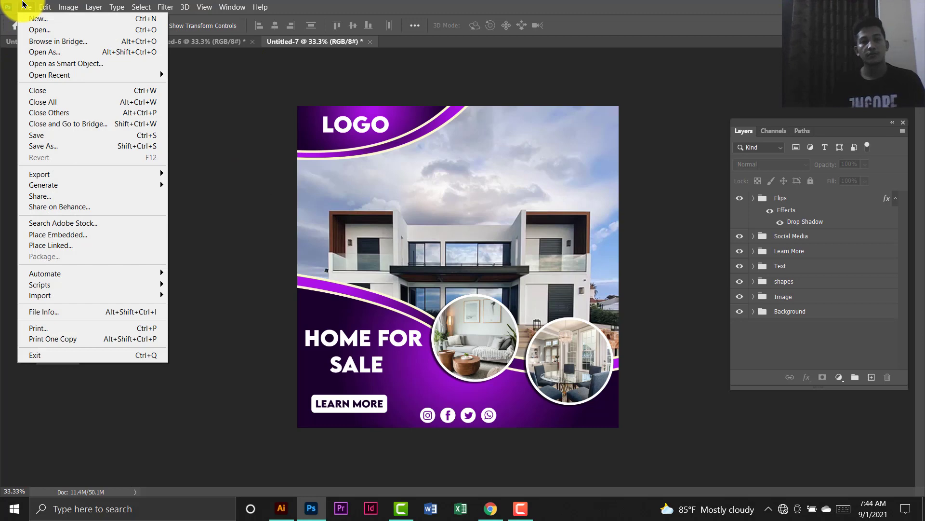
left_click(30, 19)
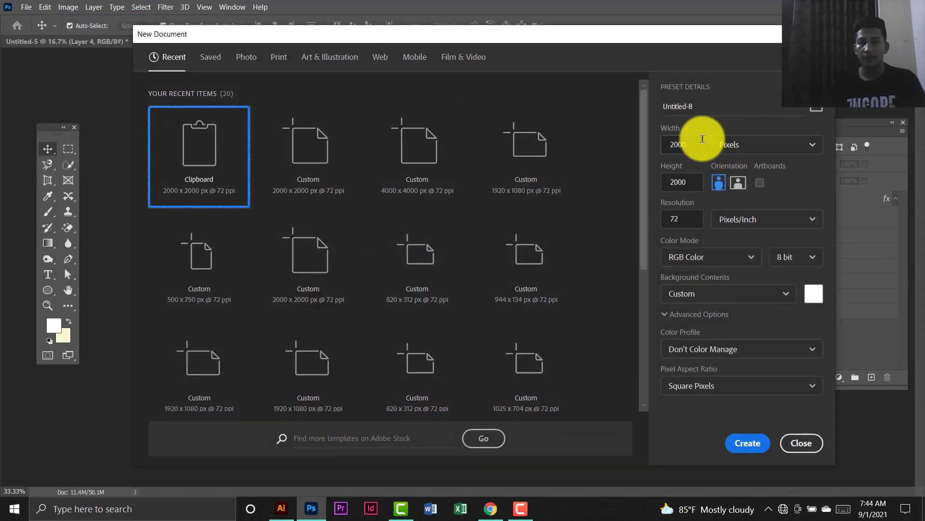
double_click(677, 144)
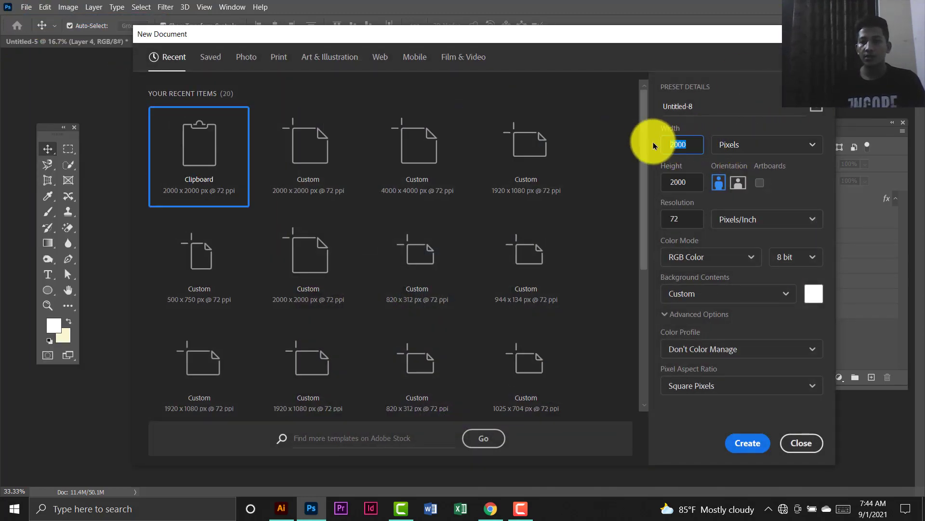
double_click(692, 185)
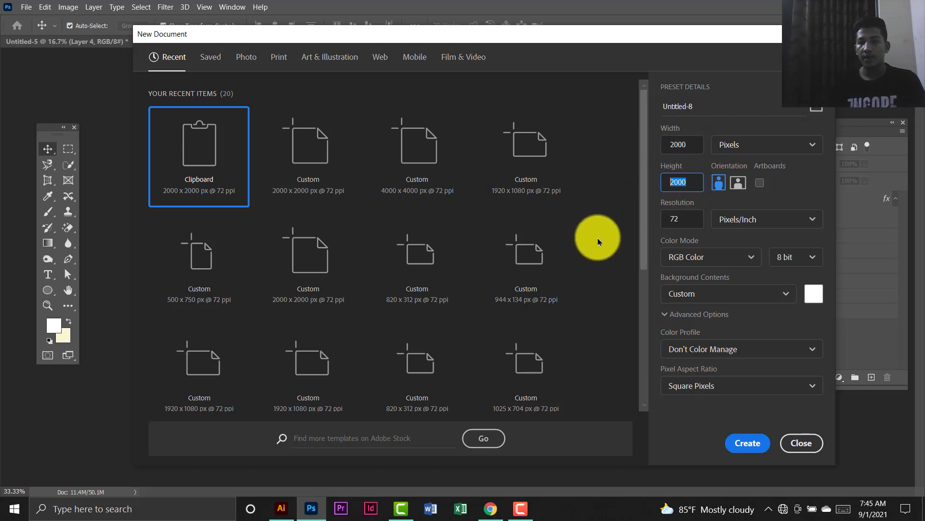
double_click(676, 222)
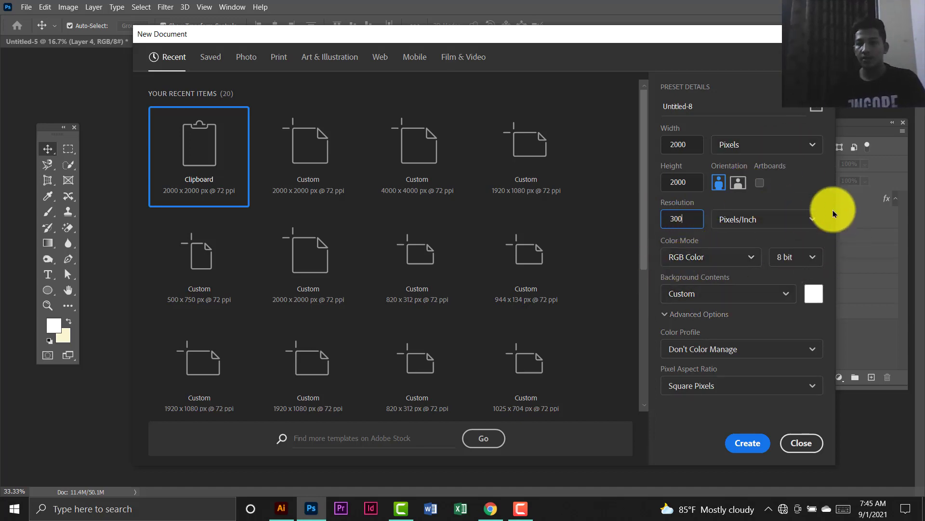
left_click(747, 443)
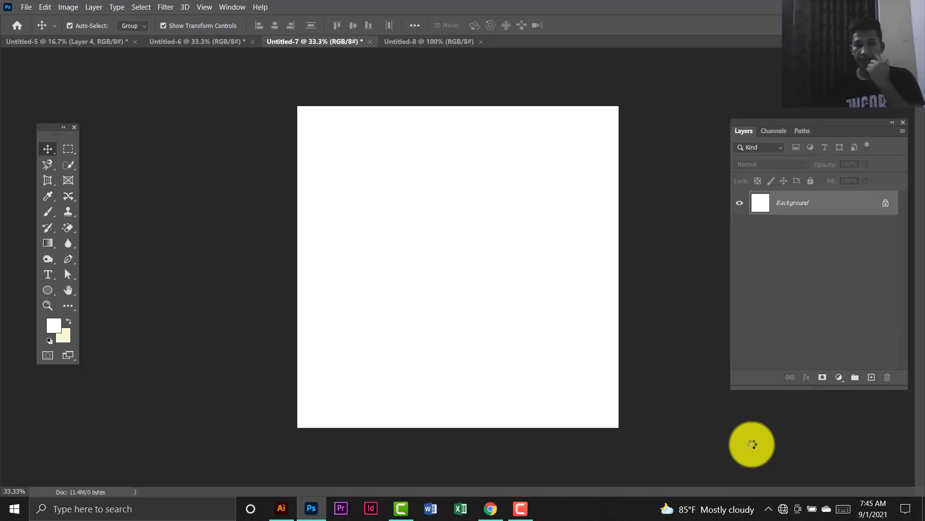
Draw a white rectangle shape about 2067 x 2096 px that covers the whole canvas and extends slightly past its edges.
right_click(43, 295)
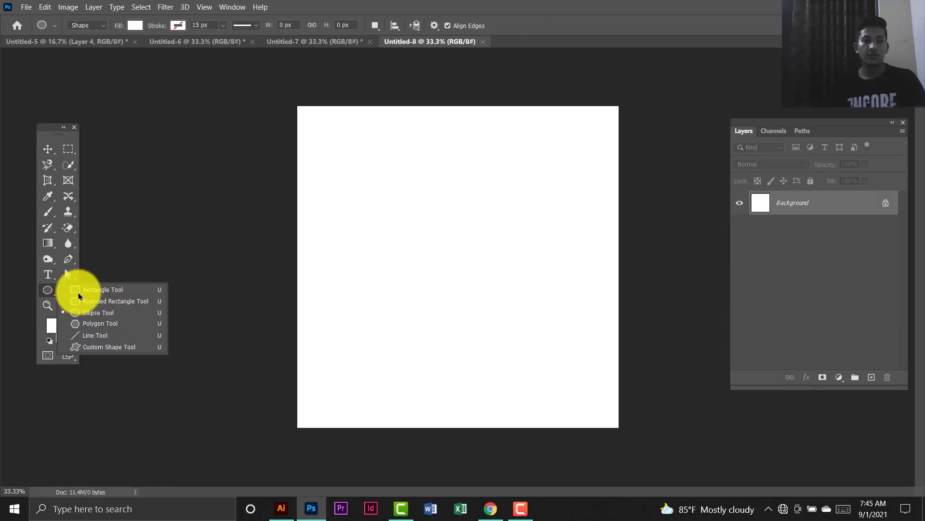
left_click(109, 289)
left_click_drag(294, 99, 626, 436)
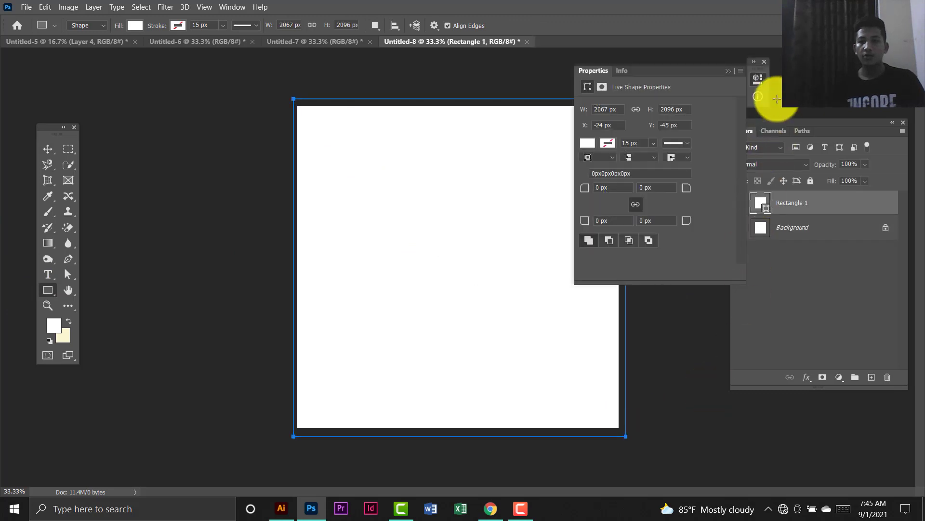
left_click(765, 62)
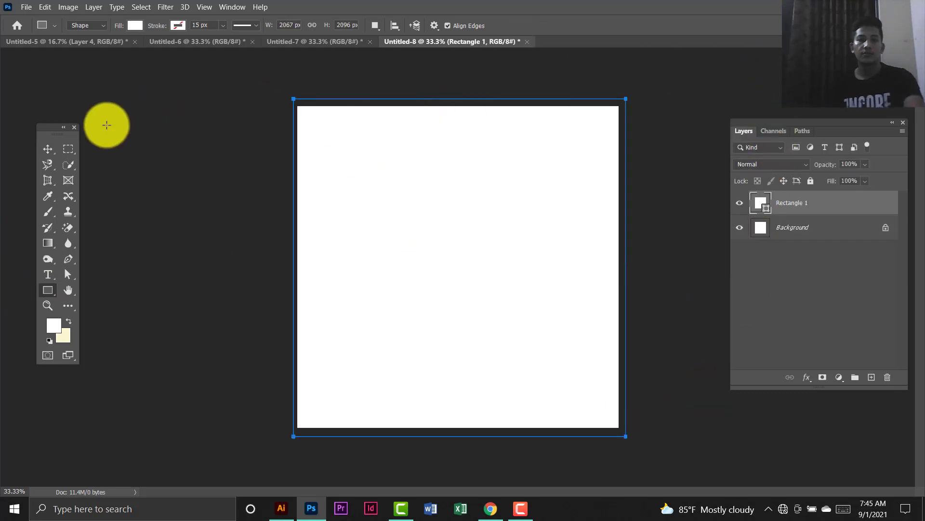
Resize the white rectangle to fit the canvas edges exactly at 2000 x 2000 px.
left_click(47, 148)
left_click_drag(461, 99, 461, 106)
left_click_drag(630, 277, 618, 274)
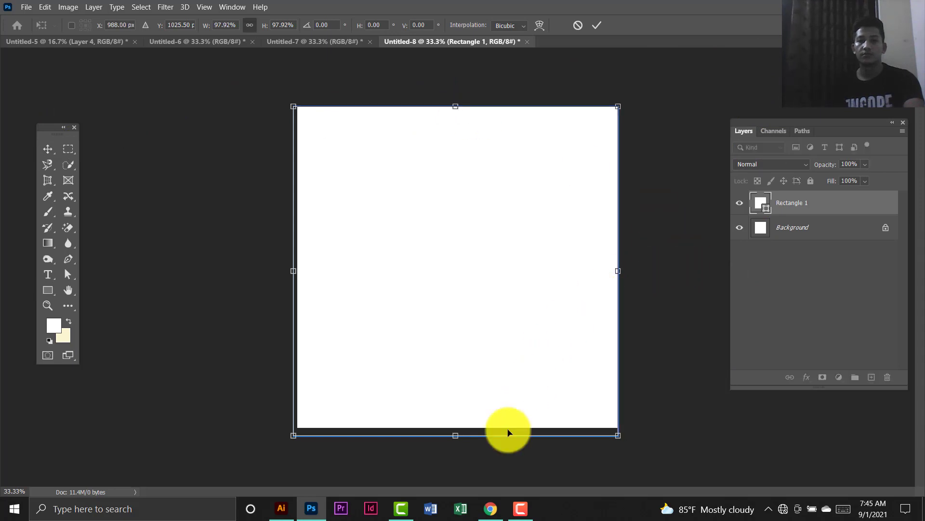
left_click_drag(460, 428, 459, 427)
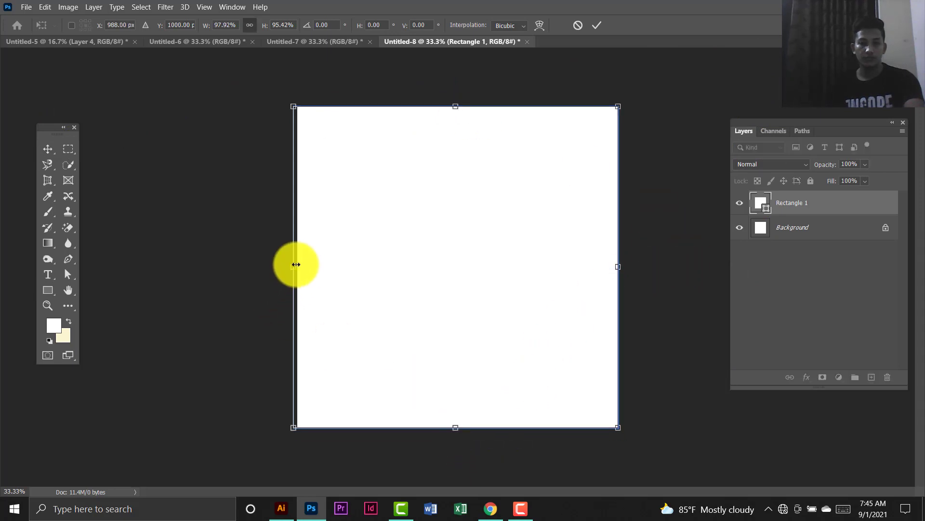
left_click_drag(295, 264, 297, 265)
left_click(48, 289)
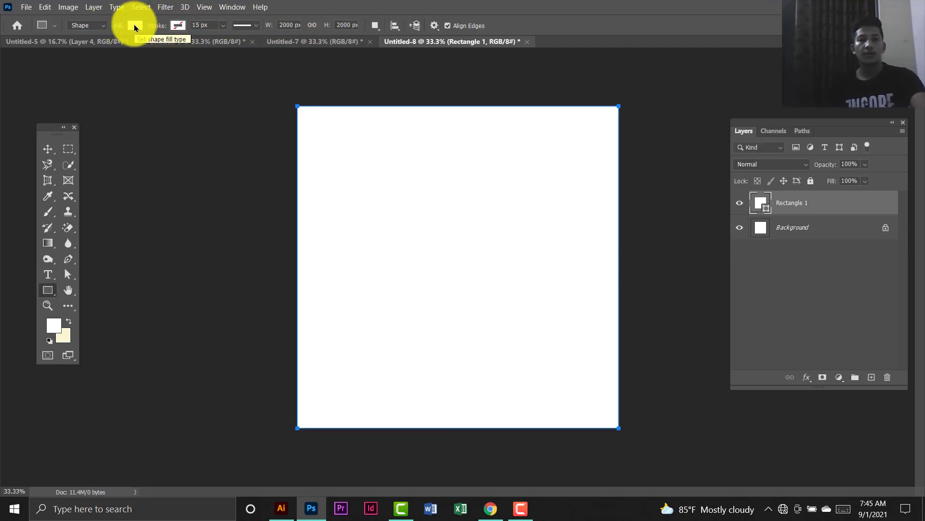
Unlock the background layer, group it with Rectangle 1 as Background, and lock the group.
left_click(833, 227, "shift")
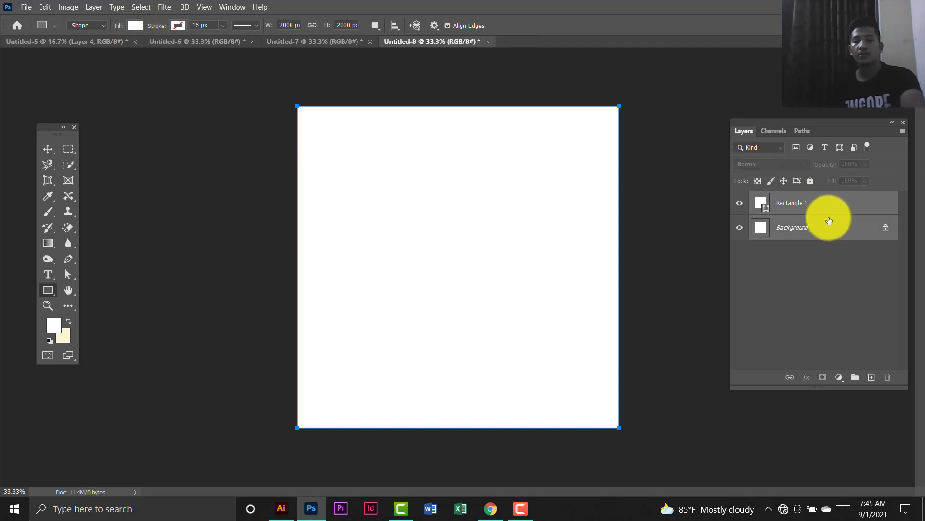
left_click(886, 228)
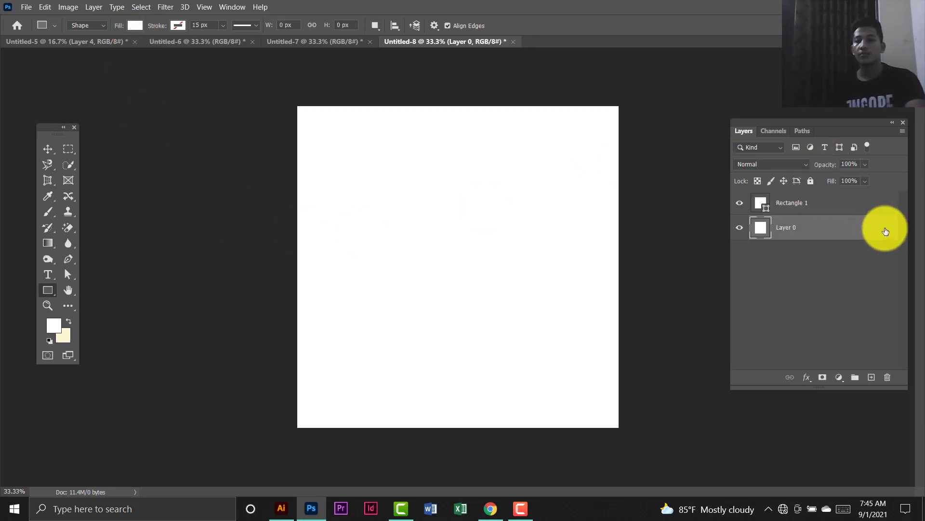
left_click(811, 201, "shift")
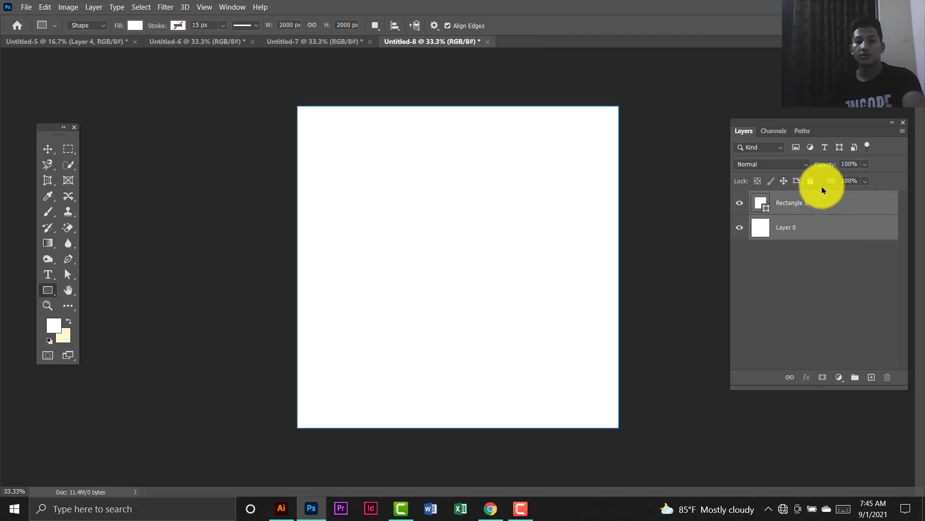
key("ctrl+g")
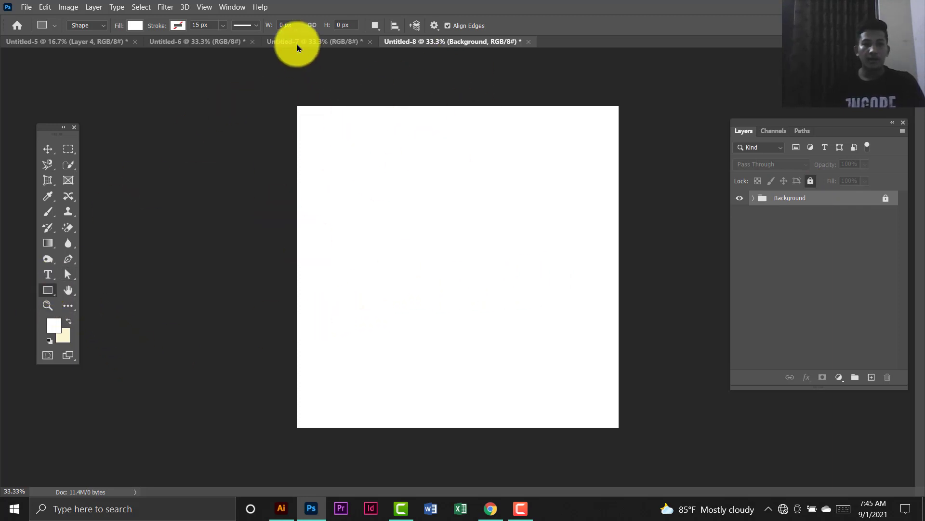
Copy the palm-and-pool house photo from Untitled-5 into Untitled-8 and place it across the upper part of the canvas.
left_click(120, 41)
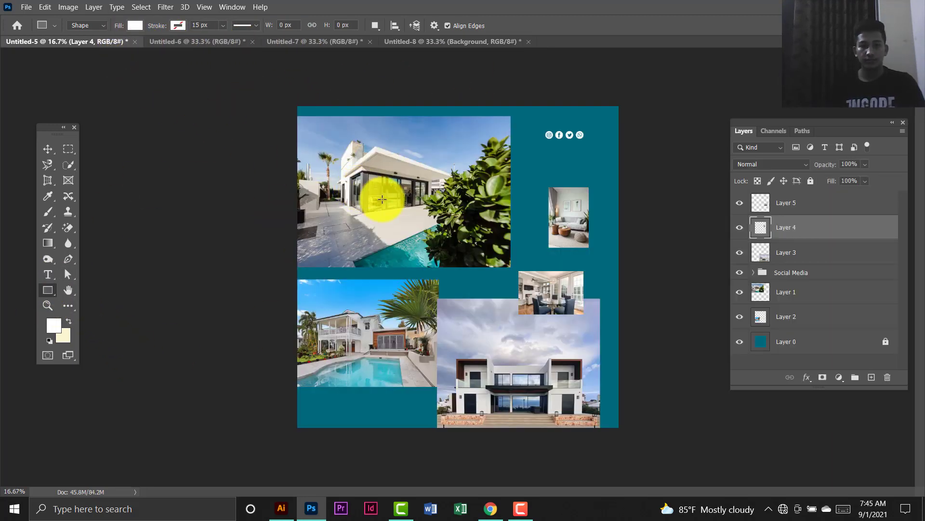
left_click(47, 148)
left_click(243, 268)
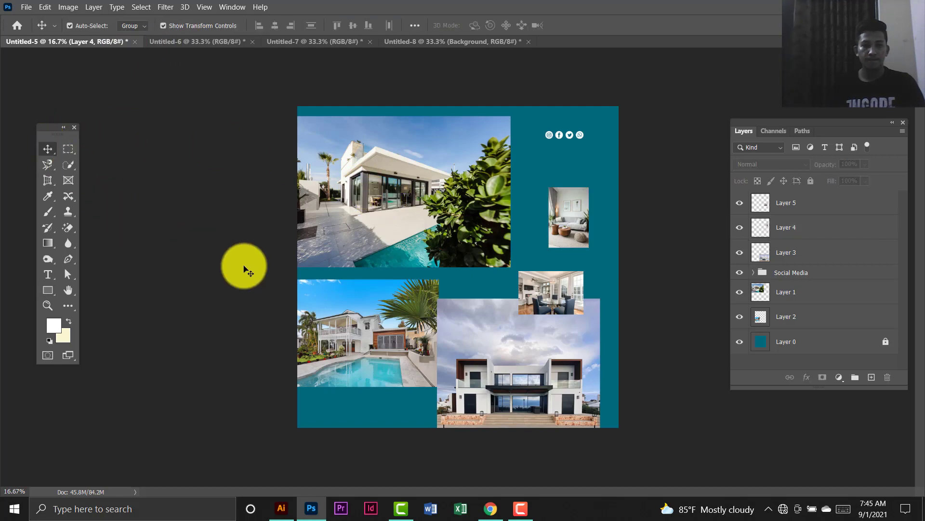
left_click(351, 322)
left_click_drag(366, 291, 430, 289)
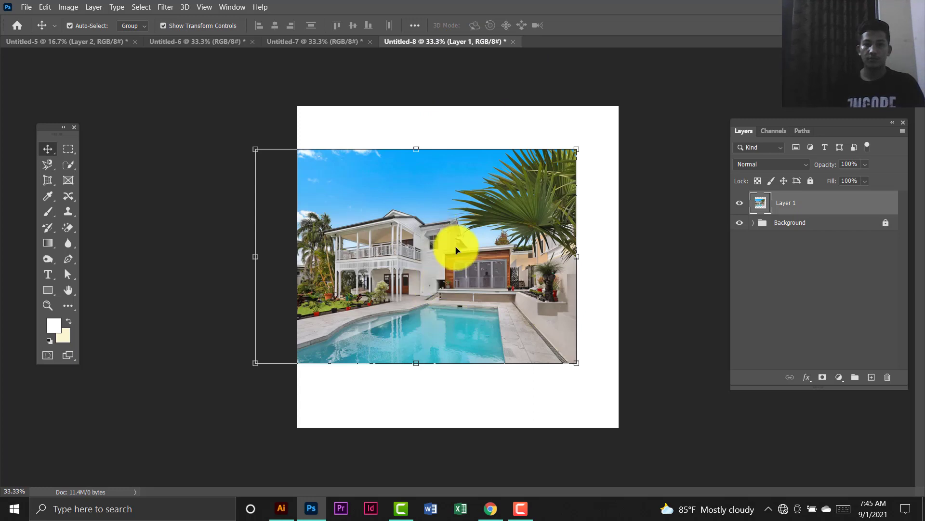
left_click_drag(450, 248, 487, 163)
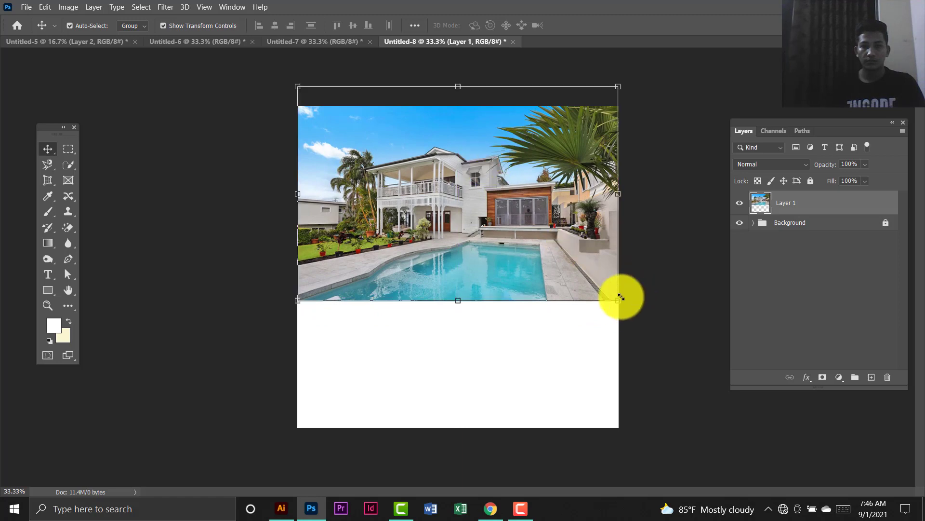
Scale the house photo to about 102.87% and keep it centred horizontally on the canvas.
left_click_drag(621, 298, 626, 303)
left_click_drag(598, 269, 594, 271)
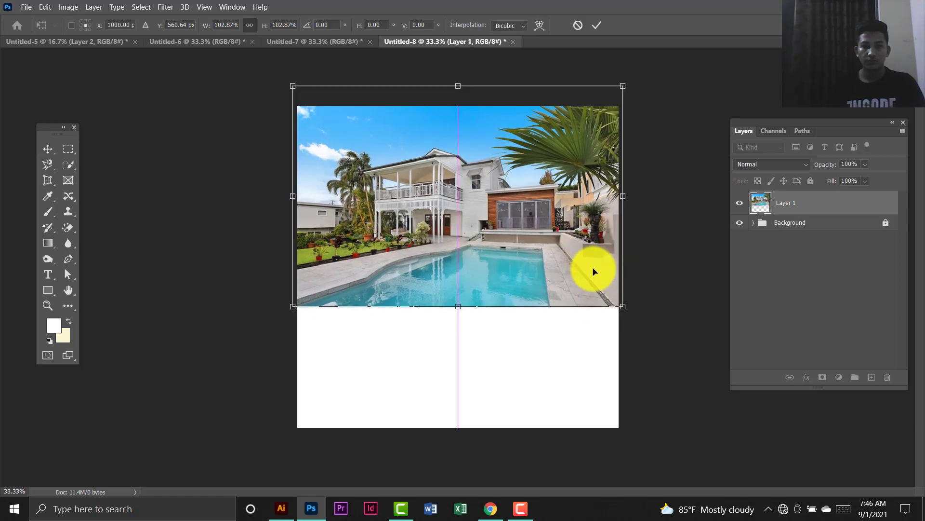
key("Return")
left_click(664, 242)
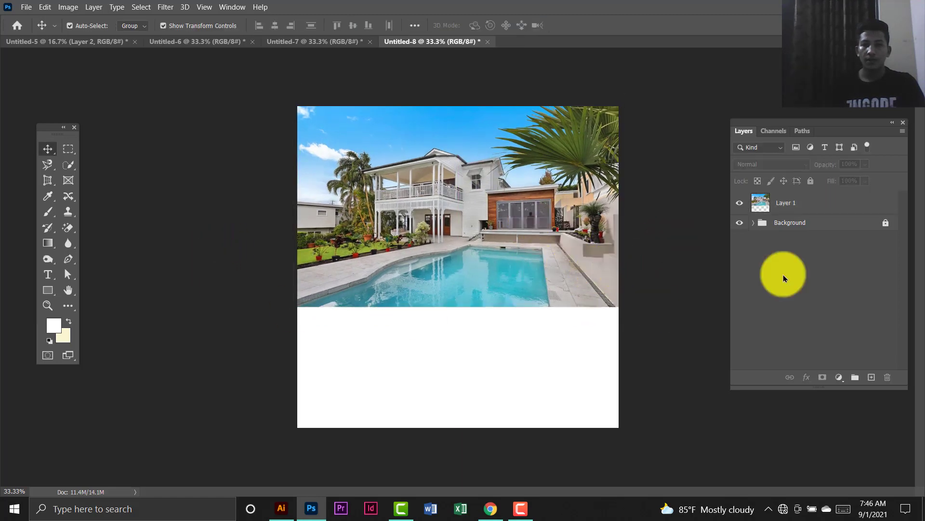
Put the house photo layer in a group named Image, then collapse and lock the group.
left_click(841, 207)
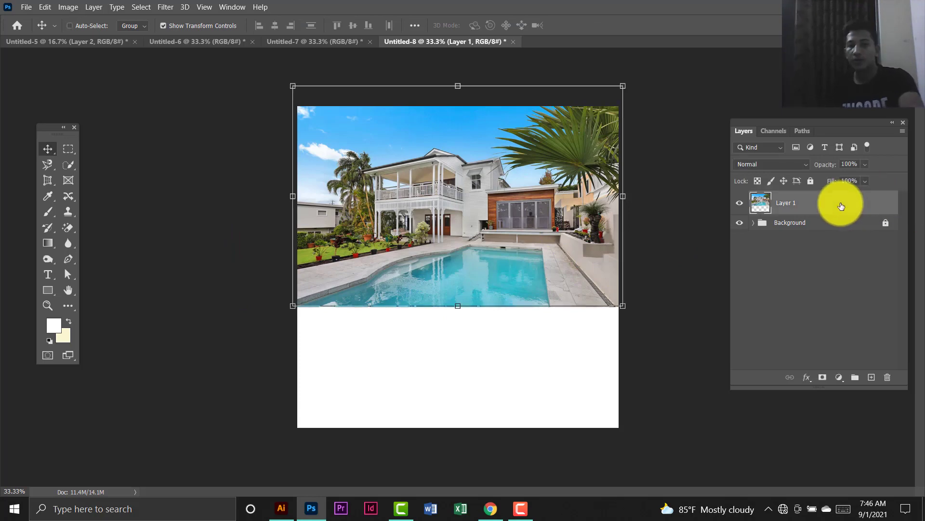
key("ctrl+g")
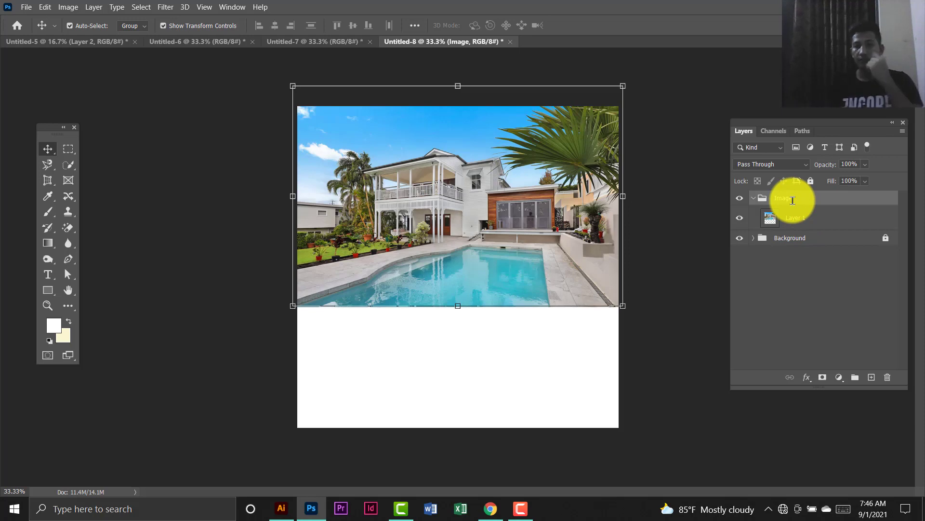
left_click(646, 120)
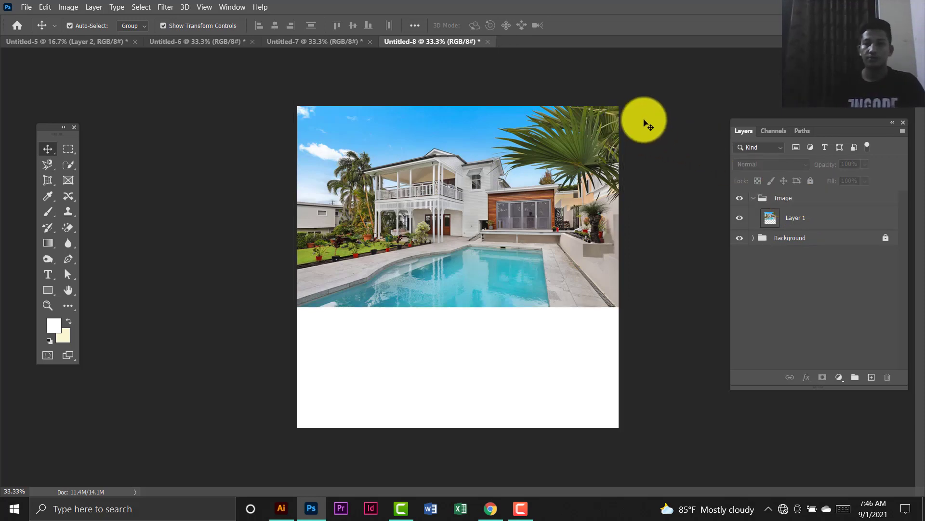
left_click(559, 182)
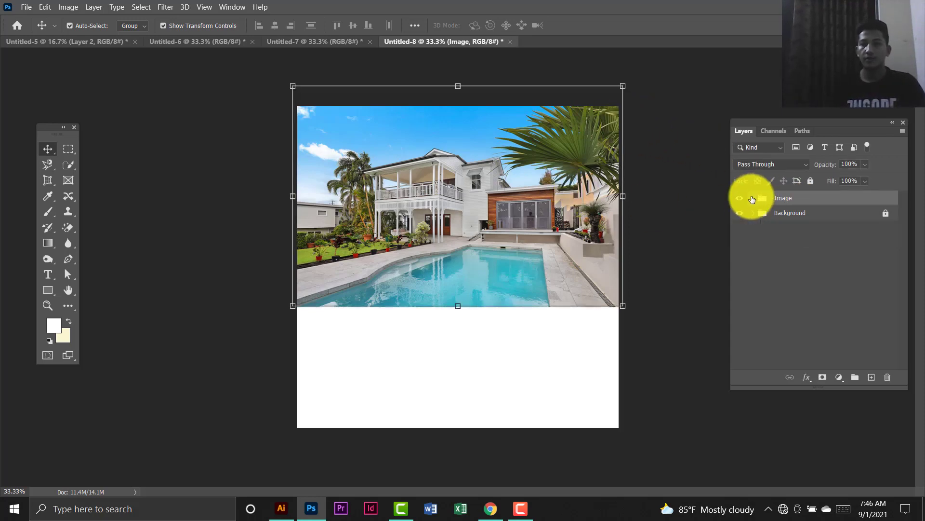
left_click(810, 181)
left_click(652, 178)
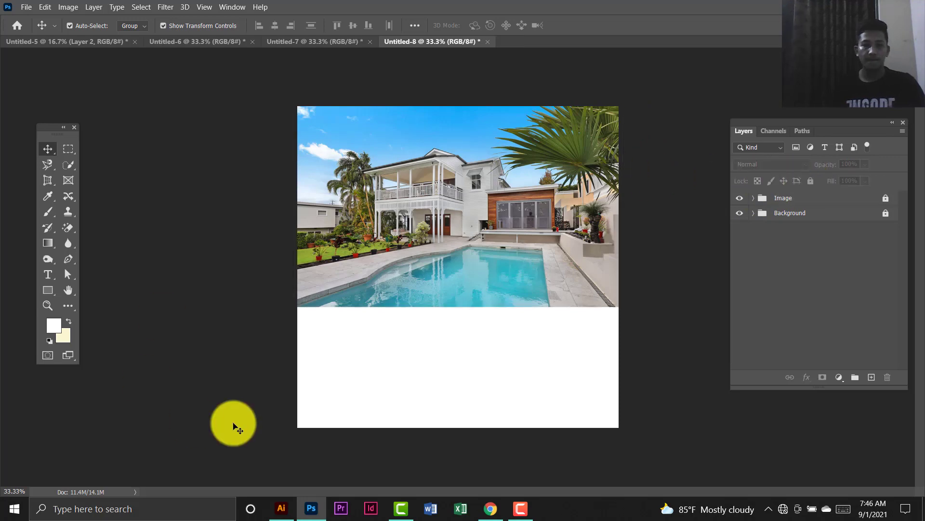
Draw a circle shape about 1332 x 1332 px centred just outside the canvas's left edge.
left_click(48, 290)
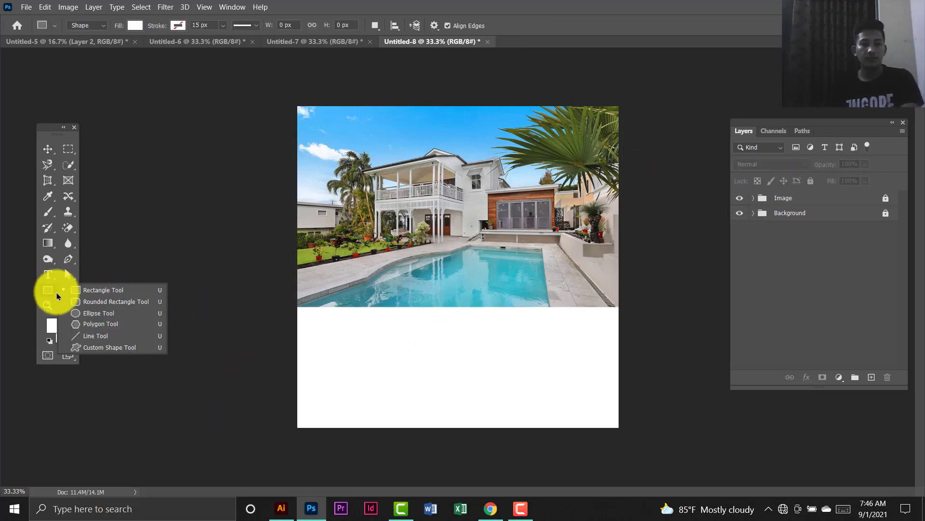
left_click(106, 314)
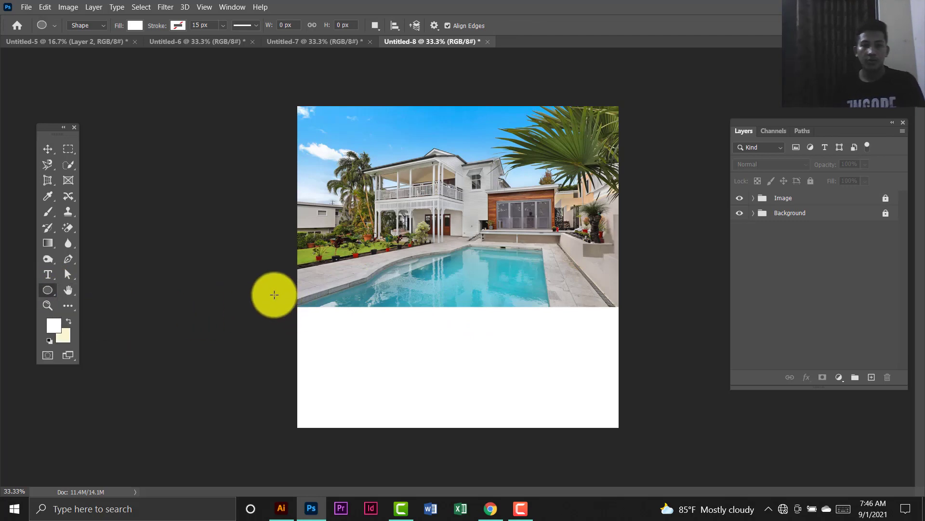
left_click_drag(266, 290, 380, 417)
left_click_drag(359, 384, 372, 397)
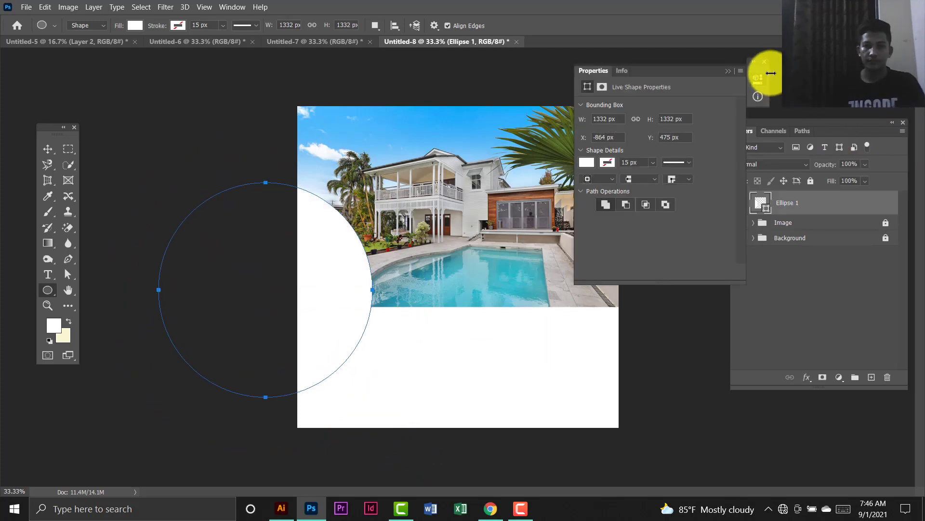
left_click(764, 63)
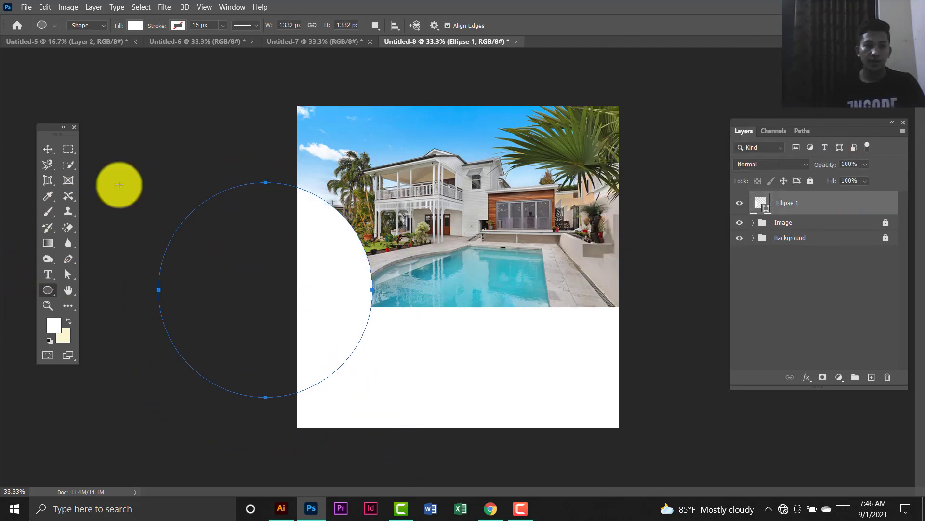
Give the circle a cream stroke and an orange fill from the recently used colors.
left_click(185, 28)
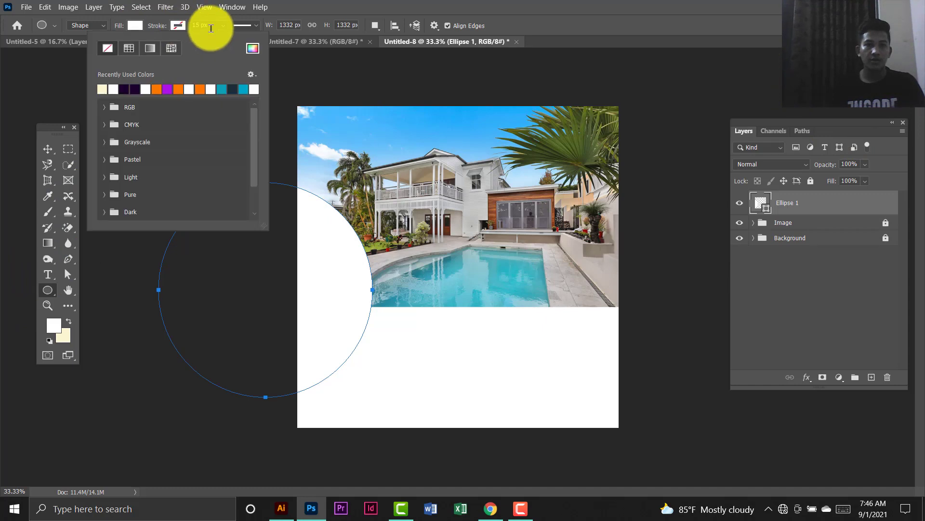
left_click(207, 25)
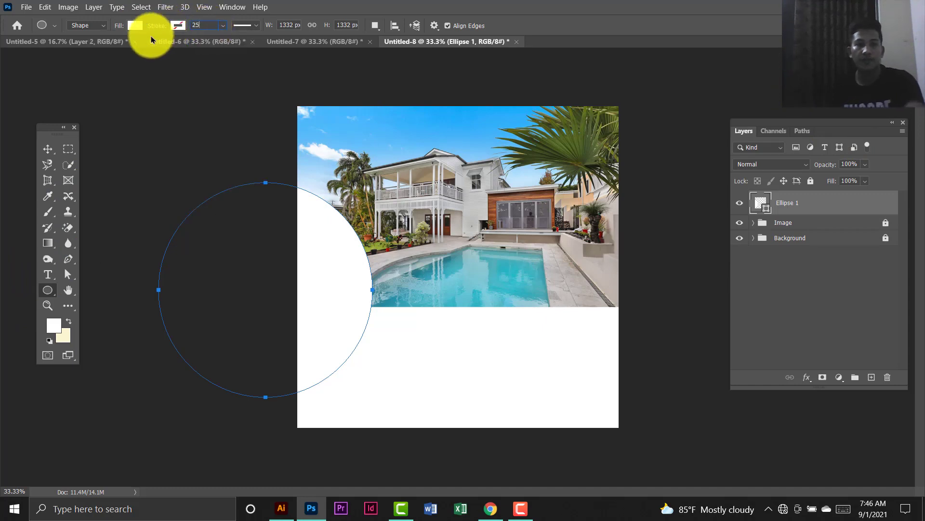
left_click(177, 28)
left_click(127, 51)
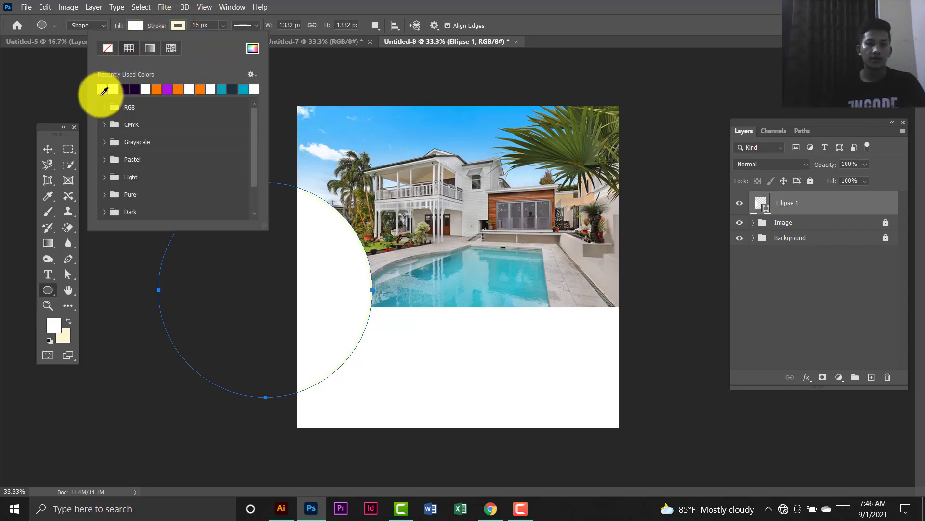
left_click(135, 25)
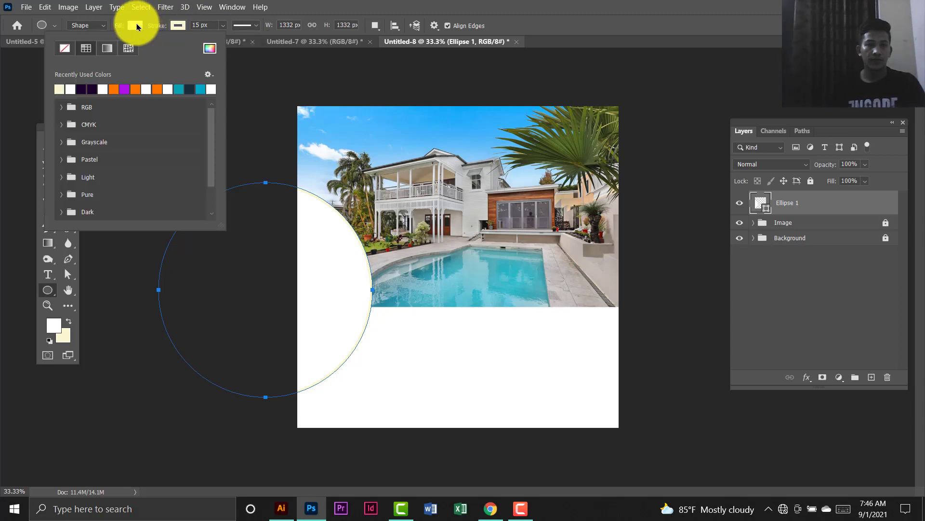
left_click(115, 85)
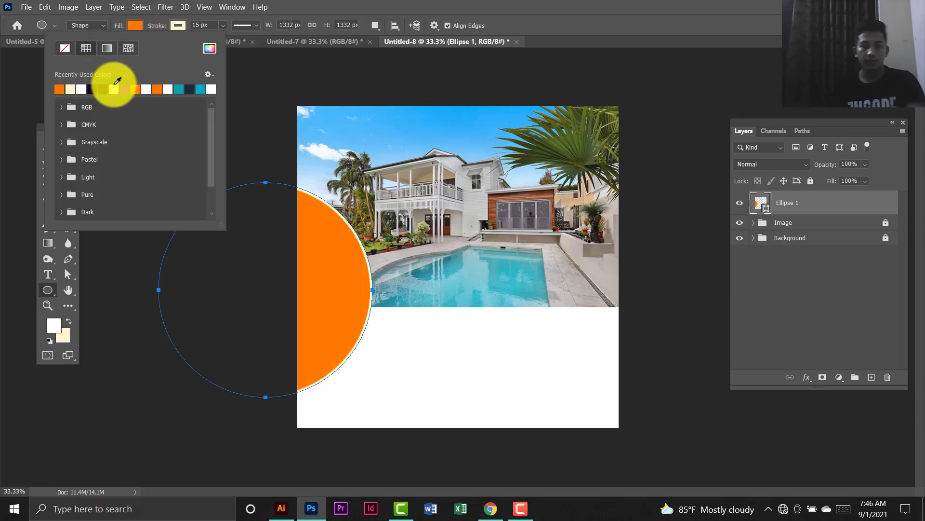
key("Return")
key("c")
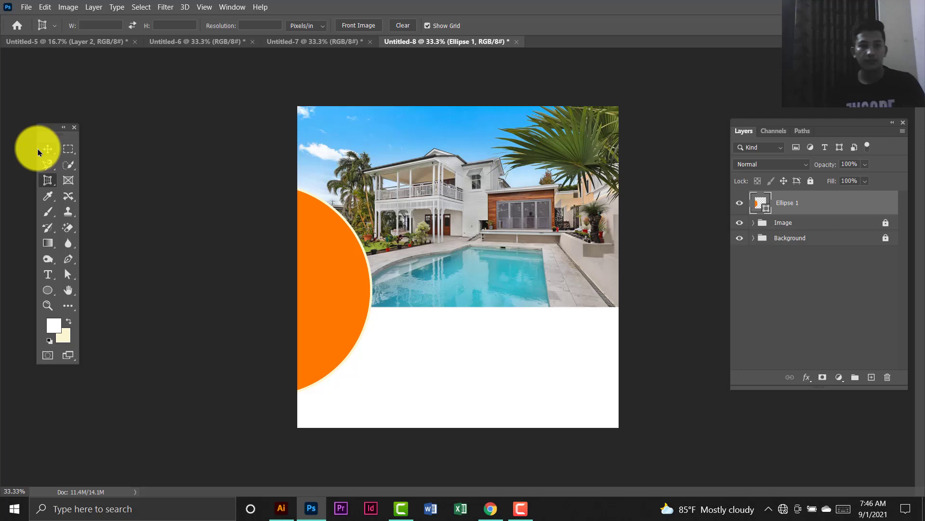
left_click(111, 185)
left_click(345, 317)
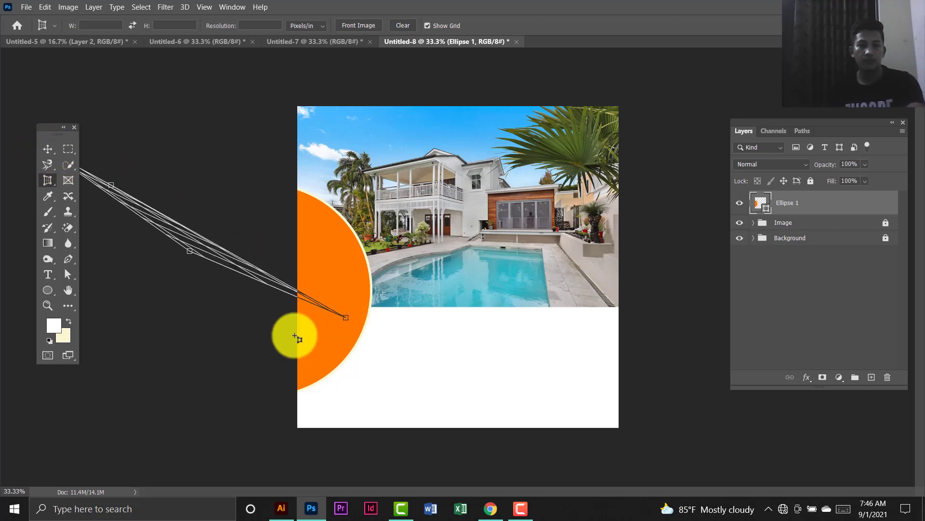
left_click(348, 320)
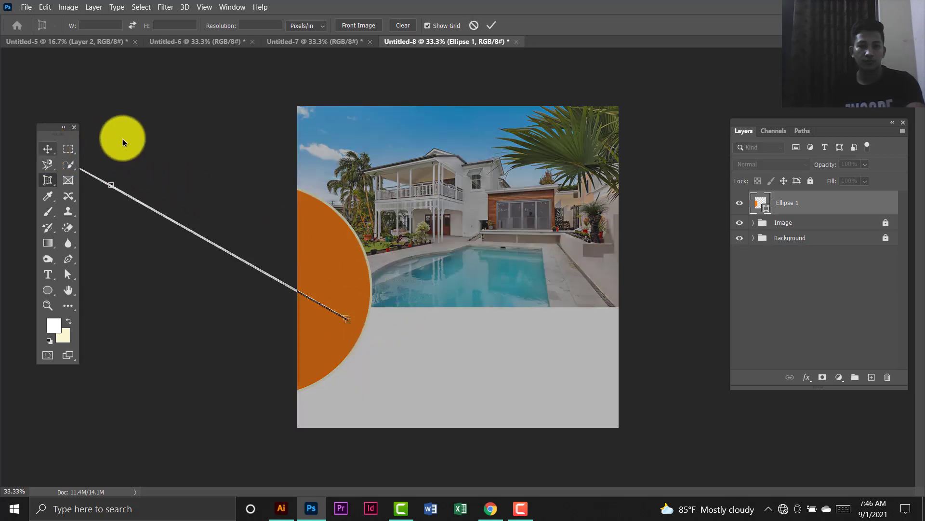
key("v")
left_click(551, 198)
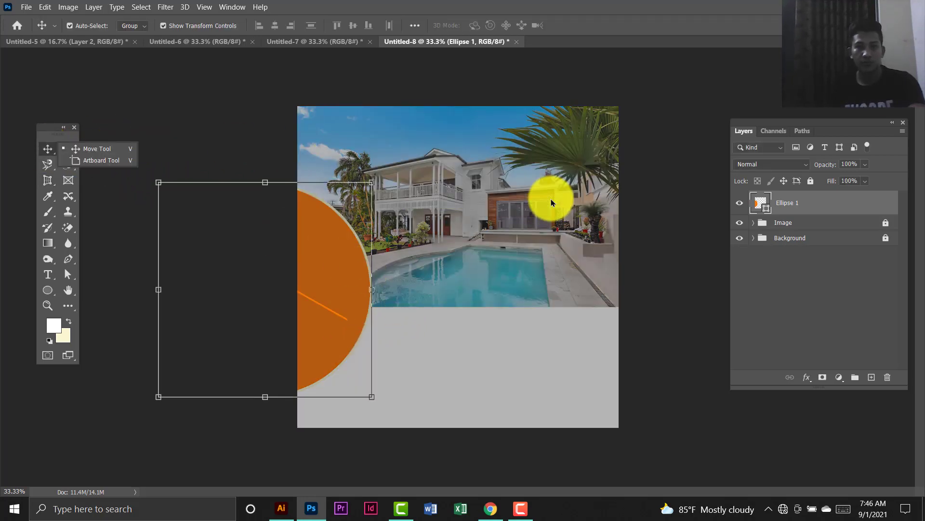
Move the orange circle to the canvas's lower-left corner and enlarge it slightly so it overlaps the photo's lower edge.
left_click(331, 289)
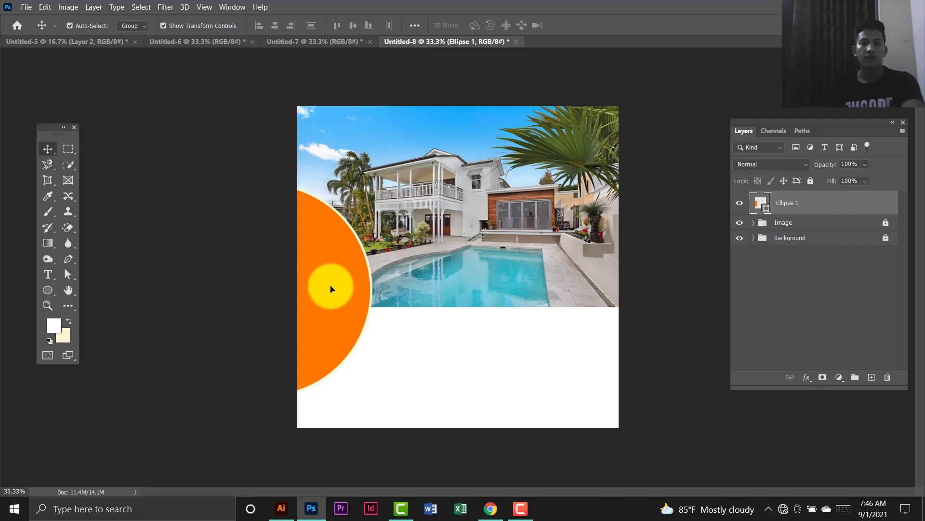
left_click_drag(338, 296, 412, 360)
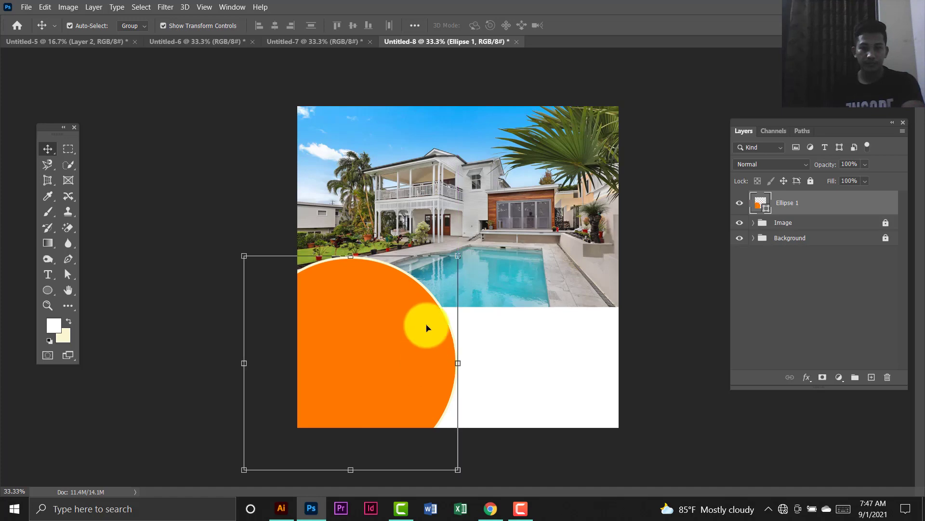
mouse_move(465, 258)
left_mouse_down()
mouse_move(489, 262)
mouse_move(482, 260)
left_mouse_up()
left_click_drag(401, 315, 412, 337)
key("Return")
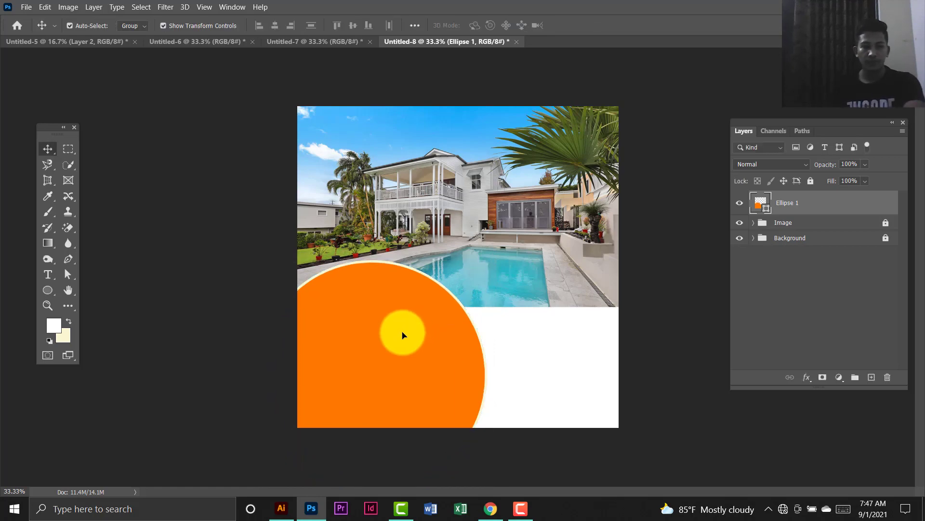
left_click(403, 332)
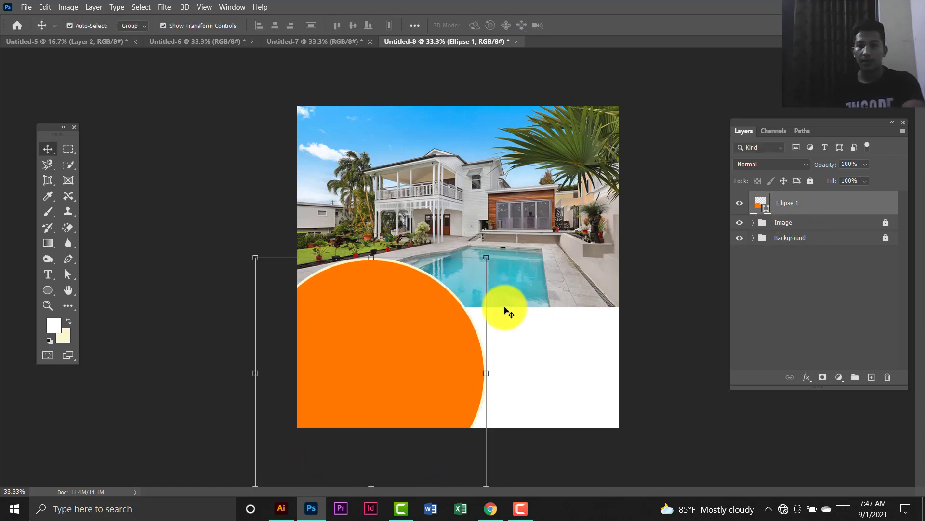
Add a Gradient Overlay effect to the circle layer and open the list of gradient presets.
double_click(858, 203)
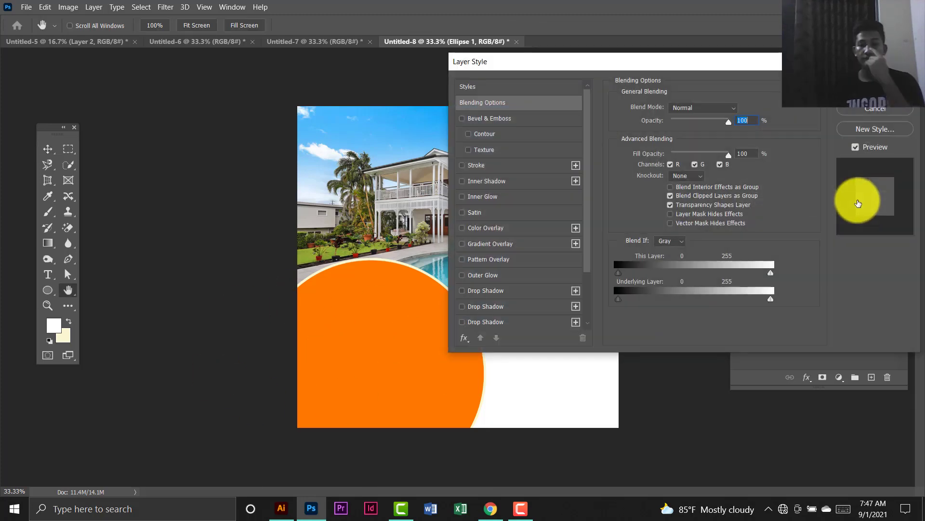
left_click(516, 246)
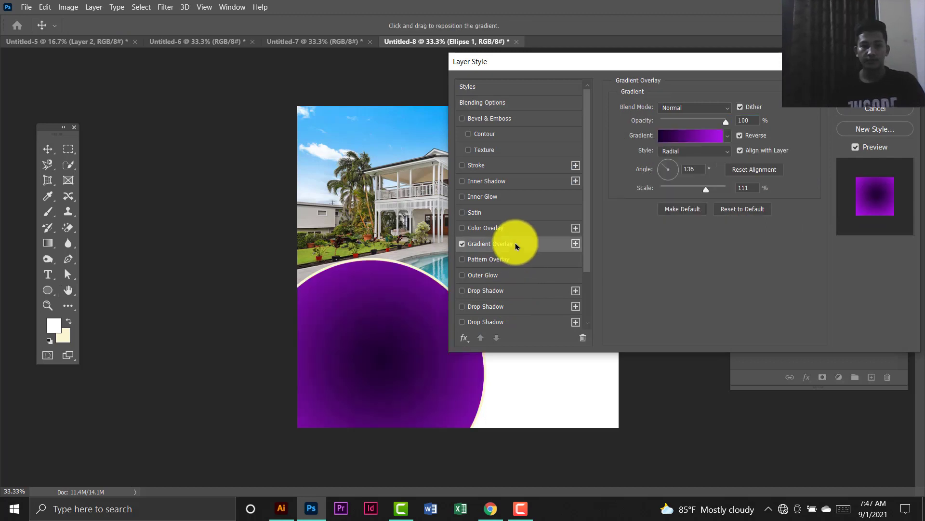
left_click(727, 136)
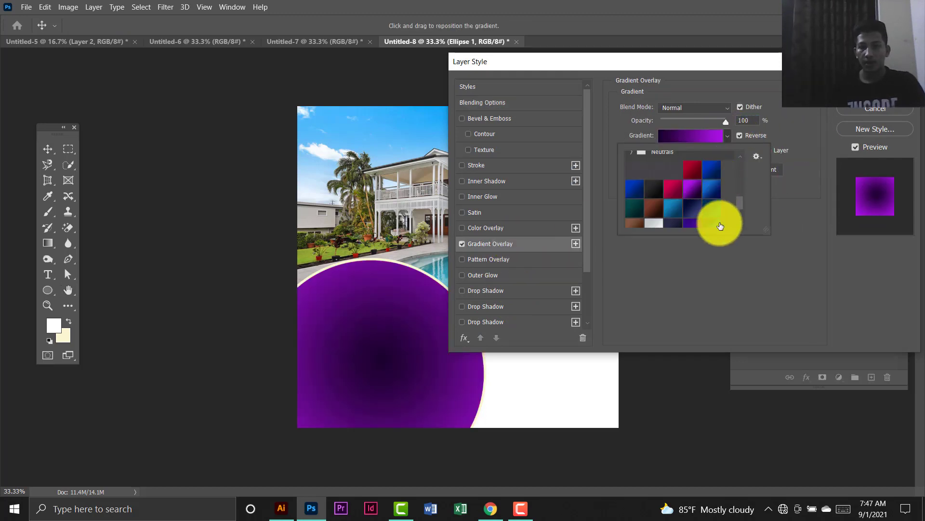
Try the bright teal preset named "dark green" as the circle's gradient overlay.
scroll(720, 226, "down", 2)
left_click(715, 193)
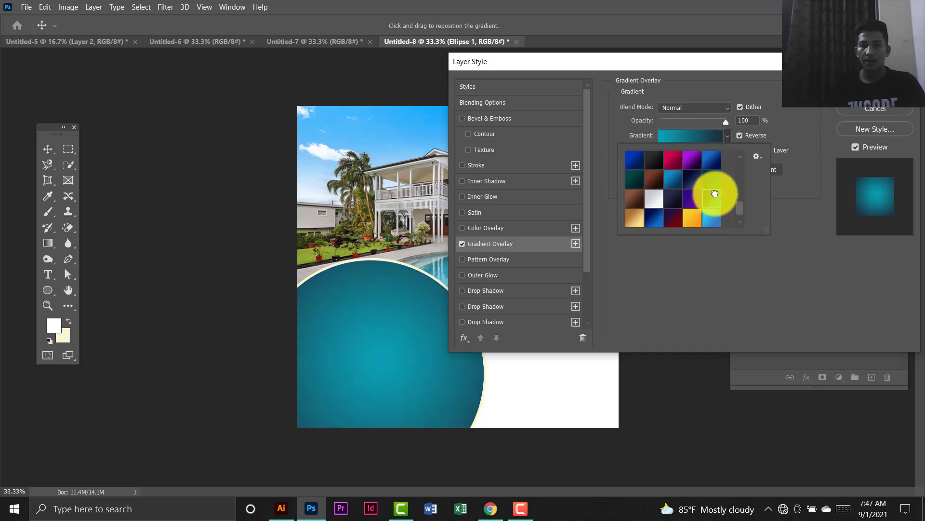
left_click(712, 135)
left_click(713, 135)
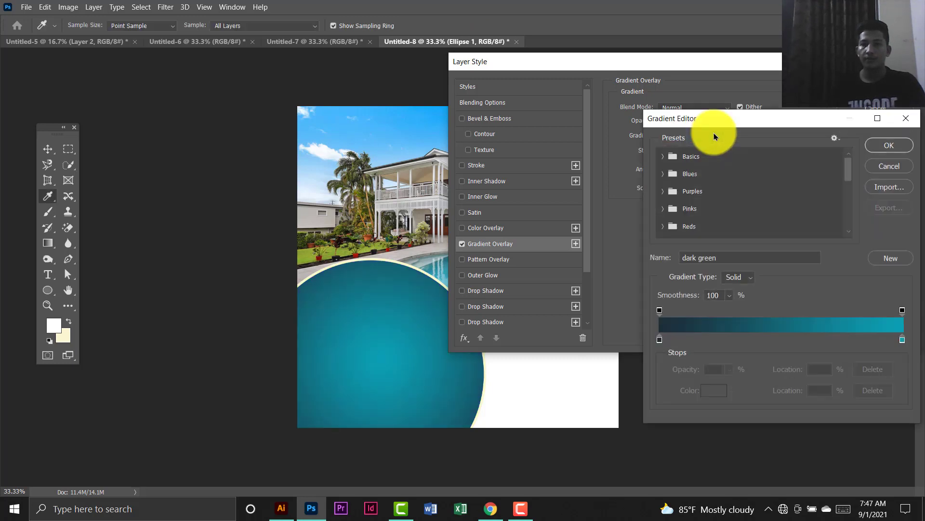
left_click(889, 145)
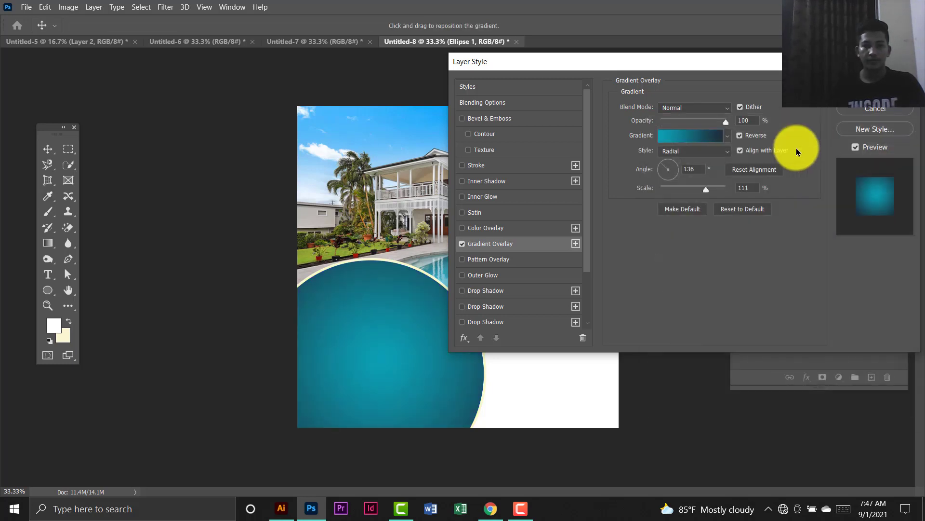
Apply the dark teal preset named "green" to the circle's gradient overlay.
left_click(725, 136)
scroll(712, 211, "up", 1)
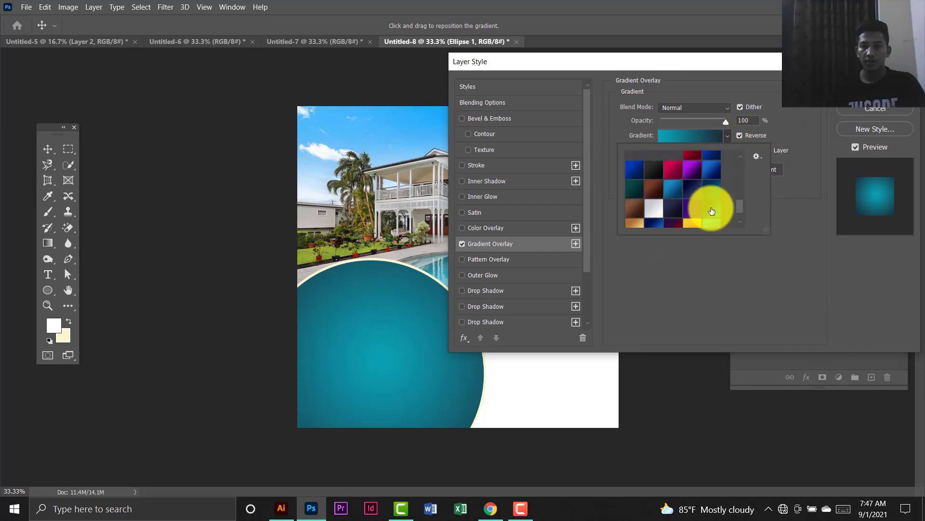
scroll(698, 202, "down", 1)
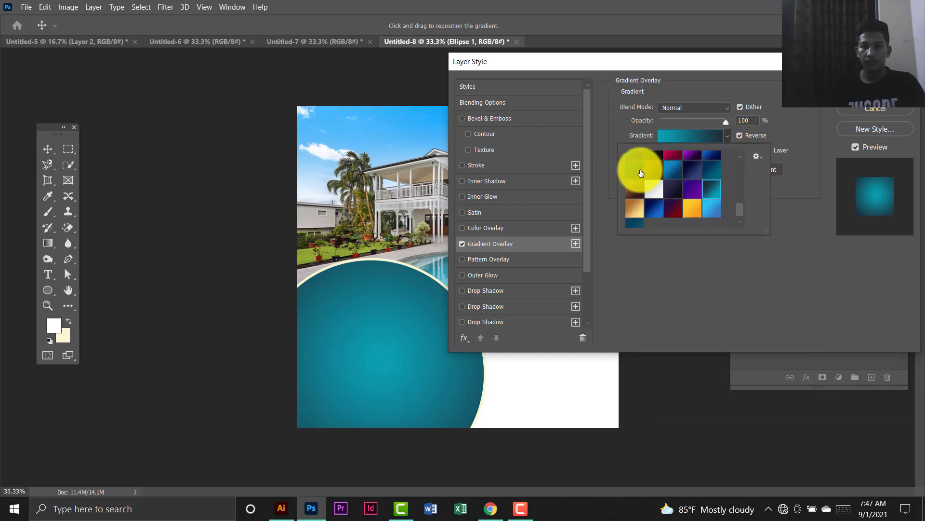
left_click(638, 169)
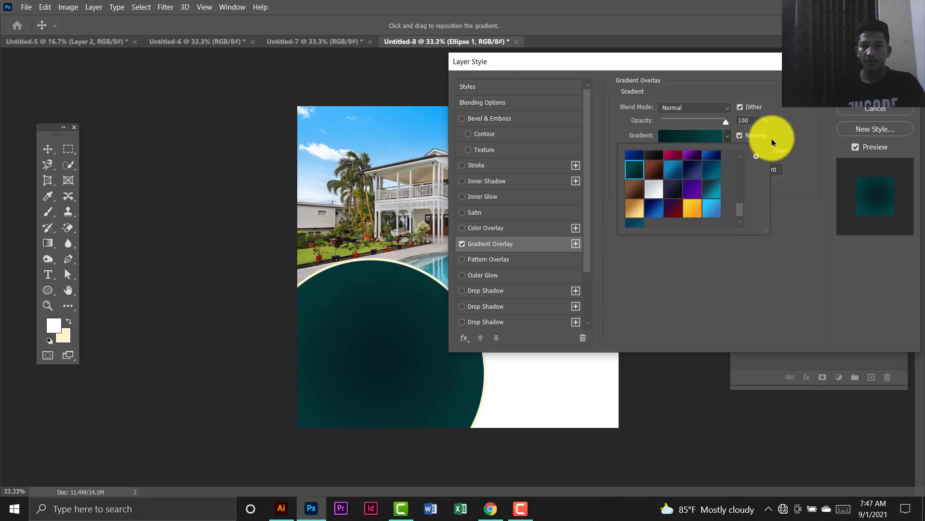
Swap the gradient's color stops to put 052021 at 0% and 044847 at 100%, and check both color codes.
left_click(695, 137)
left_click(697, 137)
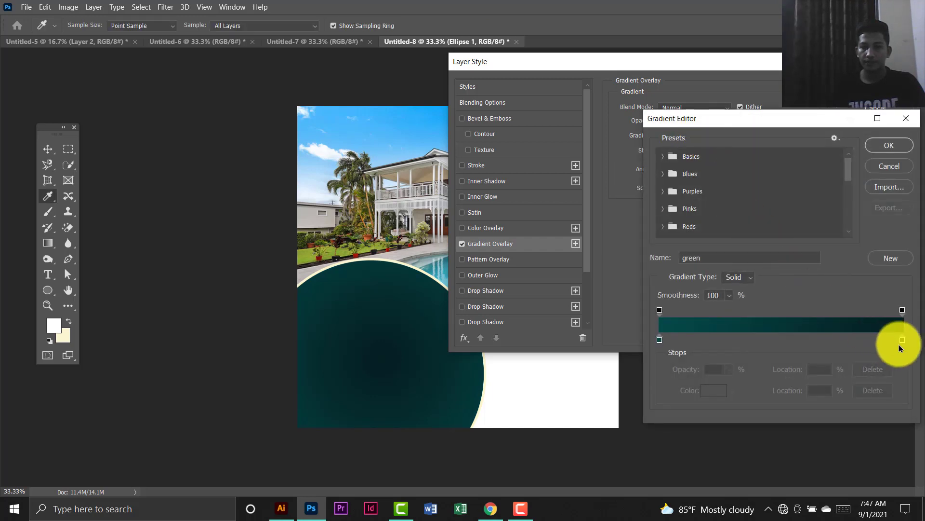
mouse_move(904, 343)
left_mouse_down()
mouse_move(696, 340)
mouse_move(910, 335)
left_mouse_up()
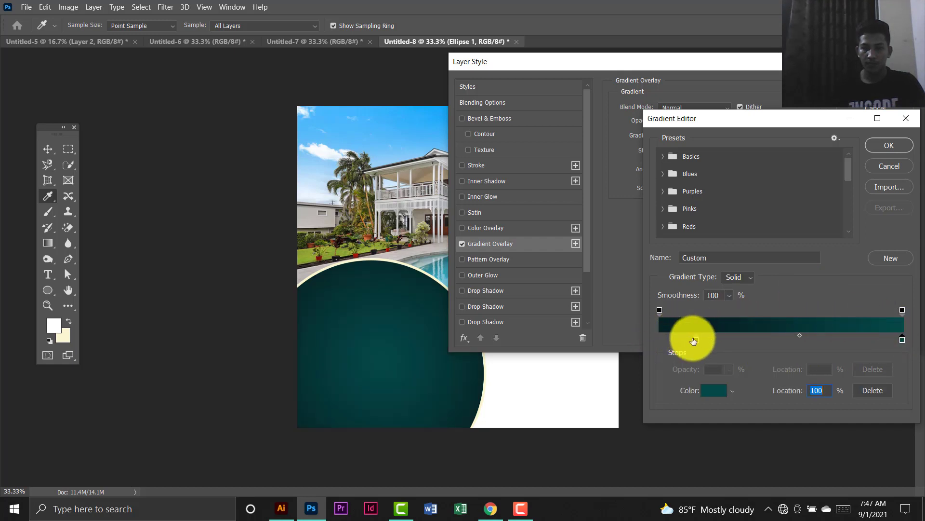
left_click_drag(694, 341, 650, 342)
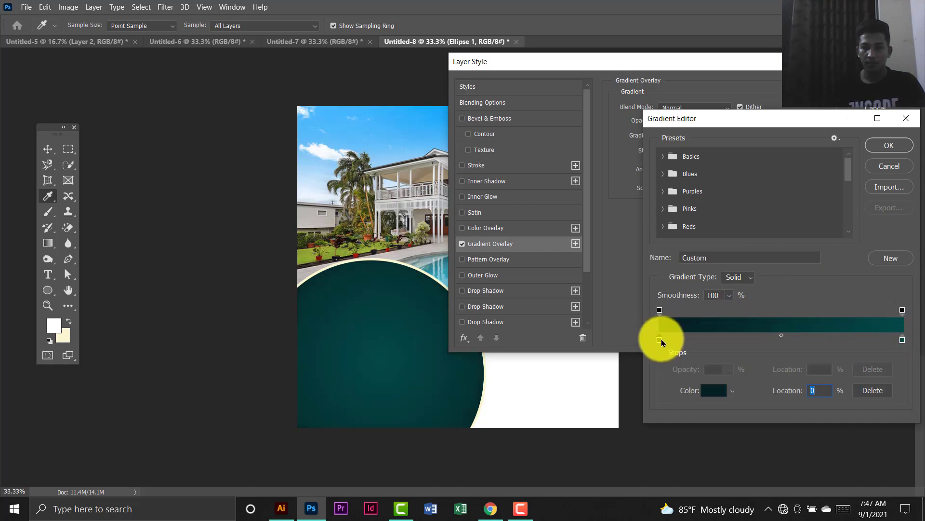
double_click(660, 340)
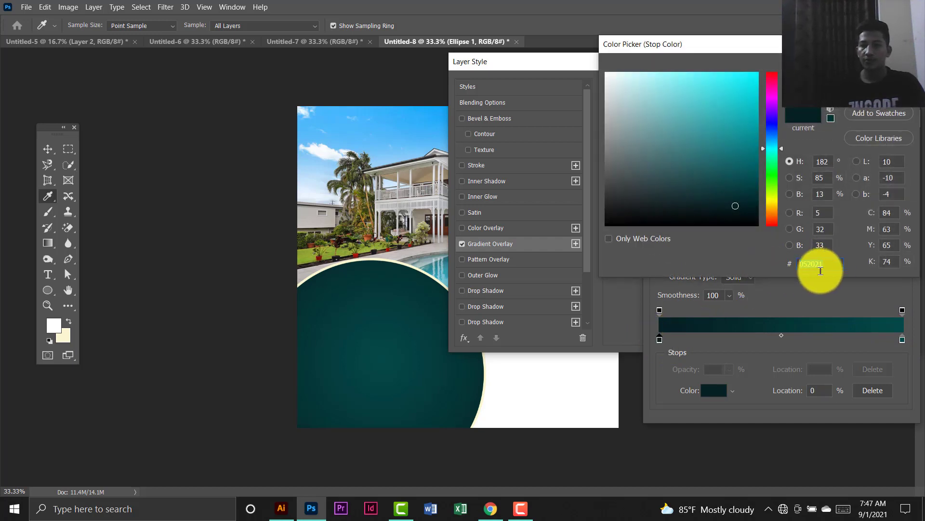
left_click(886, 67)
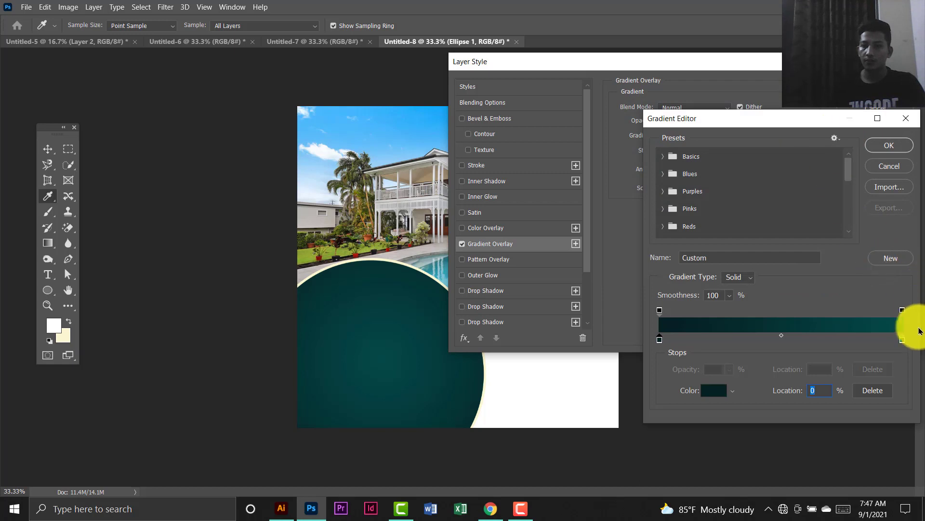
double_click(903, 340)
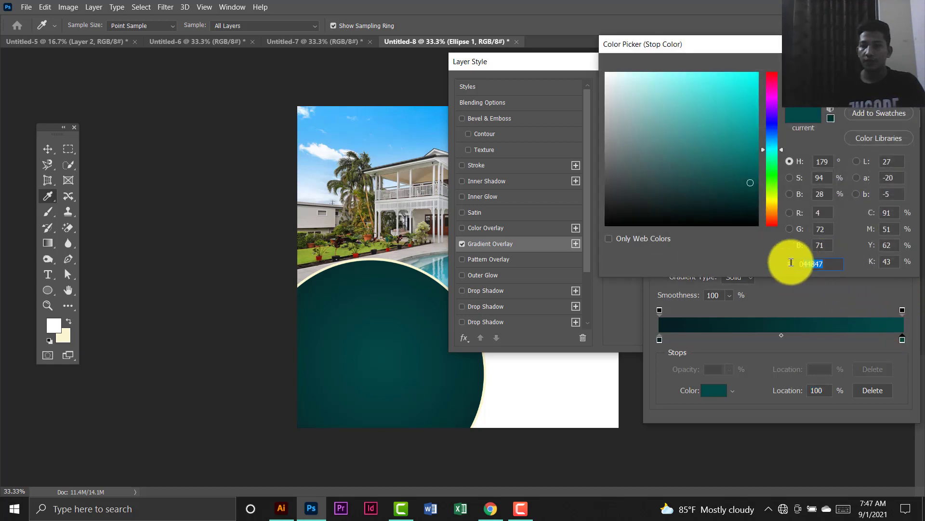
left_click(886, 66)
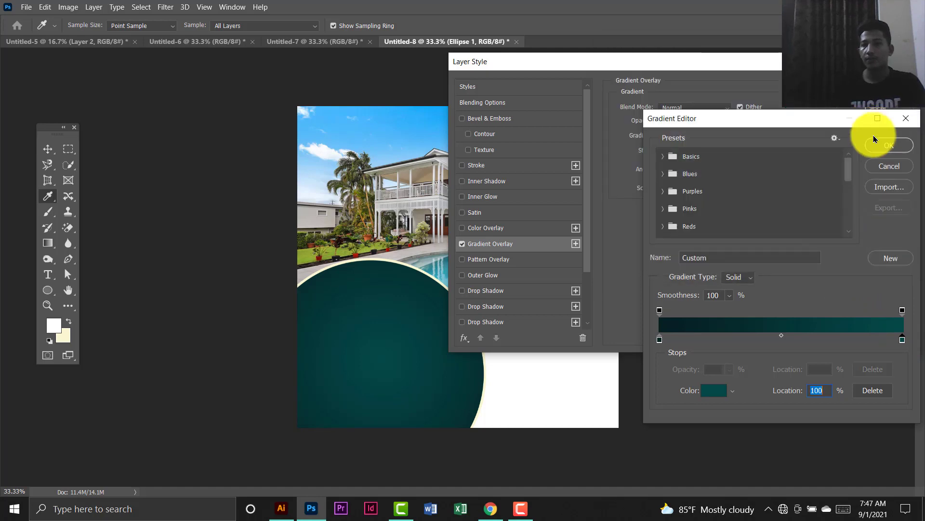
left_click(876, 146)
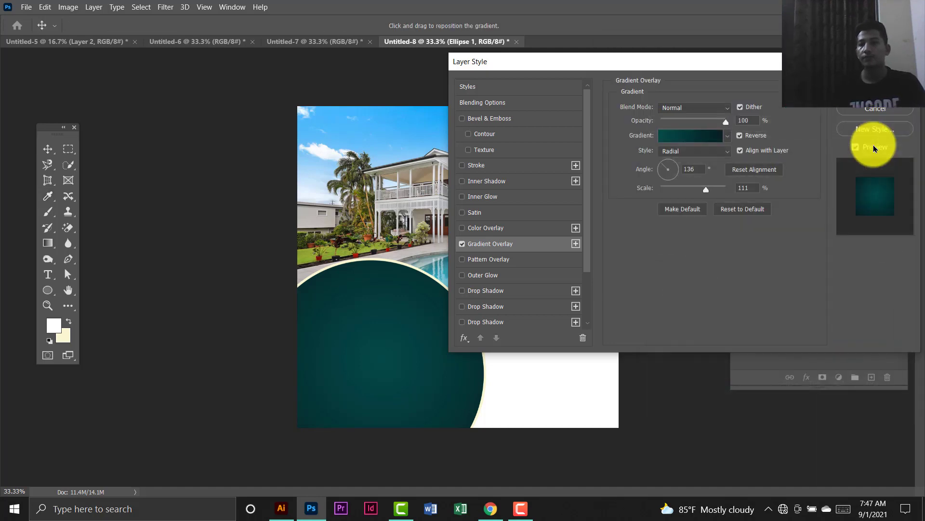
Keep the gradient overlay's style Radial, set its scale to 100%, and apply the layer style.
left_click(702, 154)
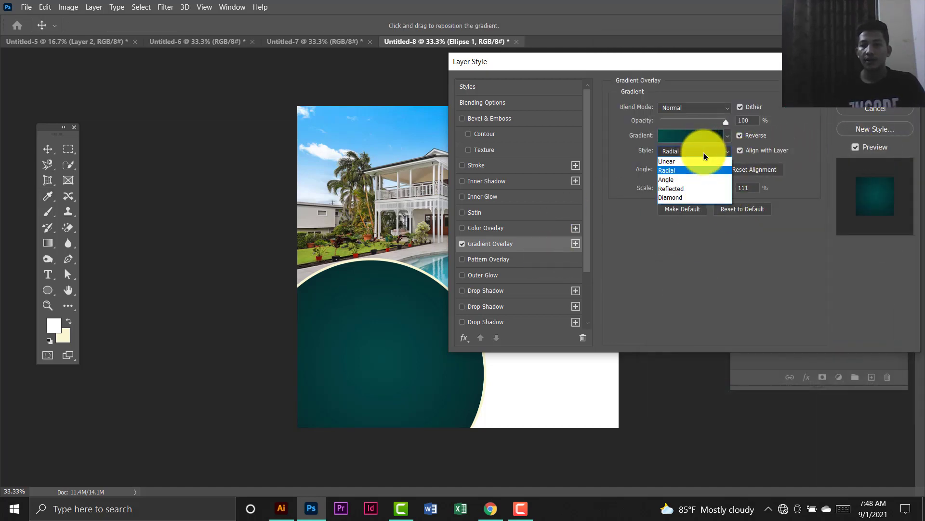
left_click(681, 172)
left_click(745, 187)
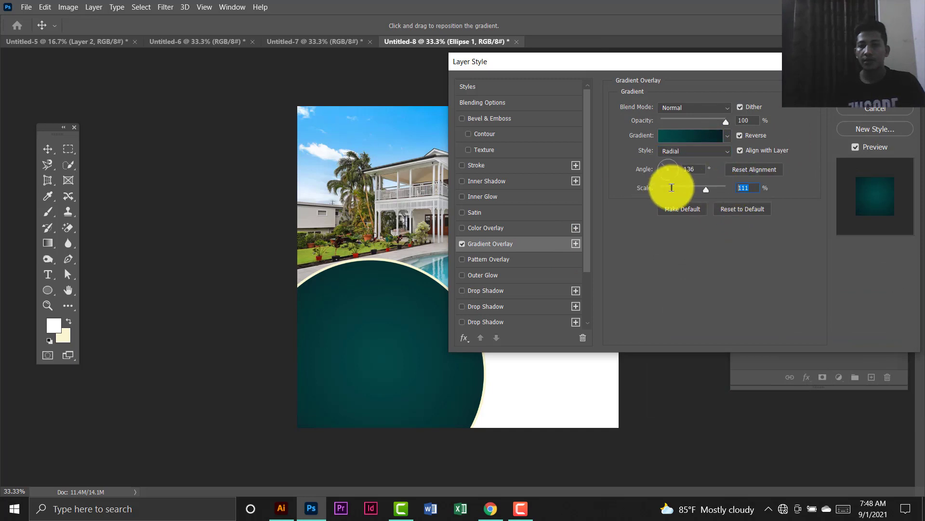
type("100")
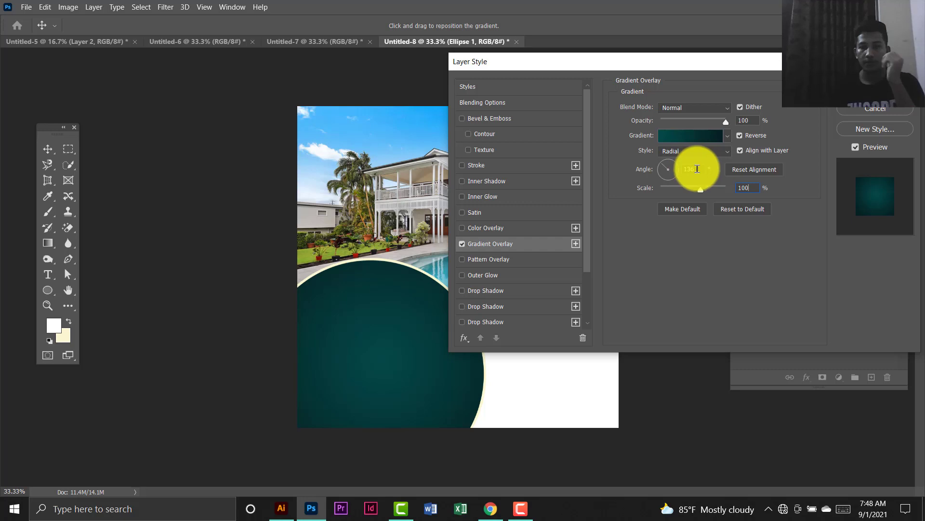
left_click(697, 169)
left_click(750, 120)
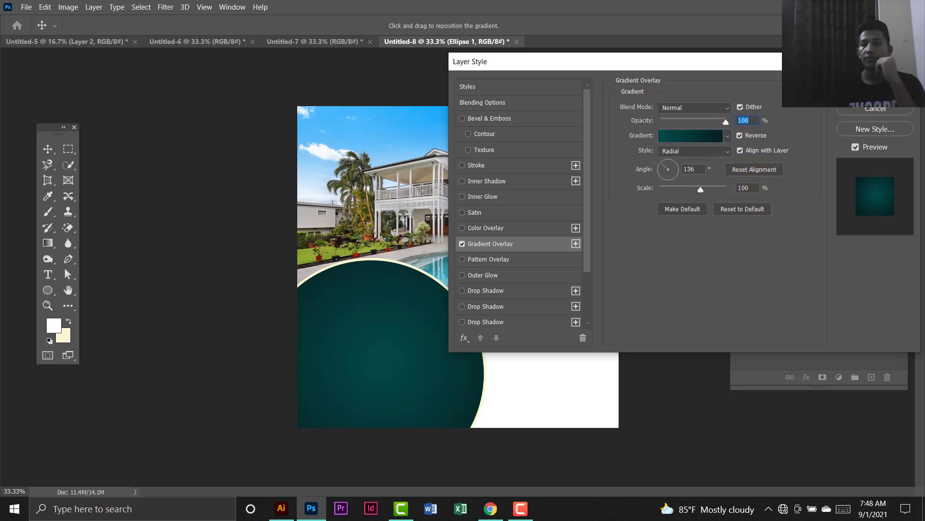
left_click(875, 87)
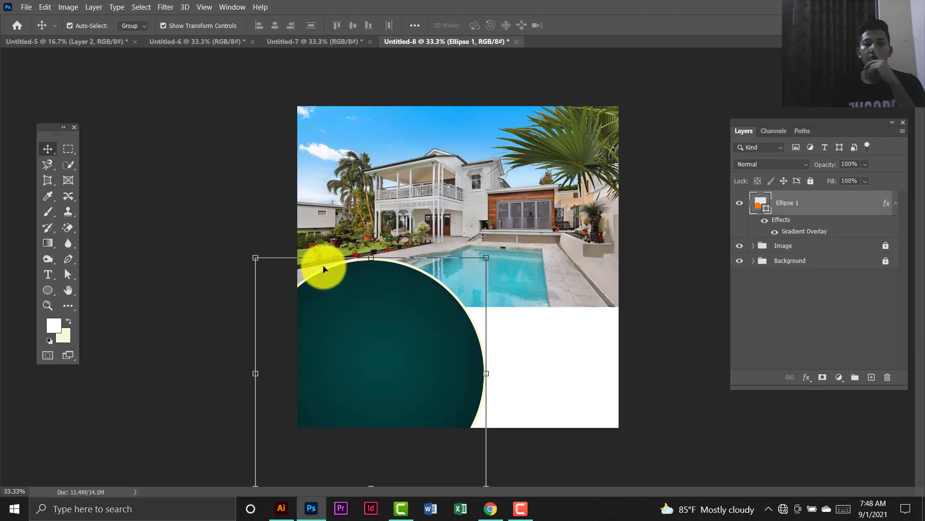
Set the circle's stroke width to 25 px and lock the circle layer.
left_click(49, 294)
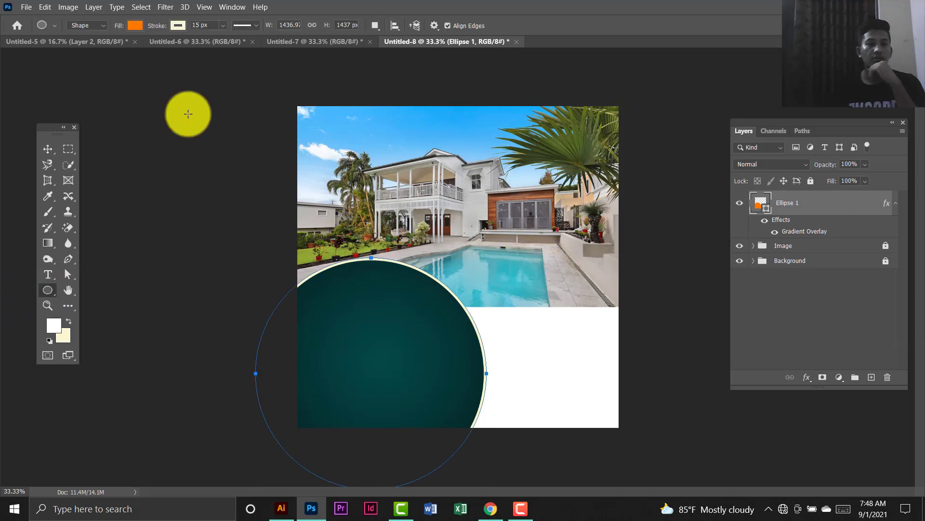
left_click(204, 27)
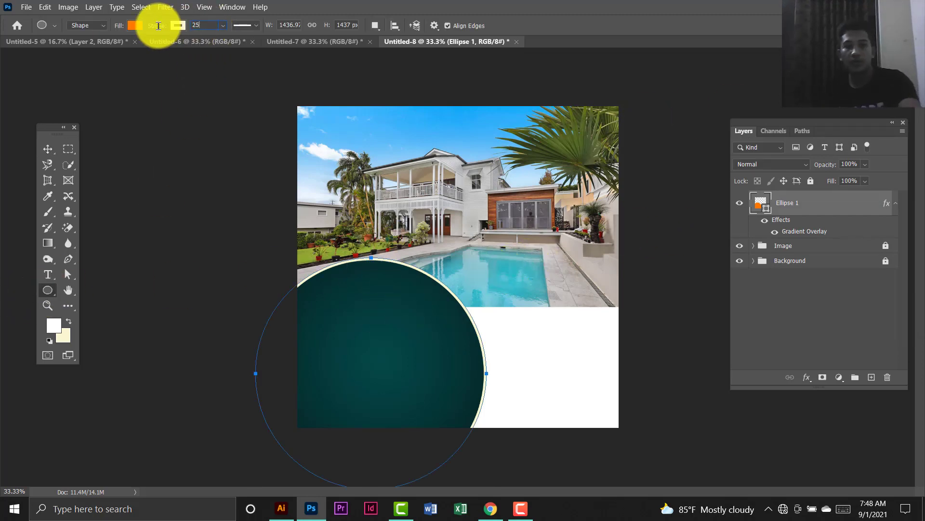
left_click(48, 149)
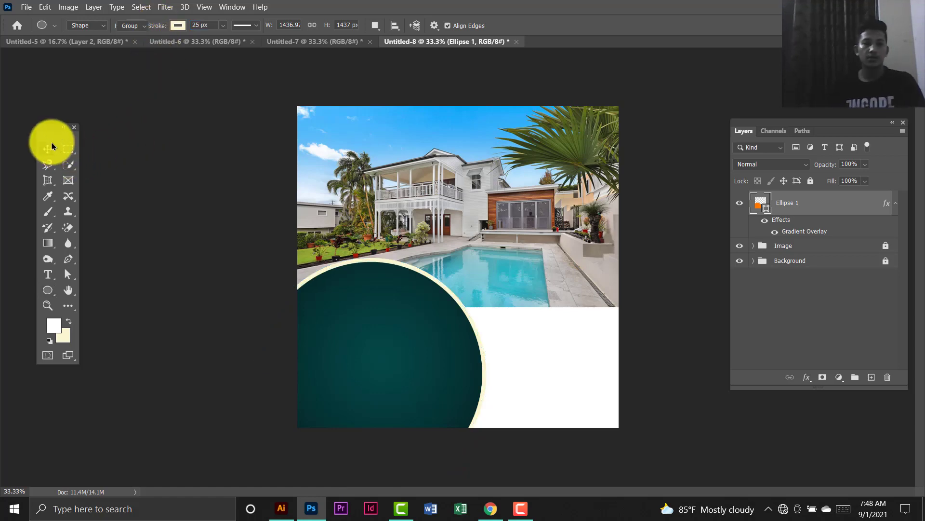
left_click(324, 333)
left_click(403, 325)
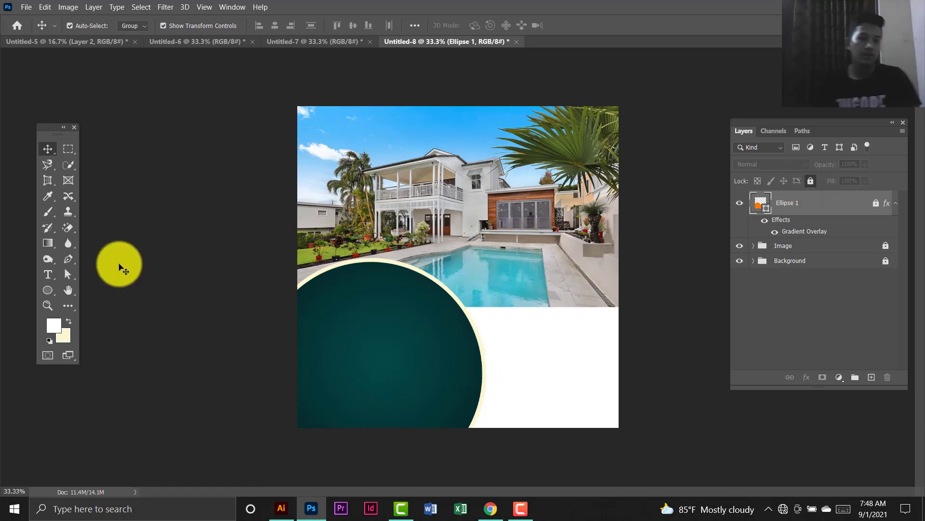
Draw a closed curved orange band about 2156 x 638 px across the circle and canvas with the Pen tool in Shape mode.
left_click(63, 267)
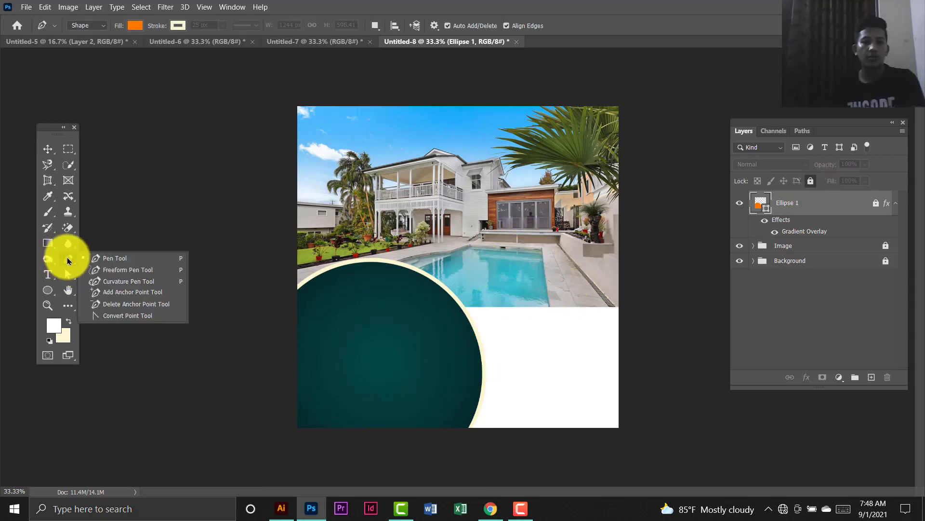
left_click(99, 258)
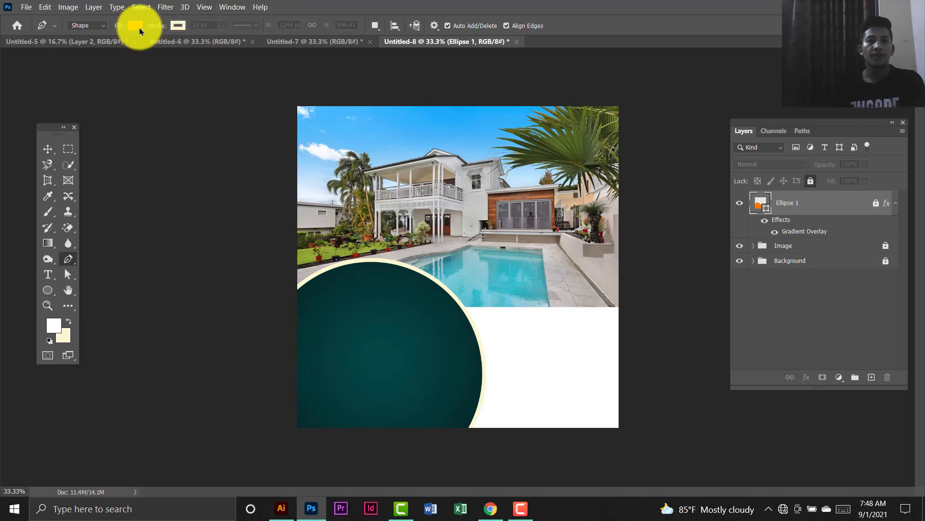
left_click(99, 28)
left_click(94, 38)
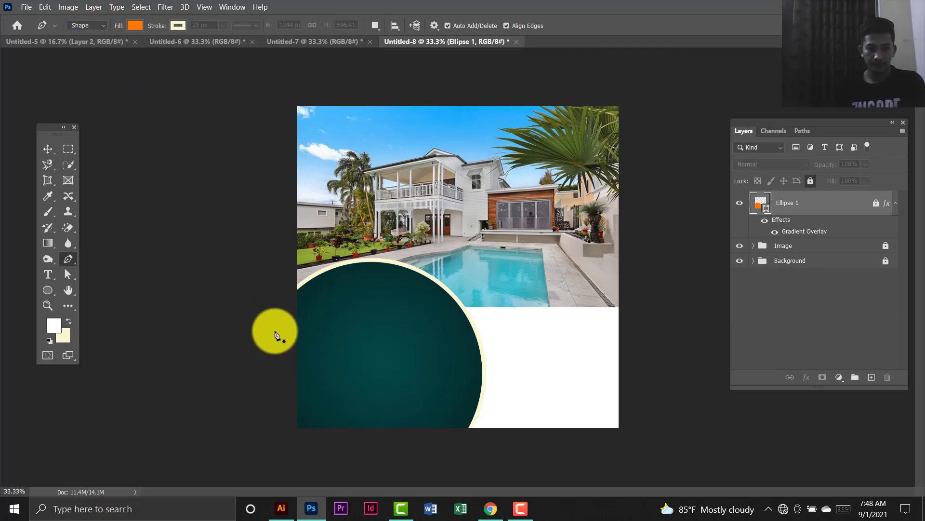
left_click(282, 319)
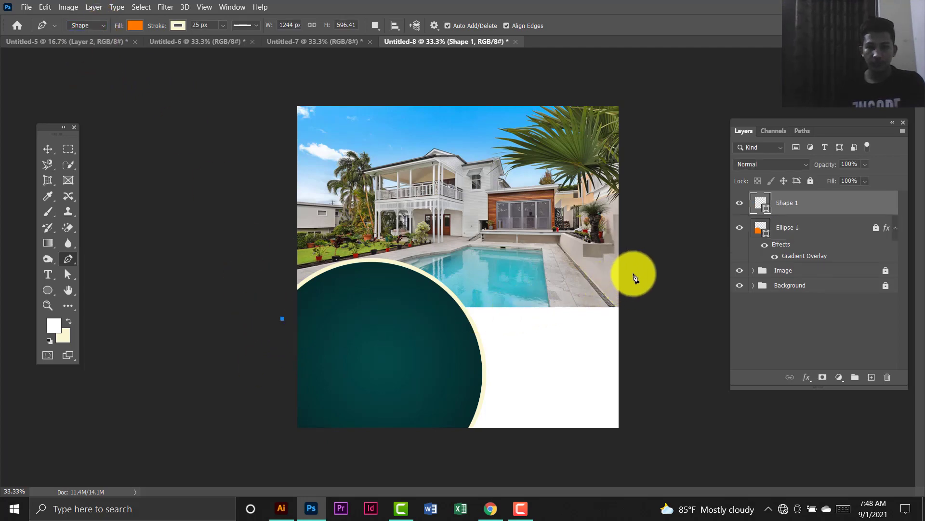
left_click_drag(626, 257, 671, 147)
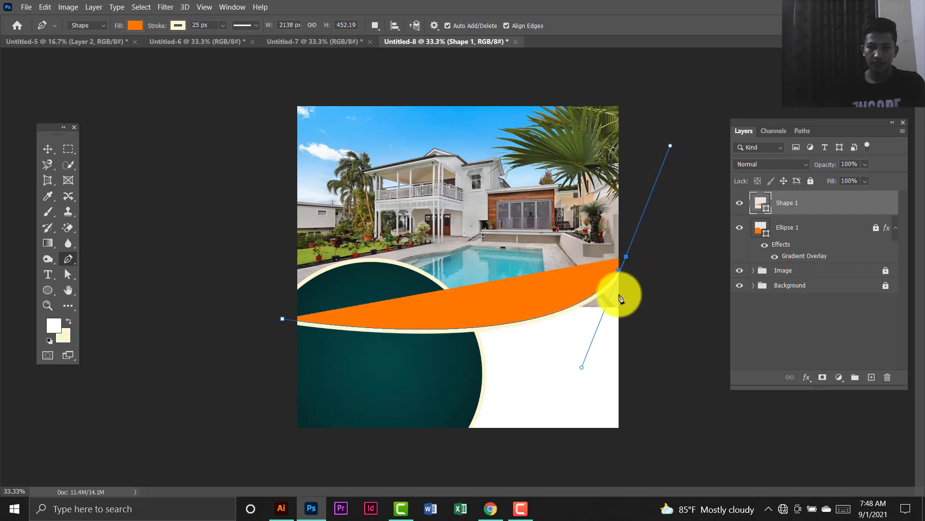
left_click(628, 259)
left_click(629, 339)
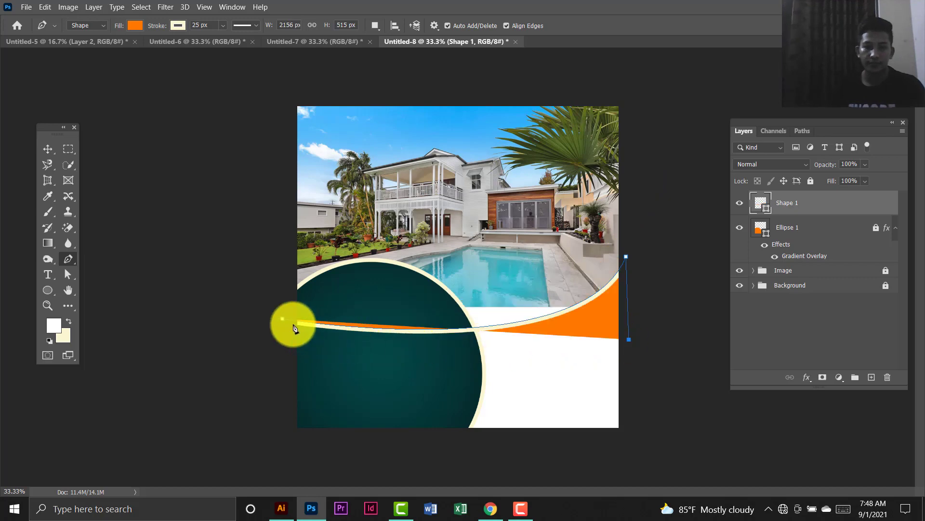
left_click_drag(283, 321, 178, 247)
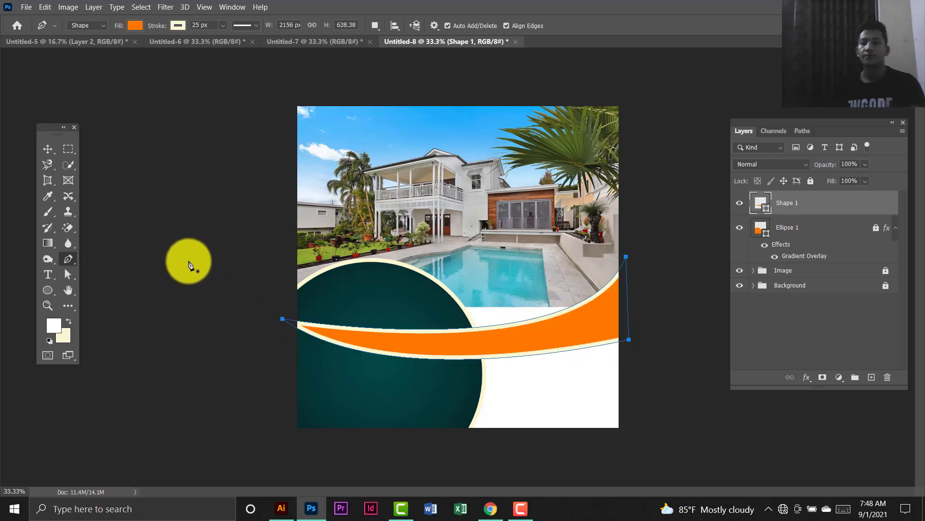
Move the curved orange band slightly up and to the right so it covers the photo's lower edge.
left_click(48, 148)
left_click(89, 193)
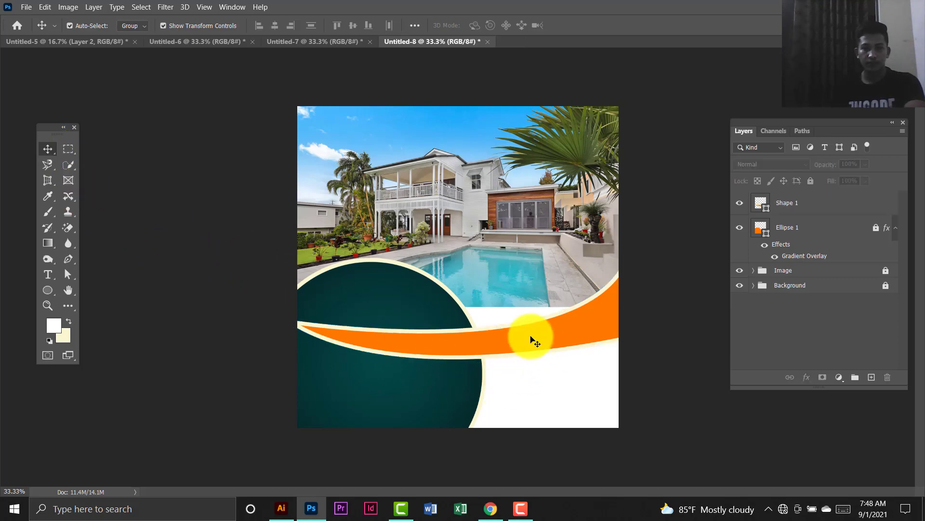
left_click_drag(595, 332, 606, 308)
Remove the stroke from the curved orange band and place its layer beneath the Ellipse 1 layer.
left_click(48, 291)
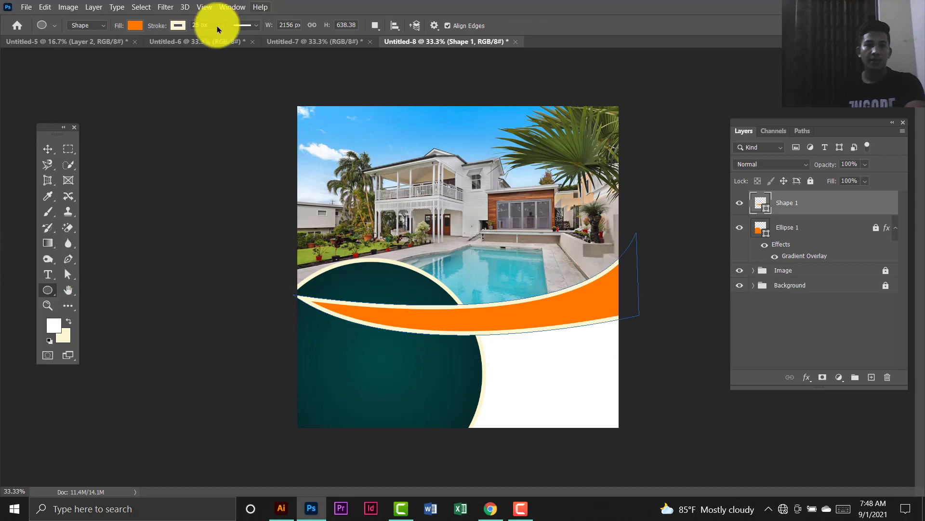
left_click(135, 25)
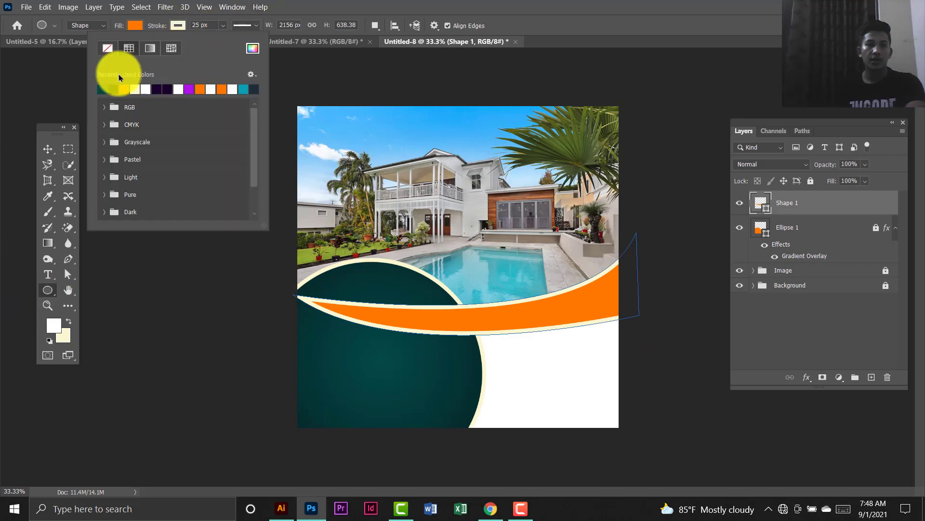
left_click(108, 49)
left_click(486, 348)
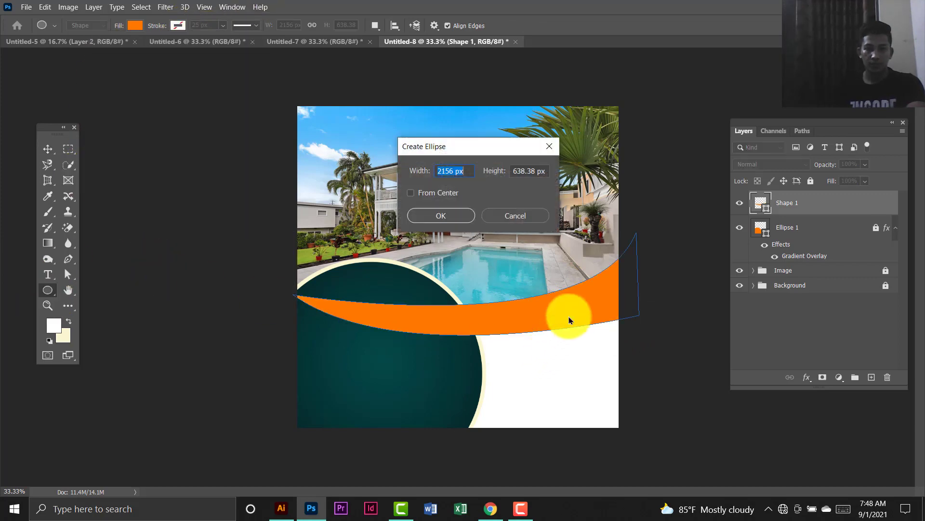
left_click(508, 217)
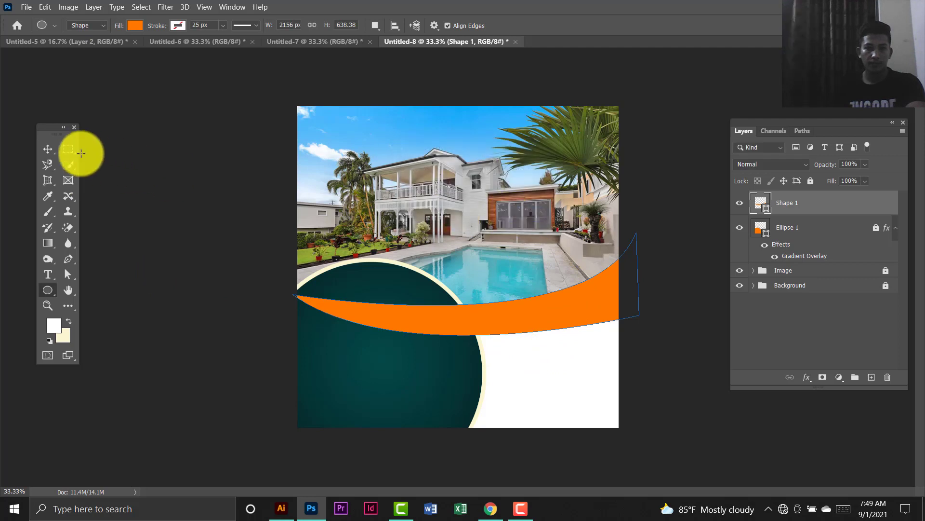
left_click(48, 148)
left_click_drag(769, 204, 797, 254)
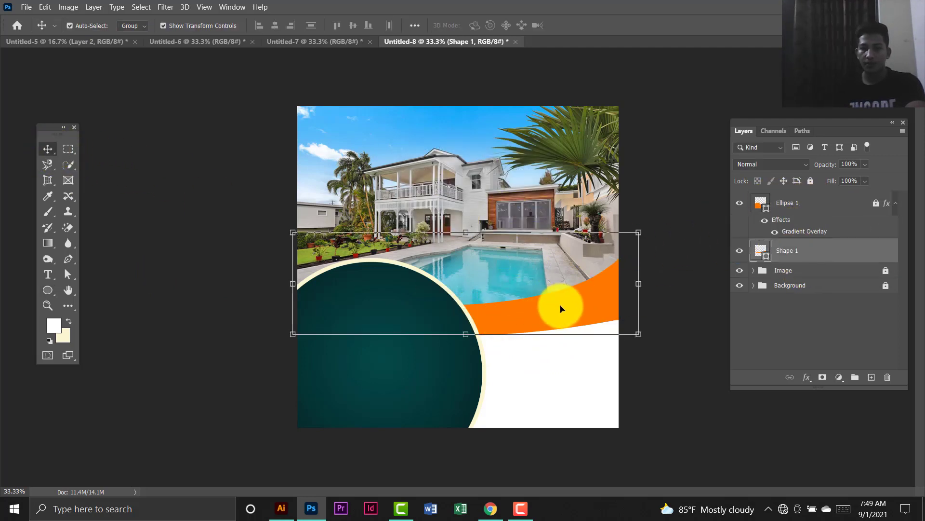
Reduce the orange band's height to 88.51%, rotate it about -12.4°, and scale it down to about 89% beside the circle.
left_click_drag(558, 306, 571, 289)
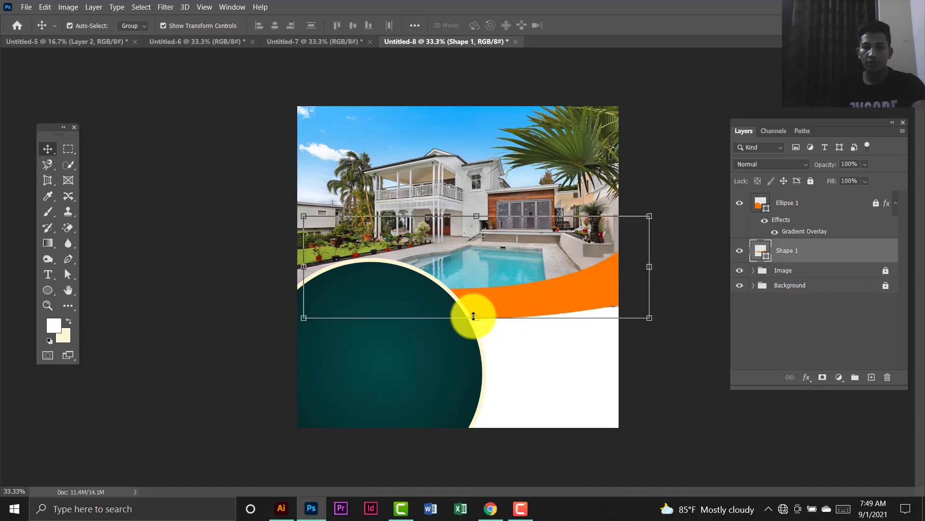
left_click_drag(473, 316, 472, 306)
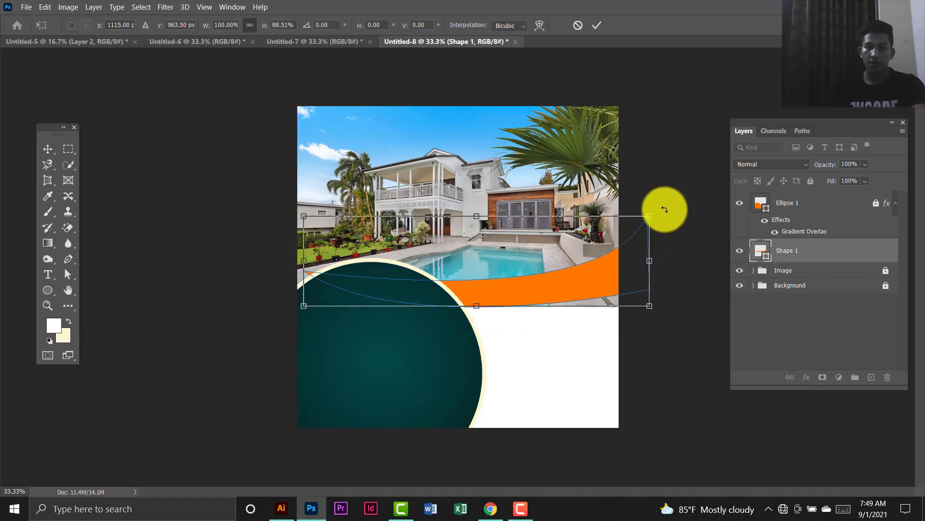
left_click_drag(664, 209, 649, 171)
left_click_drag(570, 262, 598, 274)
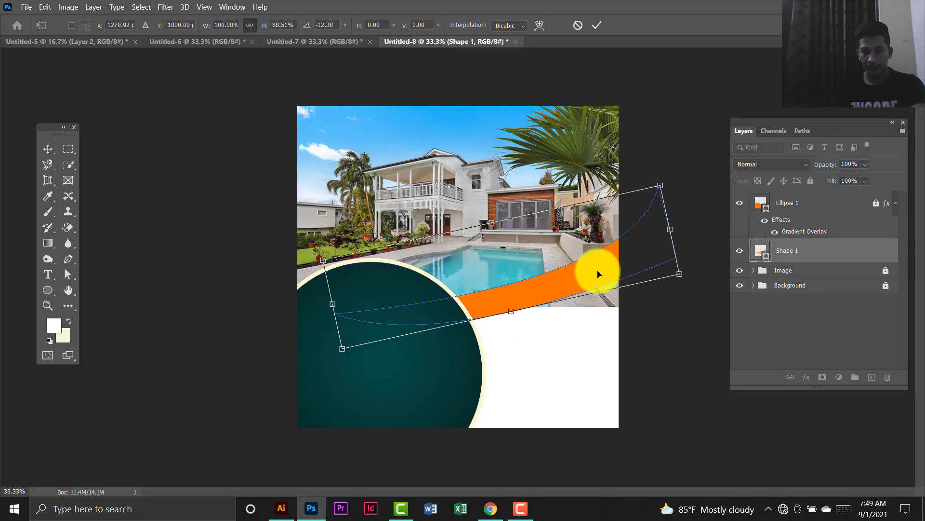
key("Escape")
left_click_drag(681, 187, 644, 217)
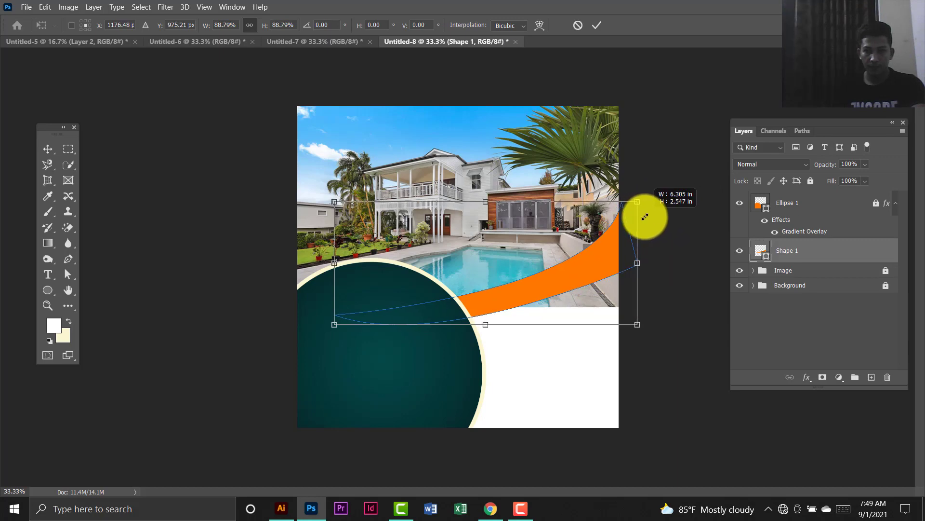
key("Return")
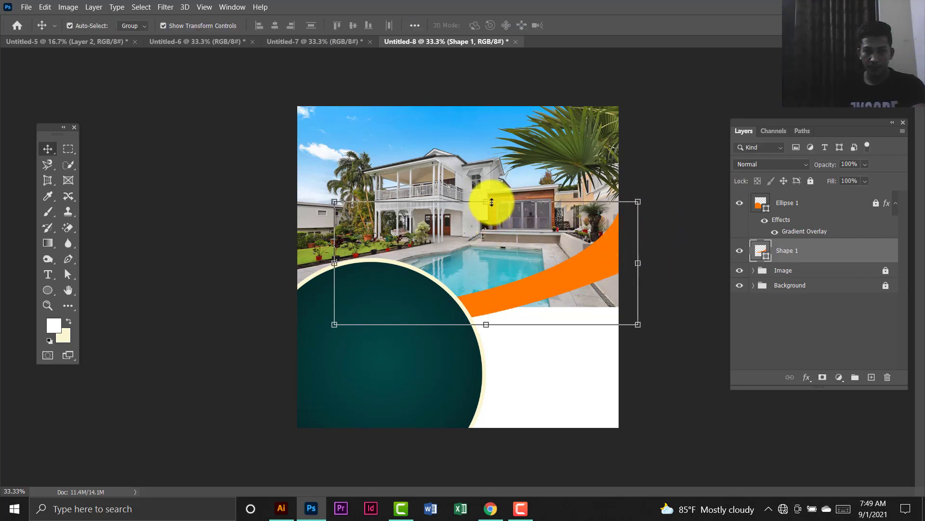
left_click_drag(491, 203, 486, 231)
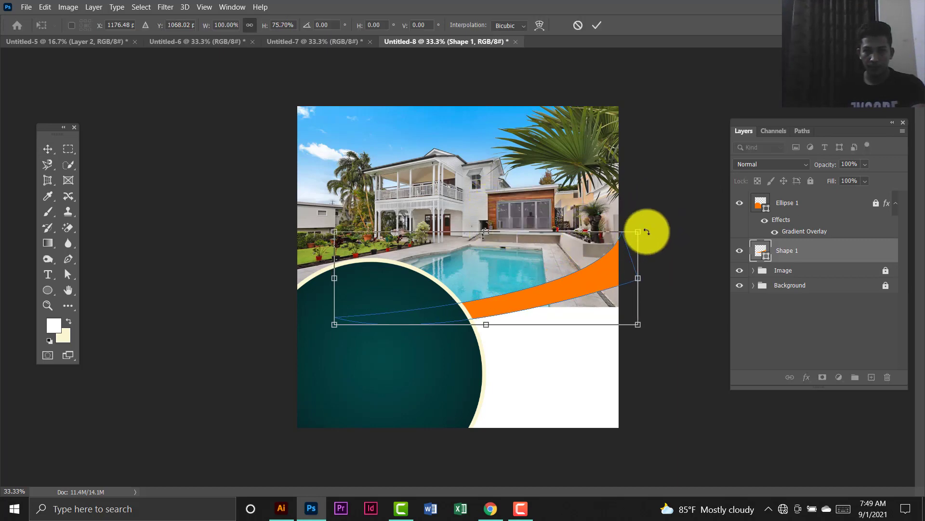
left_click_drag(647, 232, 646, 213)
key("ctrl+z")
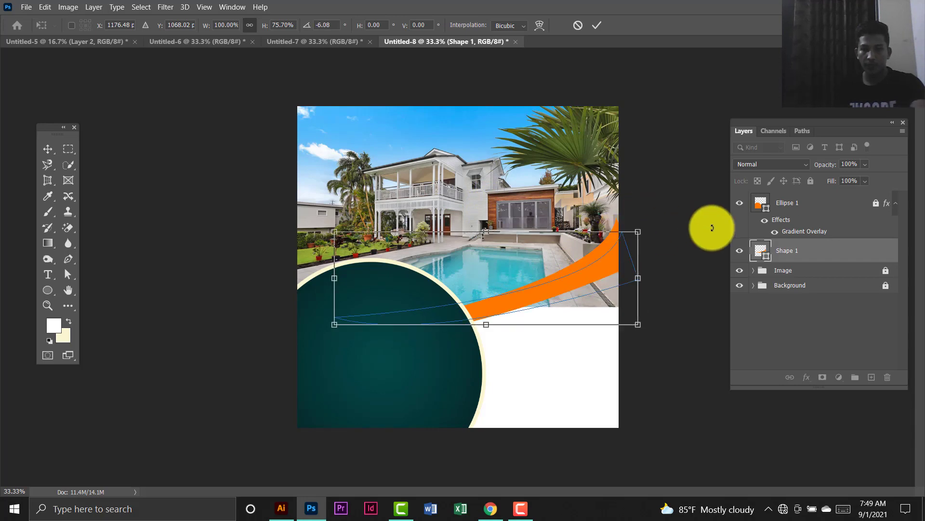
key("ctrl+z")
key("Escape")
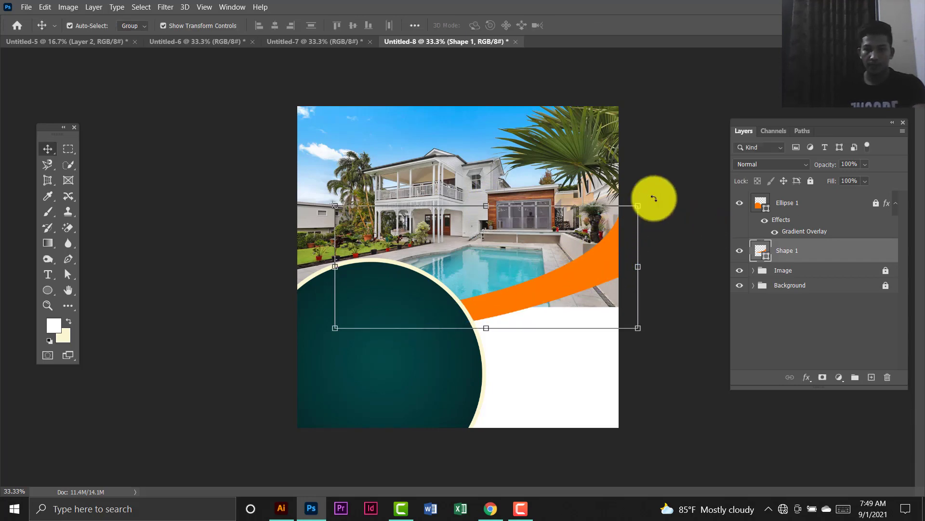
Duplicate the orange band, place the copy's layer beneath the original, and fill the copy with teal-blue.
left_click_drag(595, 269, 595, 268)
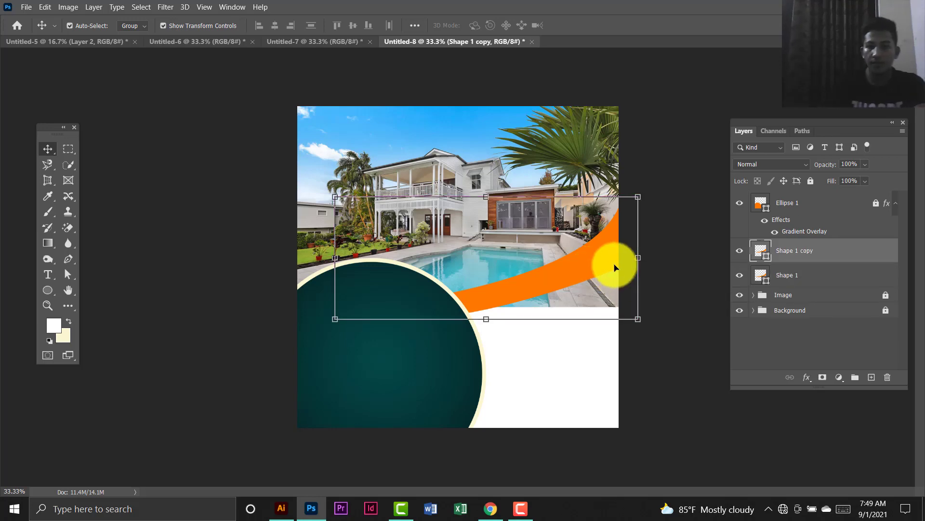
left_click_drag(791, 251, 798, 281)
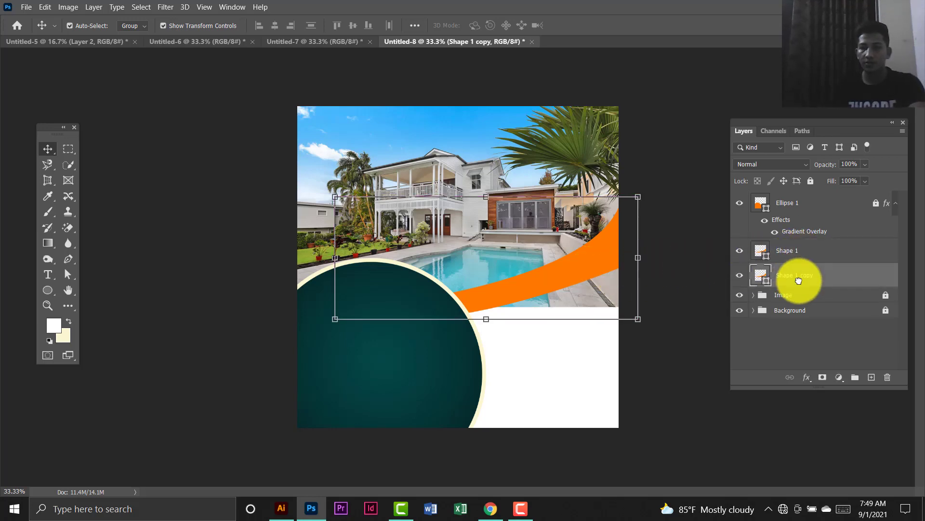
left_click(49, 295)
left_click(135, 25)
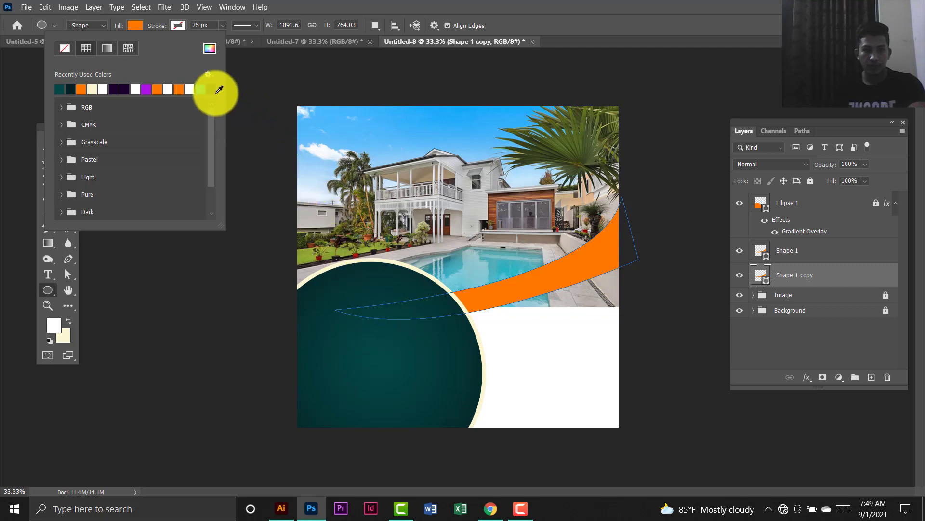
key("Escape")
key("v")
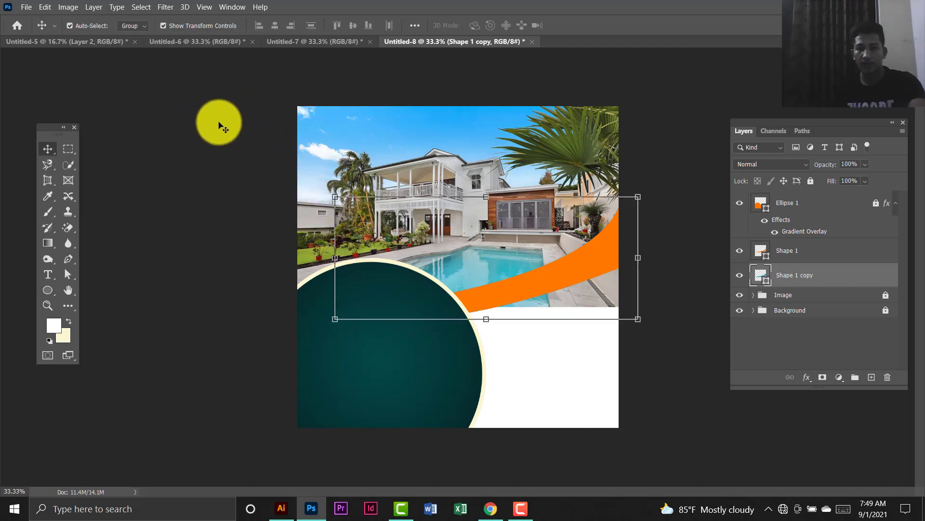
left_click(135, 169)
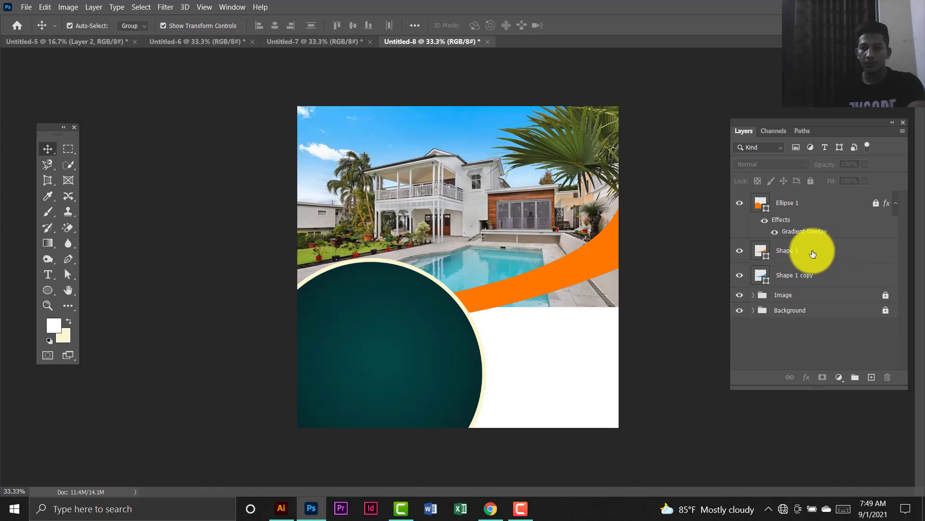
Nudge the teal-blue band copy down so it forms a second stripe beneath the orange band.
left_click(800, 271)
key("shift+Down")
key("shift+Down")
key("shift+Down")
key("shift+Down")
key("shift+Down")
key("shift+Down")
key("shift+Down")
key("shift+Down")
key("shift+Down")
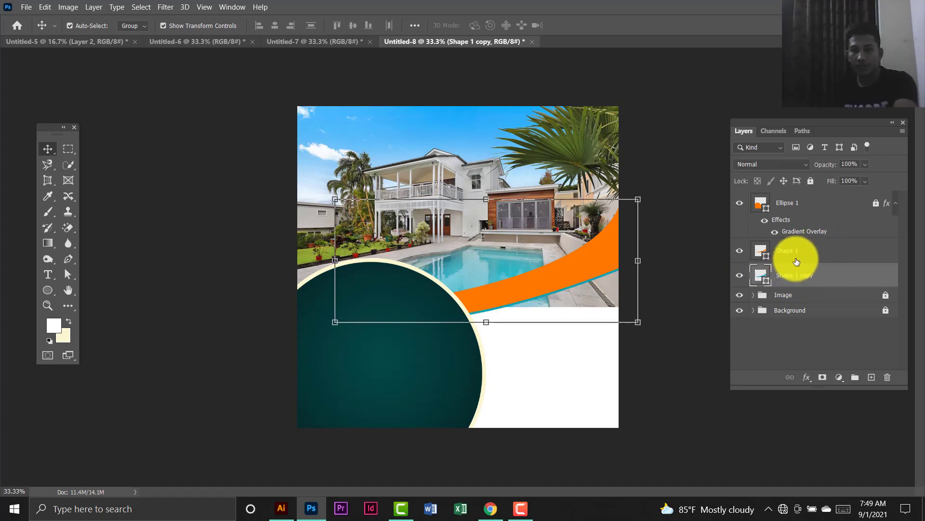
key("shift+Down")
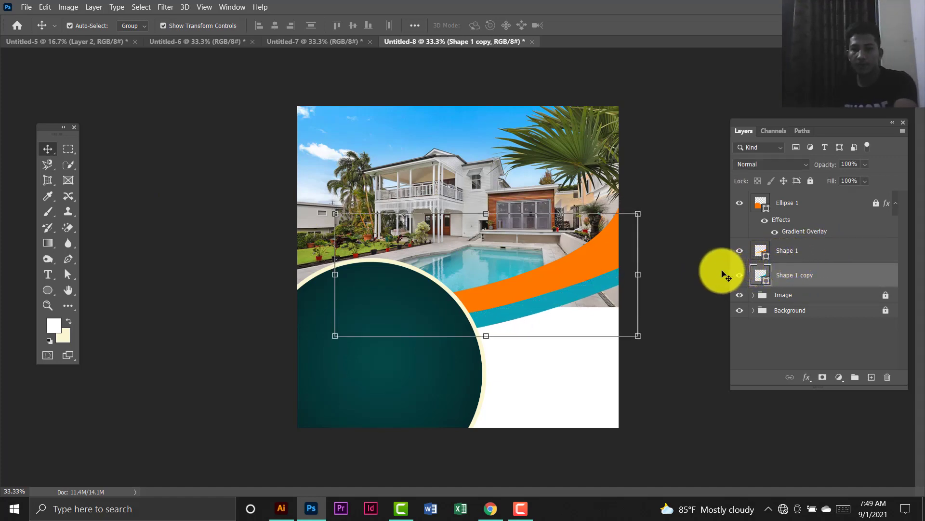
Change the fill of the upper orange band to teal-blue #0ba0b4.
left_click(599, 260)
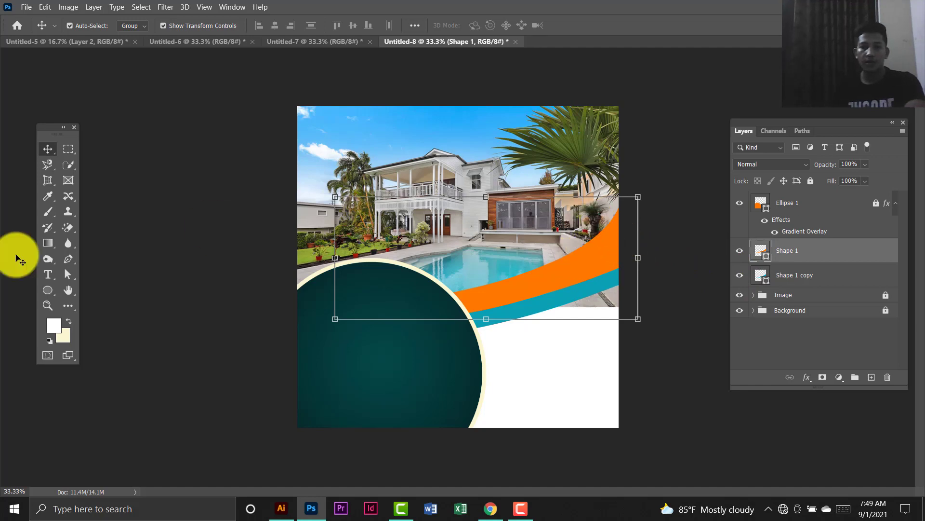
left_click(135, 26)
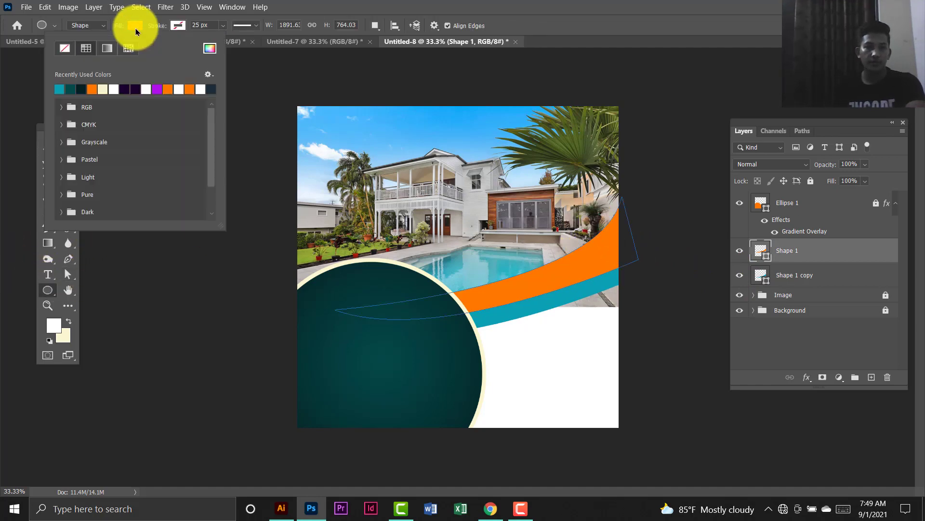
left_click(63, 86)
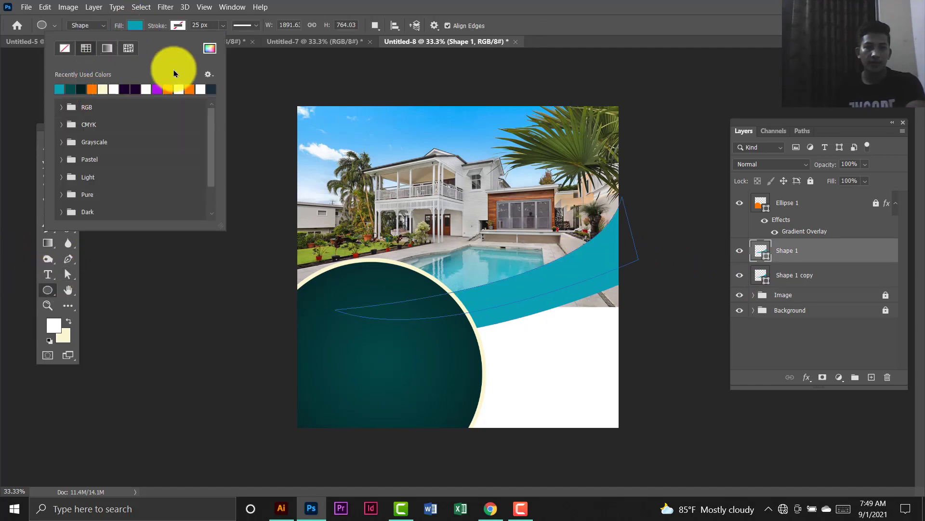
left_click(136, 25)
left_click(135, 25)
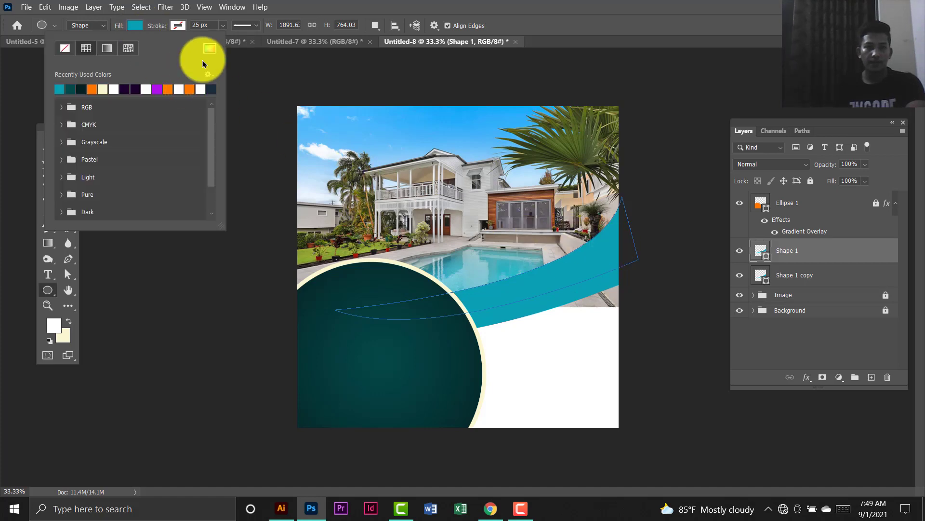
left_click(210, 48)
left_click(825, 265)
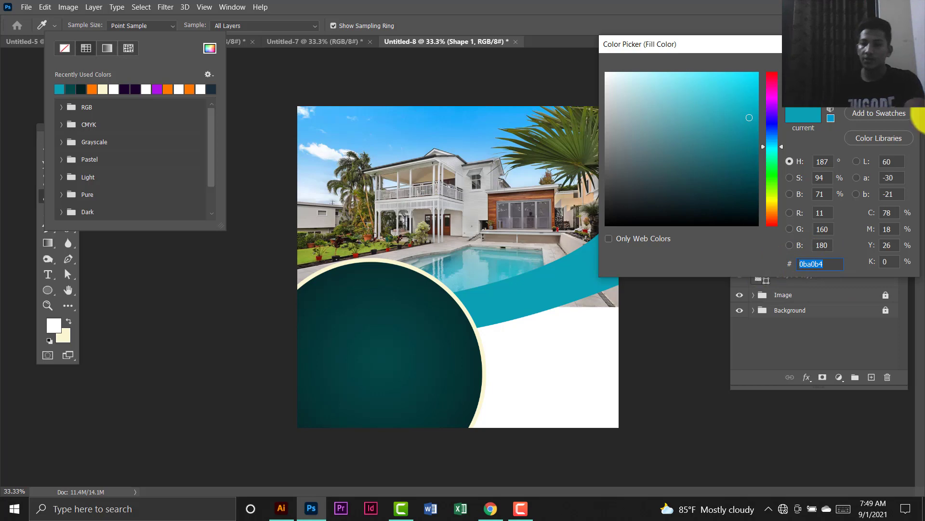
key("Return")
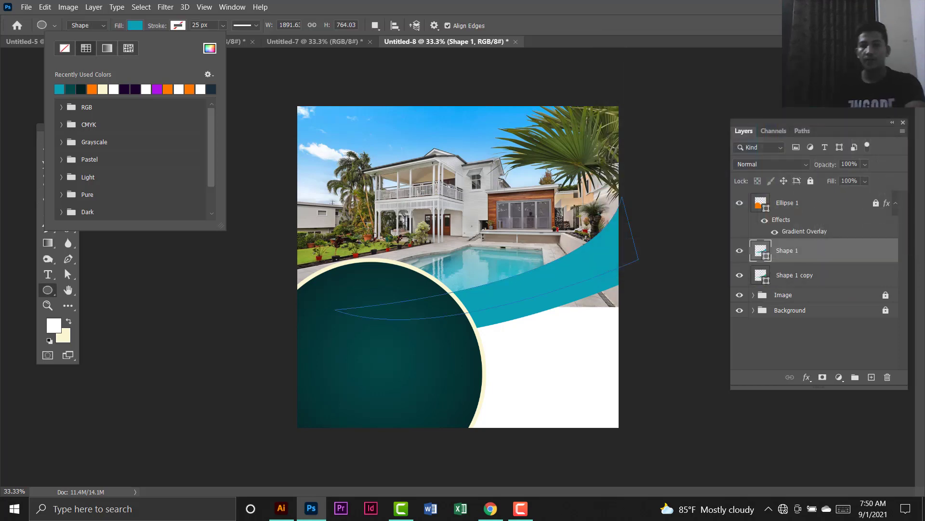
Change the fill of the lower band, layer Shape 1 copy, to dark teal #044847.
left_click(820, 273)
left_click(816, 277)
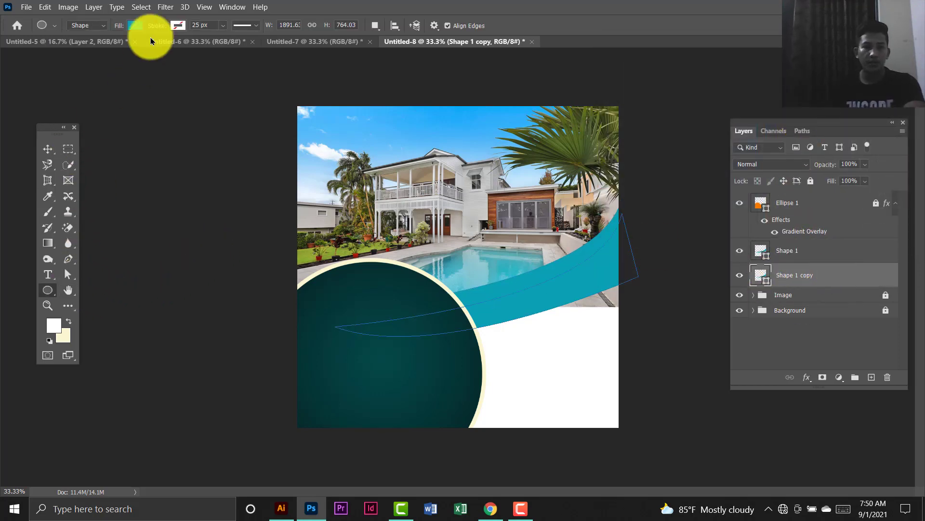
left_click(135, 24)
left_click(73, 88)
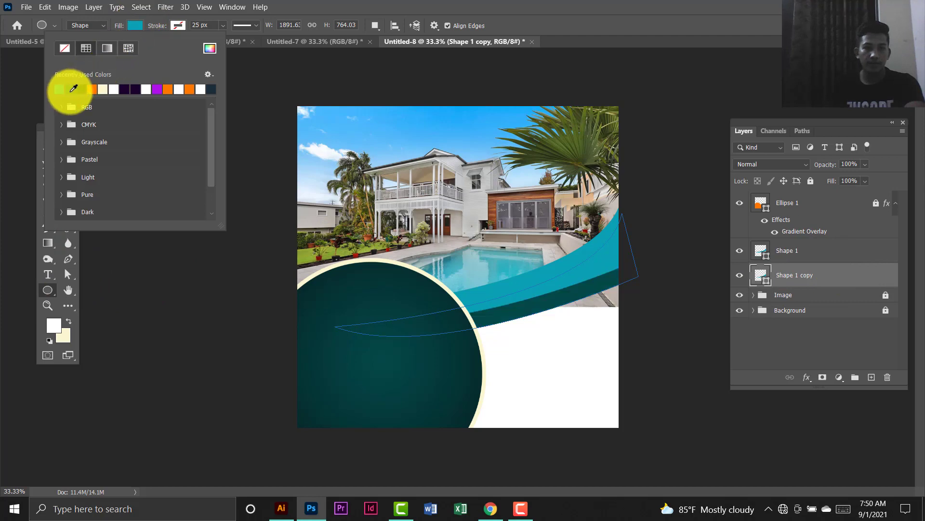
left_click(73, 88)
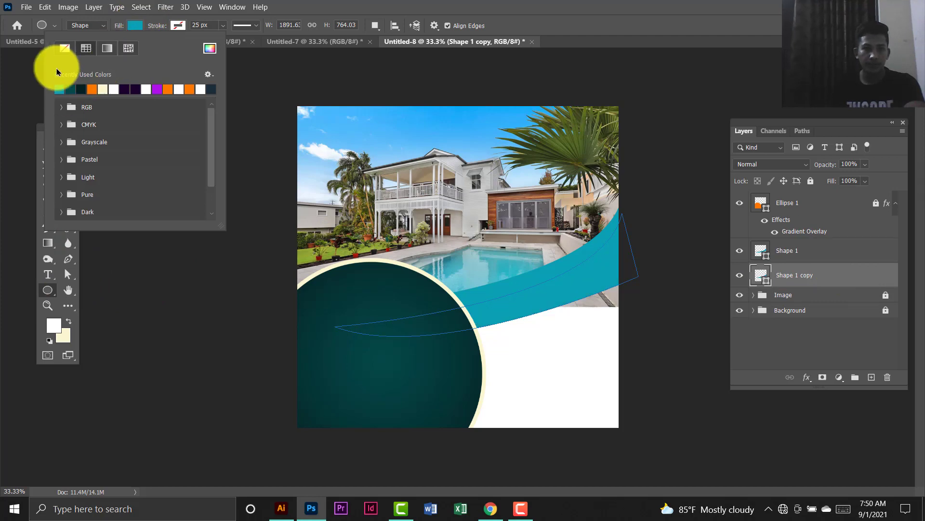
left_click(70, 88)
left_click(208, 47)
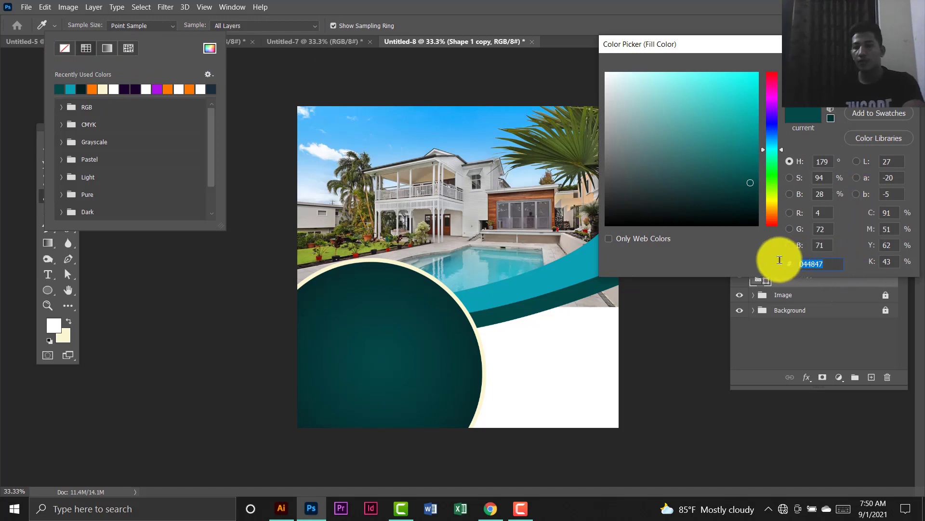
left_click(879, 64)
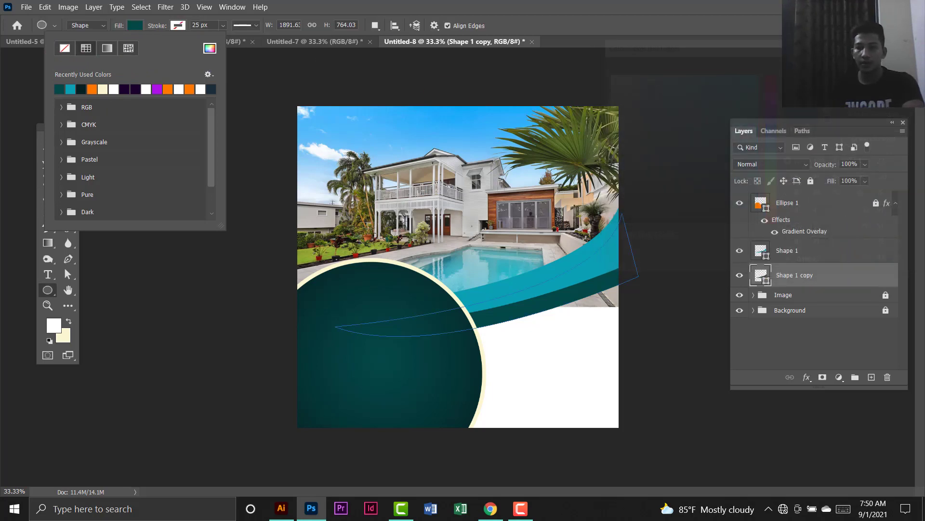
left_click(632, 121)
Rotate the dark teal band about 2.7° clockwise, apply the transform, and duplicate its layer.
key("v")
left_click_drag(647, 209, 610, 290)
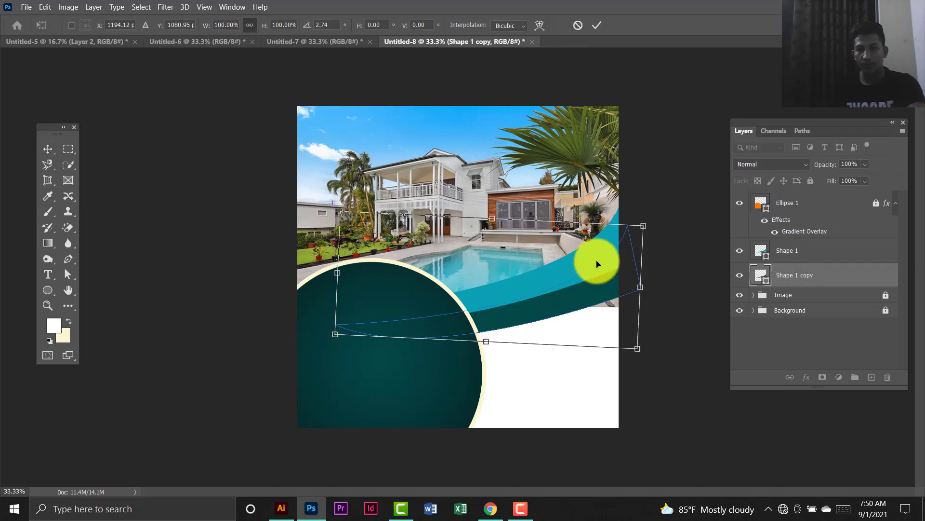
left_click_drag(647, 242, 647, 233)
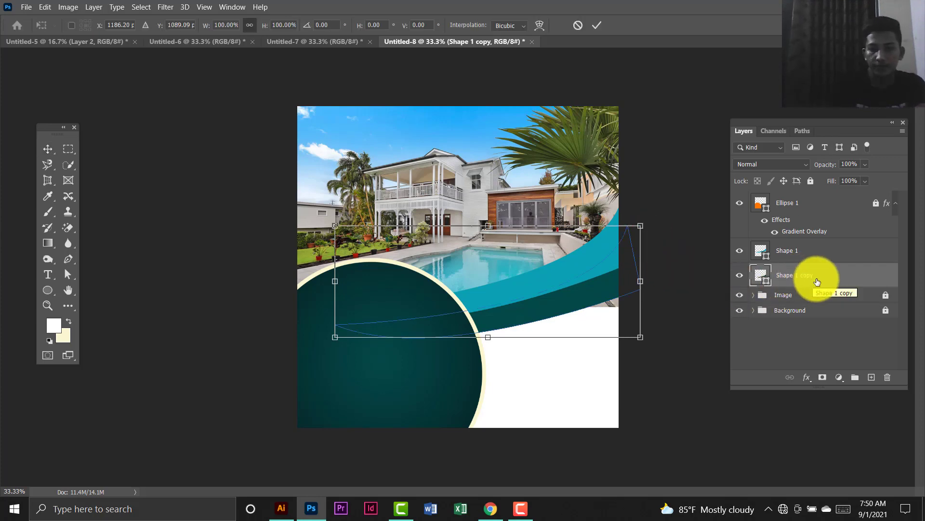
double_click(600, 275)
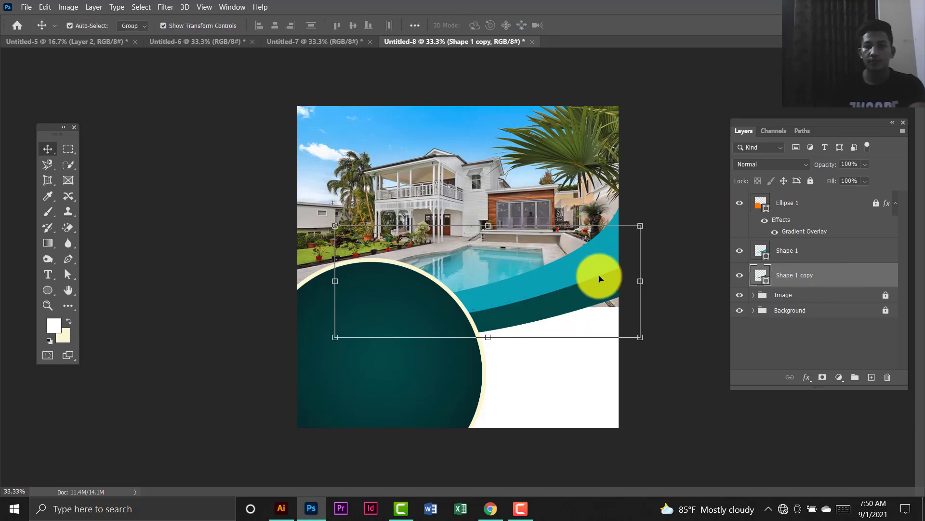
key("ctrl+j")
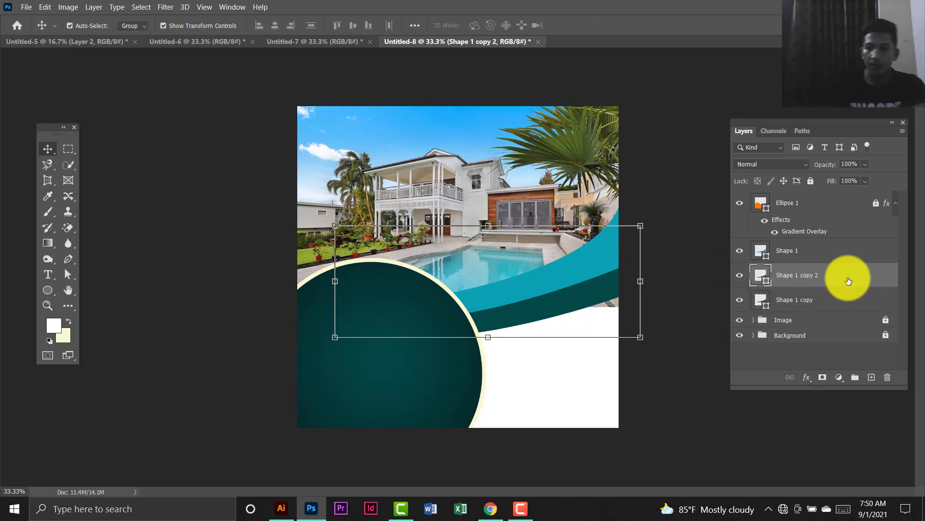
Reorder layer Shape 1 copy 2 beneath Shape 1 copy and shift the Shape 1 copy band down to form a third stripe.
left_click_drag(836, 273, 797, 305)
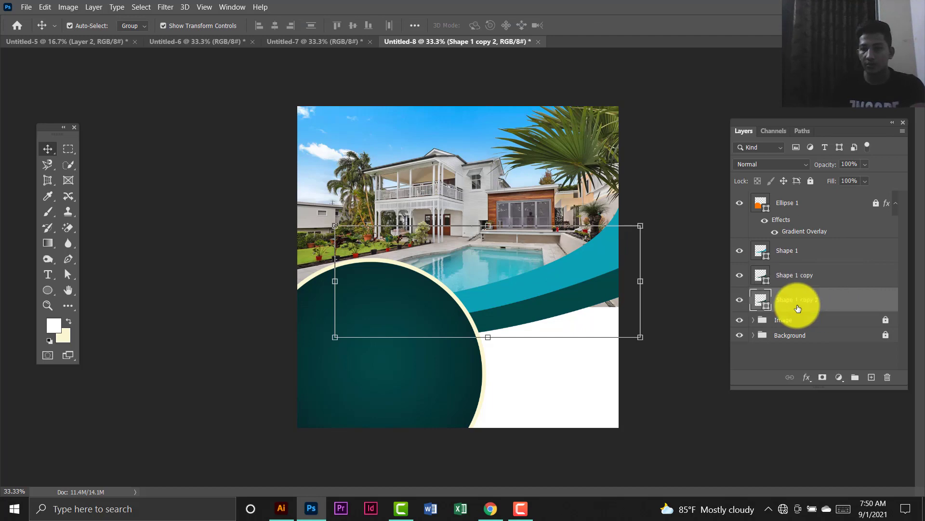
left_click_drag(576, 301, 563, 317)
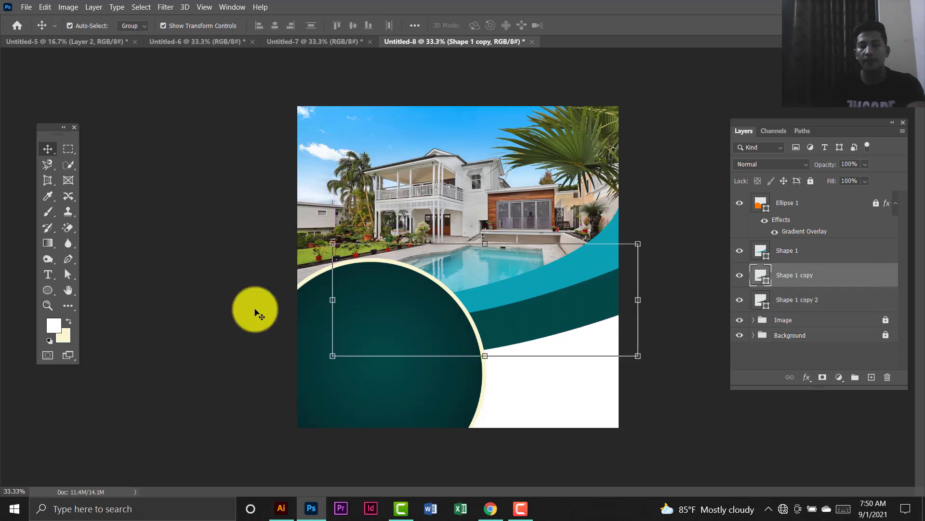
Change the fill of the lowest band, layer Shape 1 copy, to very dark teal #052021.
left_click(45, 295)
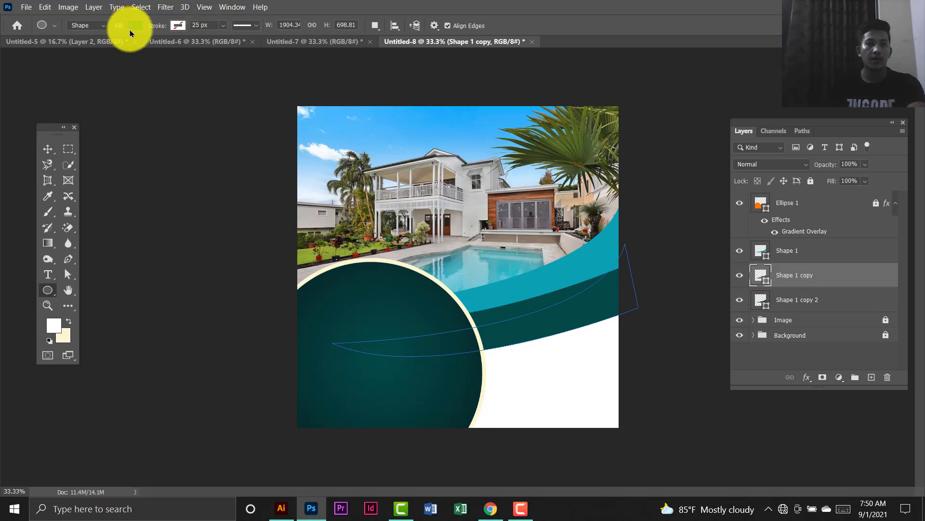
left_click(134, 25)
left_click(82, 90)
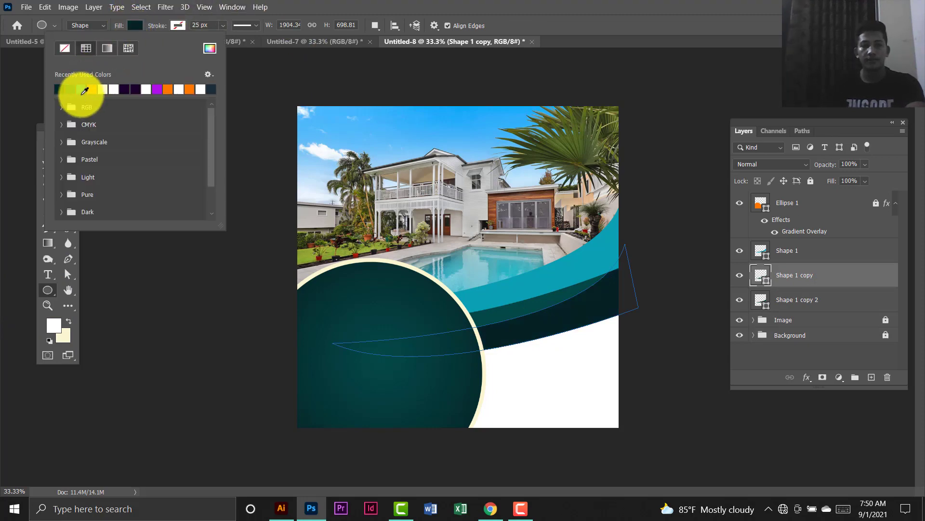
left_click(209, 47)
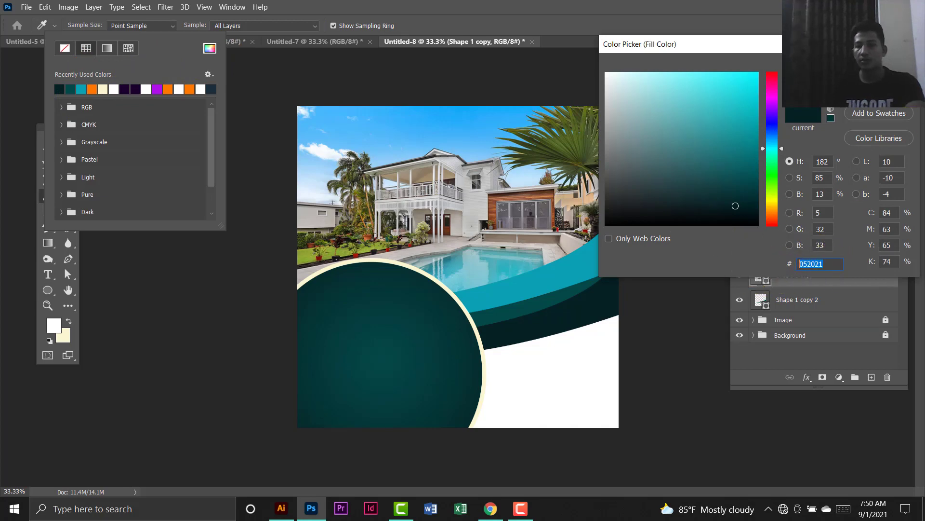
key("Return")
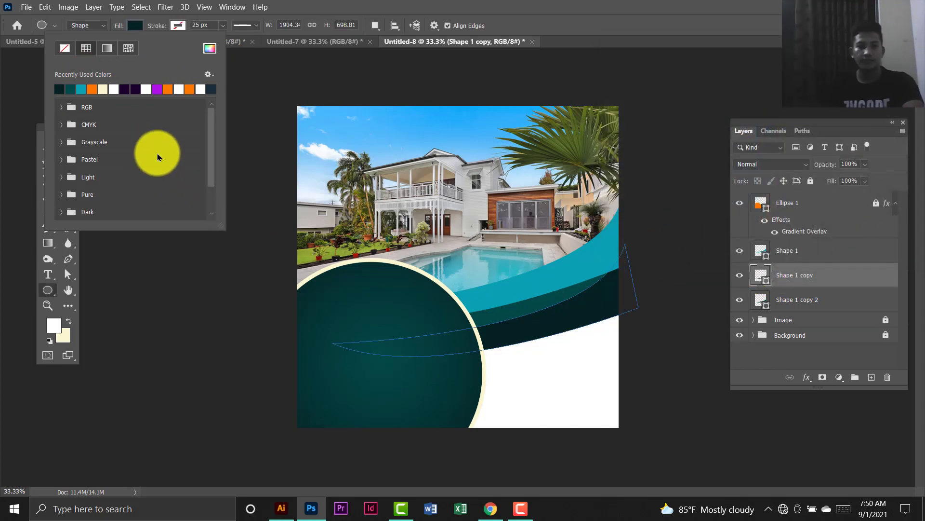
left_click(20, 42)
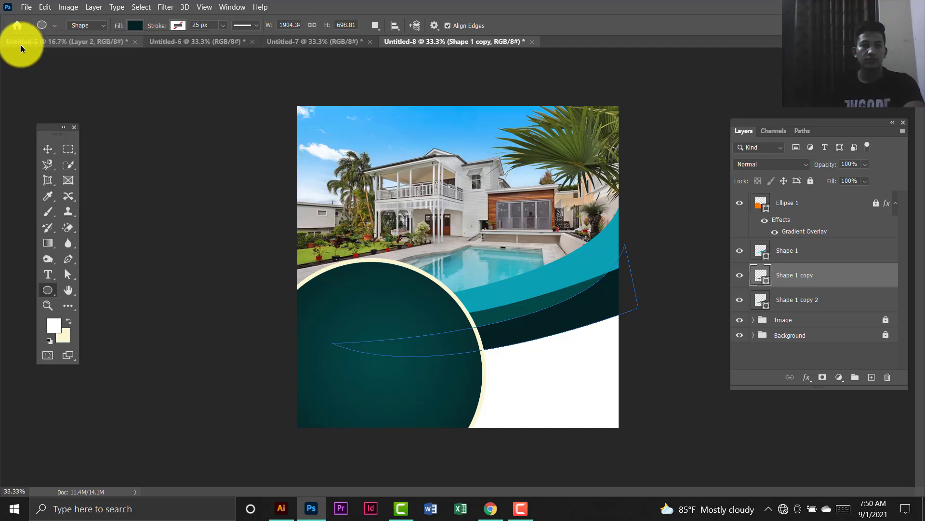
left_click(440, 42)
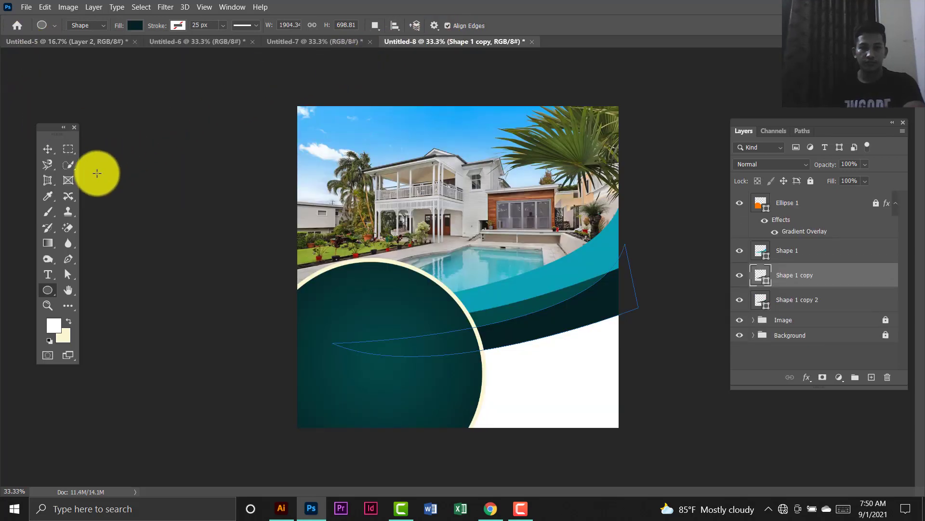
Rotate the very dark teal band about 3.8° clockwise, shift it sideways under the middle stripe, and apply the transform.
left_click(48, 149)
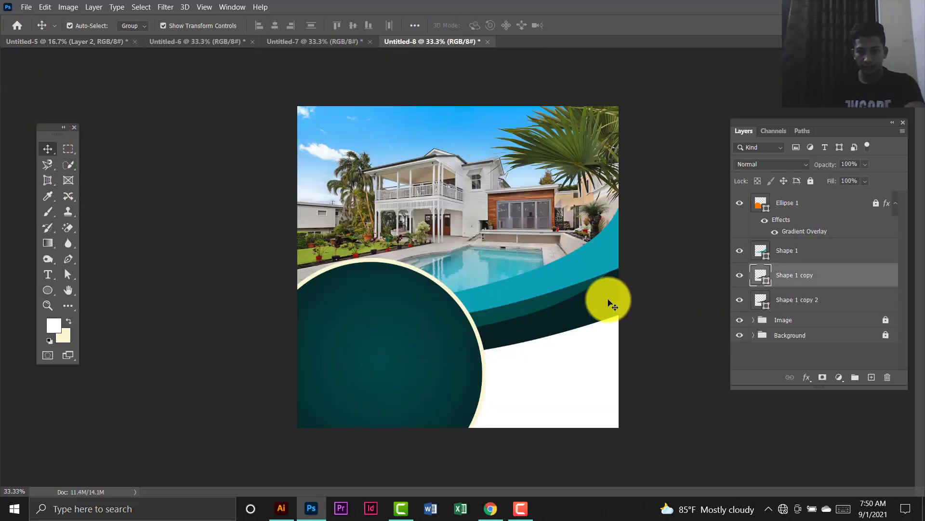
mouse_move(603, 302)
left_mouse_down()
mouse_move(615, 314)
mouse_move(608, 295)
left_mouse_up()
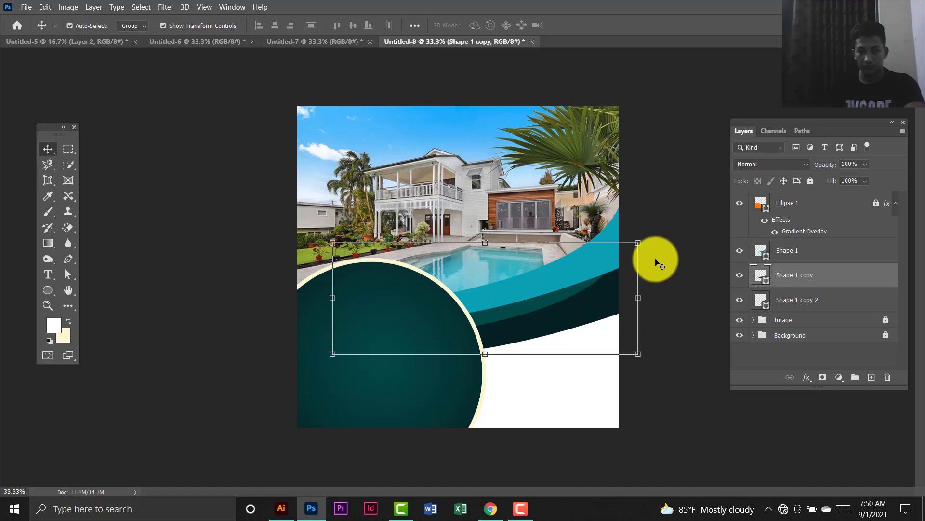
left_click_drag(655, 248, 657, 262)
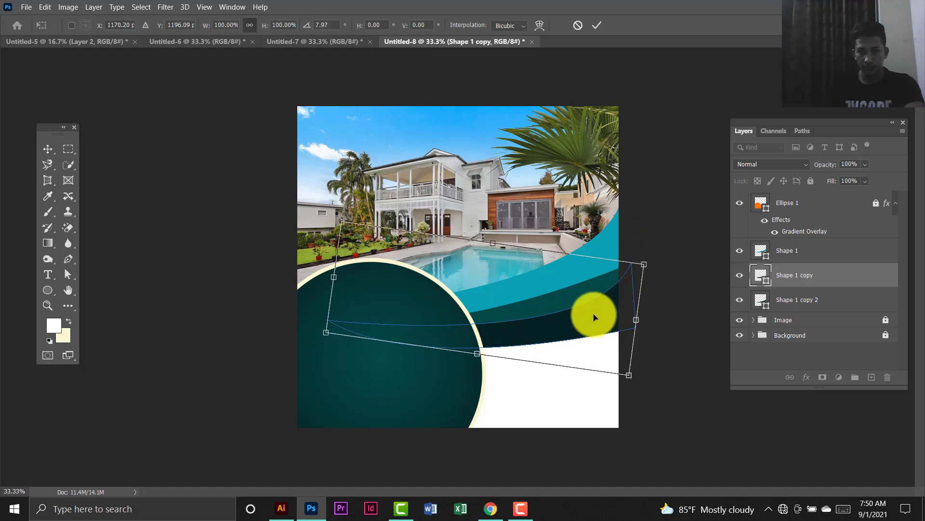
left_click_drag(593, 314, 615, 314)
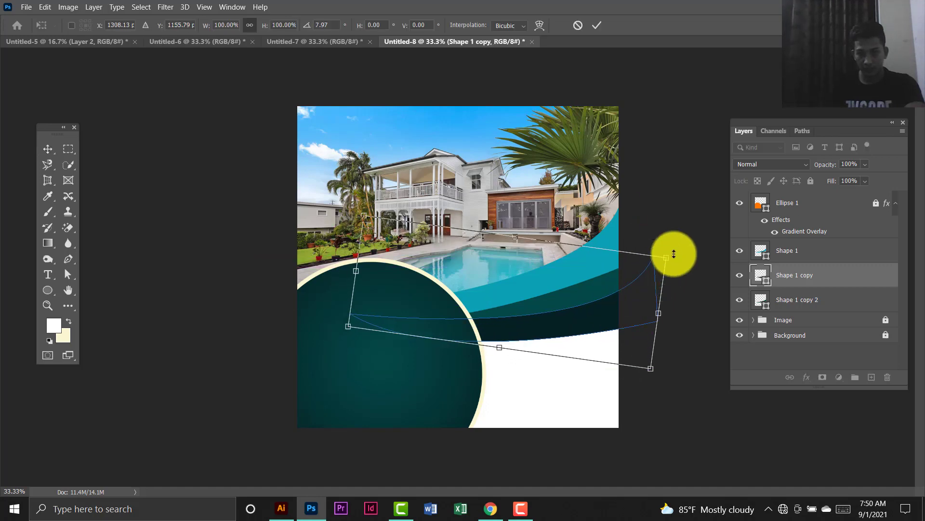
left_click_drag(679, 251, 661, 244)
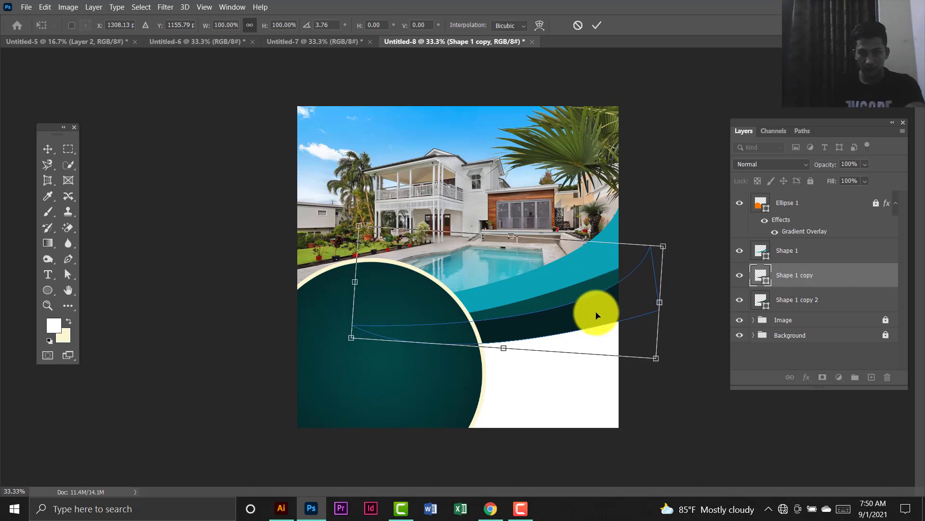
left_click_drag(595, 310, 606, 309)
key("Return")
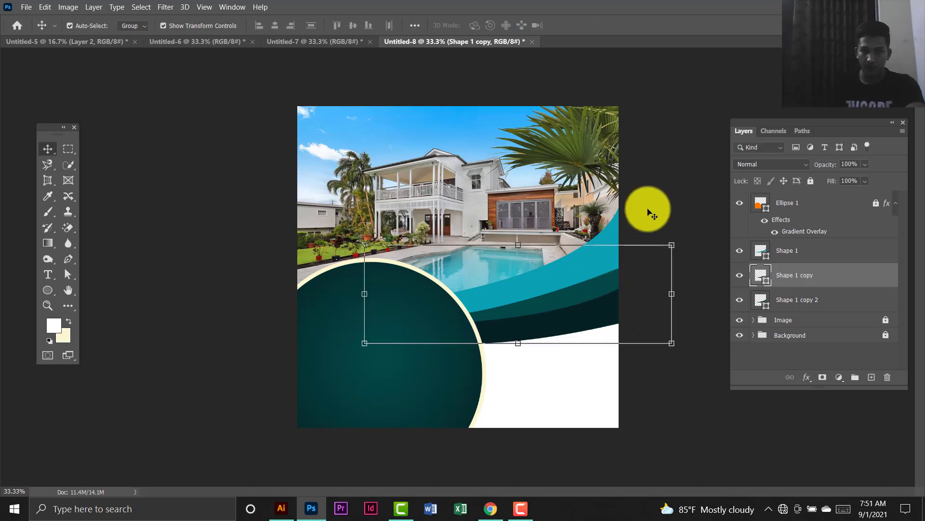
left_click(646, 209)
Transform the uppermost band, Shape 1, to about 85% height, rotate it about 4.1° counterclockwise, and reposition it along the middle stripe.
left_click(586, 295)
left_click(581, 267)
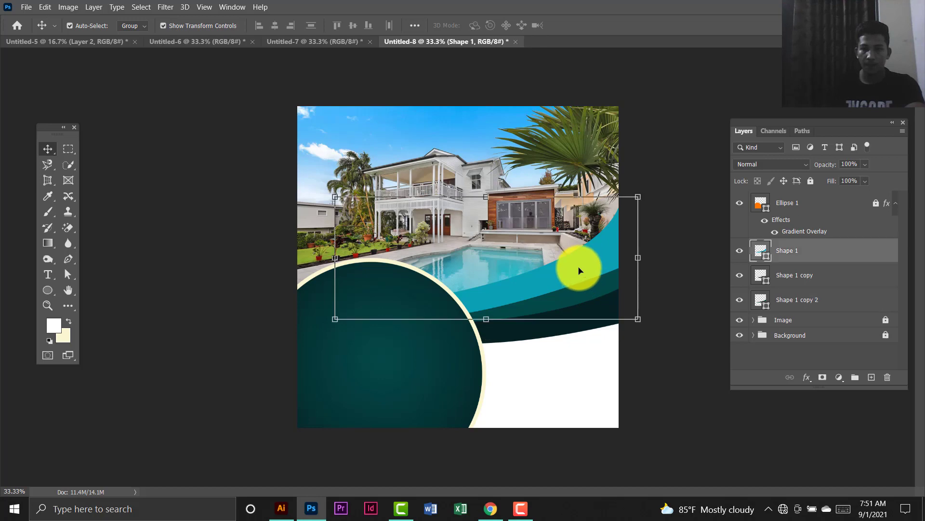
mouse_move(578, 265)
left_mouse_down()
mouse_move(605, 259)
mouse_move(574, 264)
left_mouse_up()
key("ctrl+t")
left_click_drag(484, 197, 488, 215)
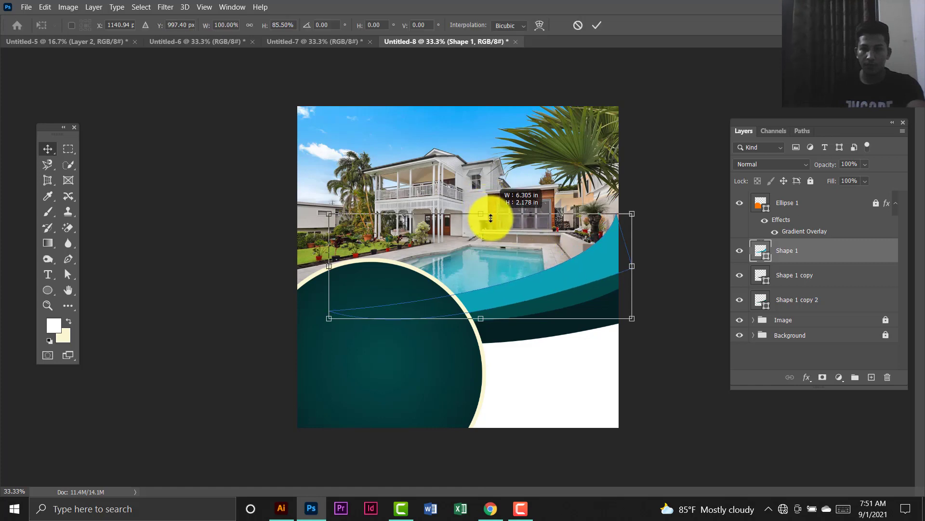
left_click_drag(575, 276, 589, 264)
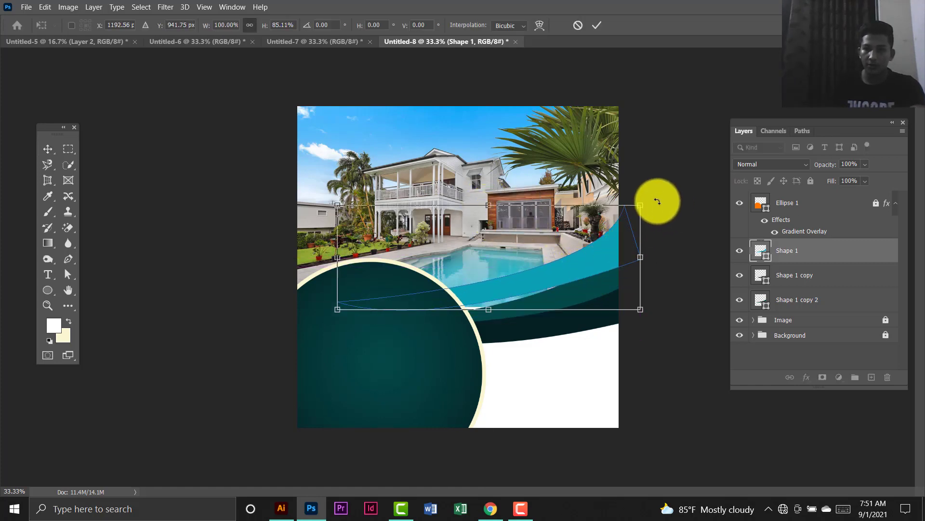
left_click_drag(657, 201, 649, 181)
left_click_drag(599, 231, 617, 251)
key("Return")
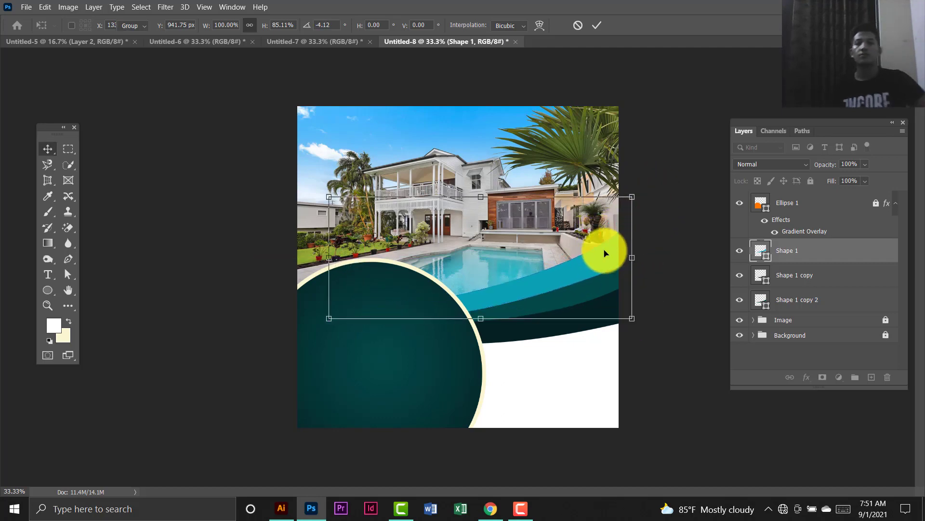
left_click(661, 180)
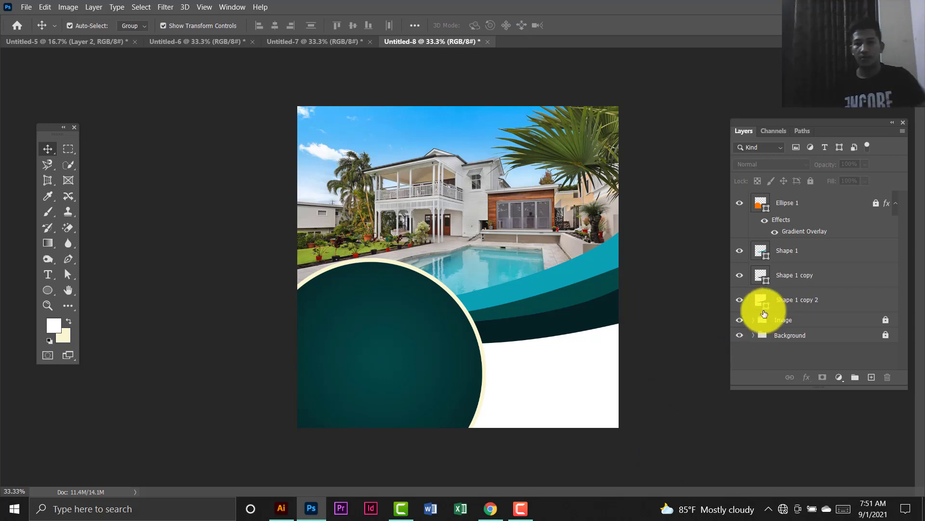
Group the Ellipse 1 layer and the three band layers as Elips and Design, and lock the group.
left_click(786, 251)
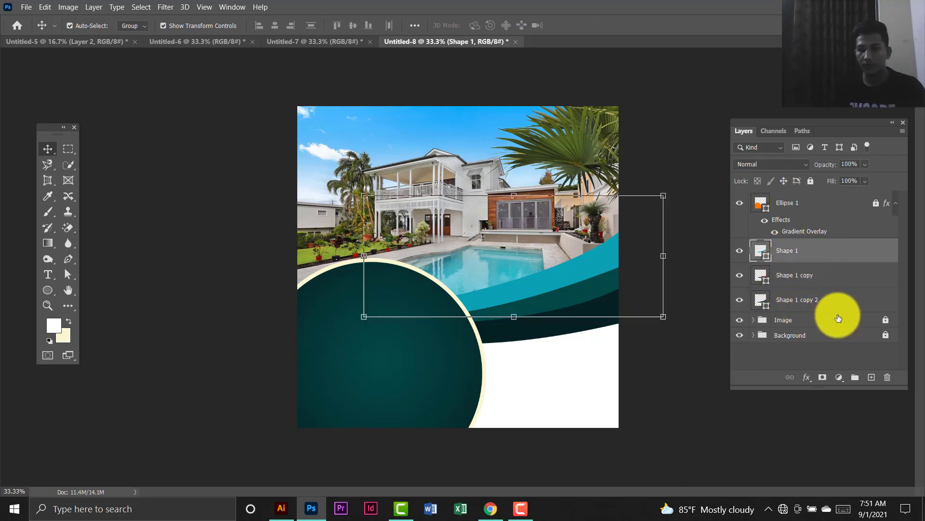
left_click(847, 308)
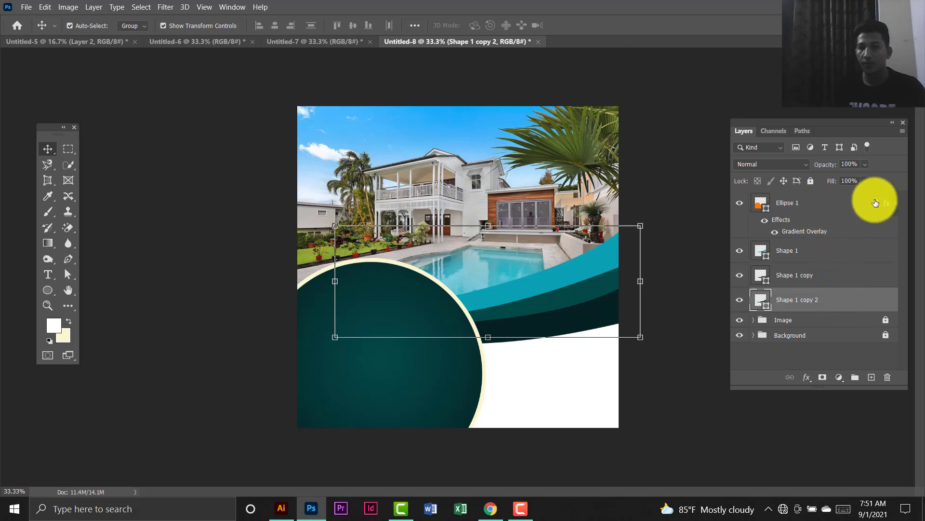
left_click(846, 205, "shift")
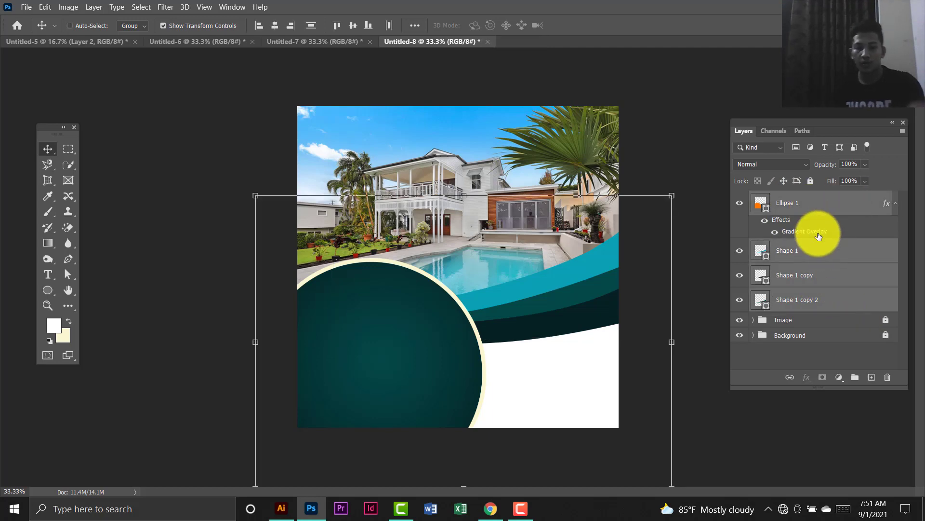
key("ctrl+g")
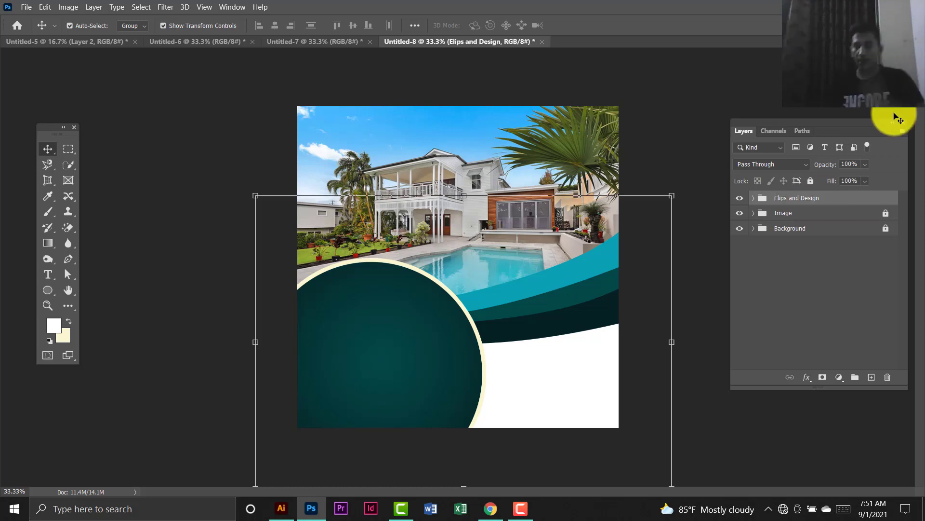
left_click(811, 181)
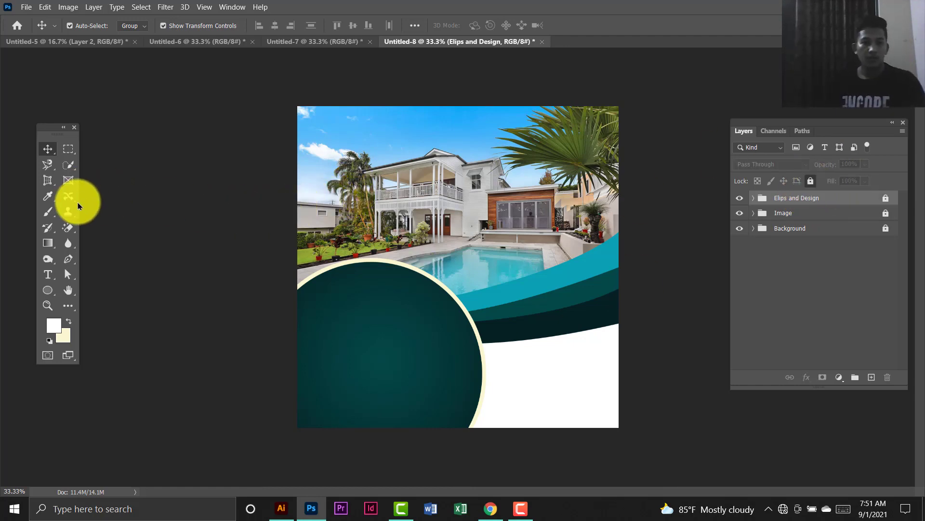
Set up the Rounded Rectangle tool with a cream stroke for a new shape.
right_click(46, 300)
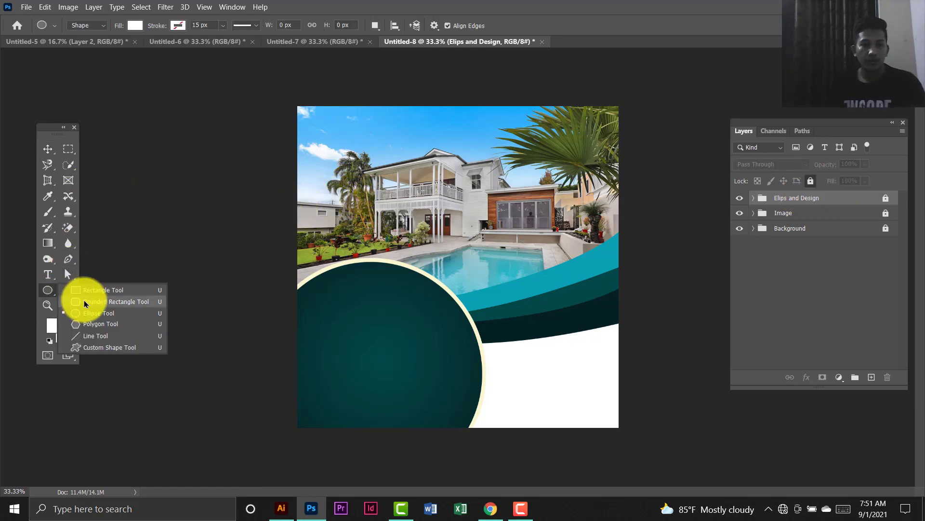
left_click(120, 302)
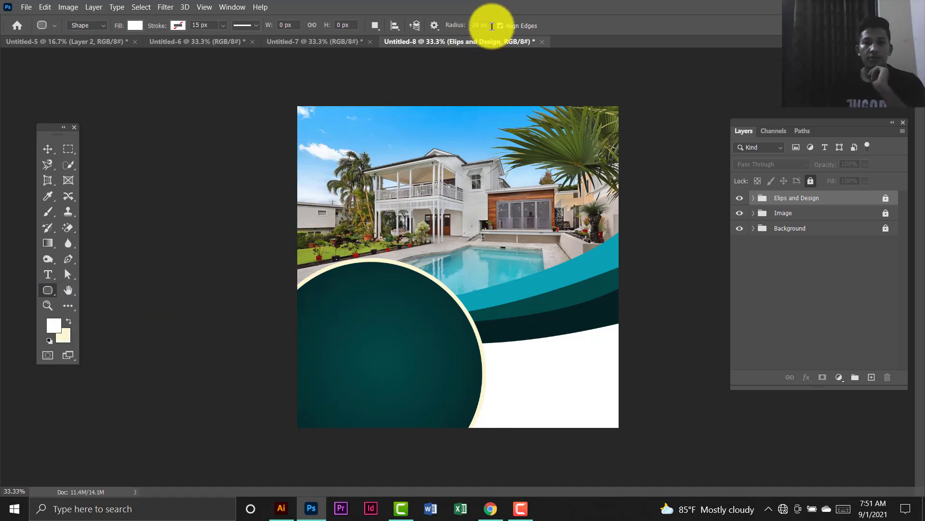
left_click_drag(492, 26, 460, 26)
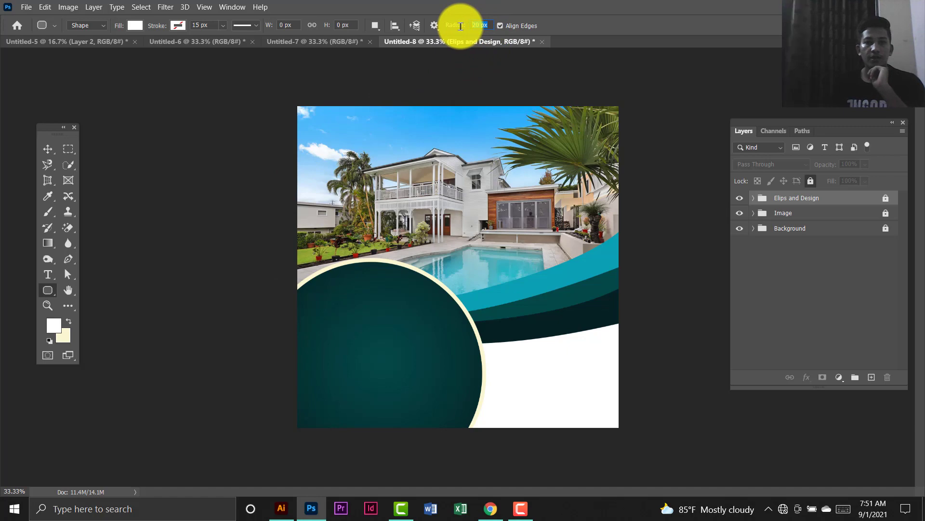
left_click(172, 30)
left_click(209, 26)
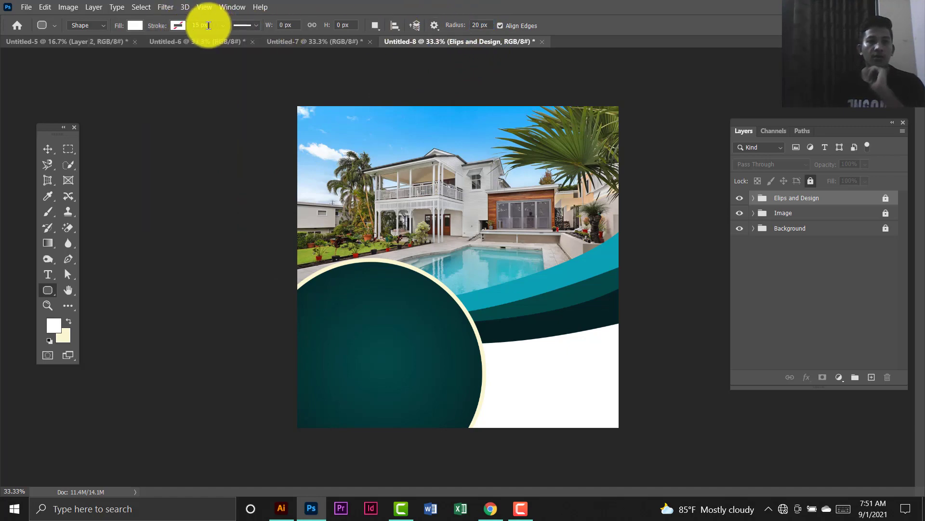
type("25")
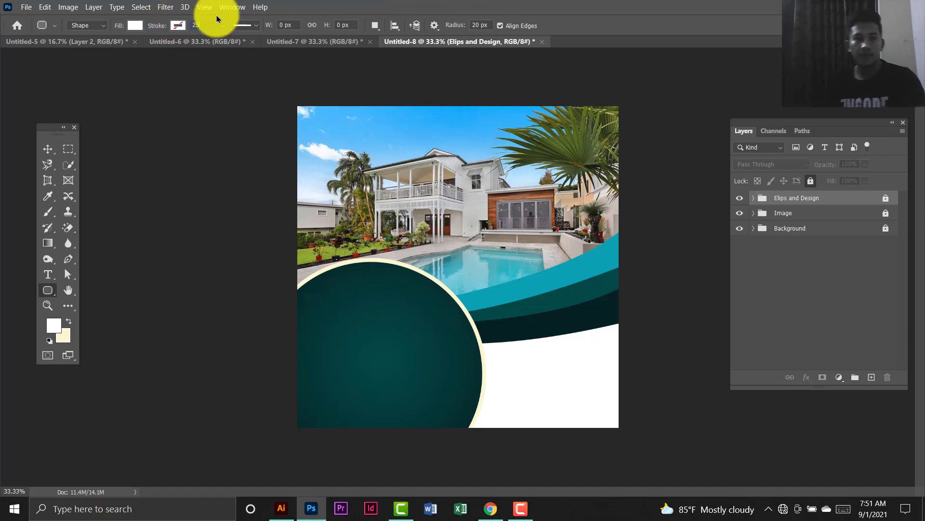
left_click(179, 27)
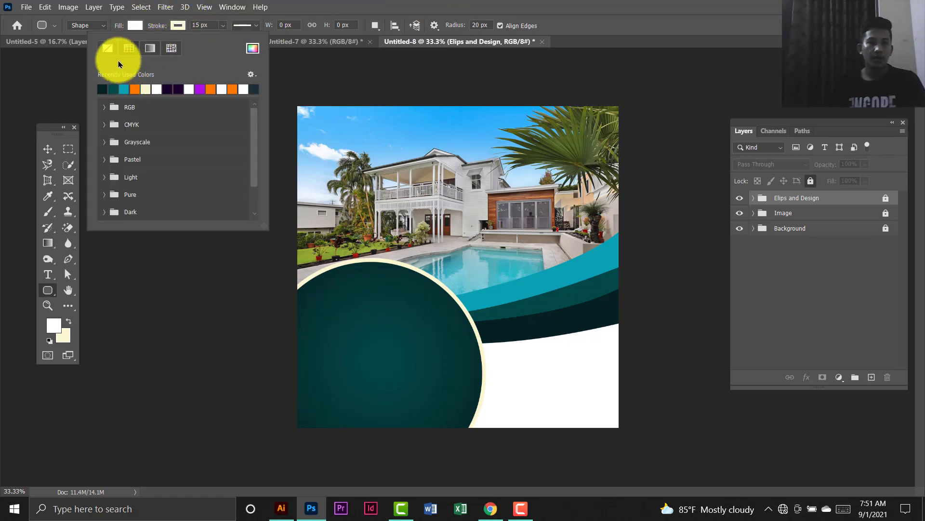
left_click(135, 25)
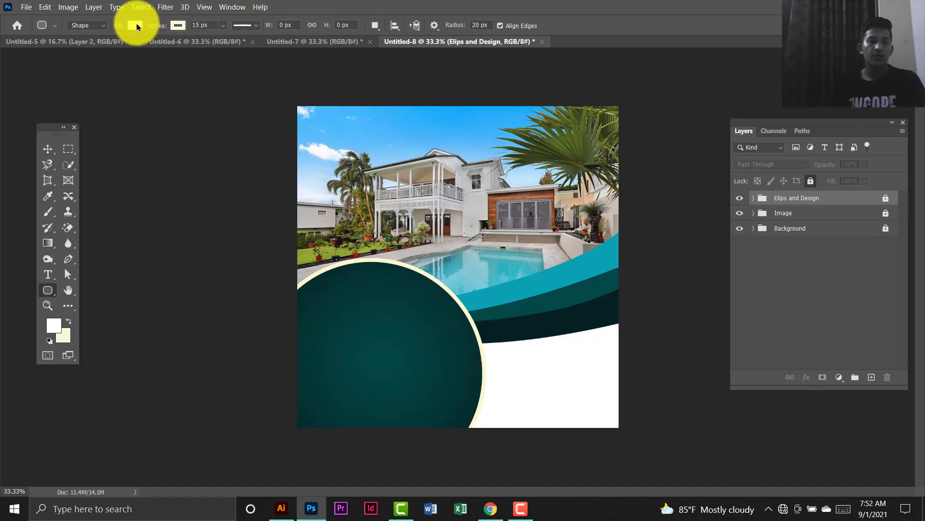
Draw a teal-filled rounded rectangle about 239 x 308 px overlapping the canvas's top edge near the upper-left corner.
left_click(134, 25)
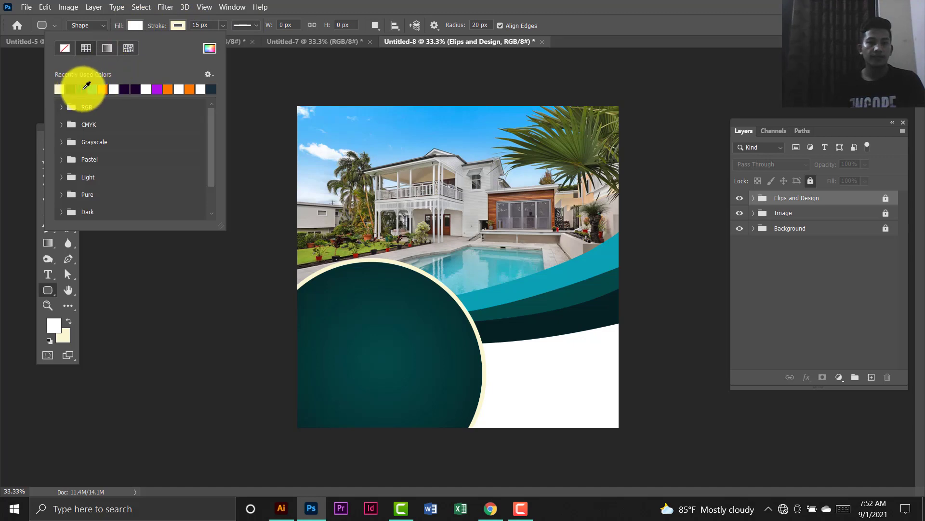
left_click(95, 89)
left_click(320, 95)
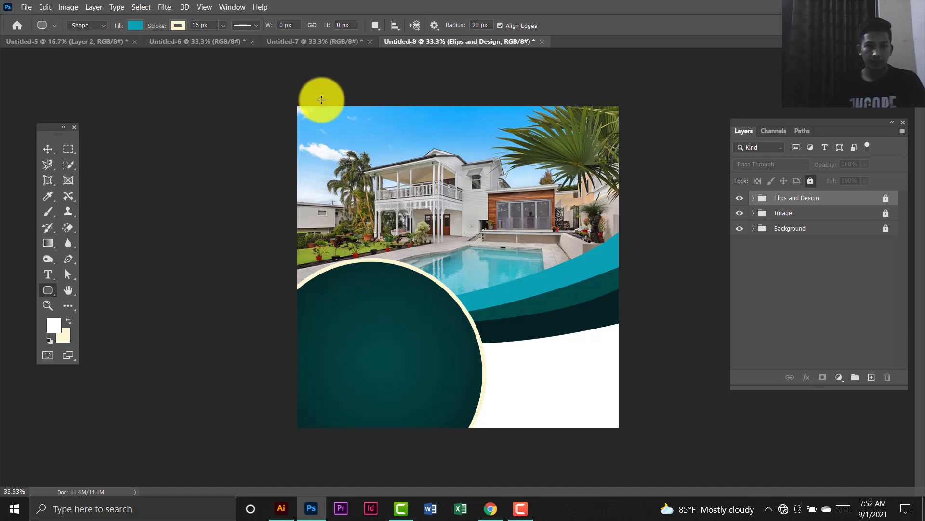
left_click_drag(319, 97, 357, 146)
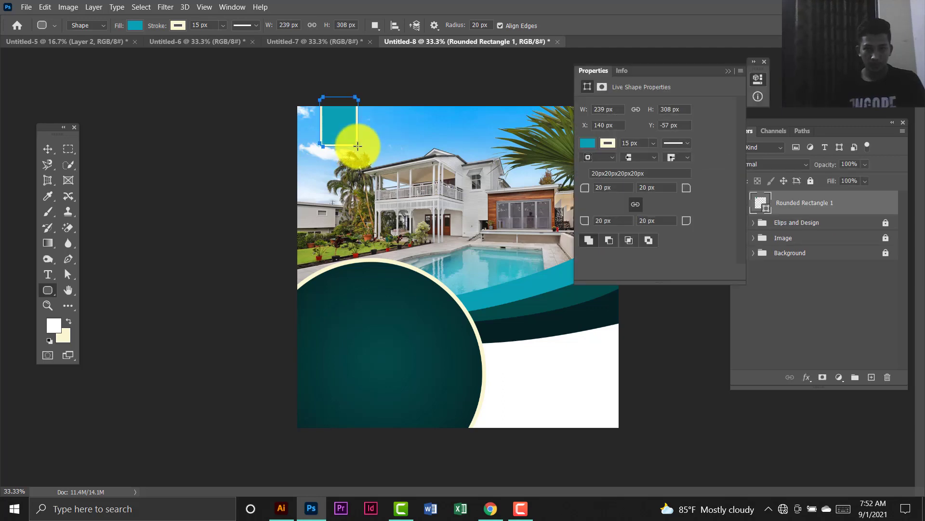
left_click(764, 62)
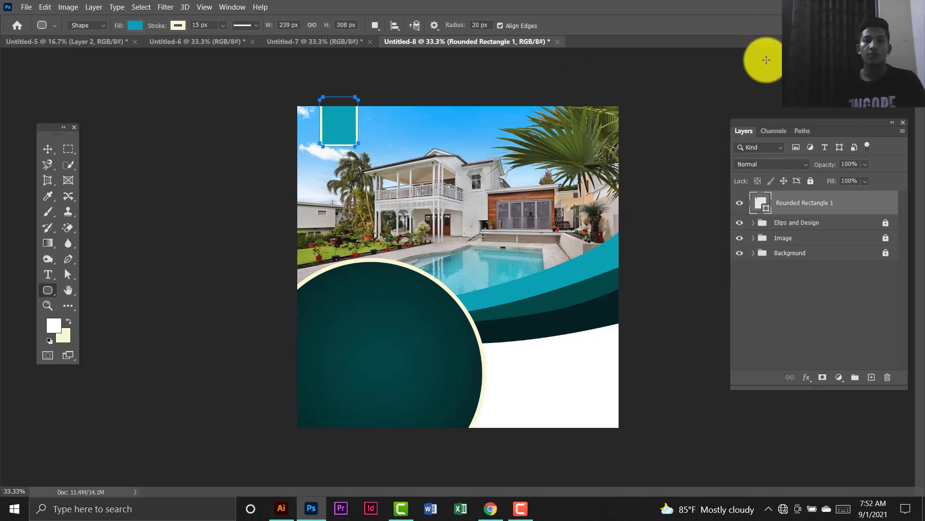
Move the teal rounded rectangle slightly left along the canvas's top edge.
left_click(47, 148)
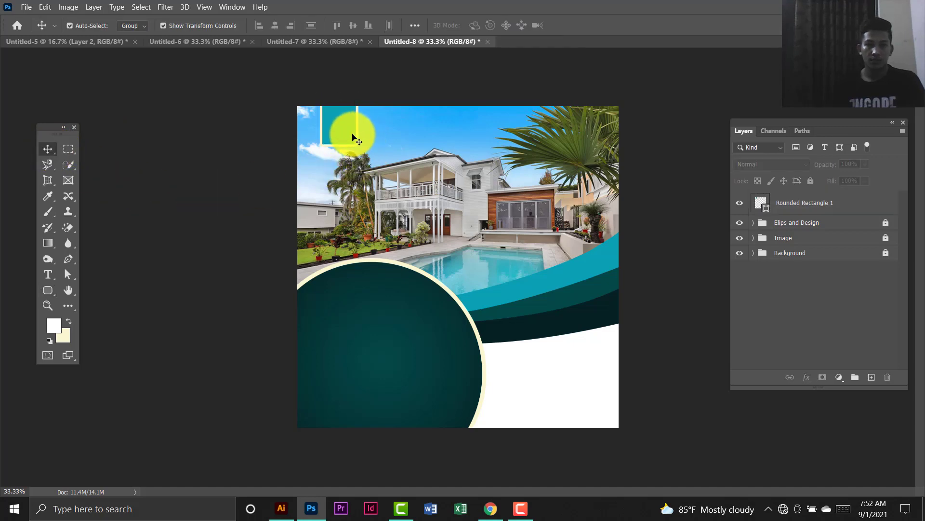
left_click_drag(351, 128, 346, 134)
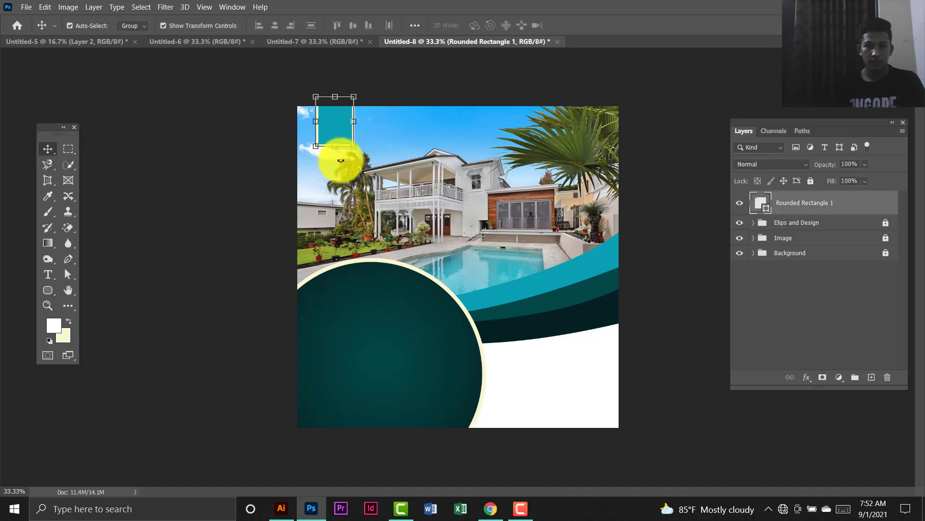
left_click(429, 92)
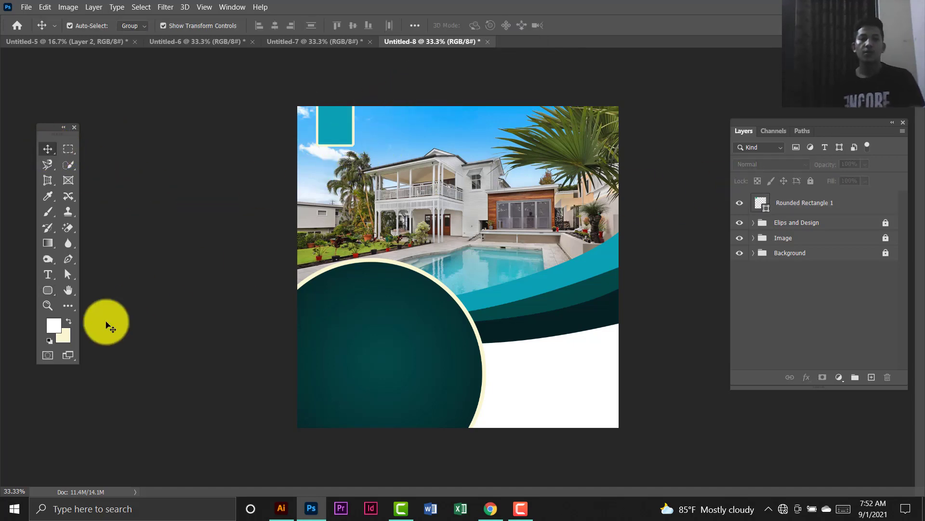
Add the text "LOGO" in LEMON MILK Bold over the teal tag.
left_click(47, 277)
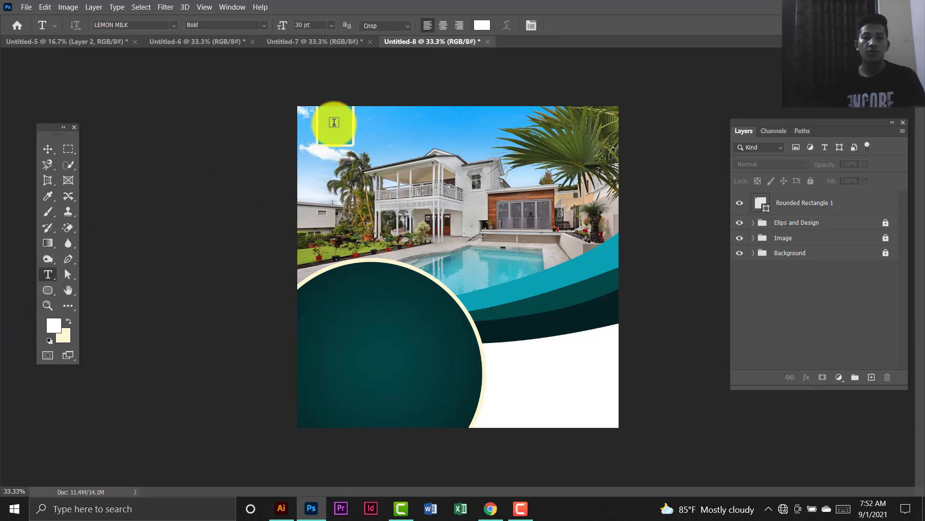
left_click(145, 24)
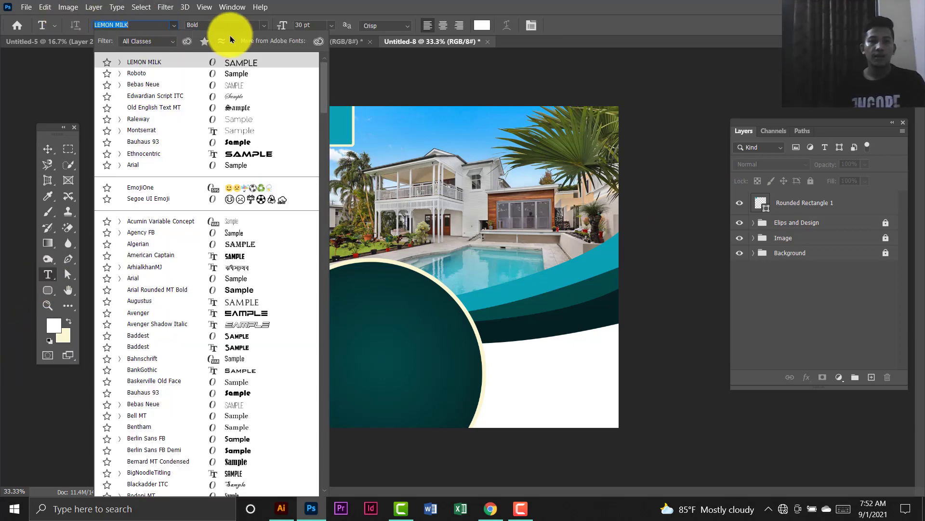
left_click(338, 124)
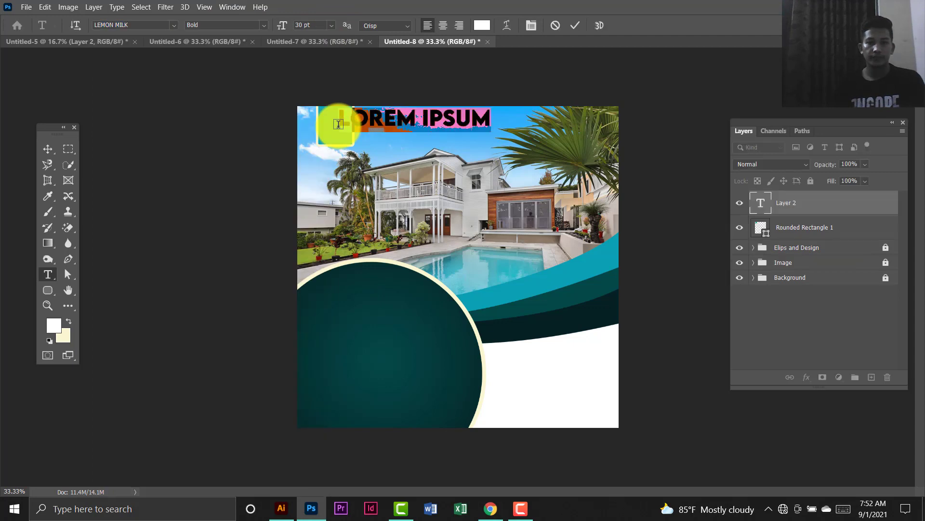
type("LOG")
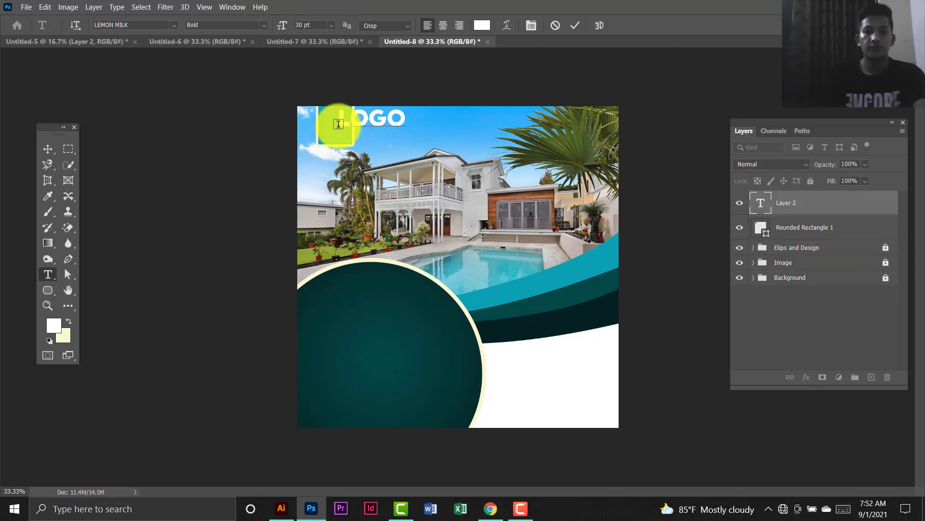
type("o")
left_click(47, 149)
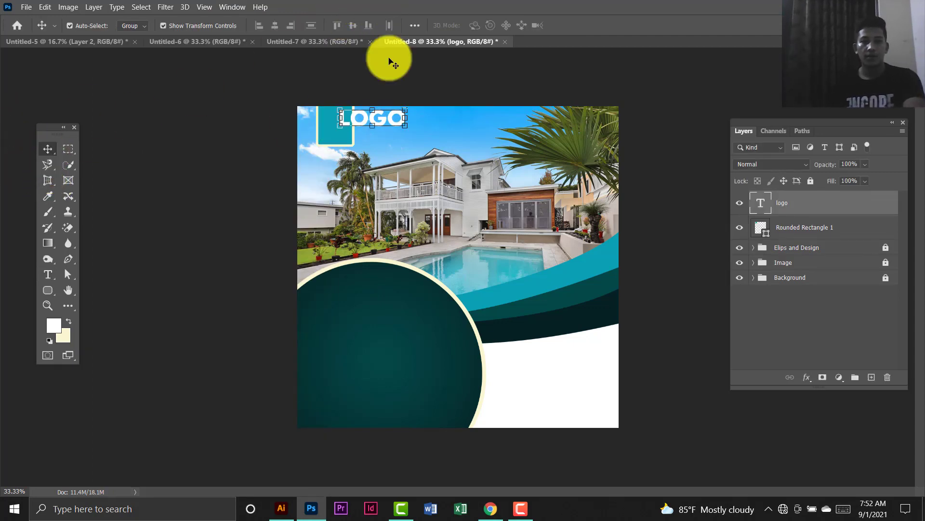
Set the LOGO text's font size to 15 pt.
double_click(761, 203)
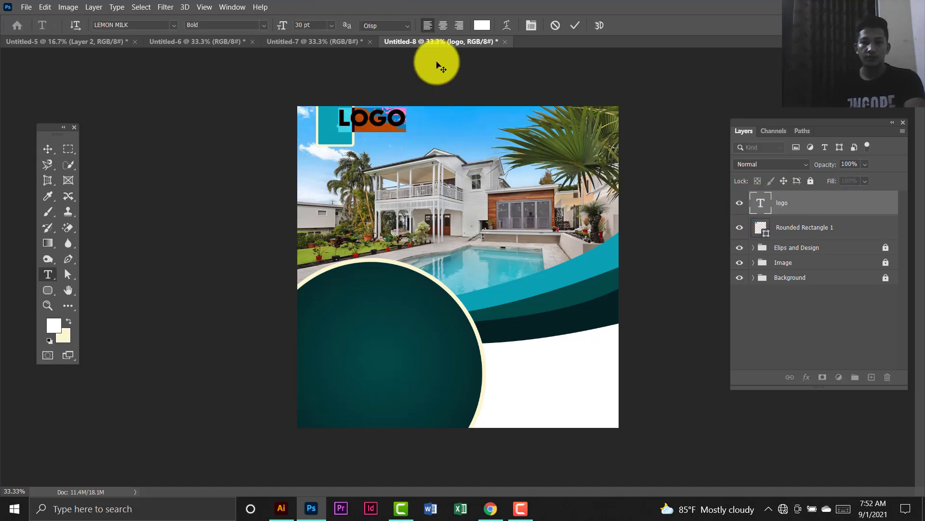
left_click(313, 25)
type("1")
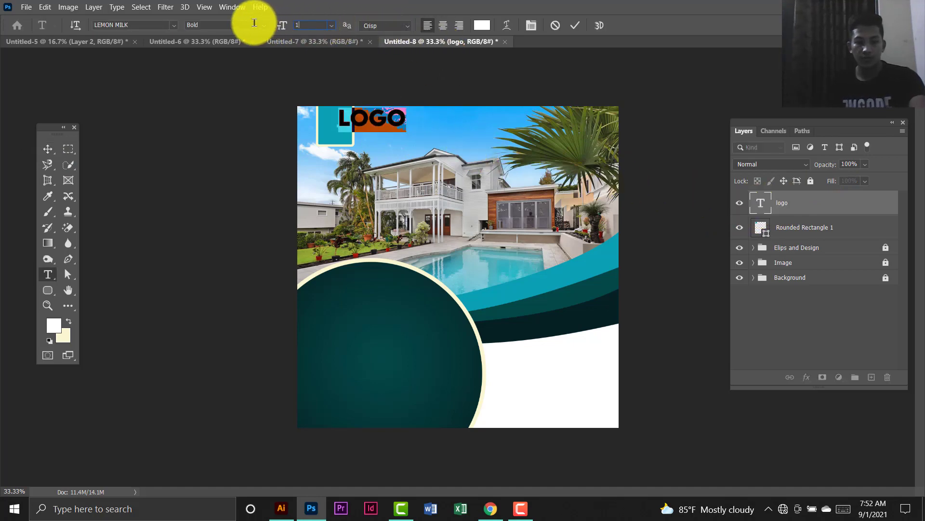
type("5")
key("Return")
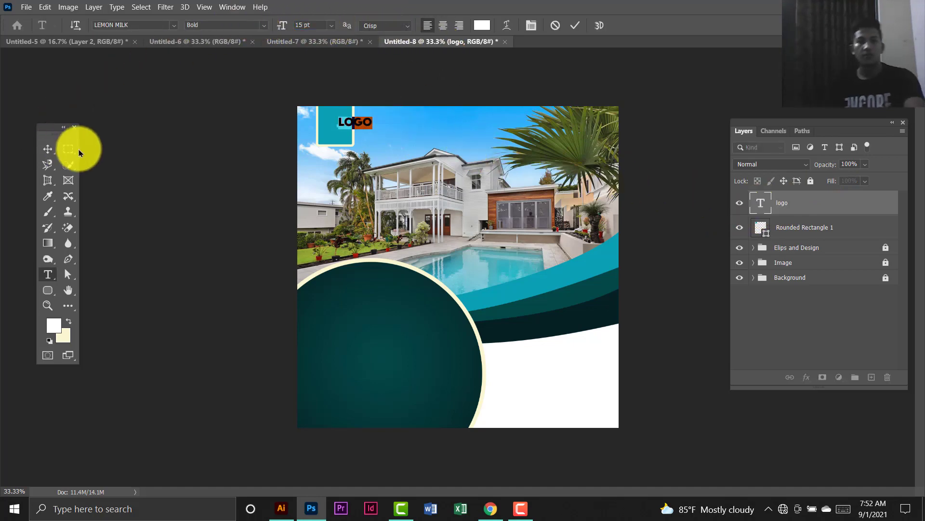
left_click(47, 149)
left_click(150, 183)
Move the LOGO text onto the teal tag and scale it to about 87% to fit inside.
left_click_drag(367, 125, 349, 128)
key("ctrl+t")
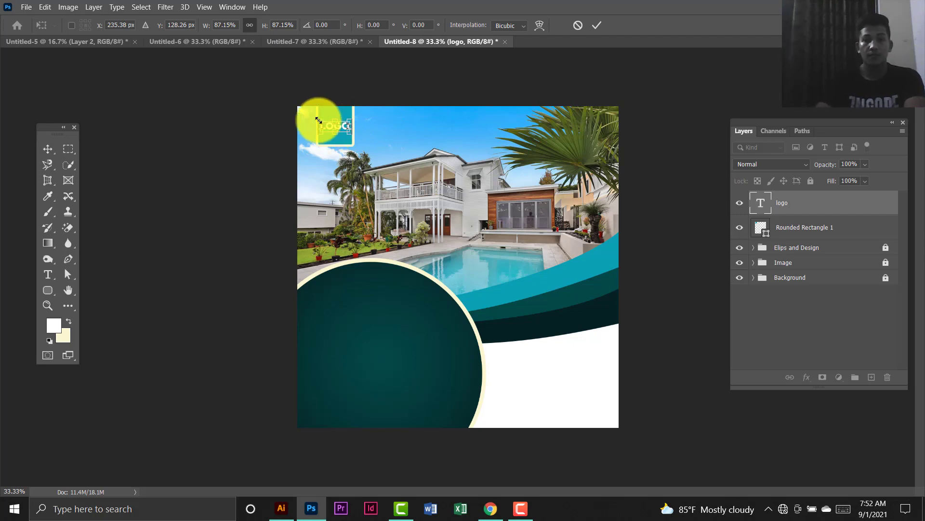
left_click(50, 146)
left_click(186, 184)
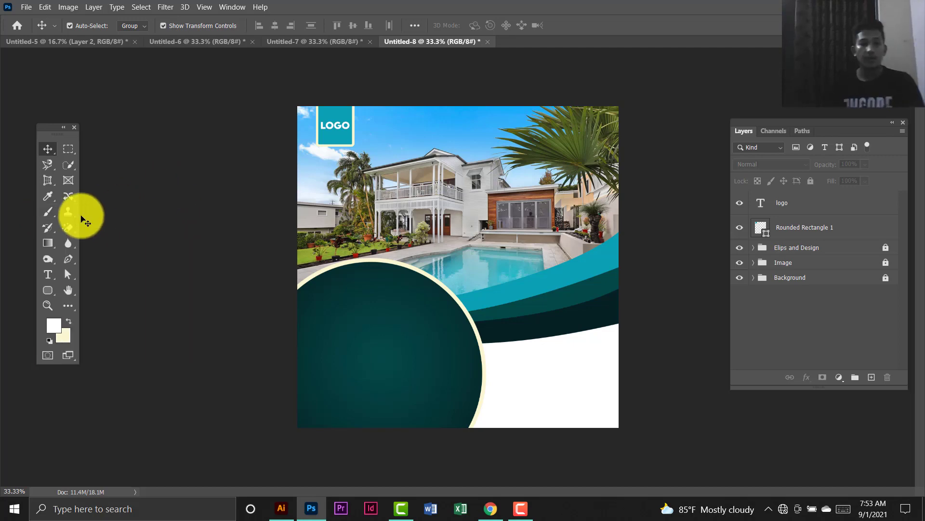
Add the text "HOME" at 24 pt in LEMON MILK Bold inside the dark green circle.
left_click(48, 274)
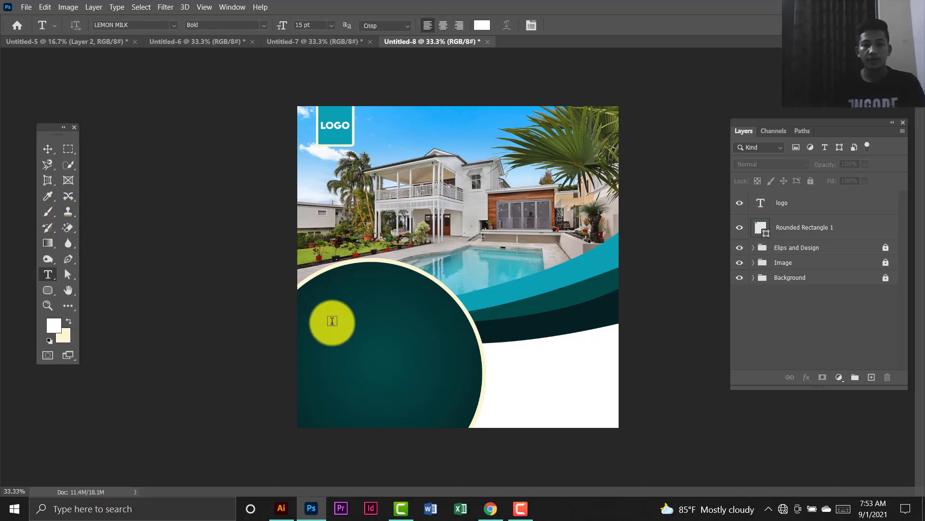
left_click(332, 321)
left_click(331, 25)
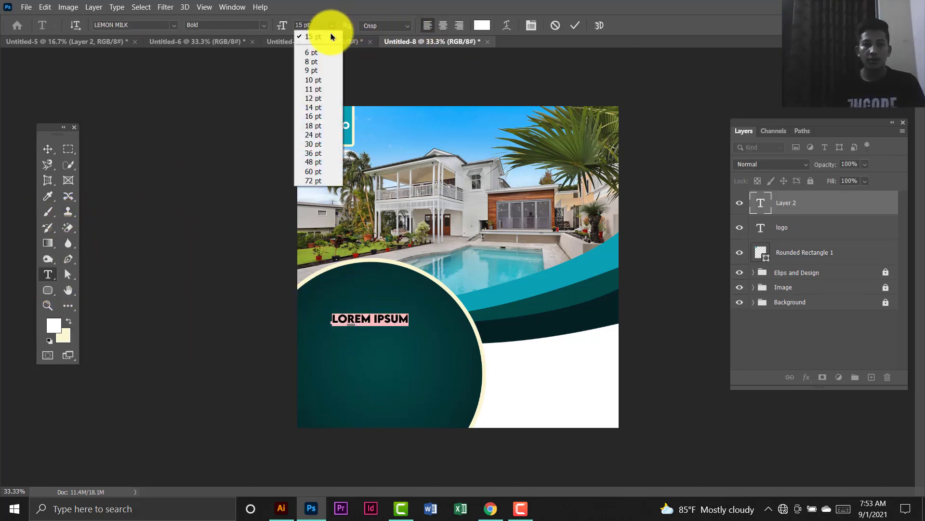
left_click(327, 135)
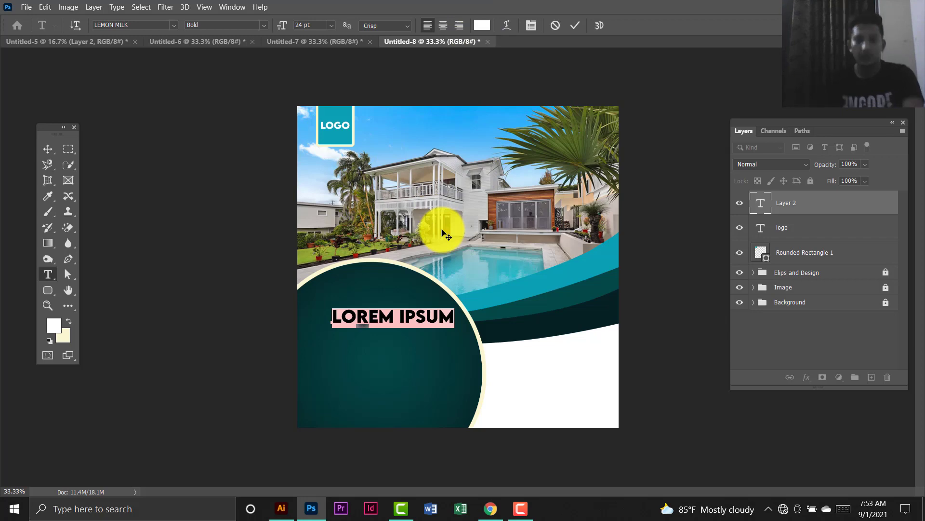
type("HOME")
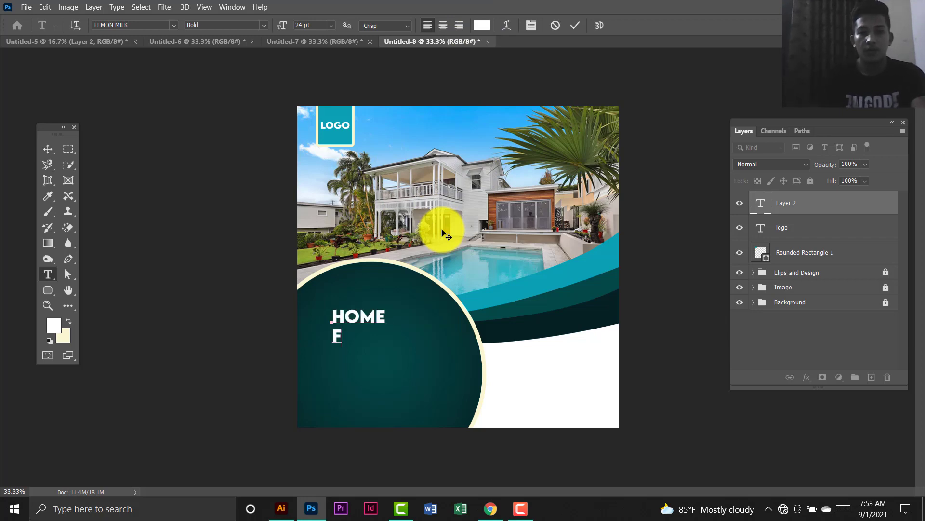
left_click(47, 149)
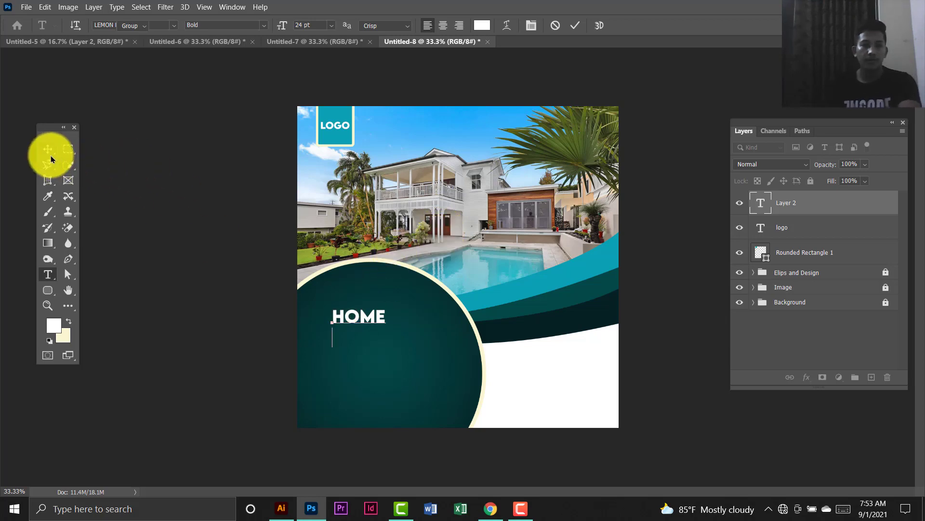
Scale the HOME text up to about 129%.
left_click_drag(386, 328, 407, 351)
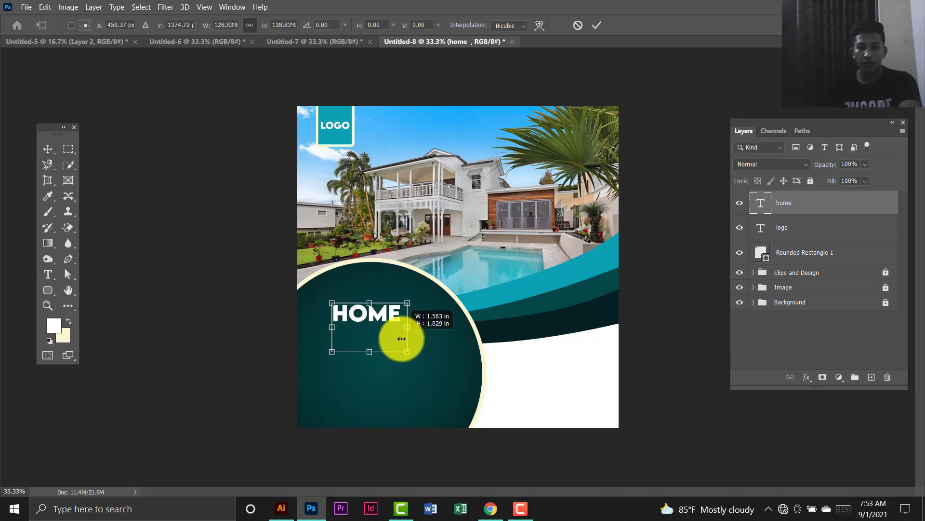
left_click(47, 149)
left_click(143, 197)
Reposition HOME in the upper part of the circle, duplicate it directly below, and change the copy's text to "FOR".
mouse_move(388, 314)
left_mouse_down()
mouse_move(388, 298)
mouse_move(387, 324)
left_mouse_up()
double_click(761, 206)
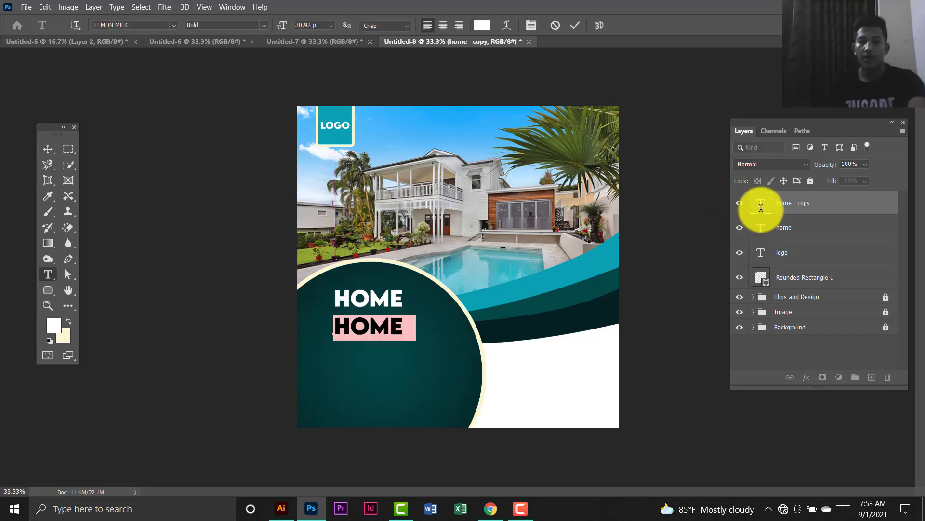
type("FOR")
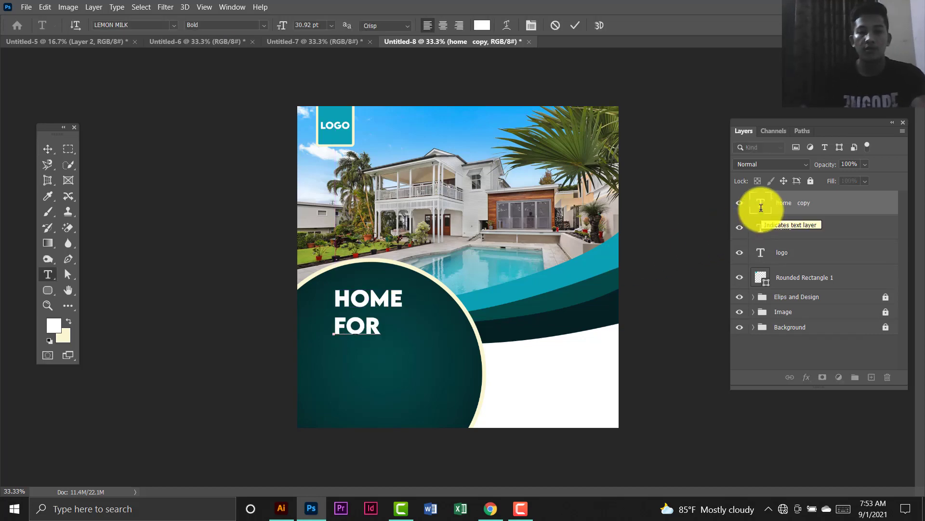
Change the FOR text's font style to Regular and shift it right to sit centred under HOME.
double_click(761, 207)
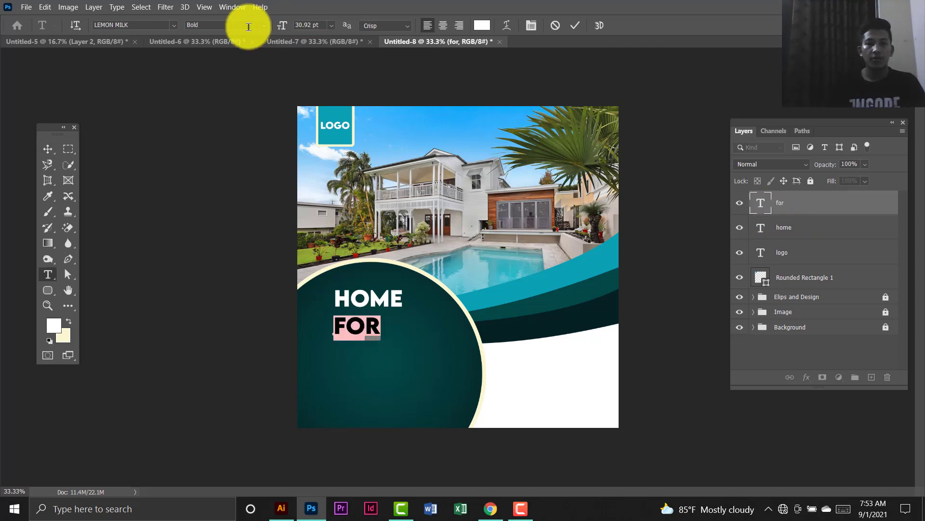
left_click(250, 26)
left_click(263, 26)
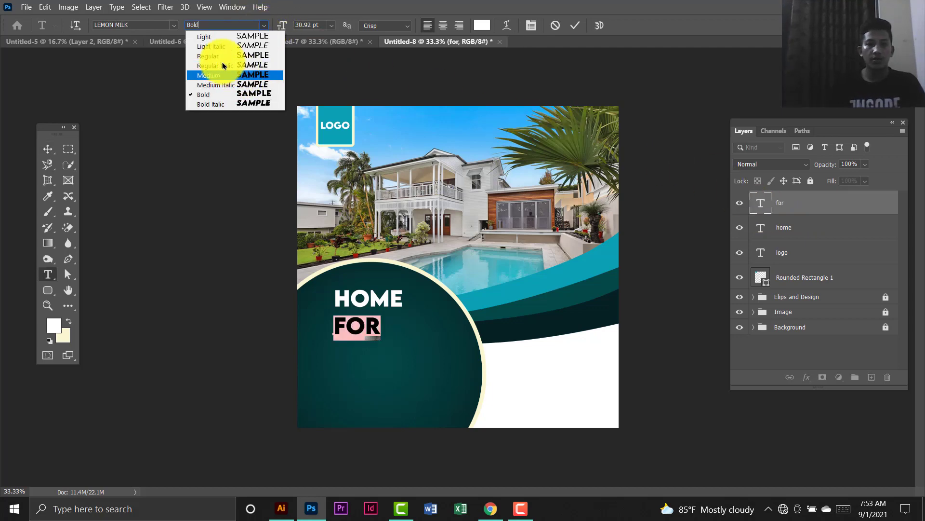
left_click(210, 57)
left_click(48, 148)
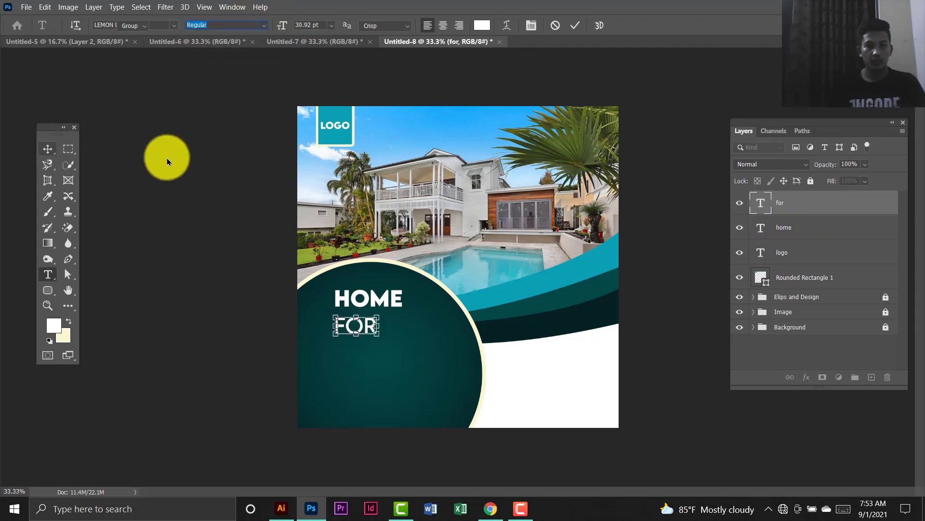
left_click(169, 159)
left_click_drag(356, 329, 374, 329)
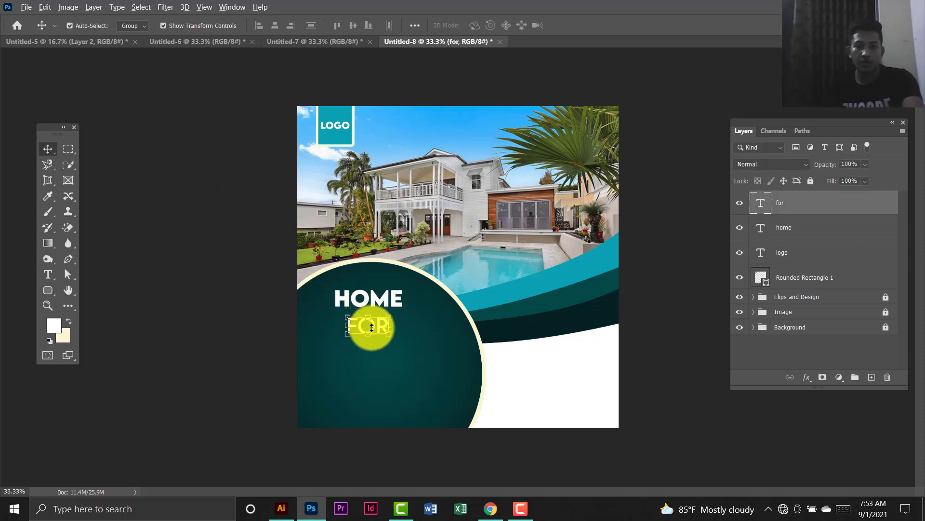
Duplicate FOR directly below itself, change the copy's text to "SALE", and set its font style to Bold.
left_click_drag(375, 323, 370, 352)
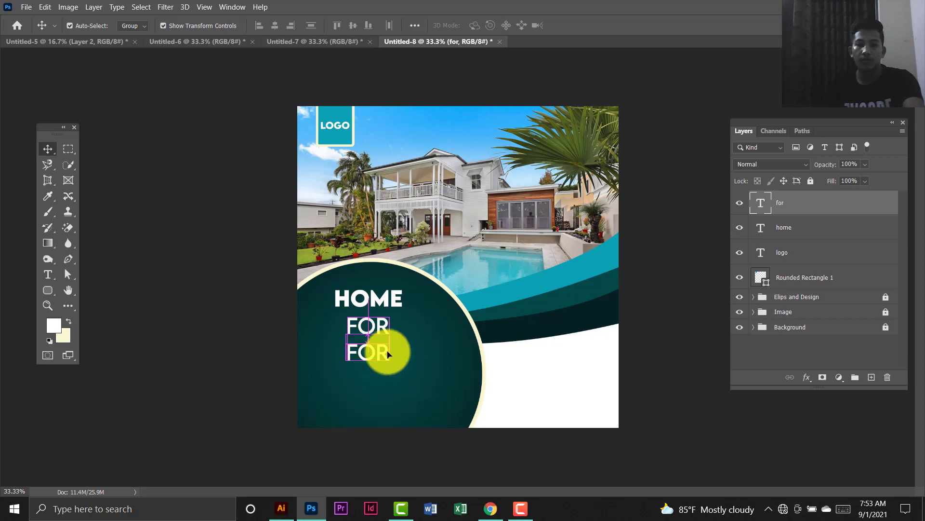
double_click(759, 209)
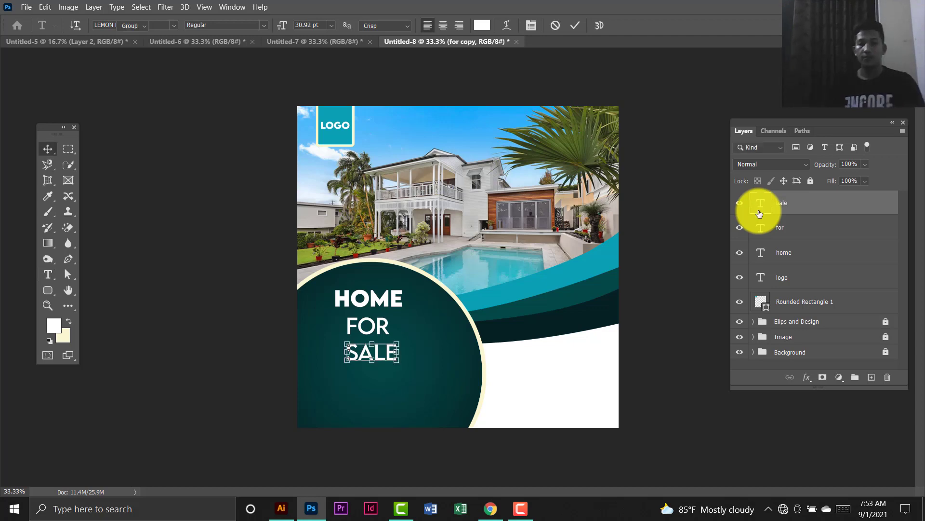
double_click(759, 214)
left_click(261, 26)
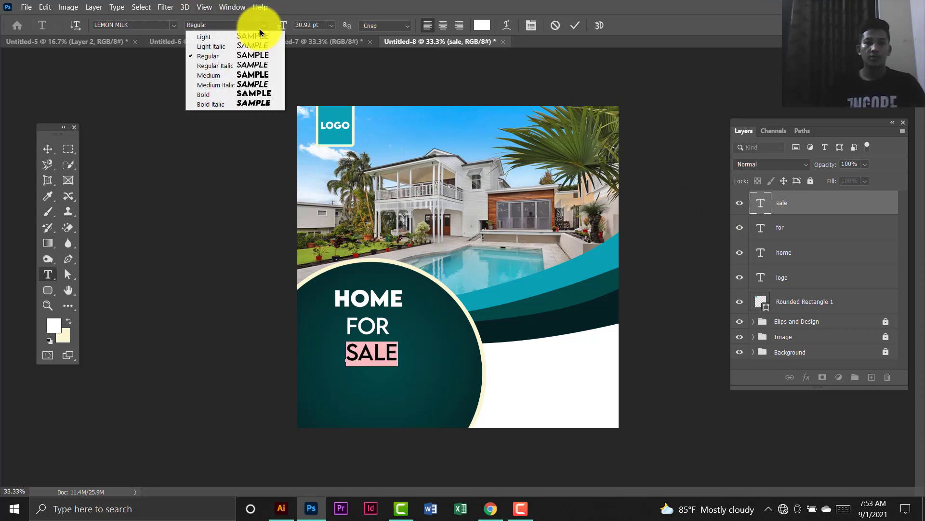
left_click(241, 94)
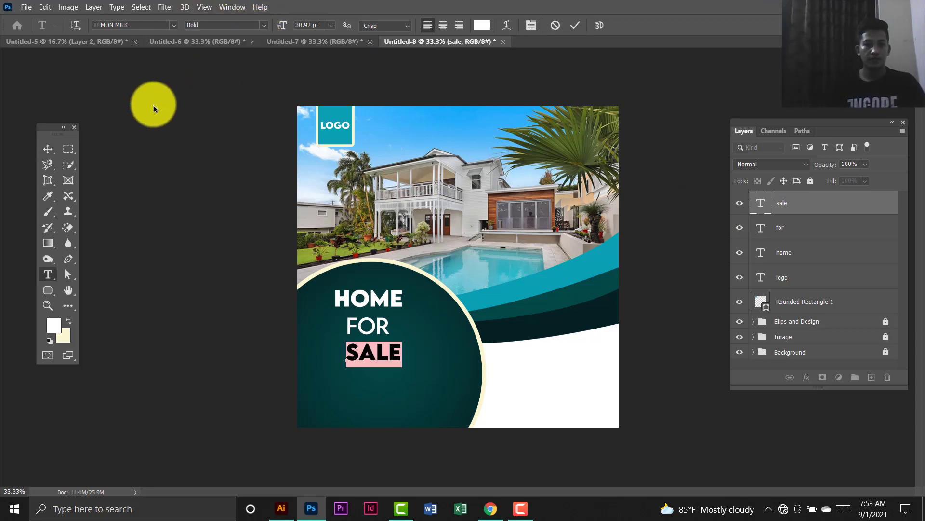
left_click(48, 147)
left_click(145, 172)
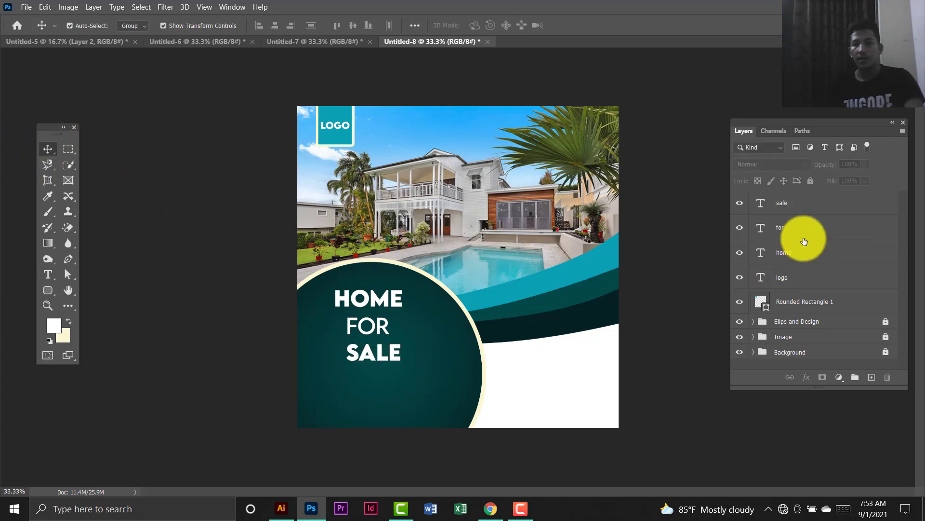
Align the horizontal centres of the sale, for and home text layers.
left_click(794, 203)
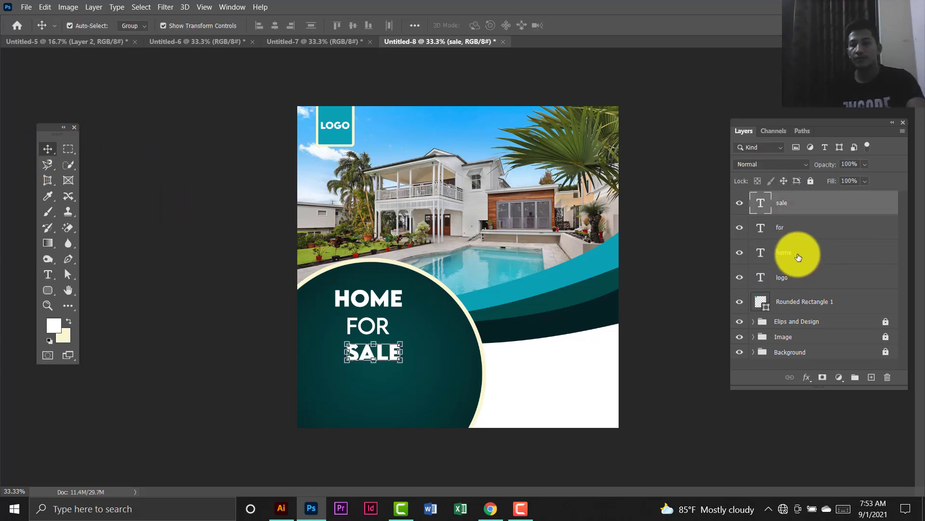
left_click(798, 257, "shift")
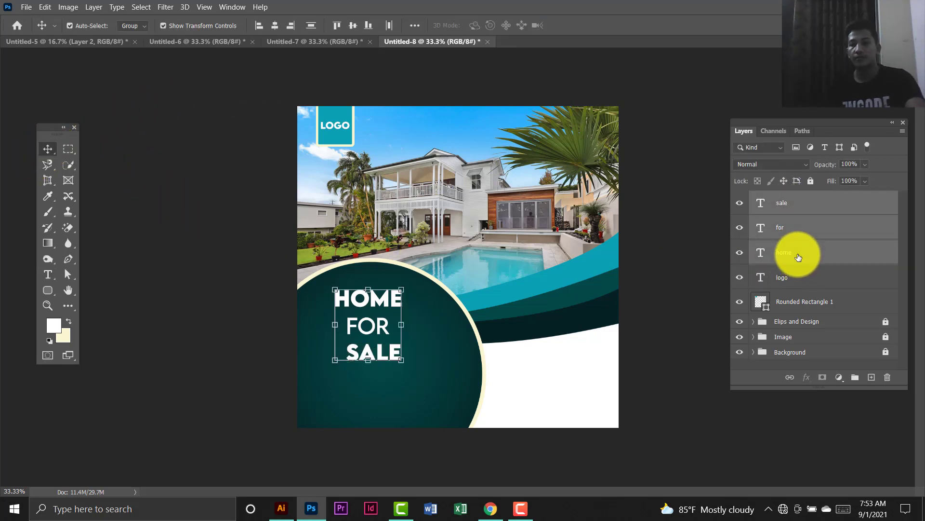
left_click(274, 25)
left_click(197, 201)
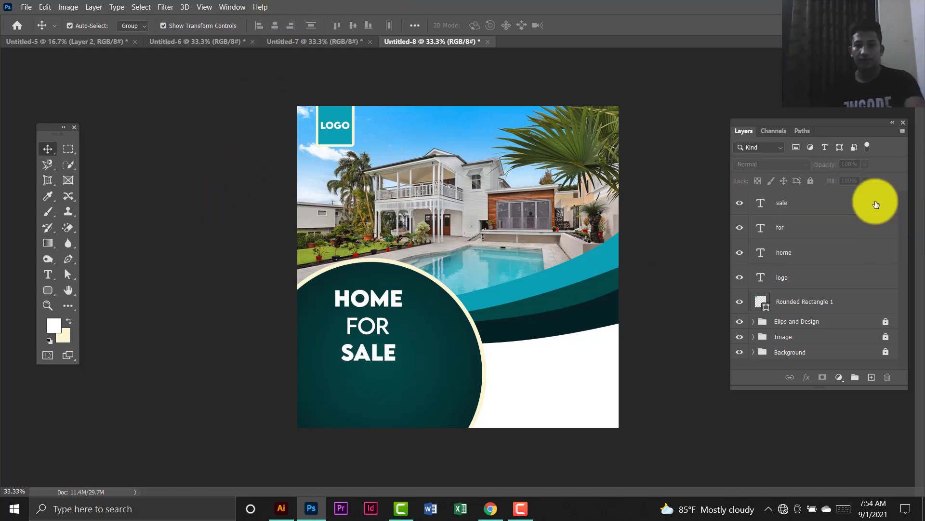
Scale the sale, for and home text layers together to about 126% and recentre the headline in the circle's upper area.
left_click(802, 201)
left_click(802, 263, "shift")
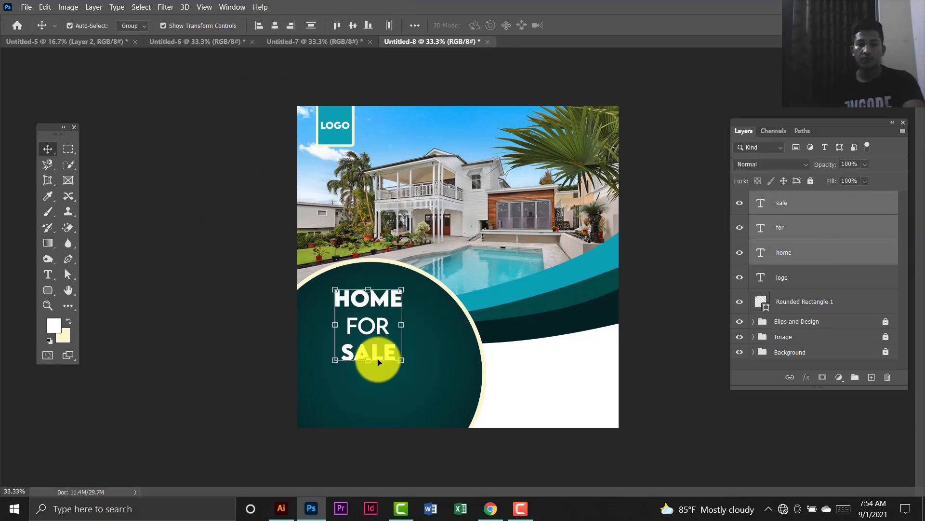
left_click_drag(403, 361, 418, 380)
left_click_drag(395, 314, 384, 299)
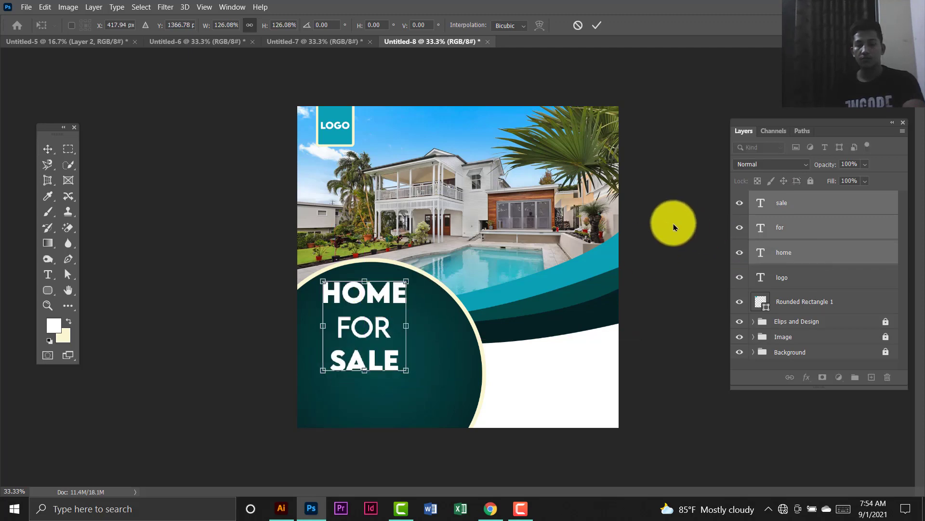
key("Return")
left_click(688, 258)
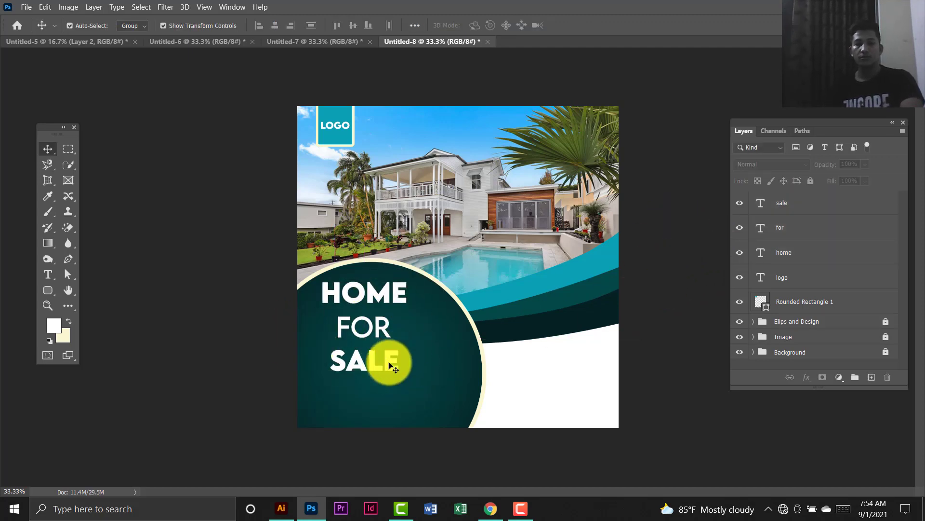
Tighten the headline's line spacing by moving SALE up towards FOR and nudging FOR up slightly.
left_click(390, 362)
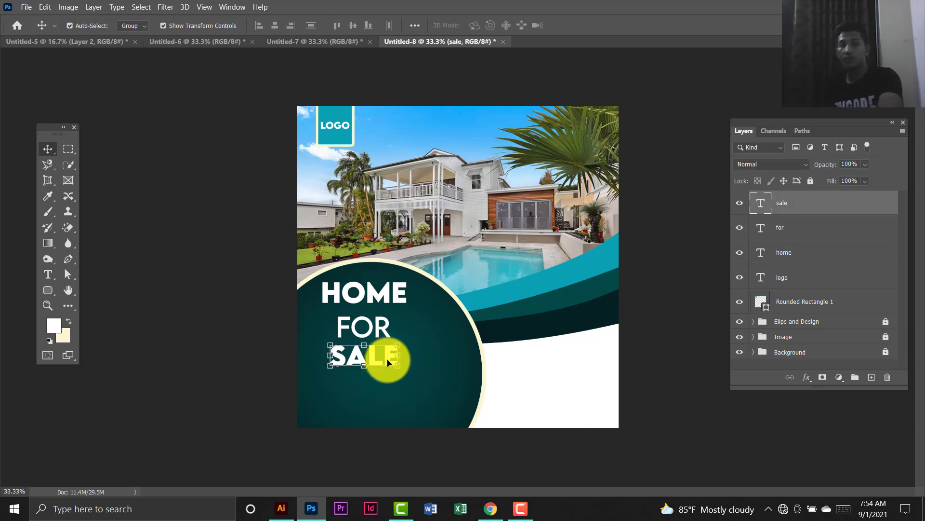
left_click(694, 282)
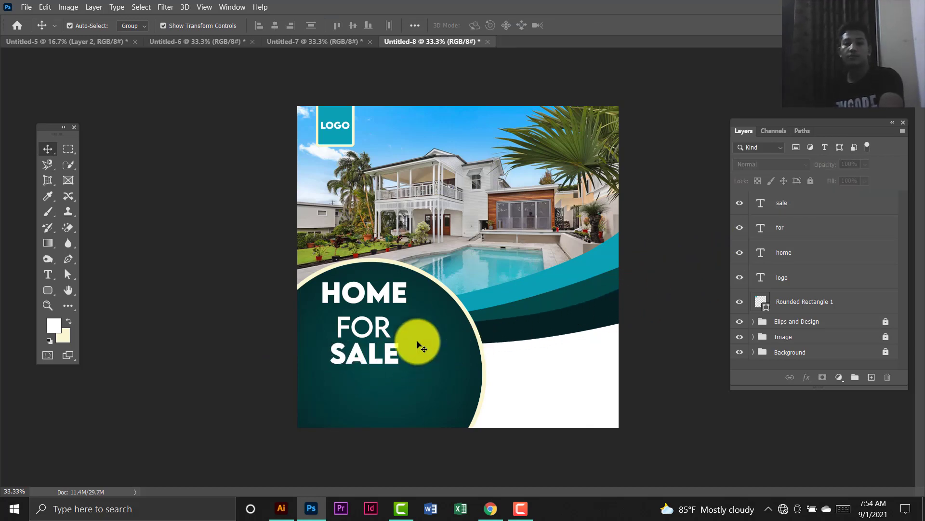
left_click(372, 331)
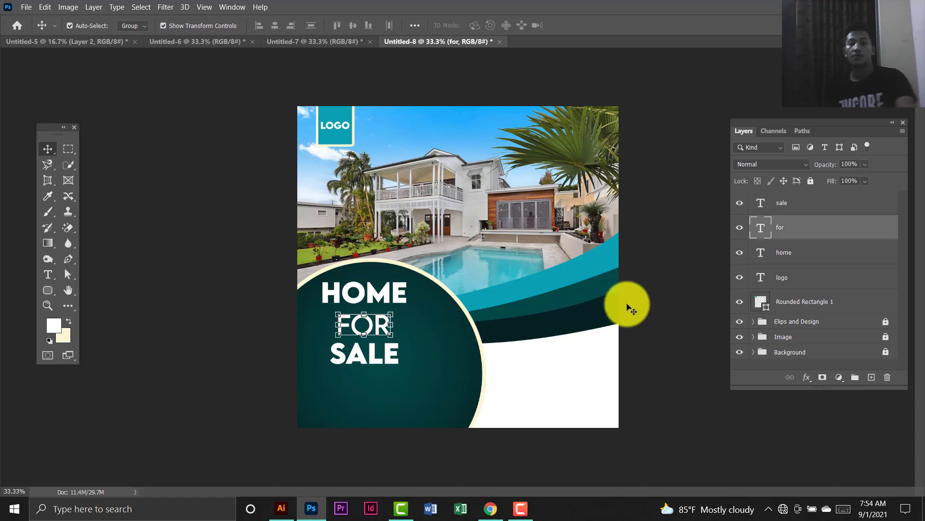
key("shift+Up")
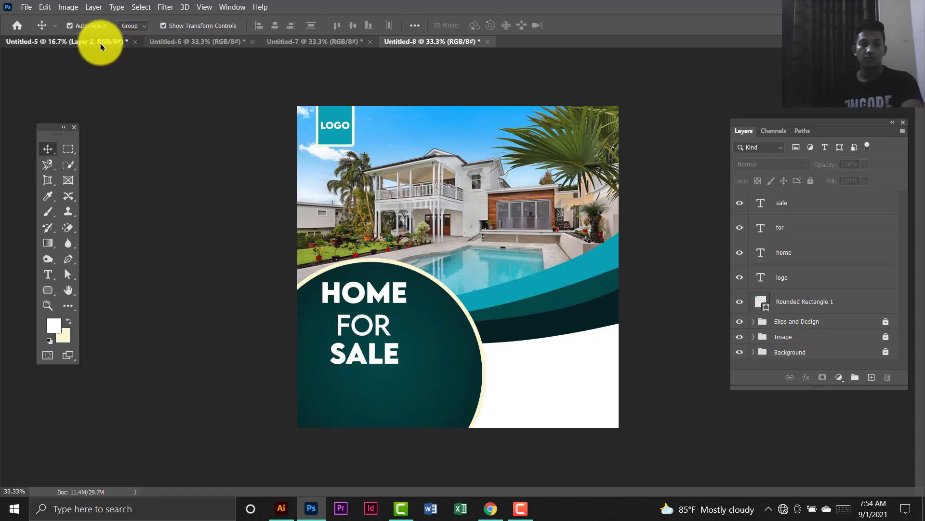
Bring the Social Media icon group from Untitled-5 into Untitled-8 and place it in the circle's lower-left area.
left_click(92, 41)
left_click(579, 137)
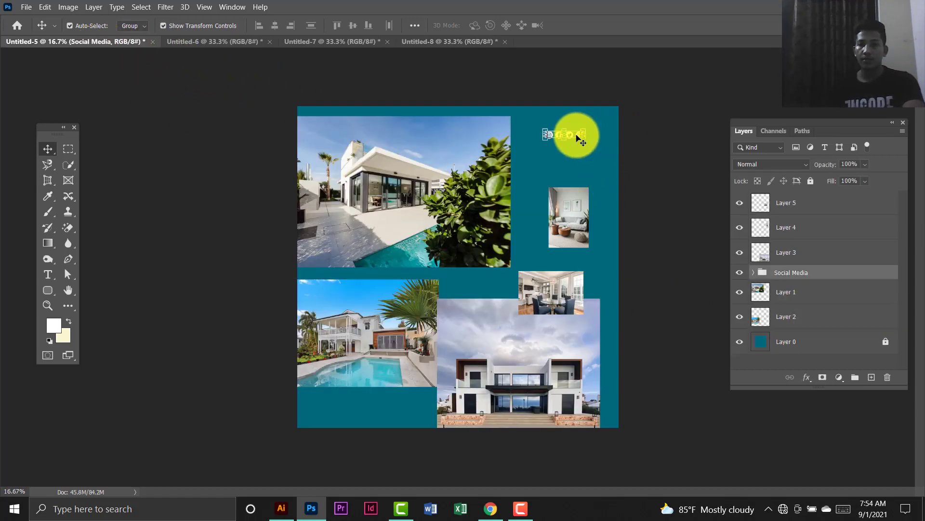
left_click_drag(573, 137, 378, 378)
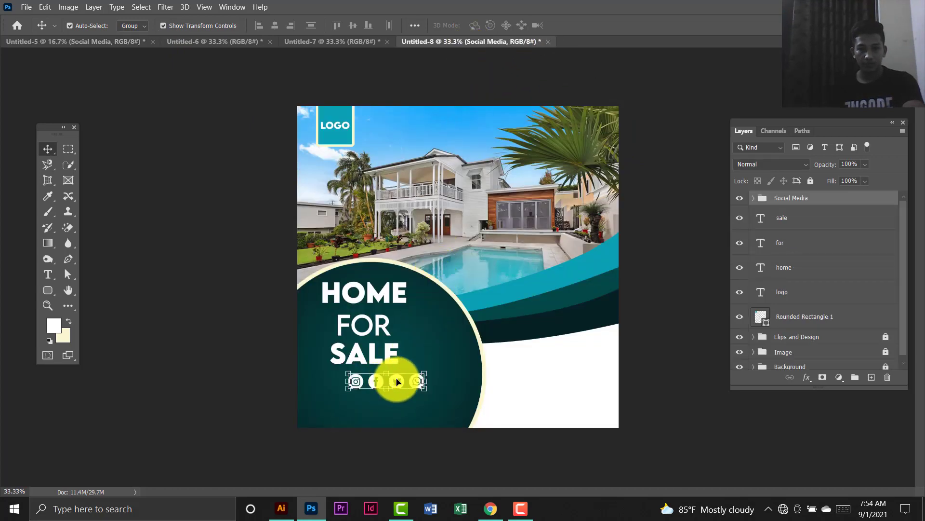
left_click_drag(366, 409, 357, 412)
Duplicate the HOME text into the white lower-right area and set the copy's colour to dark teal #052021.
left_click(383, 298)
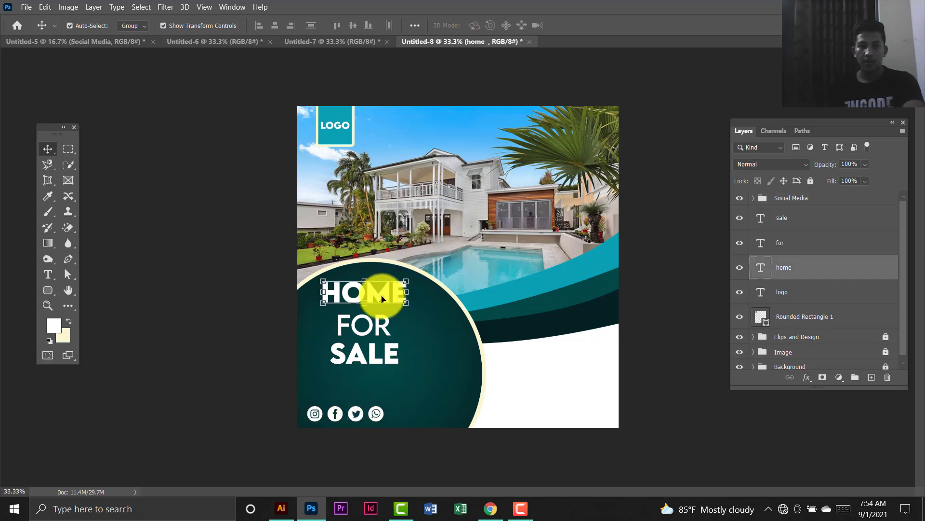
left_click_drag(389, 297, 571, 368)
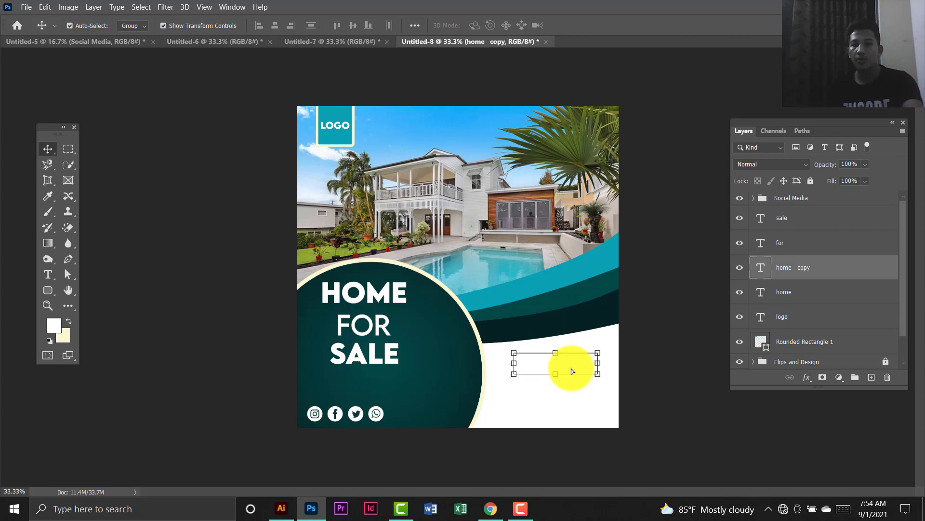
double_click(759, 273)
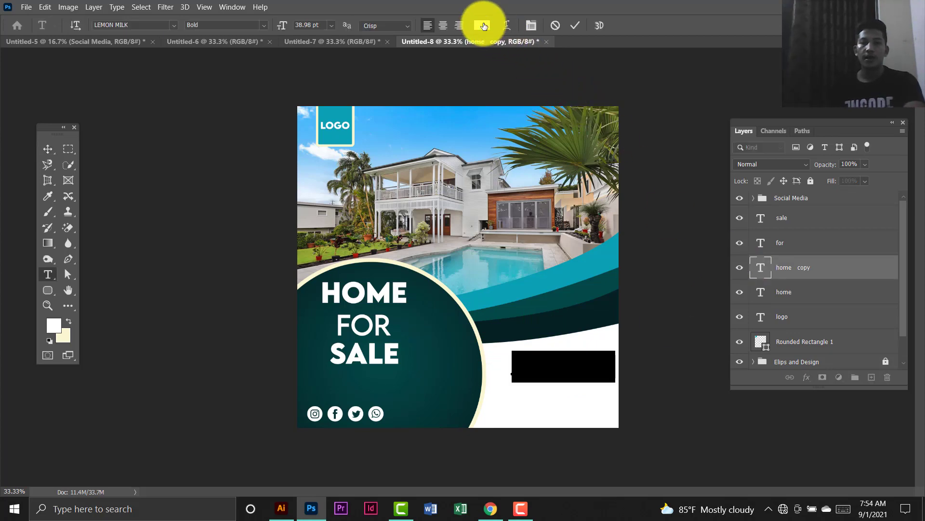
left_click(482, 25)
left_click(583, 314)
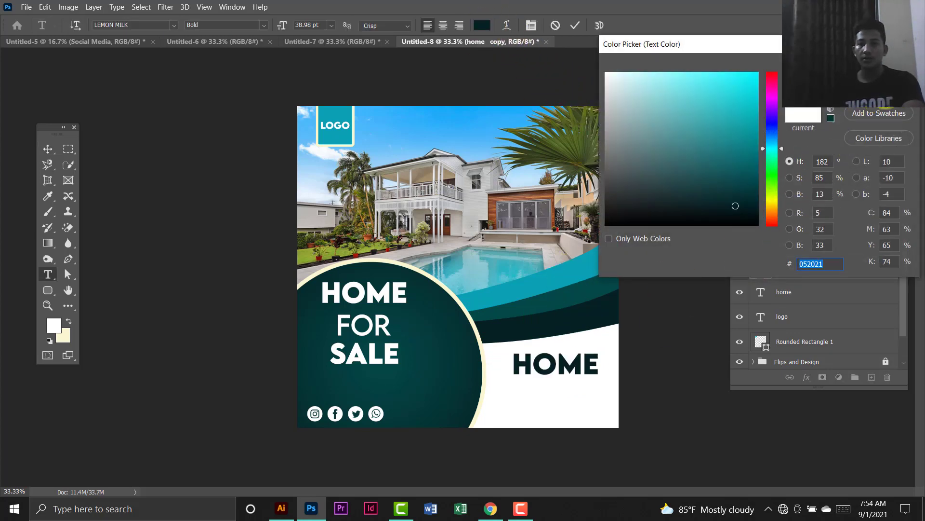
key("Return")
Change the copied text to "DISCOUNT PRICE" and set its font size to 12 pt.
type("DISCOU")
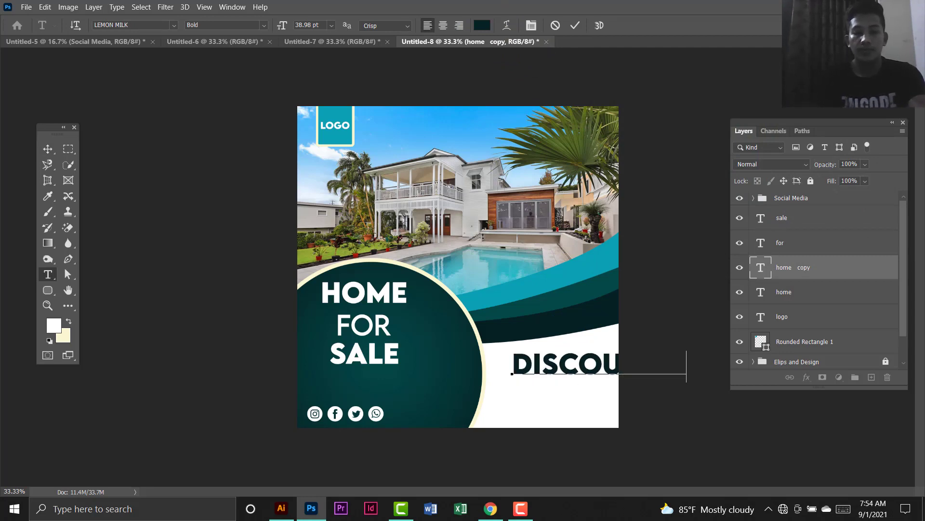
left_click(763, 265)
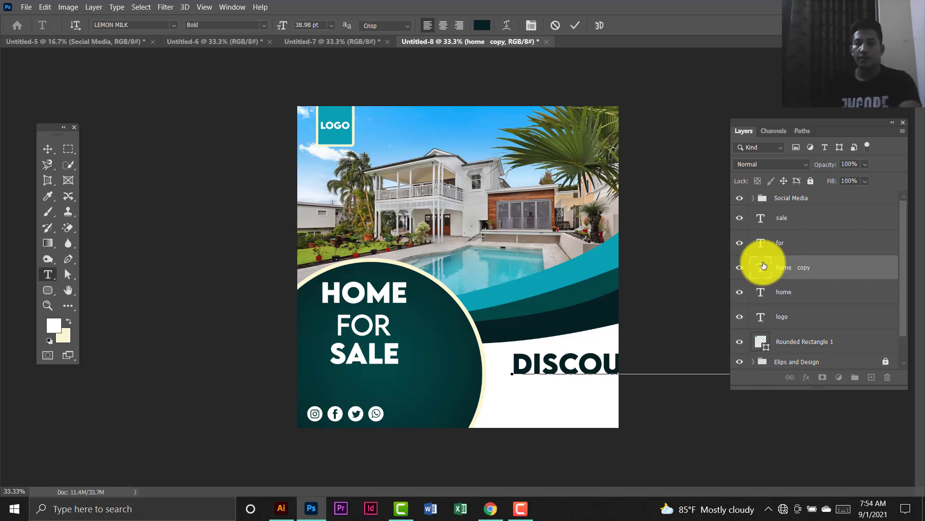
double_click(764, 265)
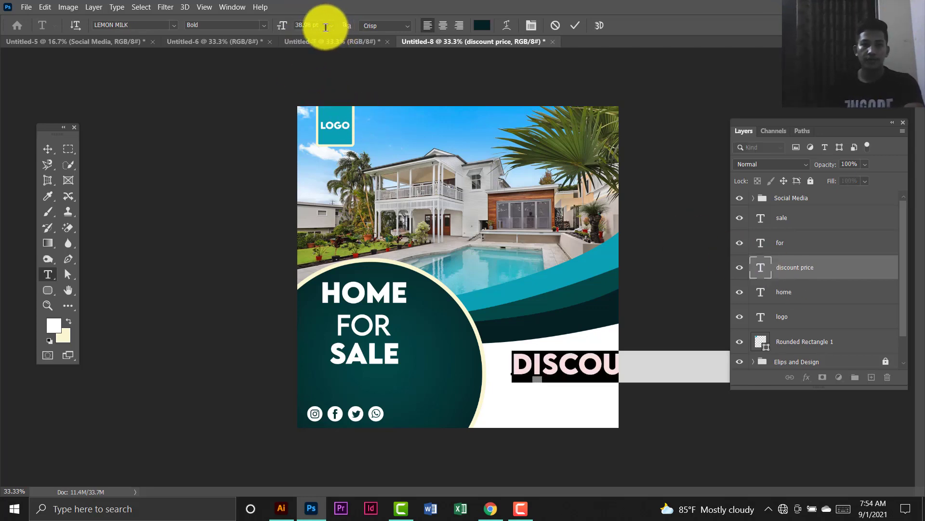
left_click(299, 25)
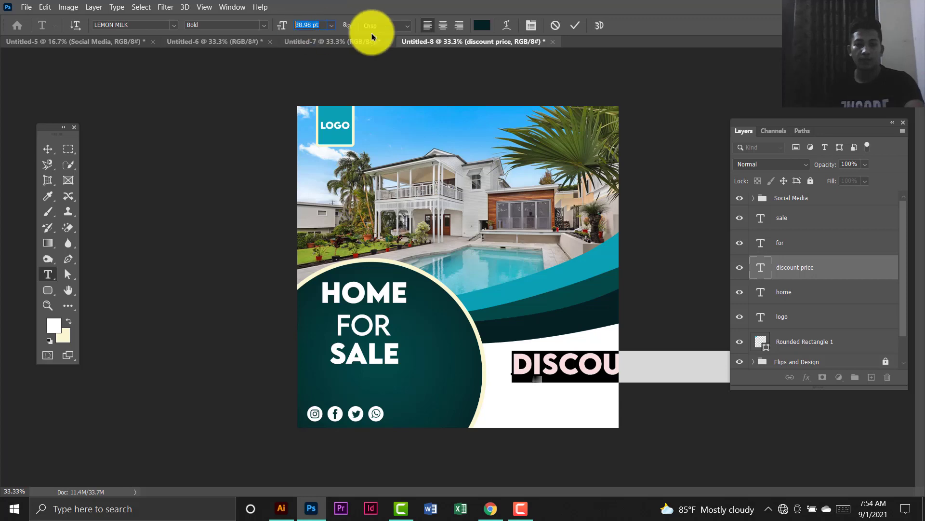
type("12")
key("Return")
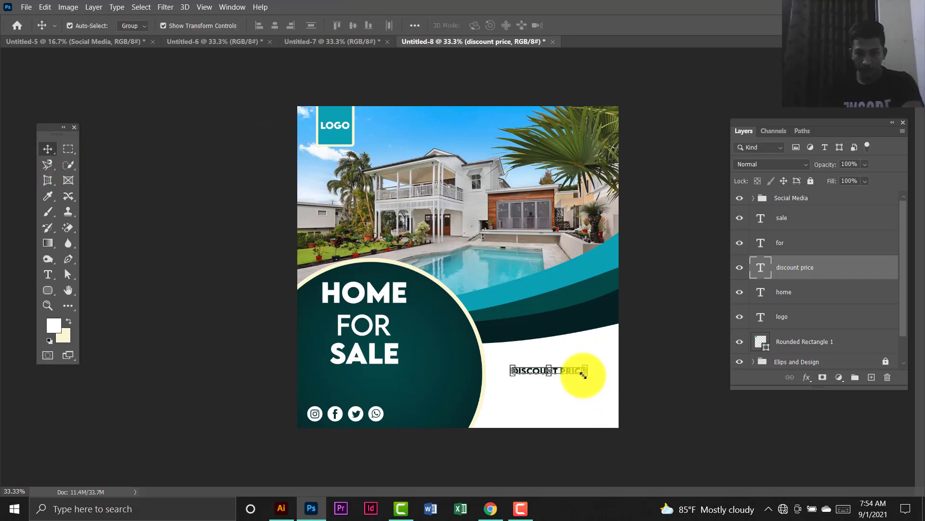
Enlarge the DISCOUNT PRICE text to about 14.5 pt and reposition it in the upper part of the white area.
left_click_drag(585, 371, 572, 366)
key("Return")
left_click(668, 318)
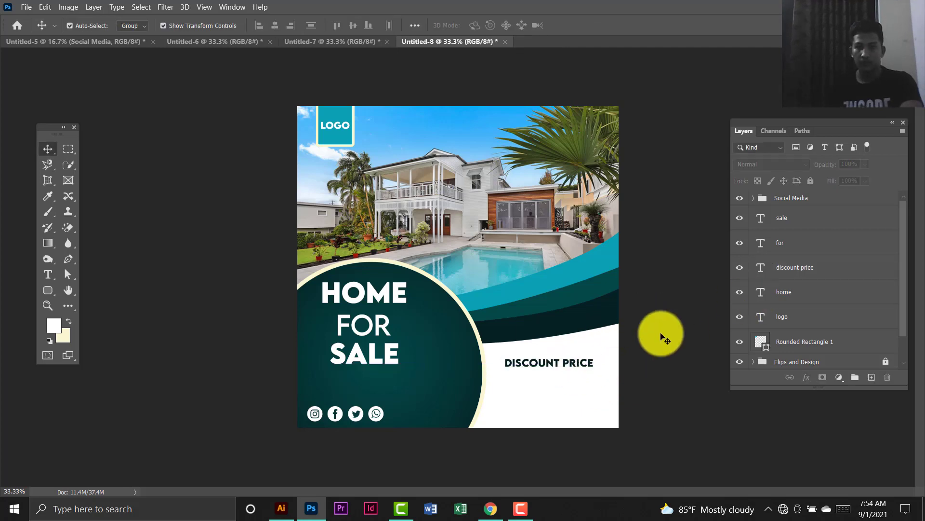
Duplicate DISCOUNT PRICE directly below itself and change the copy's text to "$10,000,00".
left_click(575, 362)
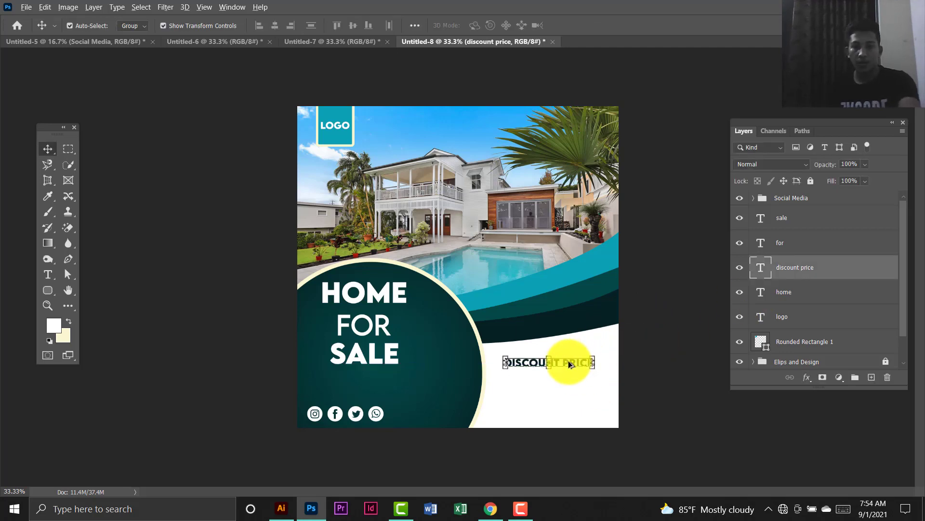
left_click_drag(569, 362, 569, 377)
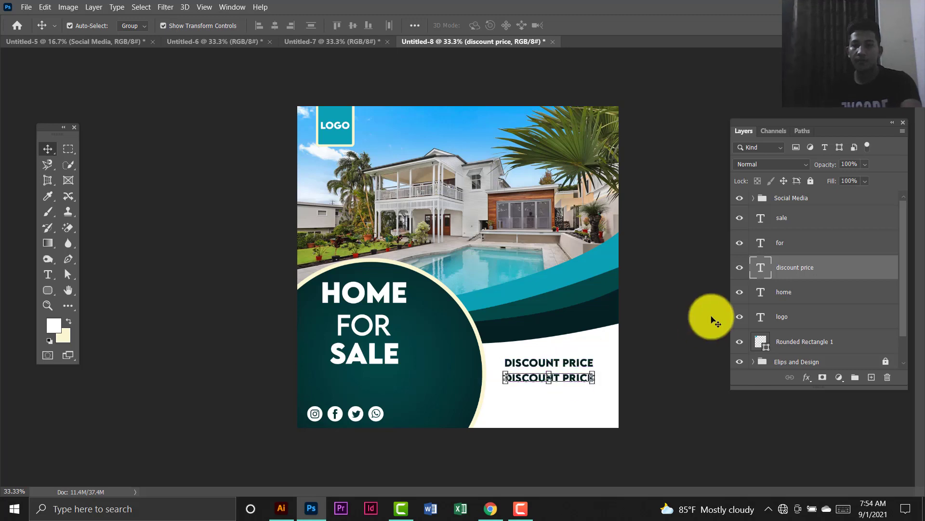
double_click(757, 271)
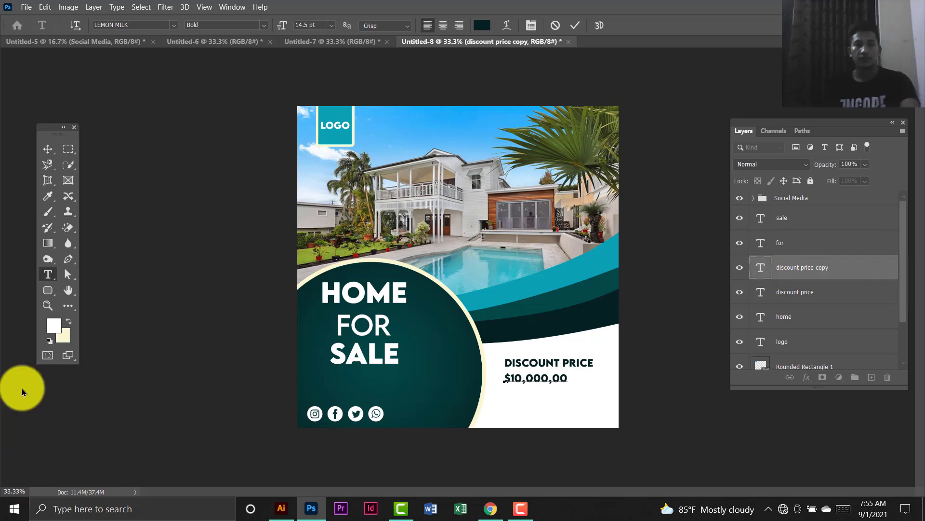
left_click(49, 147)
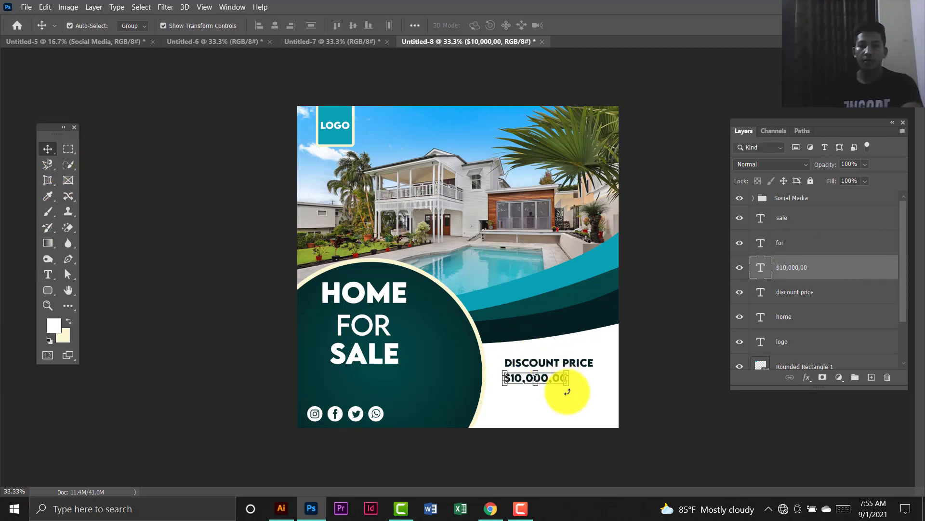
Scale the $10,000,00 text to about 139% and align its horizontal centre with DISCOUNT PRICE.
left_click_drag(565, 389, 588, 396)
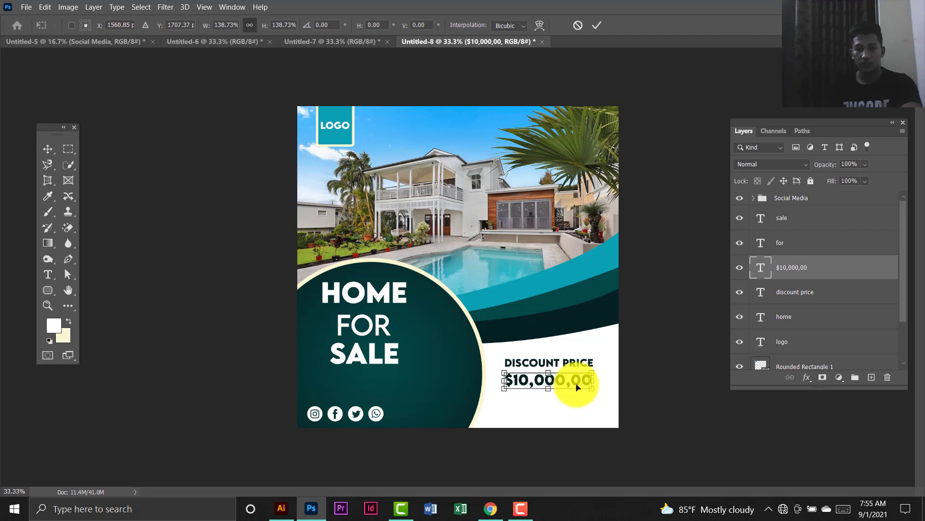
left_click(818, 294, "shift")
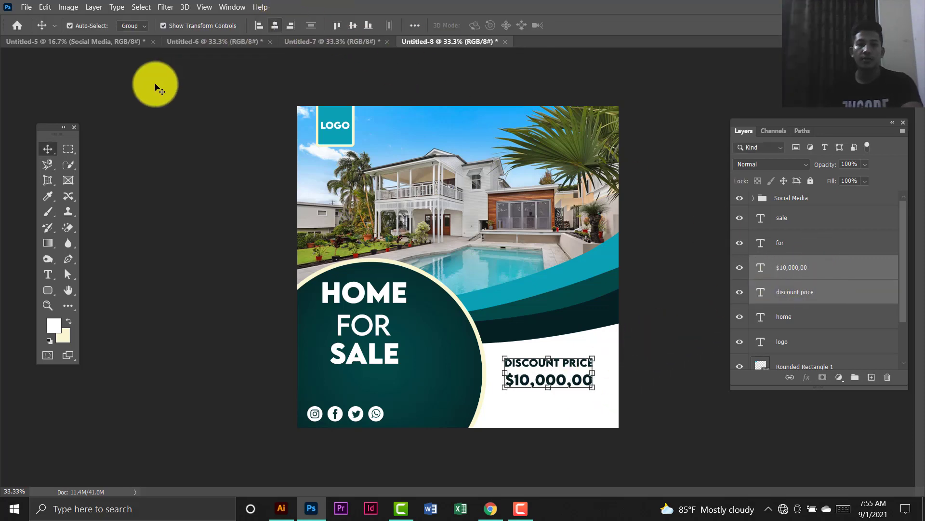
left_click(183, 154)
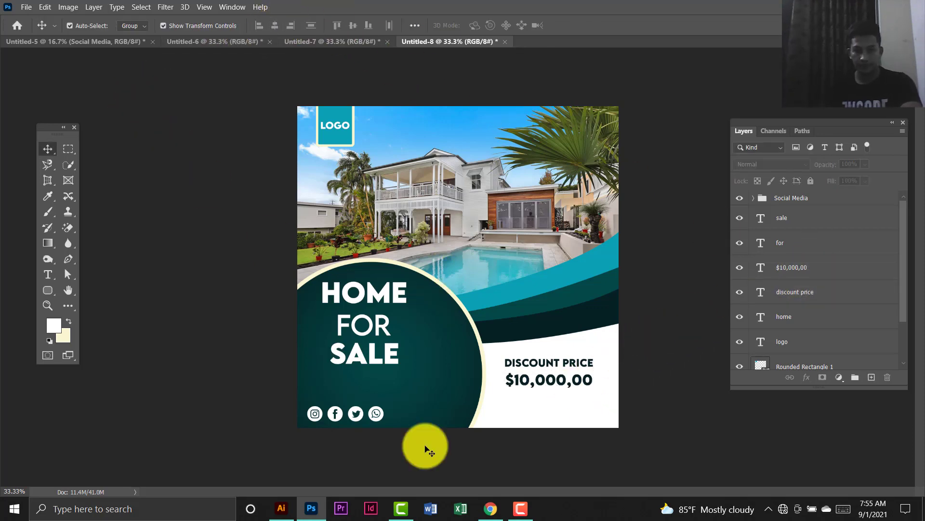
Duplicate the $10,000,00 text further below and change the copy's text to "LEARN MORE".
left_click(548, 388)
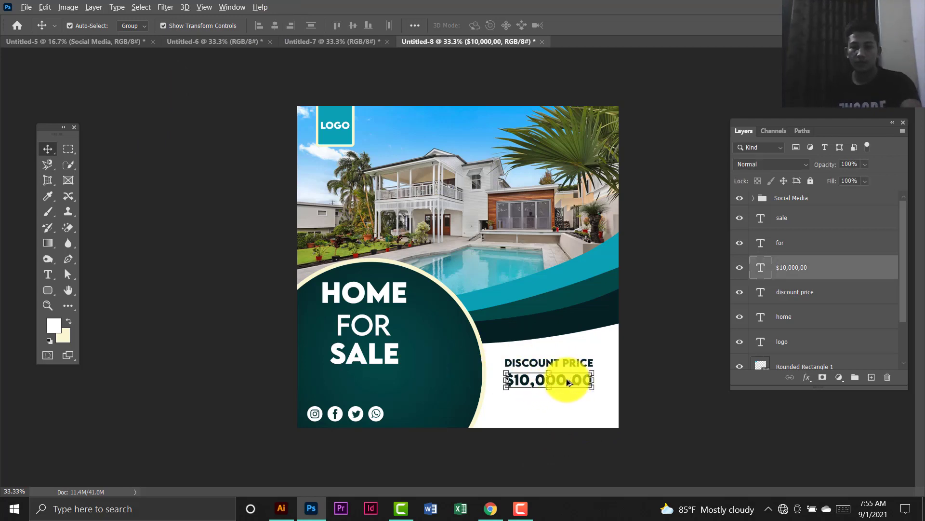
left_click_drag(565, 378, 564, 409)
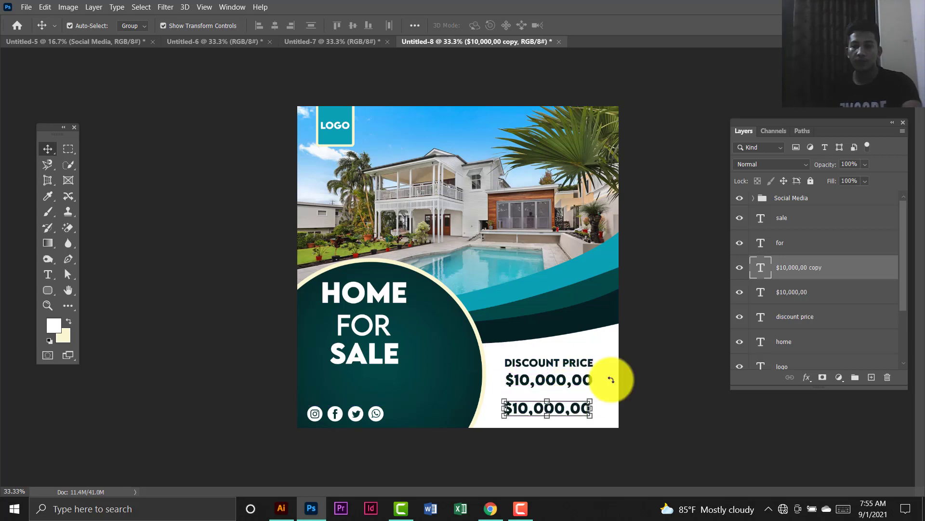
double_click(755, 267)
key("Right")
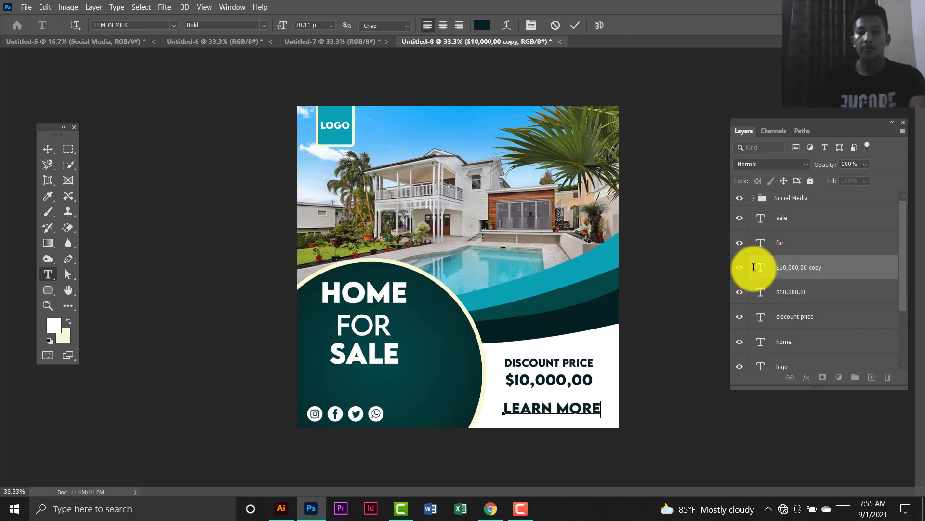
left_click(47, 148)
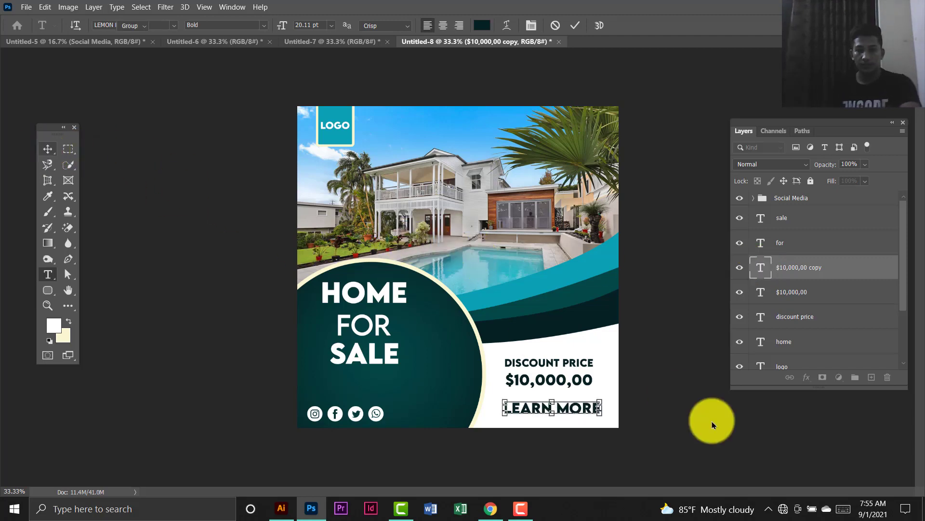
Scale the LEARN MORE text to about 72% and centre it under the price.
left_click_drag(599, 416, 561, 408)
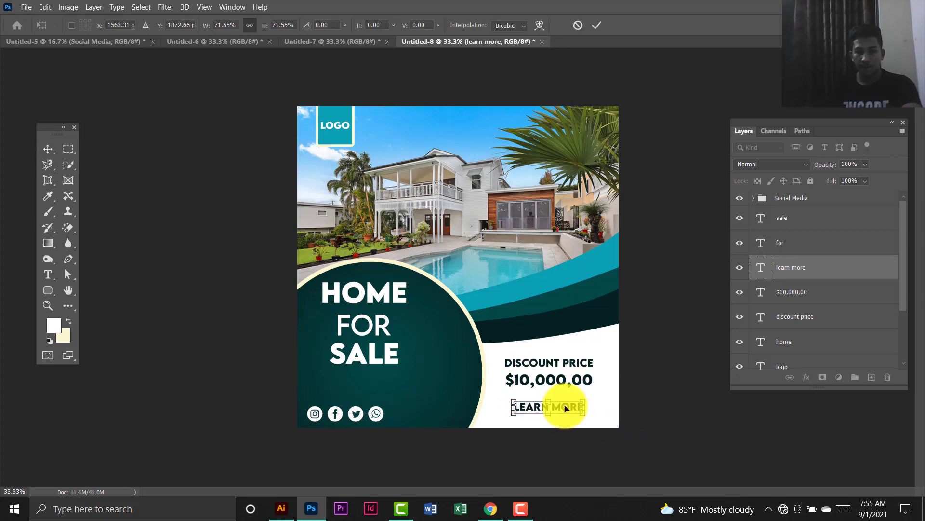
key("Return")
left_click(651, 345)
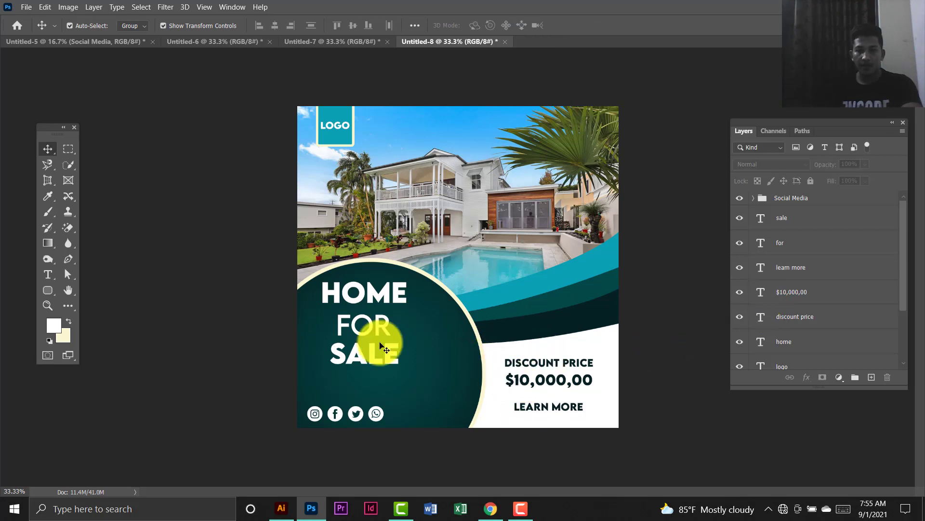
Draw a teal rounded rectangle with 20 px radius and 15 px cream stroke over the LEARN MORE text.
left_click(48, 290)
left_click(92, 291)
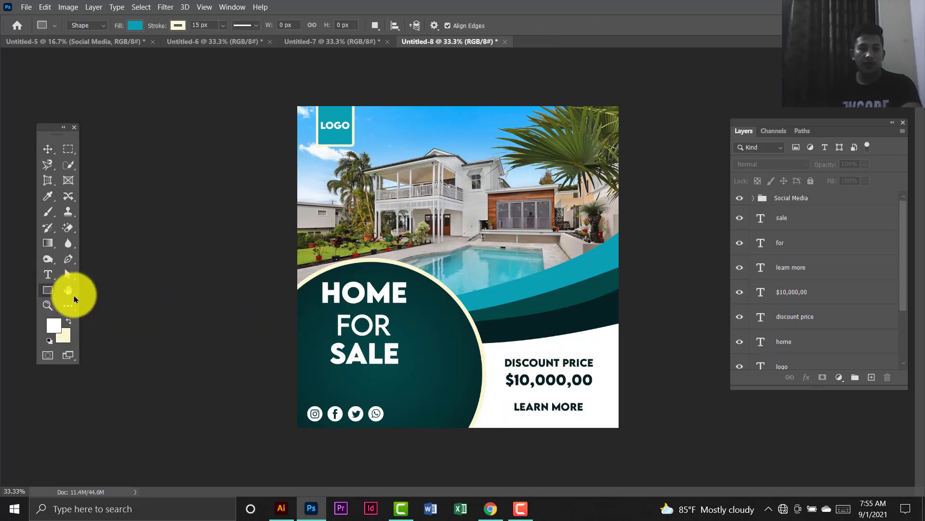
left_click(47, 290)
left_click(103, 302)
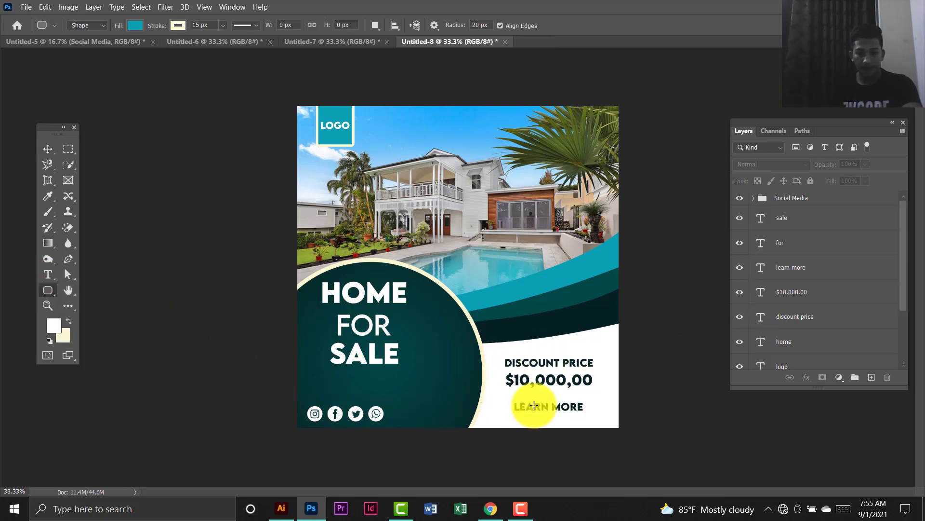
mouse_move(509, 397)
left_mouse_down()
mouse_move(574, 421)
mouse_move(601, 413)
left_mouse_up()
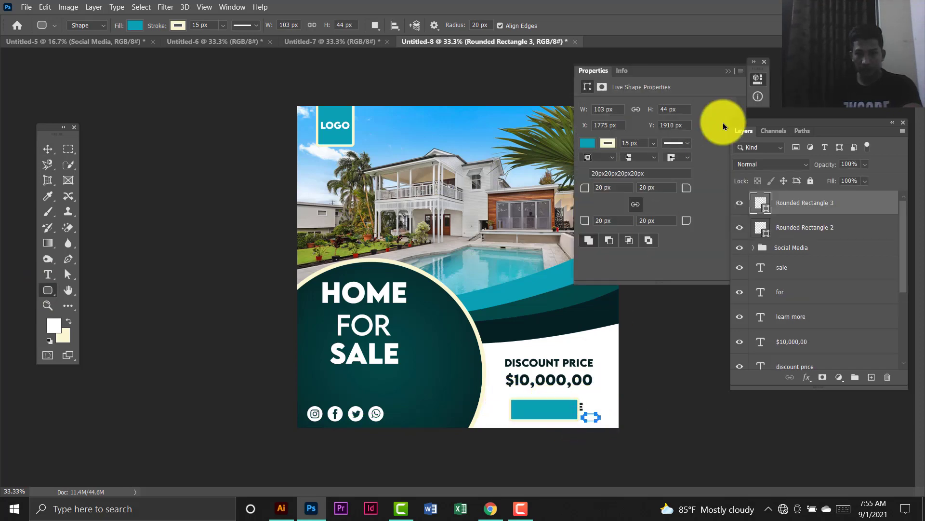
Undo the two rounded rectangles and redraw one about 535 by 139 px around the LEARN MORE text.
left_click(765, 63)
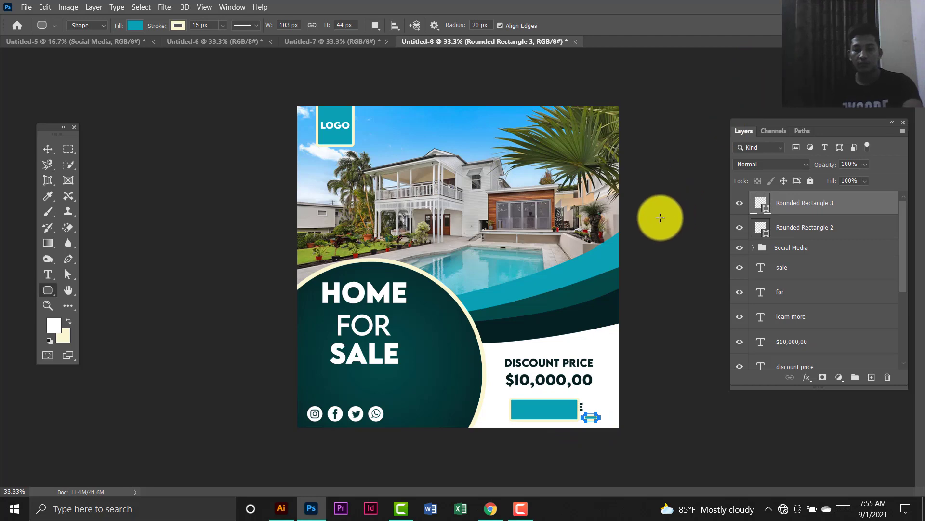
key("ctrl+z")
key("ctrl+z")
left_click_drag(508, 396, 594, 417)
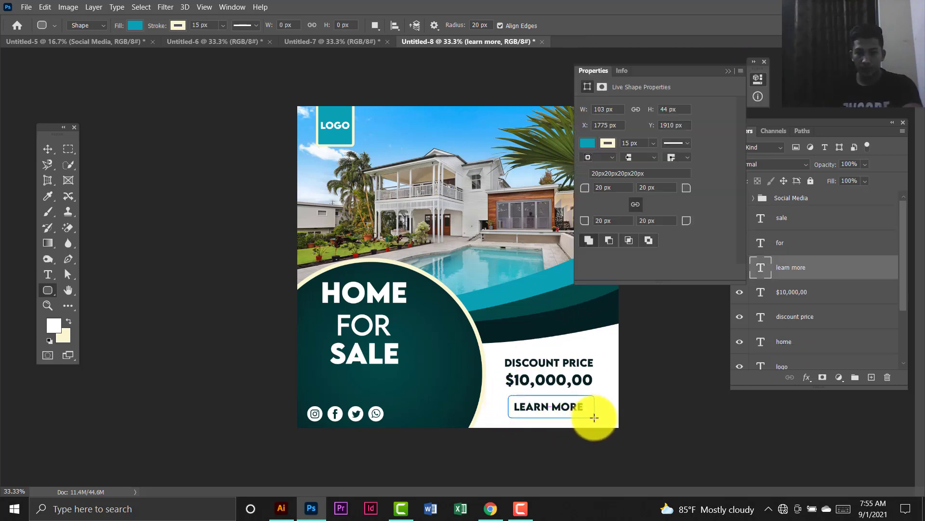
left_click(763, 66)
Remove the stroke from the rounded rectangle around LEARN MORE and change its fill to the recent dark teal colour.
left_click(176, 27)
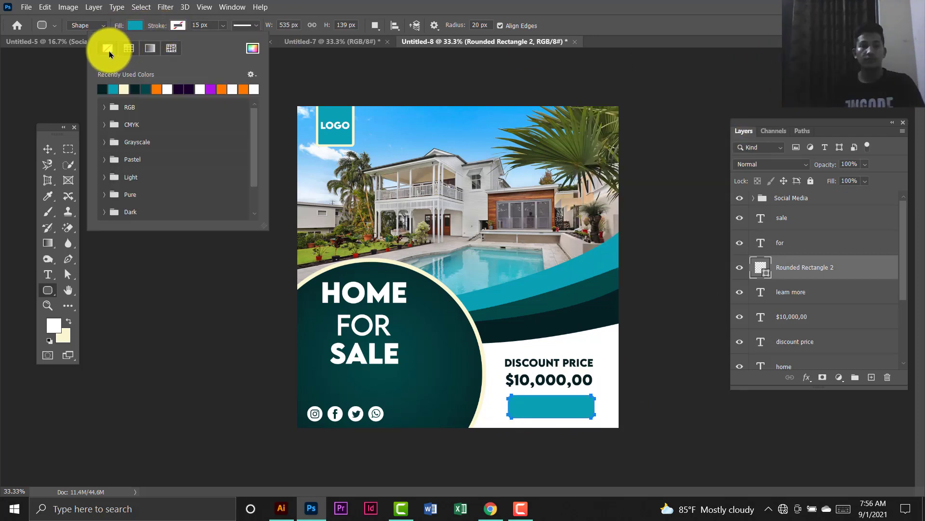
left_click(138, 26)
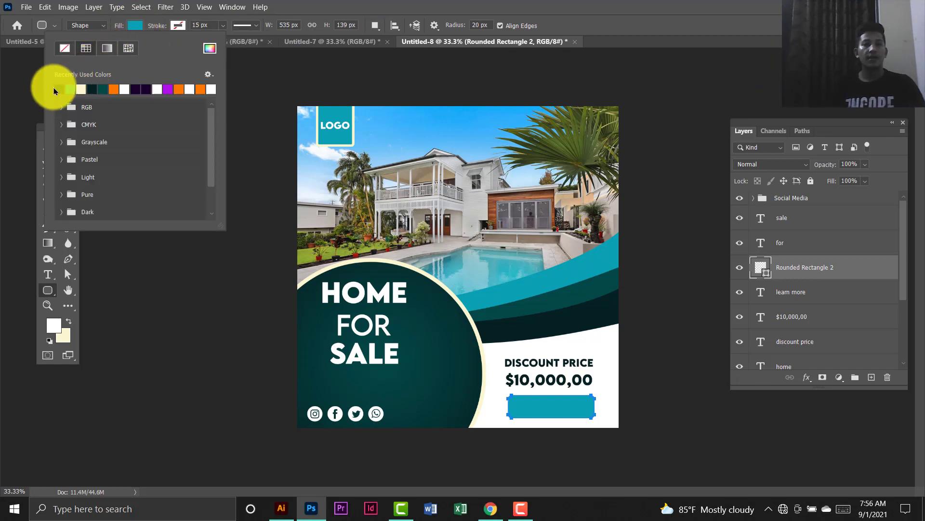
left_click(62, 87)
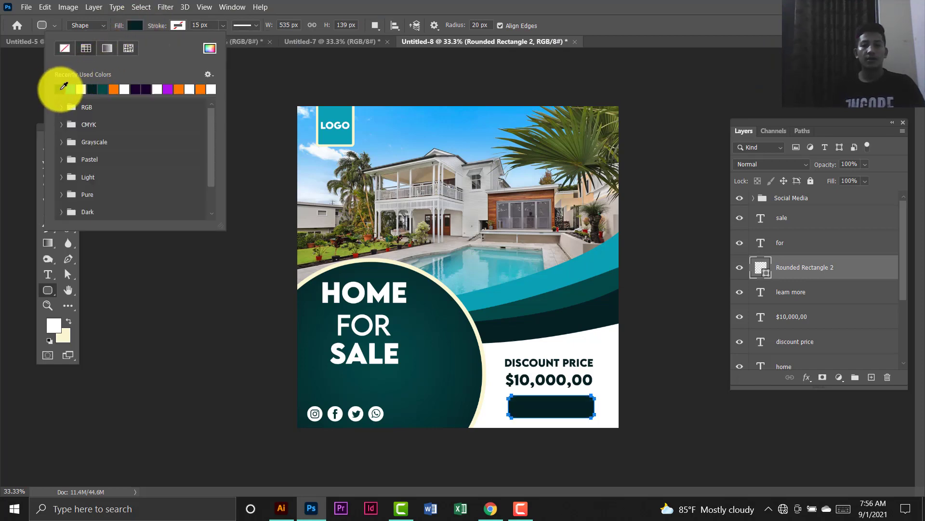
left_click(41, 143)
left_click(47, 150)
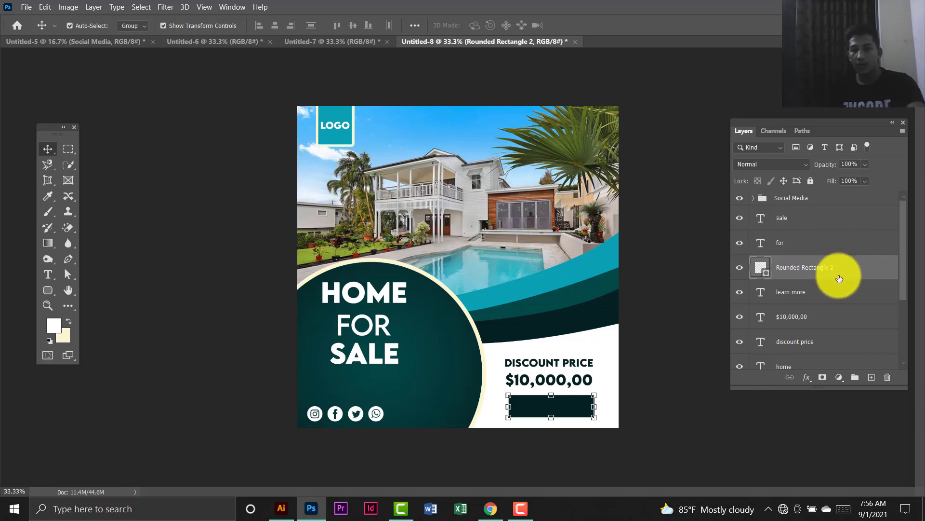
Place the rounded rectangle layer beneath the learn more text layer and recolour the text white (ffffff).
left_click_drag(830, 277, 754, 292)
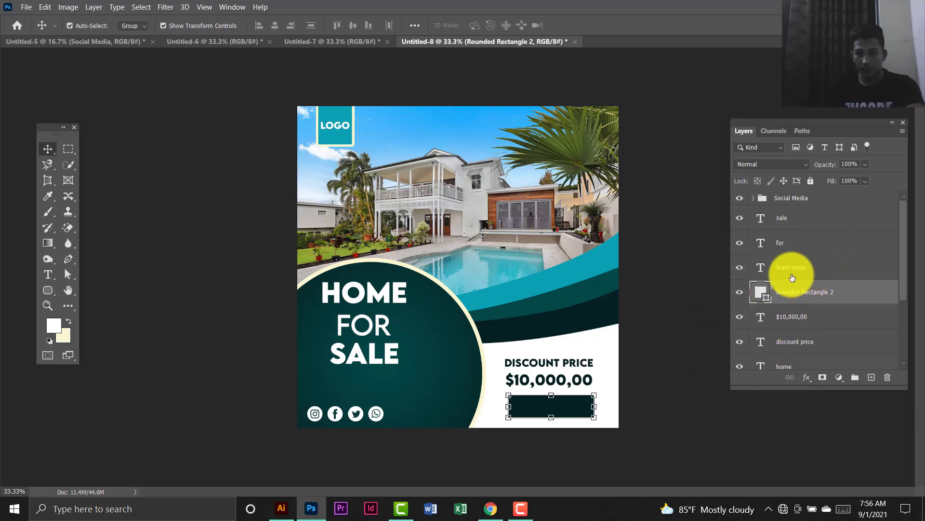
double_click(761, 269)
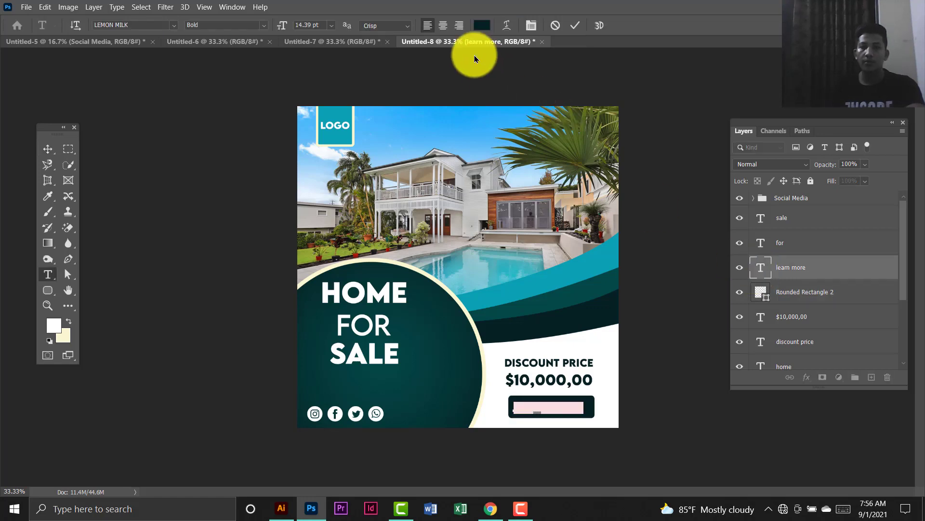
left_click(482, 25)
mouse_move(624, 158)
left_mouse_down()
mouse_move(616, 79)
mouse_move(606, 73)
left_mouse_up()
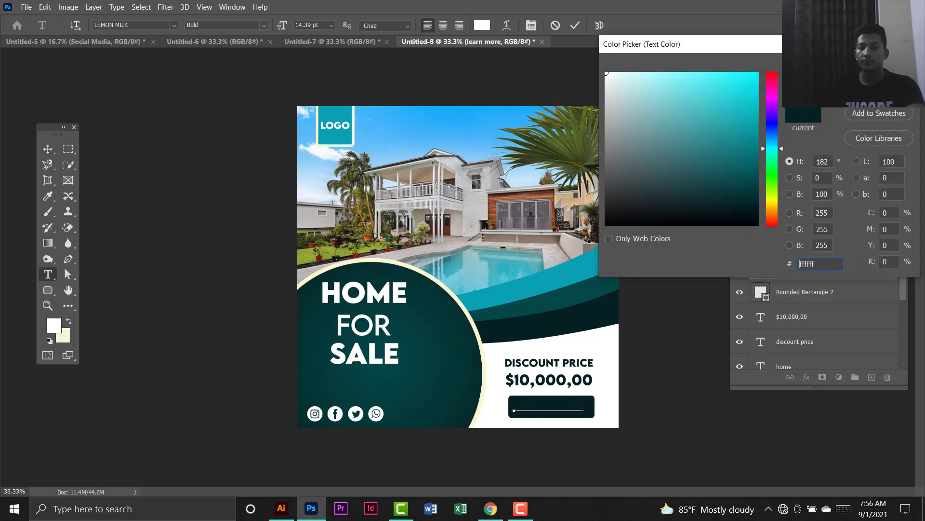
key("Return")
left_click(47, 149)
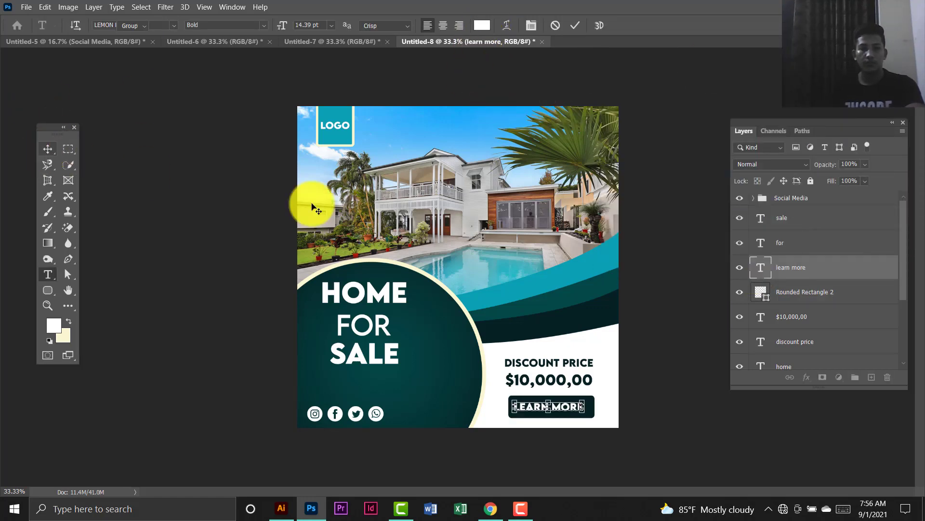
Align the horizontal centres of the LEARN MORE text and its rounded rectangle.
left_click(805, 293, "shift")
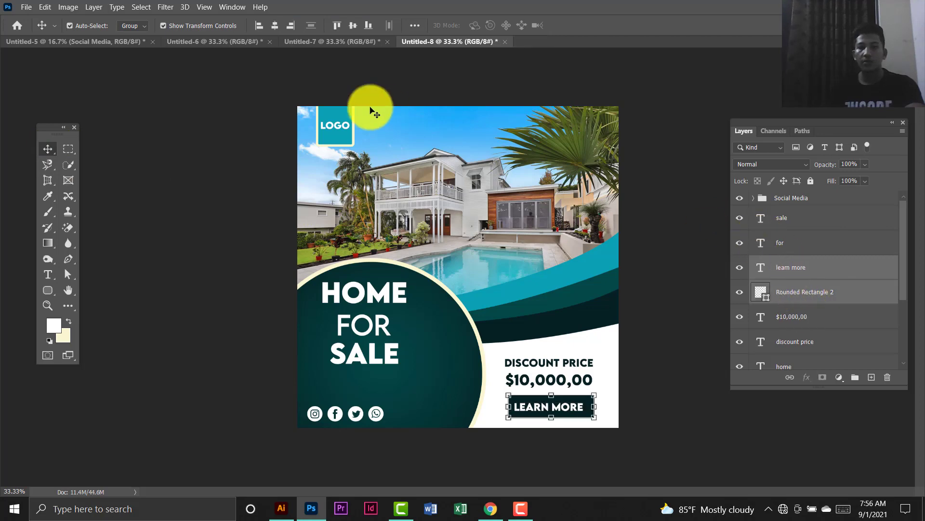
left_click(275, 25)
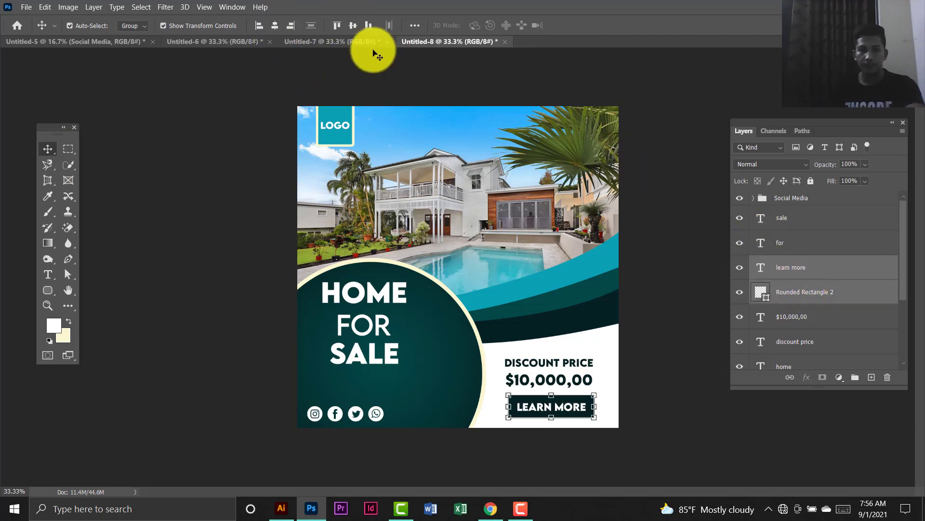
left_click(197, 180)
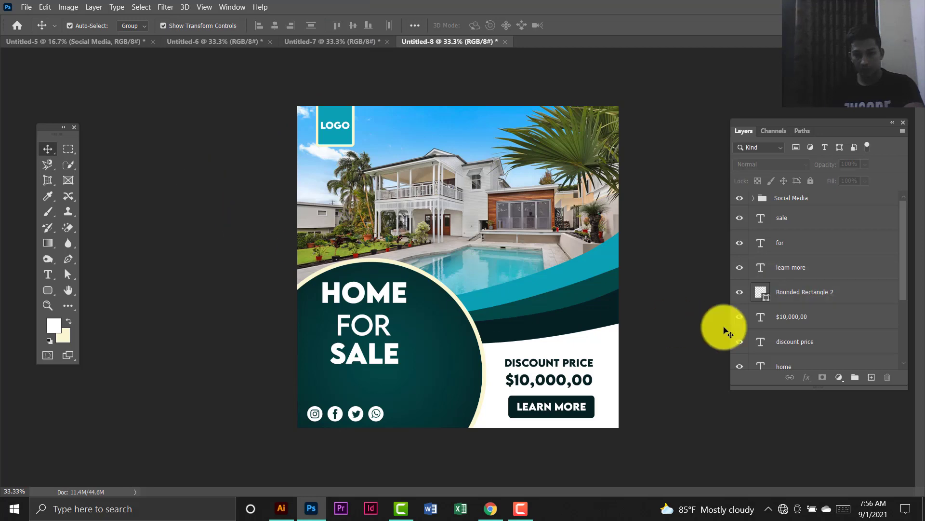
Align the horizontal centres of the LEARN MORE button, the $10,000,00 text and the DISCOUNT PRICE text.
left_click(803, 267)
left_click(795, 341, "shift")
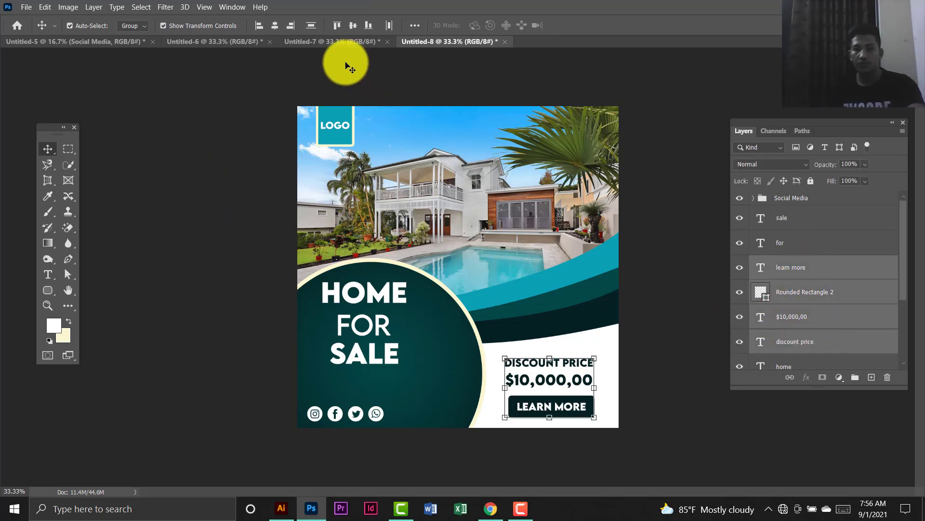
left_click(276, 25)
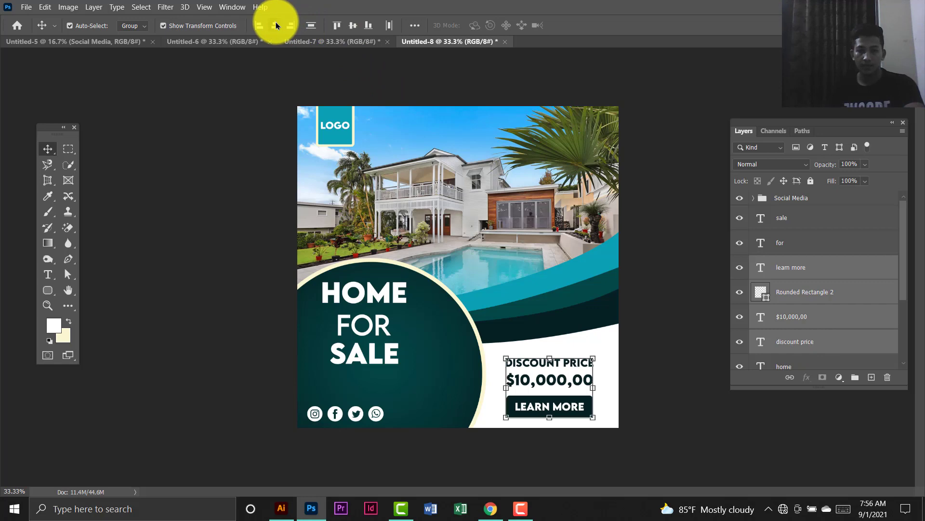
left_click(673, 268)
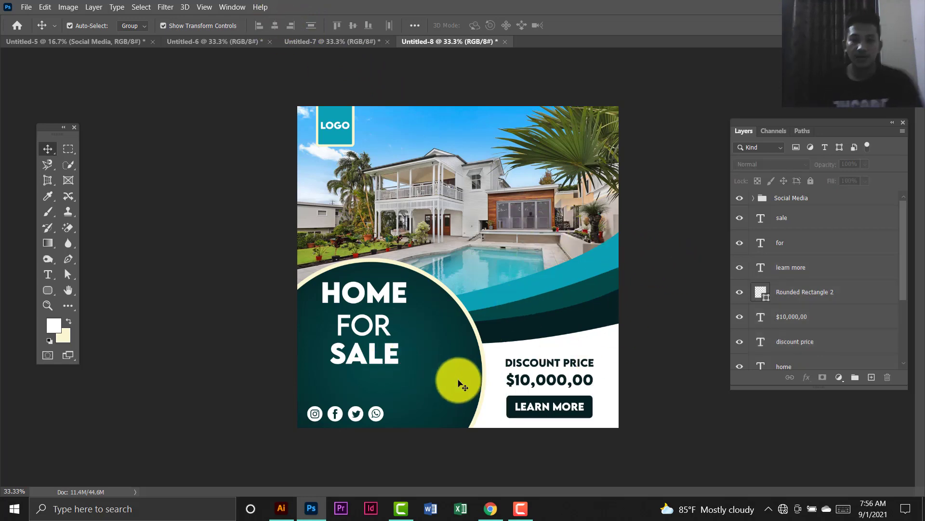
Group all layers from sale down to the logo's Rounded Rectangle 1 and name the group "Text".
left_click(799, 224)
scroll(829, 318, "down", 2)
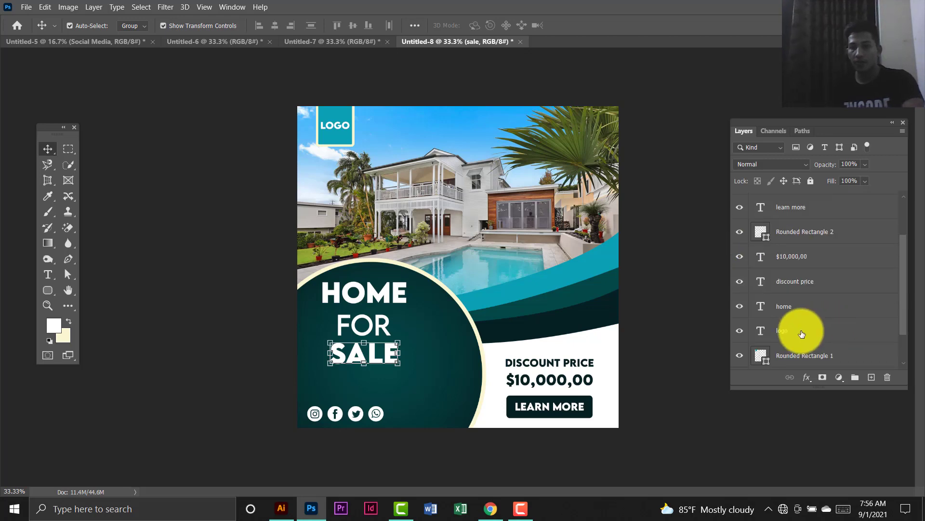
left_click(801, 333)
scroll(815, 323, "up", 2)
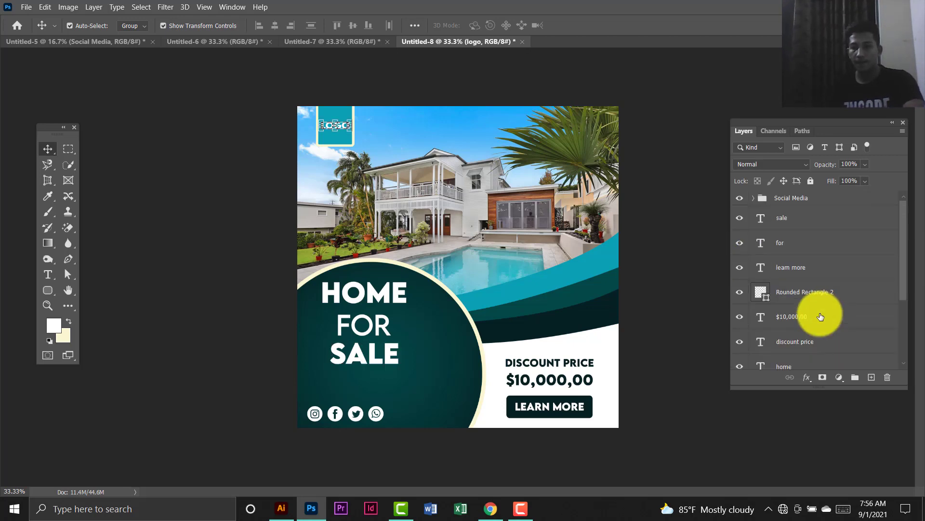
scroll(821, 316, "down", 2)
left_click(817, 316)
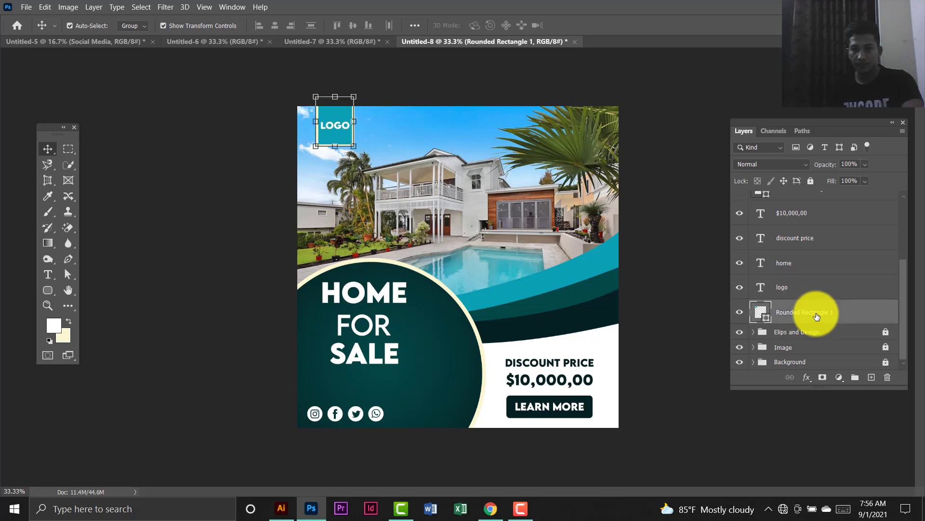
scroll(816, 313, "up", 2)
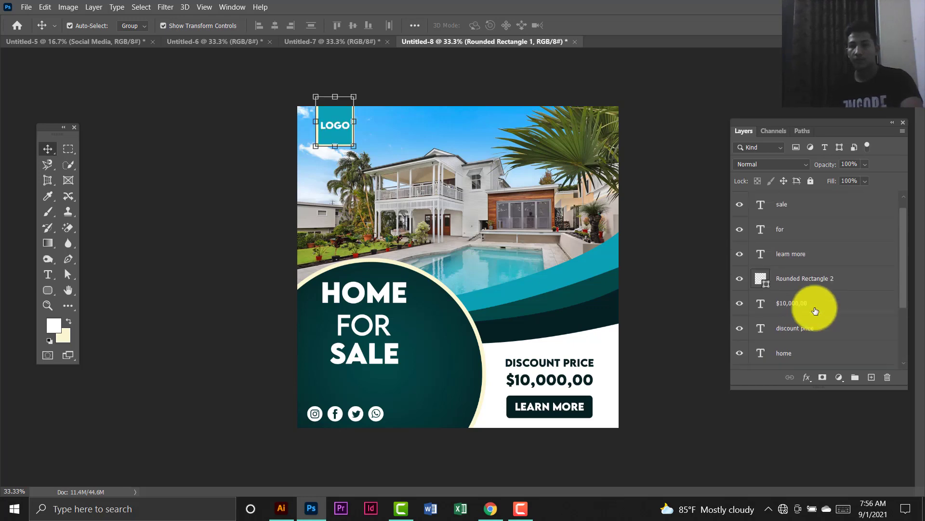
left_click(803, 224, "shift")
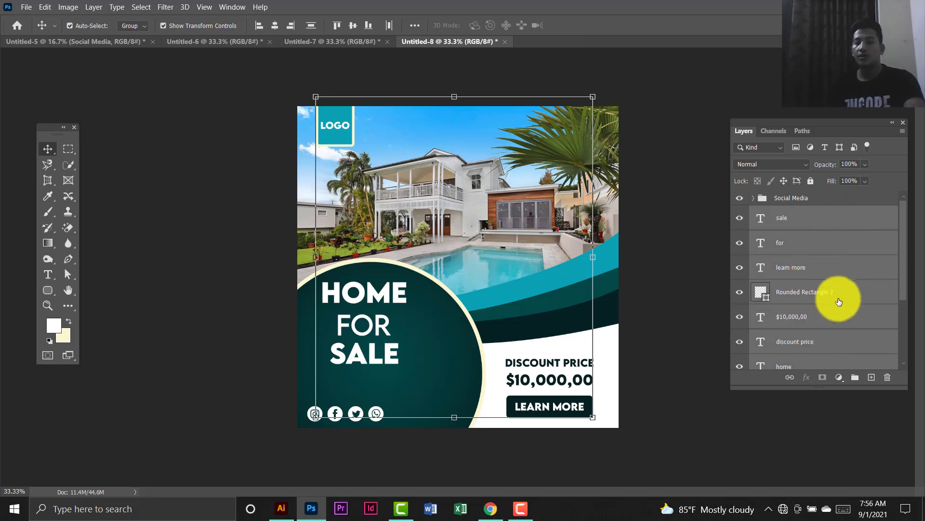
key("ctrl+g")
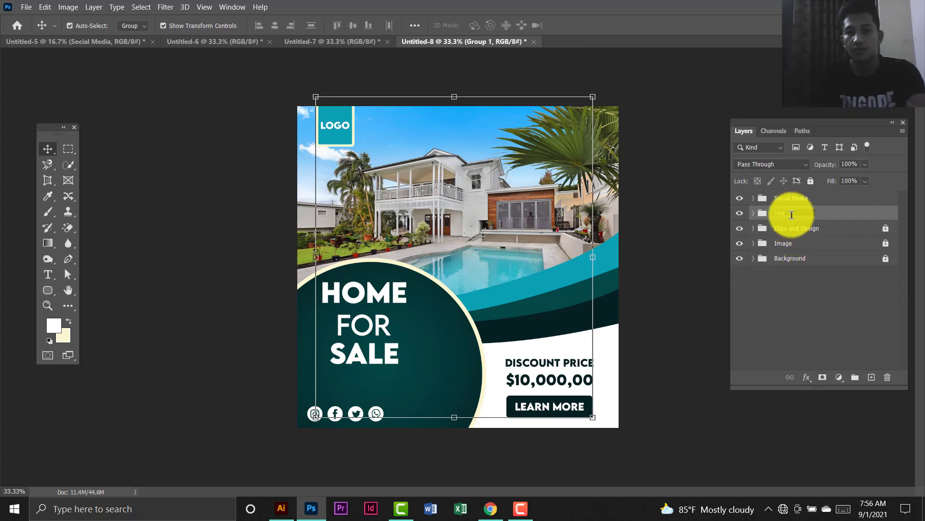
left_click(687, 195)
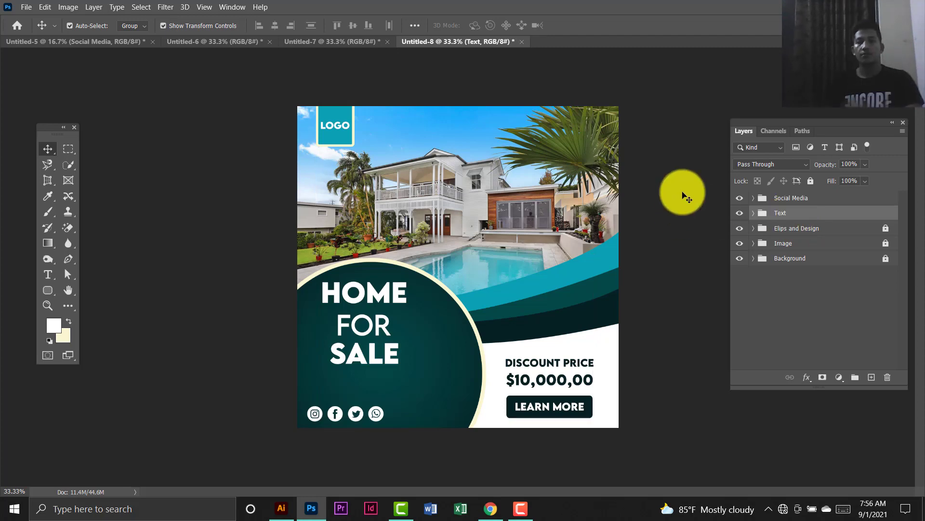
left_click(521, 508)
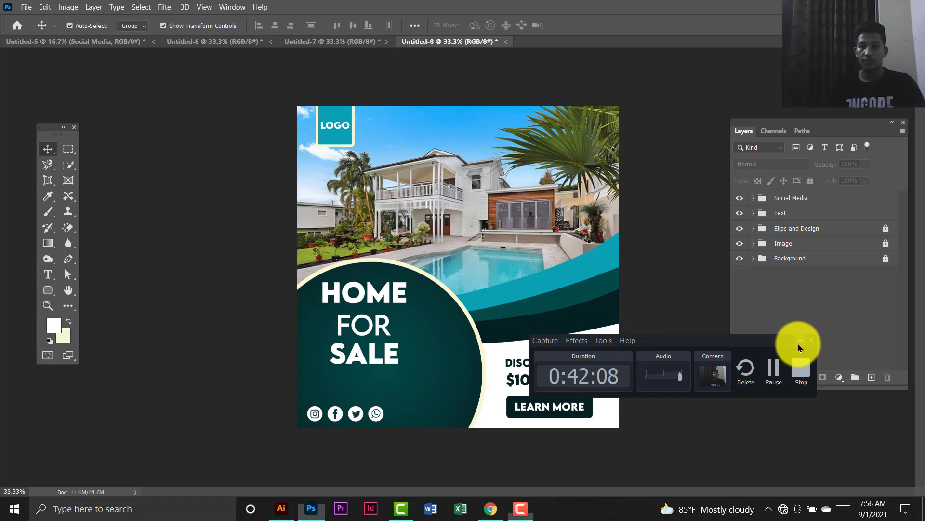
left_click(800, 342)
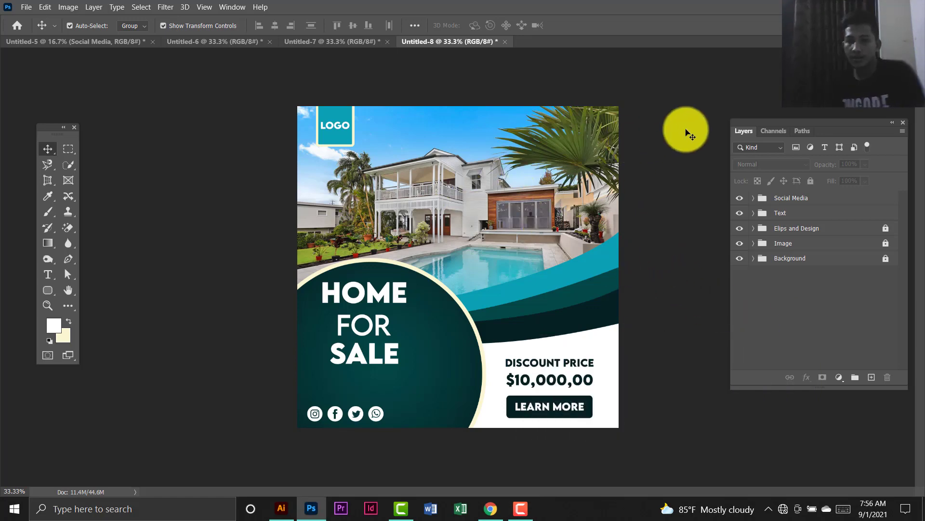
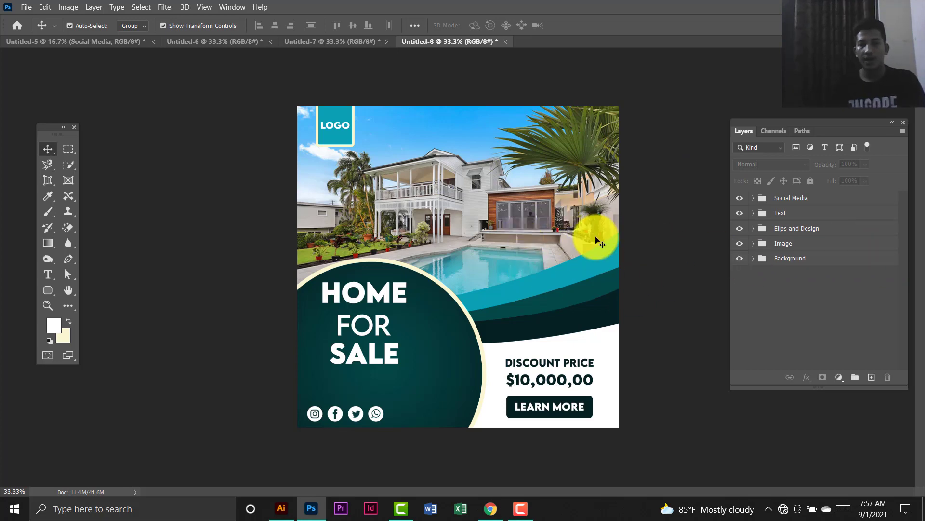
Create a new 2000 by 2000 px RGB document at 300 pixels per inch.
left_click(25, 6)
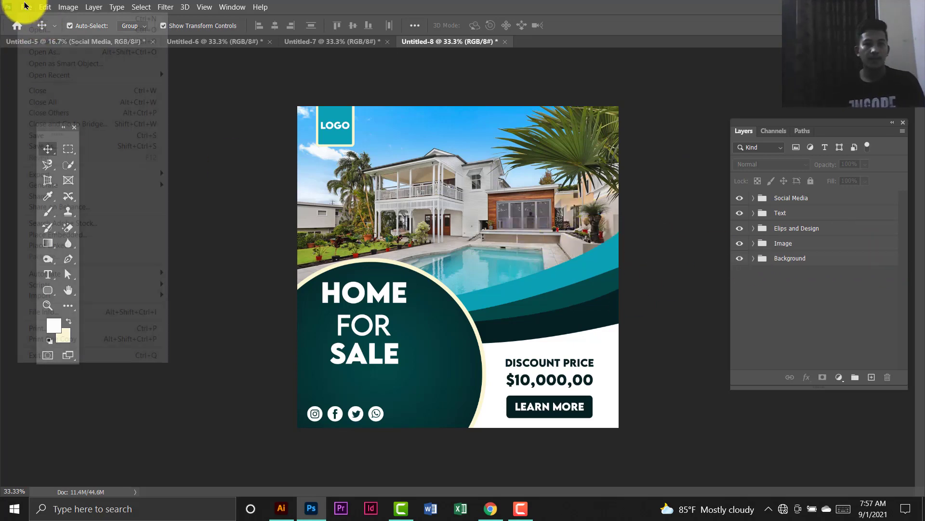
left_click(29, 18)
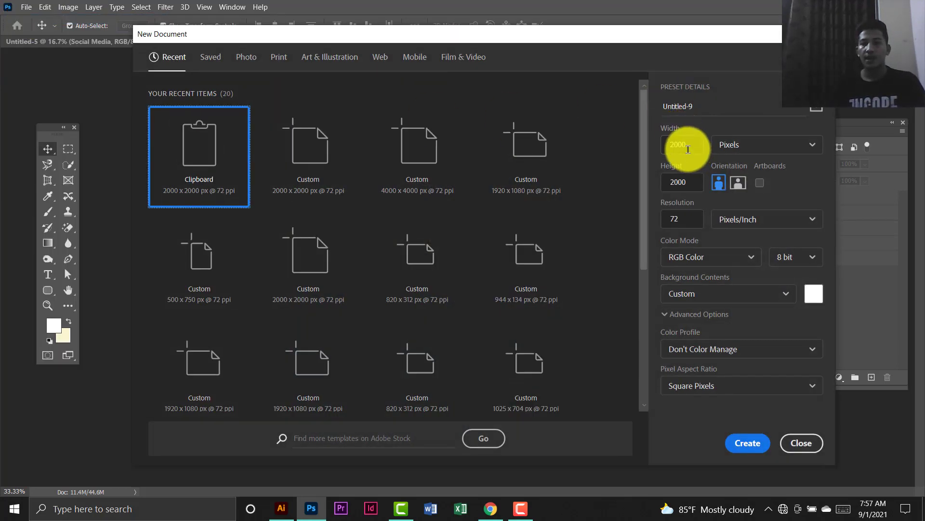
left_click(688, 149)
left_click(682, 185)
left_click(675, 219)
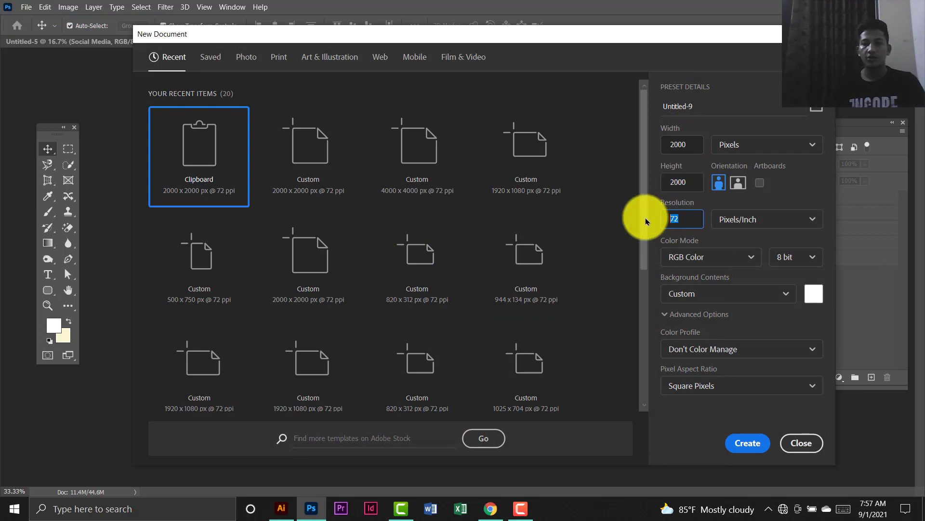
type("300")
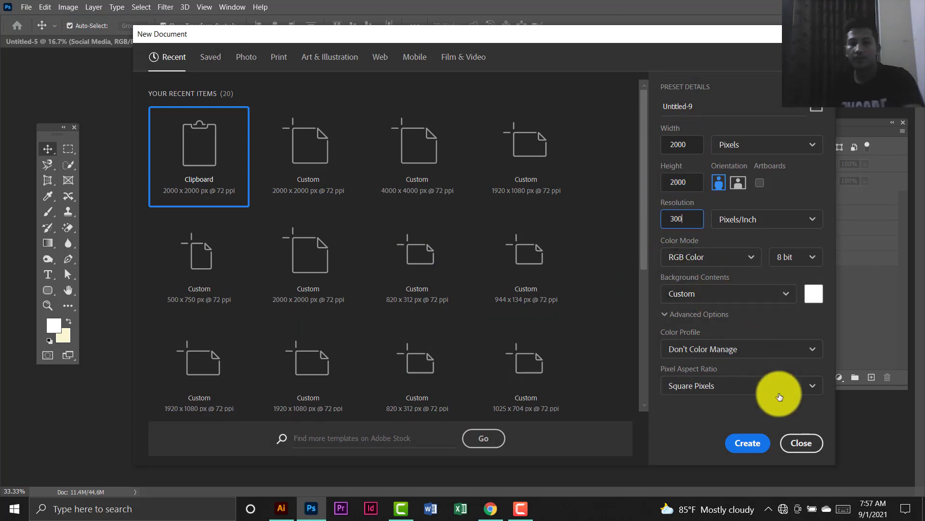
left_click(747, 442)
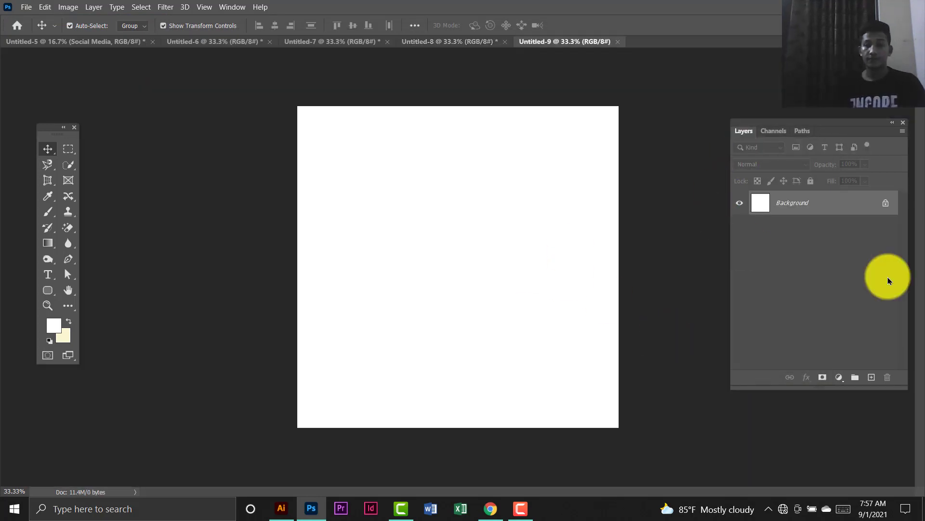
Unlock the background layer and draw a rectangle about 2087 by 2057 px covering the whole canvas.
left_click(885, 203)
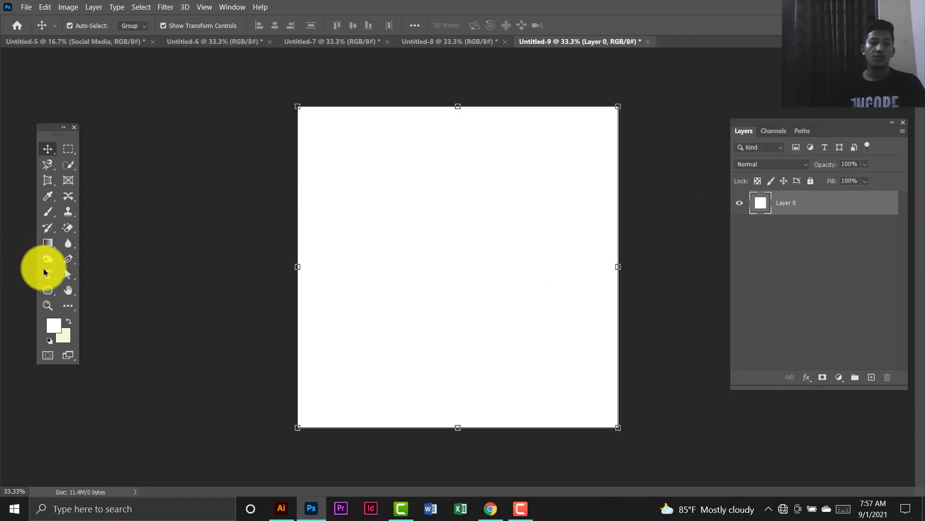
right_click(46, 293)
left_click(94, 290)
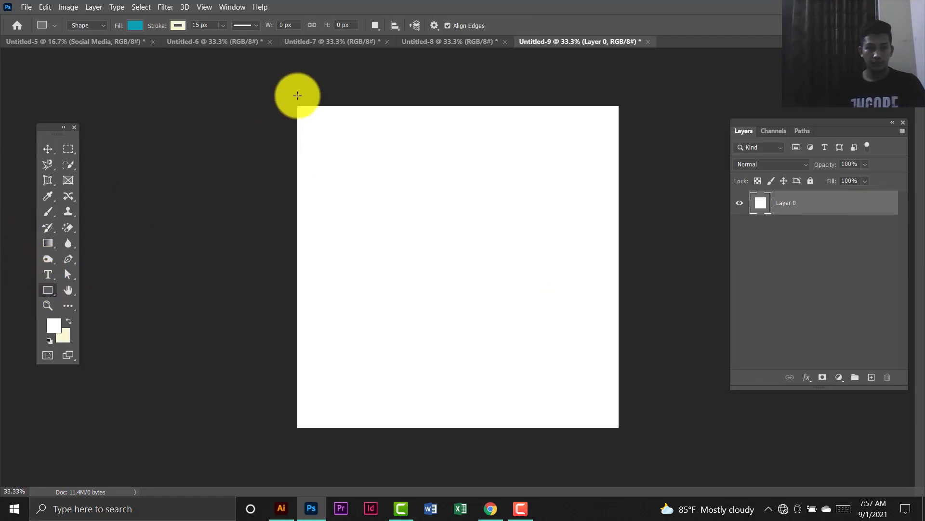
left_click_drag(291, 102, 627, 433)
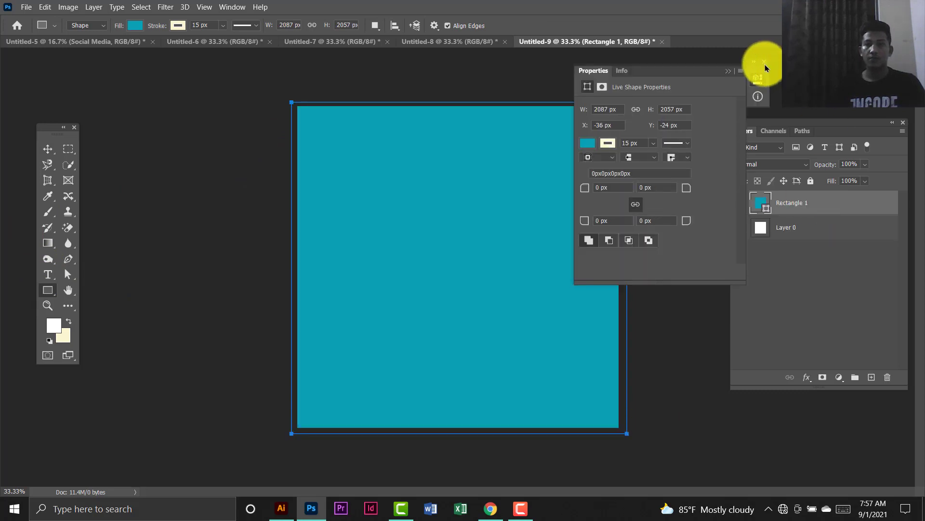
left_click(765, 63)
Change the rectangle's fill color to white.
left_click(134, 30)
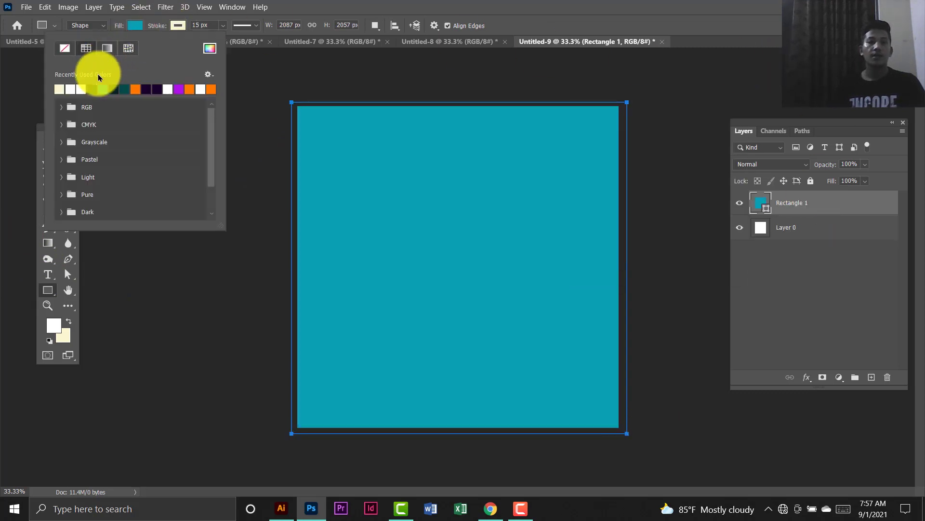
left_click(71, 88)
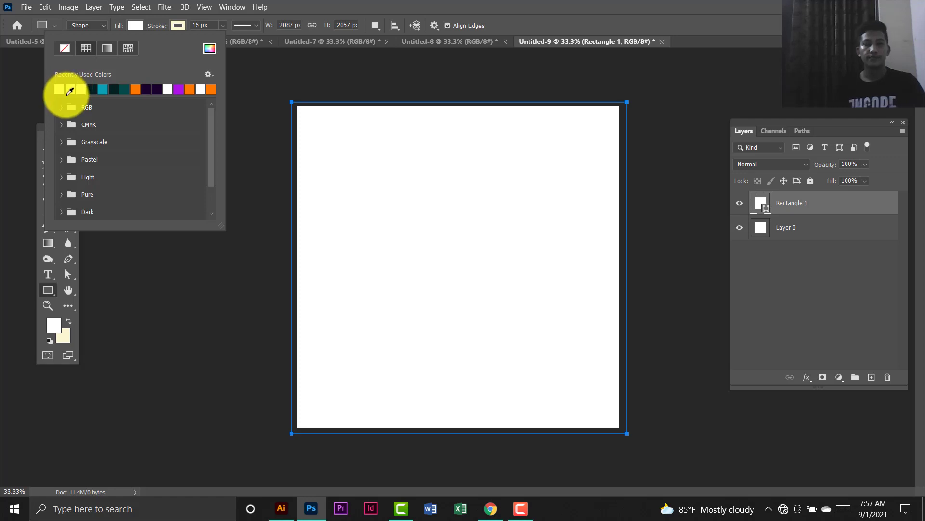
left_click(40, 155)
Transform the rectangle so that all four of its sides align with the canvas edges.
key("ctrl+t")
left_click_drag(630, 266, 622, 270)
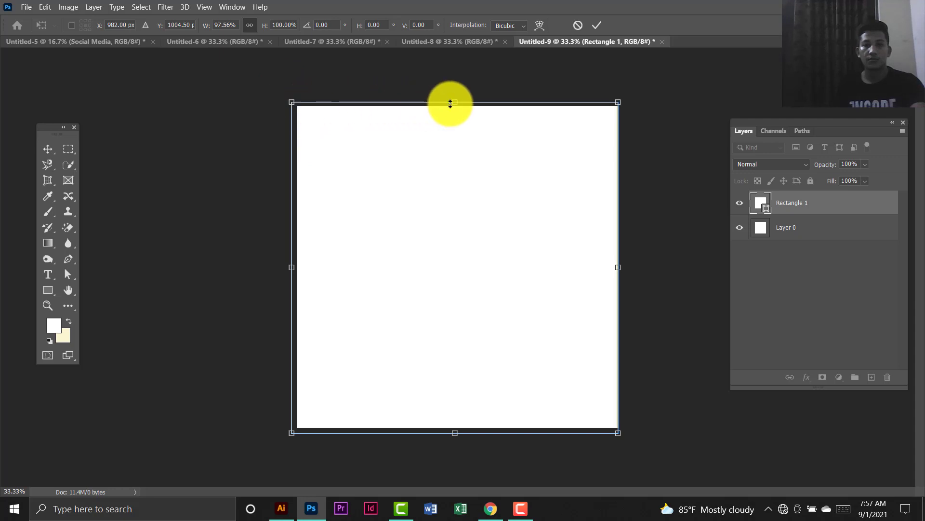
left_click_drag(450, 103, 458, 106)
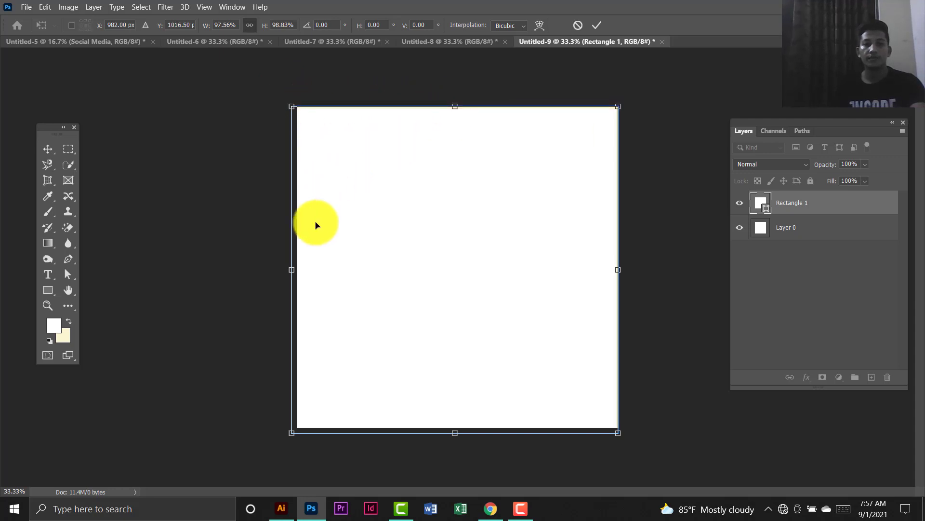
left_click_drag(292, 269, 297, 269)
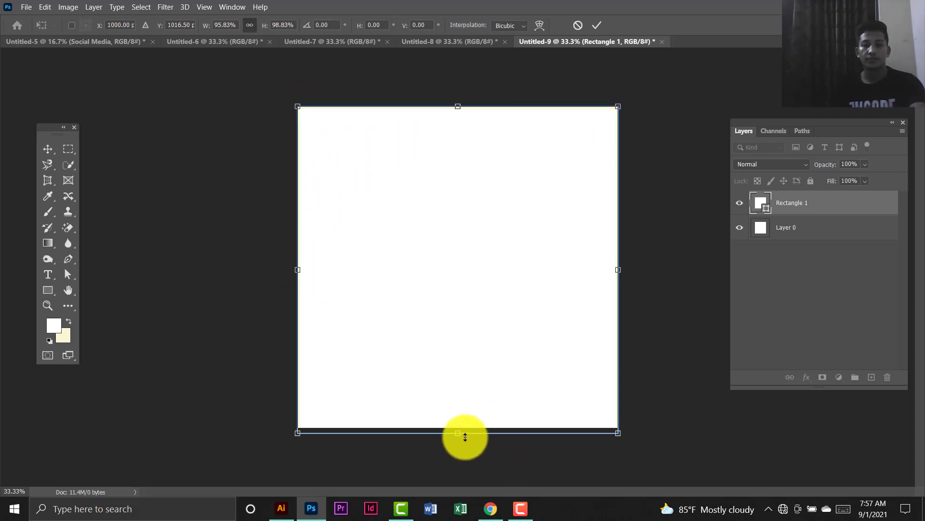
left_click_drag(465, 437, 458, 427)
left_click(47, 149)
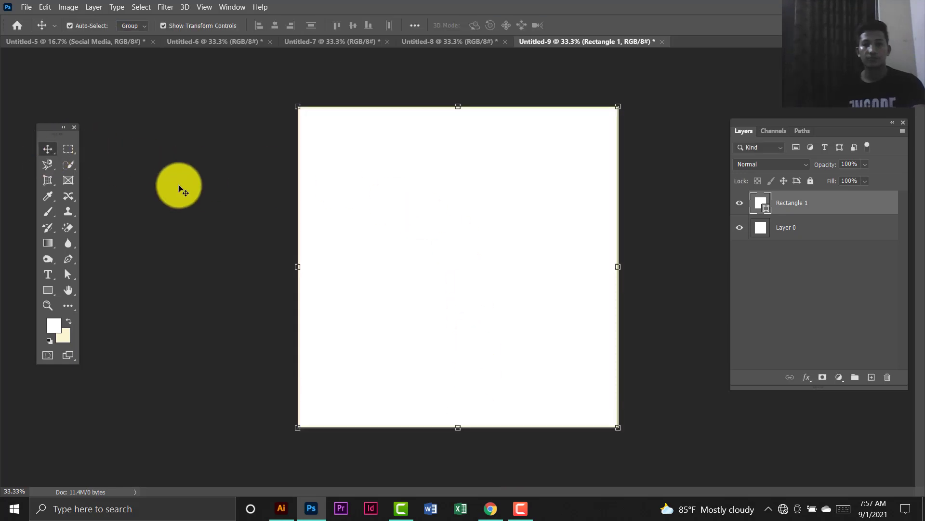
Group the Rectangle 1 layer together with Layer 0.
left_click(181, 189)
left_click(545, 213)
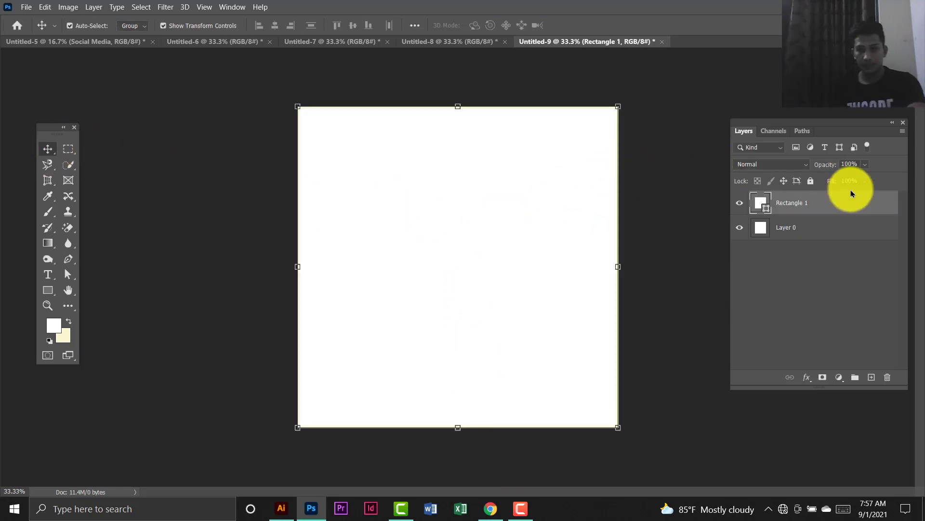
left_click(828, 234, "shift")
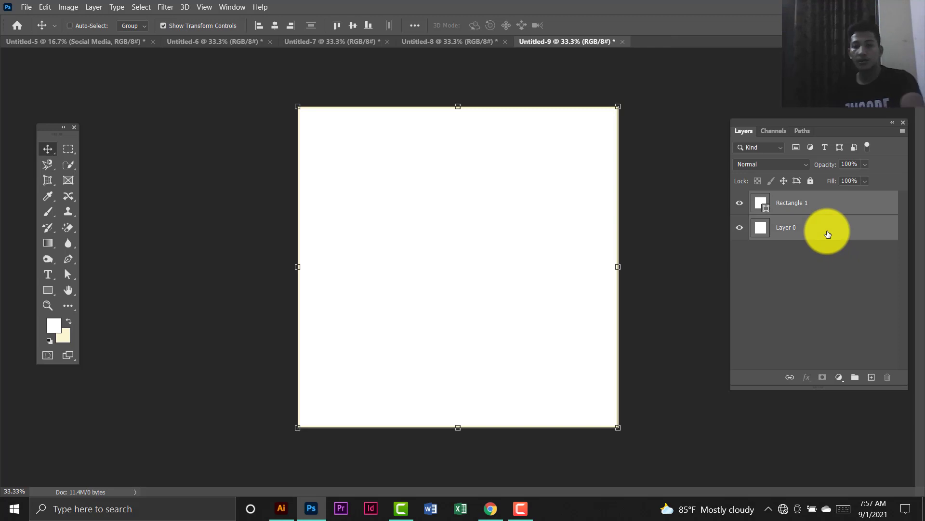
key("ctrl+g")
left_click(667, 134)
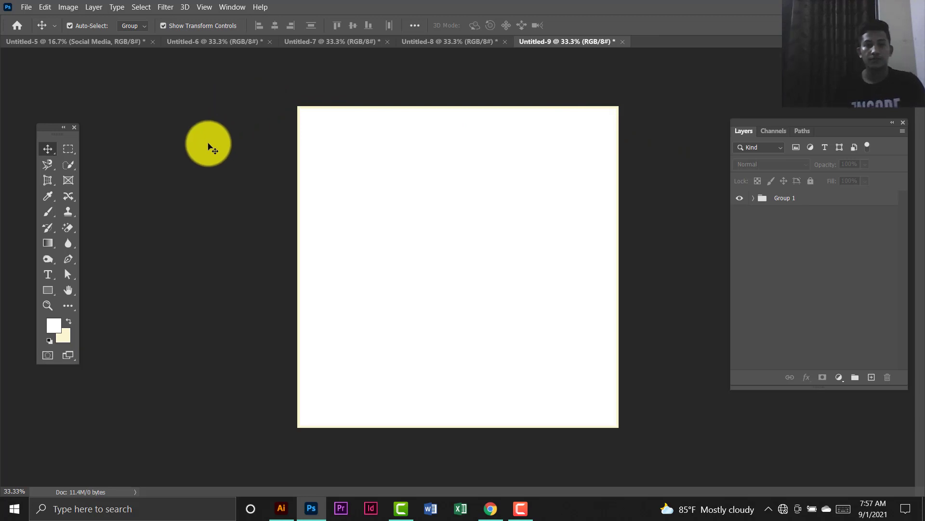
Draw a closed five-sided shape about 1334 by 1524 px over the canvas's upper-right area with the Pen tool.
right_click(65, 261)
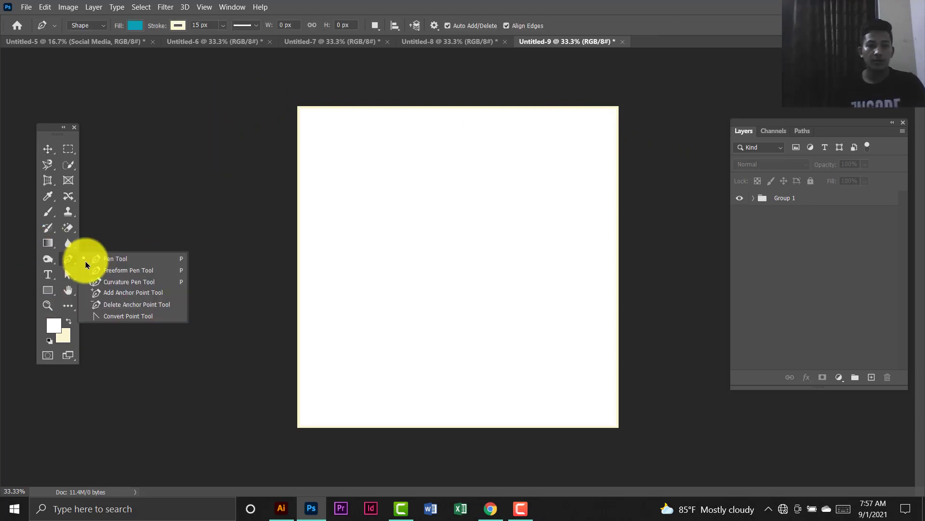
left_click(123, 257)
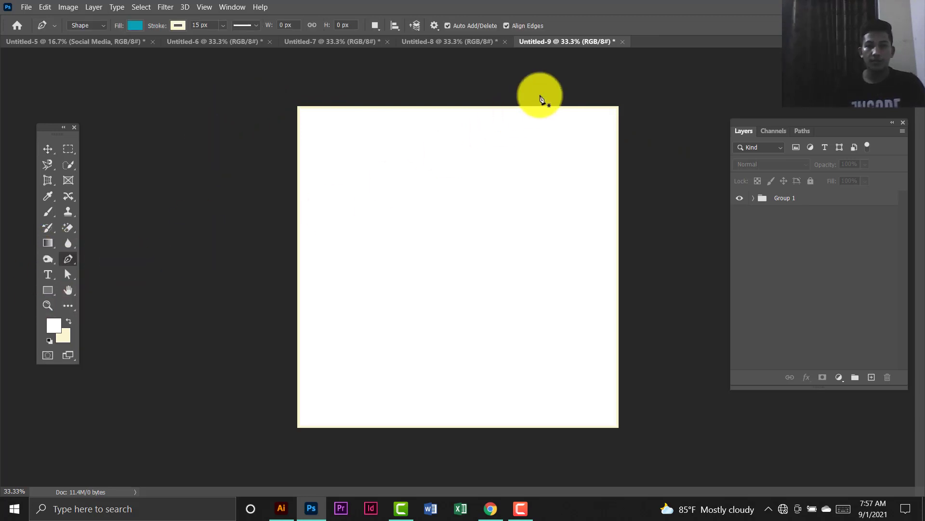
left_click(486, 93)
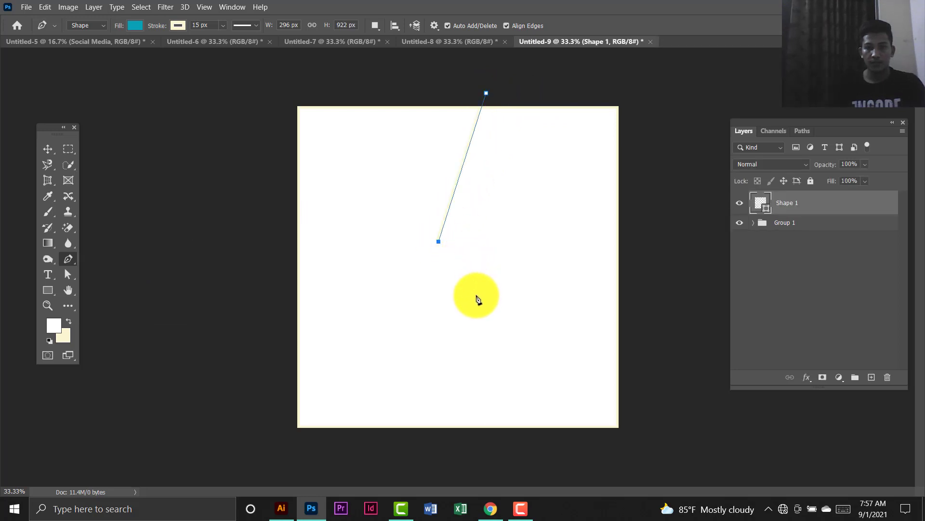
left_click(531, 322)
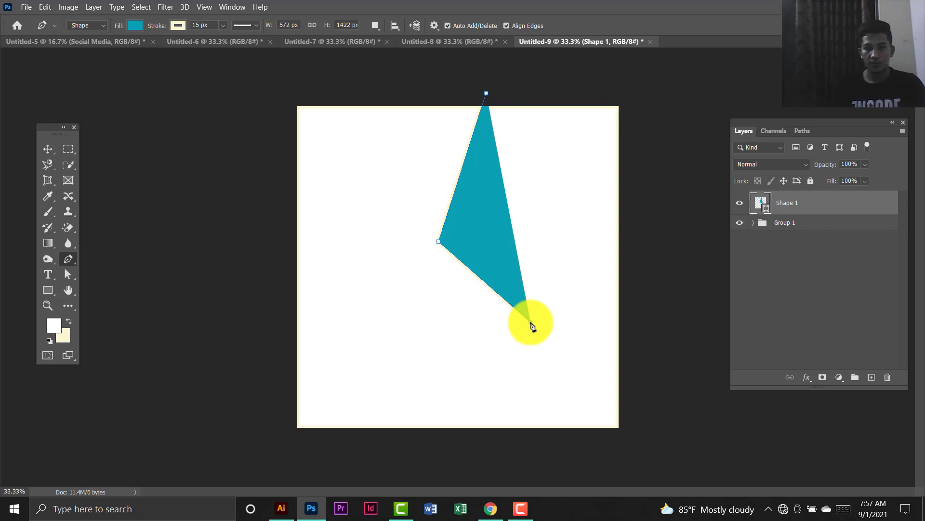
left_click(653, 338)
left_click(644, 98)
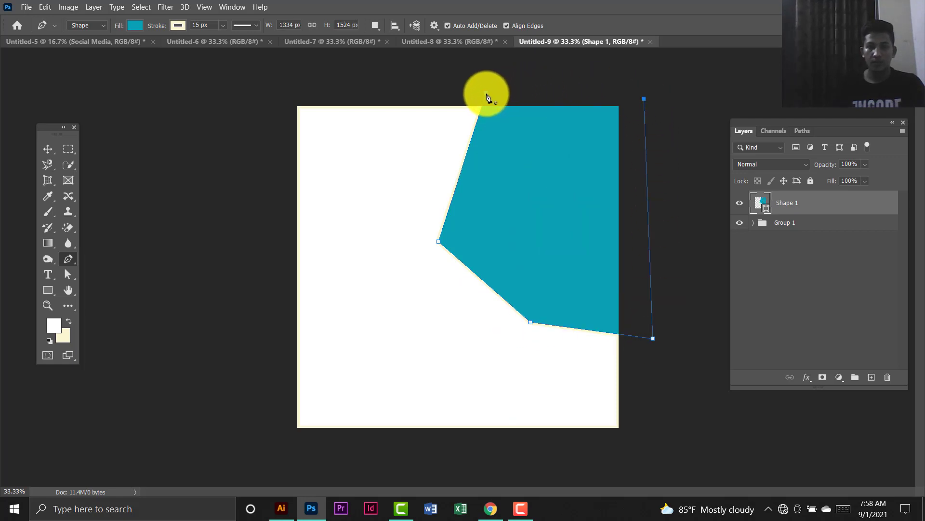
left_click(486, 94)
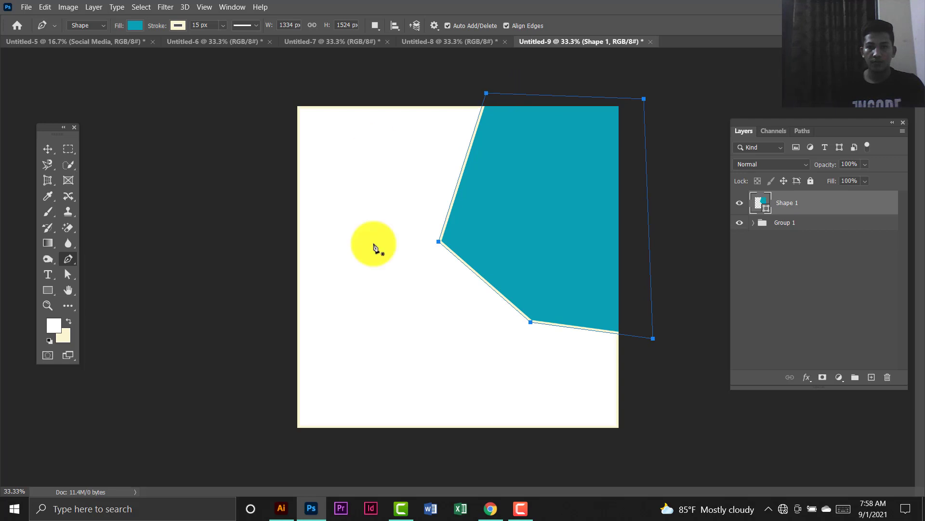
left_click(48, 290)
left_click(135, 25)
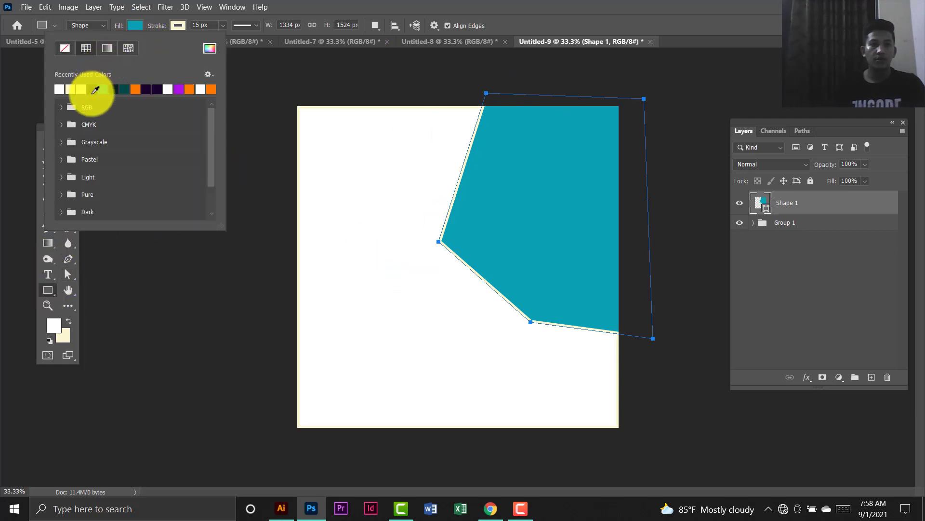
left_click(48, 149)
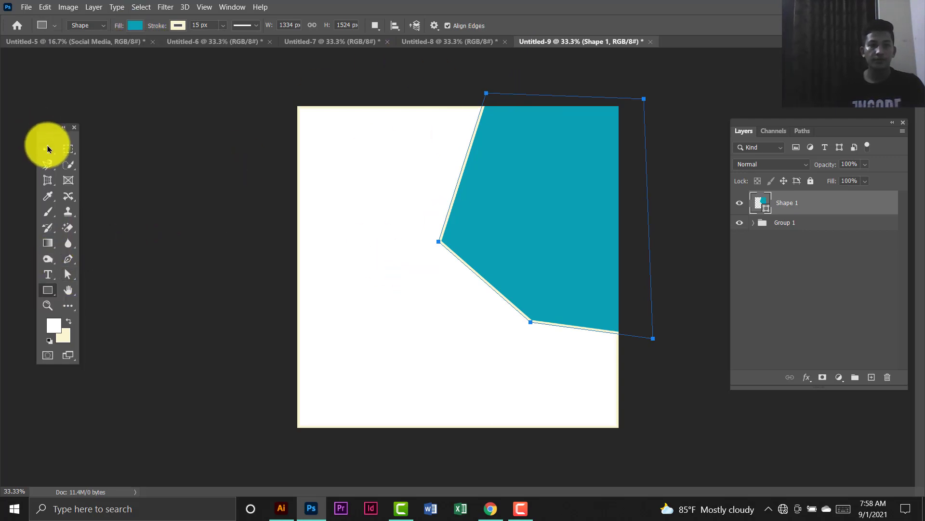
left_click(193, 127)
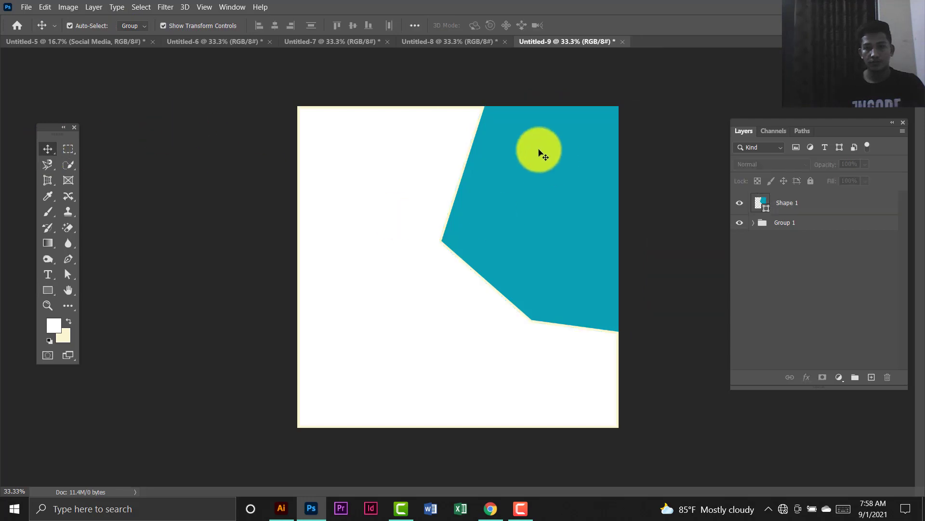
Add a Gradient Overlay to the Rectangle 1 layer inside Group 1.
left_click(754, 222)
left_click(843, 251)
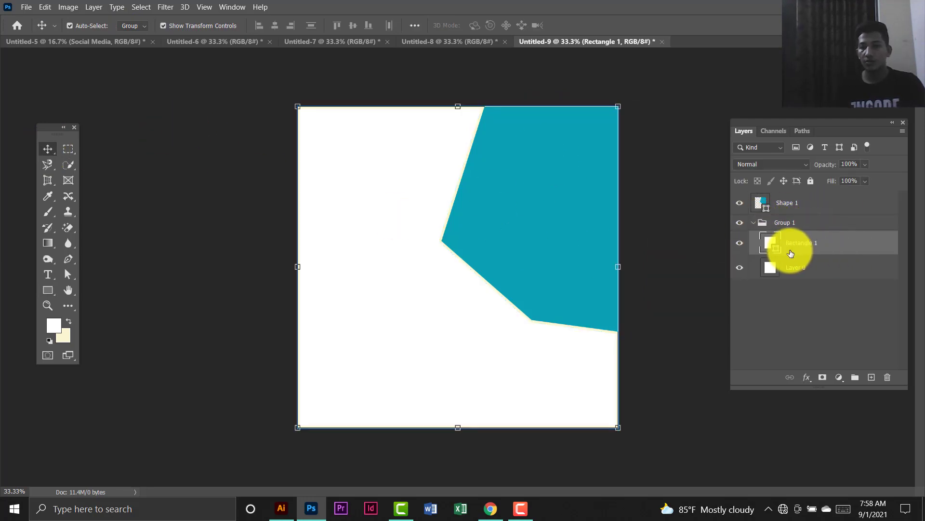
double_click(829, 247)
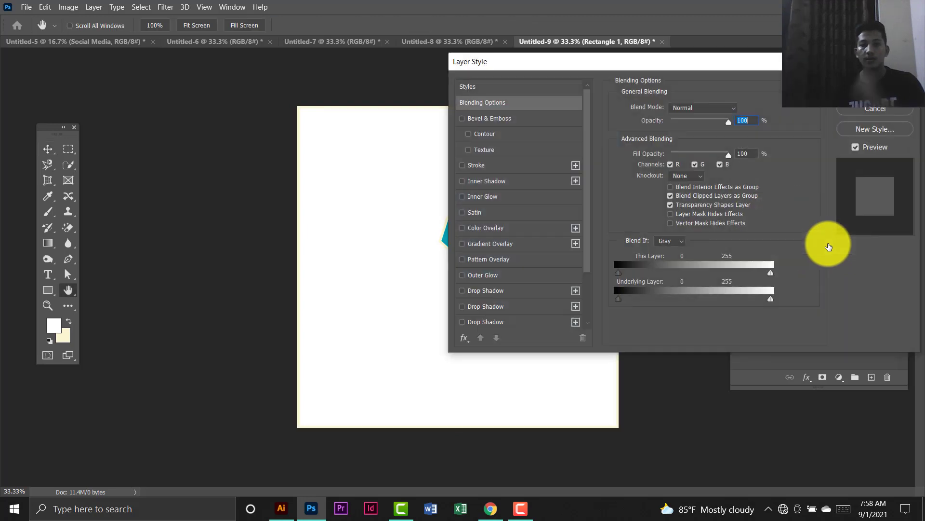
left_click(501, 243)
left_click_drag(757, 68, 861, 69)
Try a bright-to-dark blue gradient preset on the rectangle's overlay.
left_click(832, 136)
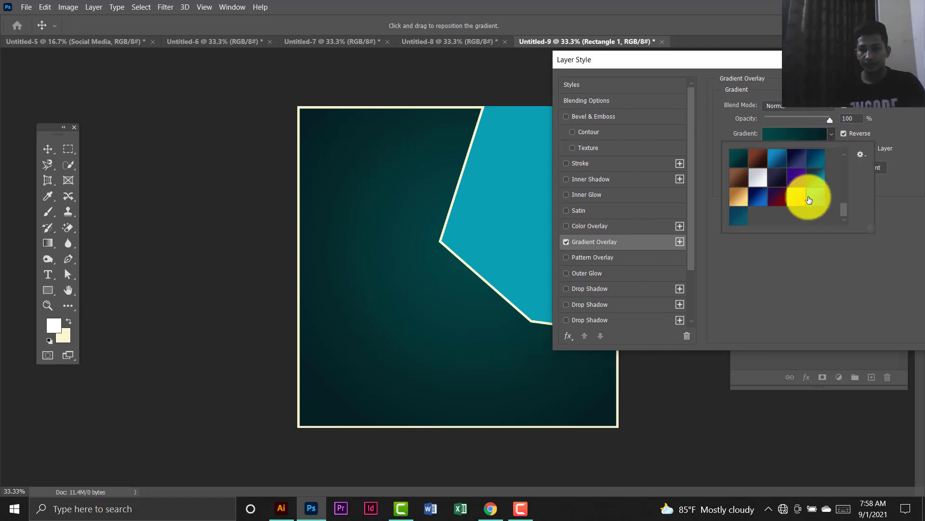
left_click(757, 198)
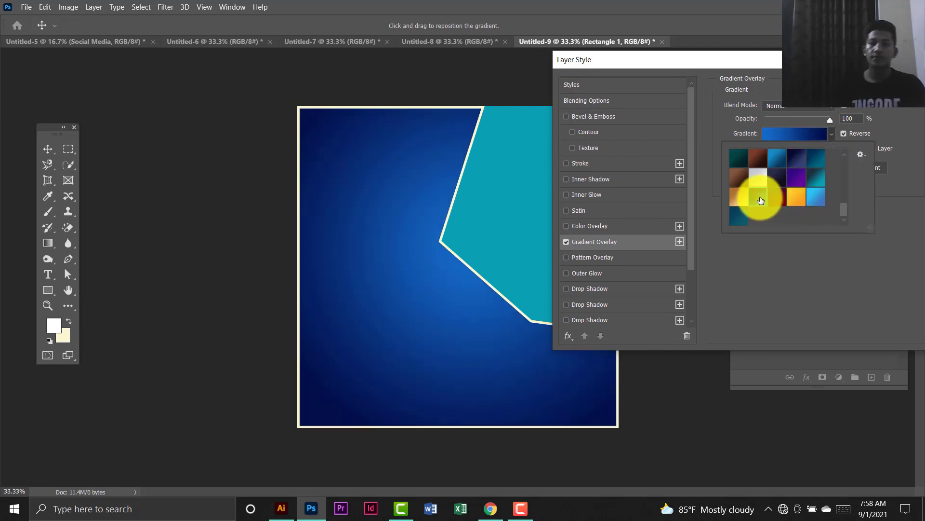
scroll(764, 185, "up", 3)
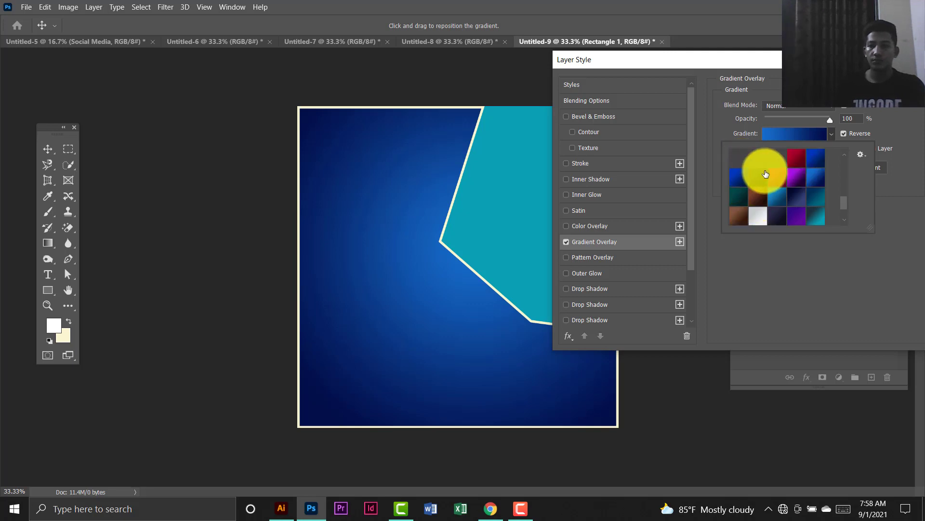
left_click(795, 135)
left_click(796, 135)
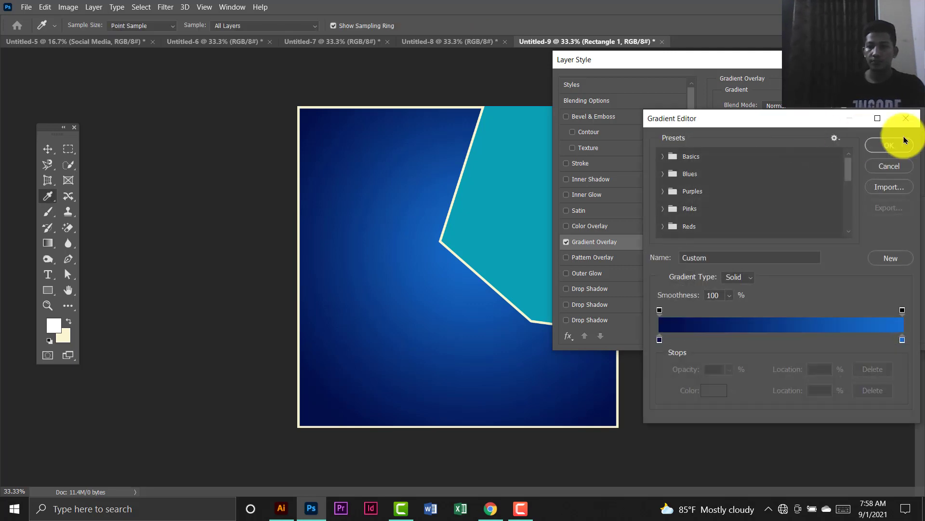
left_click(890, 165)
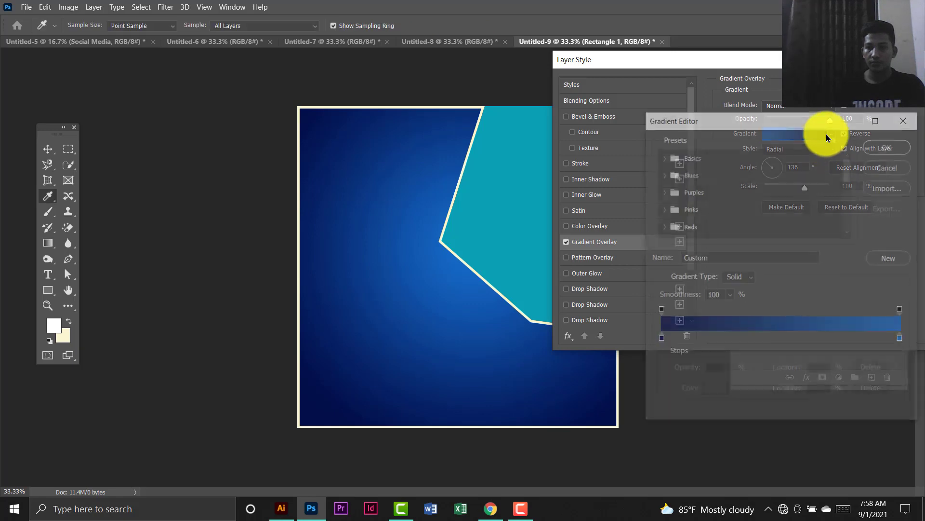
Try the blue presets in the Gradient Editor and choose the crimson preset named Purple for the overlay.
scroll(831, 179, "down", 3)
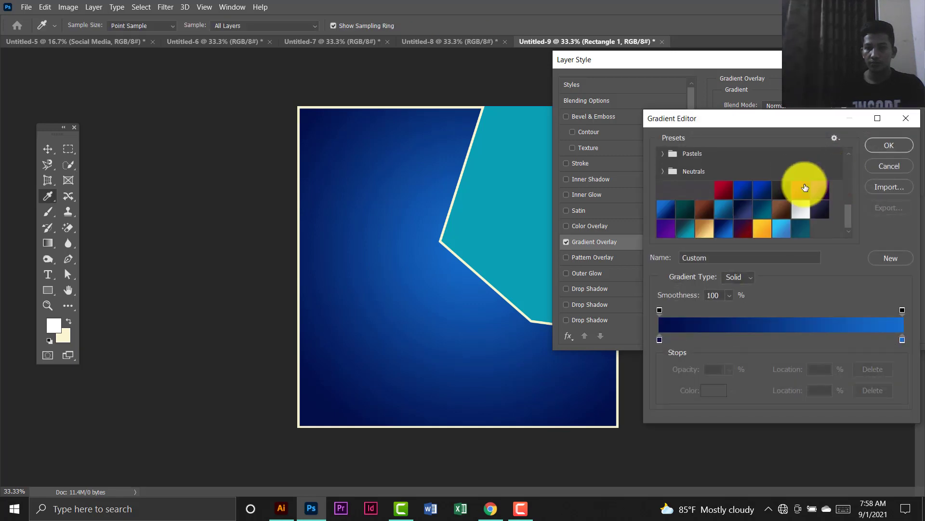
left_click(667, 209)
left_click(742, 193)
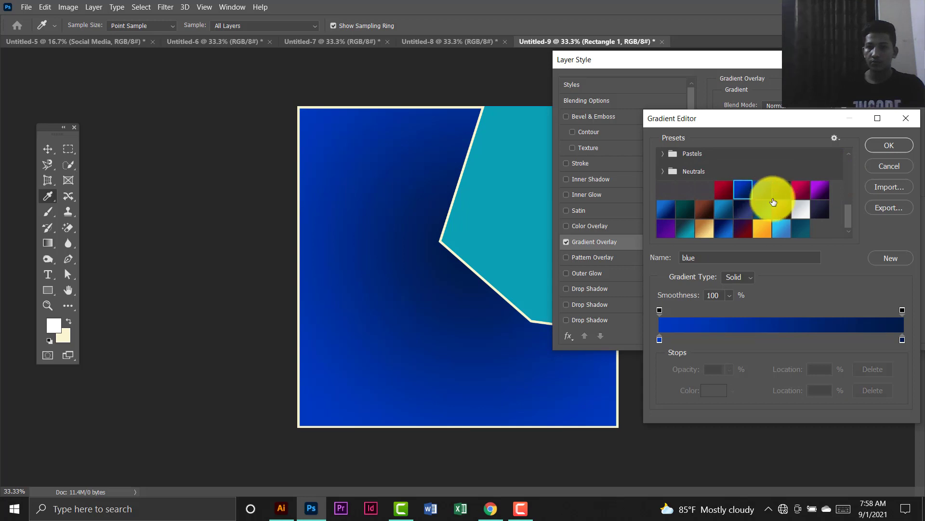
left_click(807, 193)
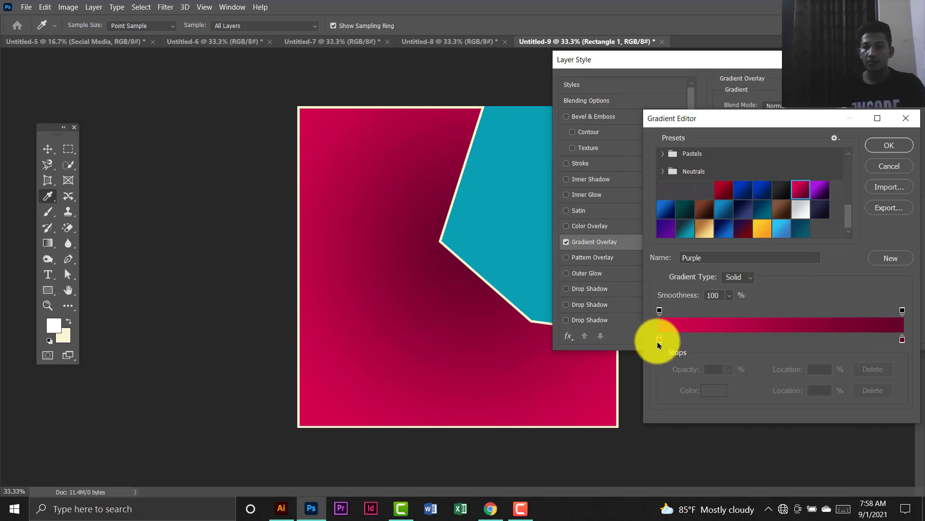
Swap the gradient's color stops, placing the dark stop at 0% and the bright crimson stop at 100%.
left_click_drag(660, 340, 843, 338)
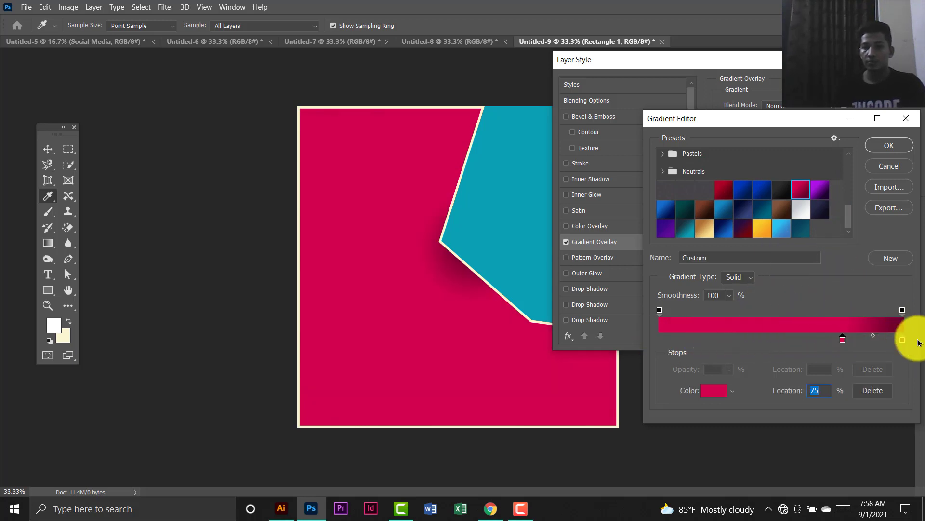
left_click_drag(902, 339, 634, 335)
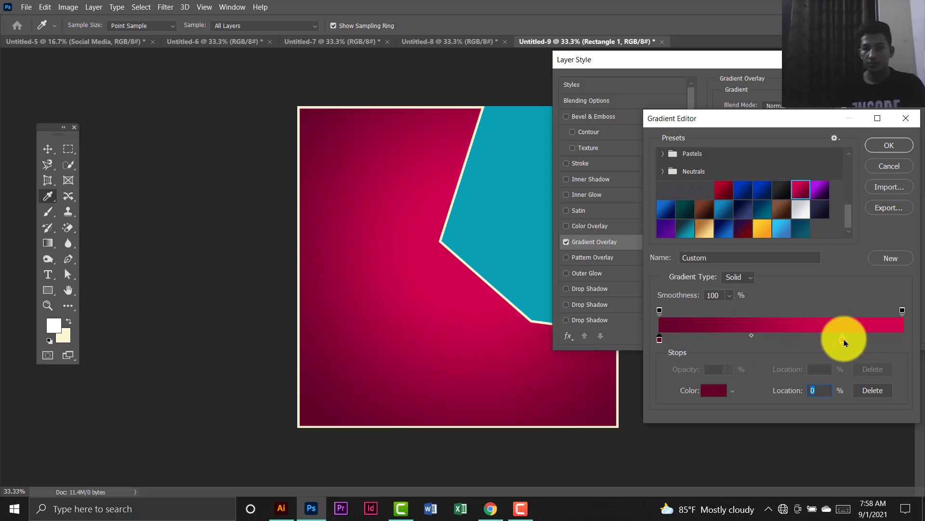
left_click_drag(843, 338, 910, 346)
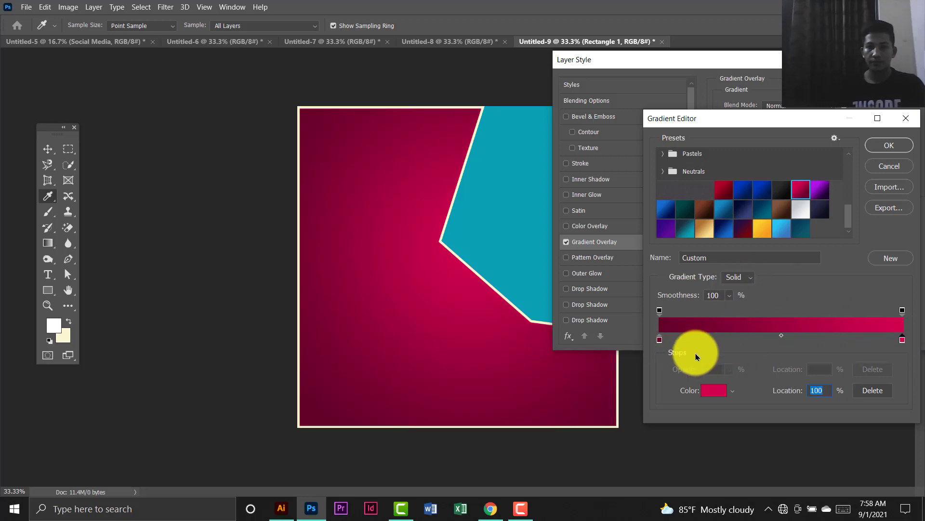
Check the colors of both gradient stops and apply the Gradient Overlay to the rectangle.
double_click(660, 340)
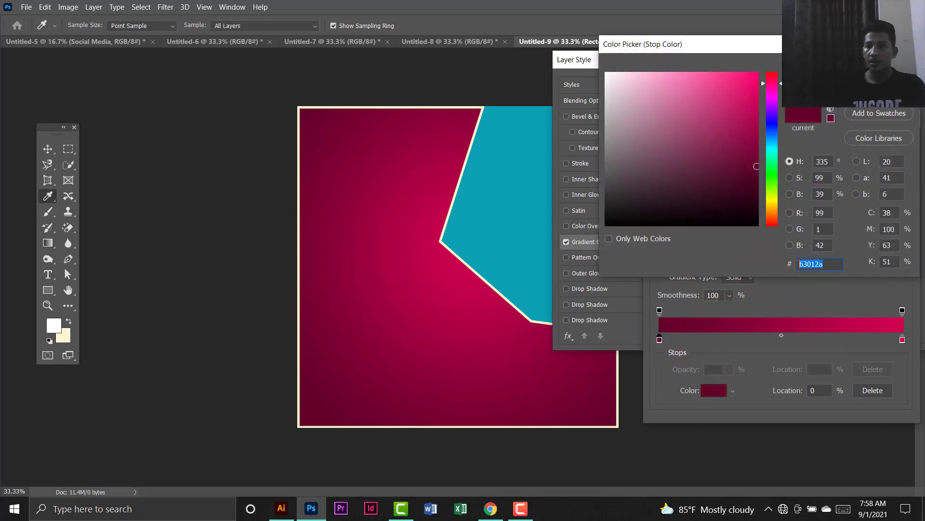
key("Return")
left_click(916, 323)
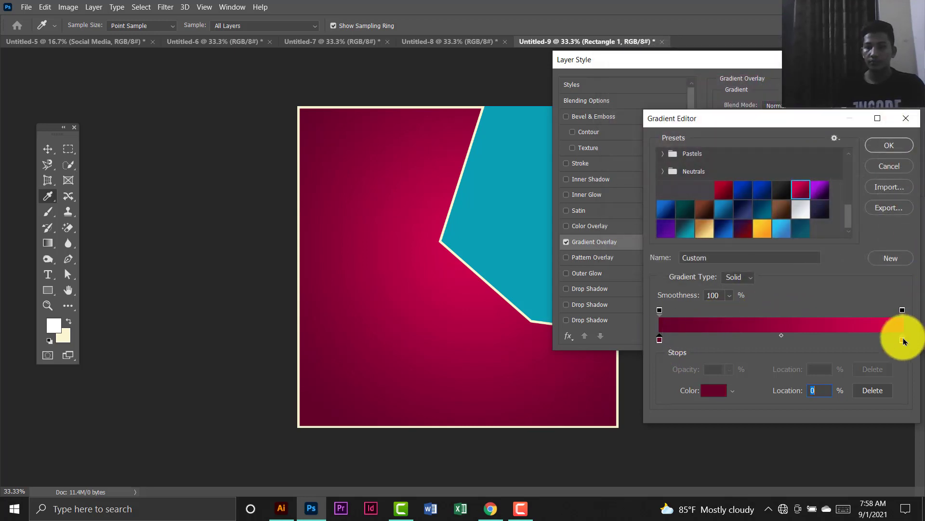
double_click(903, 341)
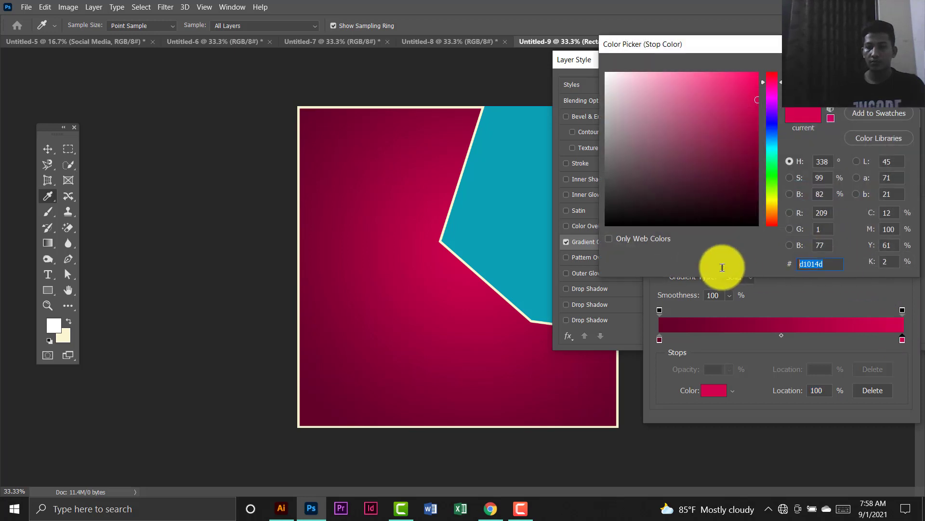
key("Return")
left_click(897, 140)
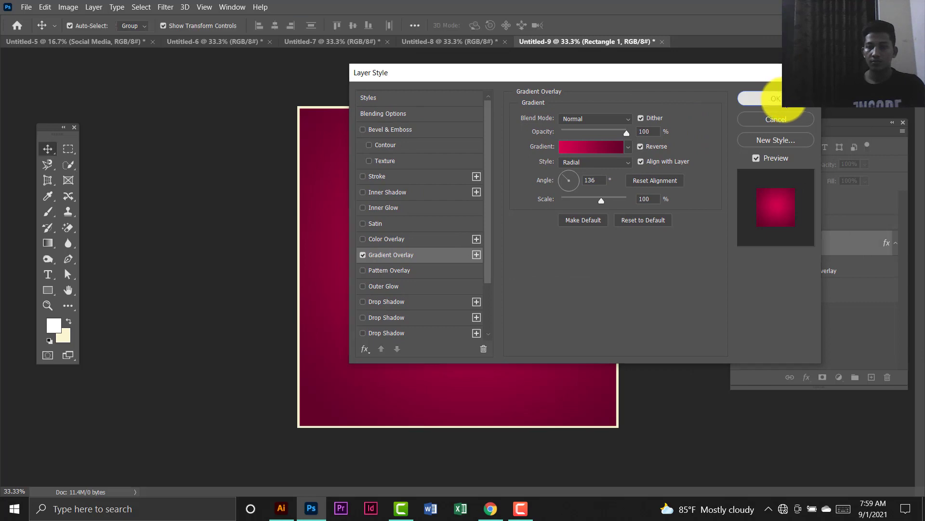
left_click(766, 93)
Collapse Group 1, rename it Background, and lock it.
left_click(753, 223)
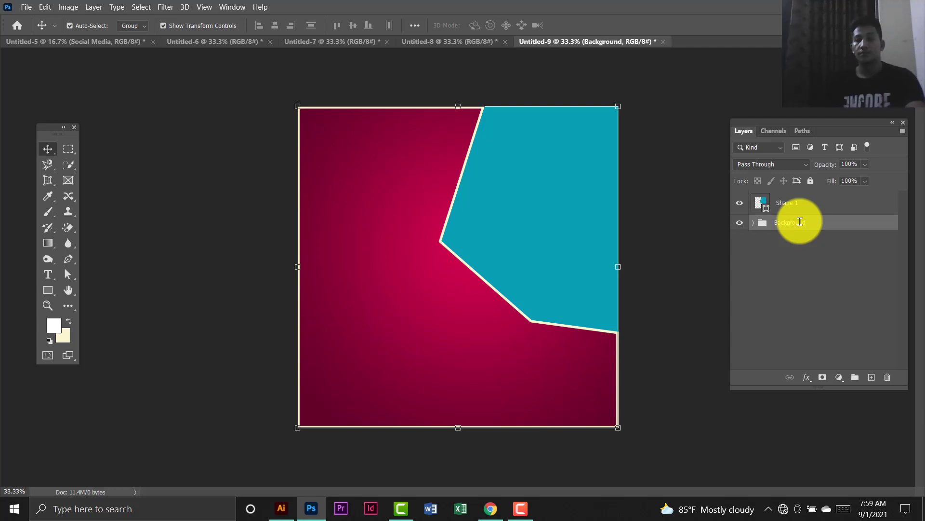
left_click(811, 181)
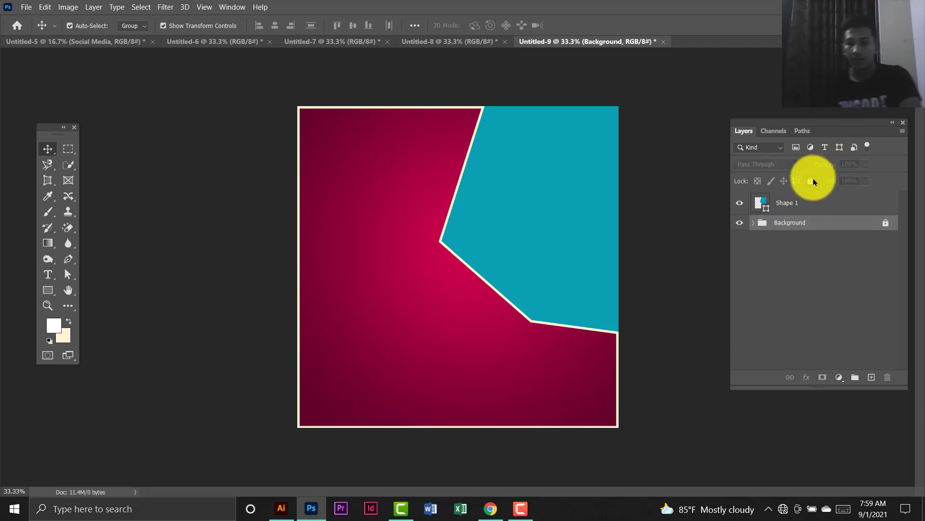
left_click(688, 247)
Copy the white balcony house photo with the pool from Untitled-5 into Untitled-9, placing it above Shape 1.
left_click(520, 198)
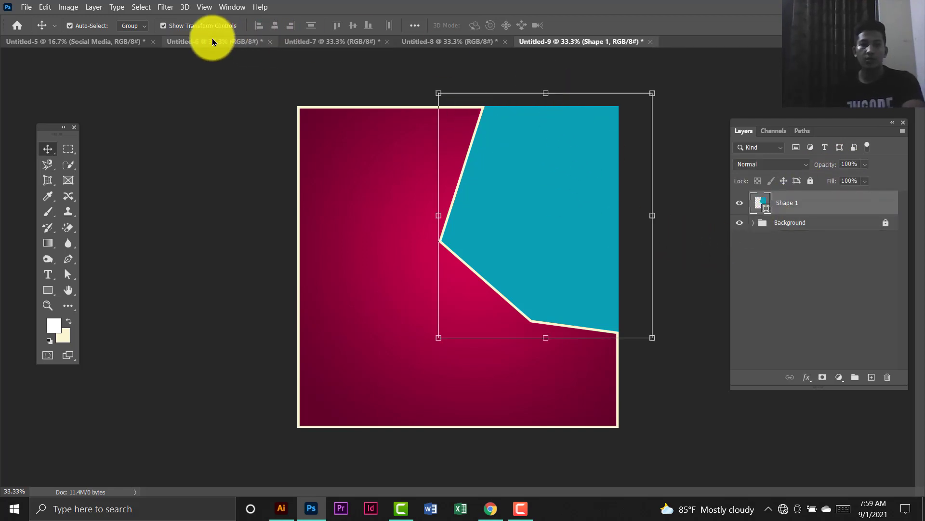
left_click(101, 42)
left_click(380, 197)
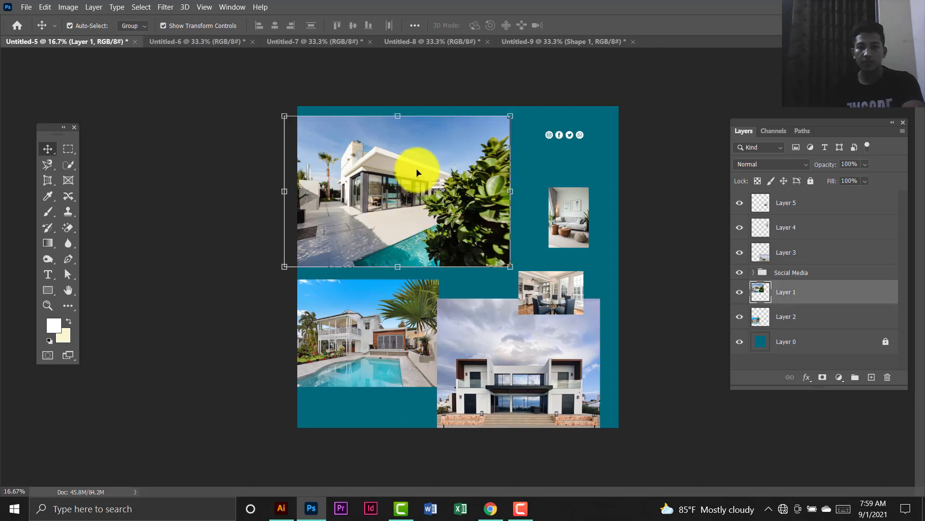
left_click(378, 357)
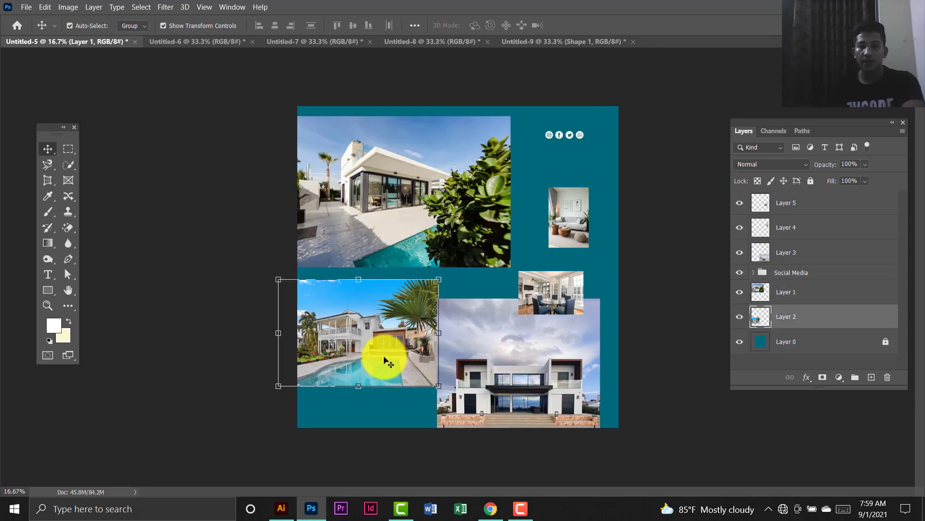
left_click_drag(444, 322, 554, 248)
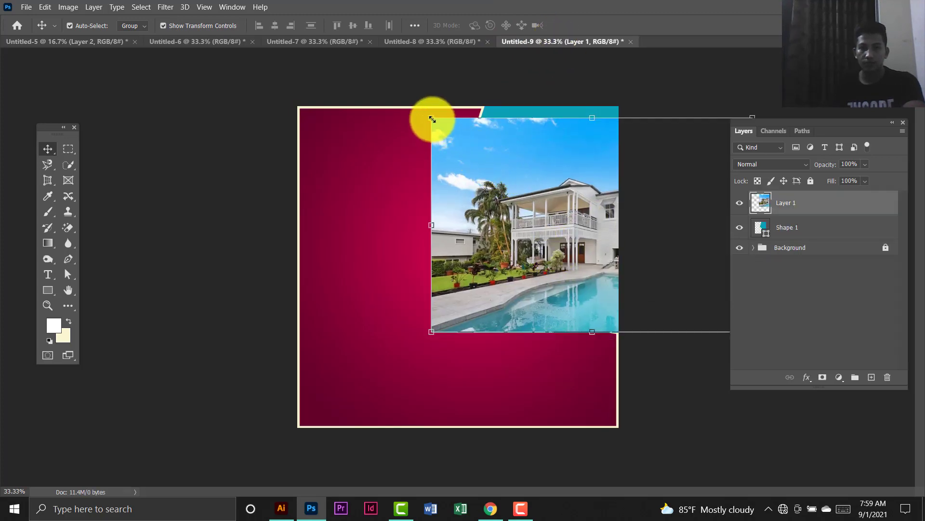
Scale the house photo to about 110% and position it so it covers the angular shape.
left_click_drag(432, 119, 399, 96)
left_click_drag(506, 201, 546, 211)
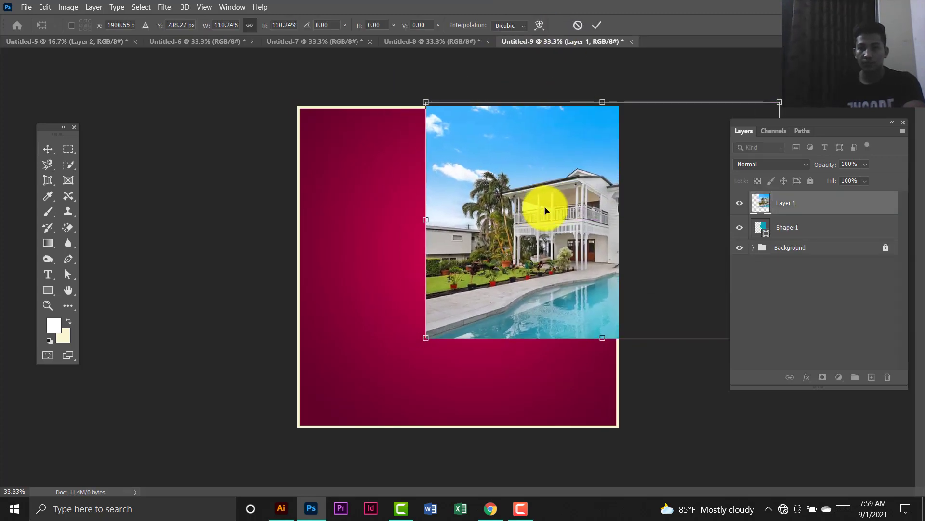
key("Return")
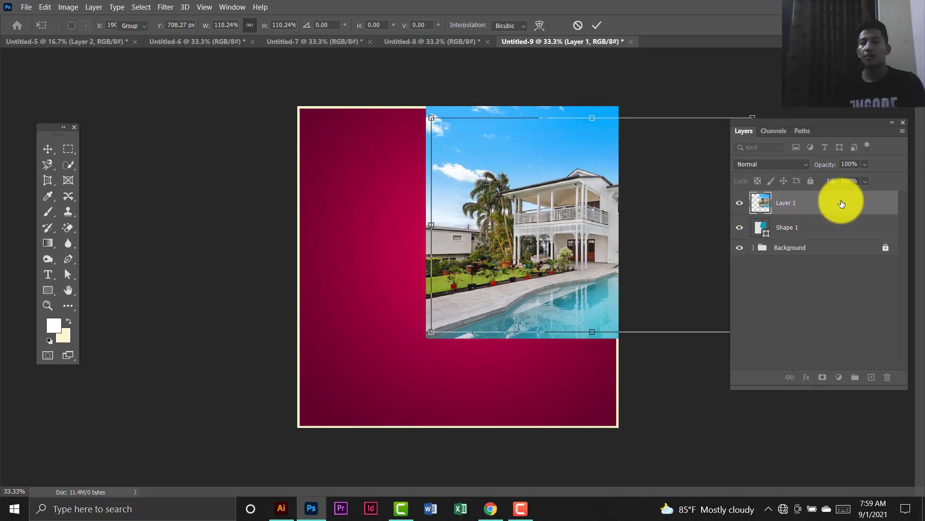
Create a clipping mask that confines the house photo to Shape 1.
right_click(841, 204)
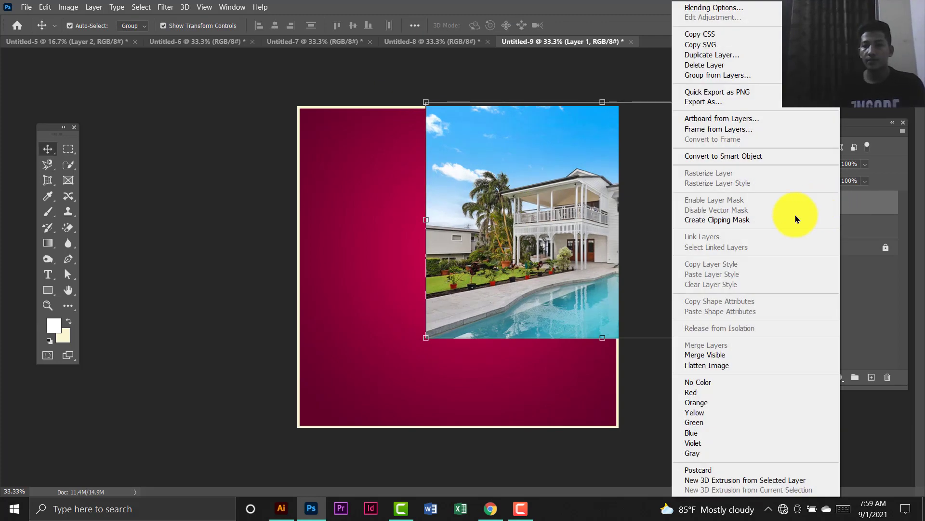
left_click(752, 219)
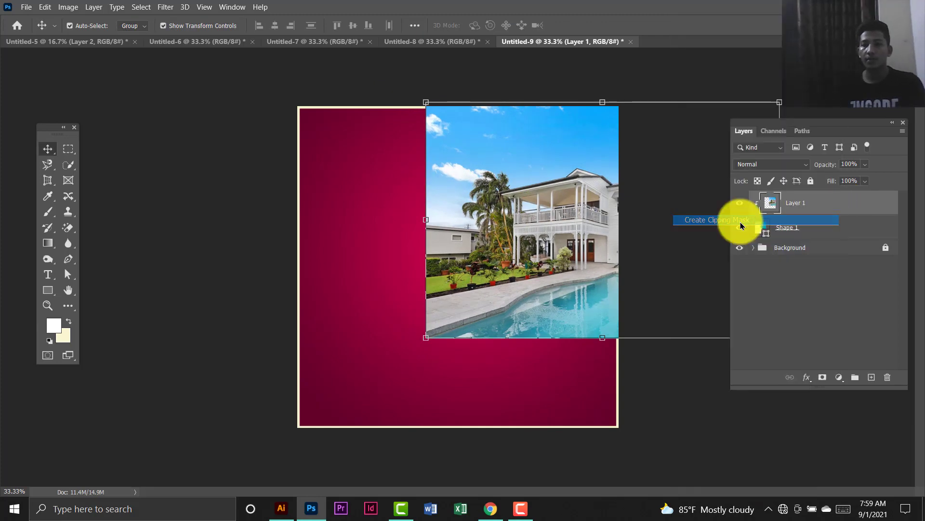
left_click(641, 78)
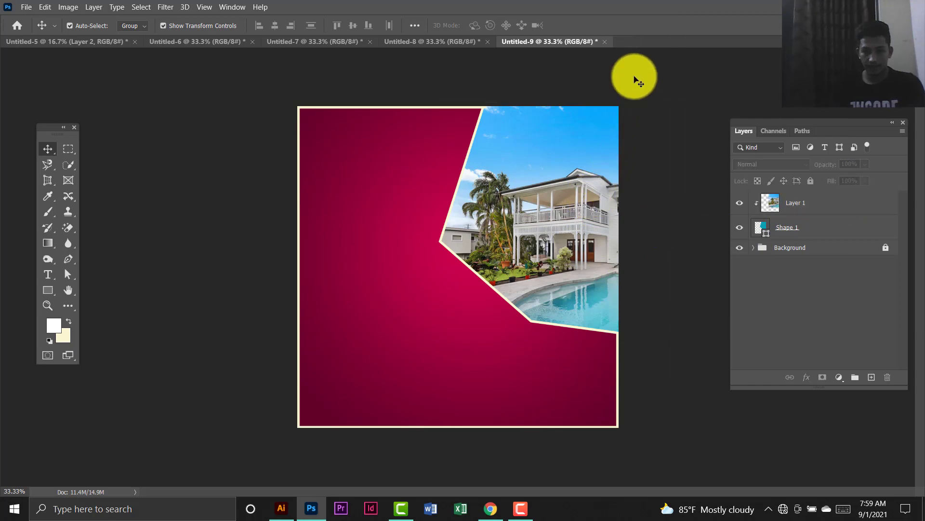
Try a thicker cream stroke on Shape 1 with both the shape and photo layers selected.
left_click(807, 232)
left_click(810, 205, "shift")
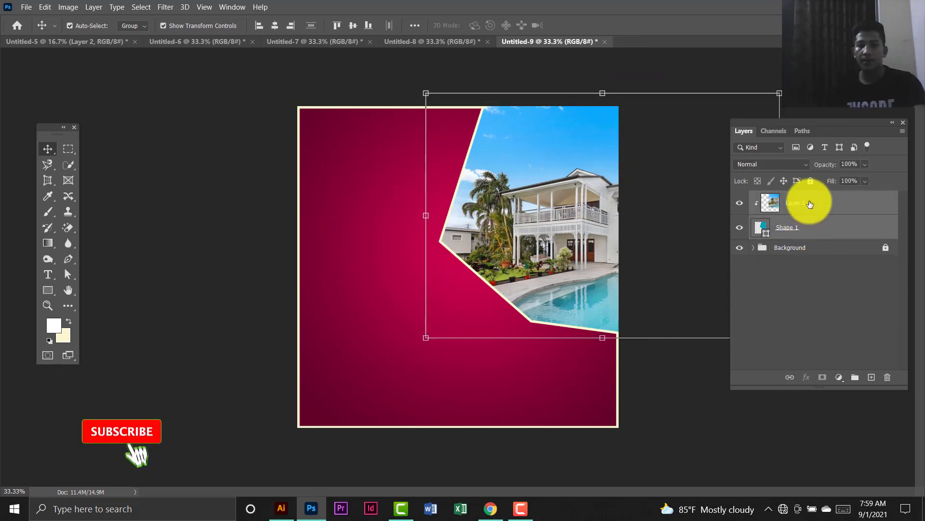
left_click(54, 291)
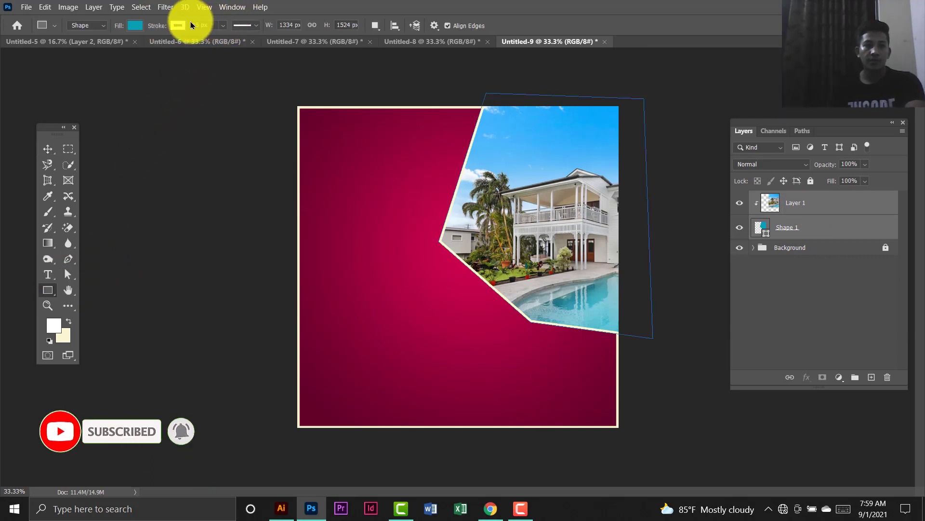
key("BackSpace")
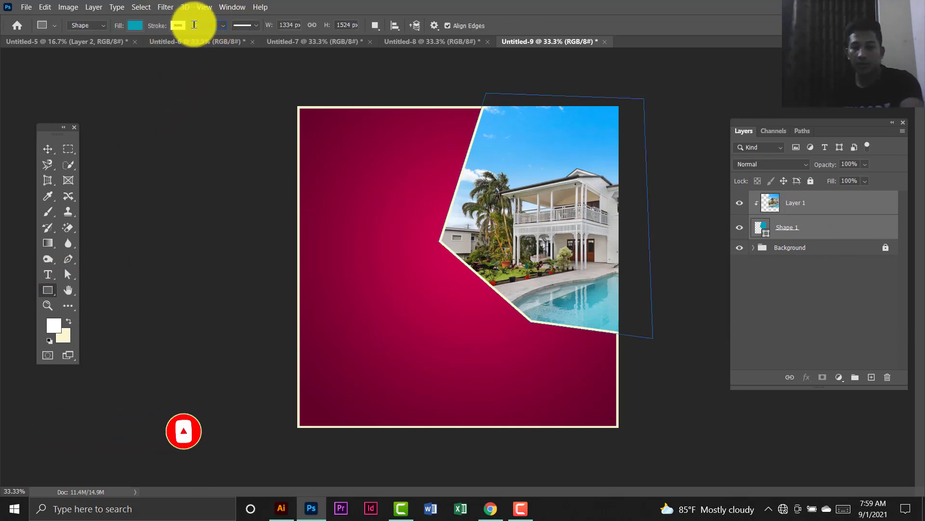
left_click(47, 148)
left_click(171, 212)
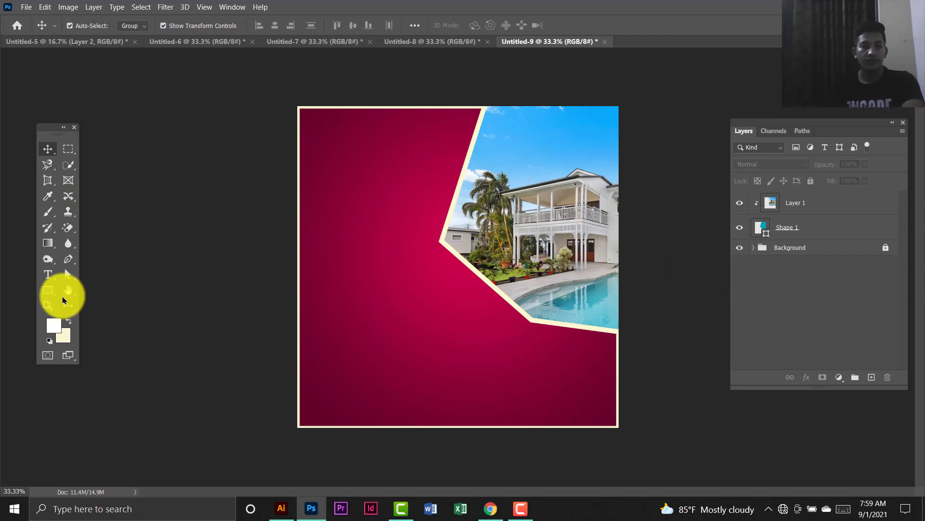
Try 30 pt white placeholder text in the upper-left area of the design and remove it.
left_click(46, 275)
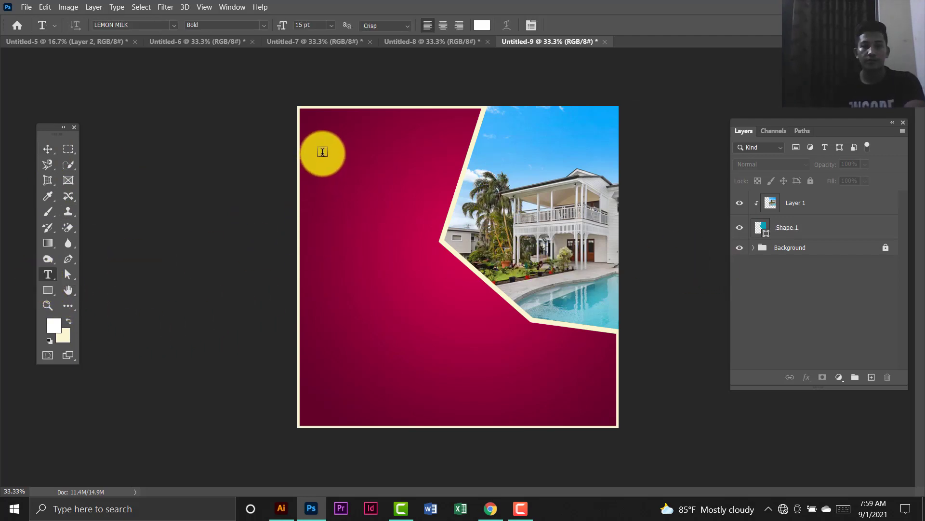
left_click(322, 152)
left_click(310, 25)
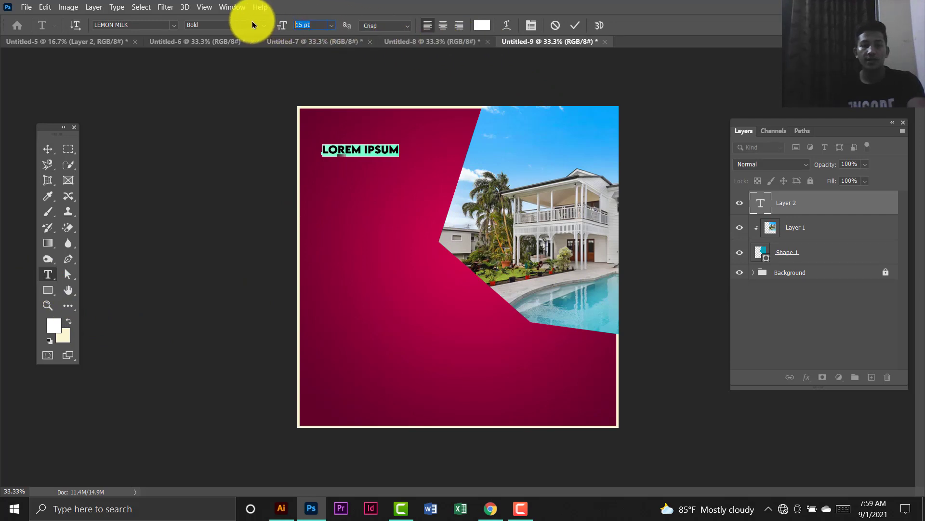
type("30")
key("Return")
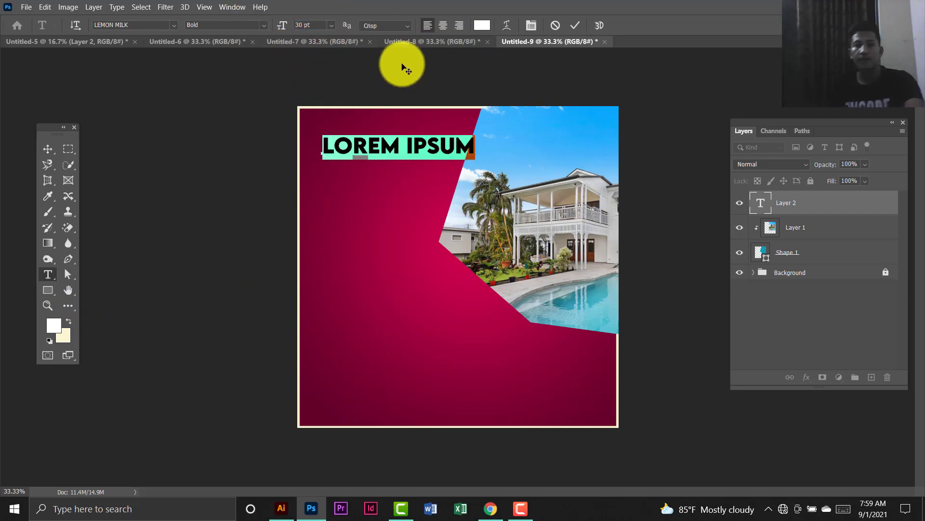
left_click(483, 25)
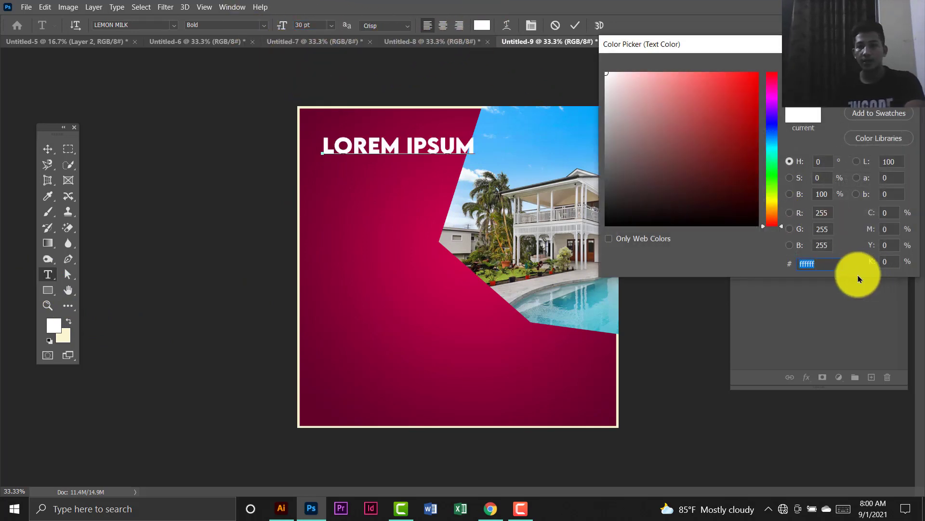
key("Return")
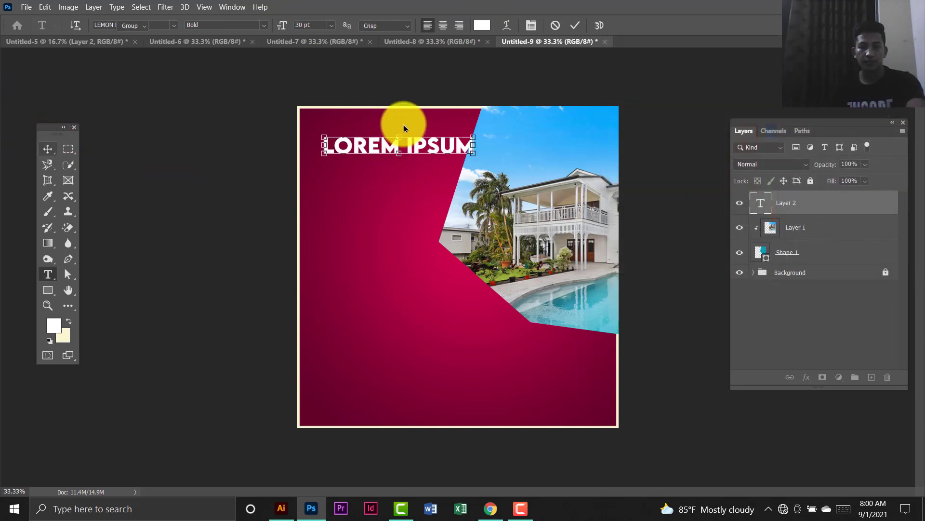
key("Delete")
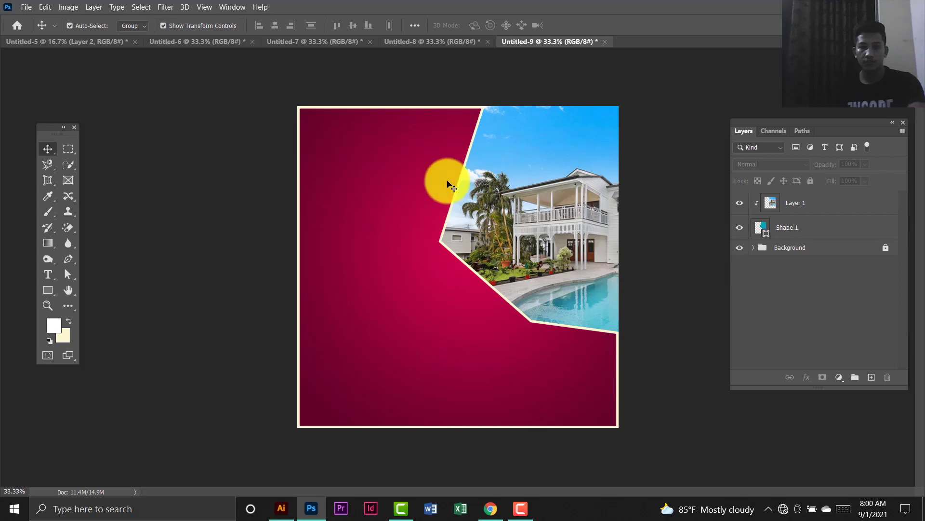
Release the house photo's clipping mask and clip the photo to Shape 1 again.
left_click(770, 227, "alt")
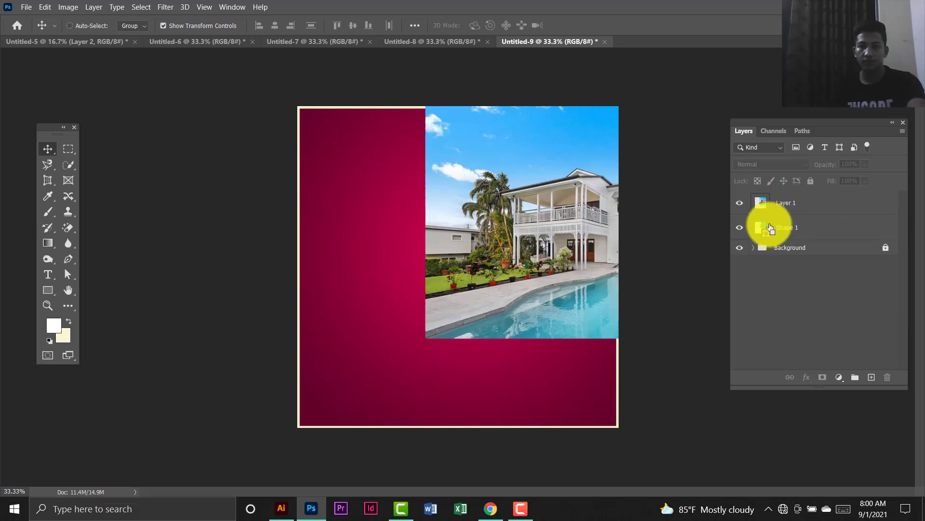
right_click(804, 204)
left_click(709, 221)
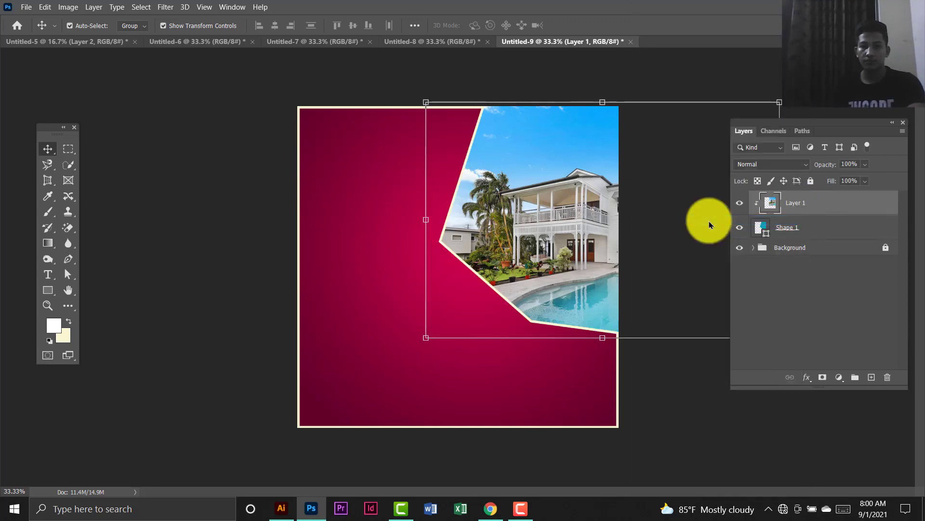
Try to widen the shape stroke to 78.37 px with only the photo layer selected.
left_click(48, 289)
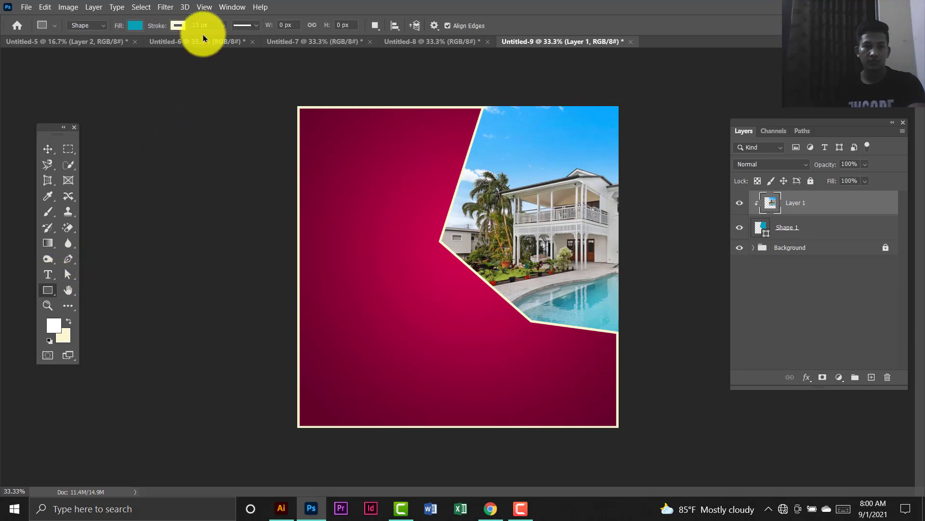
left_click(223, 26)
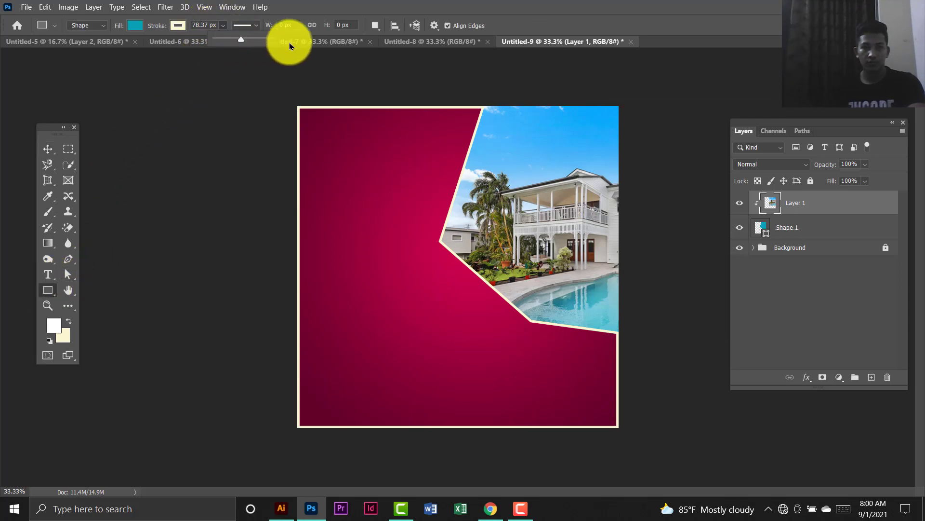
left_click(48, 148)
Thicken the cream stroke of Shape 1 and lock both the shape and photo layers.
left_click(863, 229, "ctrl")
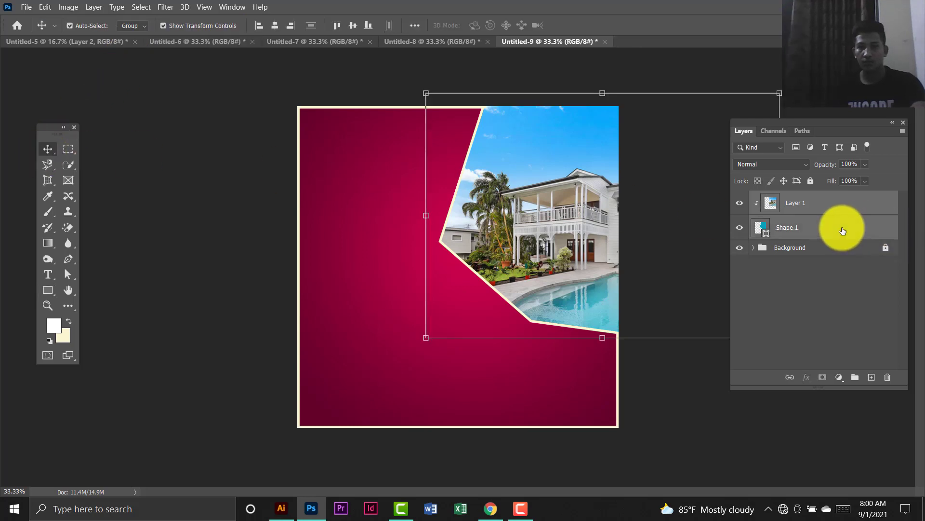
left_click(48, 289)
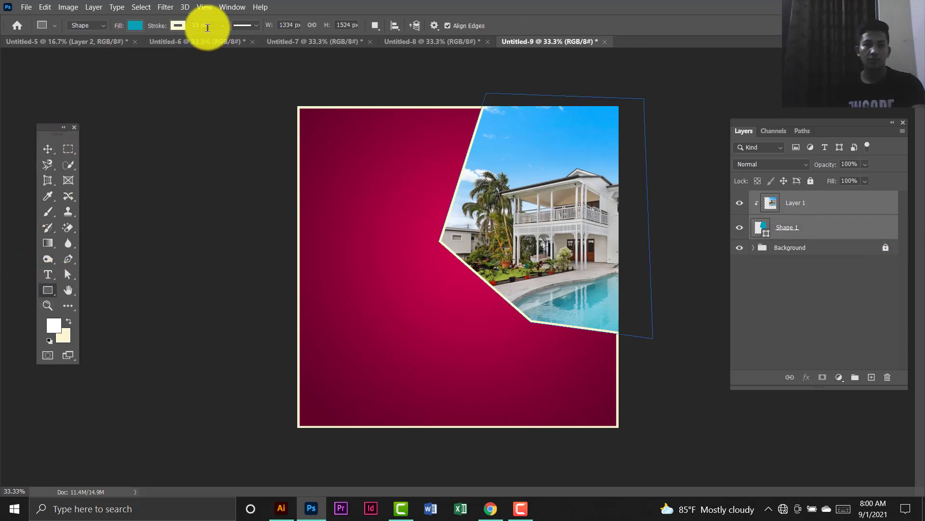
left_click(223, 26)
left_click_drag(218, 39, 234, 41)
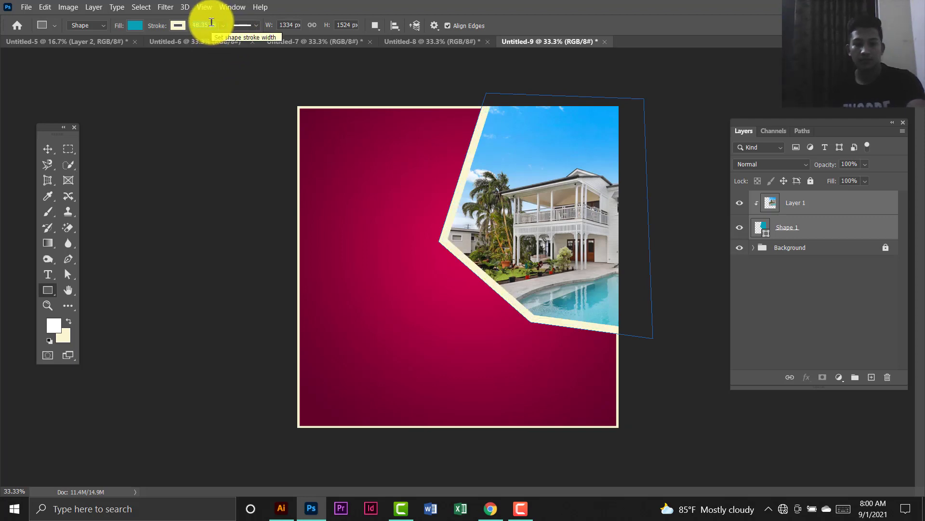
left_click(48, 149)
left_click(811, 181)
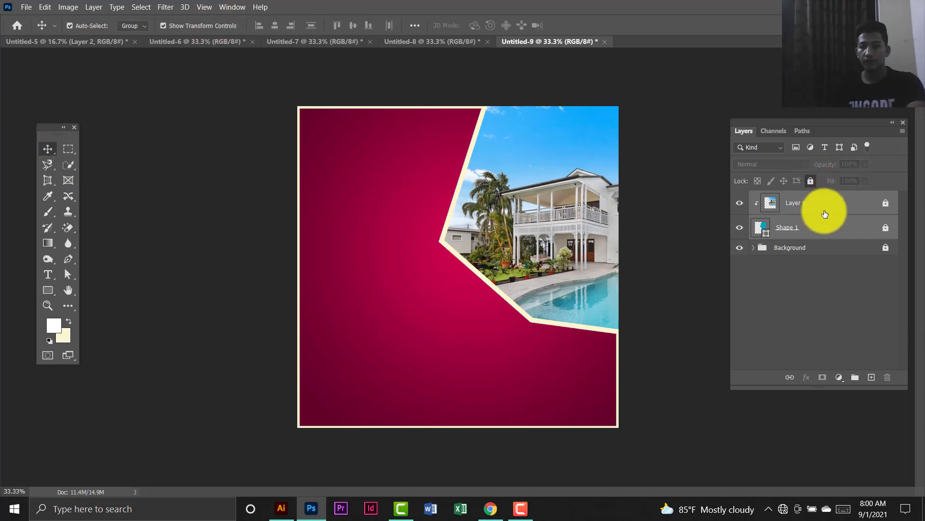
Add the white two-line headline "HOME FOR SALE" in 30 pt LEMON MILK Bold and place it beside the photo's angled edge.
left_click(48, 276)
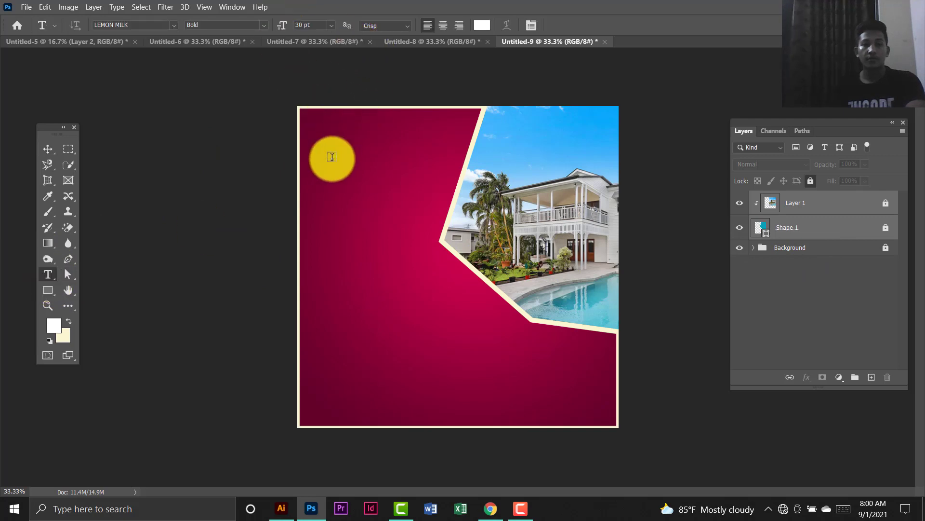
left_click(336, 158)
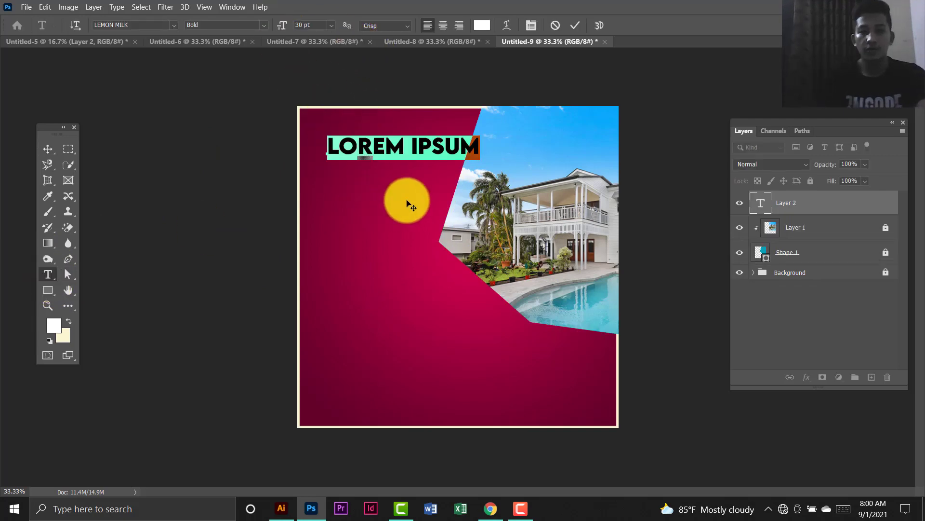
type("HOME FOR")
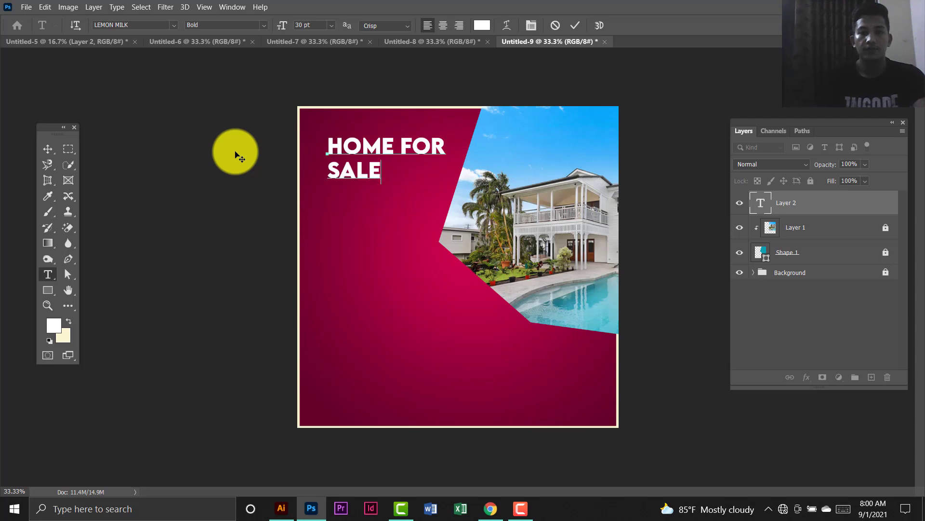
left_click(327, 167)
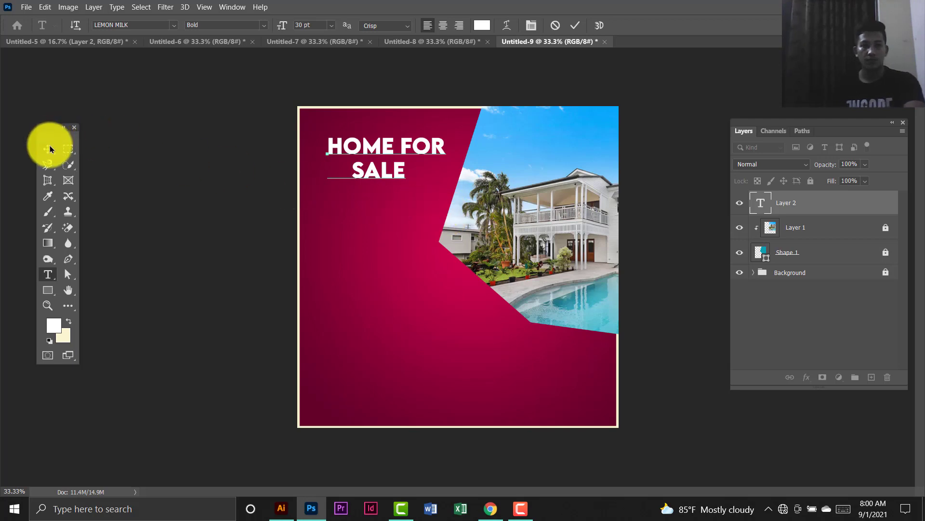
left_click(50, 149)
left_click_drag(427, 153, 407, 198)
left_click(372, 99)
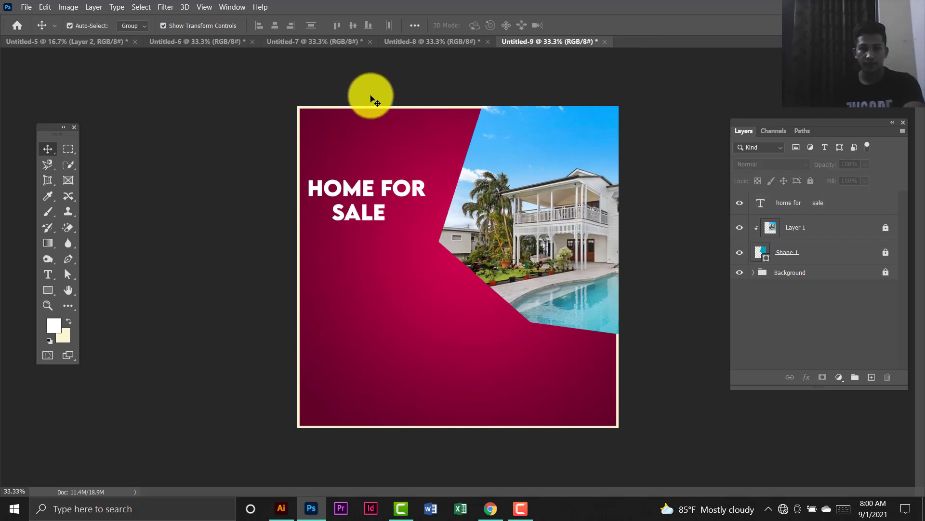
Unlock the house photo layer and Shape 1, and duplicate Shape 1.
left_click(804, 228)
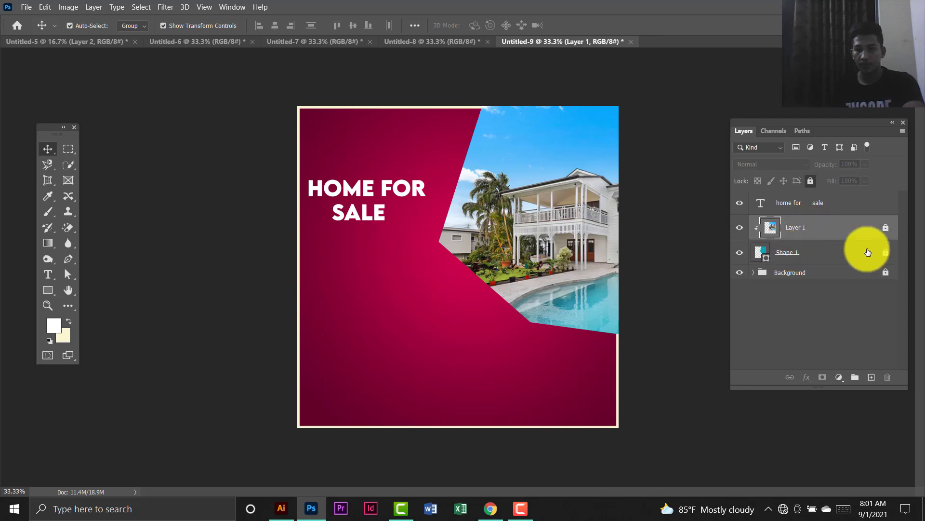
left_click(886, 228)
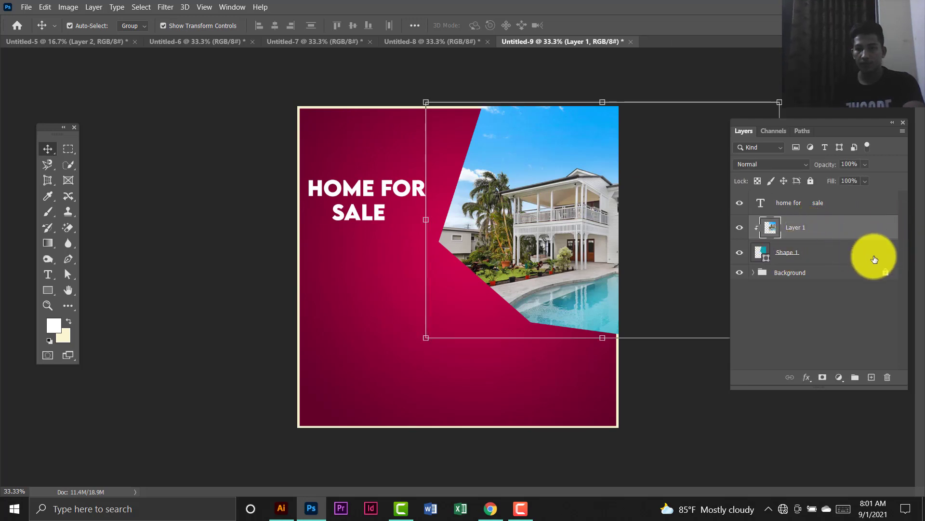
left_click(857, 256)
key("ctrl+j")
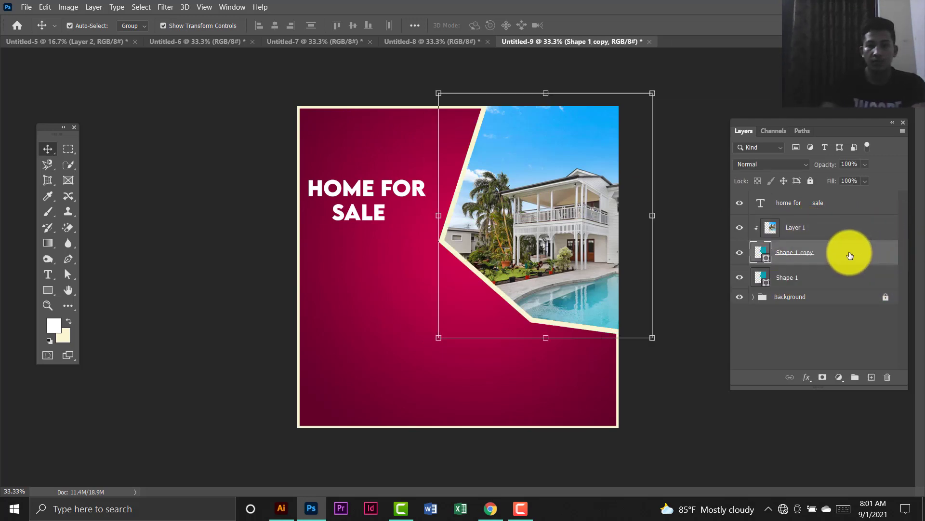
Group the house photo with both angular shape layers and lock the group.
left_click(814, 279)
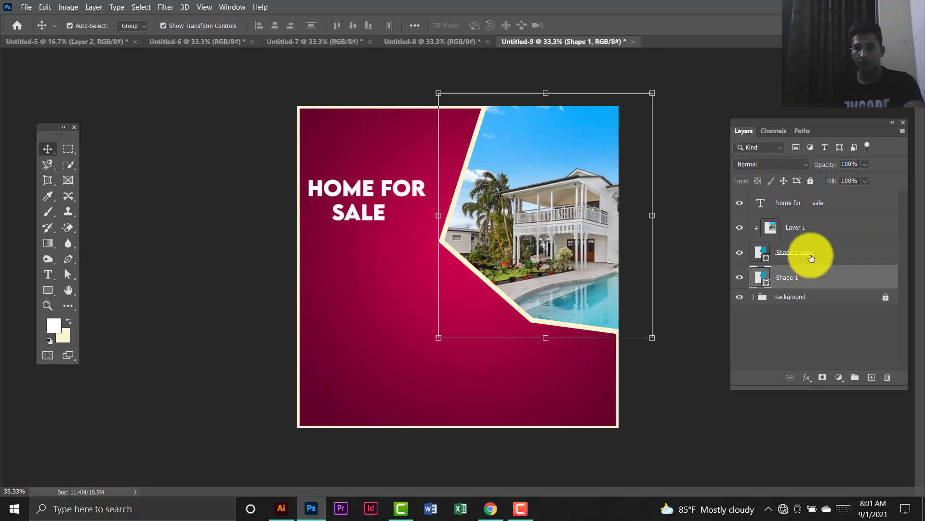
left_click(807, 228, "shift")
key("ctrl+g")
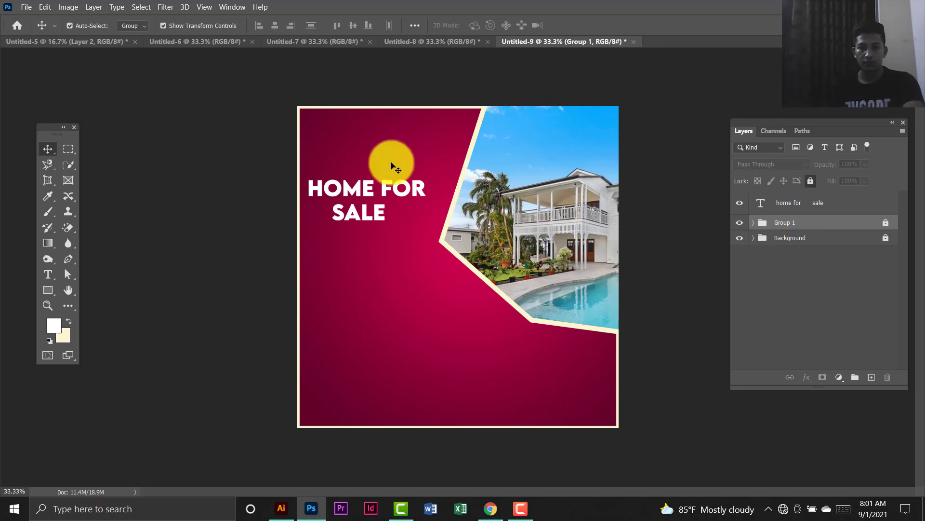
Enlarge the "HOME FOR SALE" headline slightly and shift it until it nearly reaches the photo's cream border.
left_click(369, 187)
left_click_drag(427, 223, 434, 224)
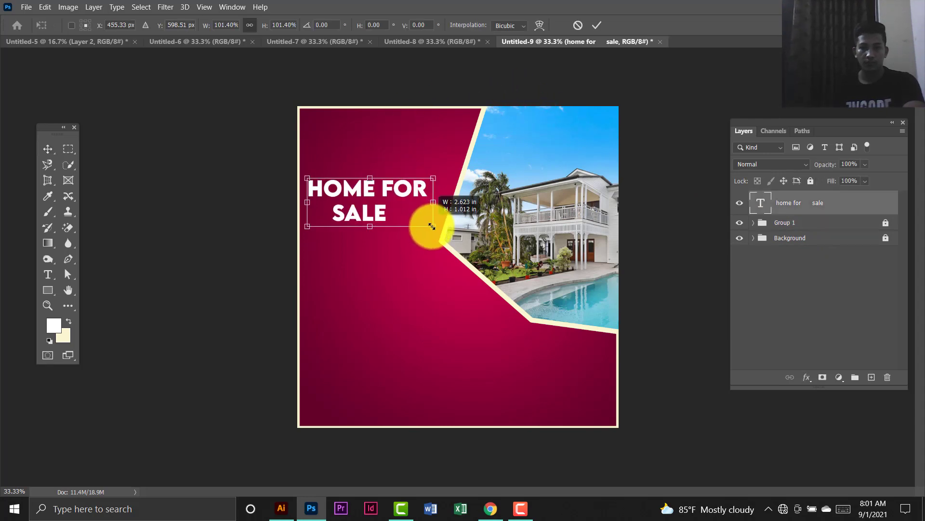
left_click_drag(407, 190, 410, 194)
key("Return")
left_click(357, 63)
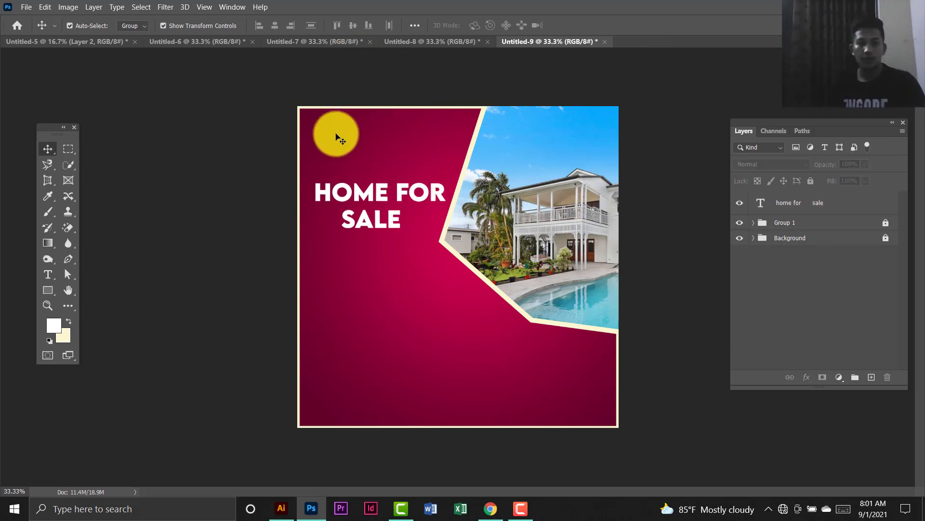
Draw a rectangle about 232 × 309 px overlapping the design's upper edge above the start of the headline.
left_click(43, 295)
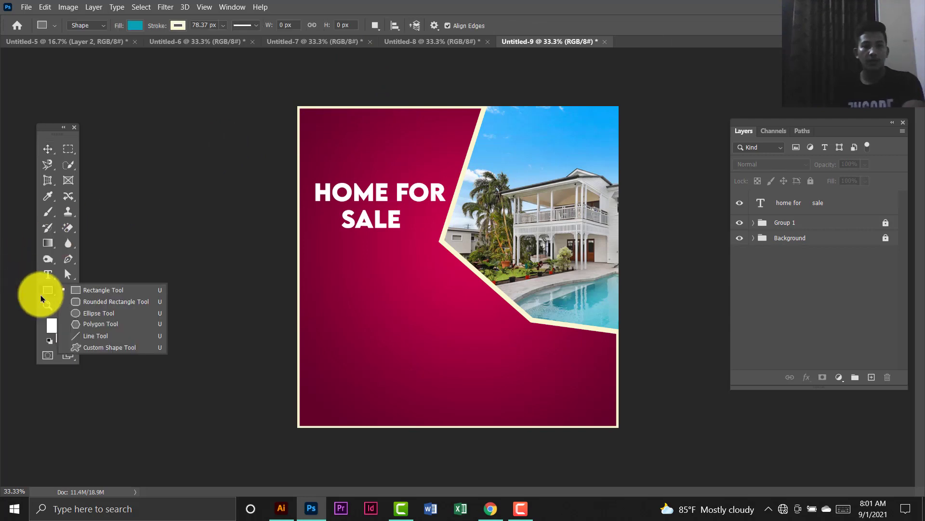
left_click(87, 293)
left_click_drag(308, 92, 345, 142)
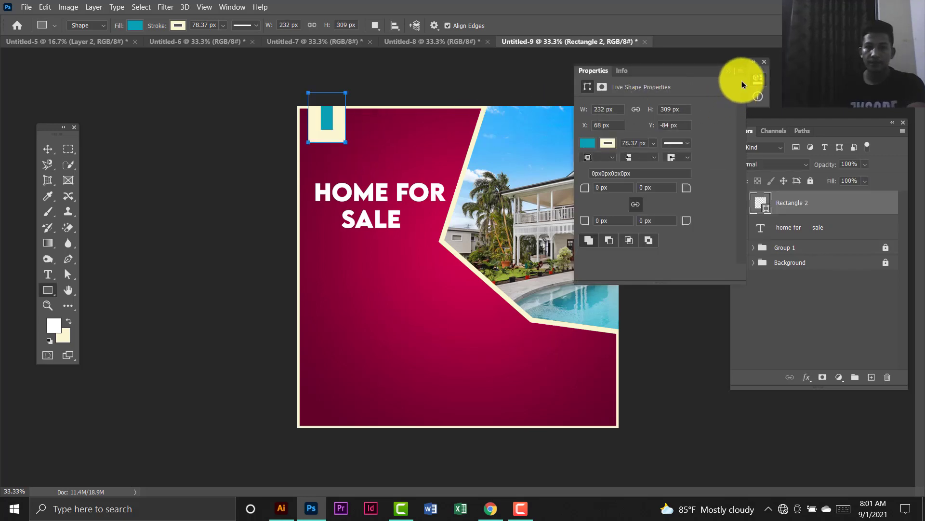
left_click(765, 64)
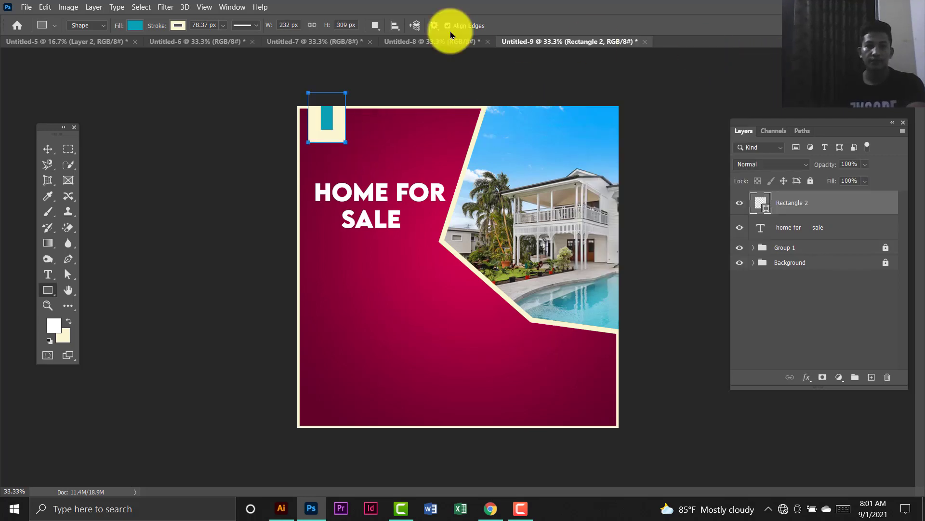
Set the new rectangle's stroke width to 10 px and its fill to the recently used bright crimson.
left_click(178, 26)
left_click(215, 26)
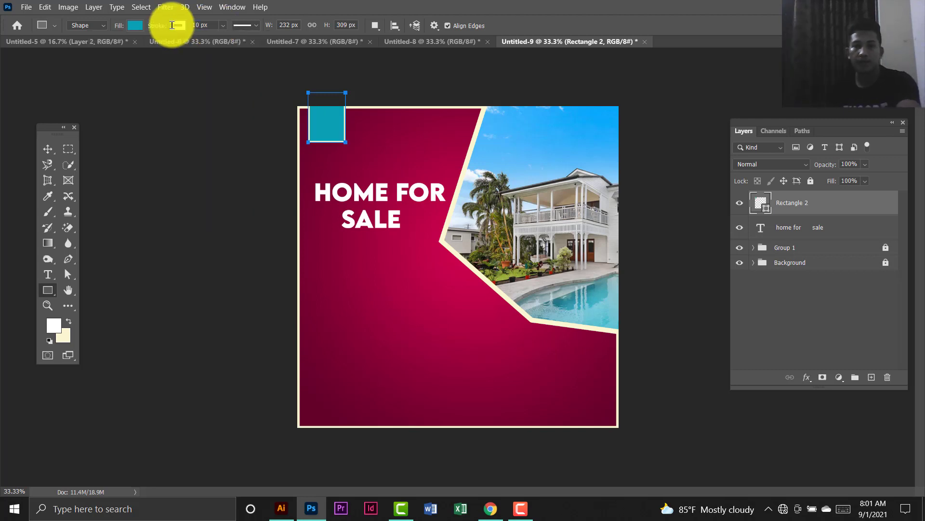
left_click(135, 25)
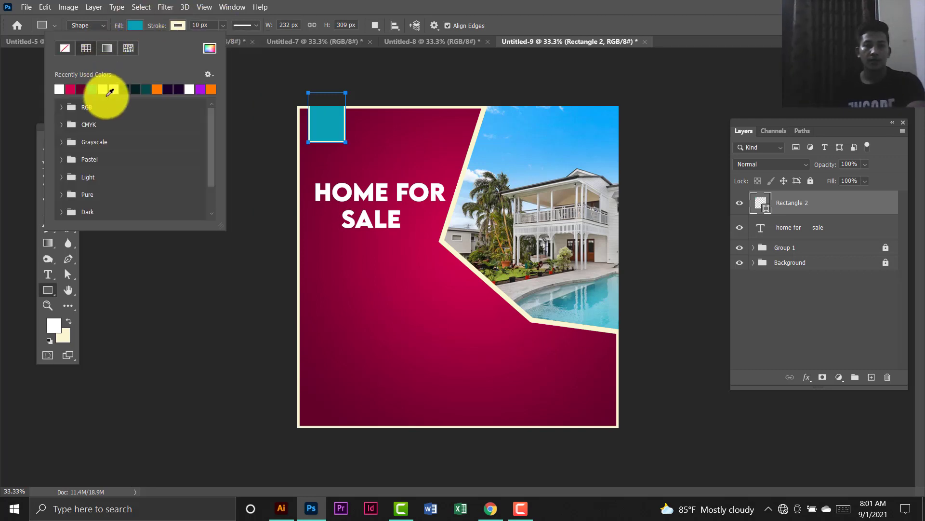
left_click(82, 89)
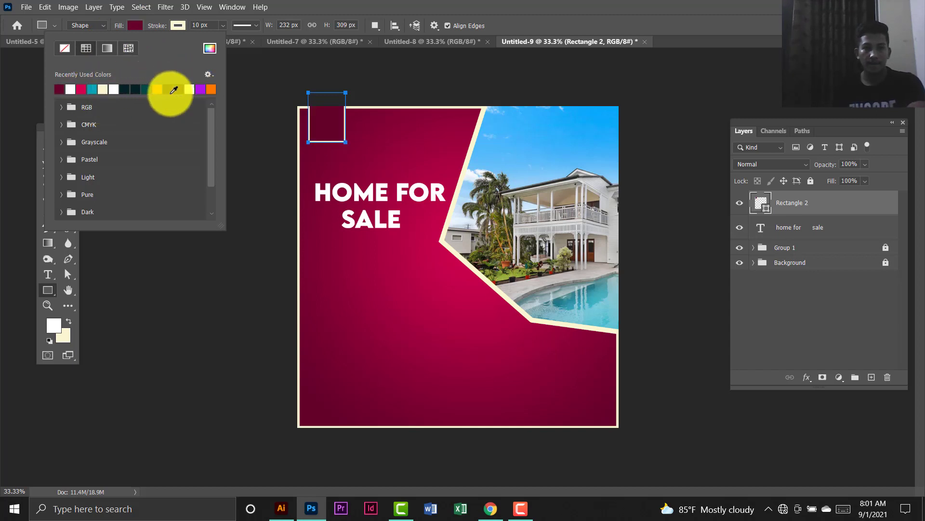
left_click(87, 90)
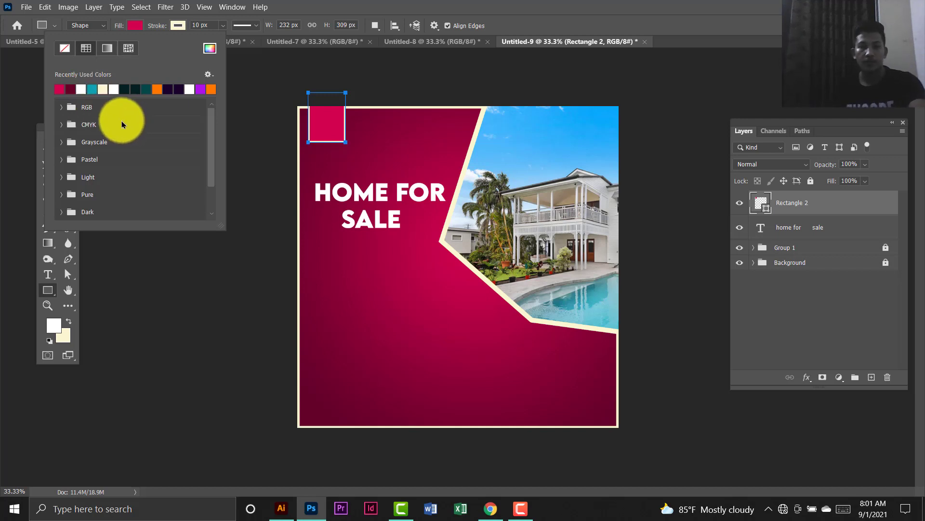
Scale the crimson rectangle to about 111% and align its left side with the start of the headline.
key("v")
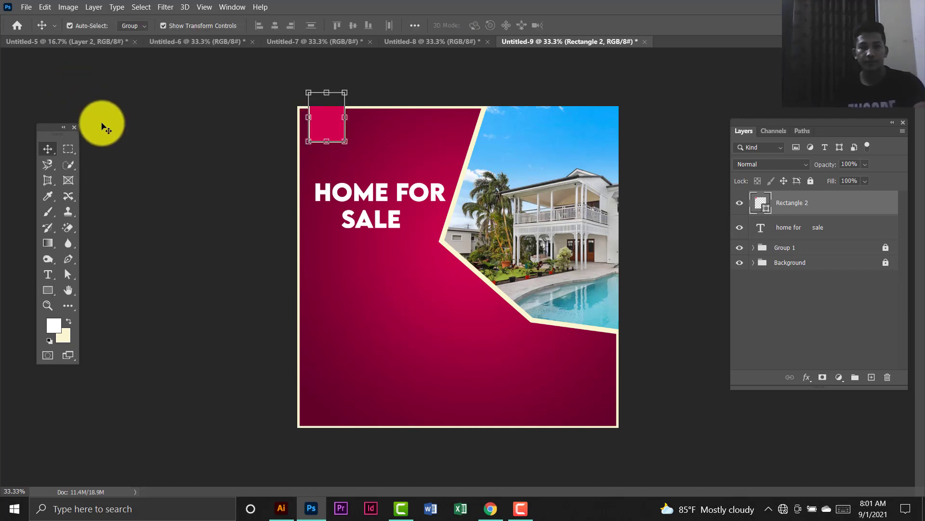
left_click(104, 126)
left_click(320, 140)
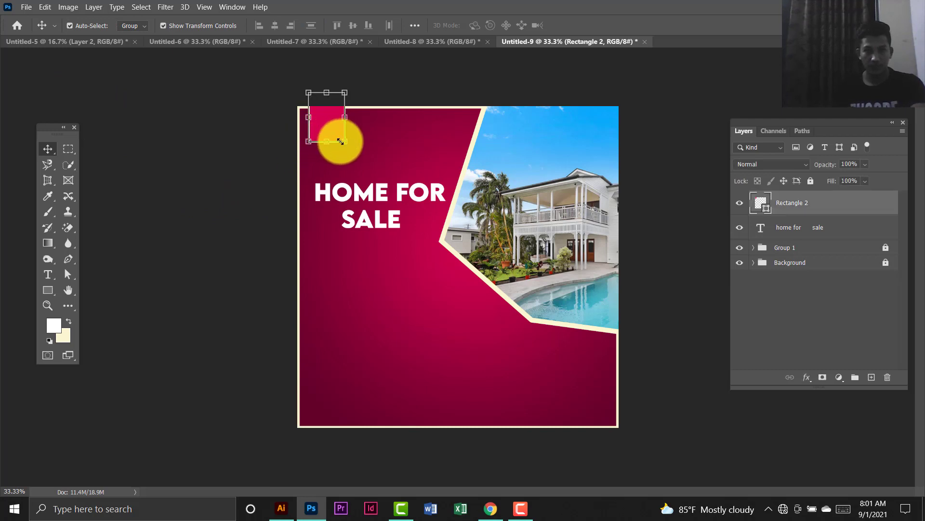
mouse_move(345, 145)
left_mouse_down()
mouse_move(350, 151)
mouse_move(345, 141)
left_mouse_up()
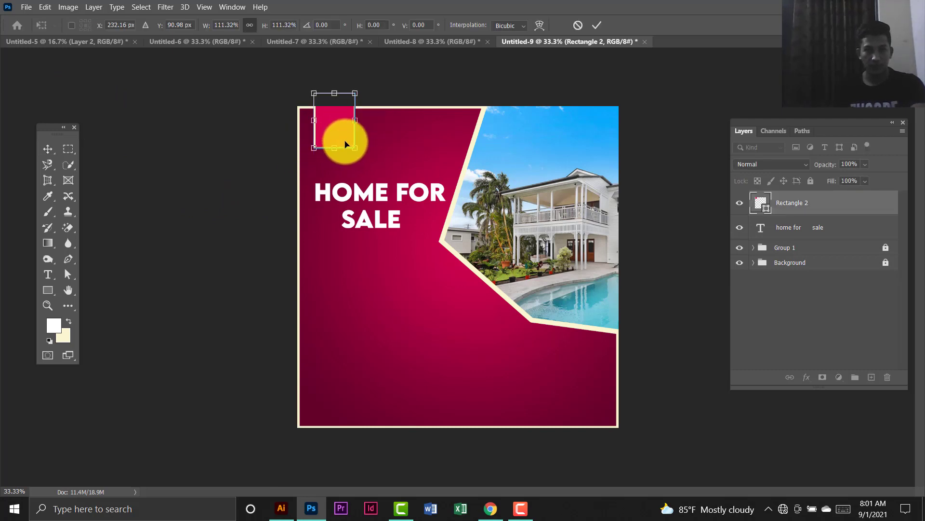
left_click(232, 140)
Add white text "LOGO" over the crimson rectangle.
left_click(48, 274)
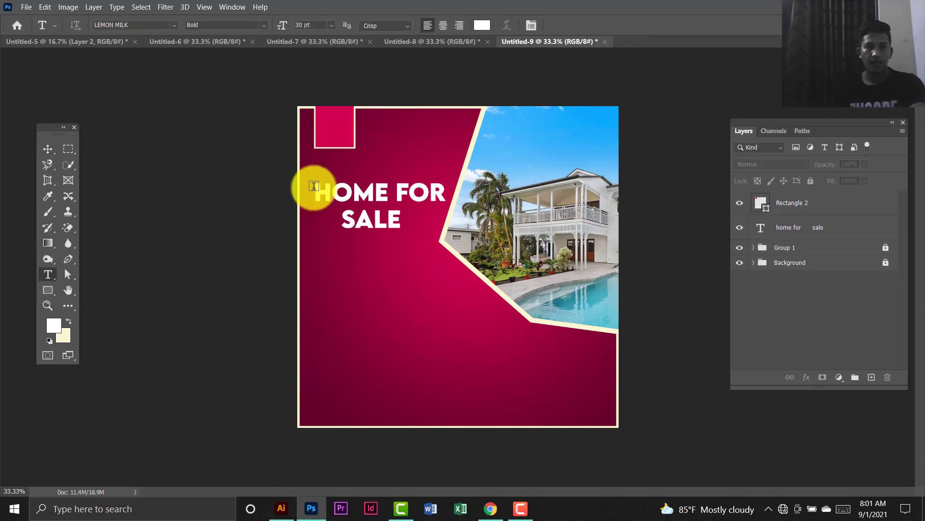
left_click(324, 130)
type("L")
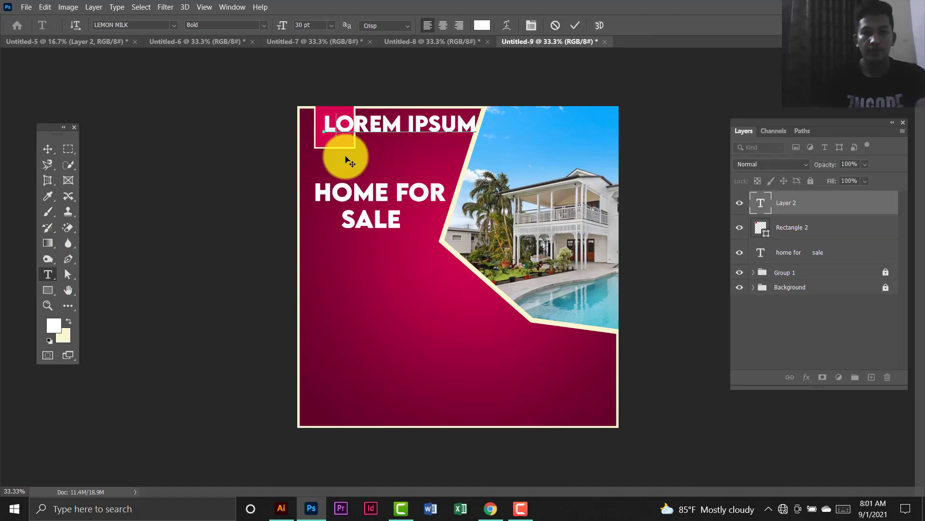
type("OGO")
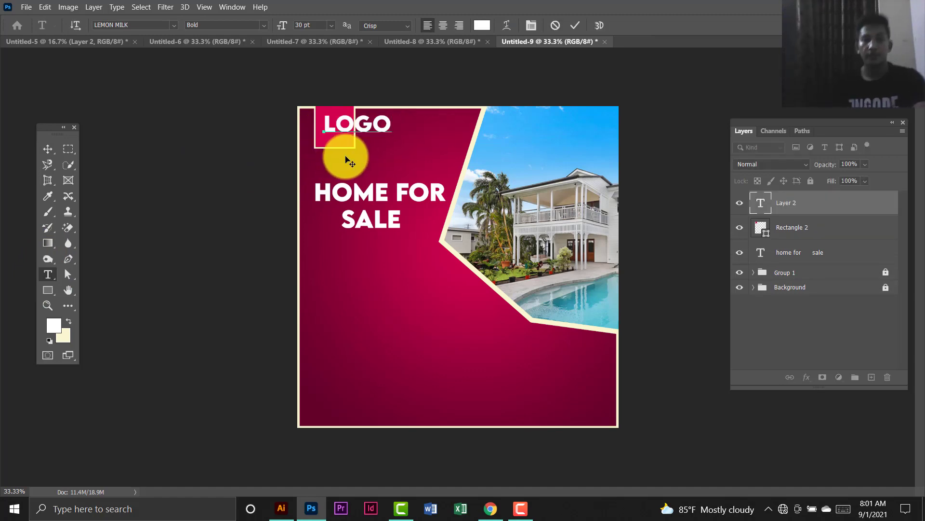
left_click(48, 149)
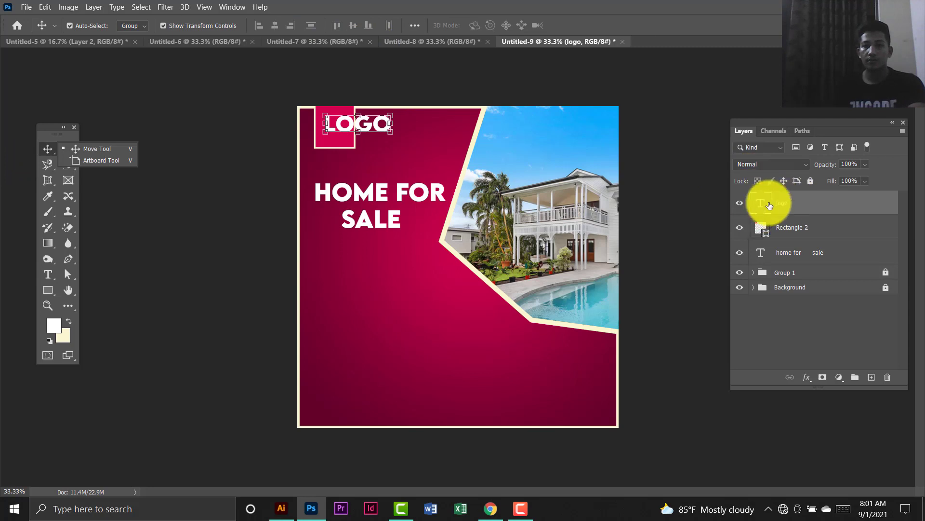
Set the "LOGO" text size to 12 pt and position it inside the crimson rectangle.
double_click(762, 201)
left_click(310, 26)
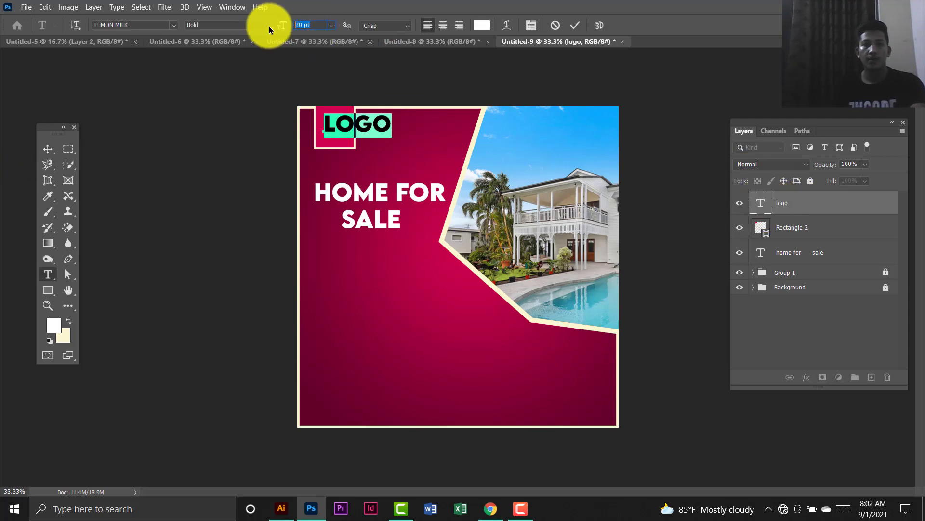
key("Return")
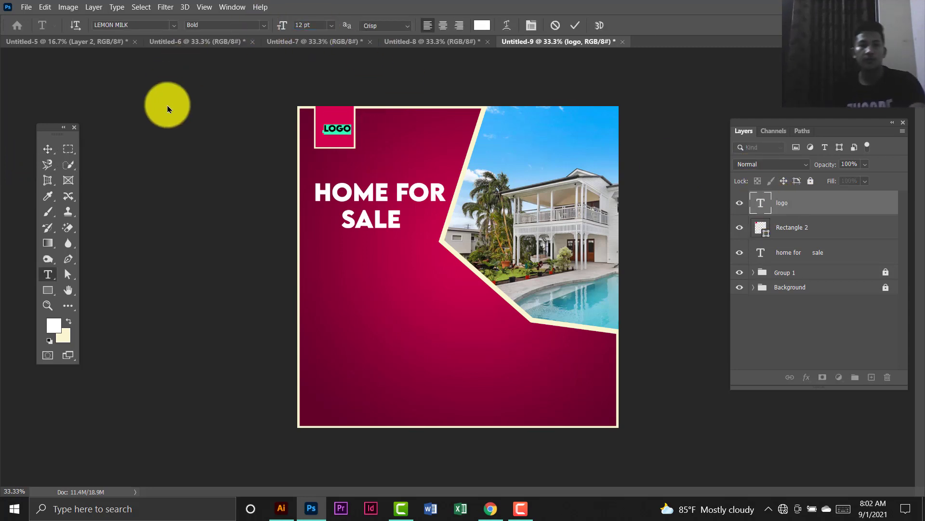
left_click(42, 150)
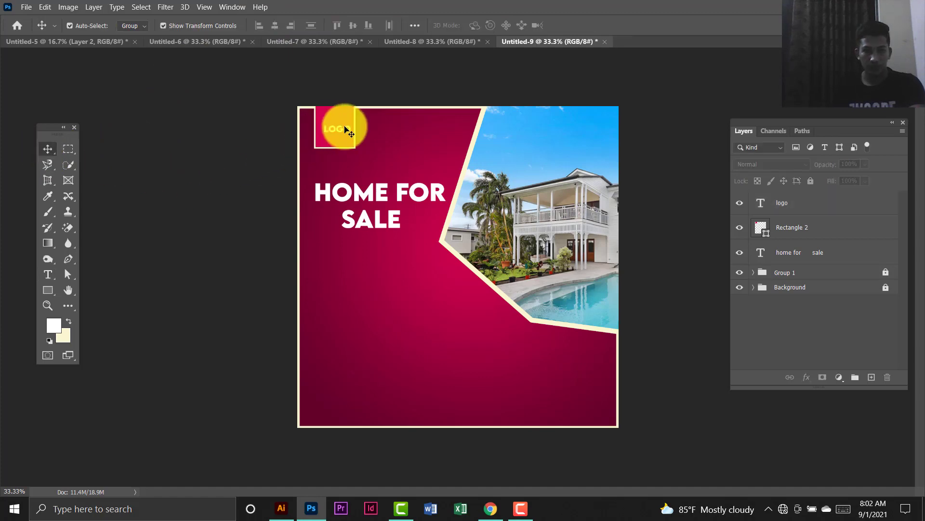
left_click_drag(342, 129, 335, 129)
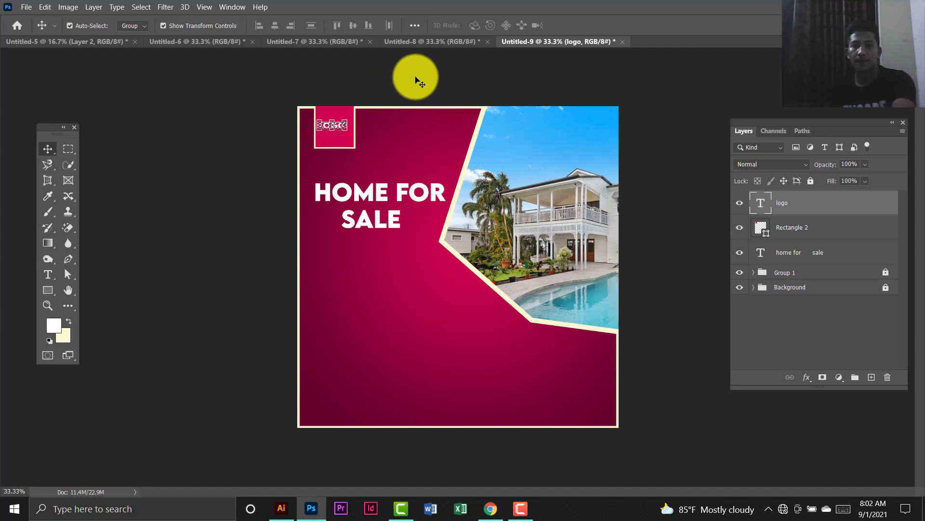
left_click(416, 81)
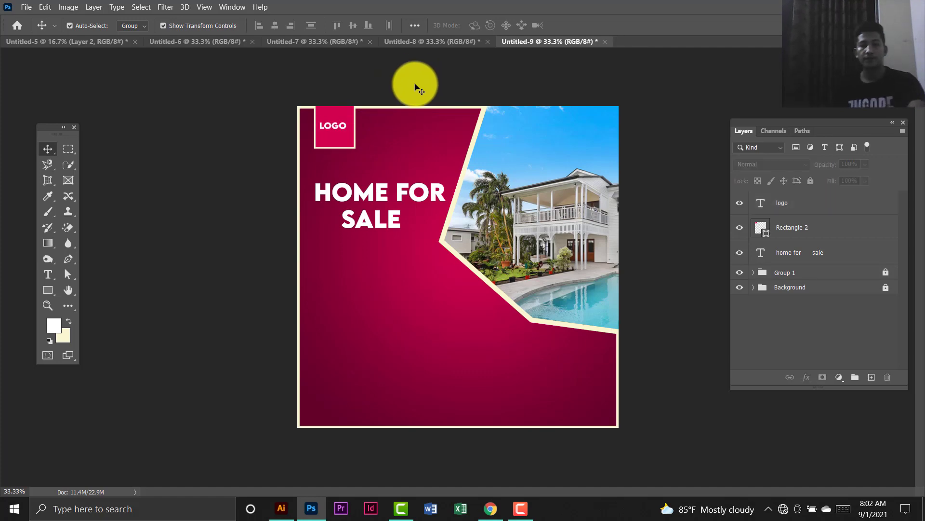
Add a white lorem ipsum paragraph text box below the headline, spanning roughly the headline's width.
right_click(43, 274)
left_click(113, 276)
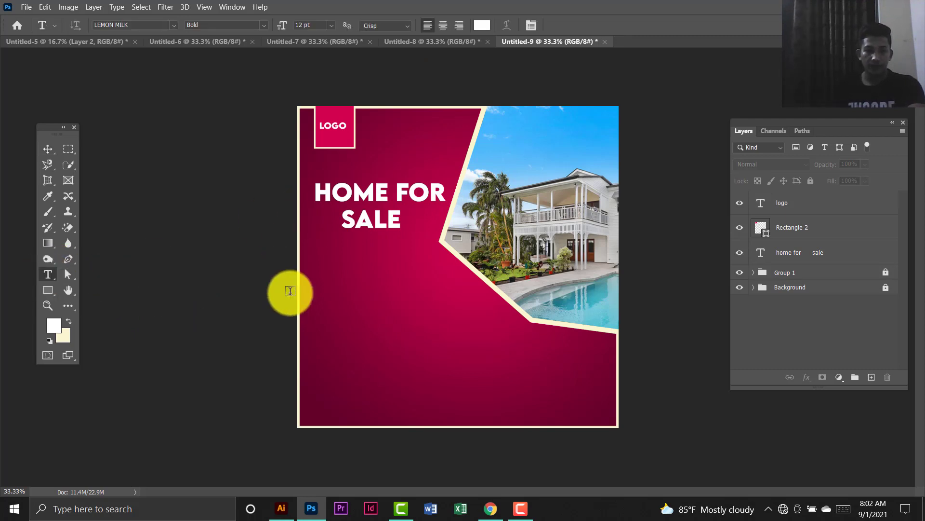
left_click_drag(321, 275, 440, 310)
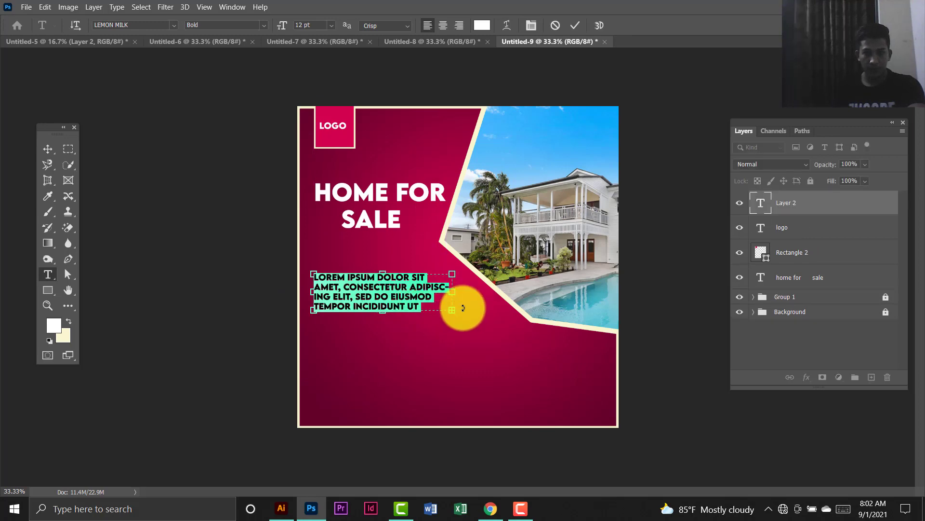
left_click(47, 149)
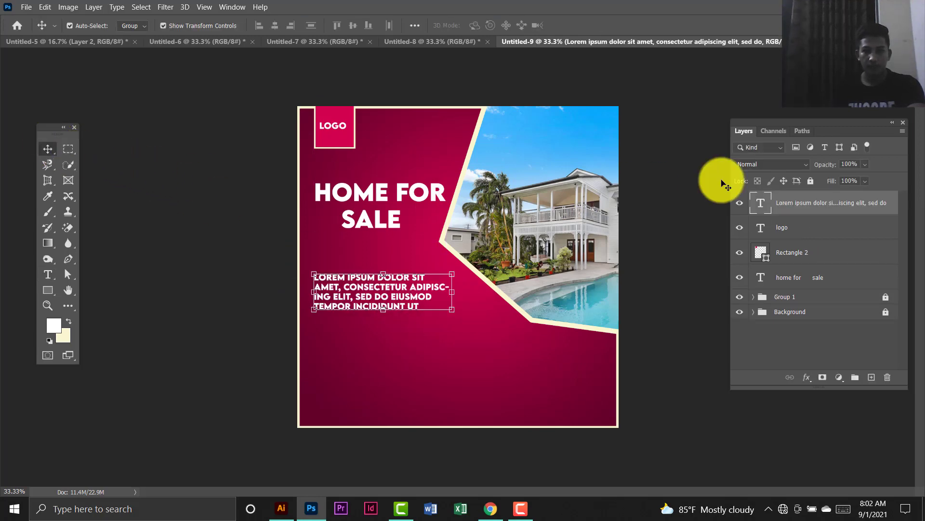
Set the lorem ipsum paragraph's text size to 8 pt.
double_click(759, 208)
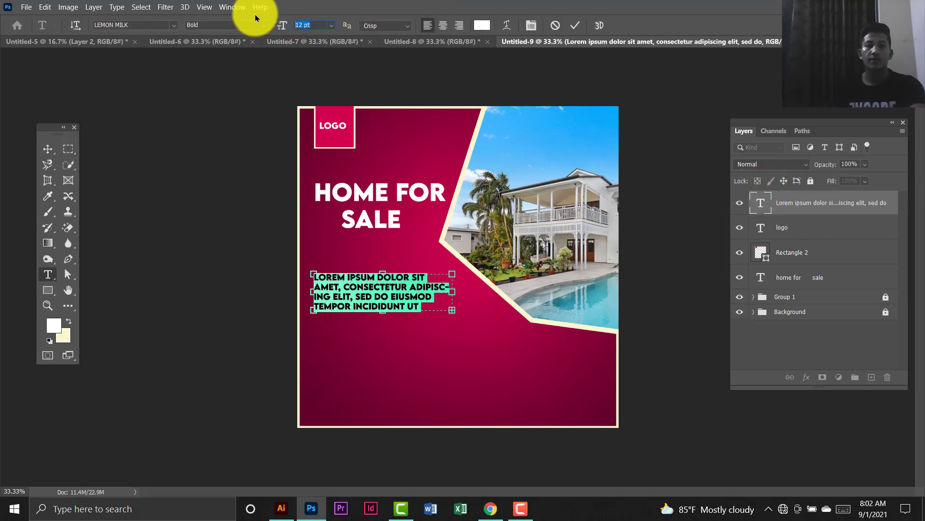
key("Return")
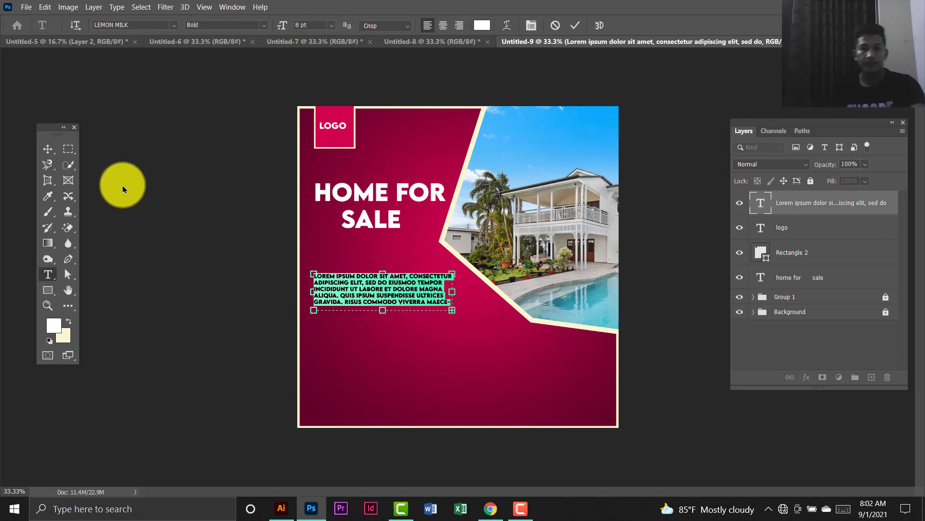
left_click(47, 148)
left_click(125, 226)
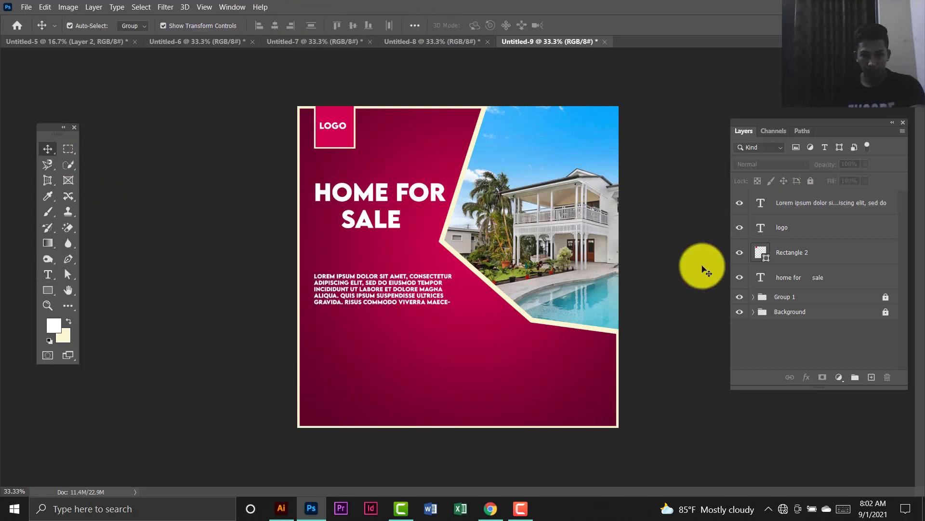
Move the paragraph slightly up and left, and resize its text box to about 2.72 by 0.62 in.
double_click(762, 205)
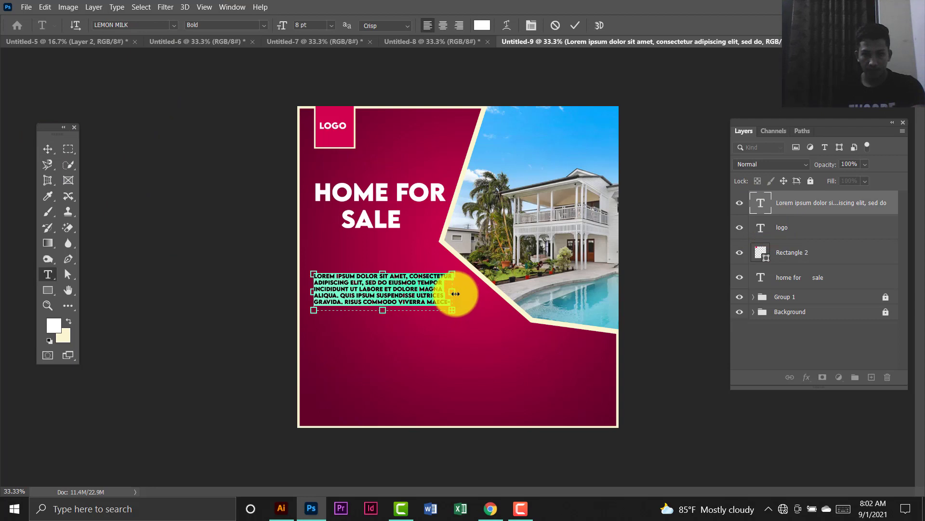
mouse_move(450, 293)
left_mouse_down()
mouse_move(479, 291)
mouse_move(455, 292)
left_mouse_up()
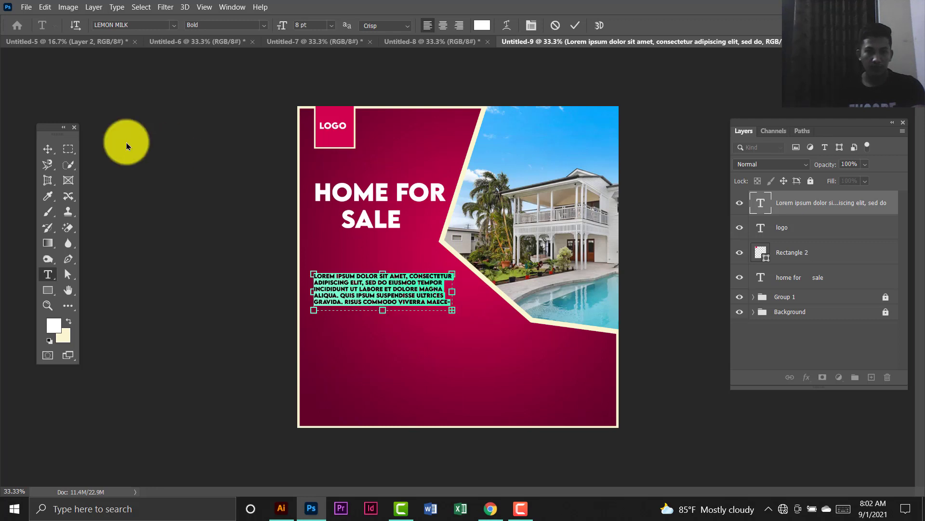
left_click(52, 153)
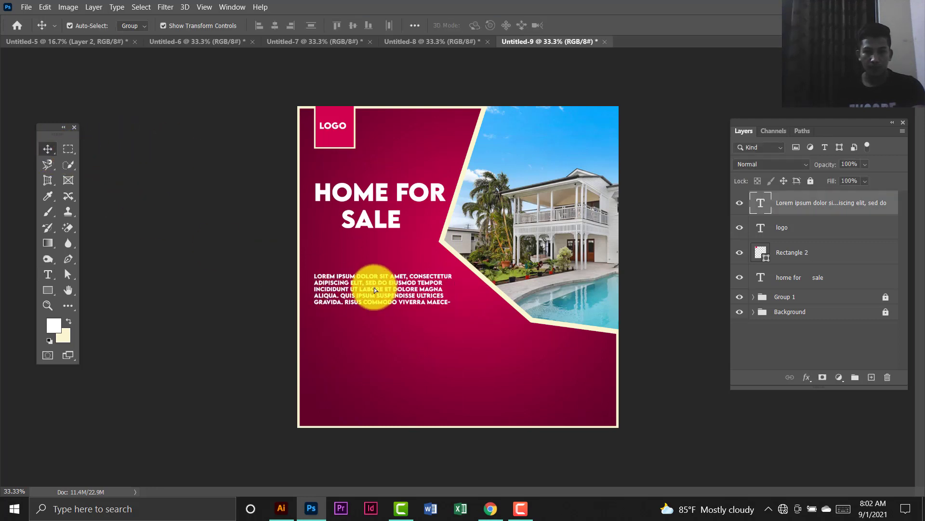
left_click_drag(378, 289, 371, 278)
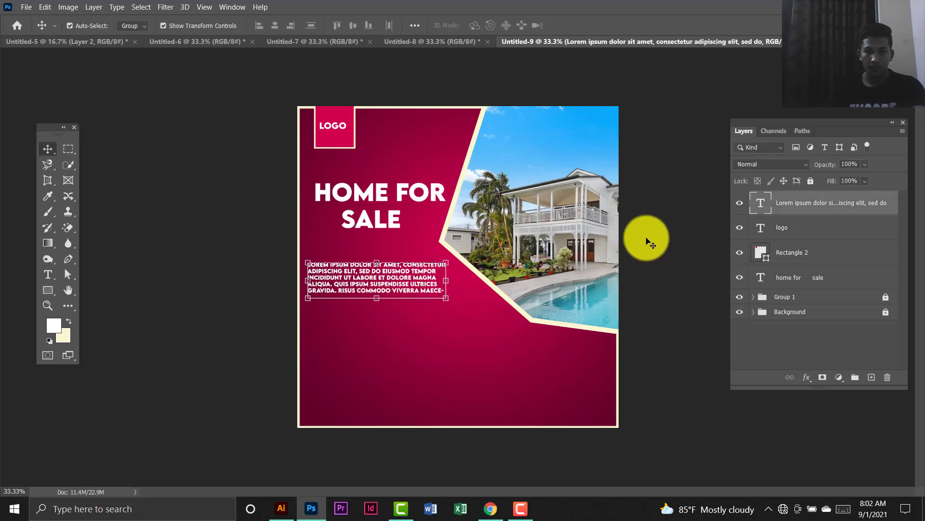
double_click(763, 207)
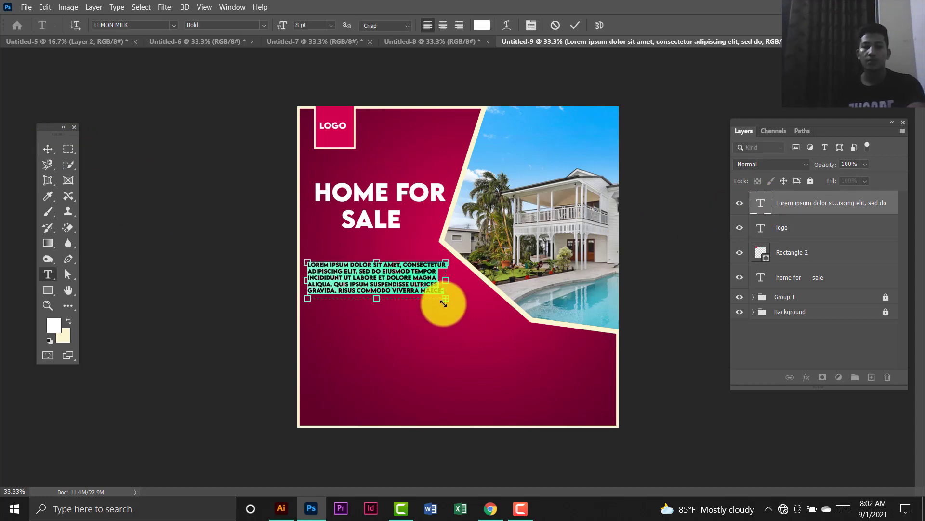
left_click_drag(441, 295, 439, 294)
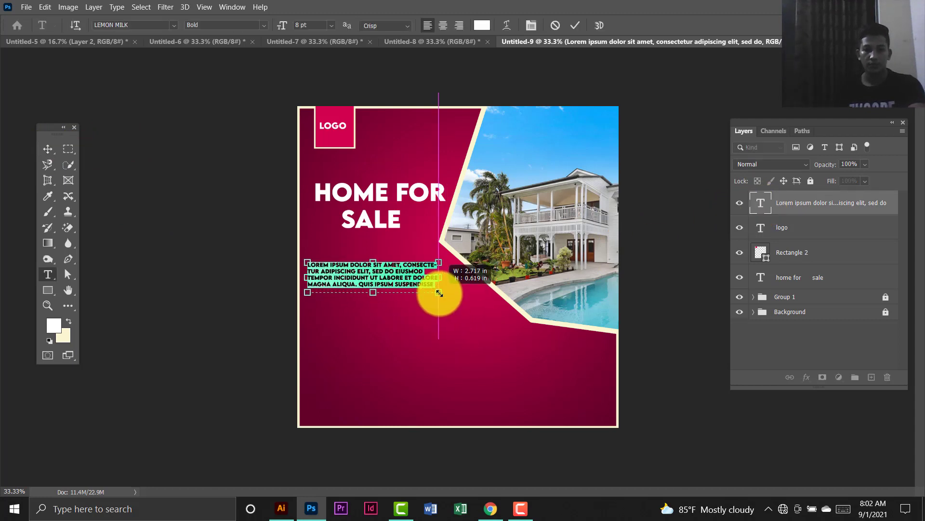
Move the "HOME FOR SALE" headline down closer to the paragraph, aligning their left edges.
left_click(48, 149)
left_click_drag(370, 196, 363, 206)
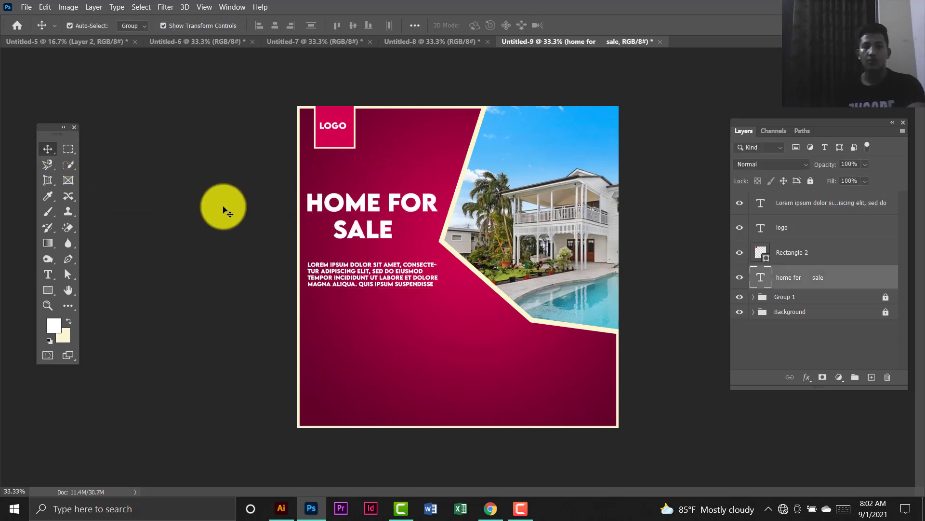
left_click(223, 207)
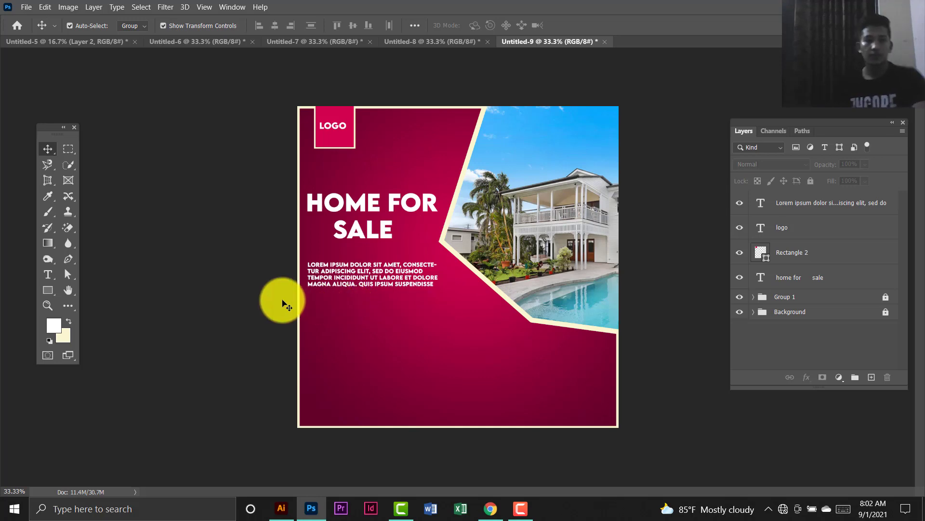
Copy the Social Media icon group from Untitled-5 into the lower-right corner of the Untitled-9 design.
left_click(81, 45)
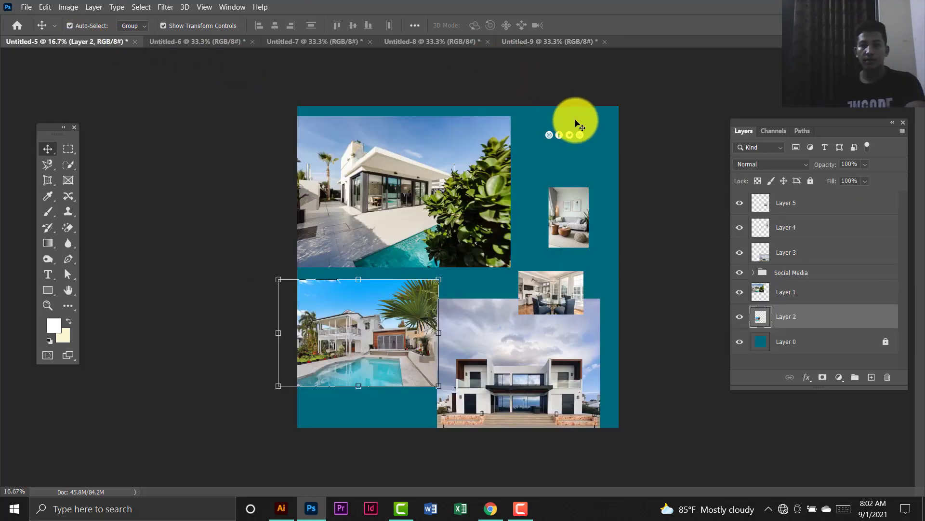
left_click(577, 135)
left_click_drag(573, 136, 597, 414)
left_click(231, 338)
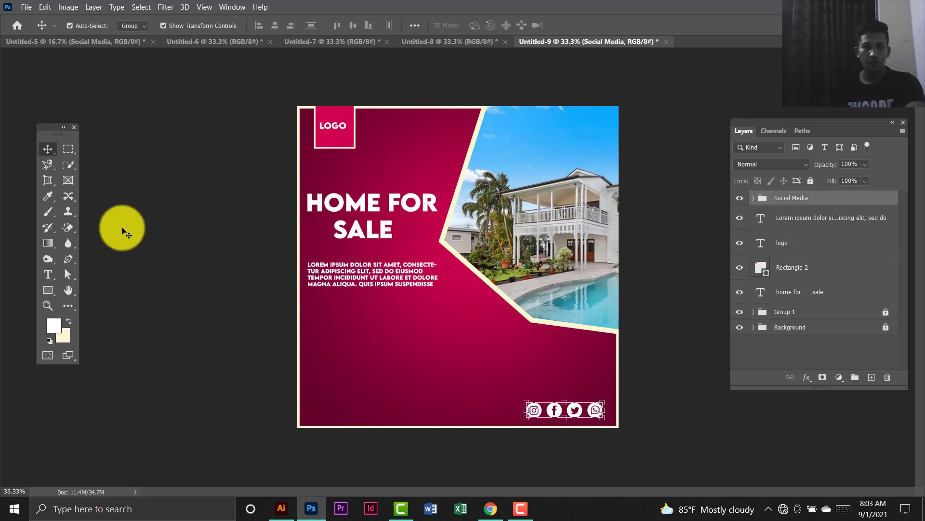
Add the white text "FOLLOW US" above the social media icons.
left_click(48, 274)
left_click(530, 383)
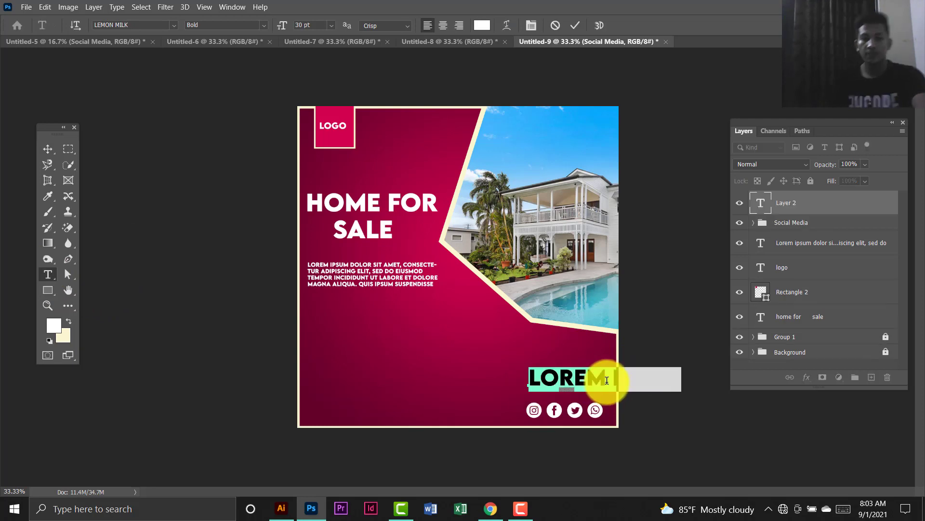
type("f")
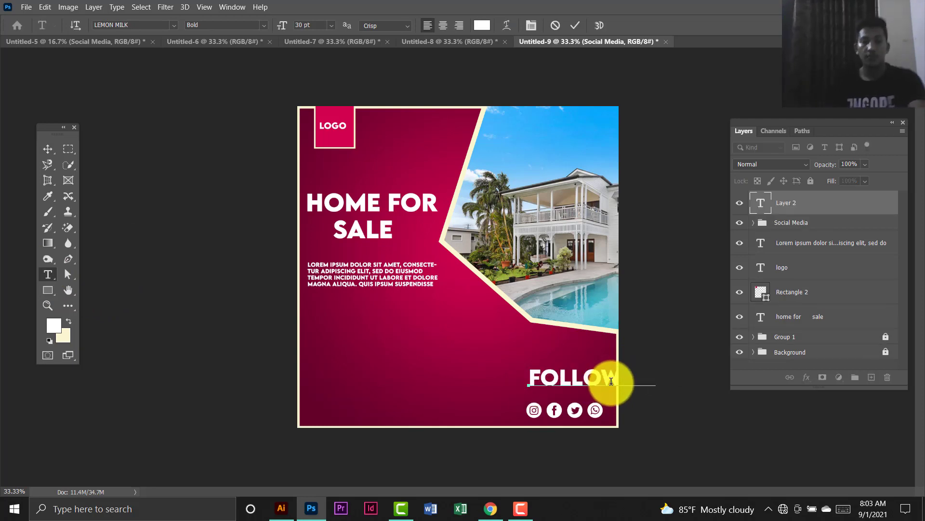
left_click(47, 149)
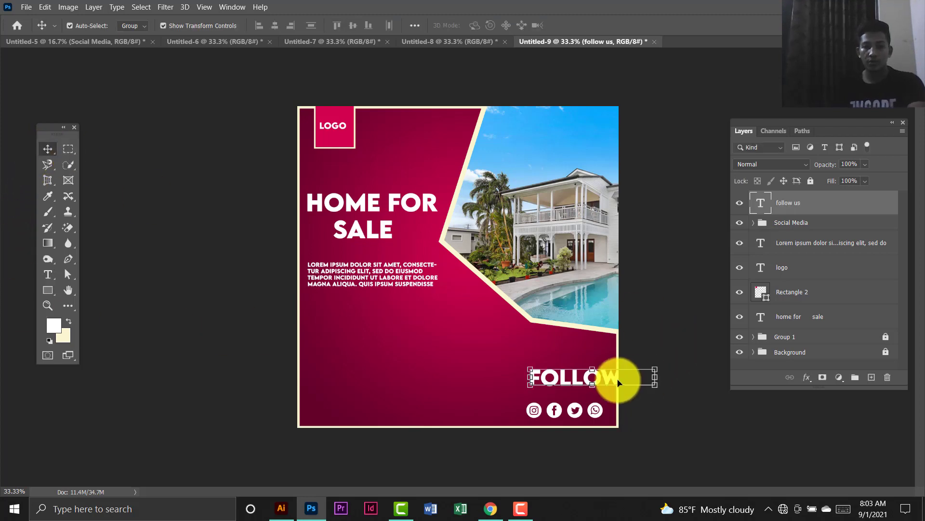
Scale the "FOLLOW US" text to about 55% and place it directly above the social media icons.
left_click_drag(652, 369, 589, 387)
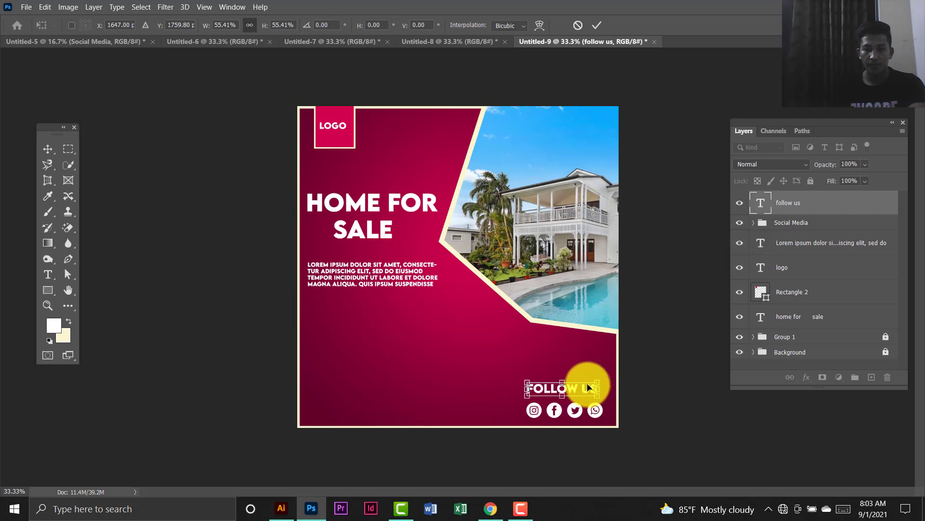
key("Return")
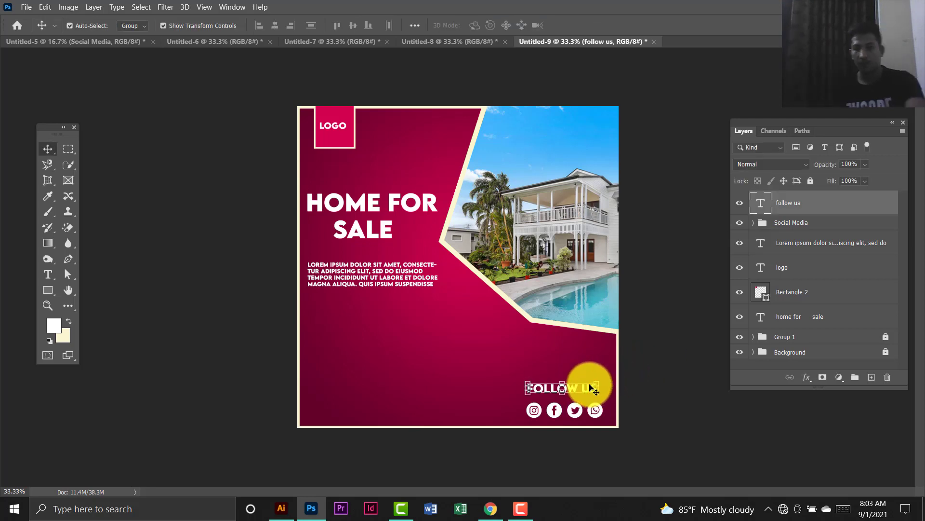
left_click(700, 319)
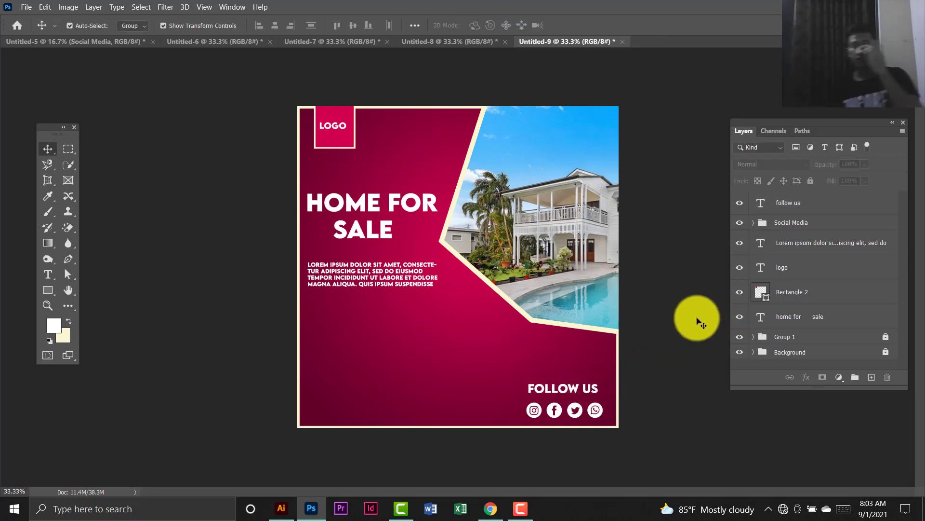
Draw a rectangle of about 460 by 103 px below the lorem ipsum paragraph.
left_click(47, 291)
left_click(75, 291)
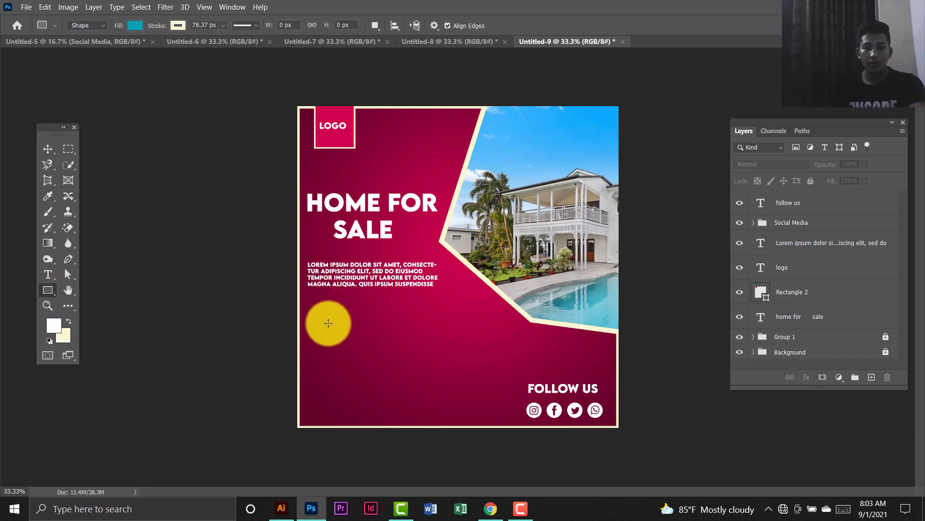
left_click_drag(328, 325, 402, 340)
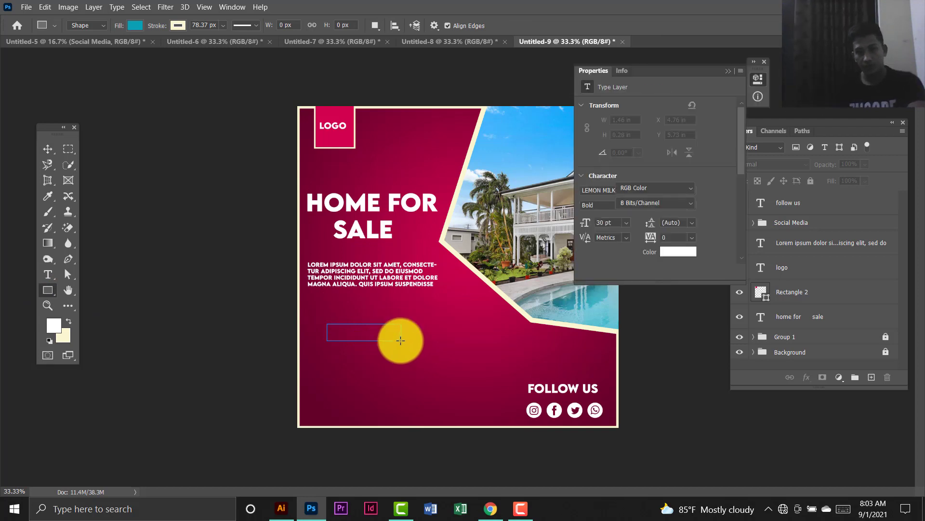
left_click(766, 62)
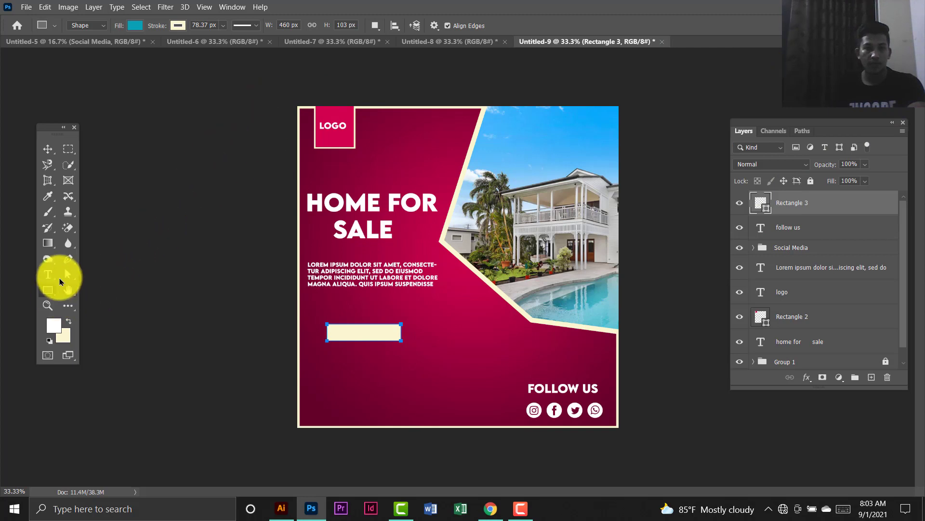
Remove the new rectangle's stroke and fill it with the recently used bright crimson.
left_click(177, 25)
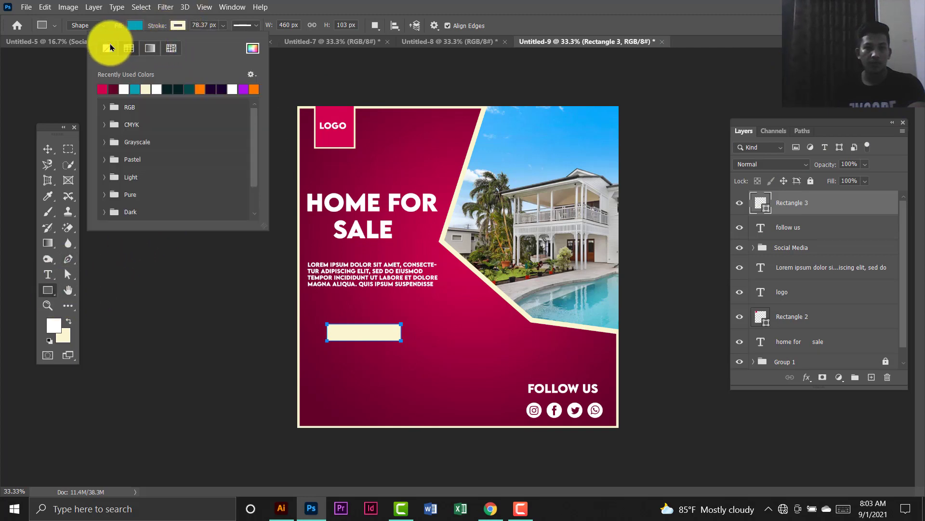
left_click(110, 47)
left_click(133, 25)
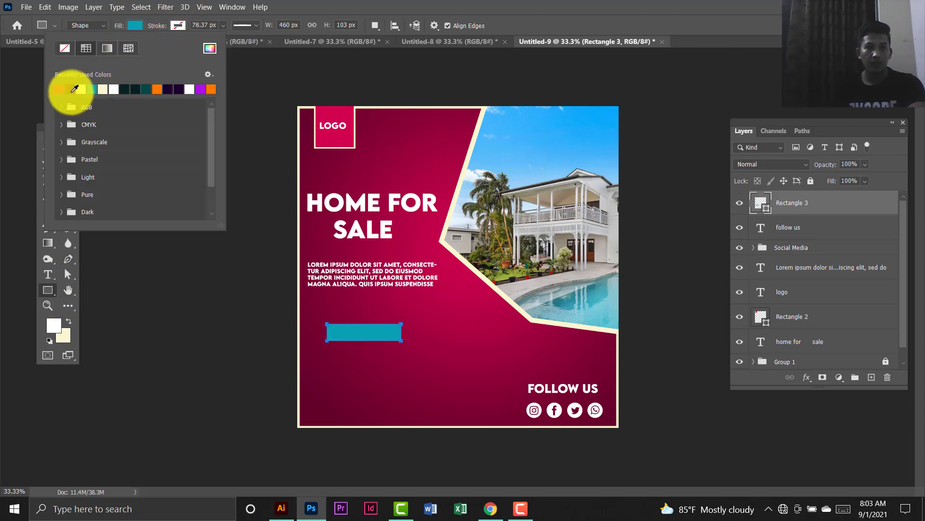
left_click(63, 88)
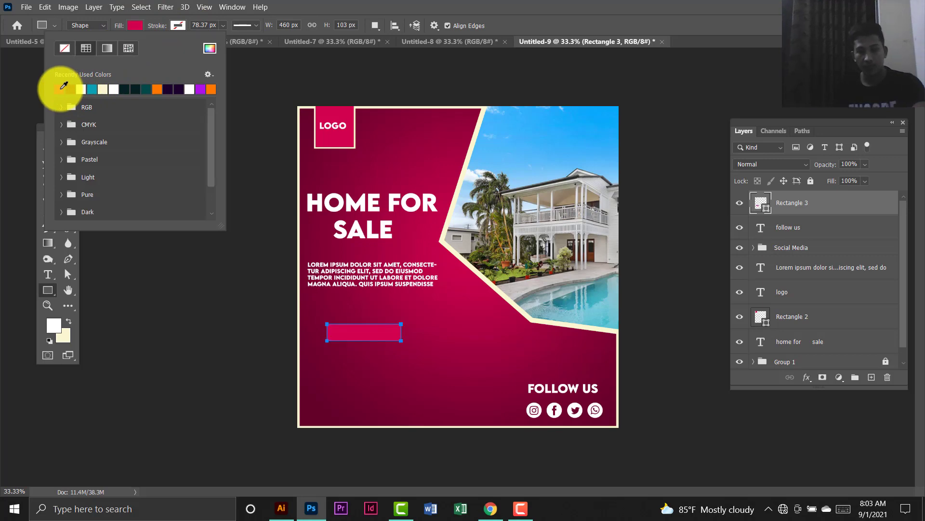
Give the crimson rectangle below the paragraph a white stroke 10 px wide.
left_click(175, 26)
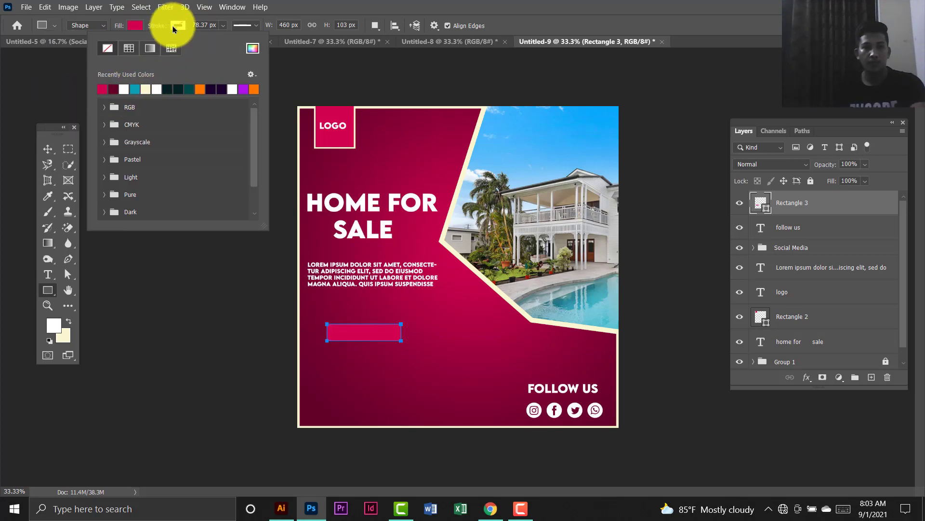
left_click(129, 87)
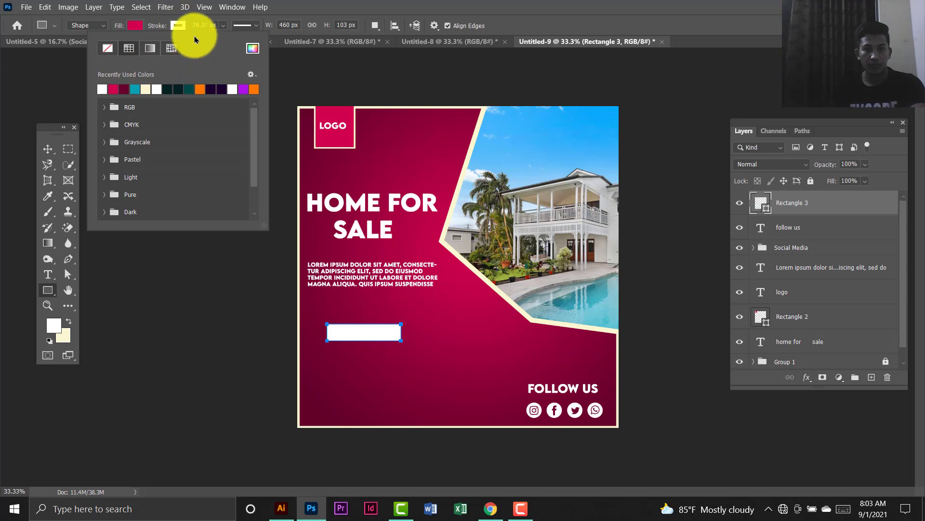
left_click(209, 25)
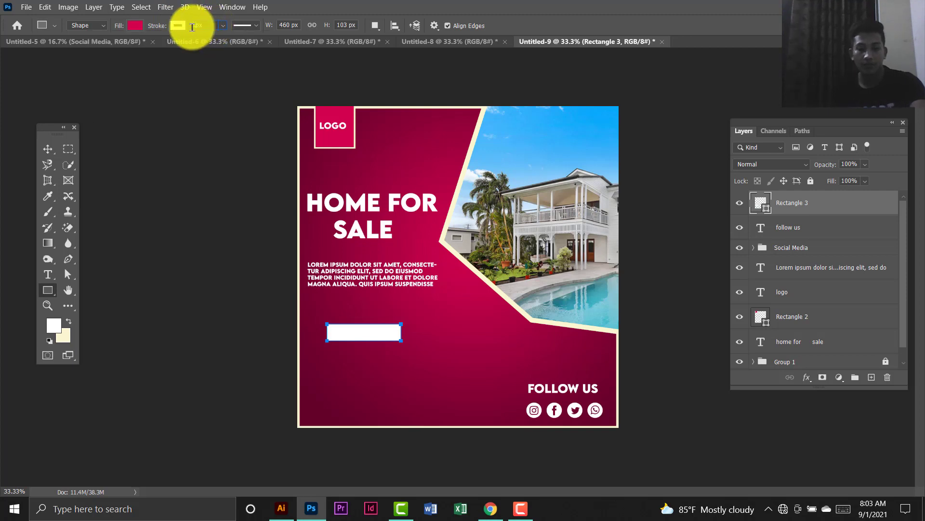
Nudge the white-outlined crimson rectangle slightly up toward the paragraph.
left_click(47, 148)
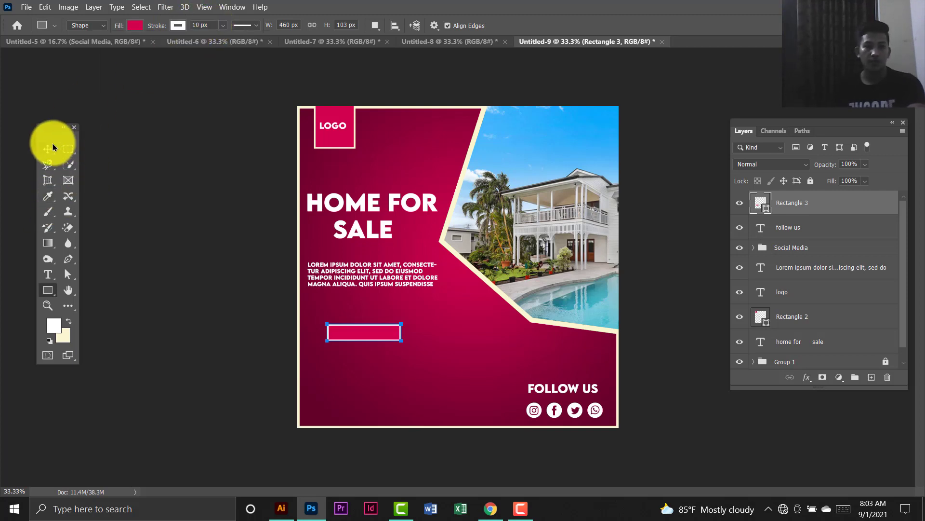
left_click(136, 196)
left_click_drag(385, 339, 385, 334)
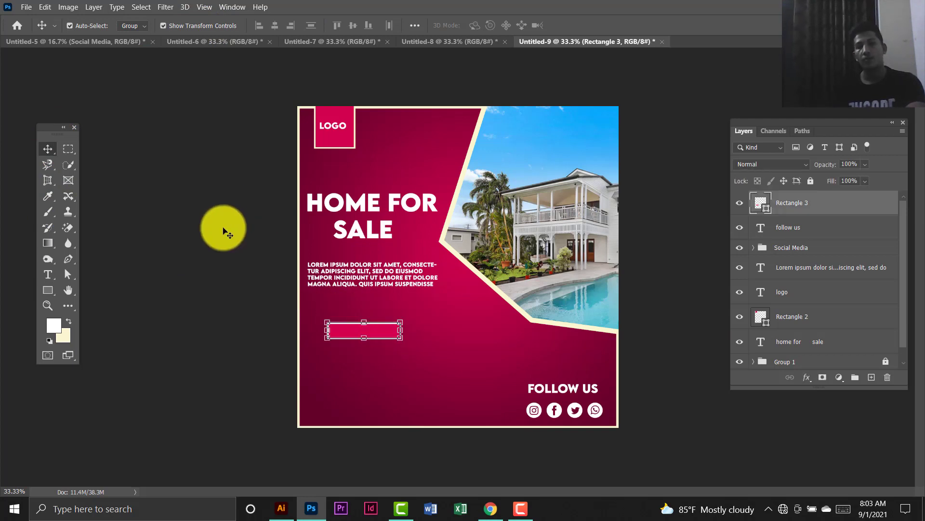
left_click(223, 231)
Add the text "learn more" at 10 pt over the white-outlined crimson rectangle.
left_click(48, 274)
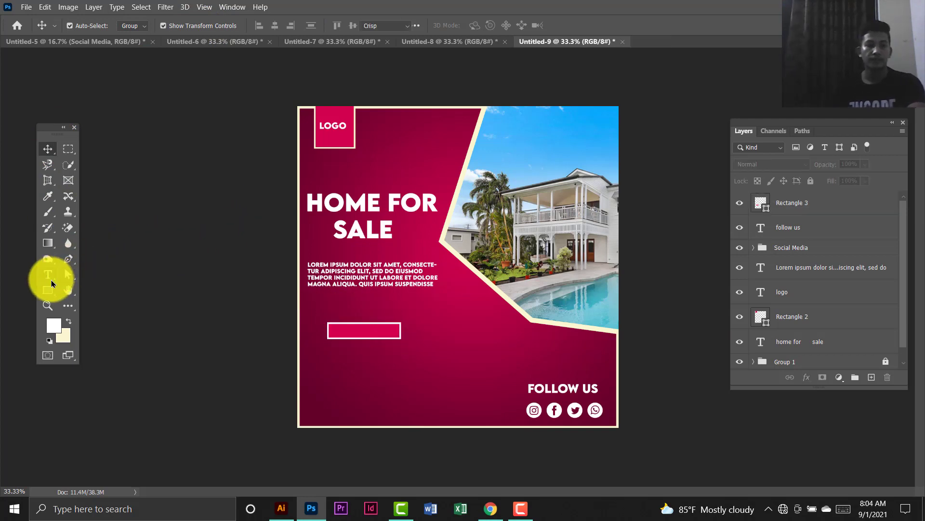
left_click(347, 333)
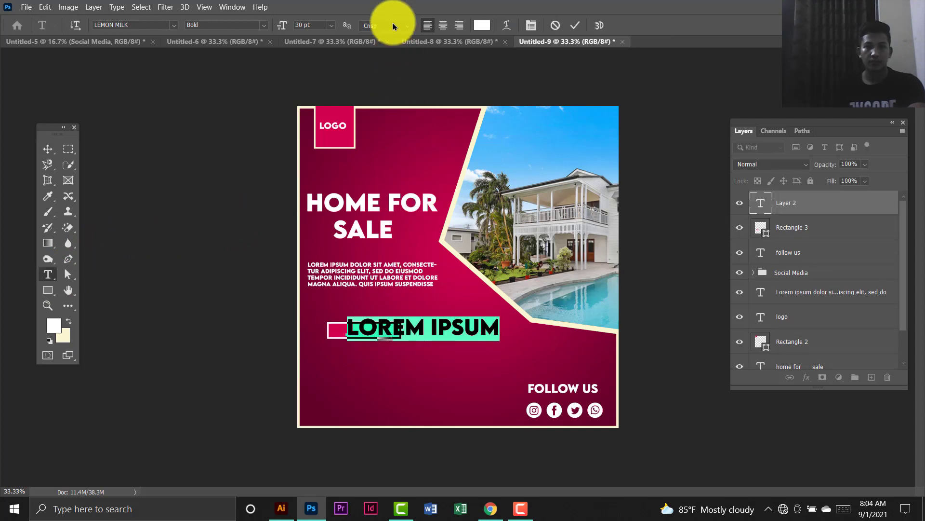
left_click(315, 26)
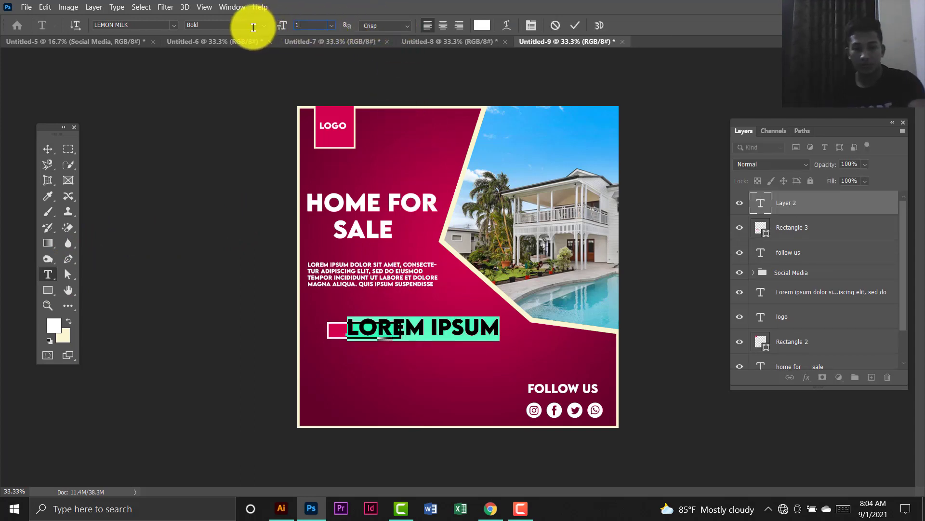
key("Return")
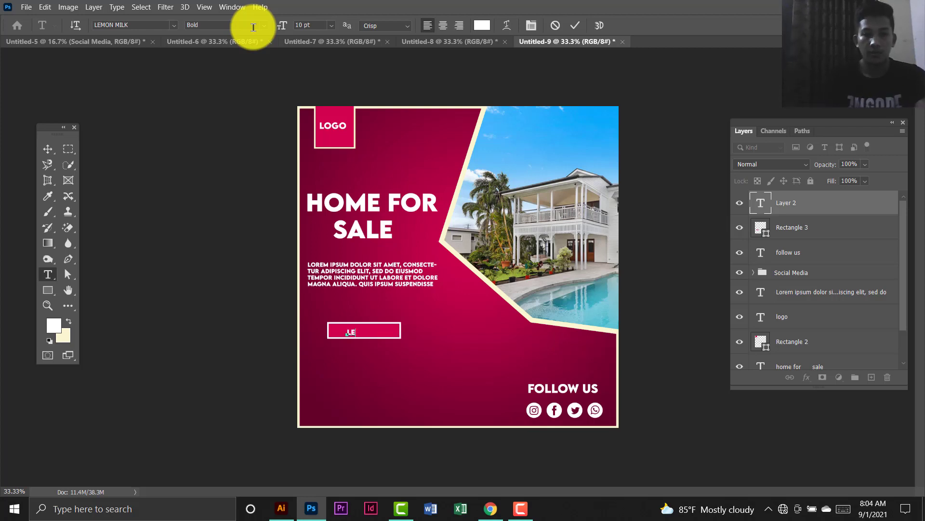
type("learn more")
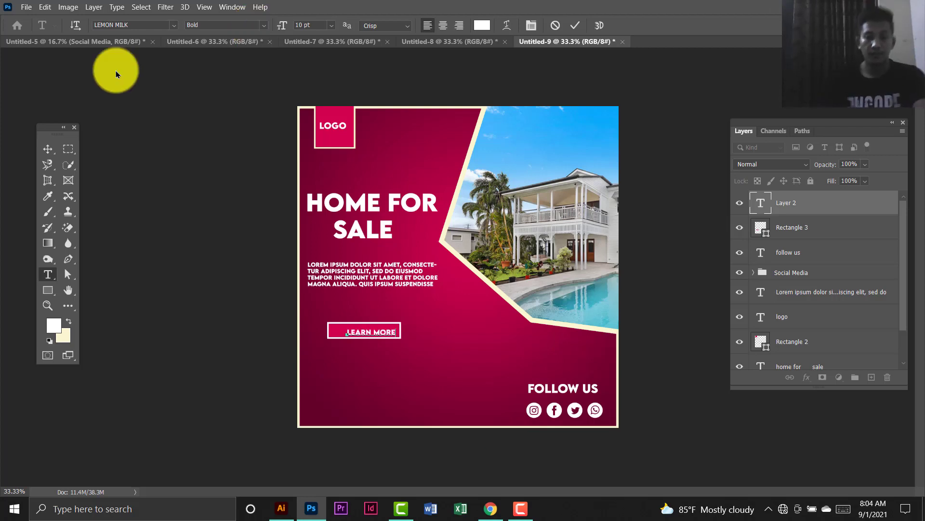
left_click(48, 148)
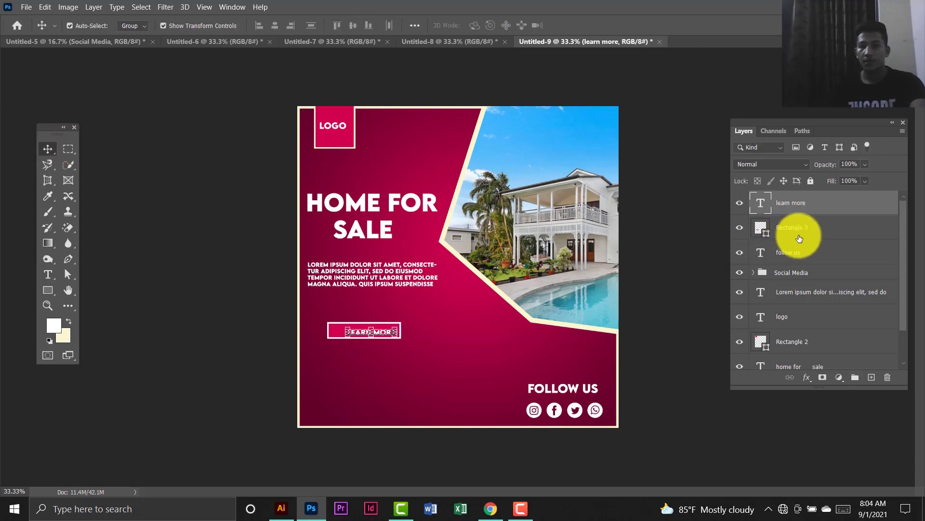
Centre the "learn more" text within its rectangle and group the two layers as "Lern more".
left_click(791, 227, "shift")
left_click(275, 26)
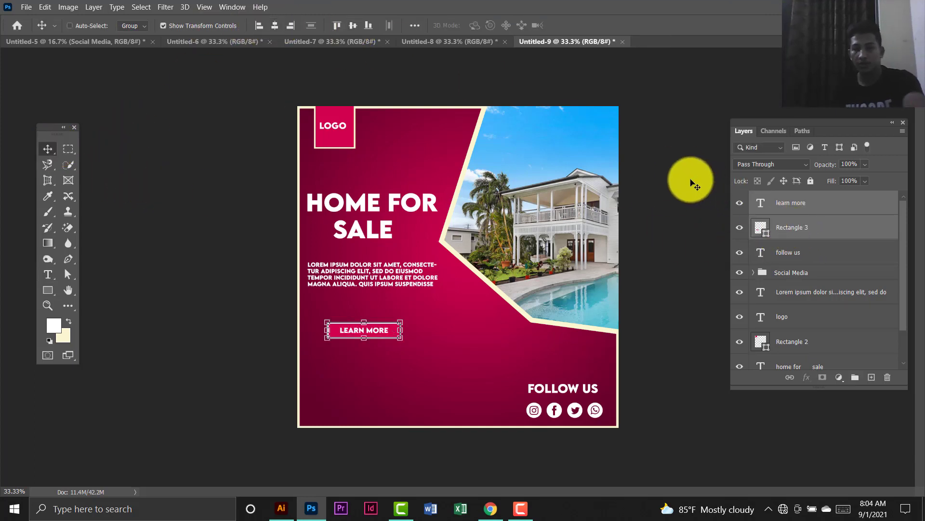
key("ctrl+g")
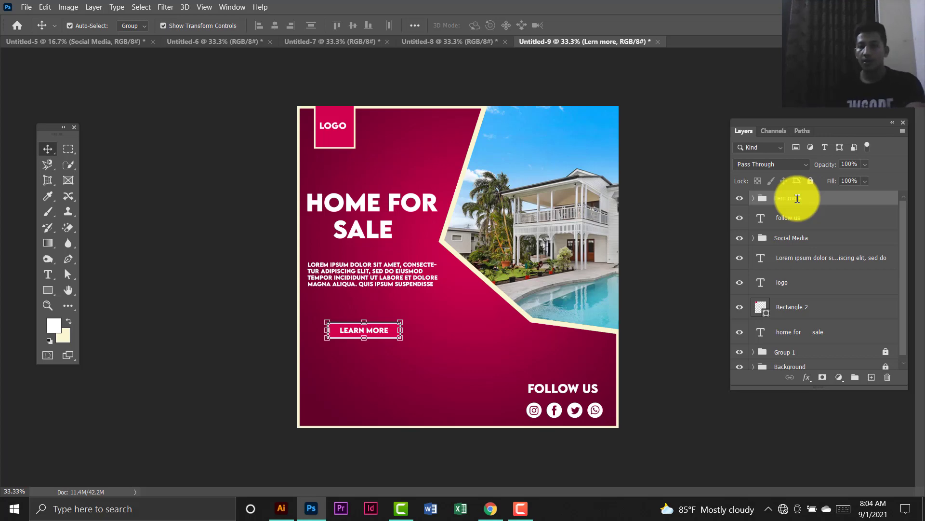
Give the "Lern more" group a drop shadow with 72% opacity, 11 px distance and 16 px size.
double_click(849, 202)
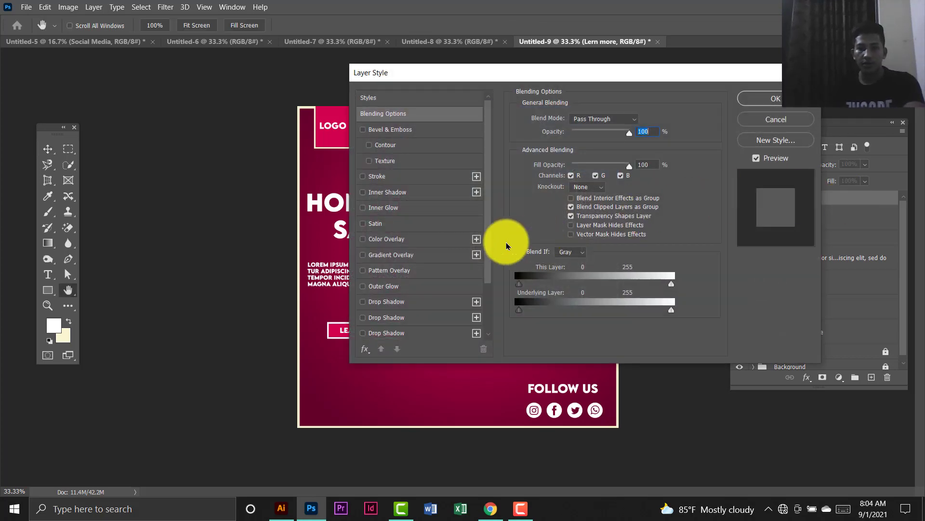
left_click(413, 302)
left_click_drag(588, 76, 795, 80)
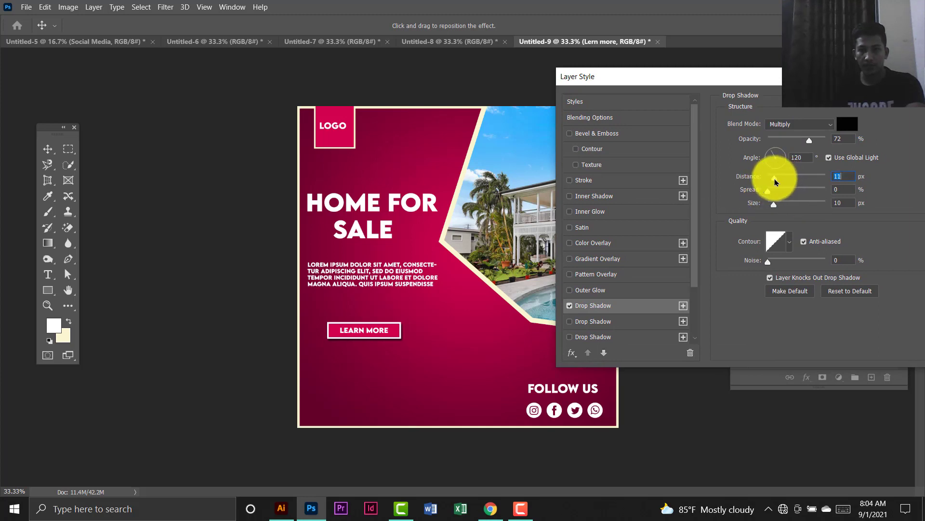
left_click_drag(781, 208, 777, 208)
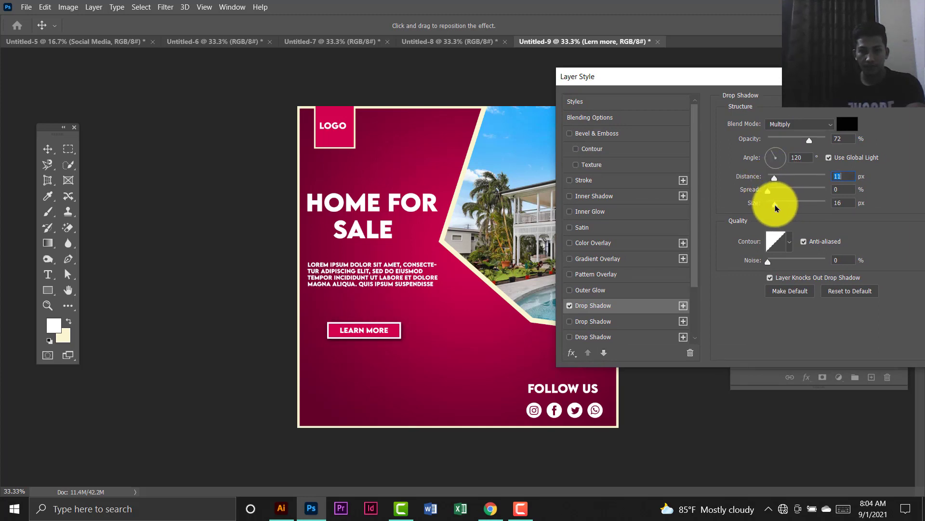
left_click_drag(900, 77, 799, 83)
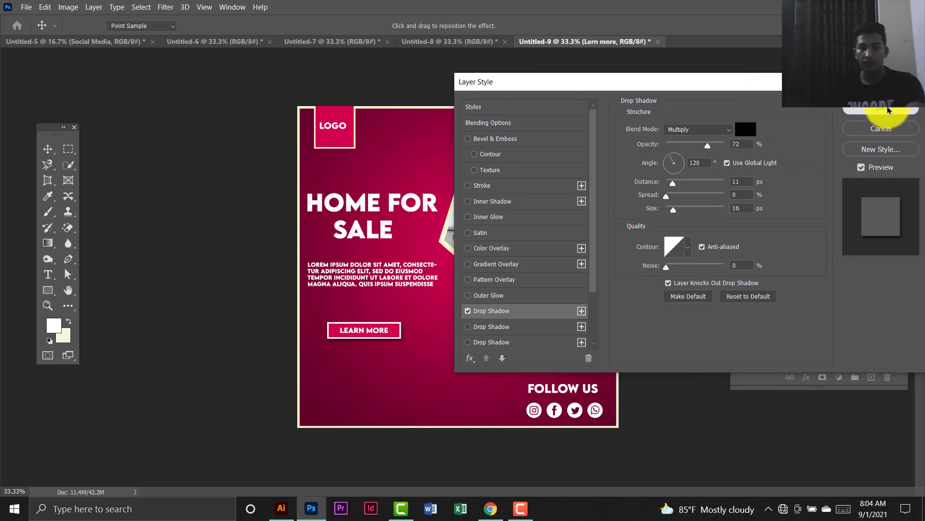
left_click(890, 110)
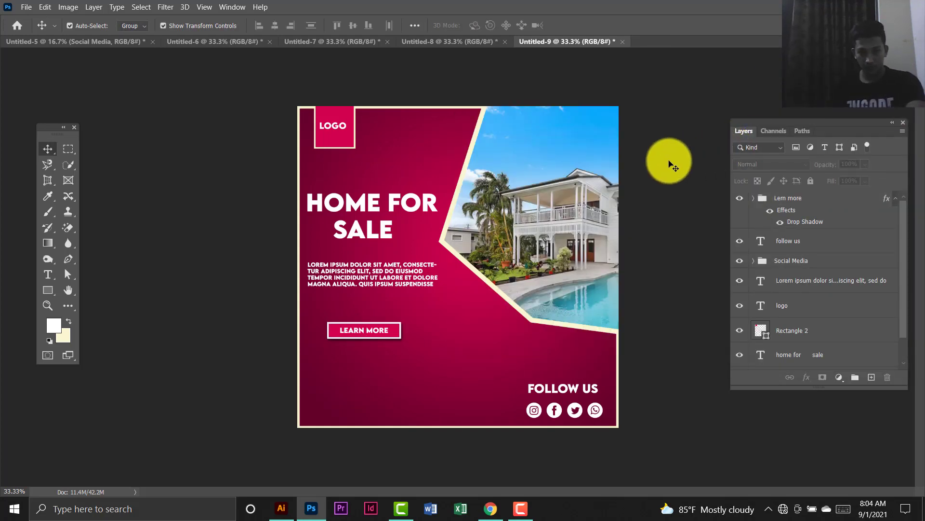
Group the logo text and its crimson rectangle as "Logo".
left_click(351, 132)
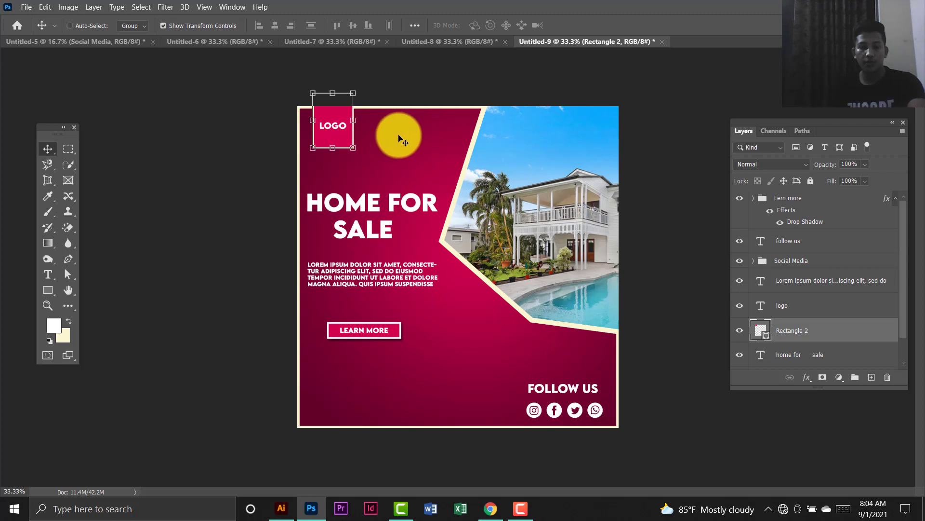
left_click(812, 310, "ctrl")
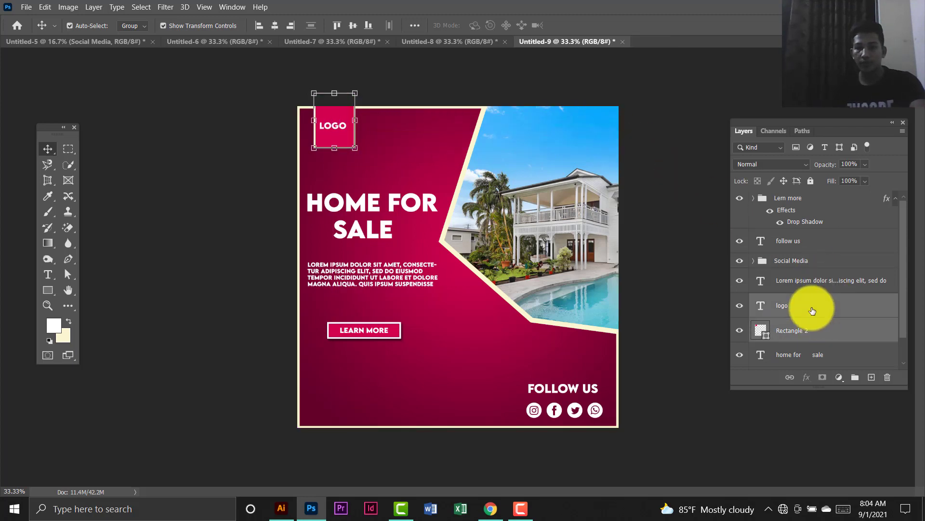
key("ctrl+g")
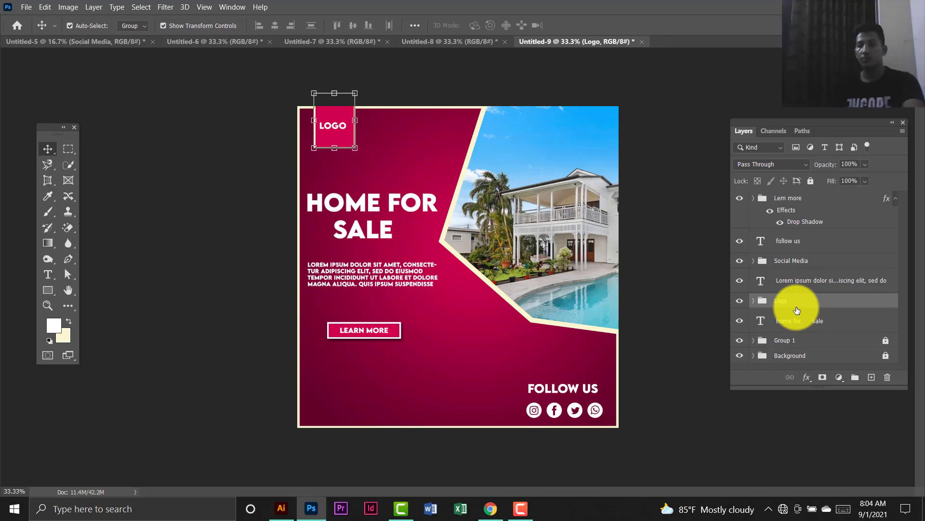
Give the Logo group a drop shadow with 72% opacity, 11 px distance and 16 px size.
double_click(854, 309)
left_click(510, 312)
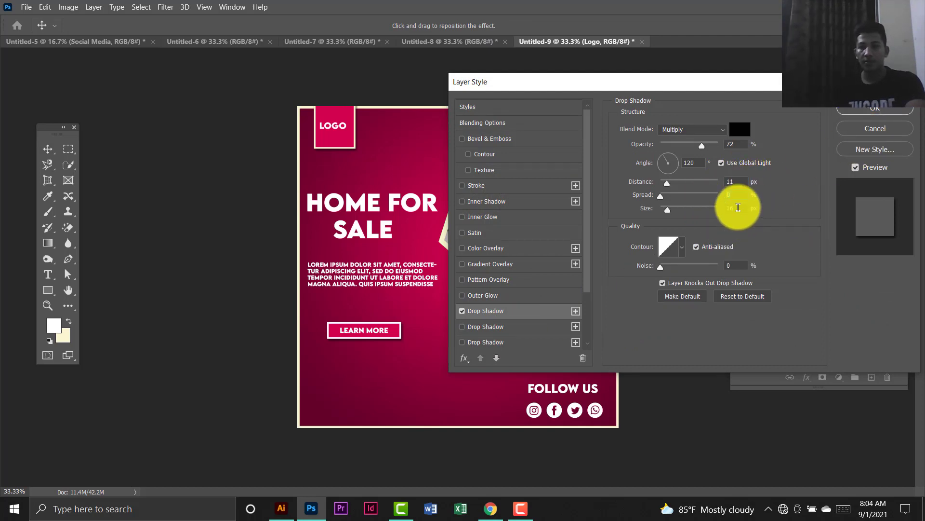
left_click(738, 208)
left_click(866, 118)
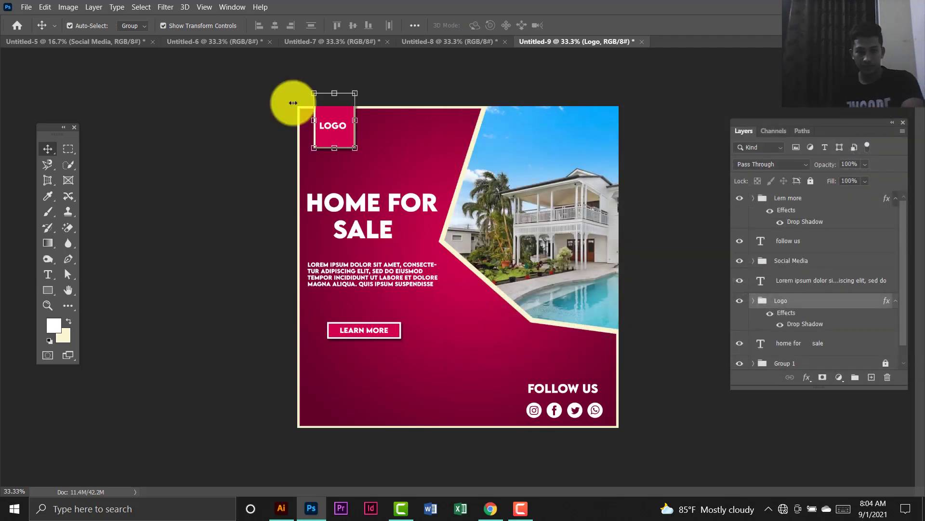
left_click(158, 193)
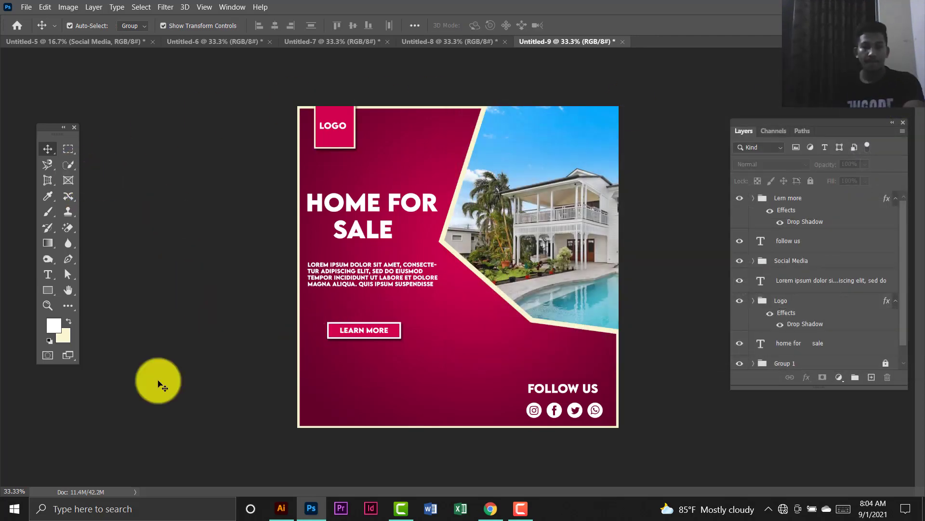
Draw a six-sided polygon of about 714 by 661 px over the design's lower left edge.
left_click(48, 290)
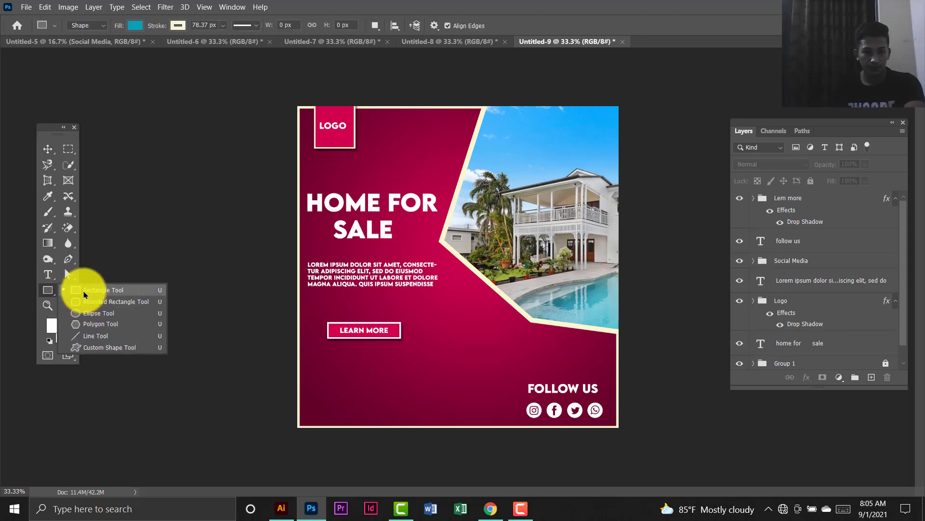
left_click(158, 352)
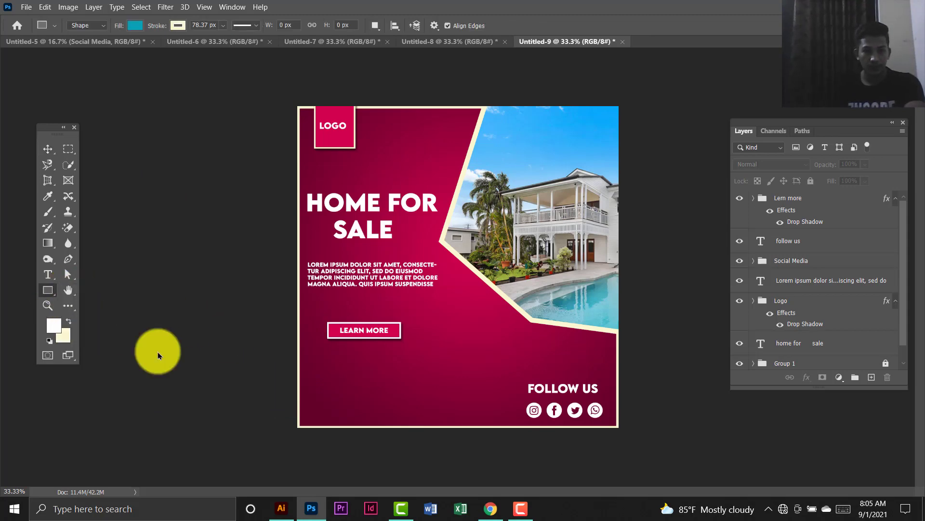
left_click_drag(259, 376, 300, 418)
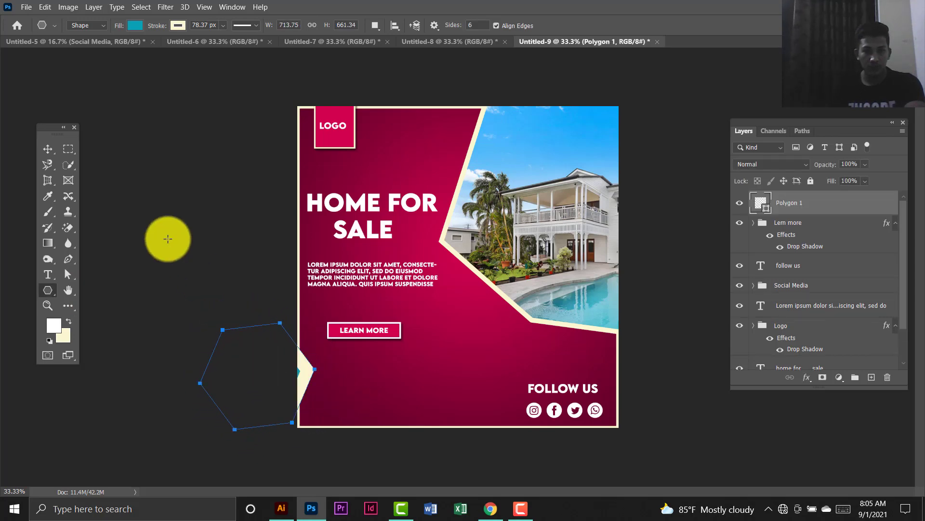
Move the hexagon into the design's lower left corner and rotate it about 7.3° so its upper edge is horizontal.
left_click(48, 149)
left_click_drag(305, 377, 372, 409)
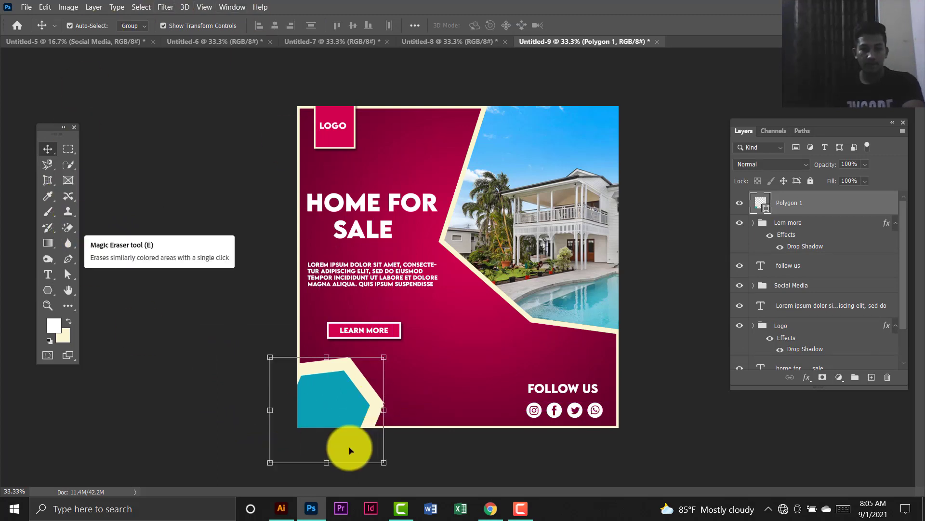
left_click_drag(393, 351, 405, 361)
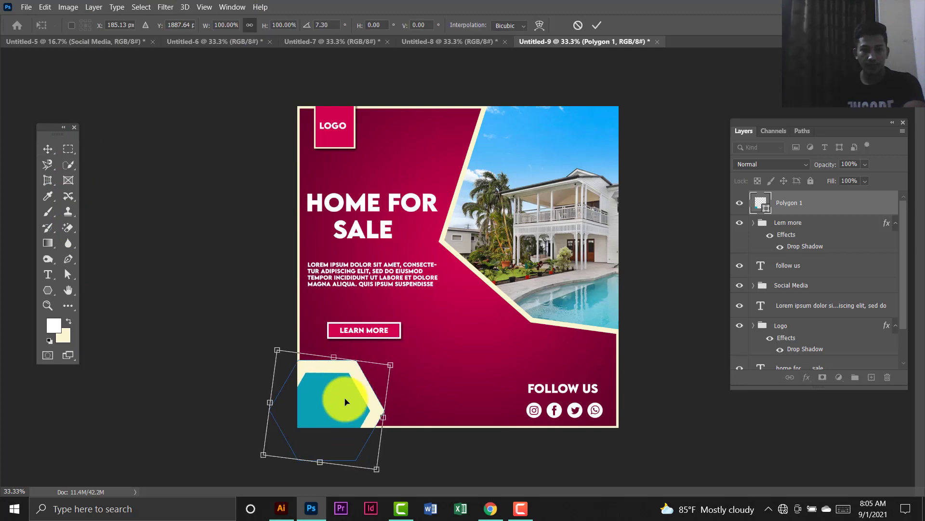
left_click_drag(347, 403, 367, 403)
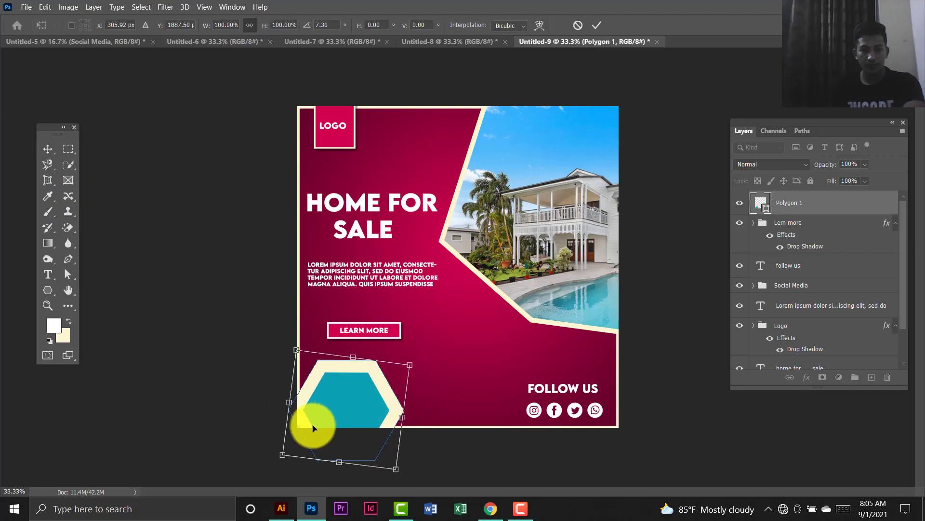
left_click(47, 305)
Set the hexagon's stroke width to 20 px and fill it with the recently used bright crimson.
left_click(49, 291)
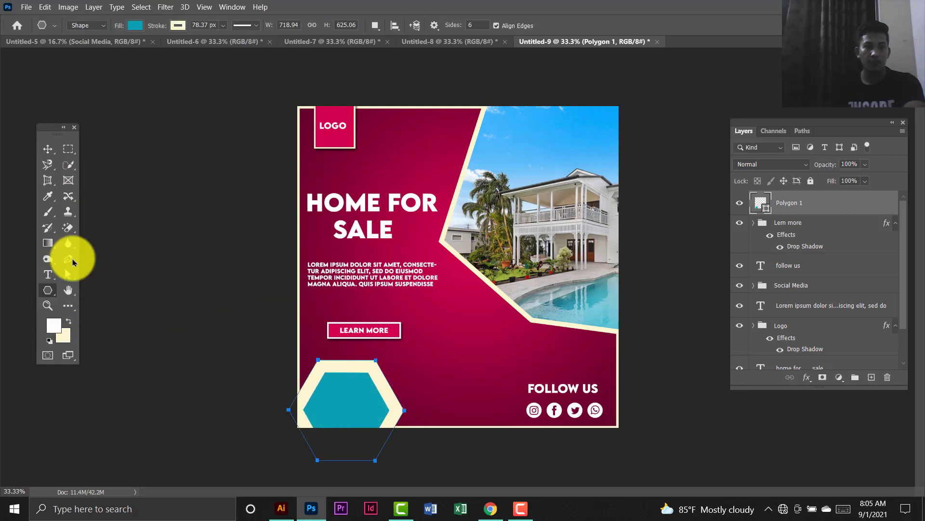
left_click(176, 25)
left_click(204, 23)
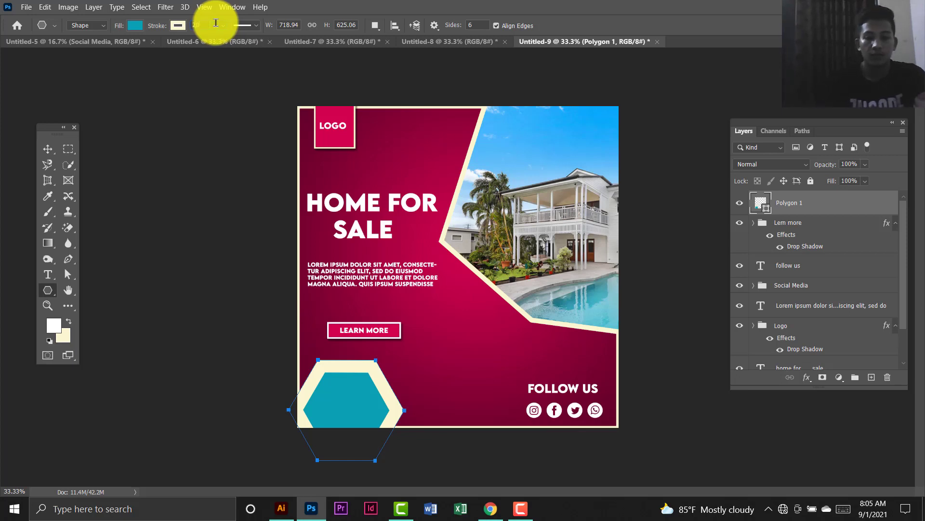
type("20")
key("Return")
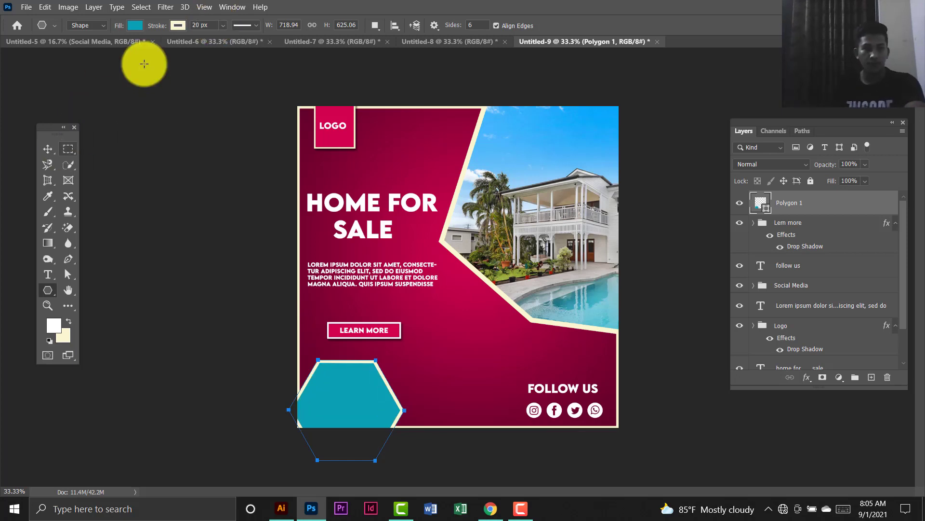
left_click(136, 27)
left_click(71, 90)
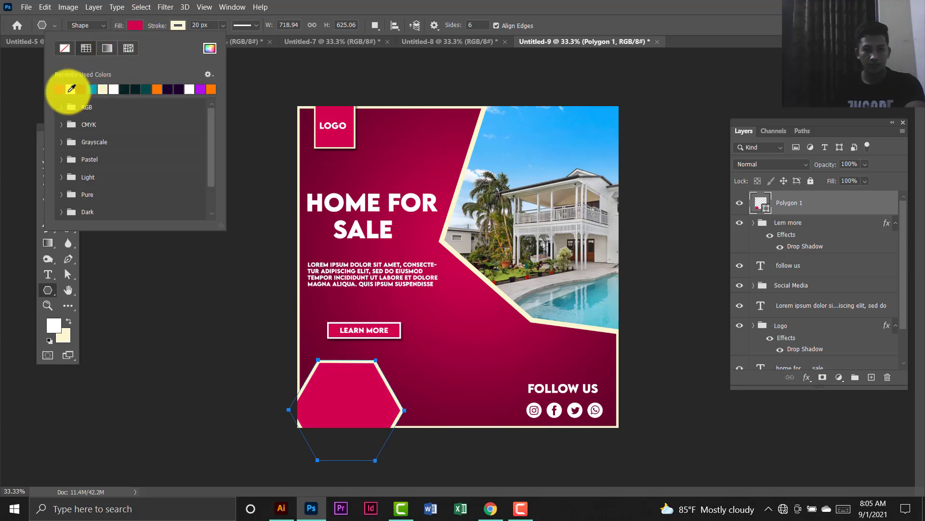
key("Return")
Lower the hexagon further past the design's bottom edge and widen it sideways.
left_click(42, 154)
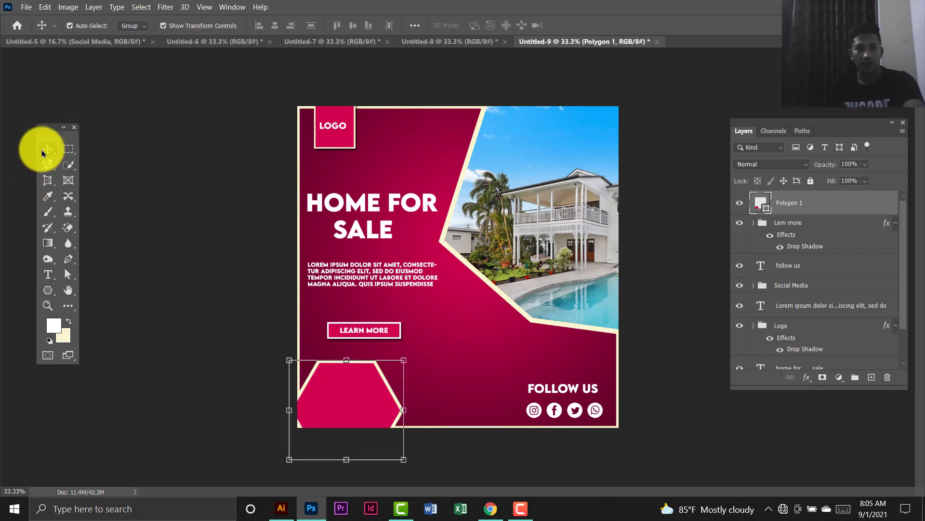
left_click_drag(324, 403, 320, 418)
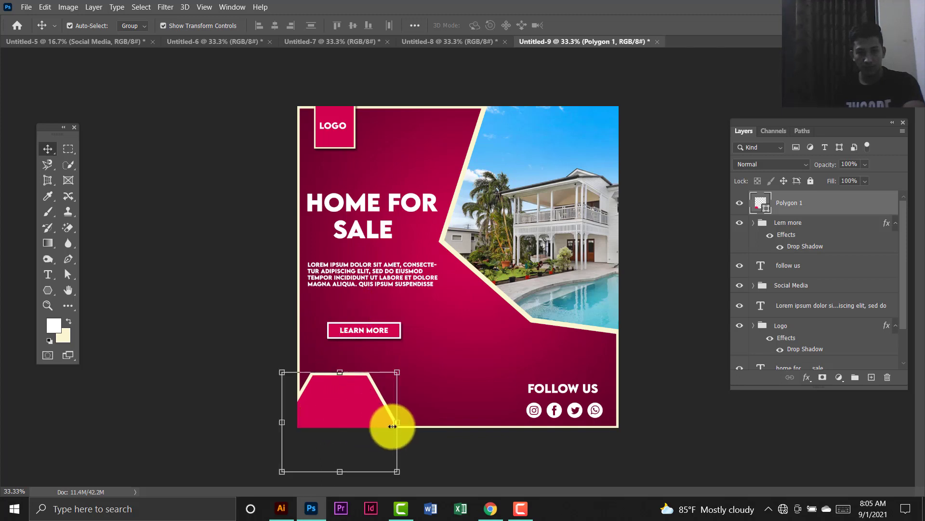
left_click_drag(397, 424, 366, 424)
key("Return")
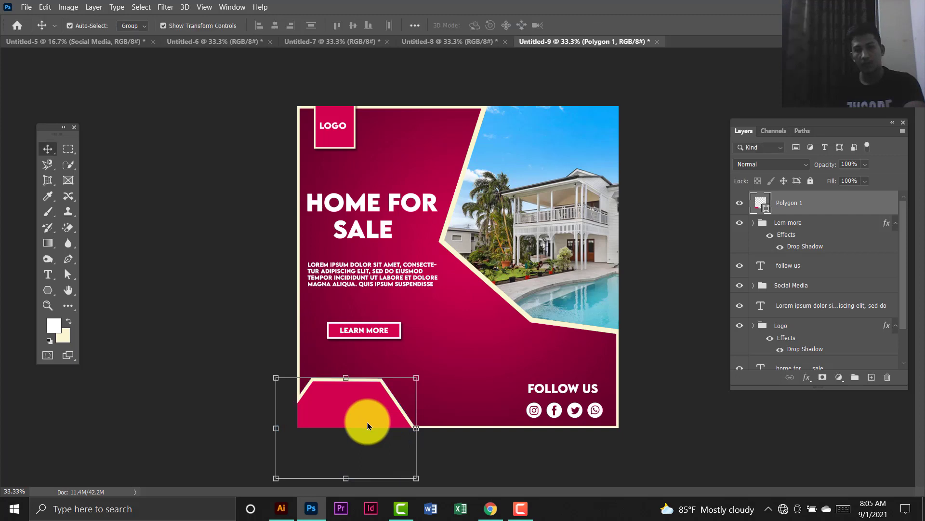
left_click(217, 335)
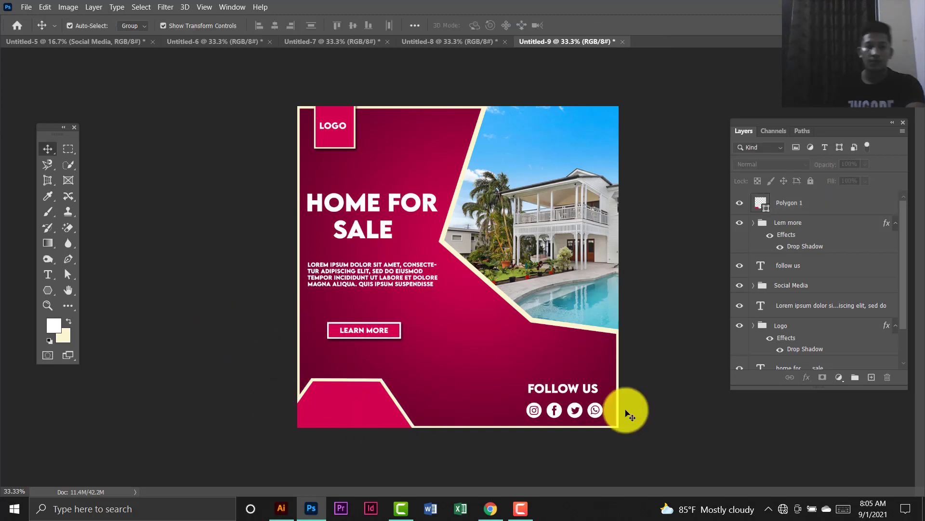
Add the white text "50% off" on two lines at 24 pt over the corner hexagon.
left_click(48, 274)
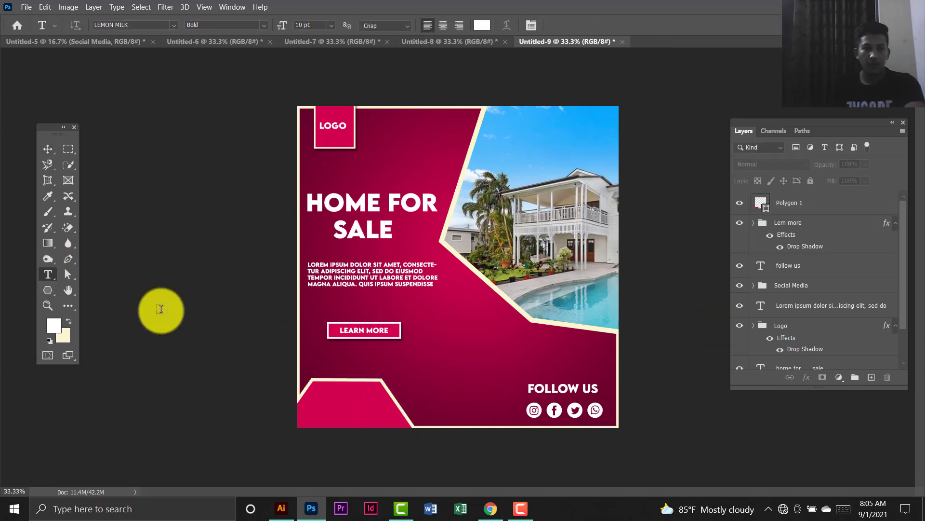
left_click(334, 406)
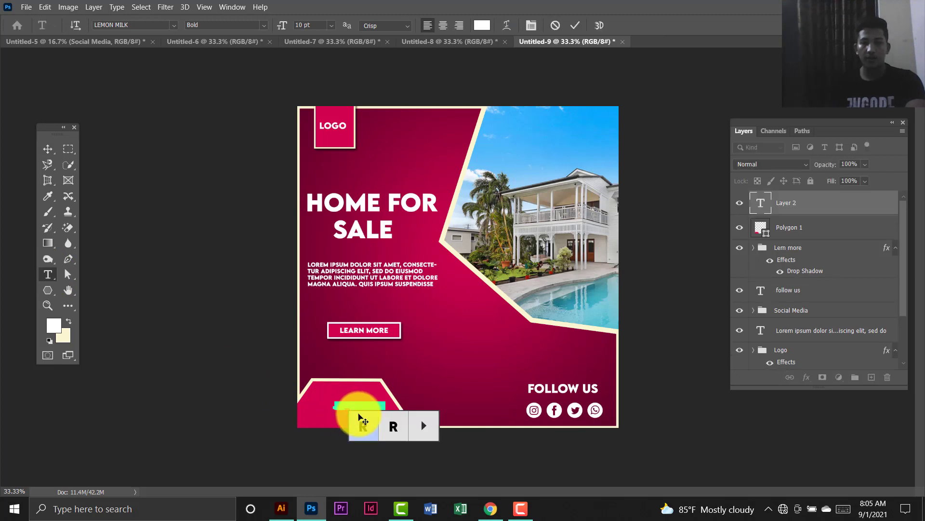
left_click(331, 25)
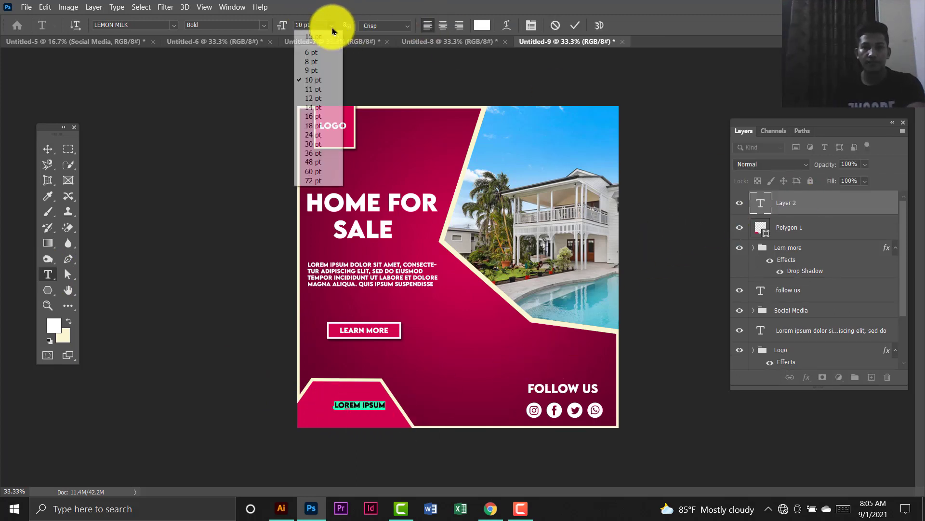
left_click(317, 135)
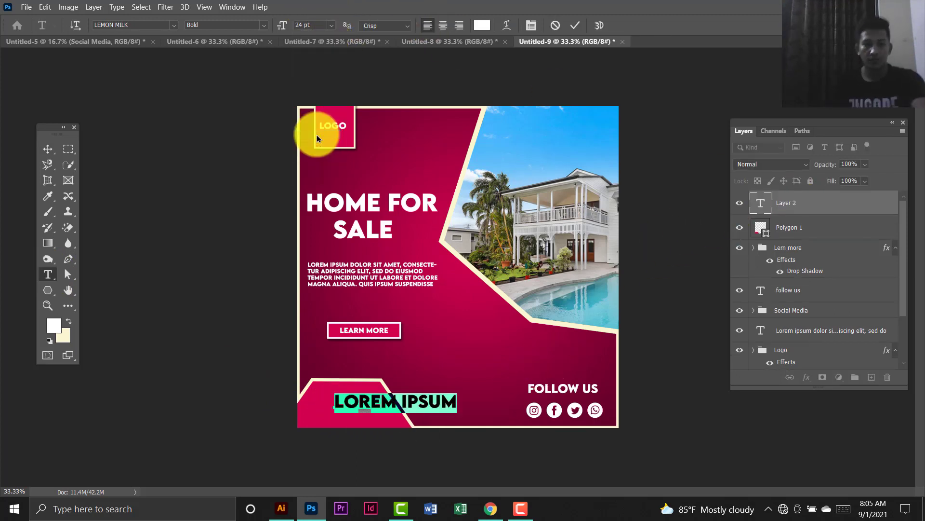
type("5")
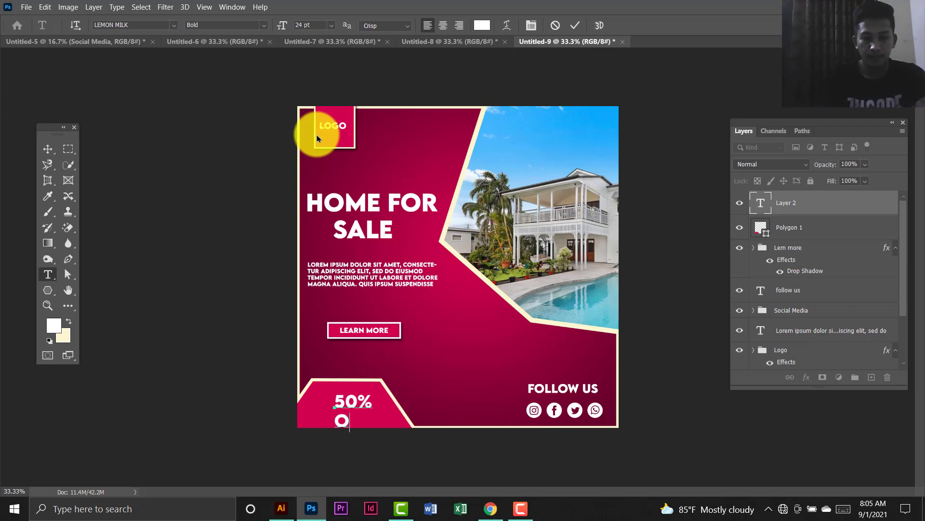
type("0%")
key("Return")
type("off")
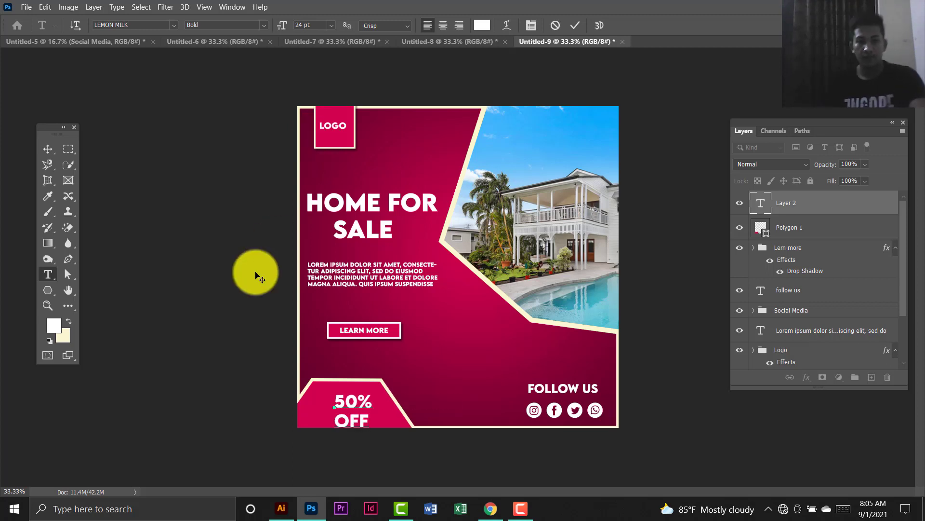
Move the "50% off" text to the middle of the hexagon's visible part and group it with the hexagon as "50% off".
left_click(47, 149)
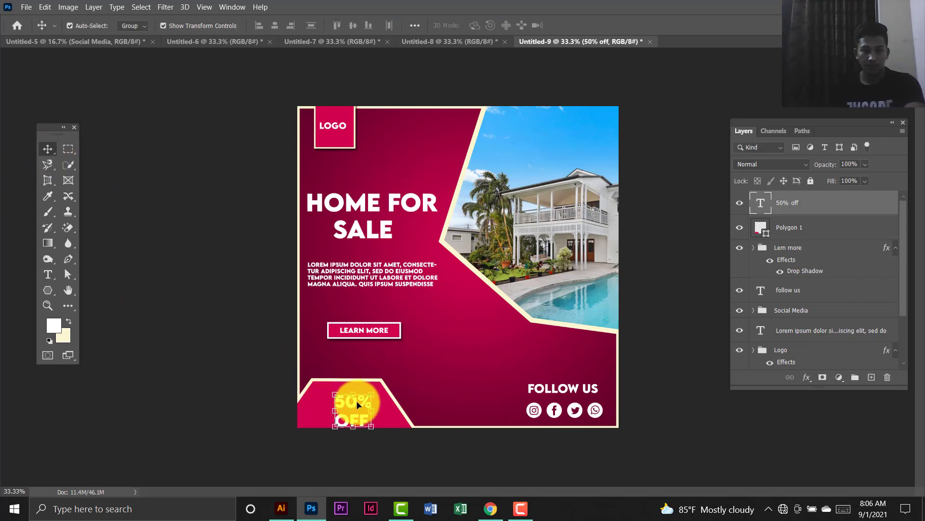
left_click_drag(352, 398, 348, 398)
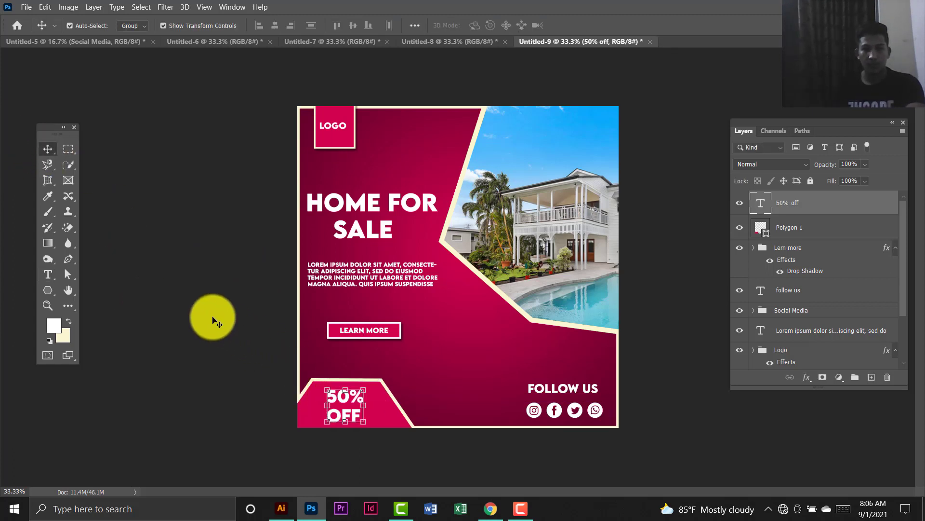
left_click(215, 321)
left_click(805, 205)
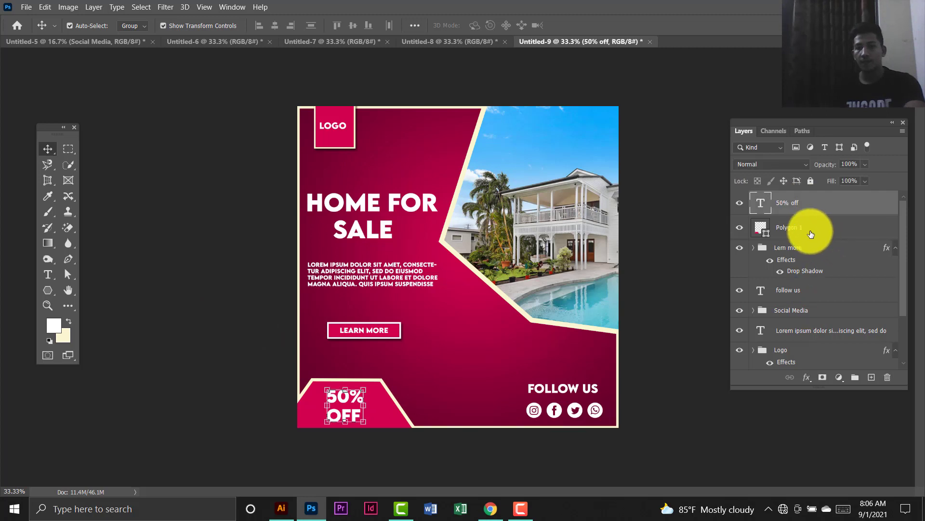
left_click(809, 230, "shift")
key("ctrl+g")
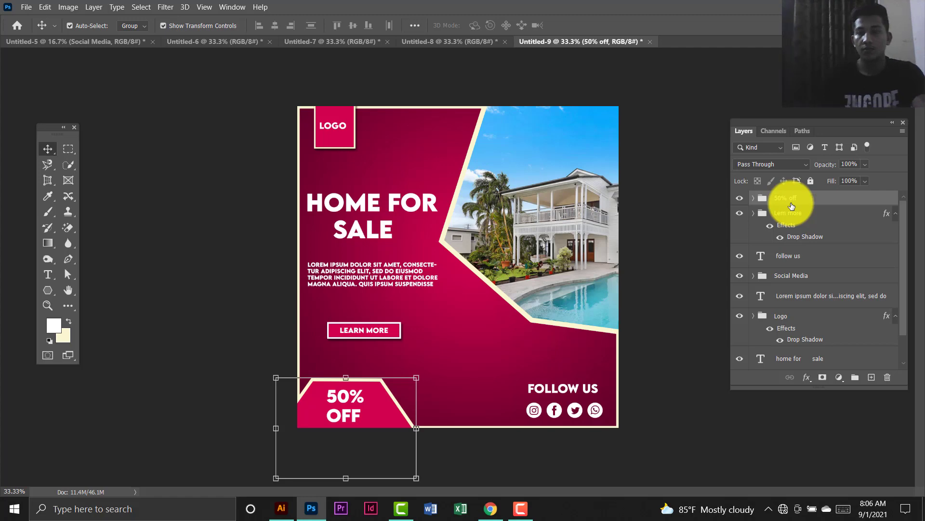
Apply a drop shadow to the "50% off" group with distance 5 px and size 46 px.
right_click(849, 205)
key("Escape")
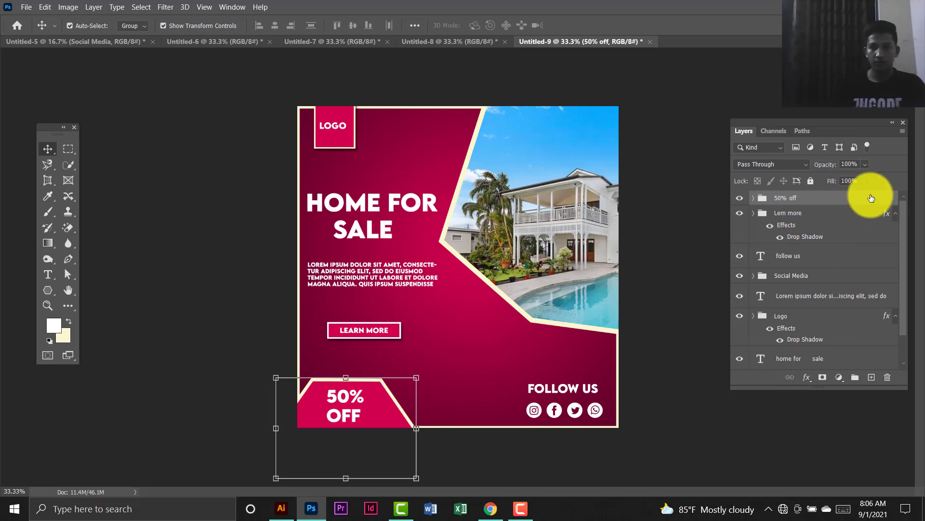
double_click(872, 198)
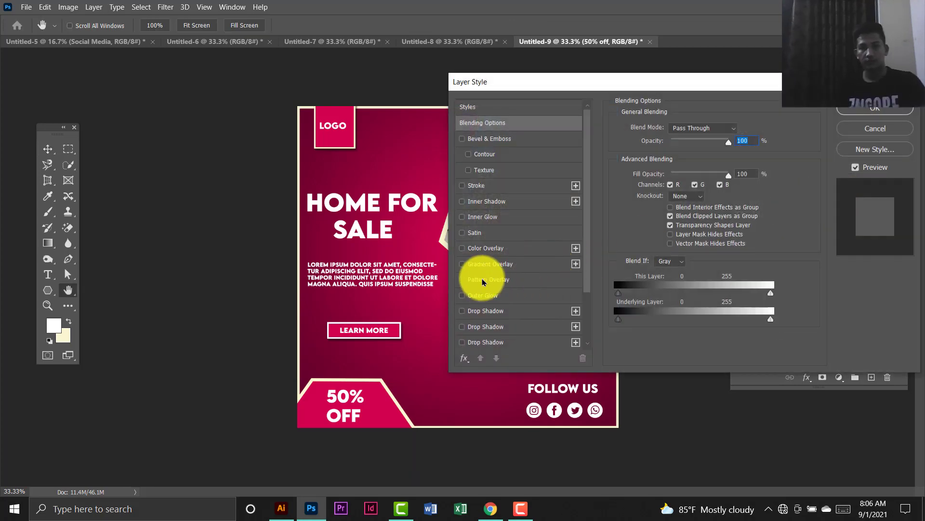
left_click(501, 311)
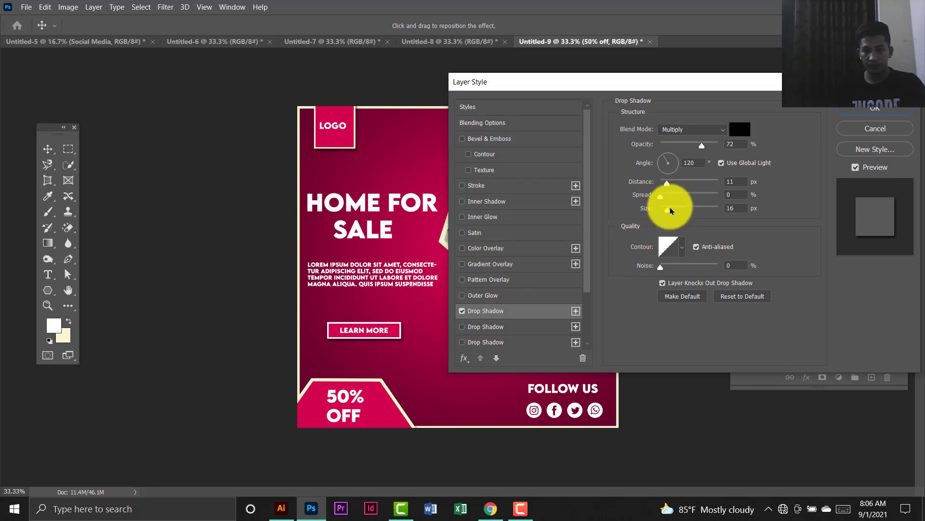
left_click_drag(673, 214, 693, 216)
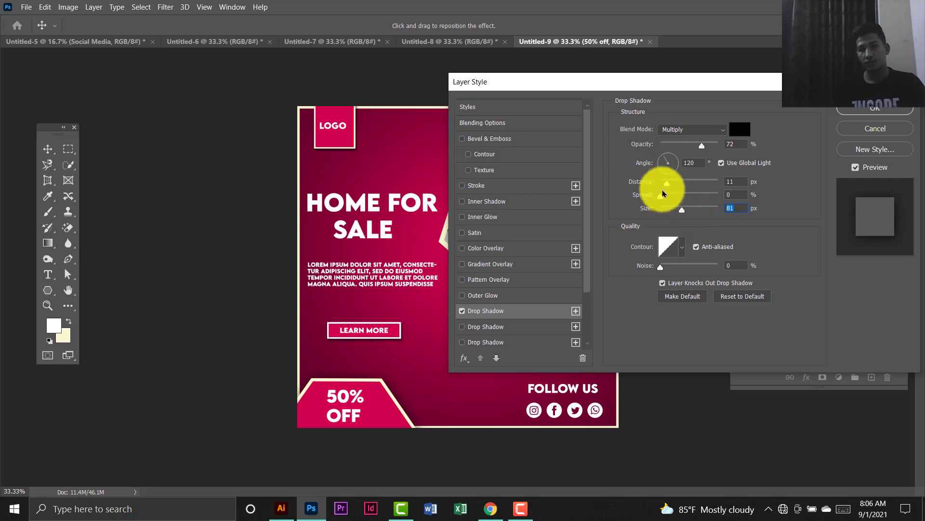
left_click_drag(653, 191, 669, 214)
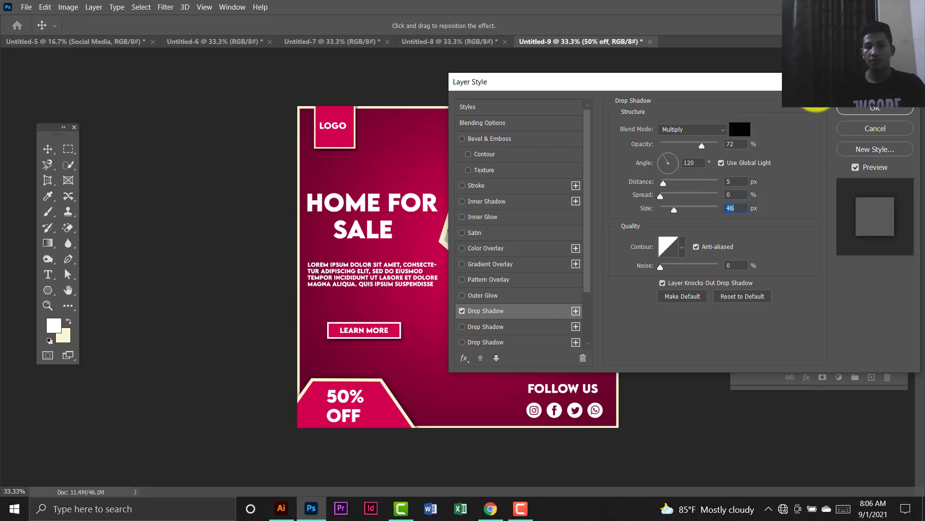
left_click(881, 108)
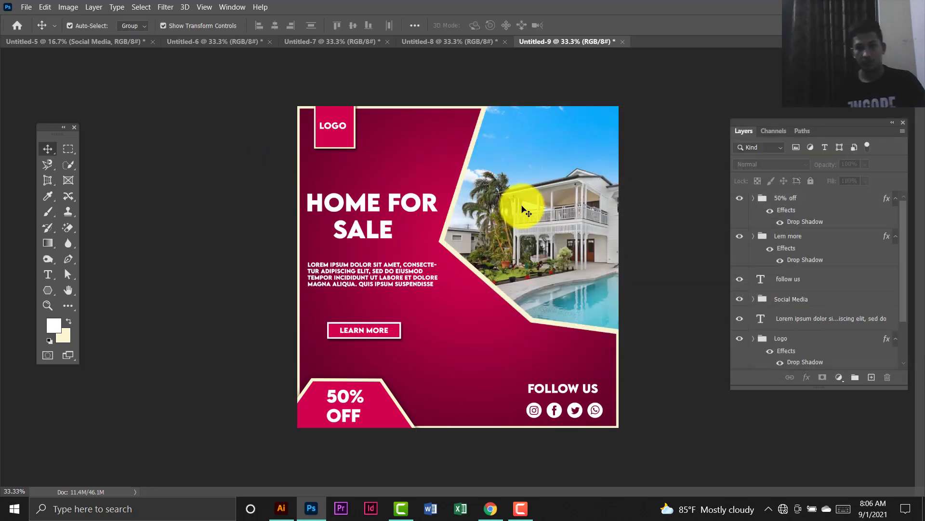
Group all layers from the headline up to the "50% off" group under the name "Text" and lock the group.
scroll(809, 262, "down", 3)
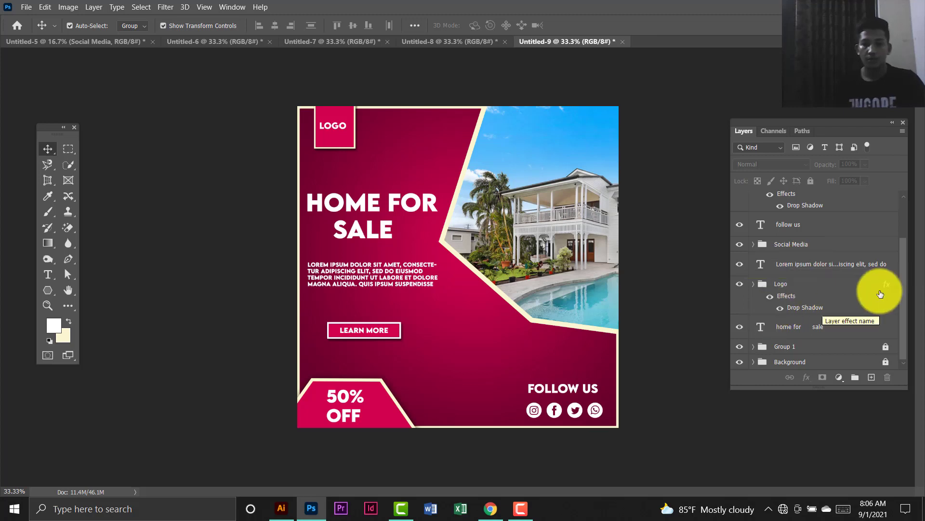
left_click(826, 328)
scroll(825, 328, "up", 3)
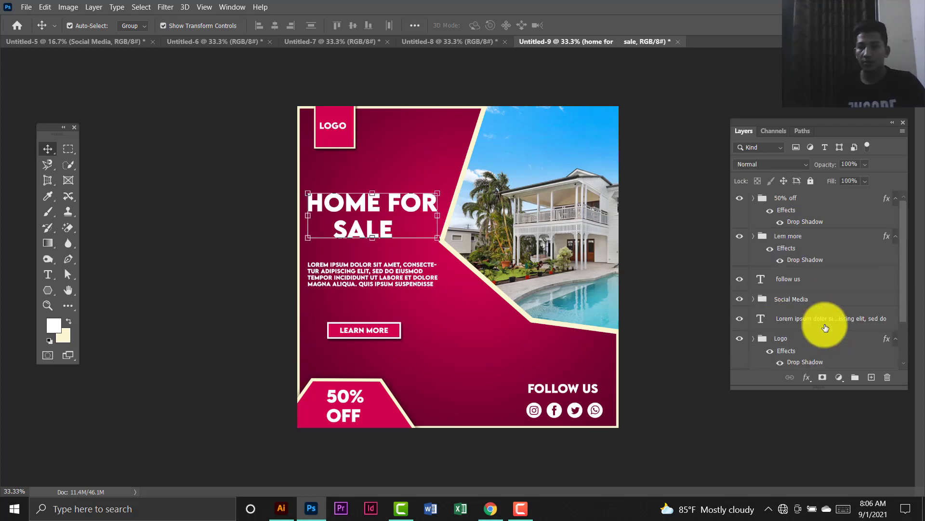
left_click(801, 199, "shift")
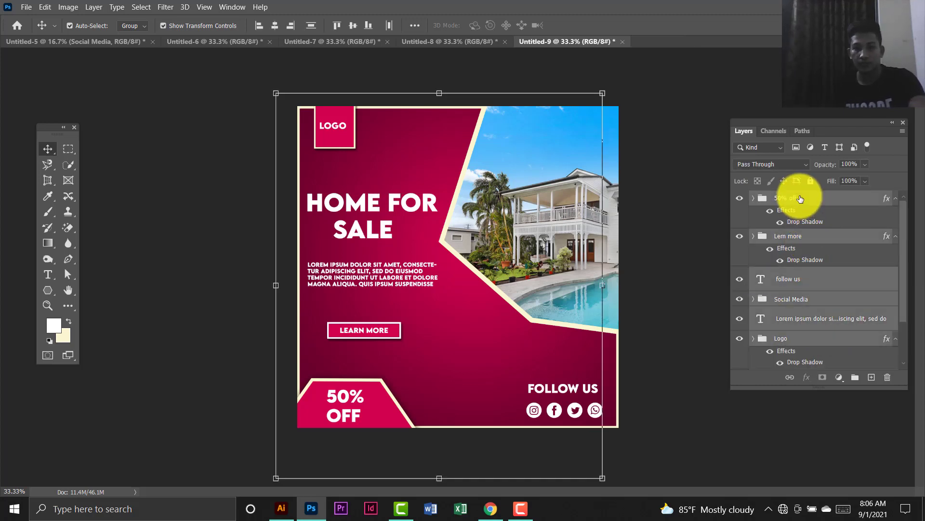
key("ctrl+g")
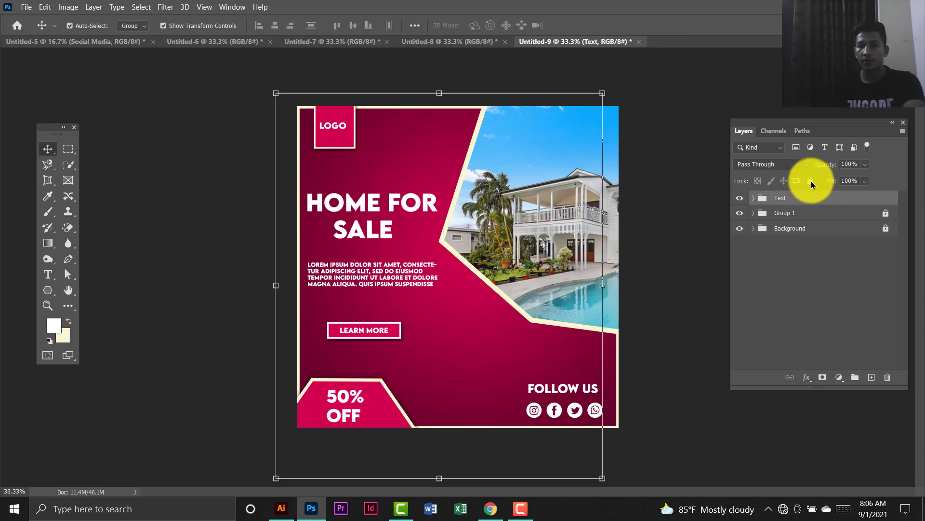
left_click(812, 182)
Unlock Group 1 and apply a drop shadow with distance 5 px and size 46 px to its Shape 1 layer.
left_click(886, 212)
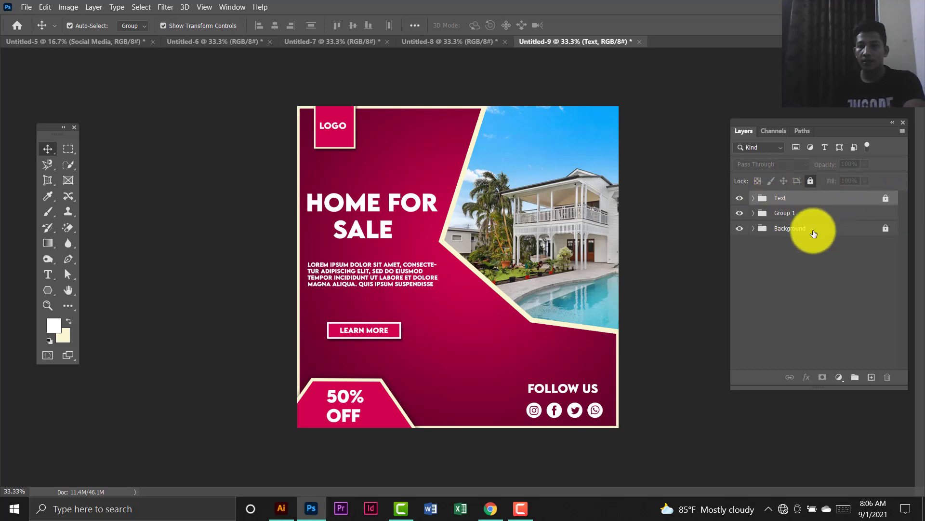
left_click(754, 215)
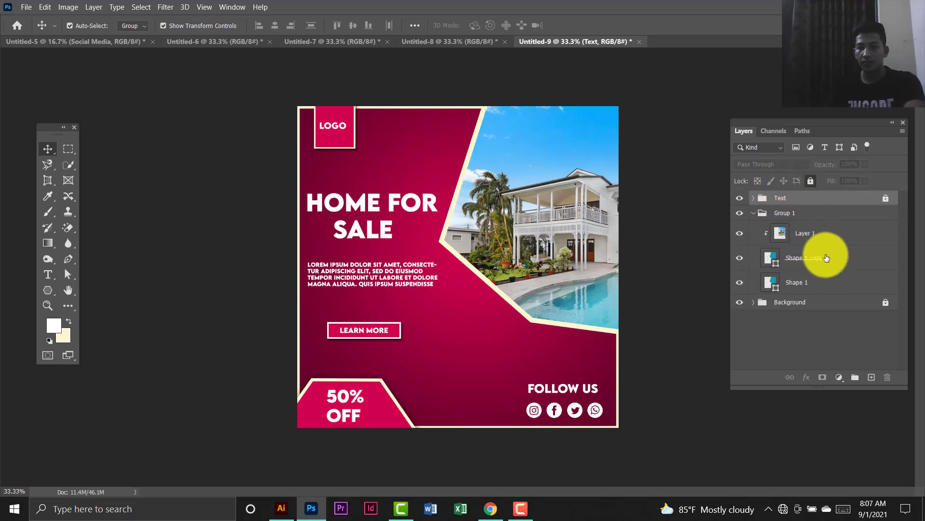
left_click(822, 238)
left_click(822, 286)
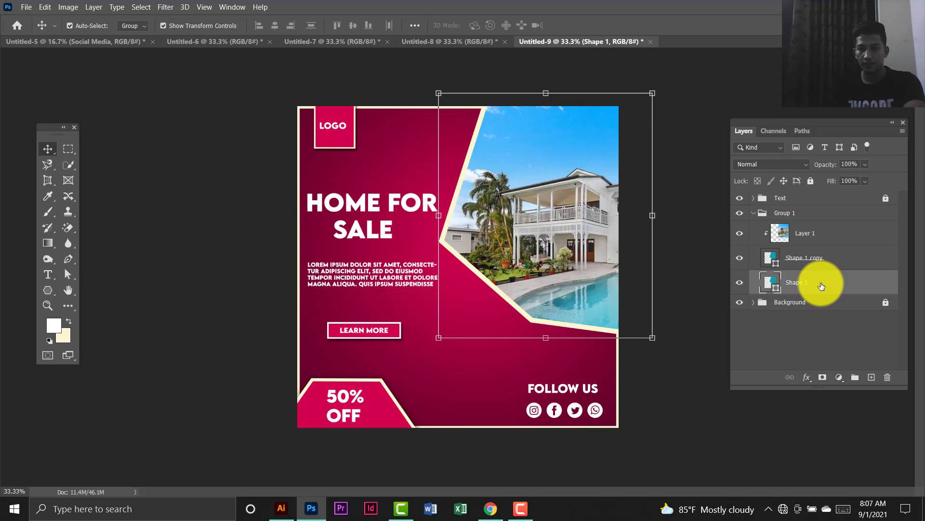
scroll(822, 285, "down", 1)
double_click(867, 283)
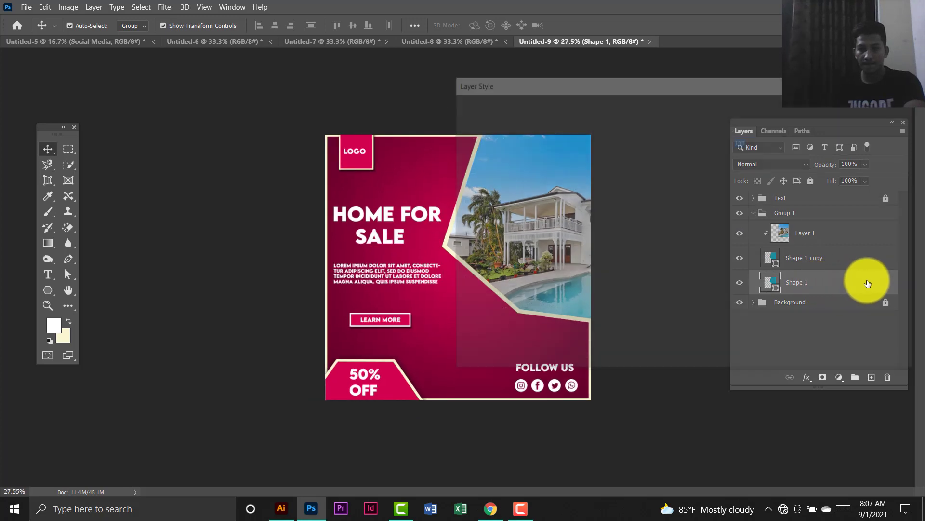
left_click(496, 310)
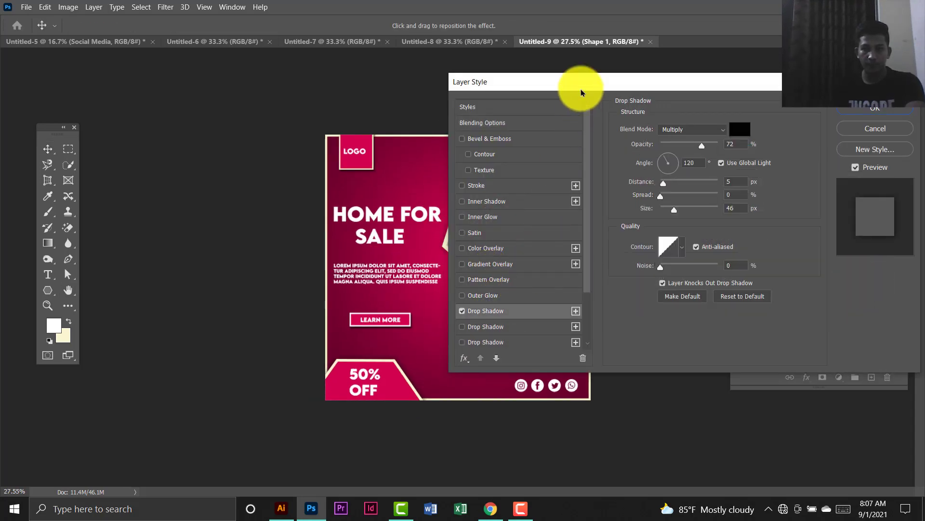
left_click_drag(583, 83, 641, 38)
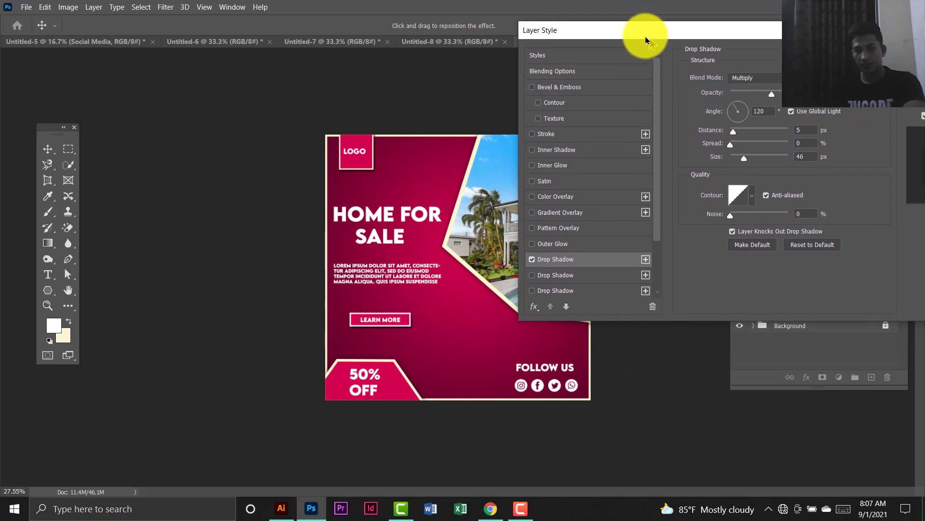
key("Return")
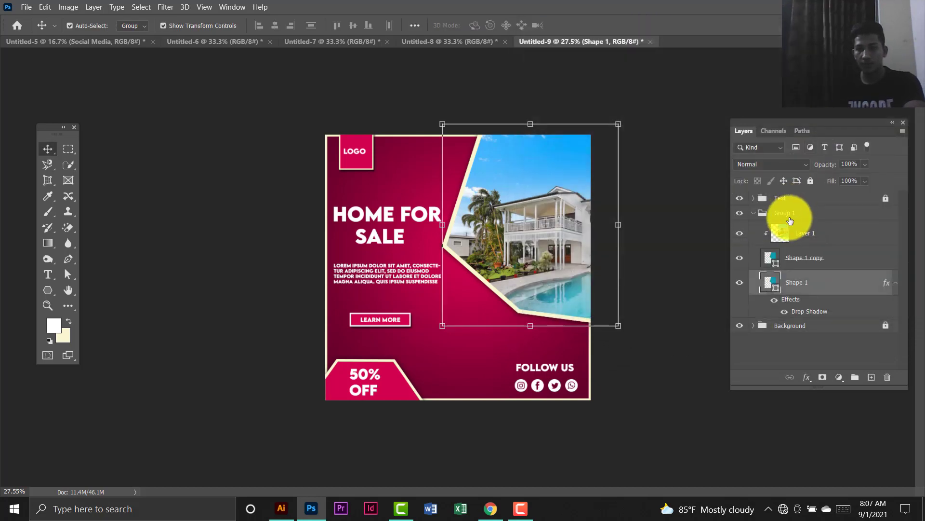
Collapse Group 1 and rename it "image".
left_click(754, 212)
left_click(771, 214)
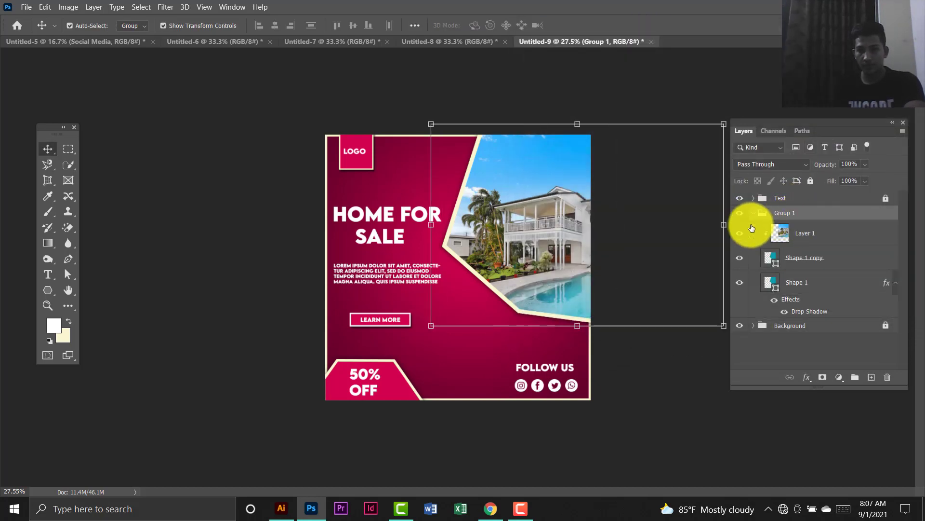
left_click(753, 212)
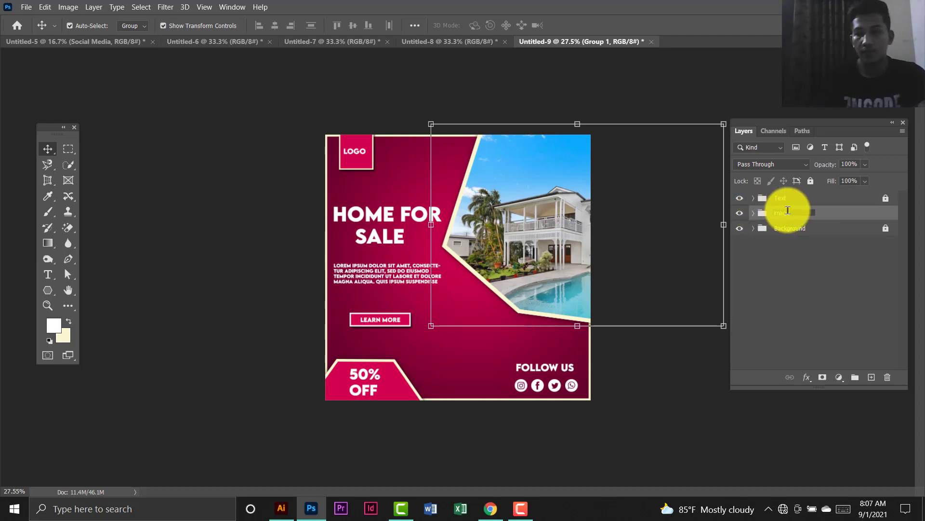
left_click(622, 97)
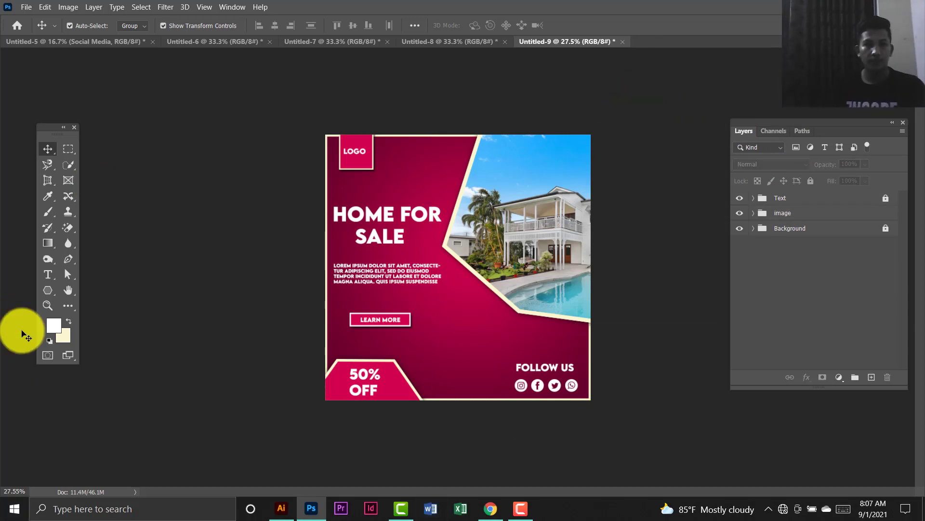
Draw a small square about 102 px wide in the crimson area between the LEARN MORE button and the photo's lower edge.
left_click(46, 294)
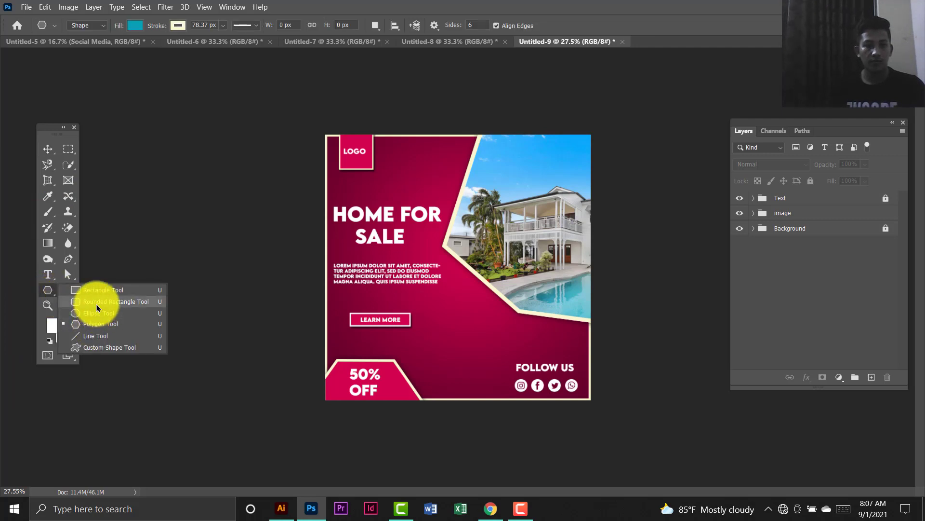
left_click(93, 290)
left_click_drag(440, 323, 461, 343)
left_click(767, 71)
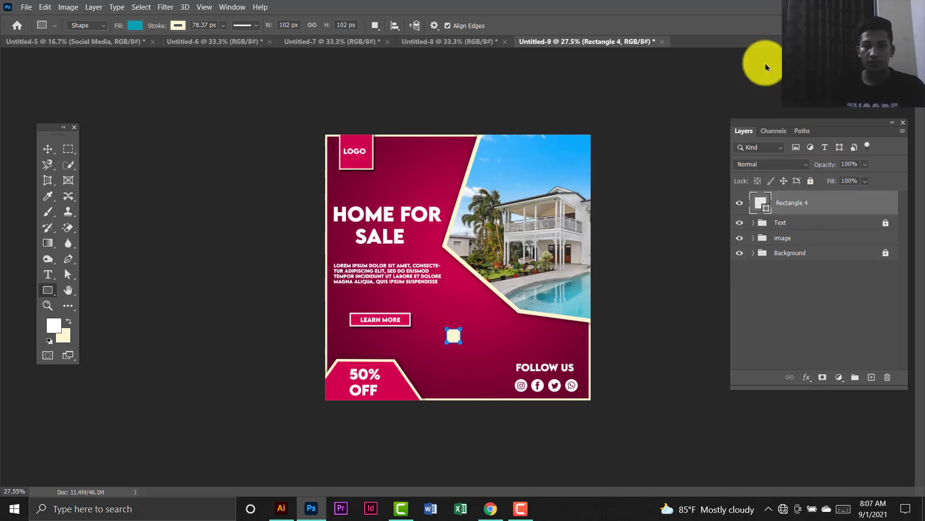
Remove the small square's fill and give it a teal stroke about 10 px thick.
left_click(135, 25)
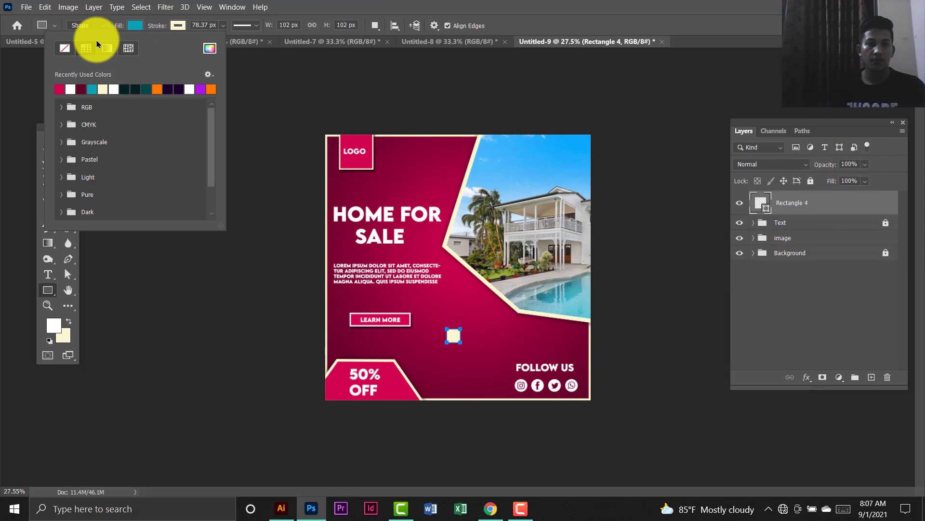
left_click(66, 54)
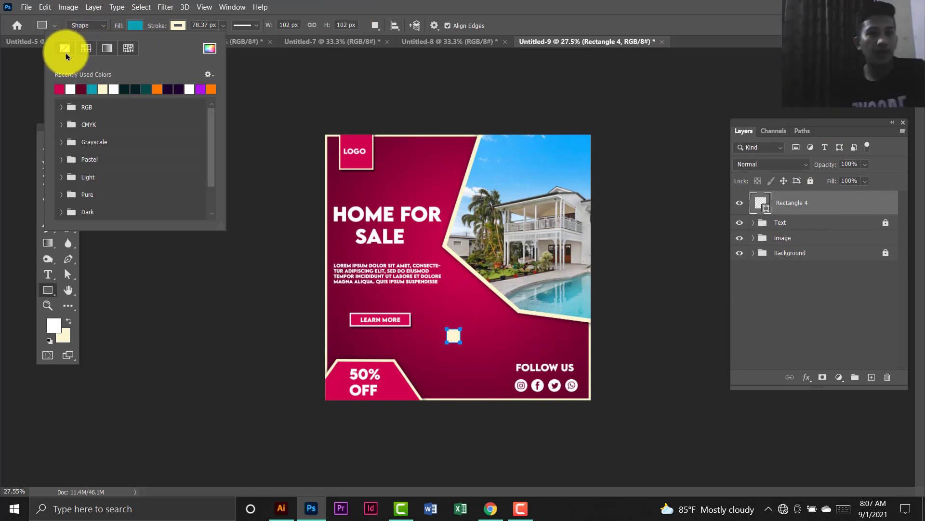
left_click(181, 29)
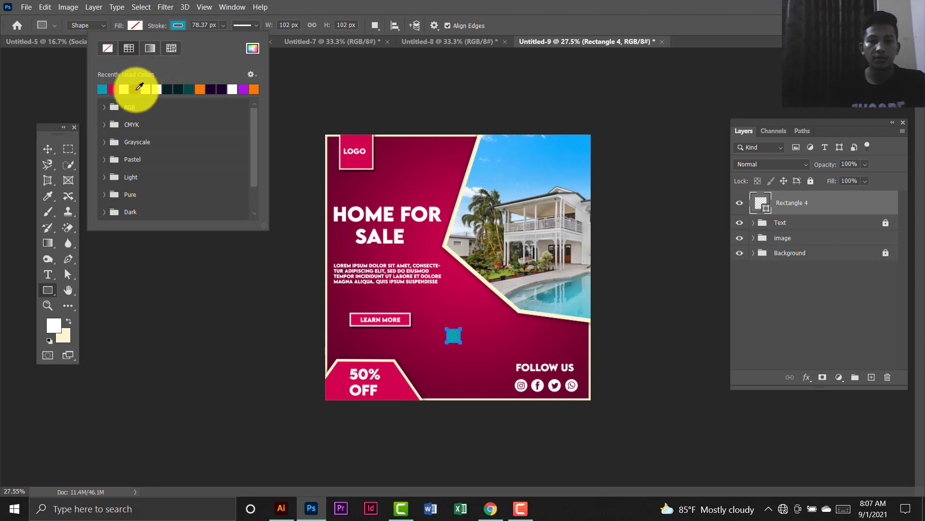
left_click(222, 25)
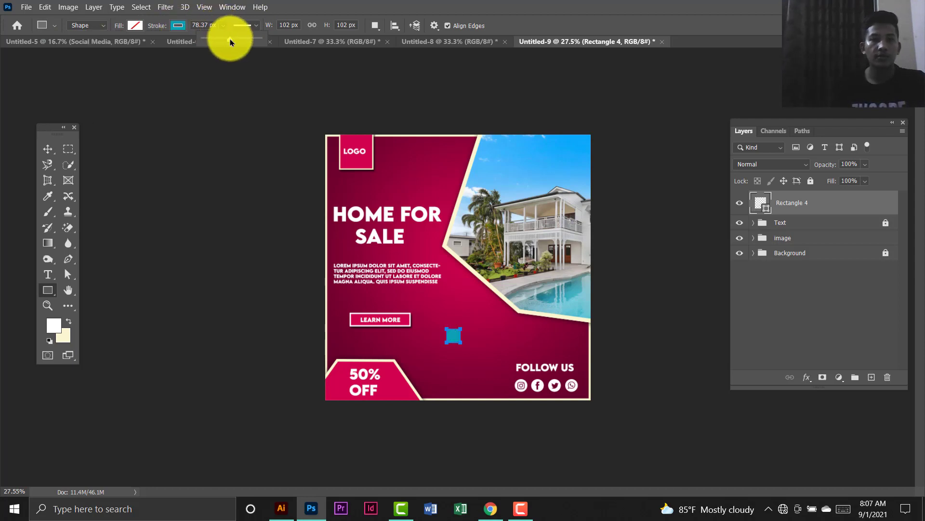
left_click_drag(227, 42, 213, 41)
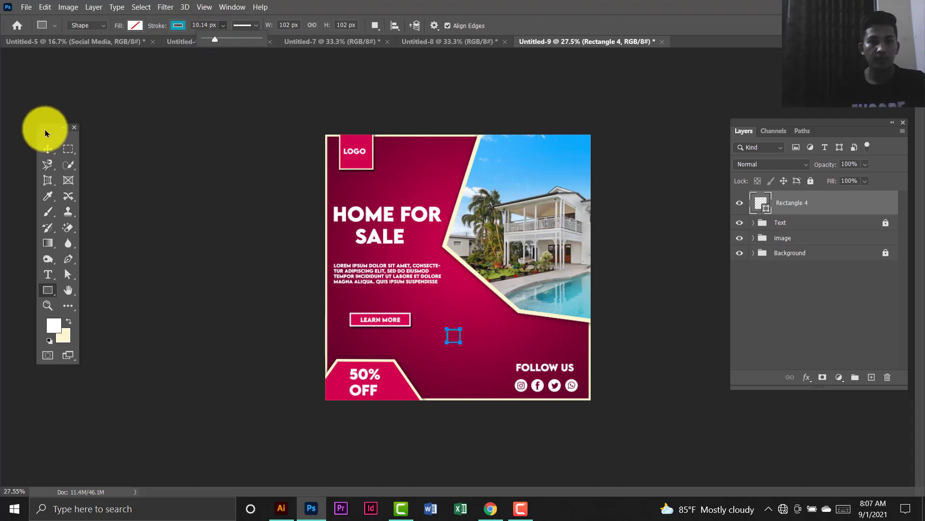
left_click(47, 149)
left_click(221, 207)
Recolor the small square's stroke to white.
left_click(806, 206)
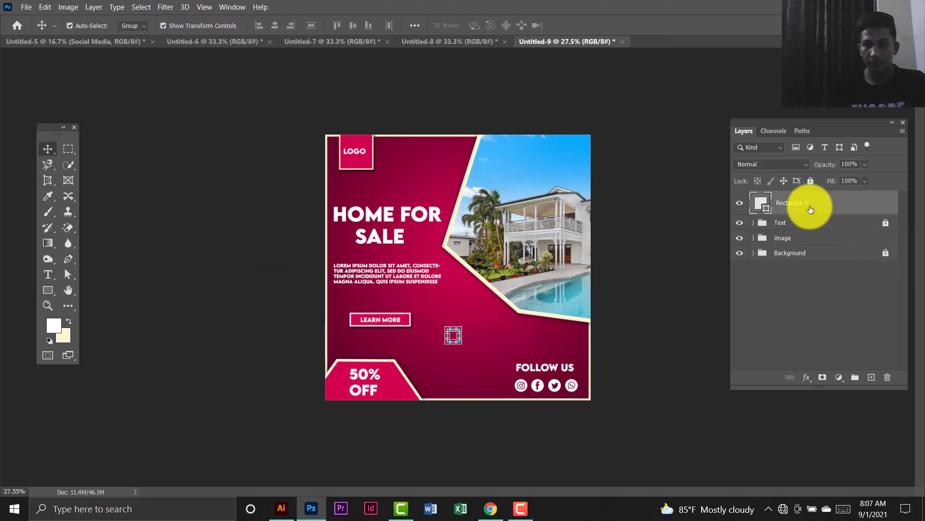
left_click(48, 290)
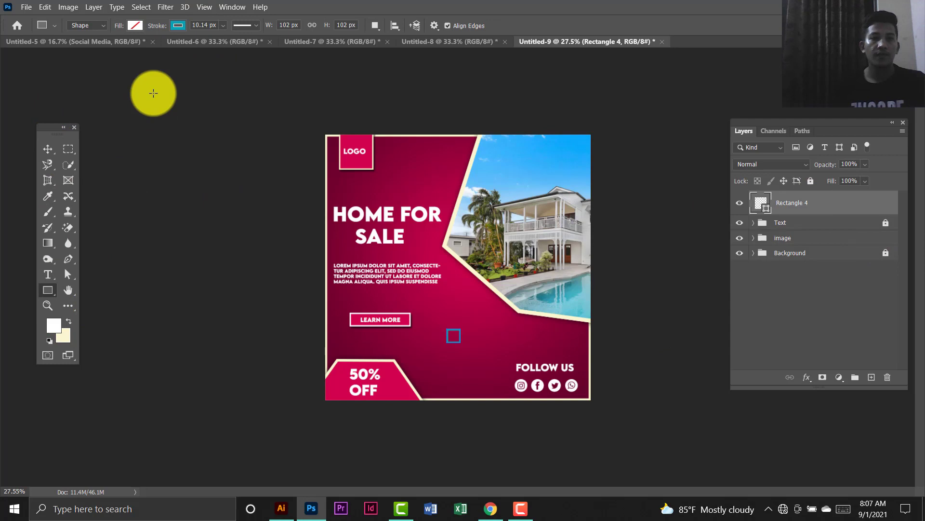
left_click(178, 25)
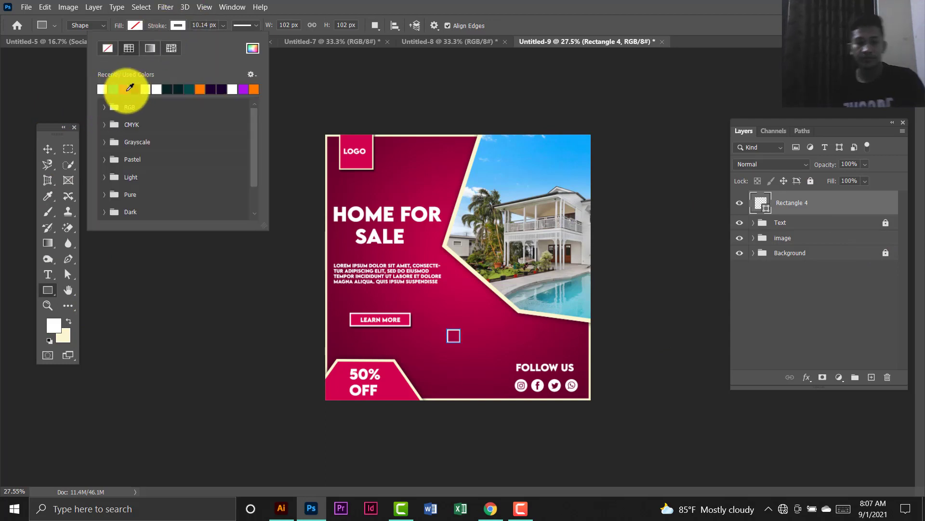
key("Escape")
left_click(45, 161)
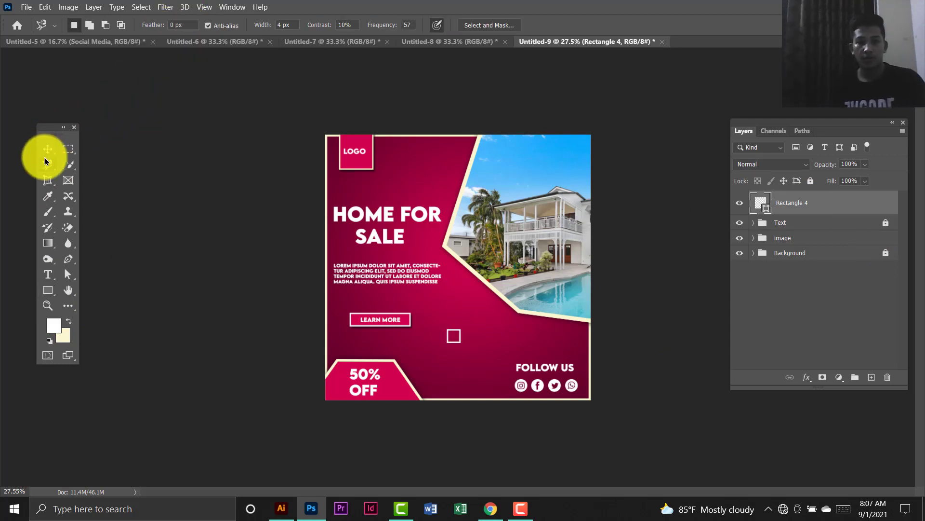
Rotate the white square outline about -47° into a diamond and apply the transformation.
left_click(48, 149)
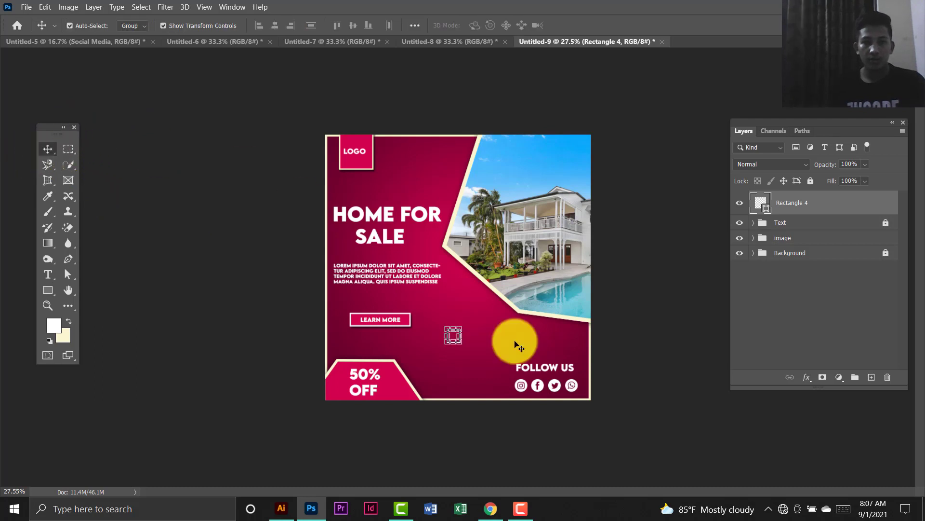
left_click_drag(469, 327, 461, 309)
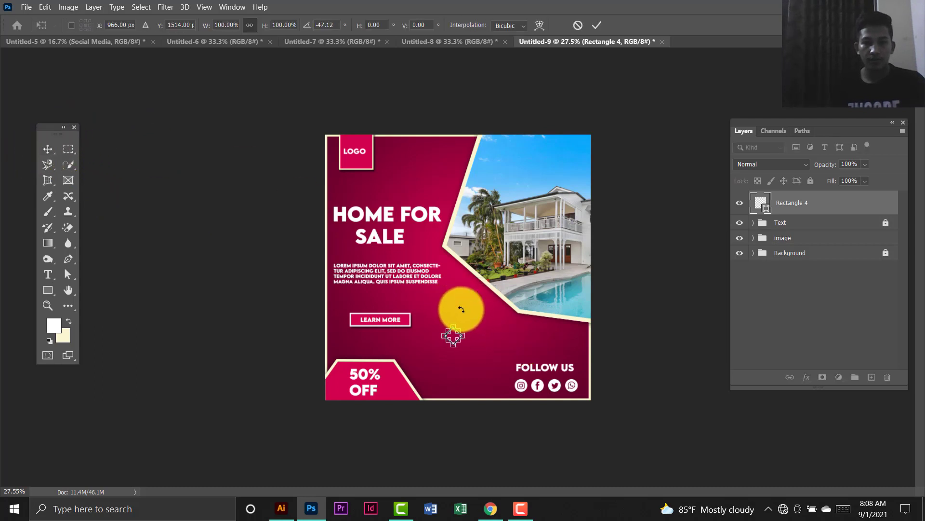
left_click(48, 150)
left_click(135, 206)
Duplicate the white diamond outline and move the copy straight up until it stands clear above the original.
left_click(836, 205)
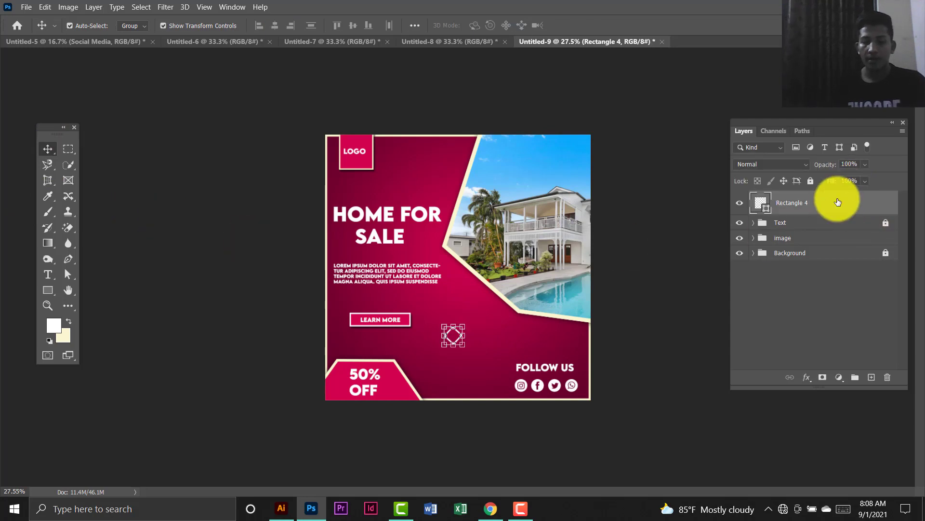
key("ctrl+j")
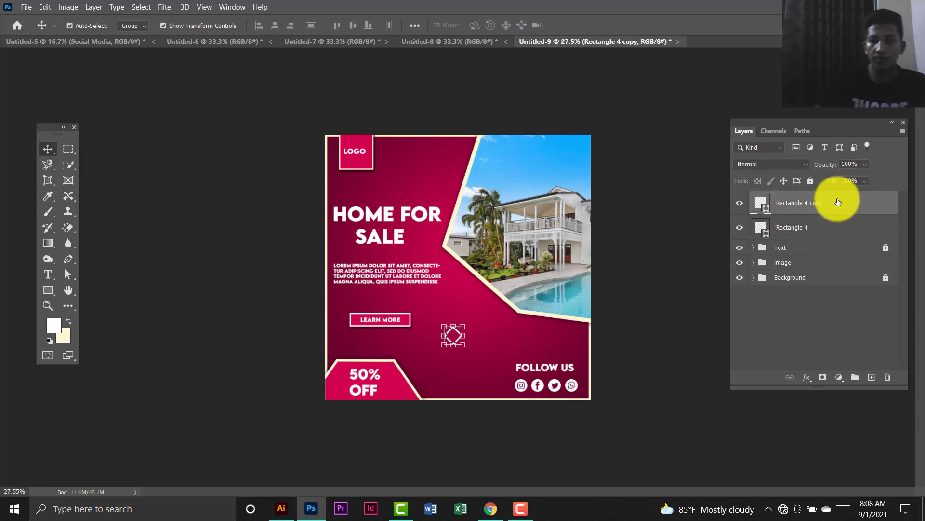
key("shift+Up")
key("shift+Up")
key("shift+Up")
key("shift+Up")
key("shift+Up")
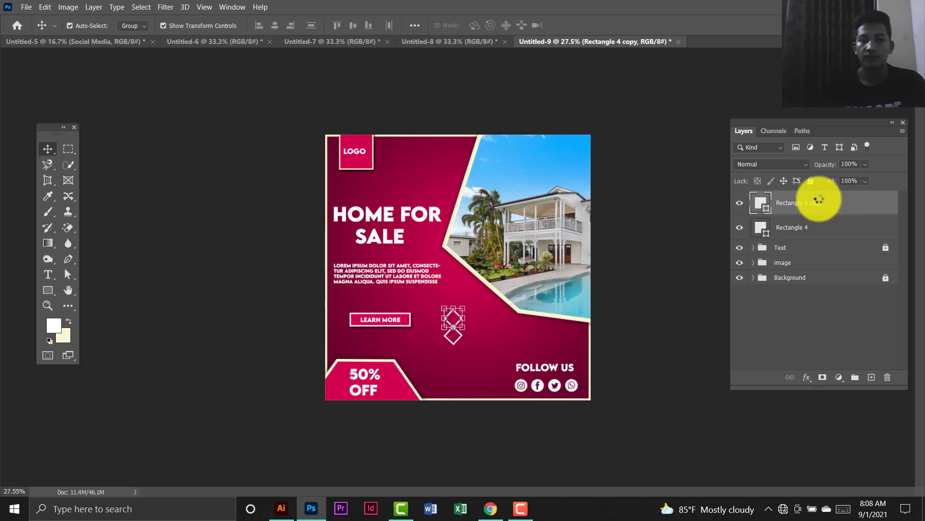
key("shift+Up")
key("shift+Up")
key("shift+Up")
key("shift+Up")
key("shift+Up")
key("shift+Up")
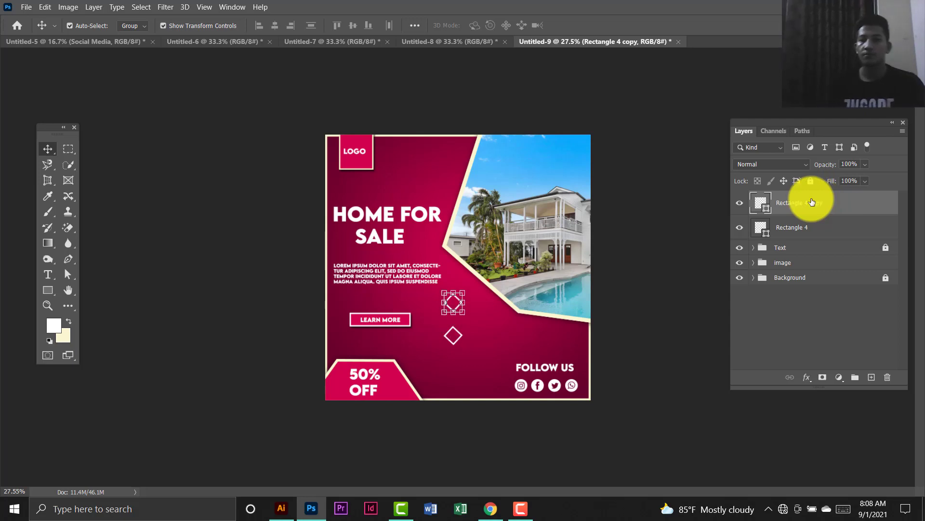
Change the stroke of the upper diamond copy to crimson, leaving it without a fill.
double_click(766, 208)
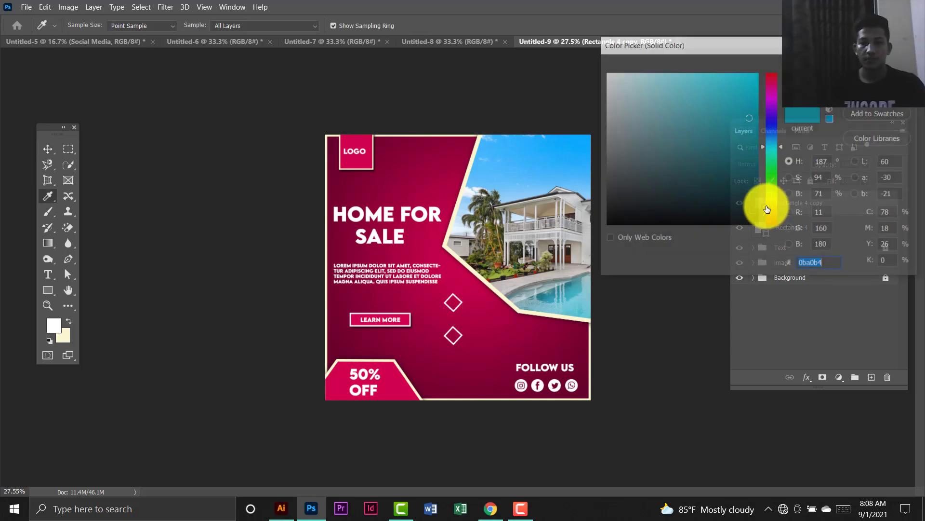
left_click(876, 90)
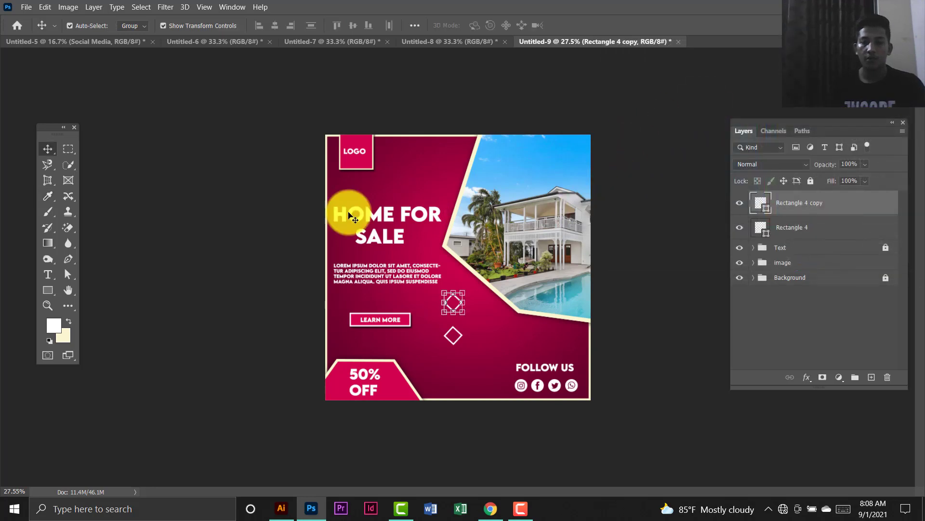
left_click(47, 290)
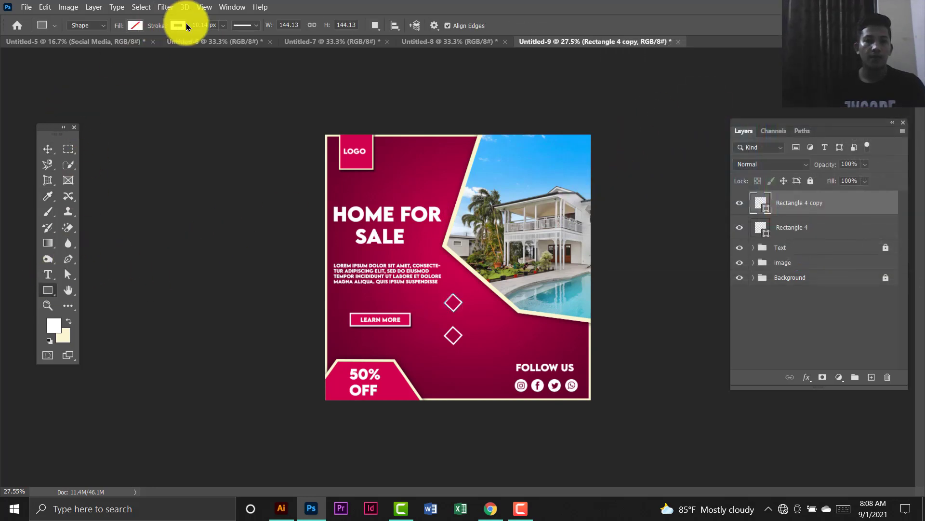
left_click(183, 26)
left_click(134, 89)
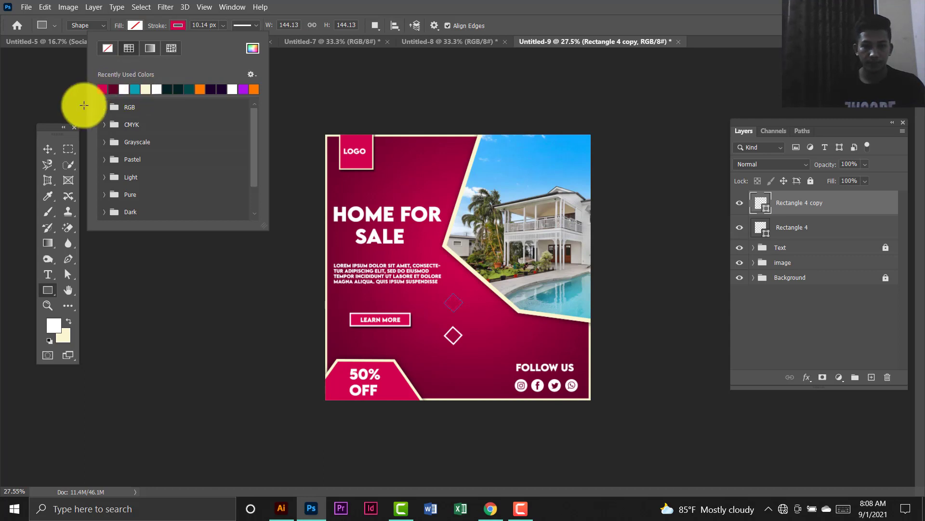
Move the crimson diamond up to the space above the headline, near the photo's slanted edge.
left_click(47, 149)
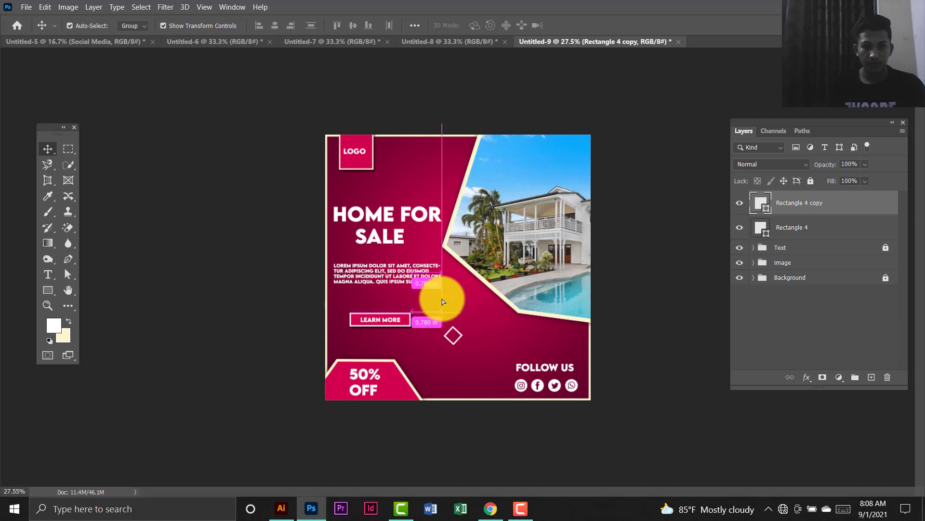
left_click_drag(442, 299, 436, 173)
left_click(418, 98)
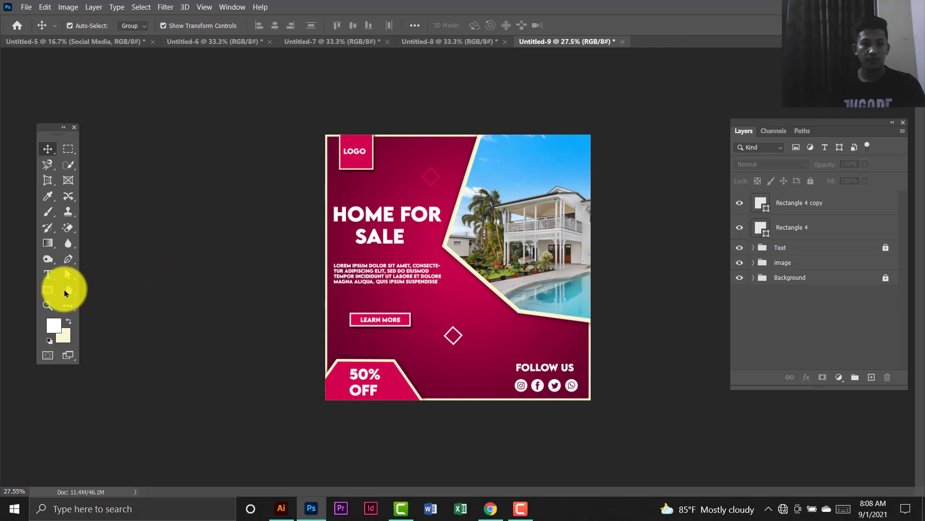
Draw a small circle about 124 px in diameter below the photo's lower edge with the Ellipse tool.
right_click(48, 290)
left_click(99, 303)
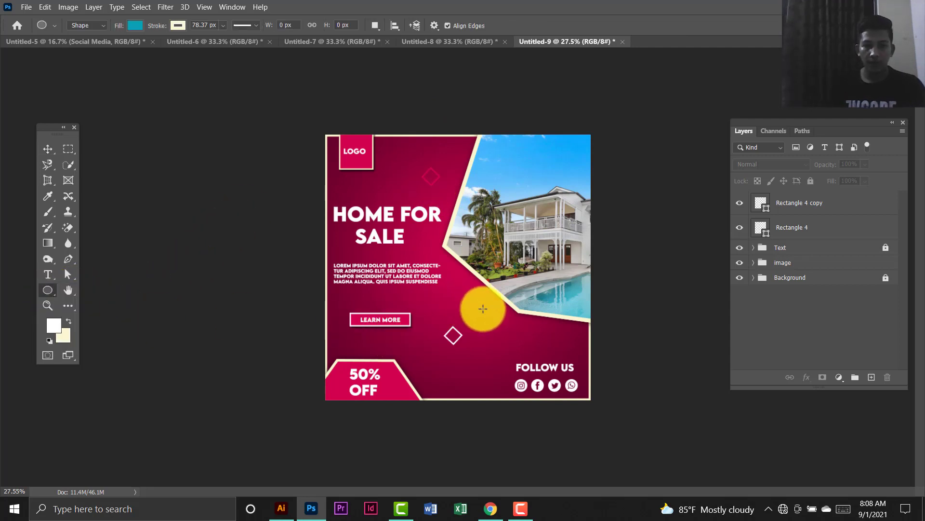
mouse_move(500, 321)
left_mouse_down()
mouse_move(522, 342)
mouse_move(509, 330)
left_mouse_up()
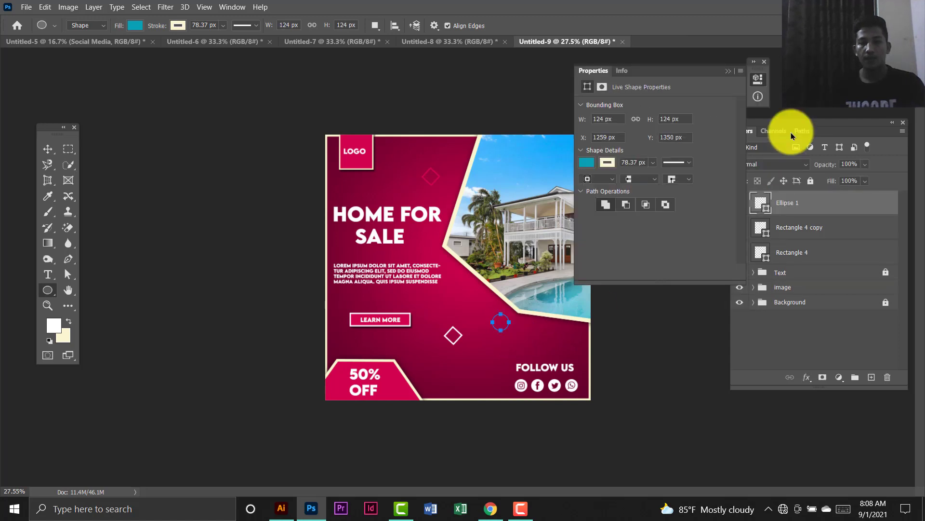
left_click(763, 63)
Remove the circle's fill and give it a crimson stroke about 7 px thick.
left_click(135, 25)
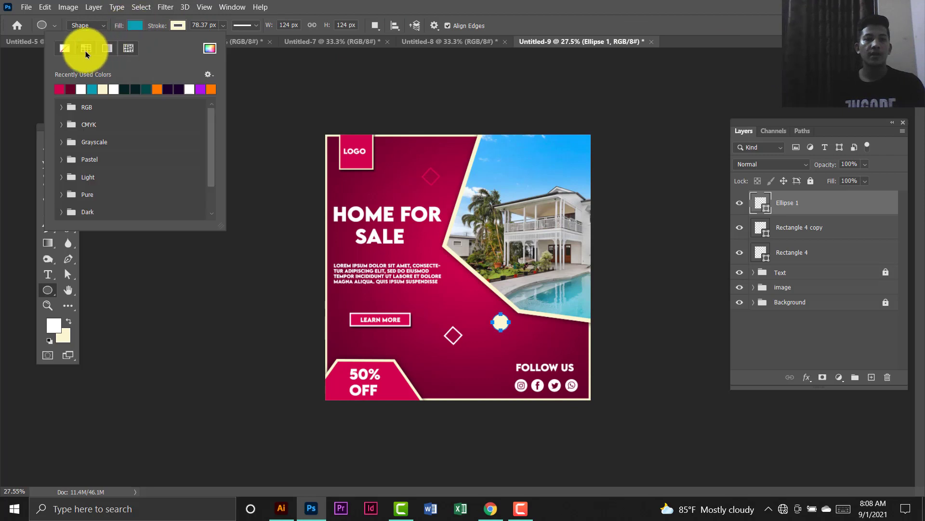
left_click(60, 48)
left_click(176, 25)
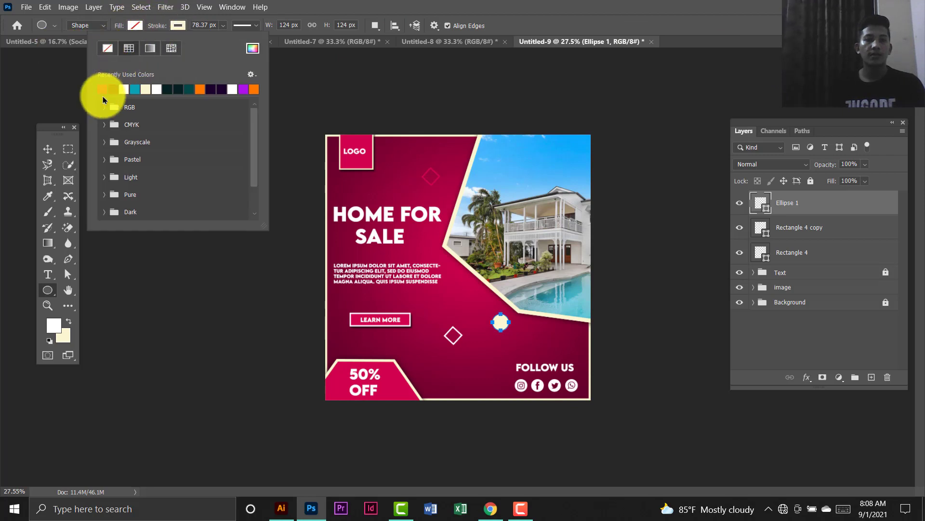
left_click(106, 89)
left_click(223, 26)
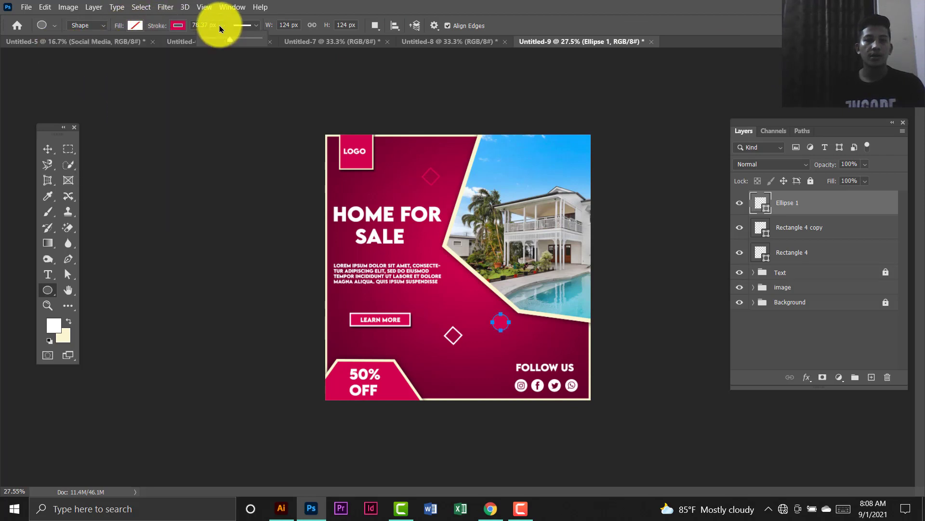
left_click_drag(228, 42, 219, 42)
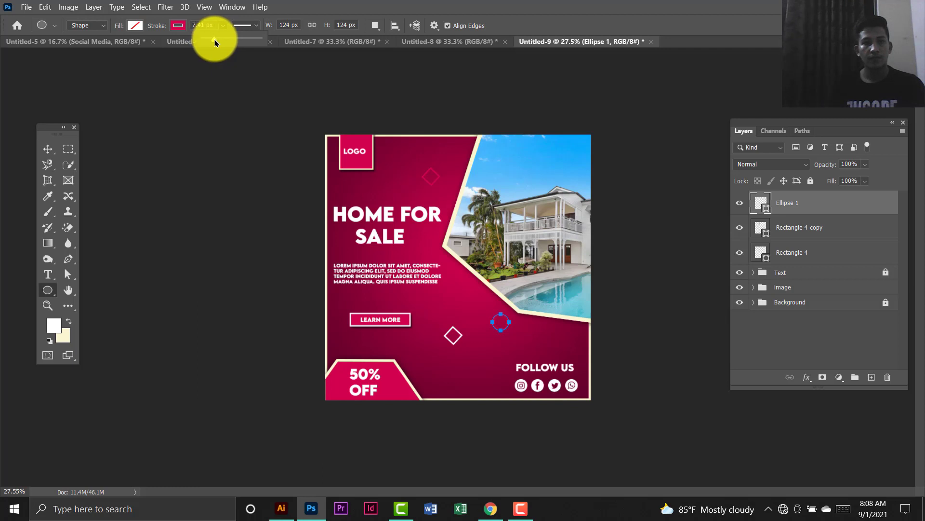
Duplicate the crimson circle outline and shift the copy horizontally until it sits clear to the left of the original.
left_click(48, 149)
key("ctrl+j")
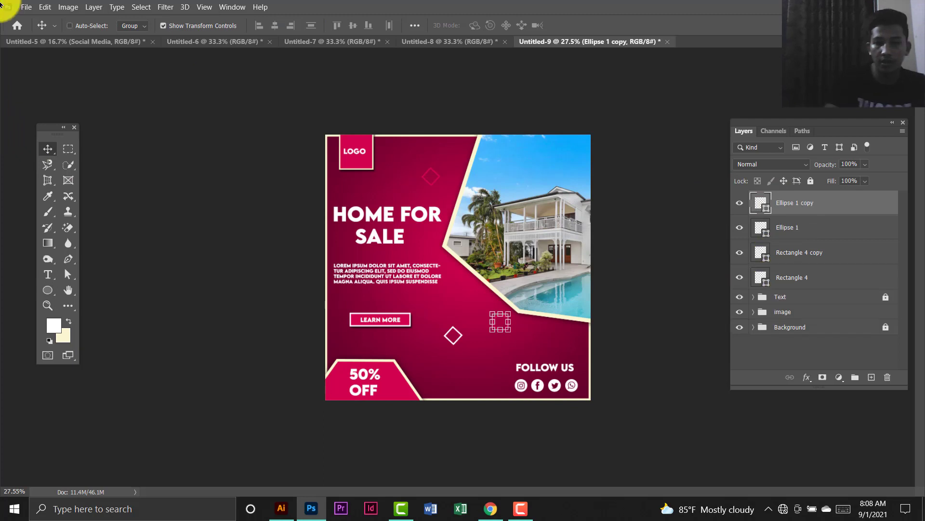
key("shift+Left")
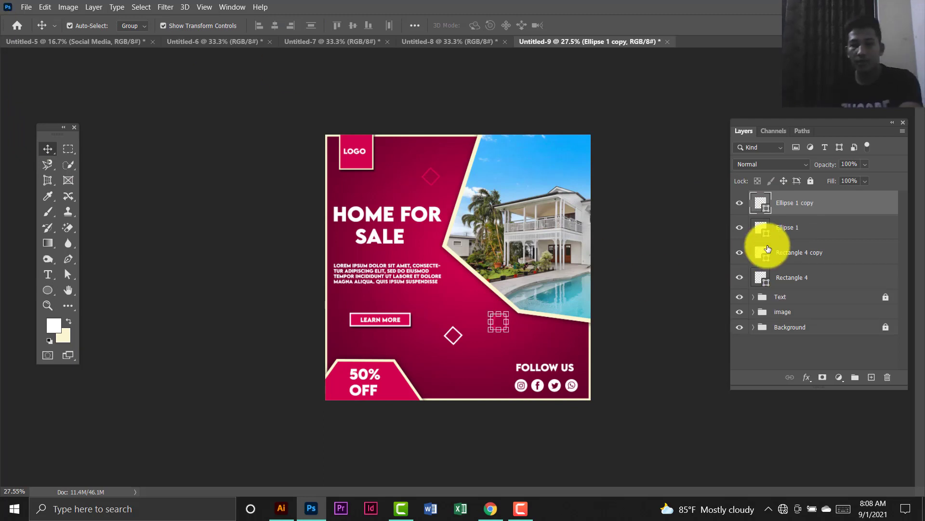
key("shift+Left")
key("shift+Left")
key("shift+Left")
key("shift+Left")
key("shift+Left")
key("shift+Left")
key("shift+Left")
key("shift+Left")
key("shift+Left")
key("shift+Left")
key("shift+Left")
key("shift+Left")
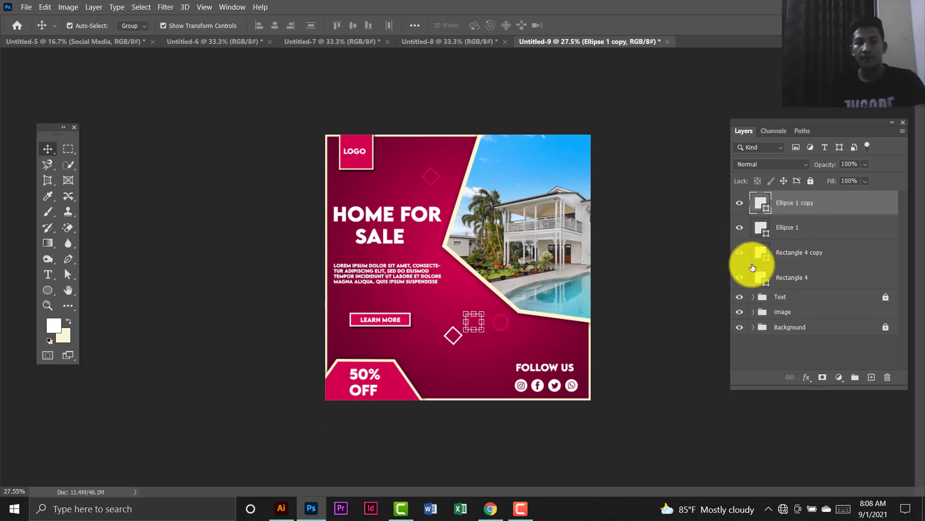
left_click(680, 212)
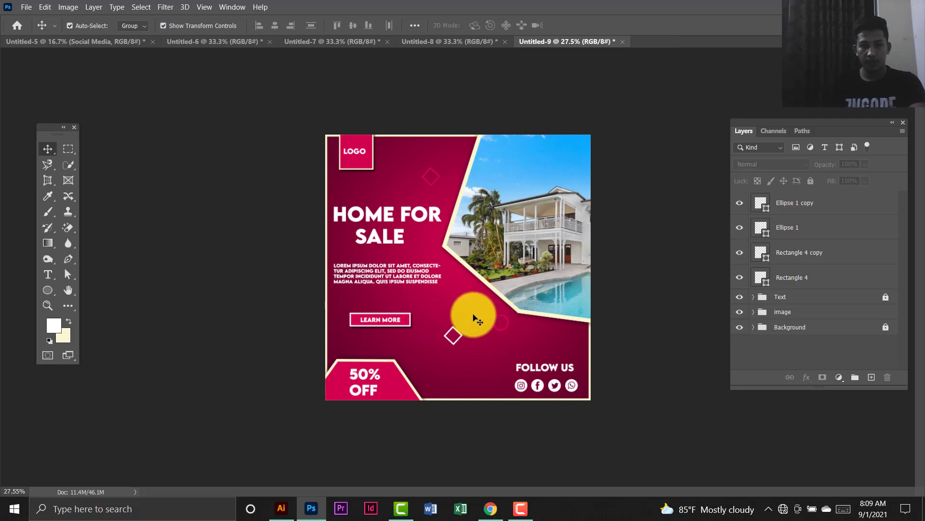
Move the circle copy up to the space above the headline, just beside the logo tag.
left_click_drag(475, 315, 420, 220)
left_click(414, 116)
left_click(410, 116)
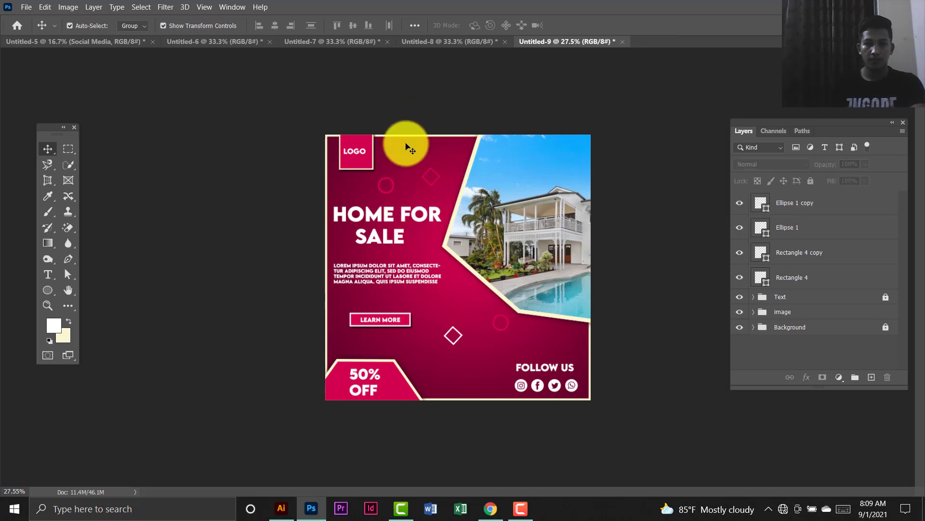
left_click(392, 188)
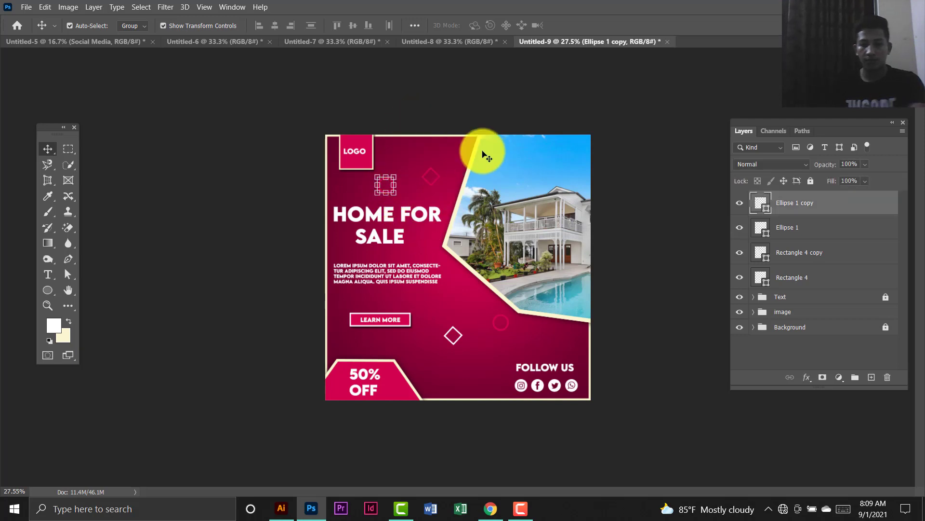
Move the crimson circle copy down from above the headline to sit just beside the word "SALE".
key("shift+Down")
key("shift+Down")
key("shift+Down")
key("shift+Down")
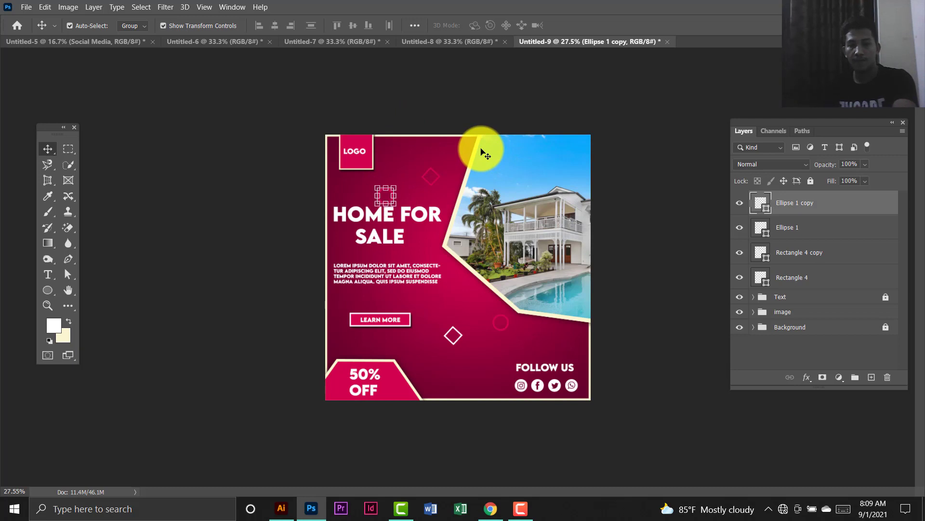
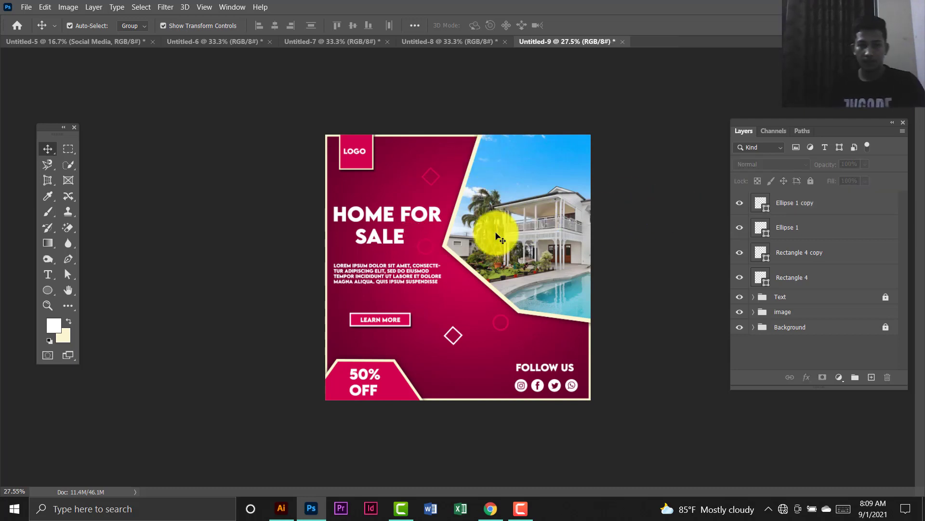
Duplicate the circle beside "SALE" and move the new copy up between the logo tag and the crimson diamond outline.
key("ctrl+j")
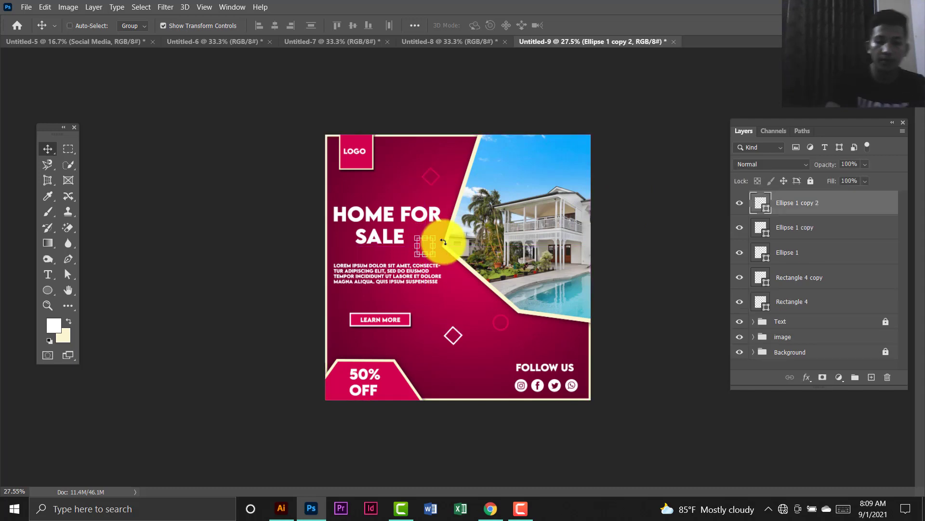
key("shift+Up")
key("shift+Up")
key("shift+Up")
key("shift+Up")
key("shift+Up")
key("shift+Up")
key("shift+Up")
key("shift+Up")
key("shift+Up")
key("shift+Up")
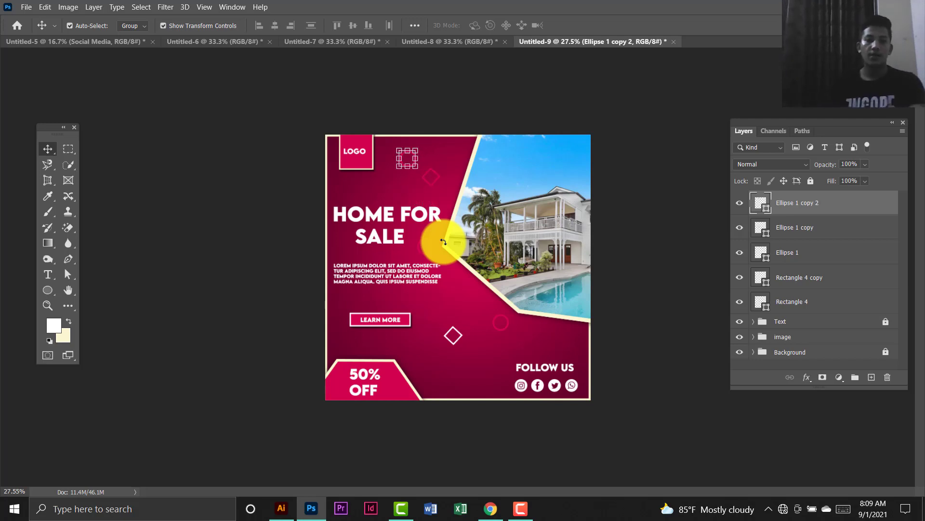
Change the stroke of the circle beside the logo tag to white and deselect it.
left_click(47, 290)
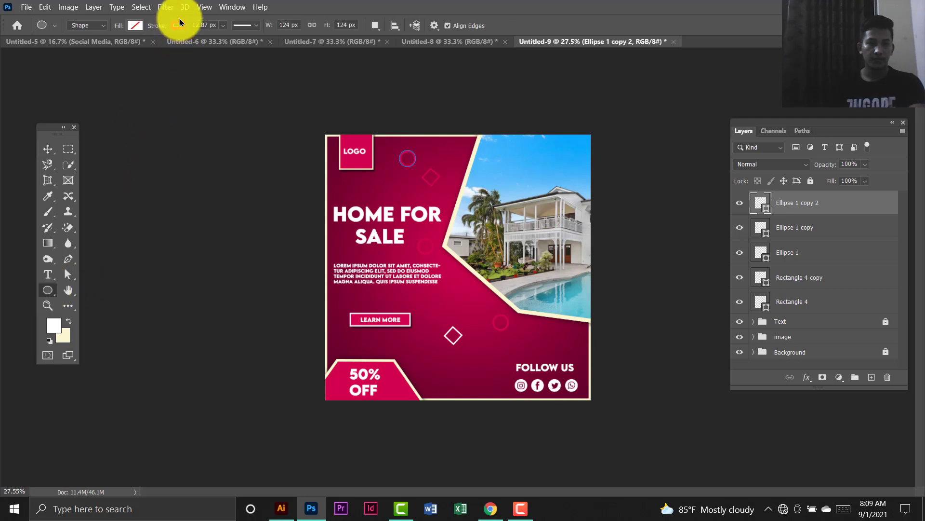
left_click(178, 25)
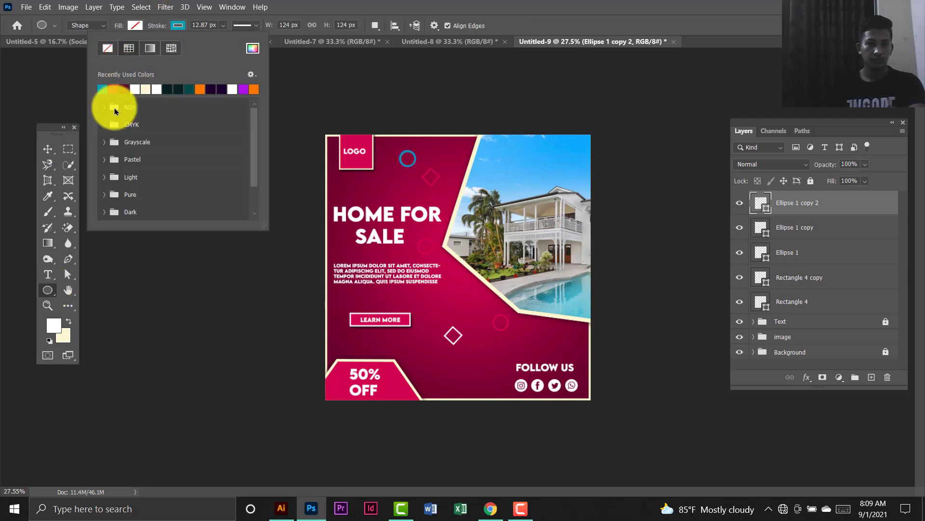
left_click(134, 88)
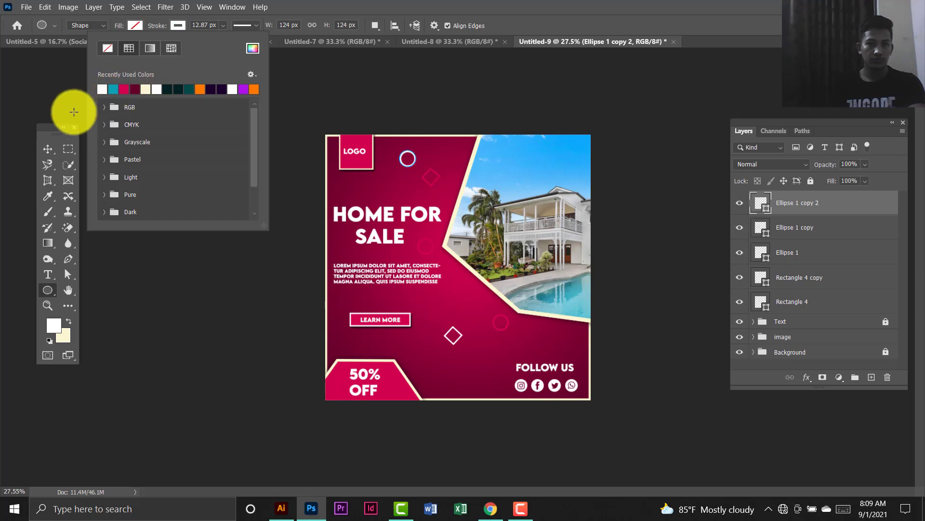
left_click(48, 149)
left_click(270, 328)
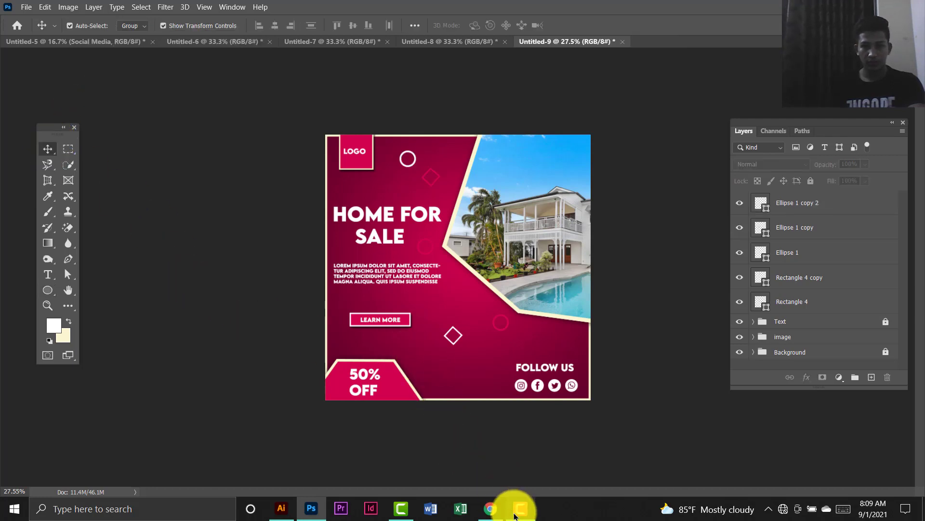
left_click(510, 515)
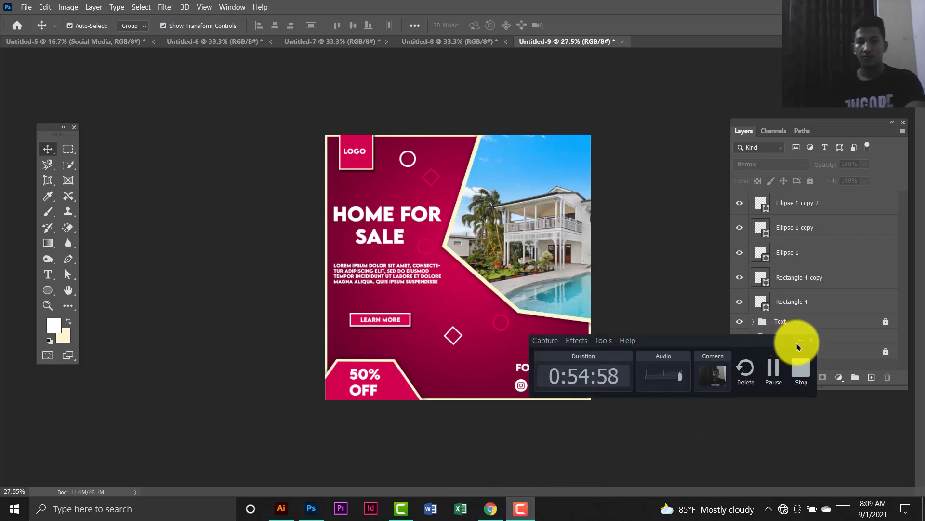
left_click(800, 342)
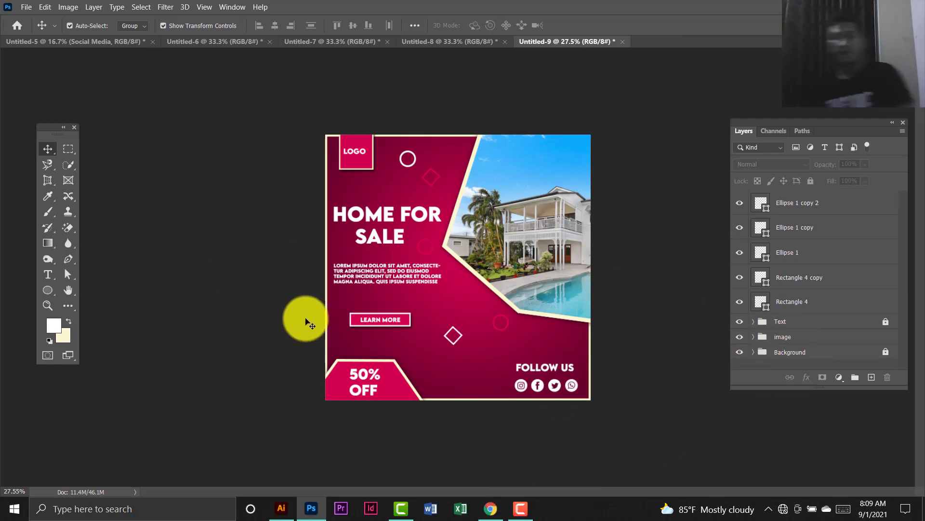
Group the five decorative diamond and circle layers, and unlock the Text and Background groups.
left_click(781, 302)
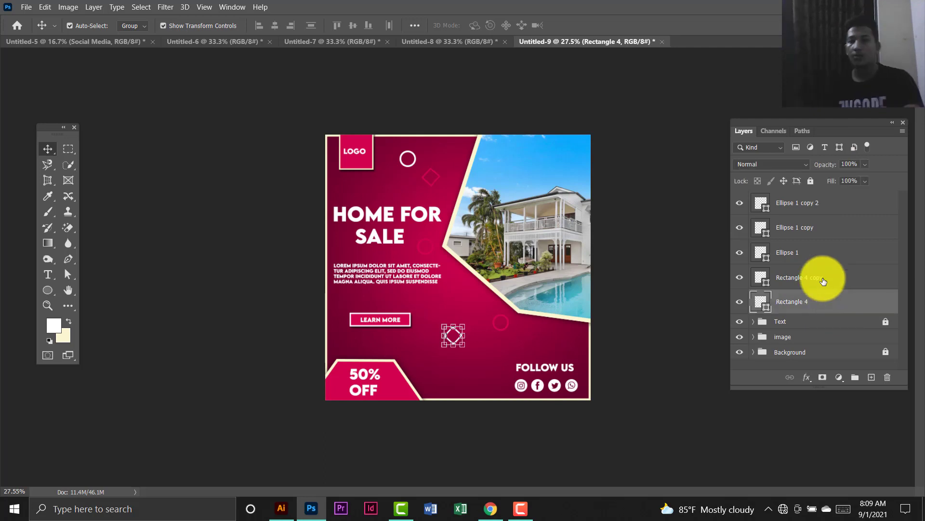
left_click(802, 208, "shift")
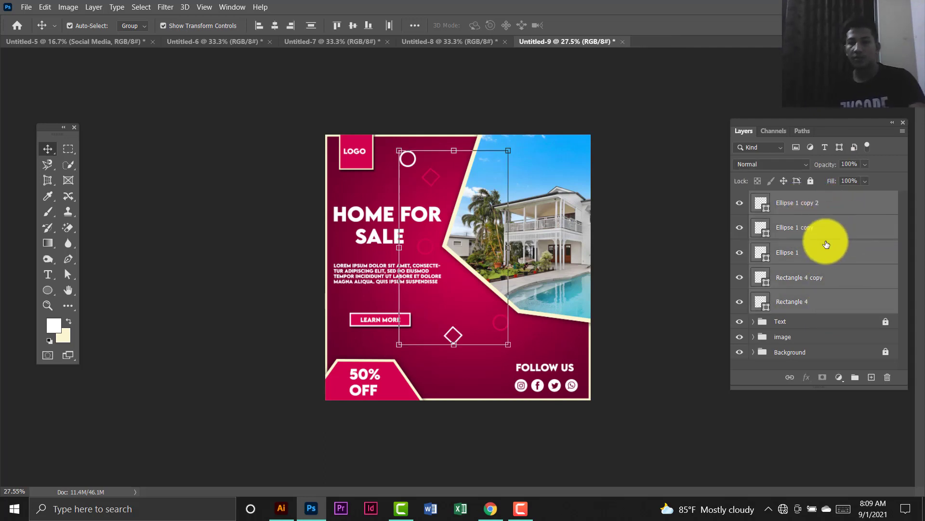
key("ctrl+g")
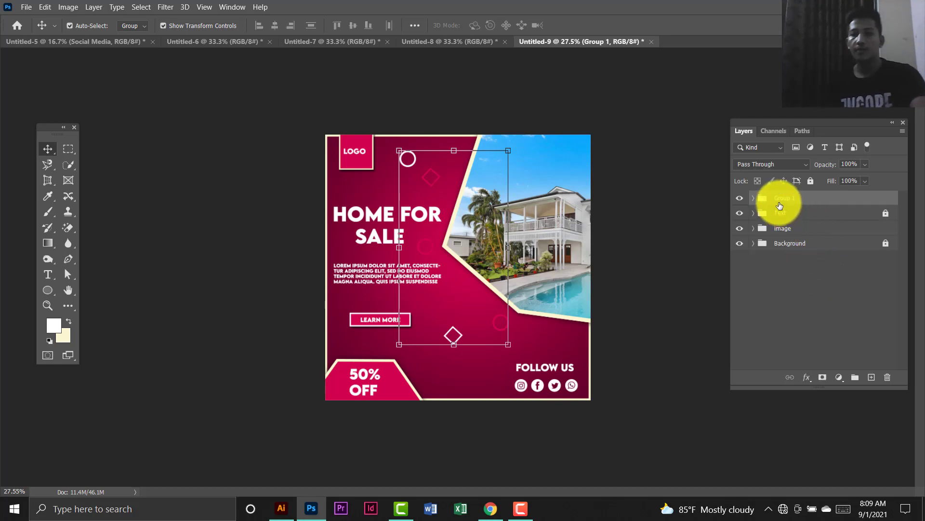
left_click(705, 220)
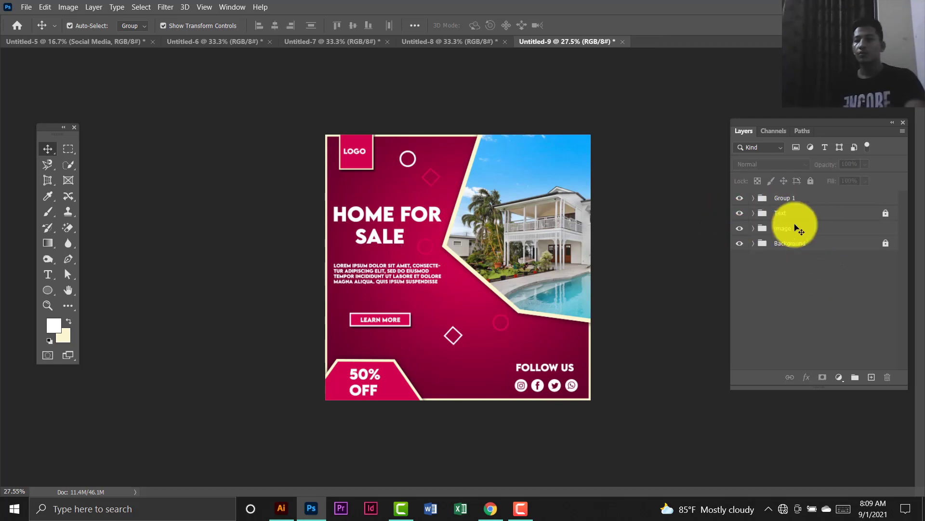
left_click(886, 243)
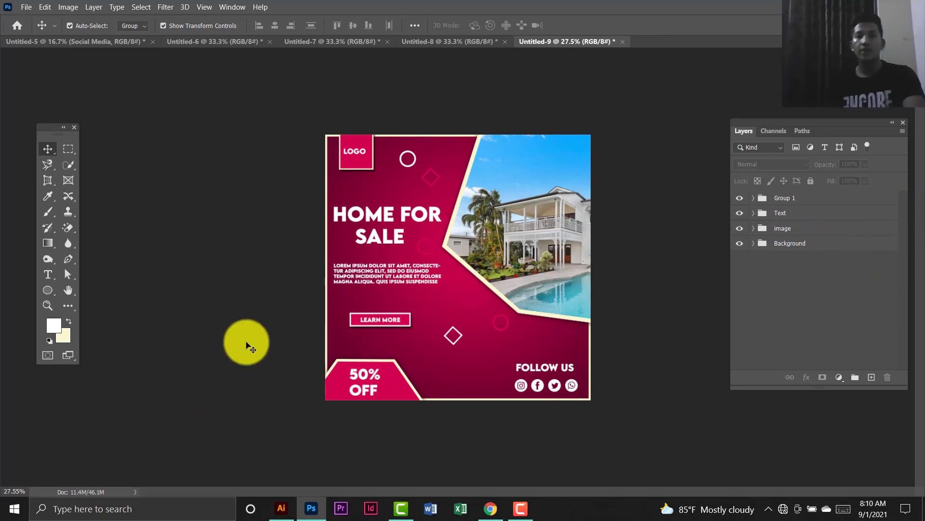
Create a new RGB document 6000 px wide and 4000 px high at 300 pixels/inch.
left_click(24, 7)
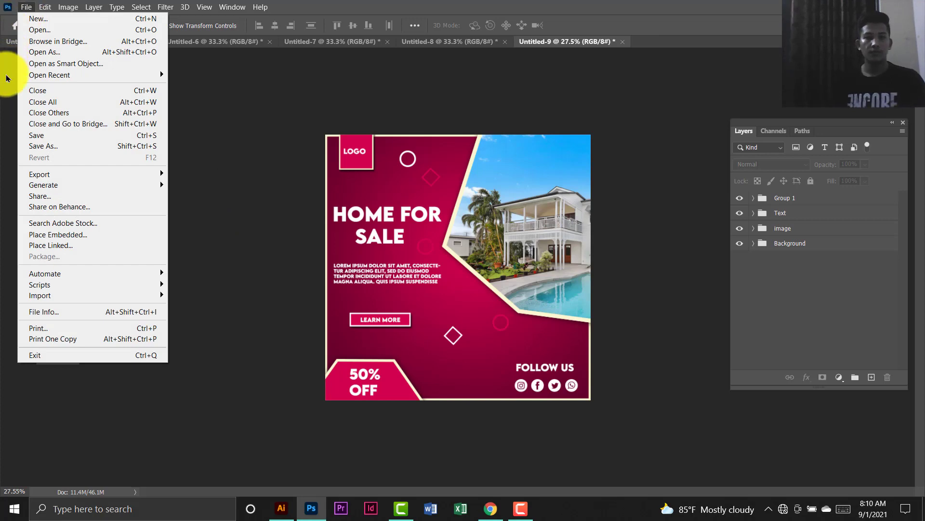
left_click(37, 20)
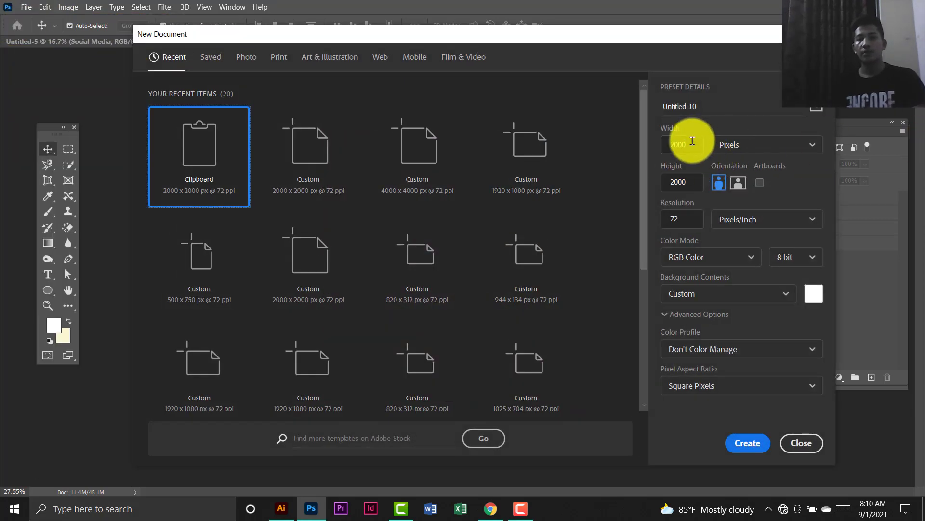
left_click(693, 140)
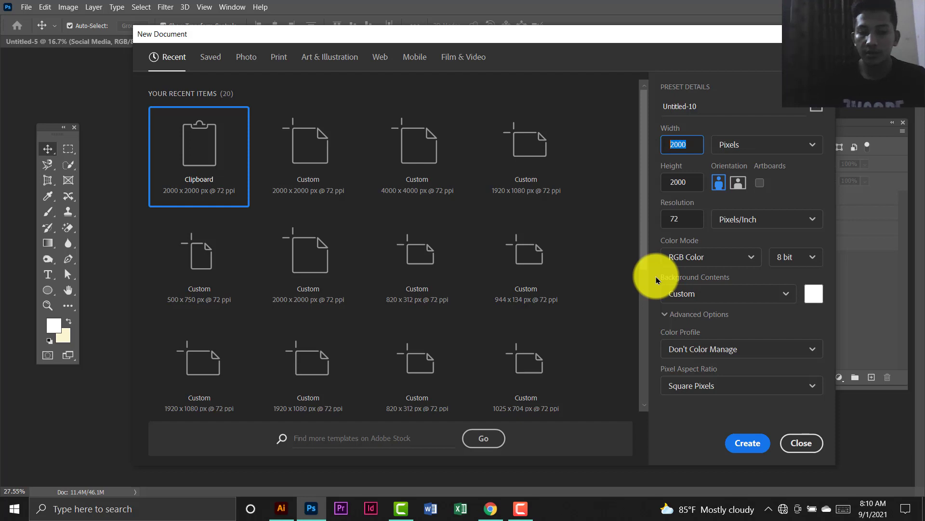
type("6000")
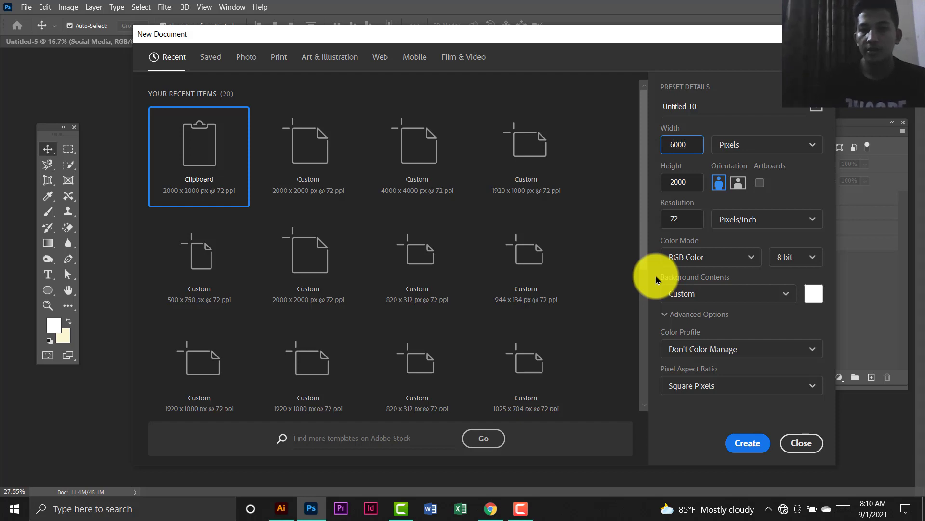
left_click(678, 181)
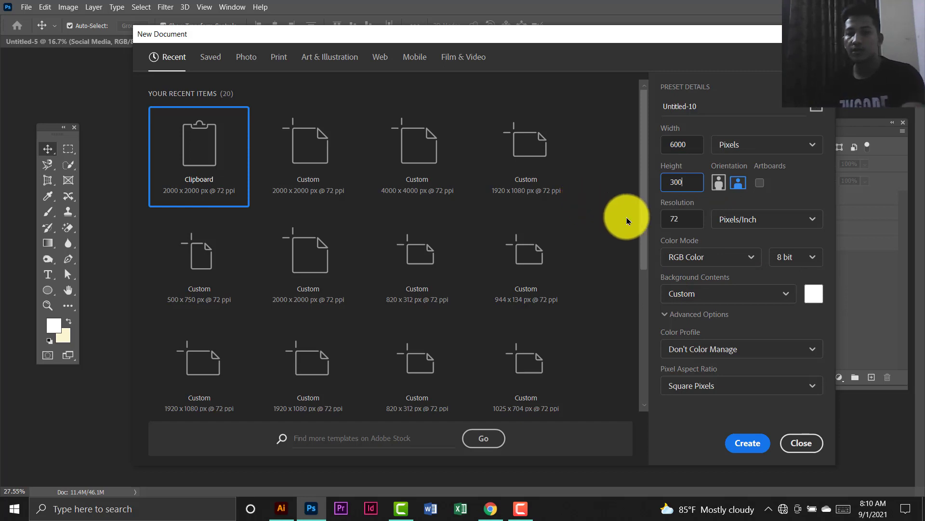
type("4000")
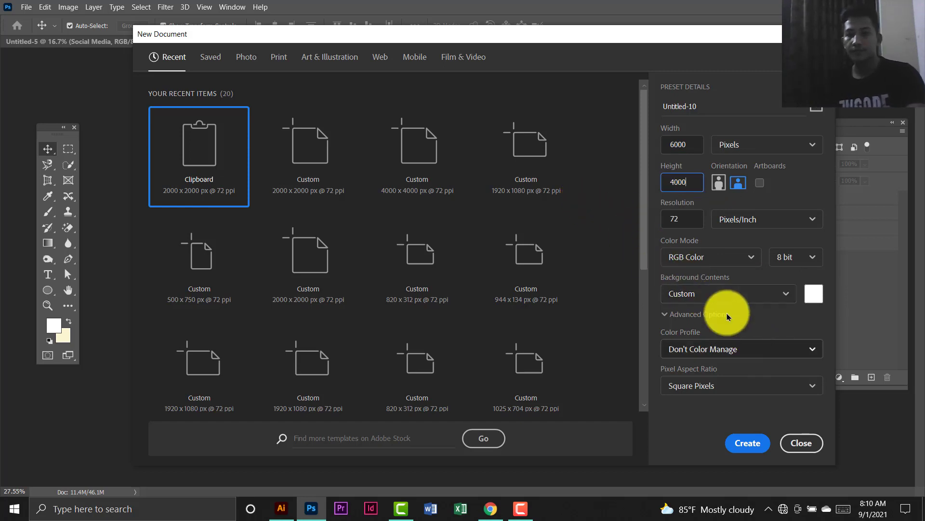
key("Tab")
type("300")
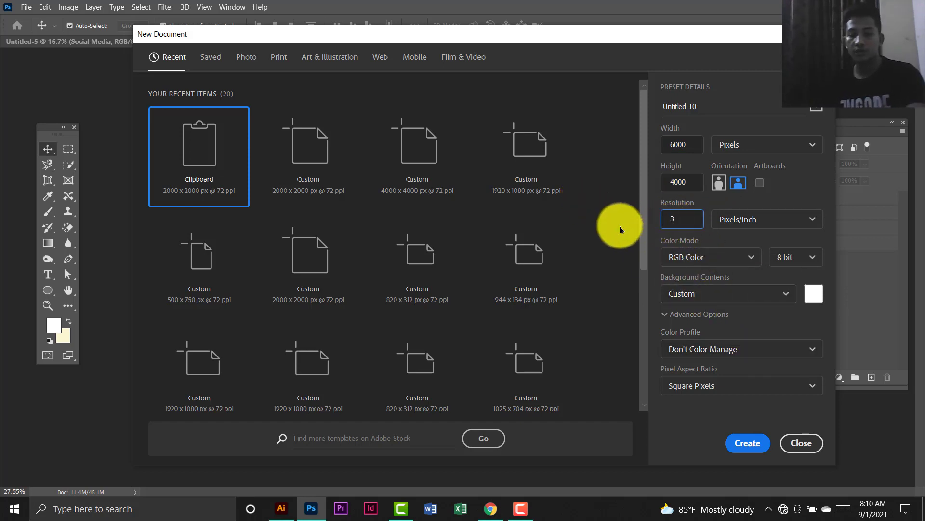
left_click(758, 446)
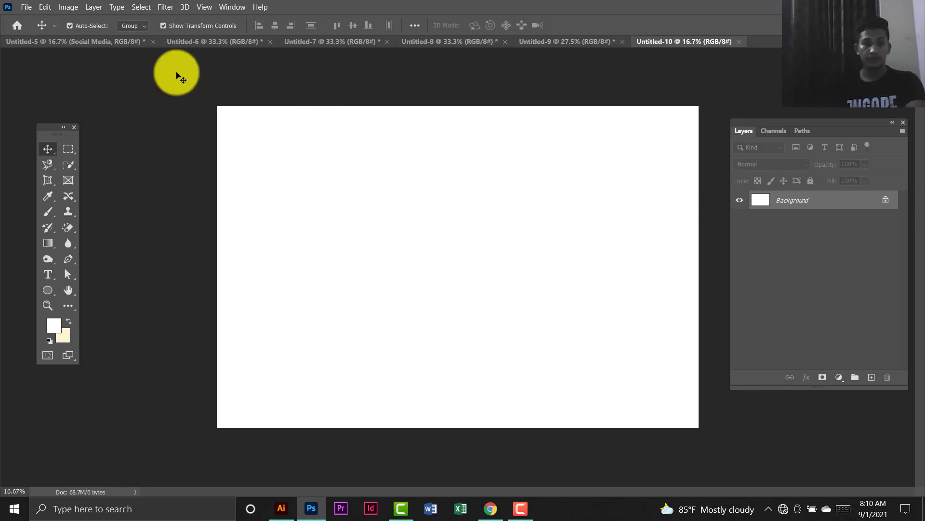
left_click(75, 42)
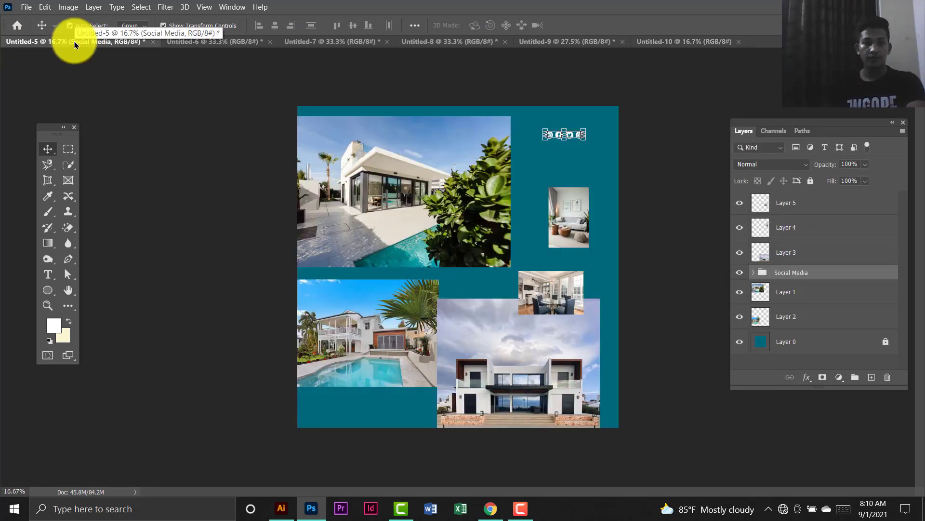
left_click(238, 42)
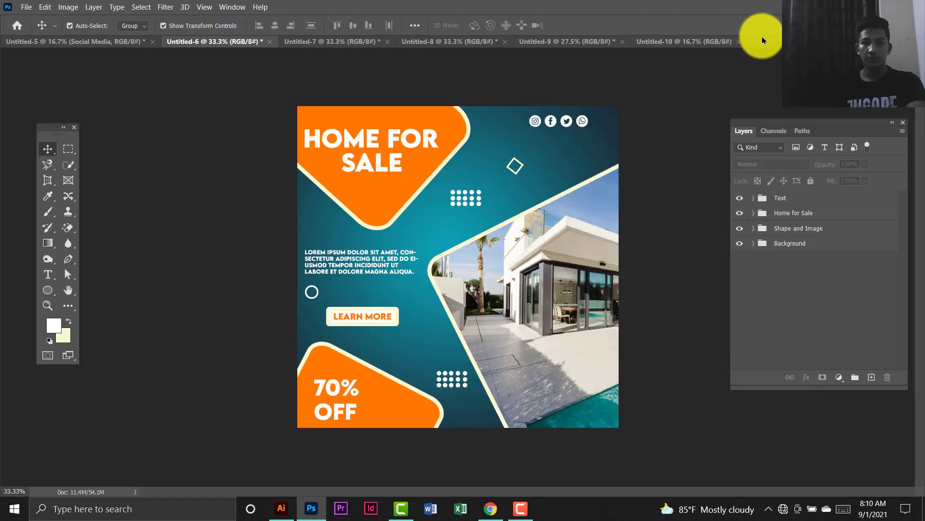
left_click(719, 41)
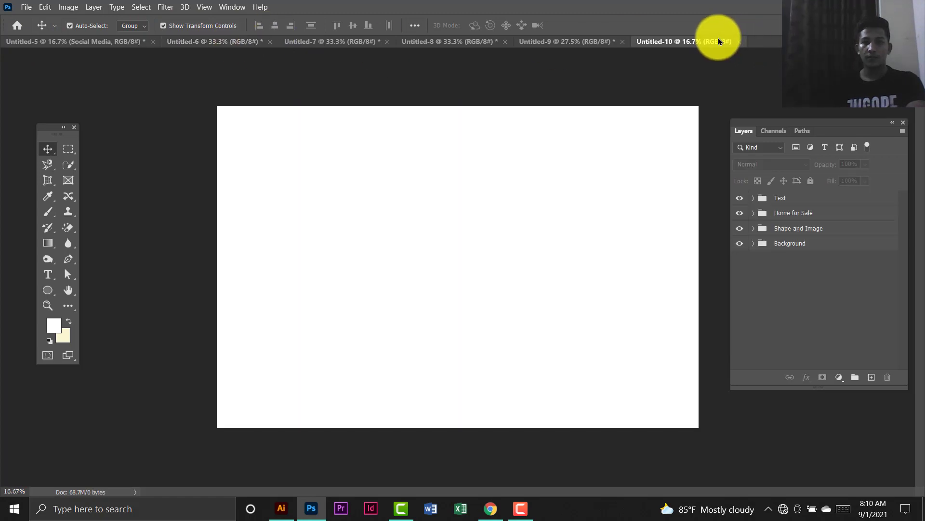
Draw a vertical rectangle about 1142 × 4314 px over the left edge of the blank canvas with the Rectangle tool.
left_click(53, 295)
left_click(151, 295)
left_click_drag(195, 99, 288, 447)
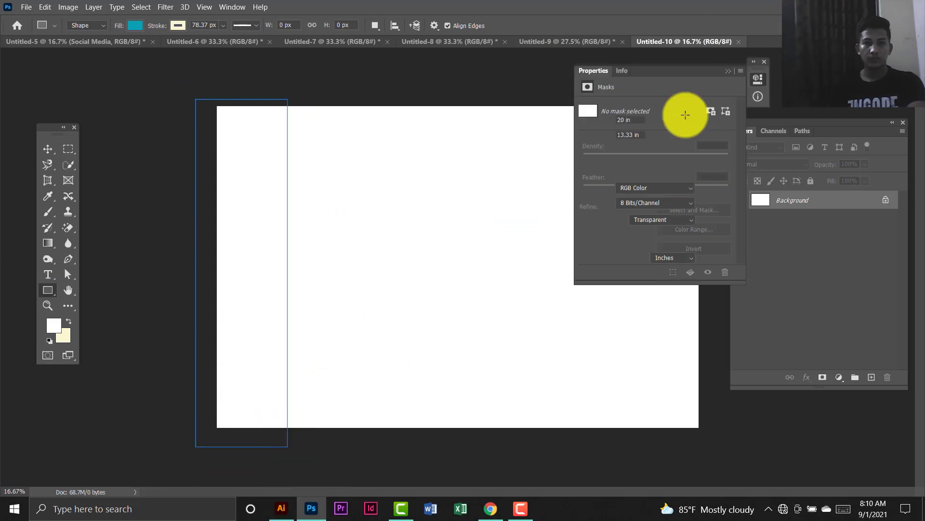
left_click(766, 63)
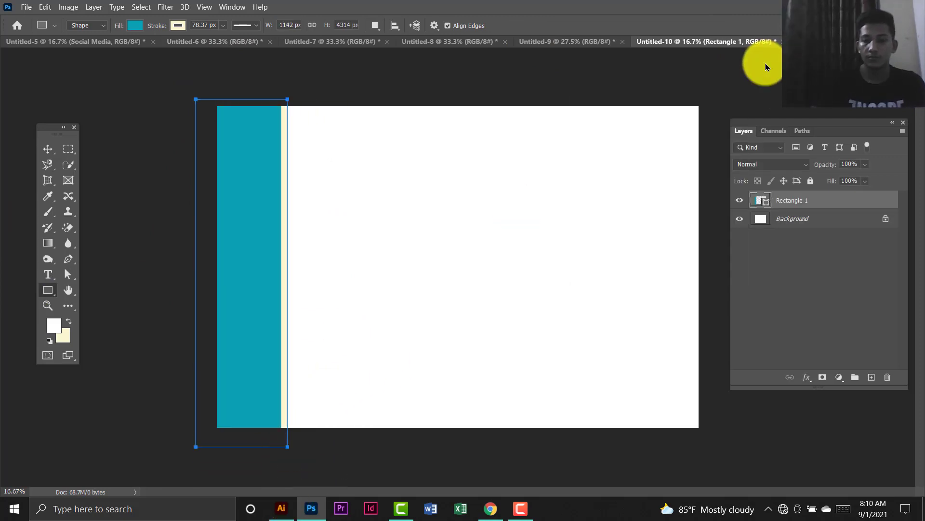
Rotate the rectangle to about -57° and stretch its length to about 187%, forming a diagonal band centred vertically across the whole canvas.
key("ctrl+minus")
left_click(48, 149)
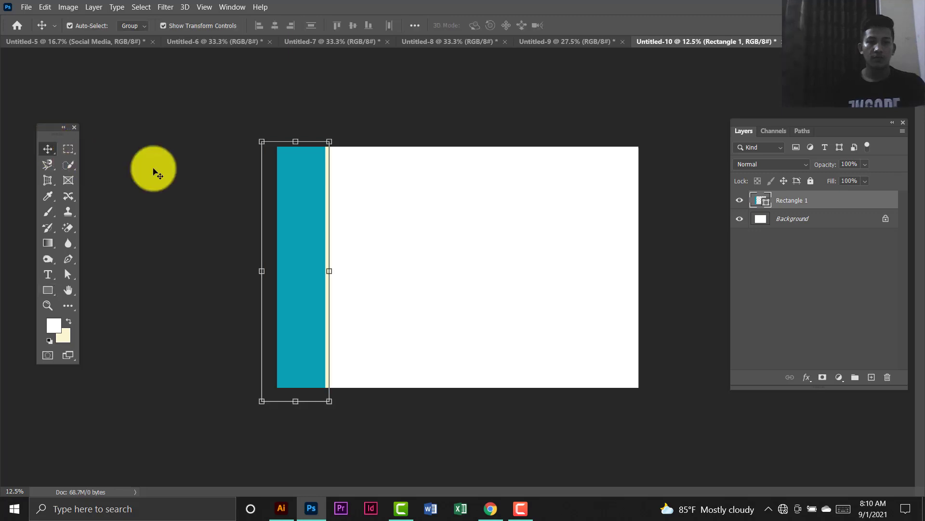
left_click_drag(339, 137, 217, 76)
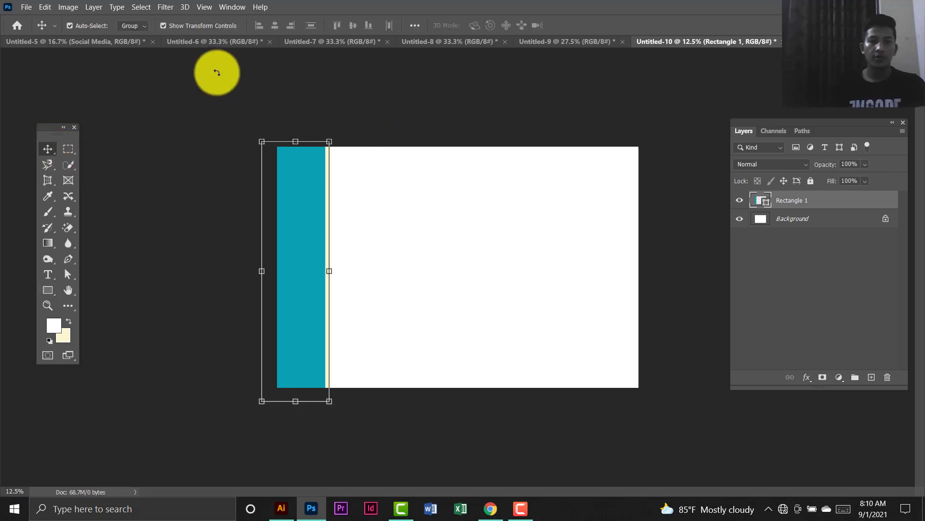
left_click_drag(327, 281, 380, 253)
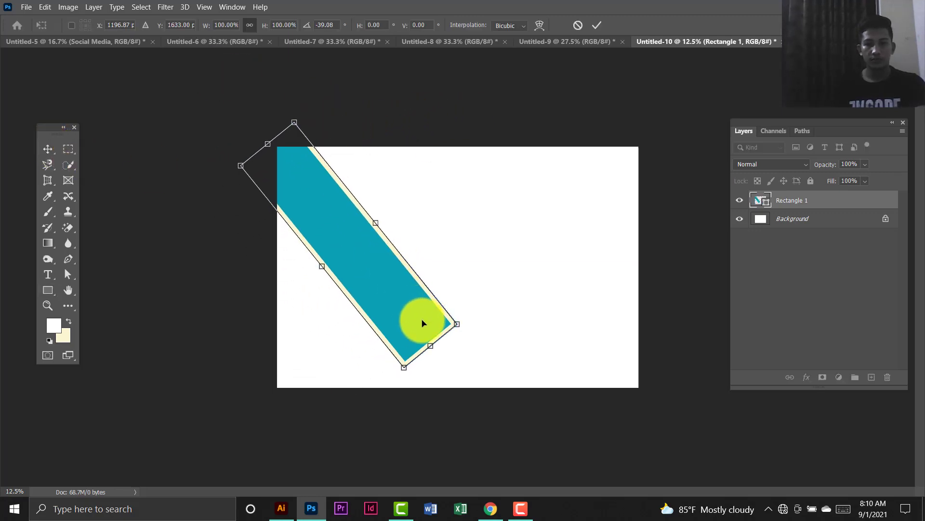
left_click_drag(429, 344, 603, 384)
left_click_drag(479, 371, 559, 360)
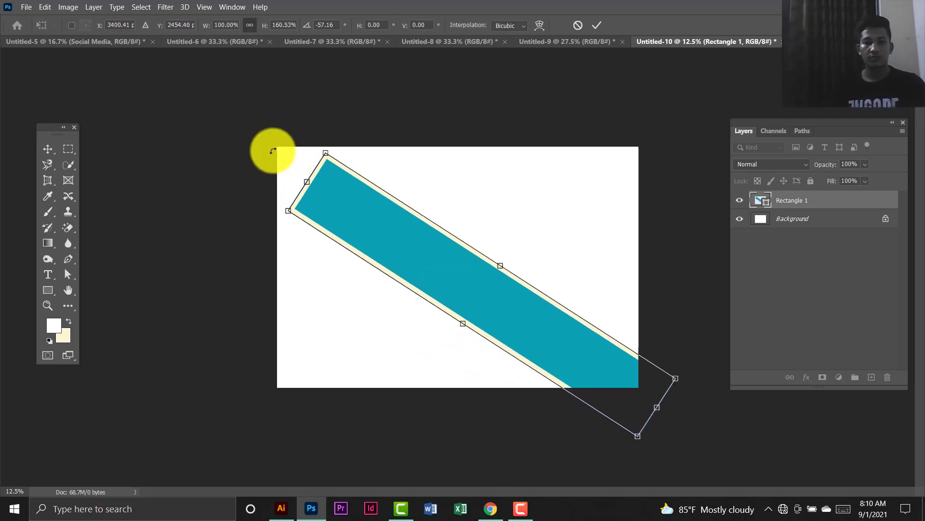
left_click_drag(303, 184, 250, 132)
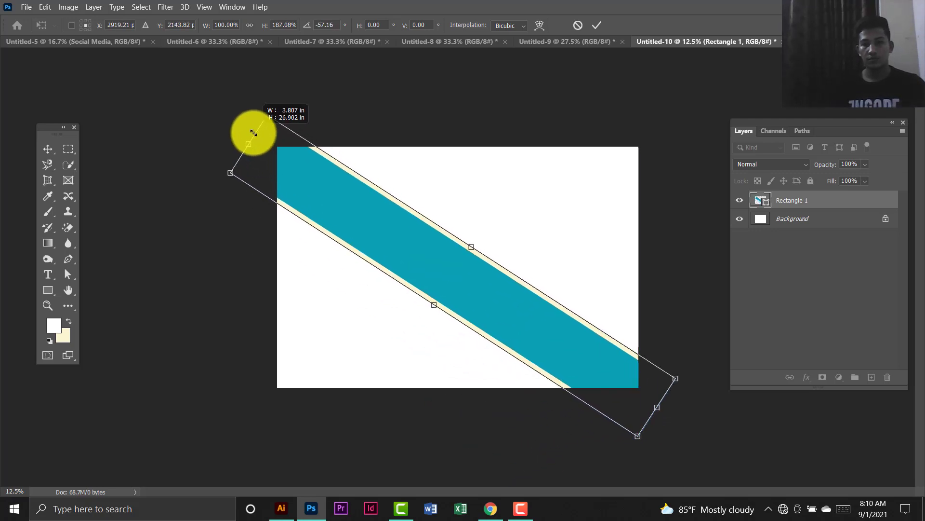
left_click_drag(506, 303, 505, 294)
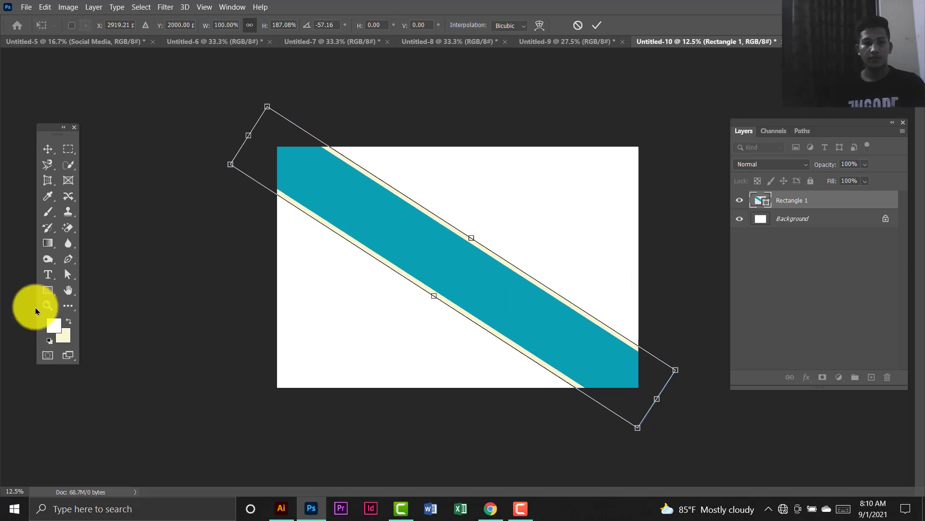
Change the diagonal band's fill to orange from the recently used colors.
left_click(48, 290)
left_click(135, 25)
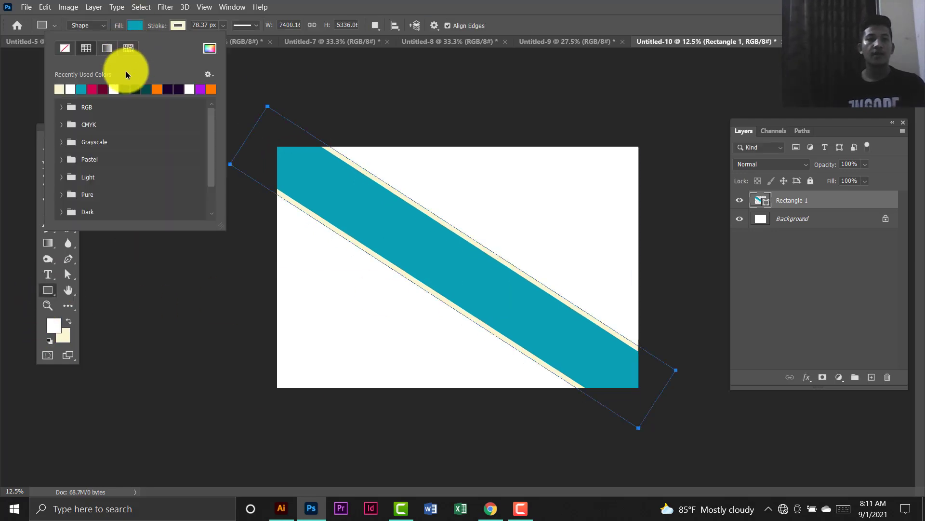
left_click(220, 88)
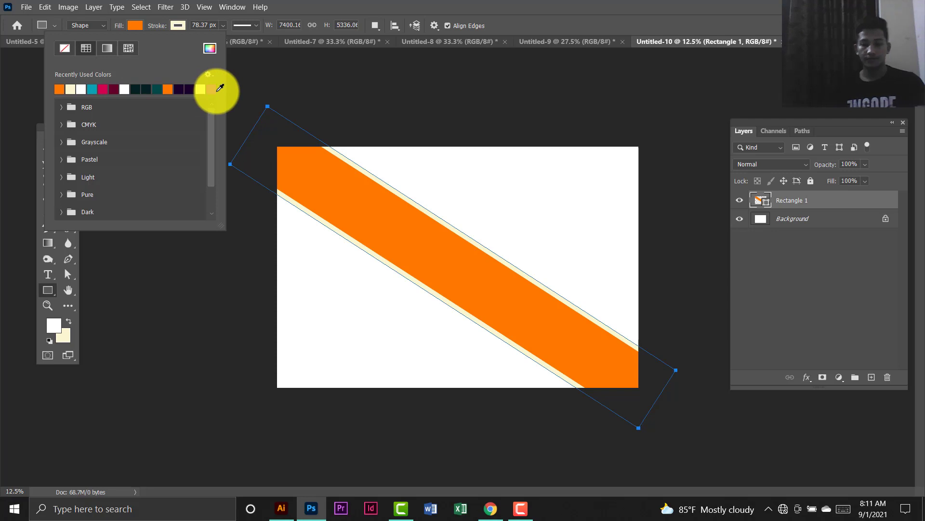
key("v")
left_click(214, 149)
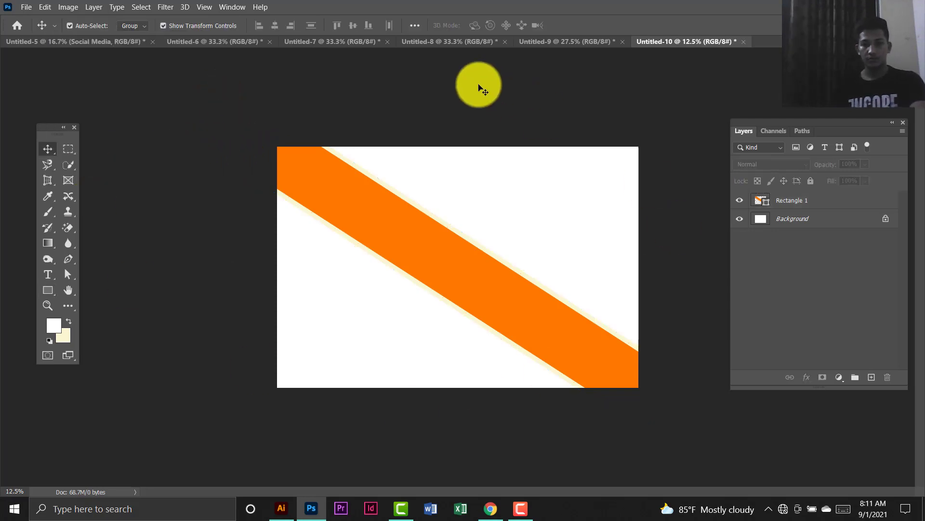
Copy the flattened teal-and-orange design from Untitled-6 into Untitled-10 and place it near the canvas's left edge.
left_click(185, 42)
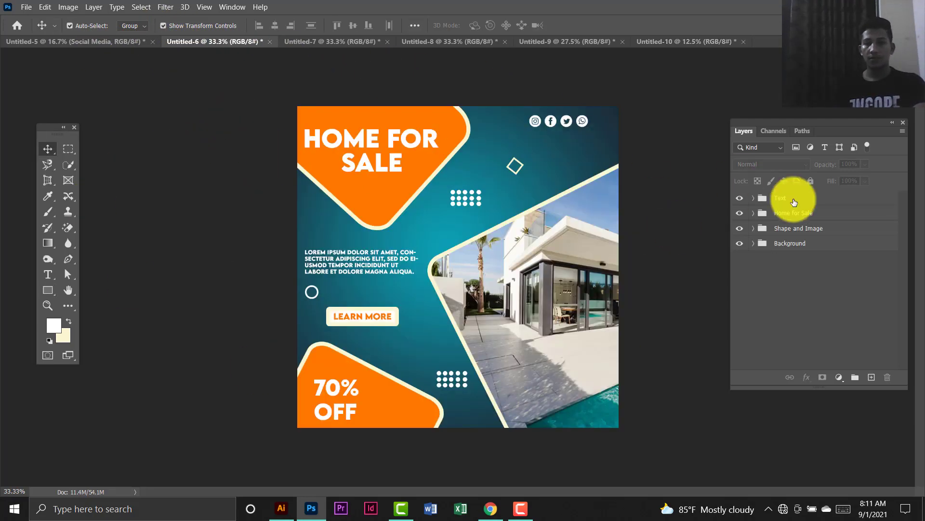
key("ctrl+a")
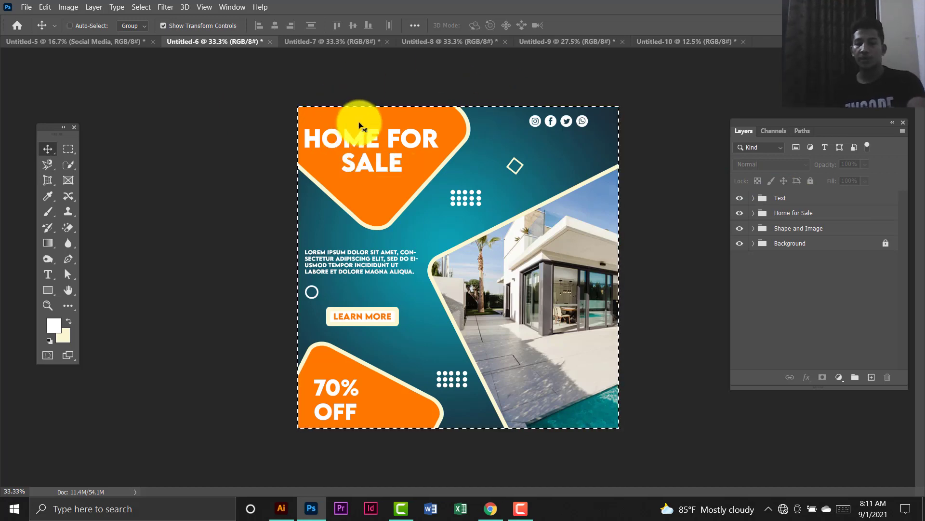
left_click(689, 42)
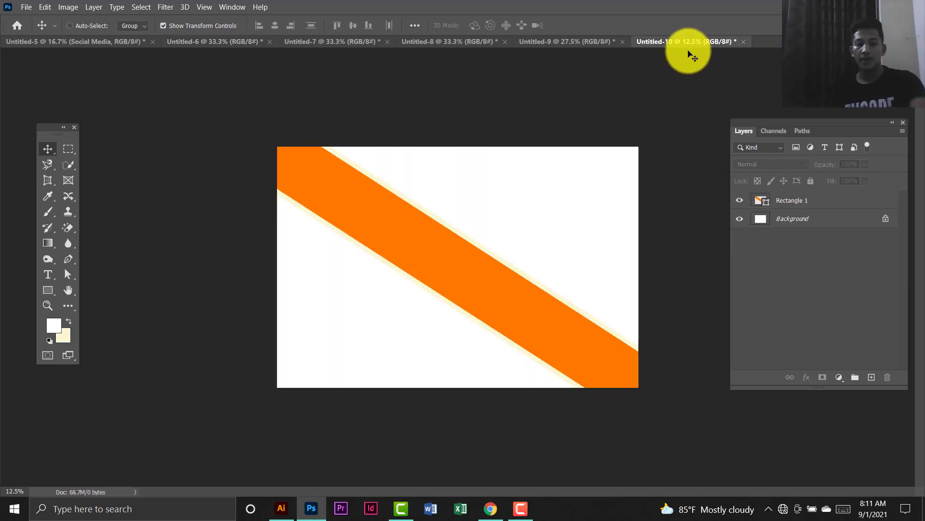
key("ctrl+v")
left_click_drag(442, 262, 327, 265)
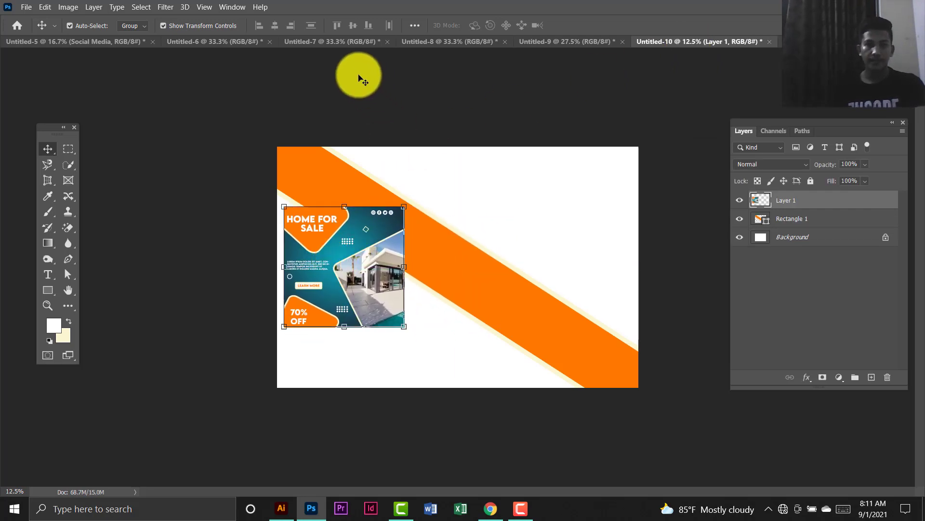
Copy the flattened purple design from Untitled-7 into Untitled-10 and align it beside the teal-and-orange design.
left_click(239, 42)
left_click(308, 42)
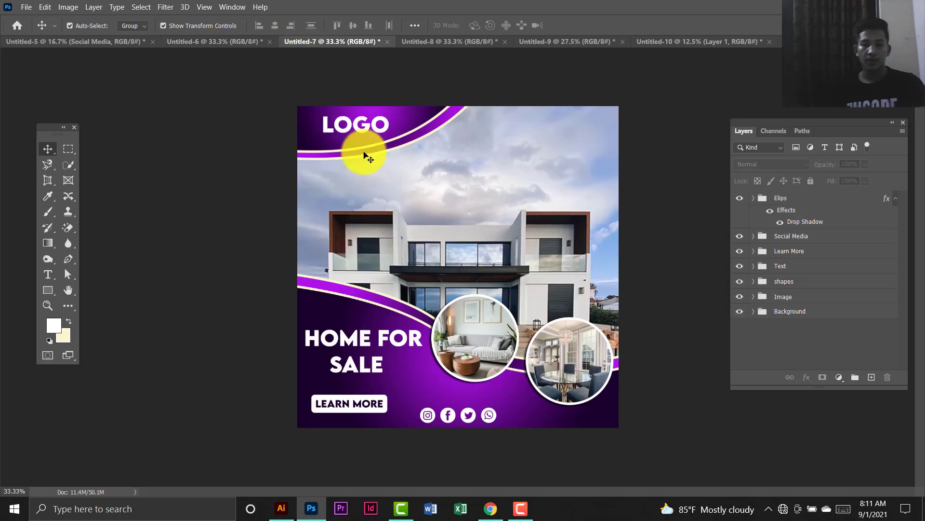
key("ctrl+a")
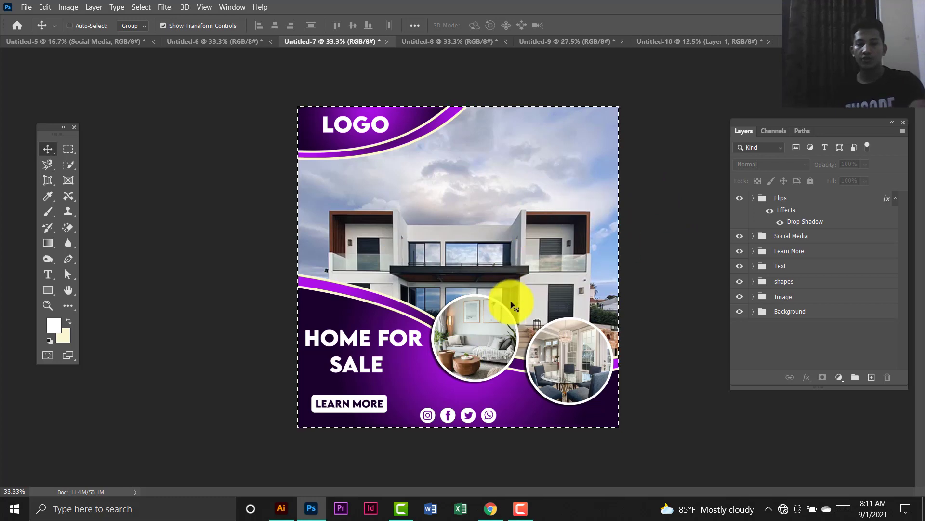
left_click(712, 42)
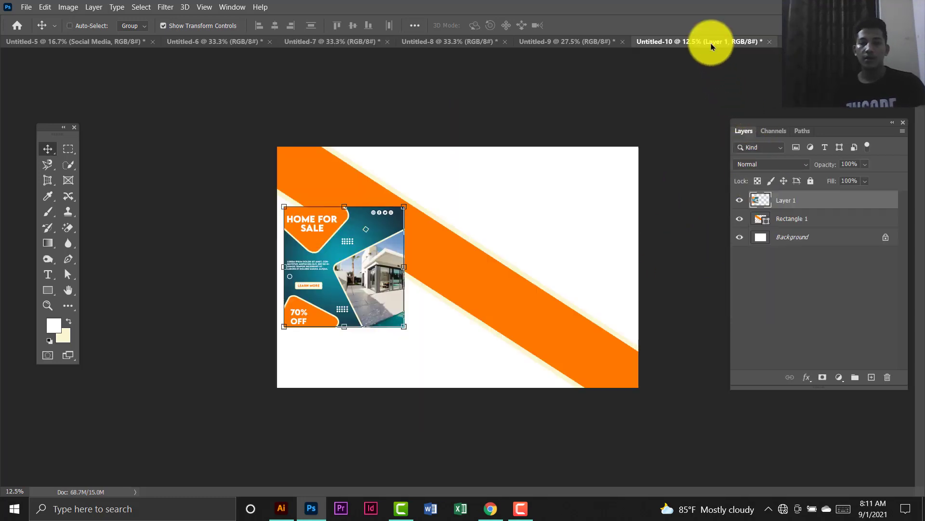
left_click_drag(712, 45, 444, 286)
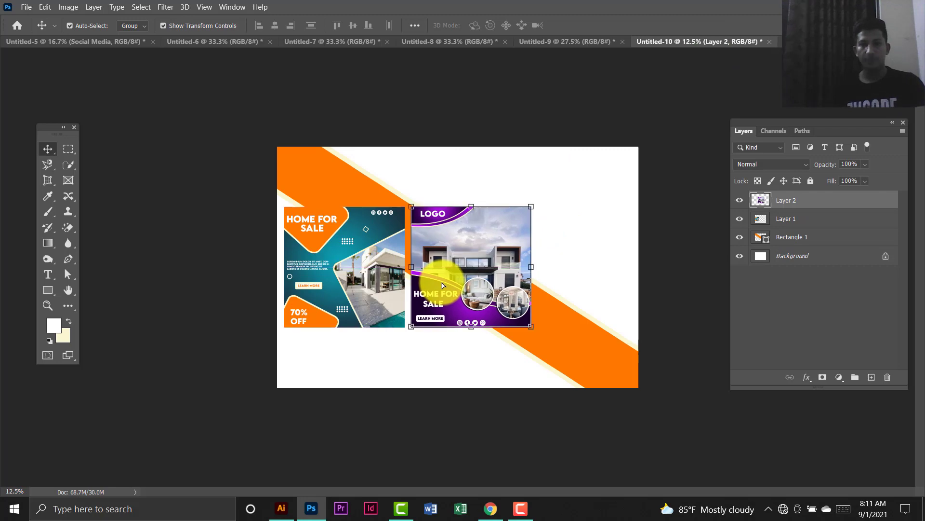
Copy the flattened teal pool-house design from Untitled-8 into Untitled-10 and place it right of the purple design.
left_click(348, 42)
left_click(424, 42)
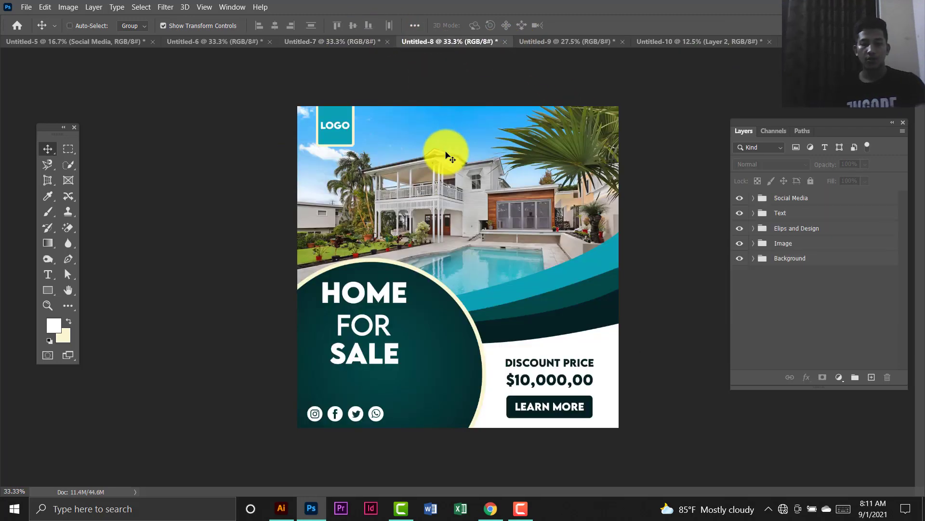
key("ctrl+a")
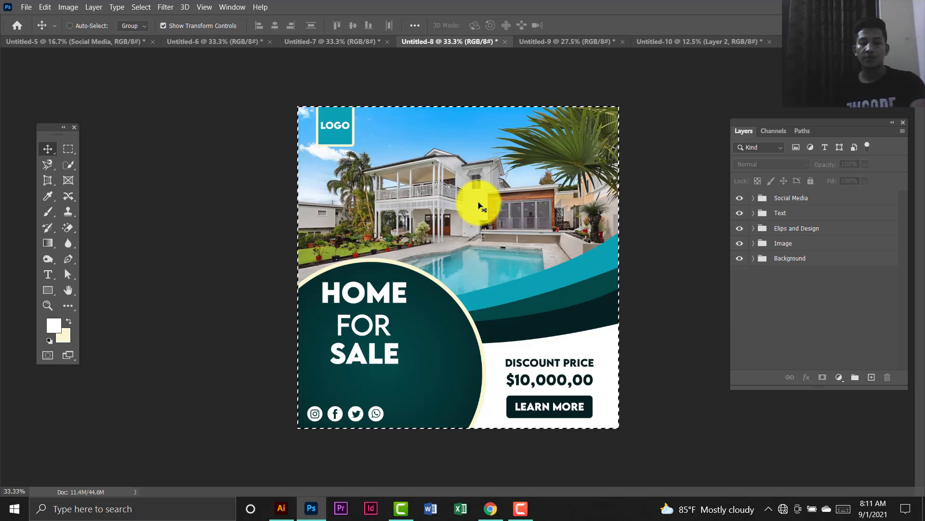
left_click(688, 44)
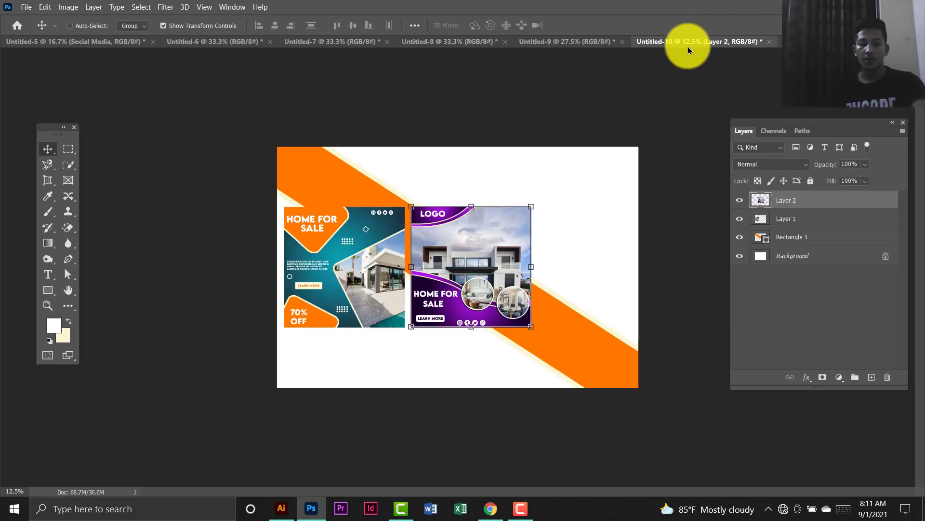
key("ctrl+v")
left_click_drag(471, 234, 617, 249)
Copy the flattened crimson design from Untitled-9 into Untitled-10 and place it beyond the canvas's right edge.
left_click(505, 42)
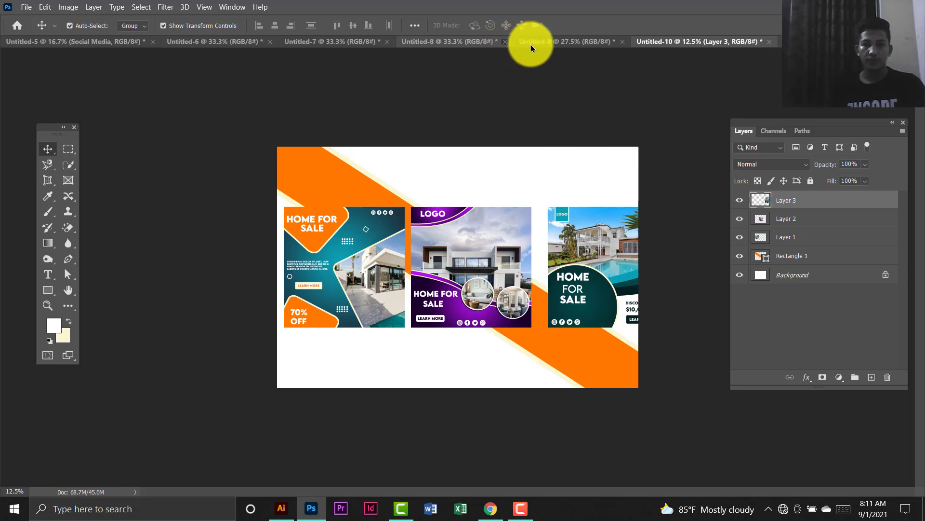
left_click(539, 200)
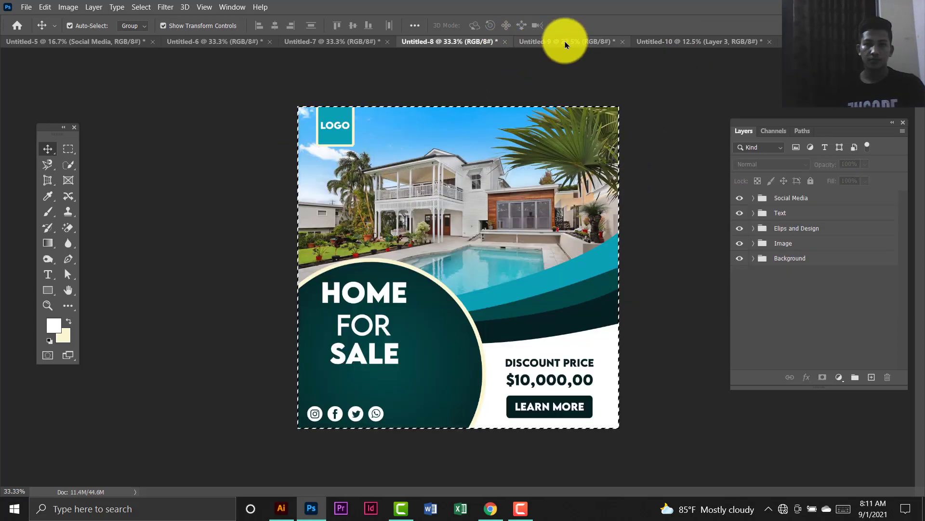
left_click(562, 41)
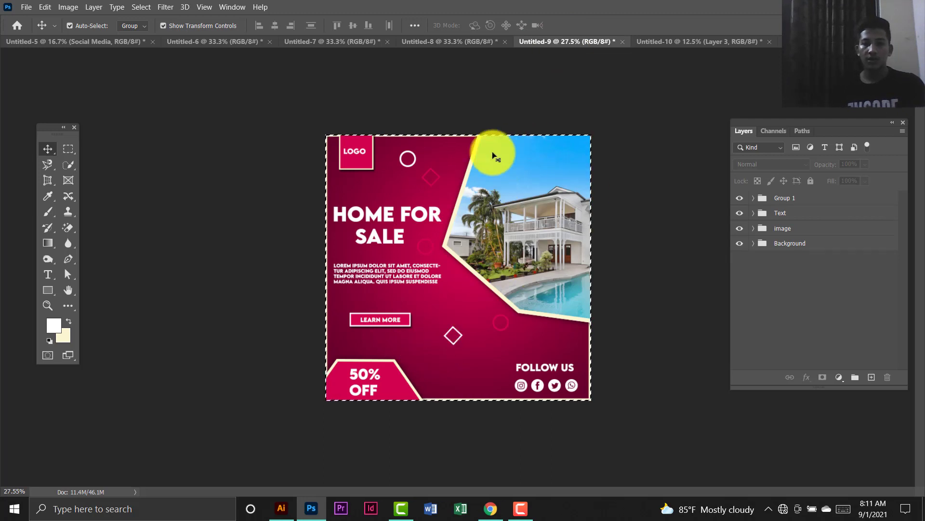
left_click(669, 44)
left_click_drag(670, 50, 719, 238)
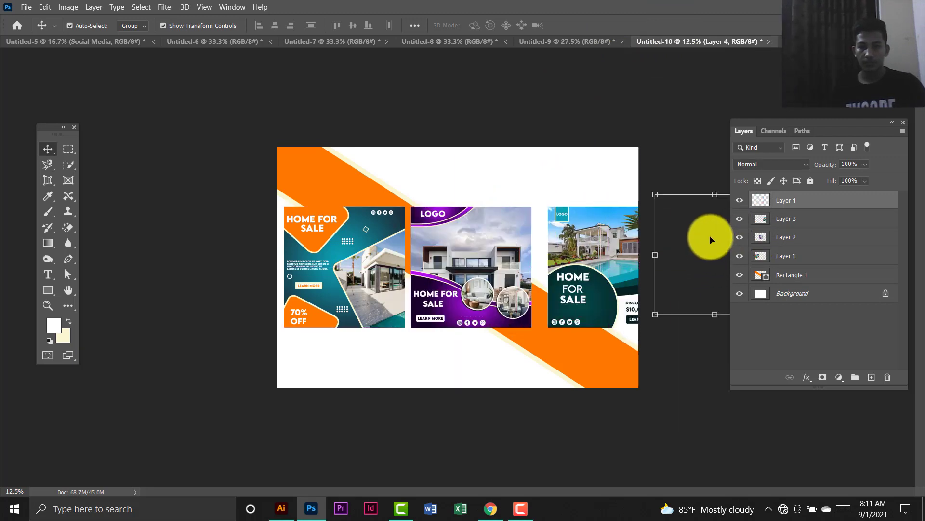
Scale the four pasted design layers together to about 68% and position them in a row within the canvas.
left_click(809, 276, "shift")
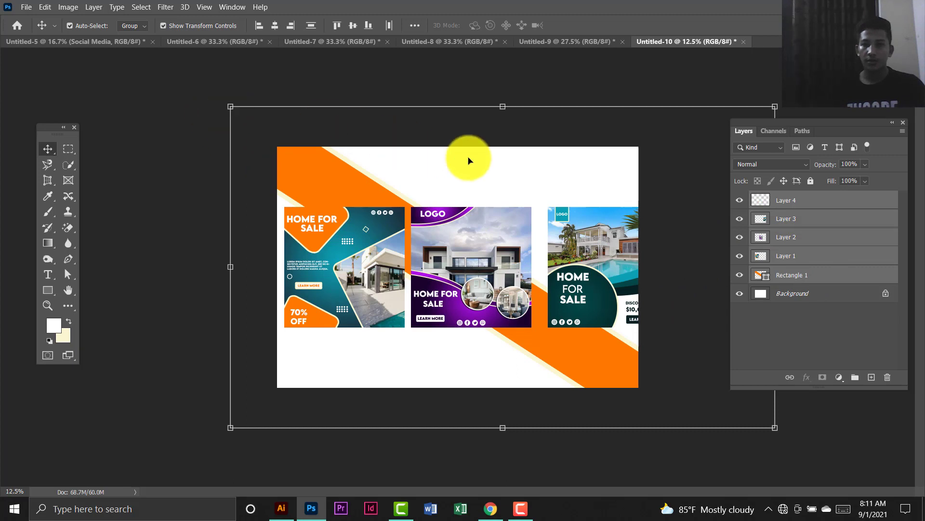
left_click(605, 118)
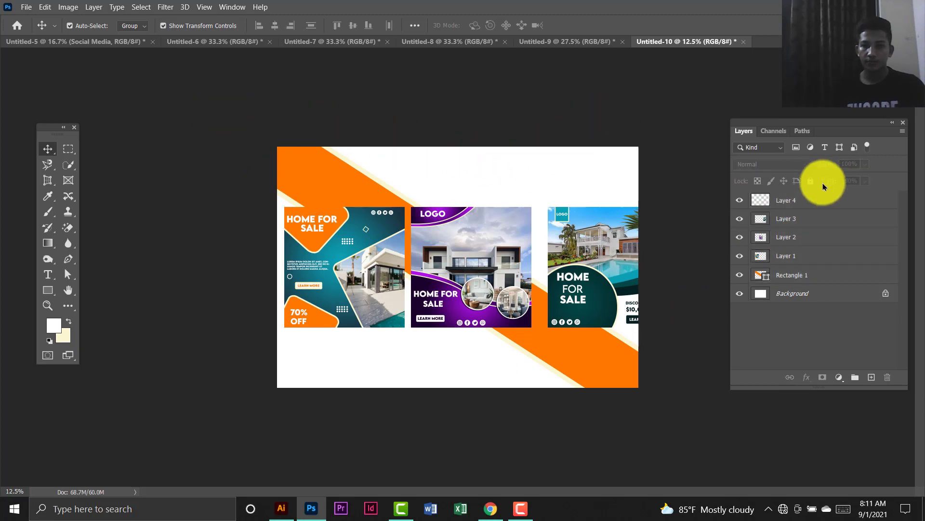
left_click(801, 201)
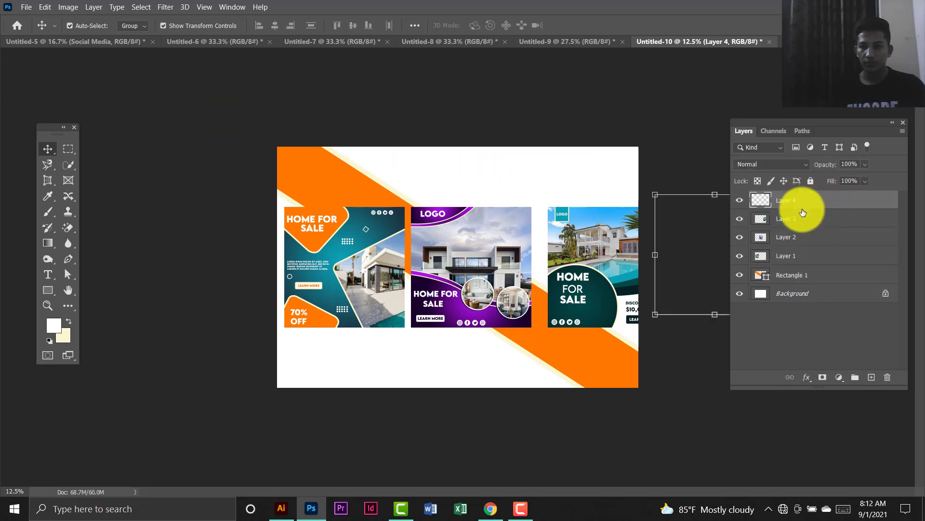
left_click(821, 261, "shift")
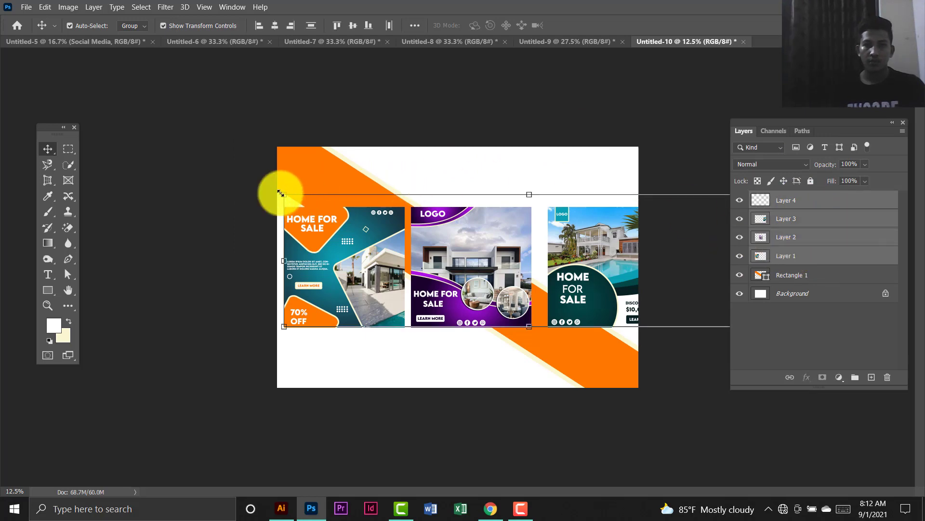
left_click_drag(281, 193, 333, 283)
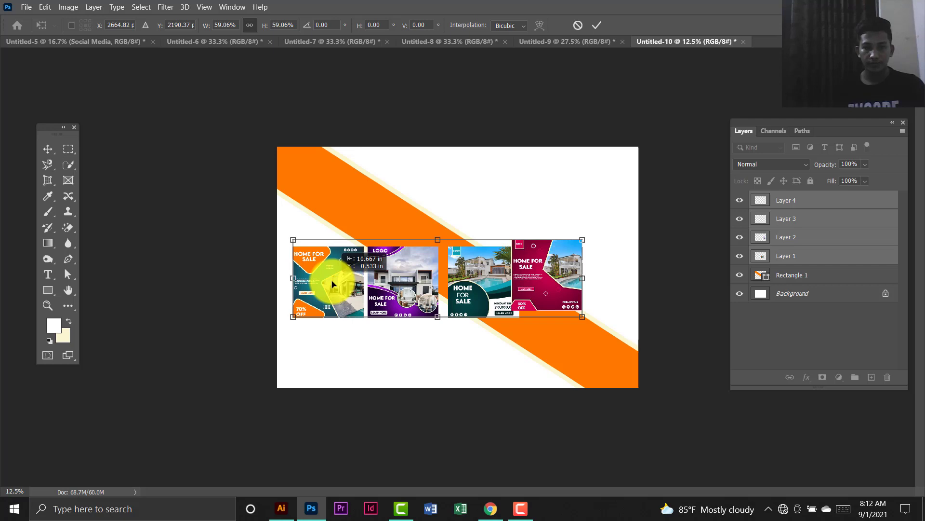
left_click_drag(292, 238, 248, 228)
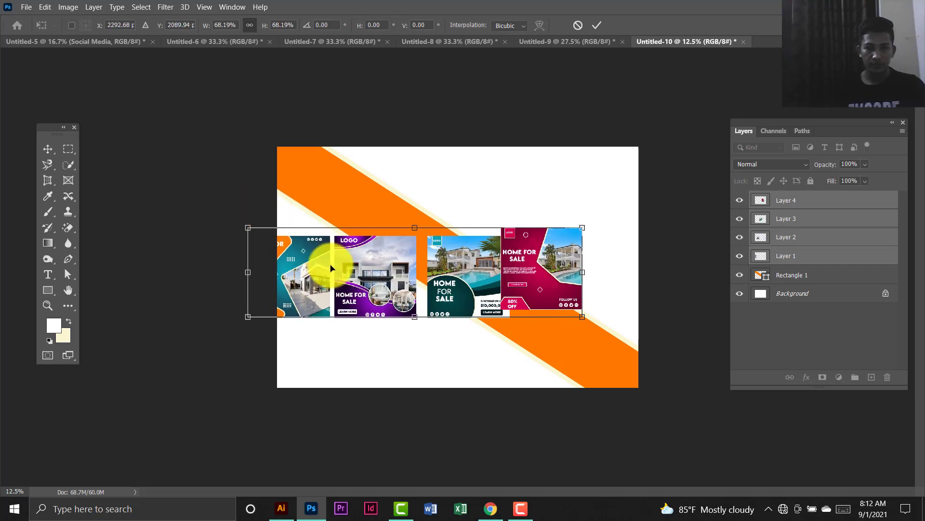
left_click_drag(330, 268, 377, 280)
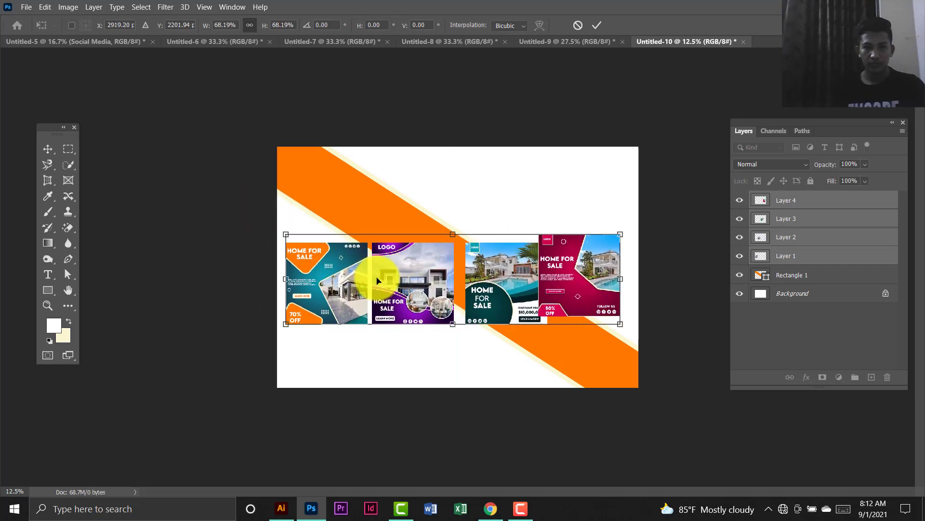
key("Return")
left_click(450, 96)
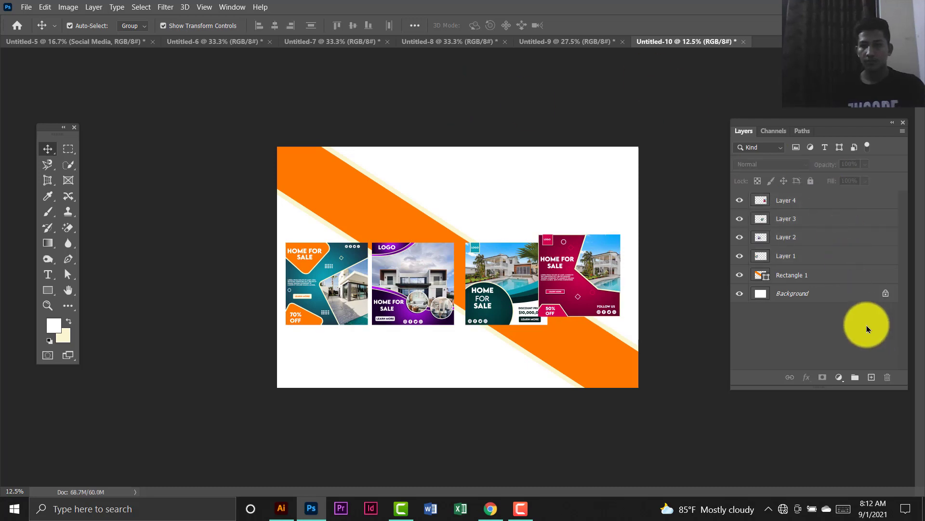
Lock the diagonal band's Rectangle 1 layer.
left_click(828, 278)
left_click(811, 181)
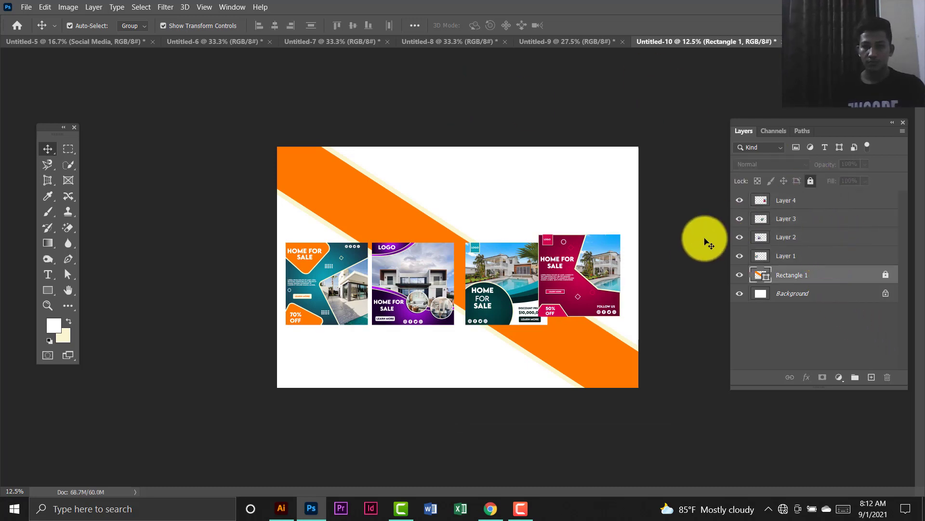
left_click(678, 250)
Align the crimson design with the row and nudge the middle two designs to even out the gaps between all four.
mouse_move(571, 286)
left_mouse_down()
mouse_move(588, 300)
mouse_move(584, 293)
left_mouse_up()
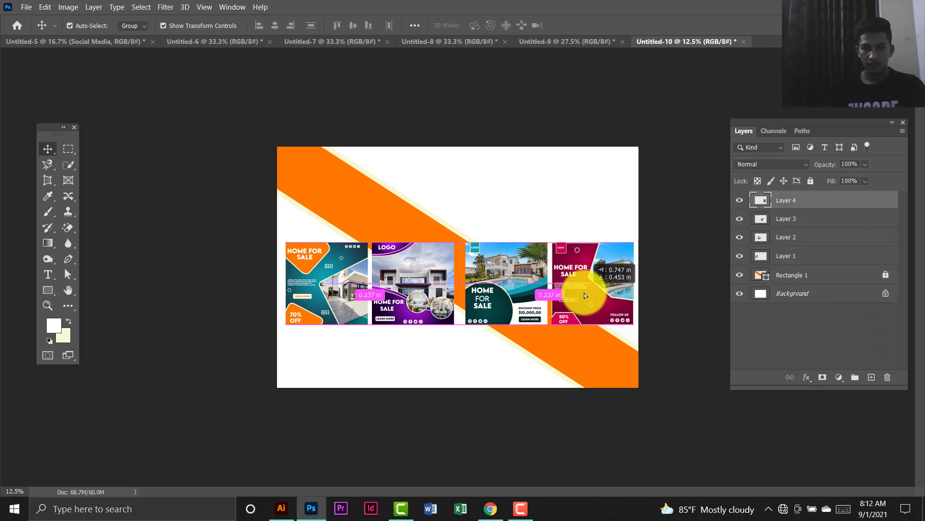
left_click_drag(432, 293, 437, 293)
left_click_drag(529, 292, 522, 288)
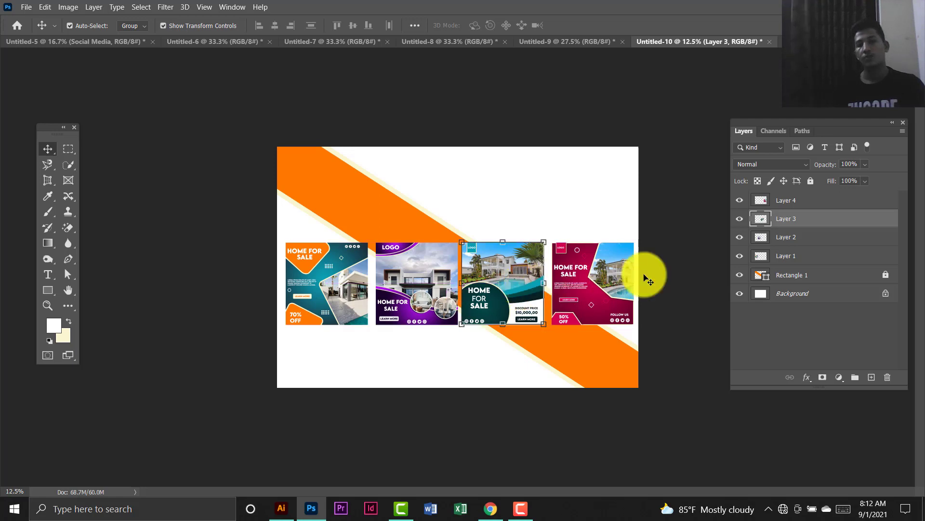
left_click(665, 254)
left_click(529, 293)
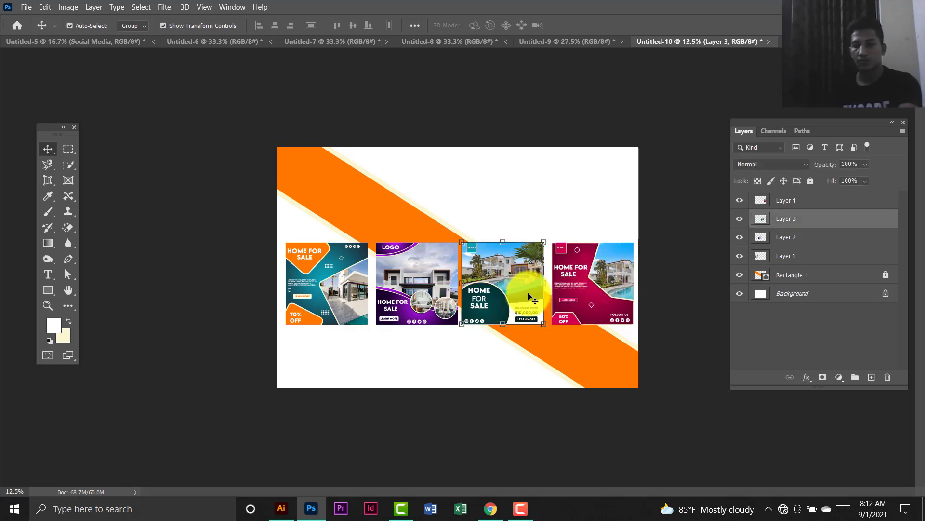
left_click_drag(529, 295, 530, 295)
left_click(681, 241)
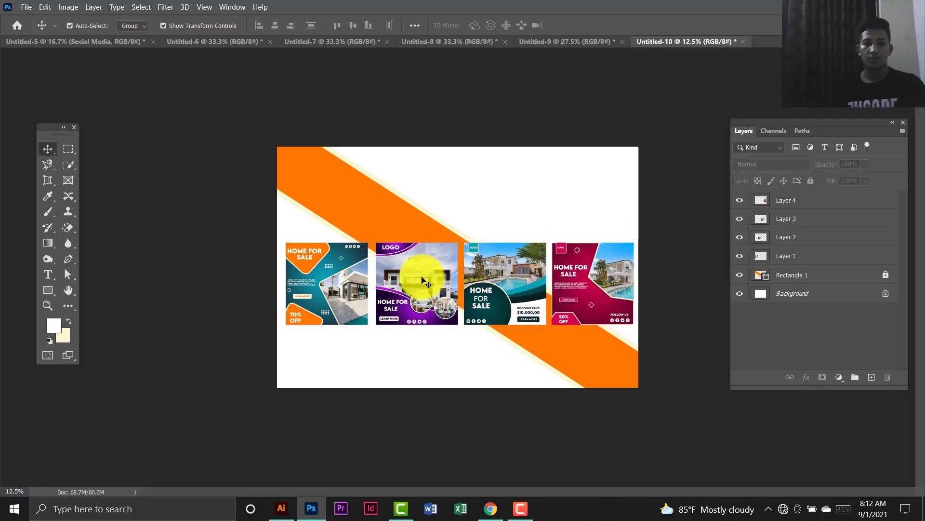
left_click(422, 280)
left_click(549, 298)
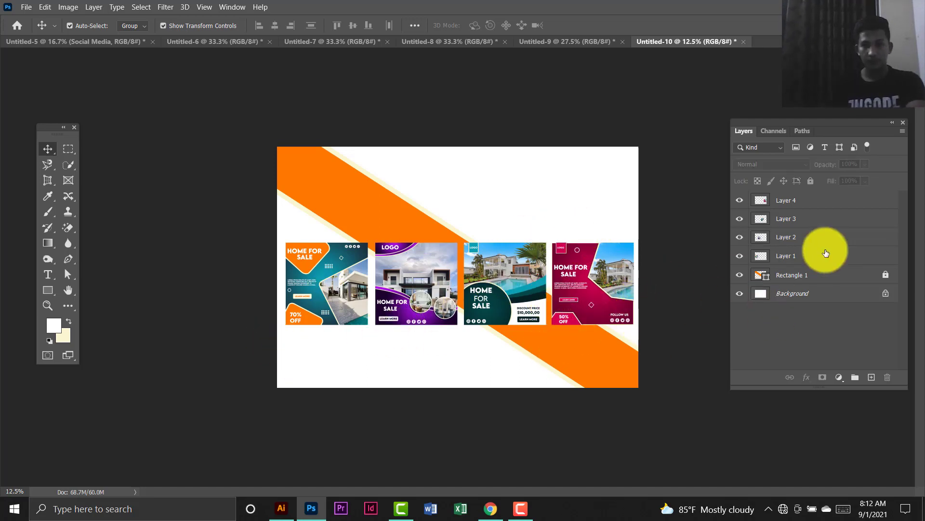
Add a drop shadow to Layer 1, the teal-and-orange design, with distance 14 px, spread 25% and size 193 px.
left_click(801, 258)
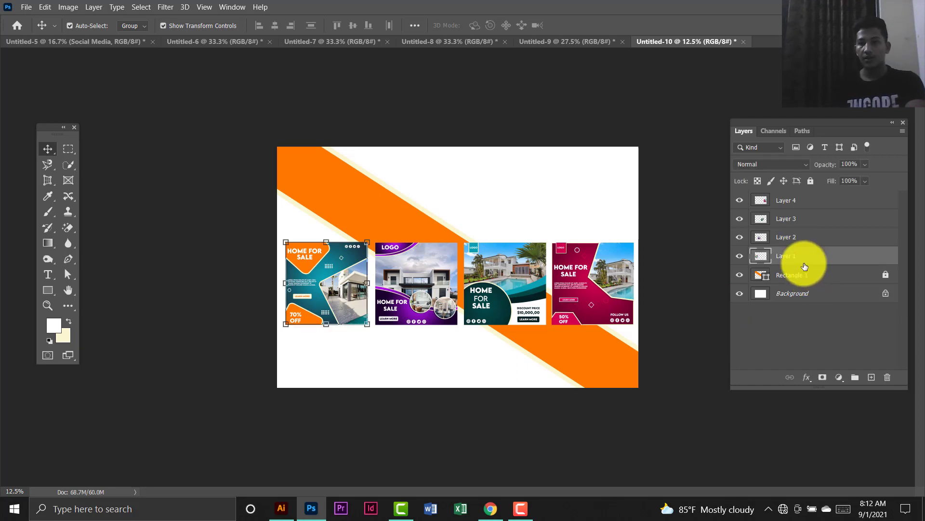
double_click(849, 259)
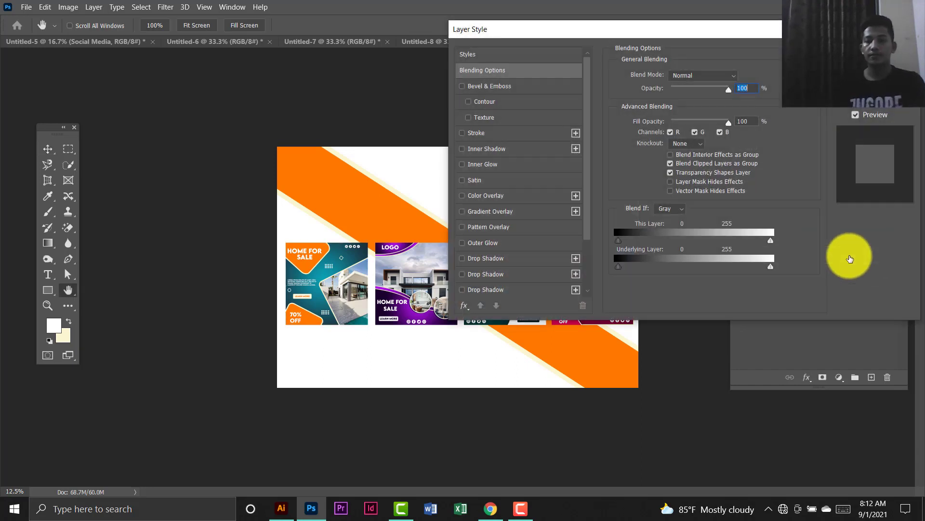
left_click(495, 262)
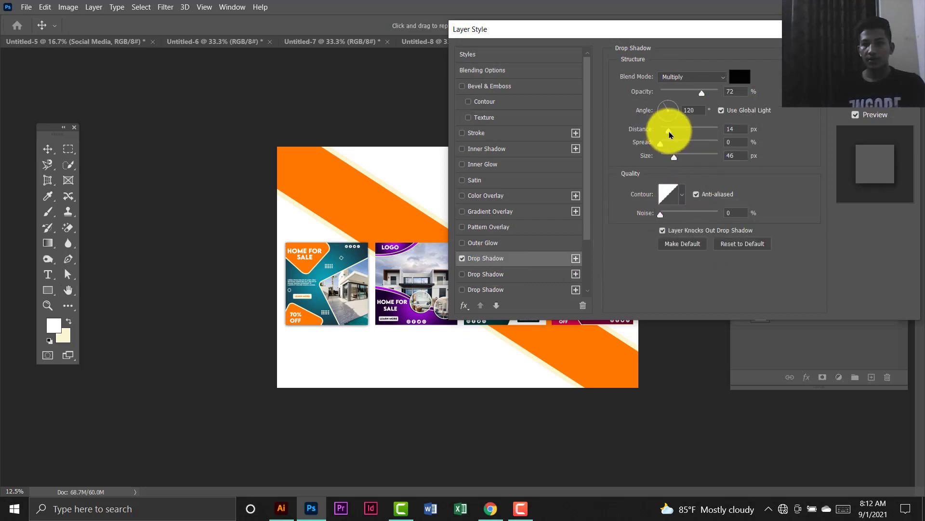
left_click(670, 133)
left_click_drag(674, 157, 704, 164)
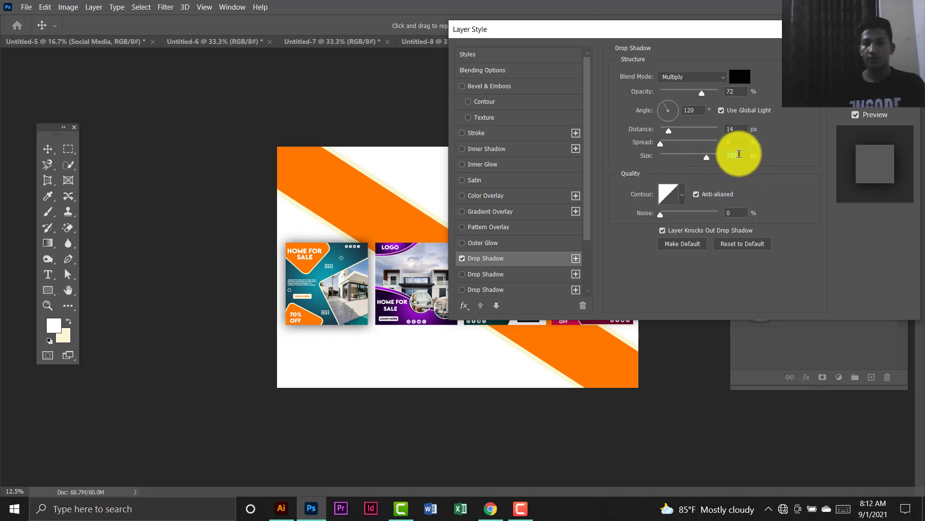
left_click_drag(661, 143, 676, 152)
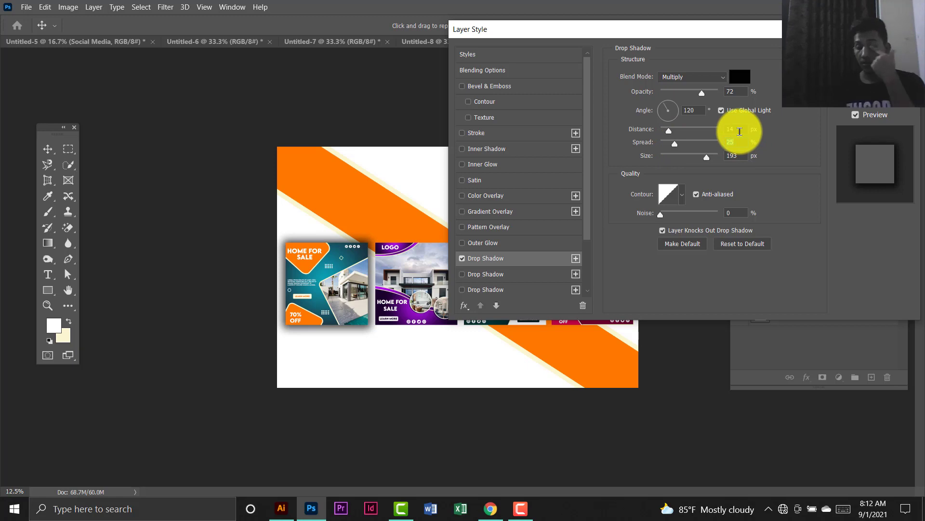
left_click_drag(740, 131, 695, 143)
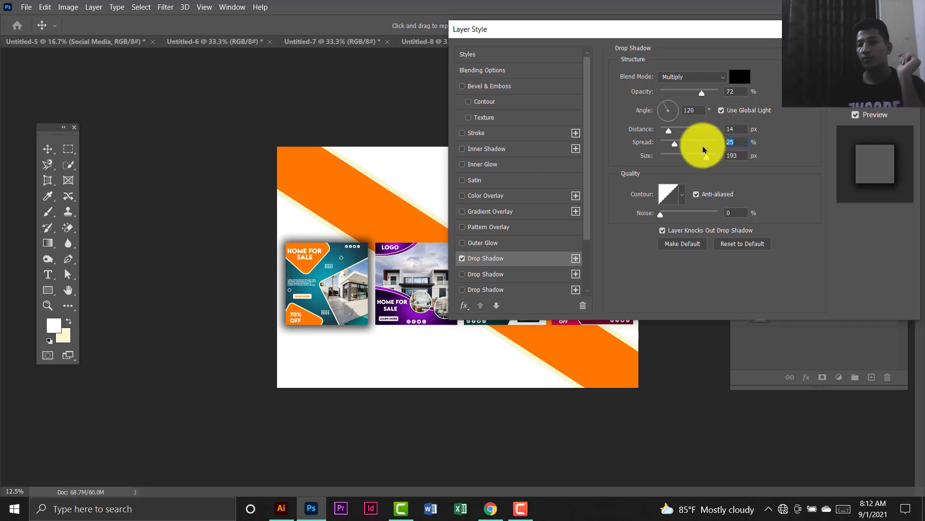
left_click(728, 155)
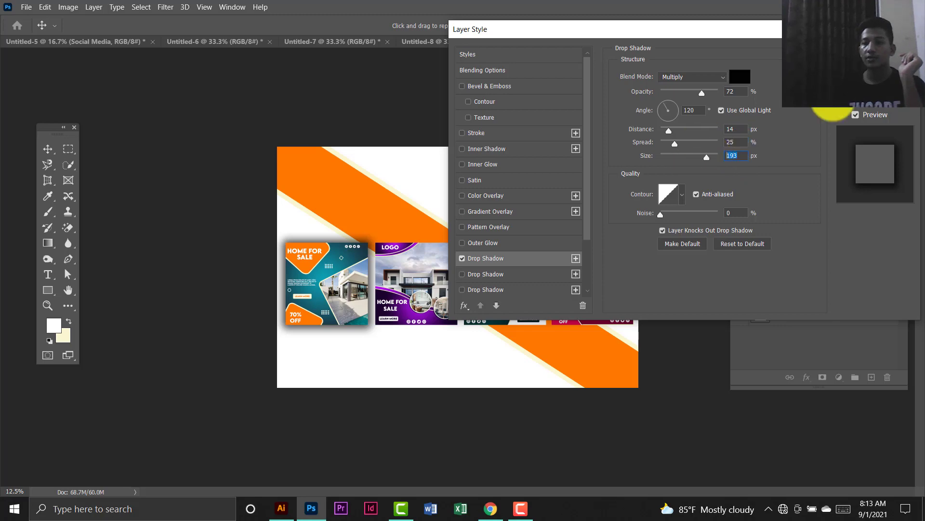
key("Return")
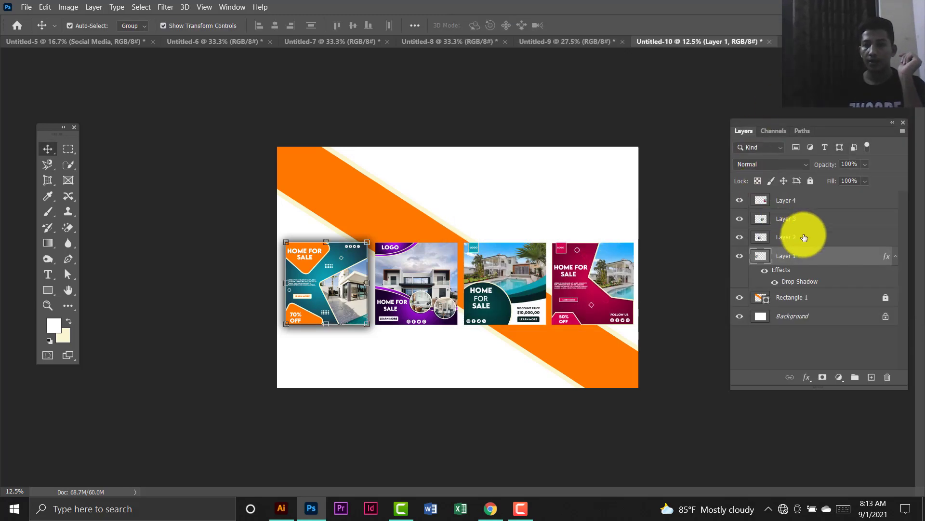
Add a drop shadow to Layer 2, the purple design, with 72% opacity, distance 14 px, spread 25% and size 193 px.
left_click(858, 239)
double_click(859, 239)
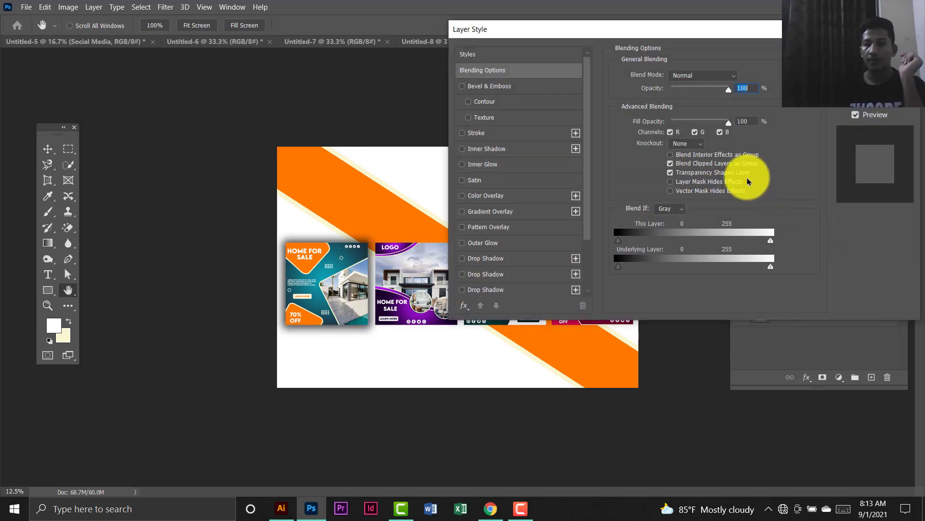
left_click(505, 261)
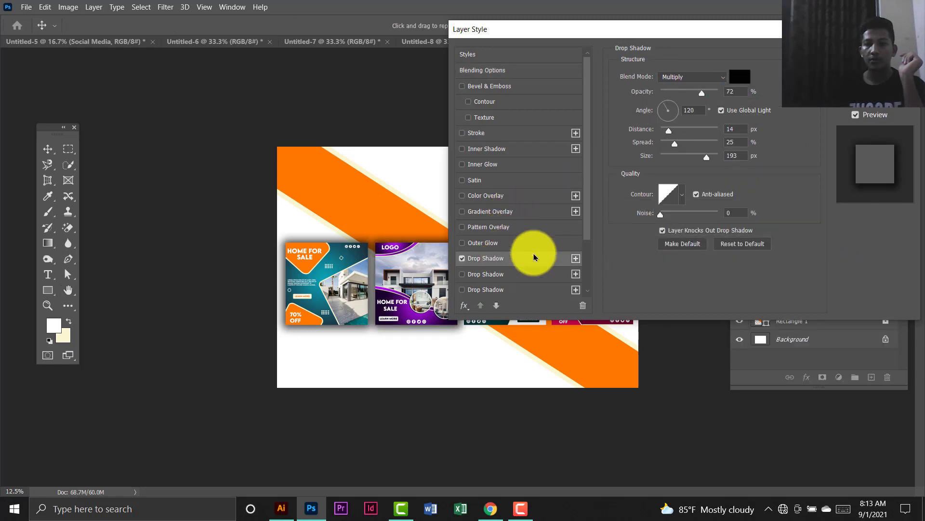
left_click(732, 129)
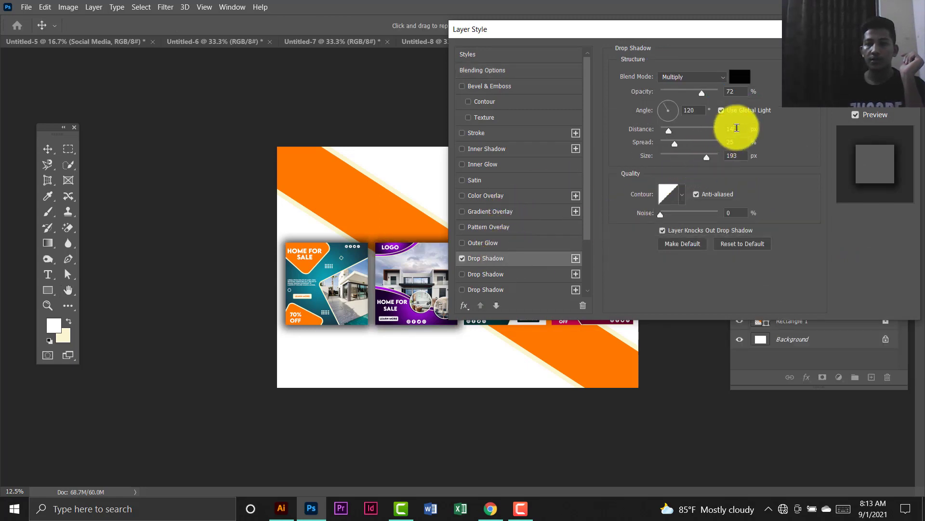
left_click(733, 155)
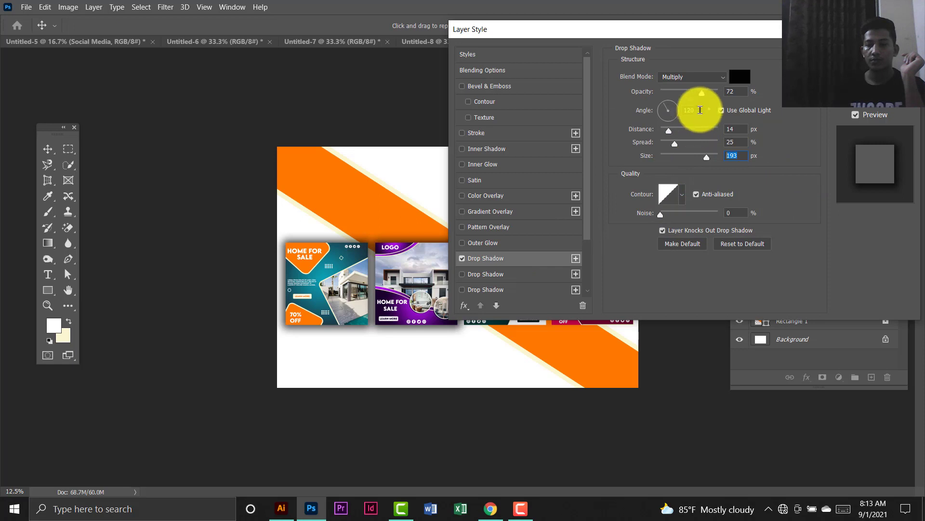
left_click(733, 91)
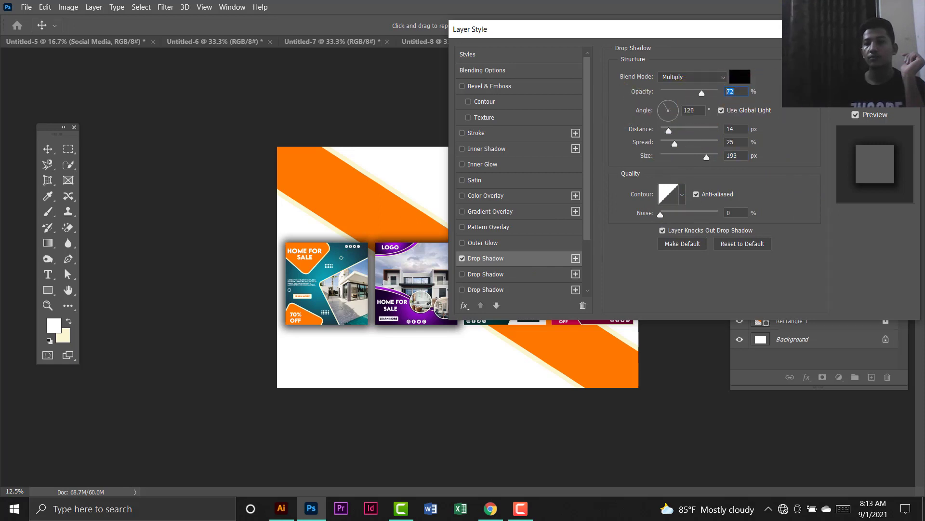
left_click(875, 54)
Add a drop shadow to Layer 3, the dark green design, with distance 14 px, spread 25% and size 193 px.
left_click(817, 219)
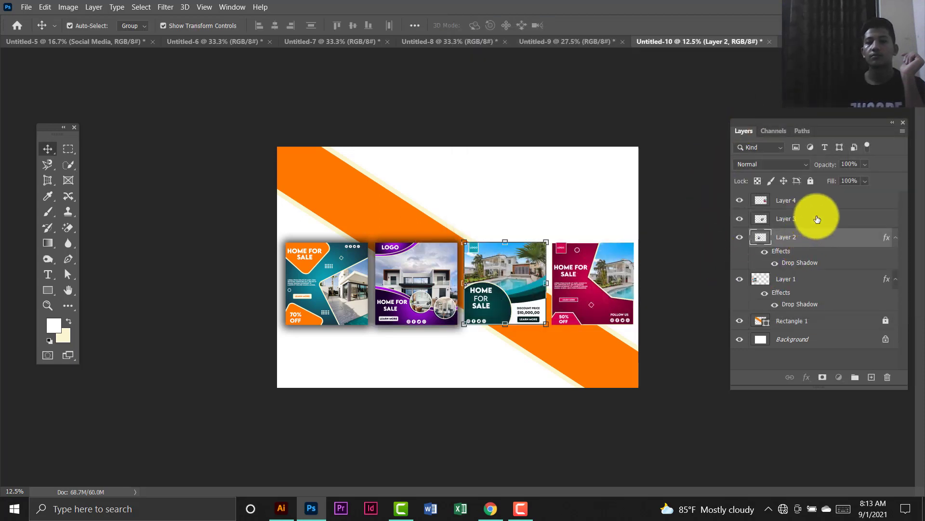
double_click(863, 219)
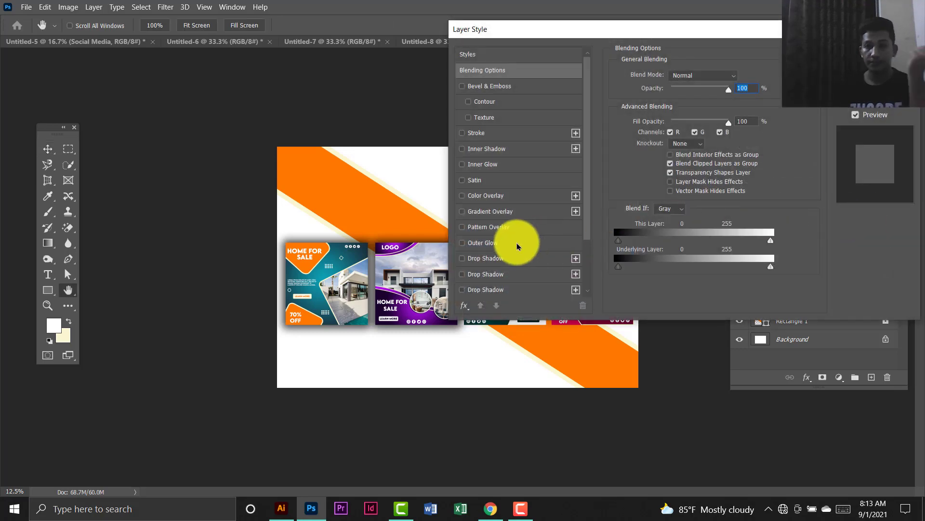
left_click(514, 260)
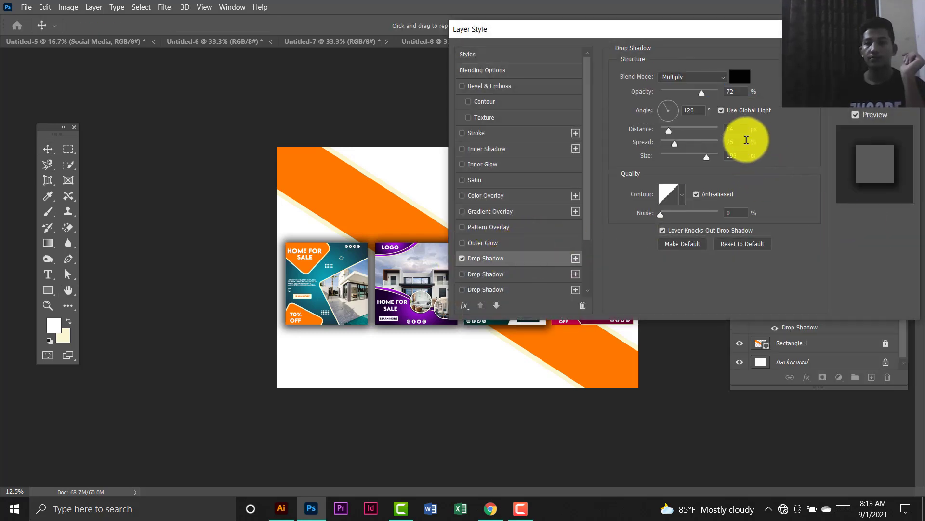
left_click(734, 140)
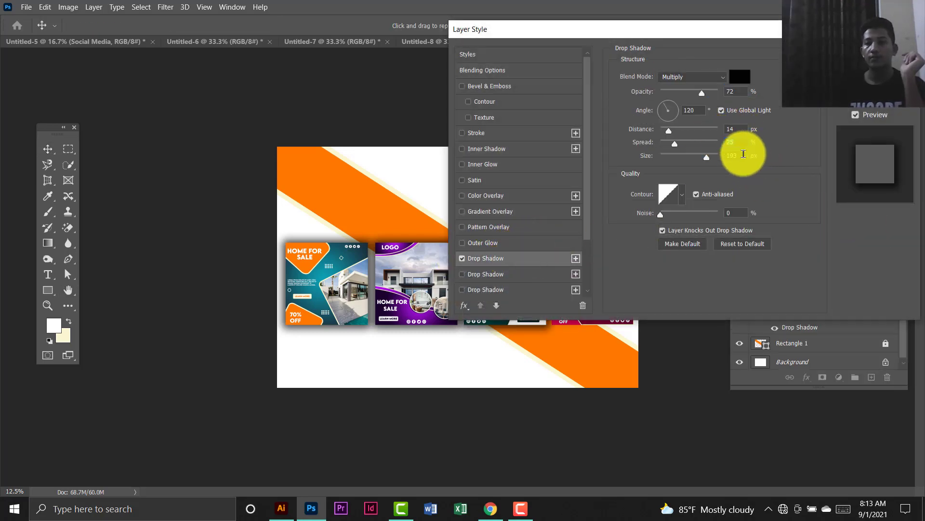
left_click(743, 155)
key("Return")
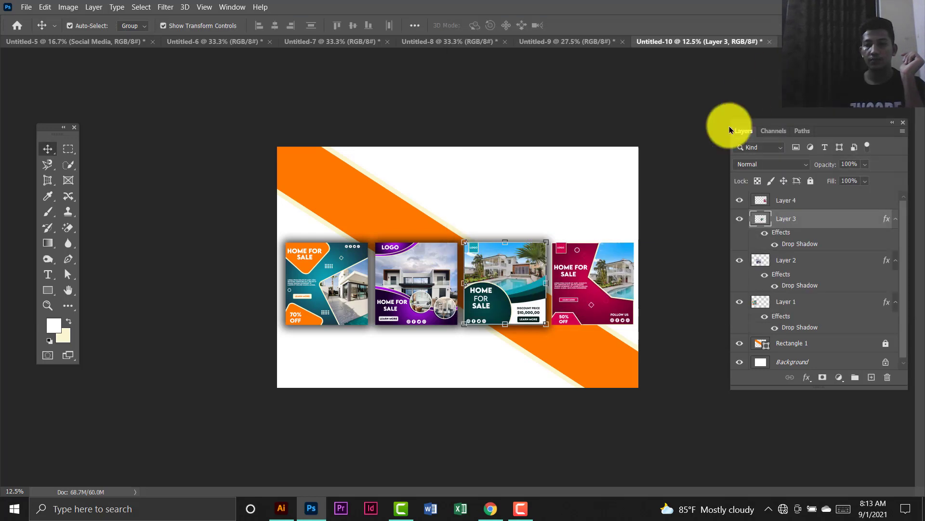
Add a drop shadow to Layer 4, the crimson design, with distance 14 px, spread 25% and size 193 px.
left_click(826, 201)
double_click(832, 203)
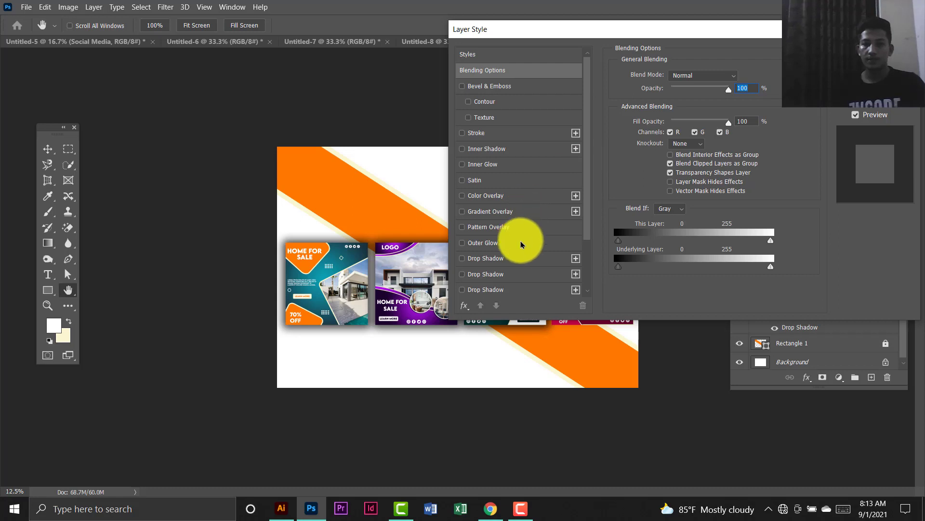
left_click(533, 258)
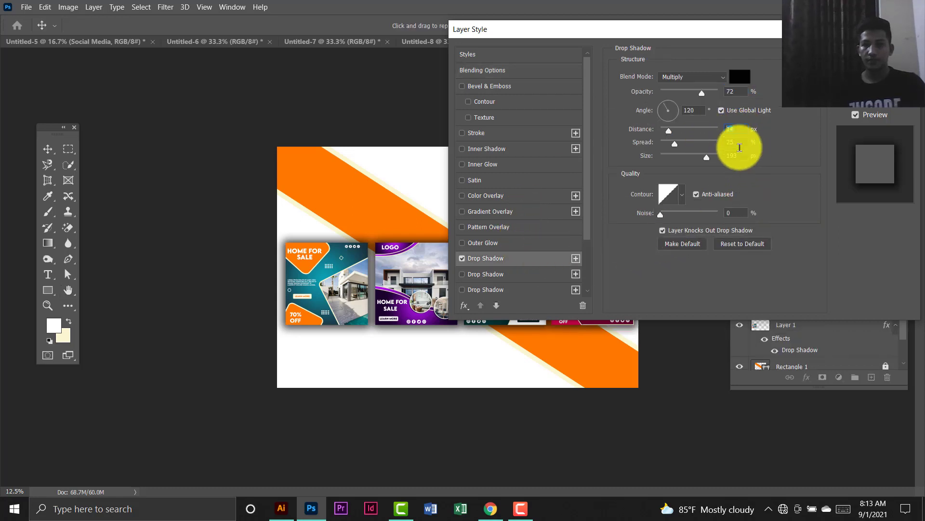
left_click_drag(740, 156, 716, 159)
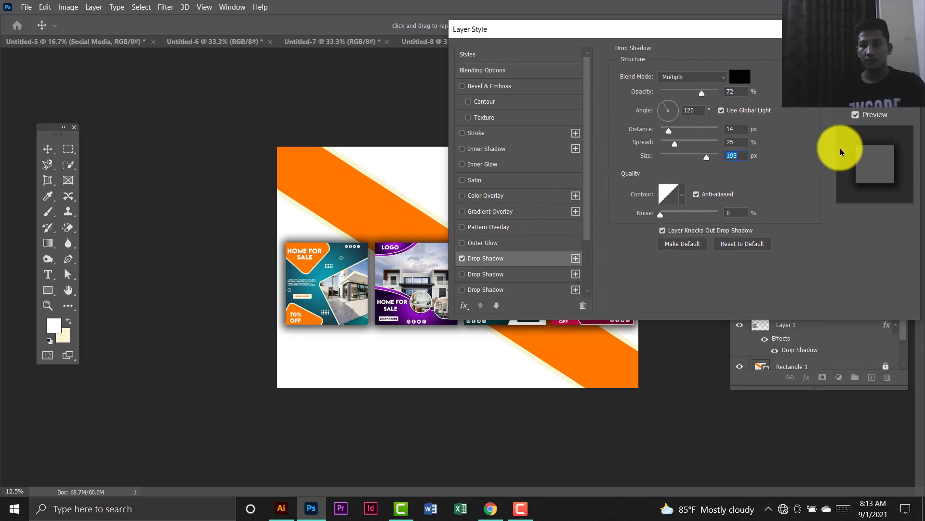
key("Return")
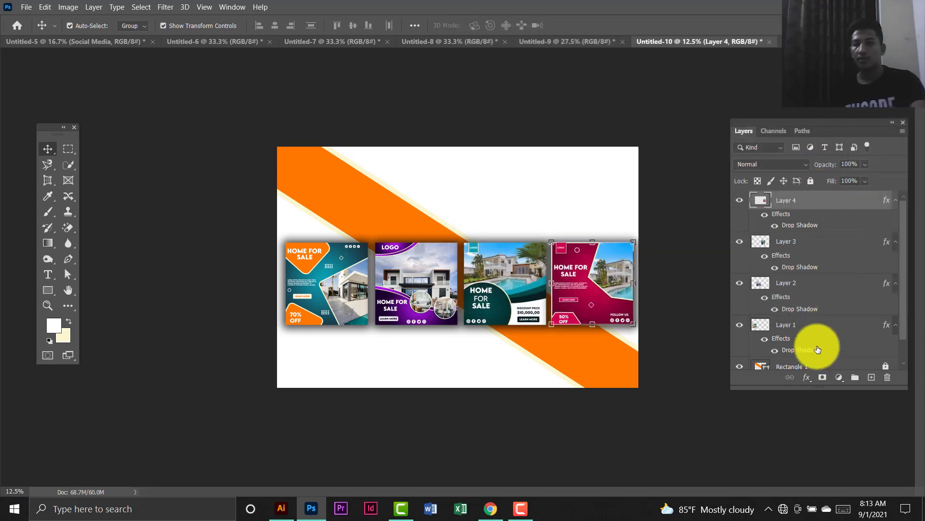
Group the four design layers, Layer 1 to Layer 4, and name the group "Balnner".
scroll(807, 328, "down", 1)
left_click(800, 305, "shift")
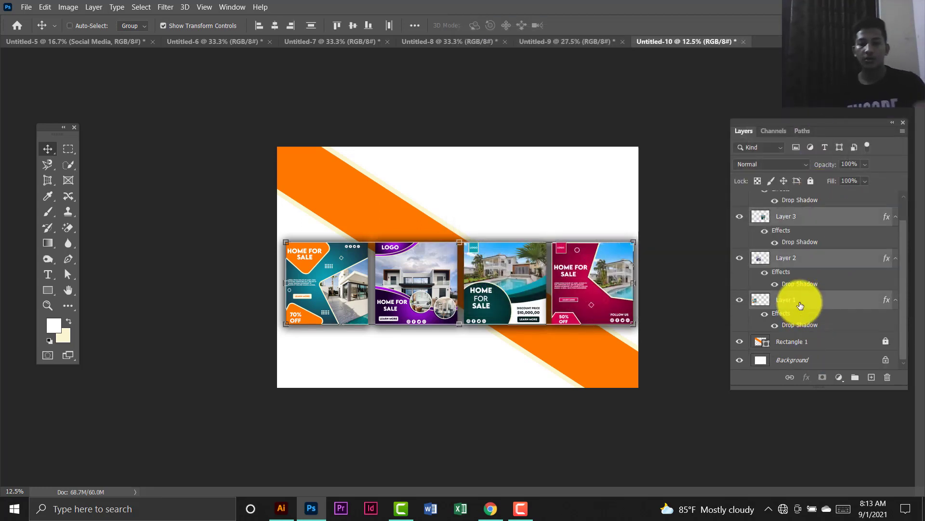
key("ctrl+g")
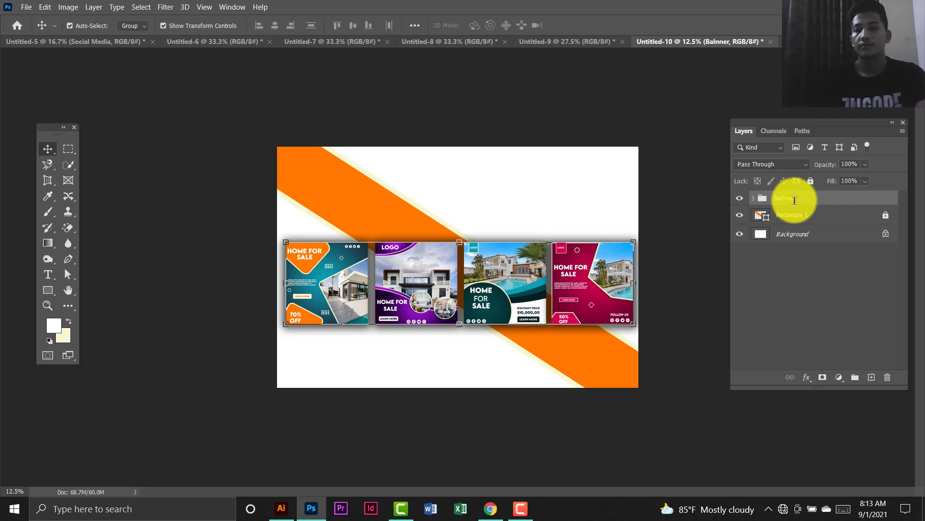
Unlock the Background layer and group it with Rectangle 1 under the name "Background".
left_click(886, 233)
left_click(854, 215, "shift")
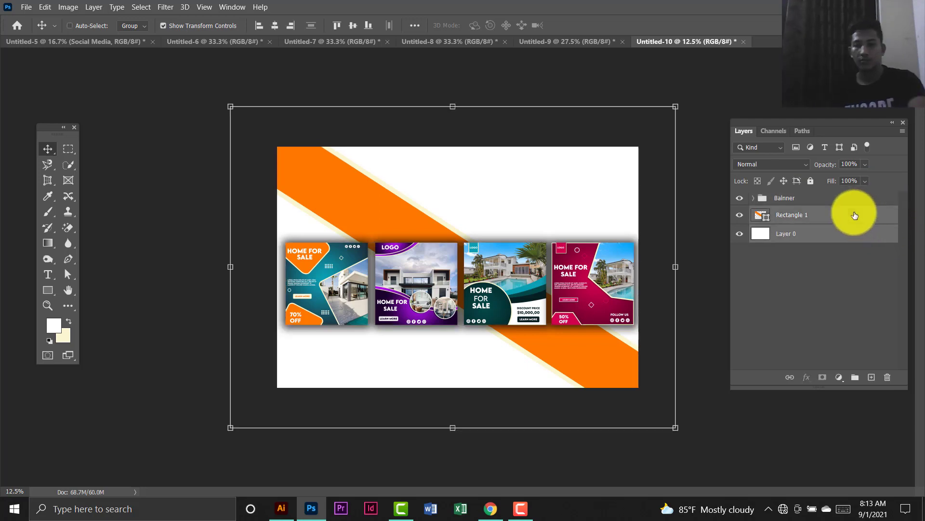
key("ctrl+g")
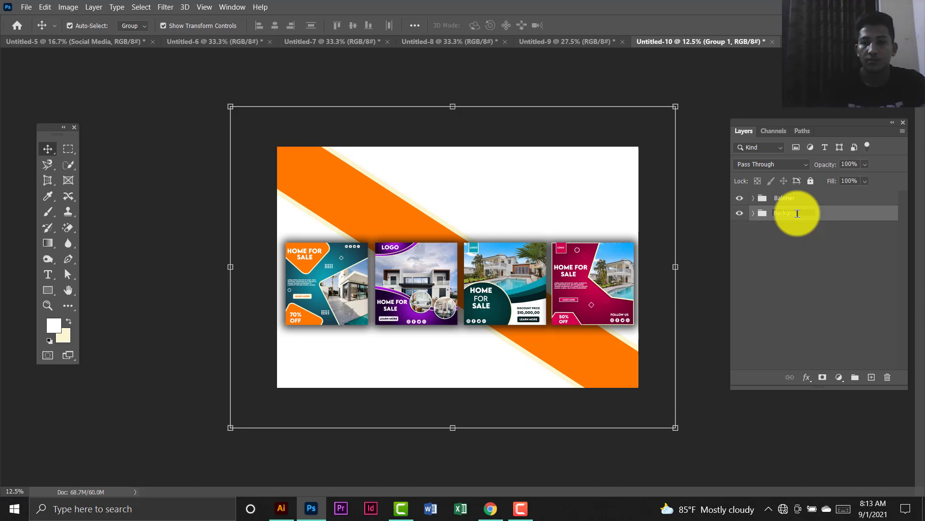
left_click(575, 113)
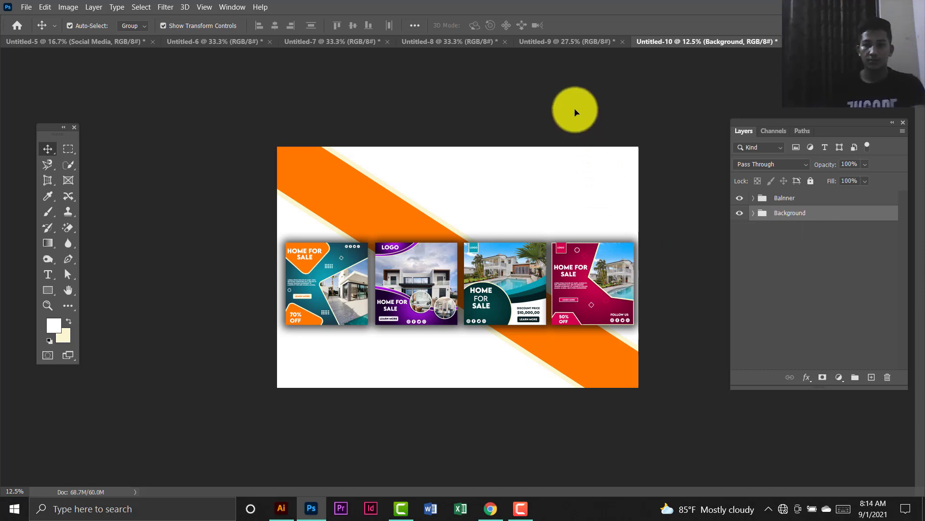
left_click(520, 509)
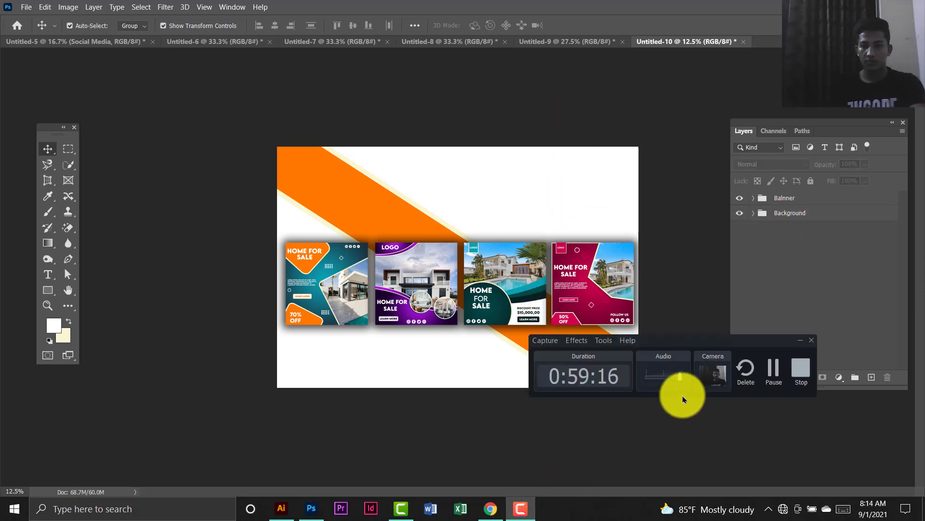
left_click(802, 343)
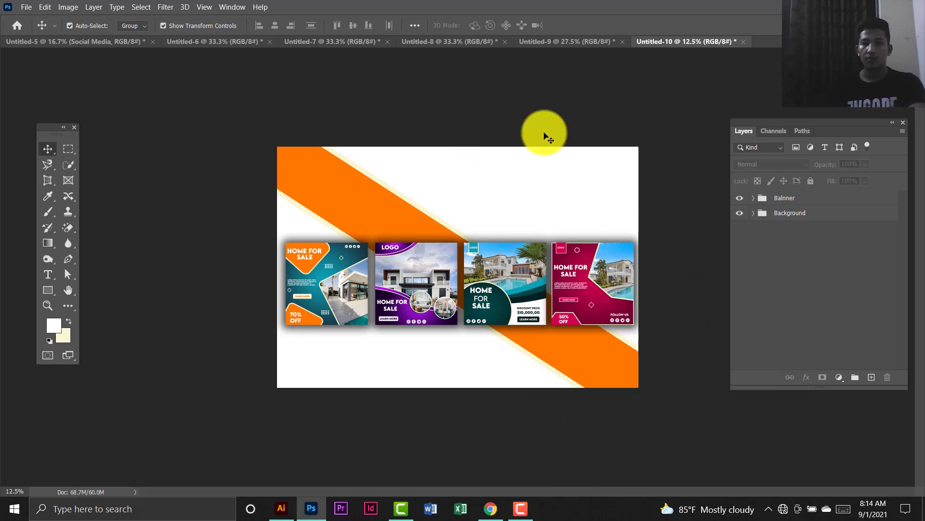
Ungroup the Background group so that Rectangle 1 and Layer 0 are separate layers.
left_click(771, 215)
left_click(753, 214)
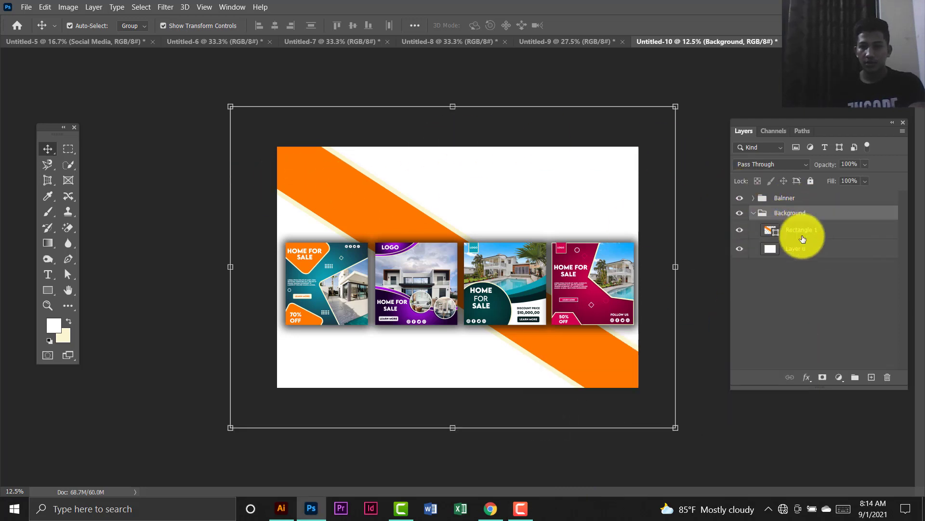
left_click(820, 231)
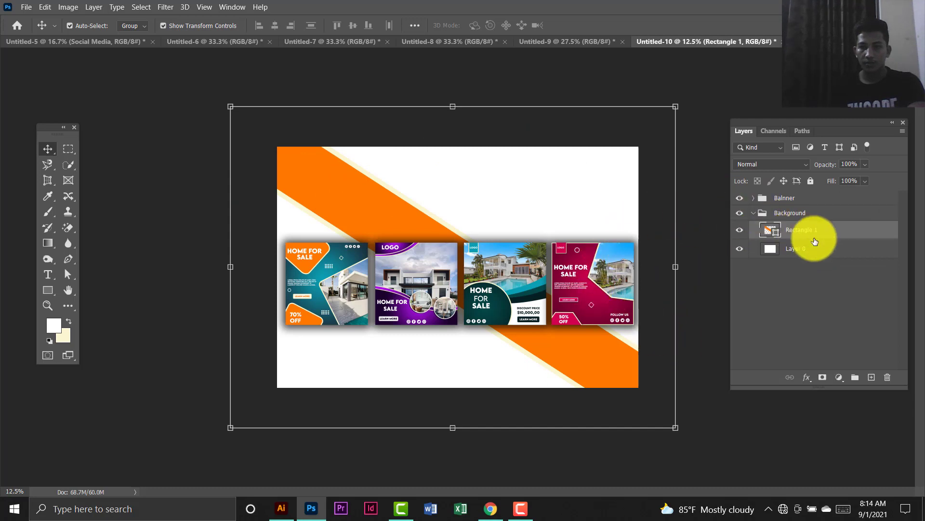
left_click(794, 214)
key("ctrl+shift+g")
left_click(704, 111)
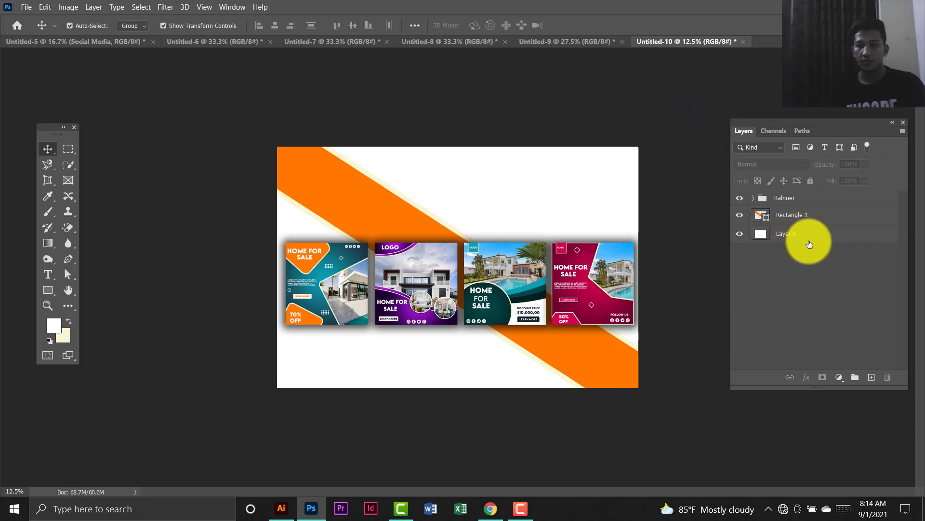
Enlarge the diagonal band slightly toward the canvas's lower-left corner, to about 7796 × 5622 px.
left_click(798, 219)
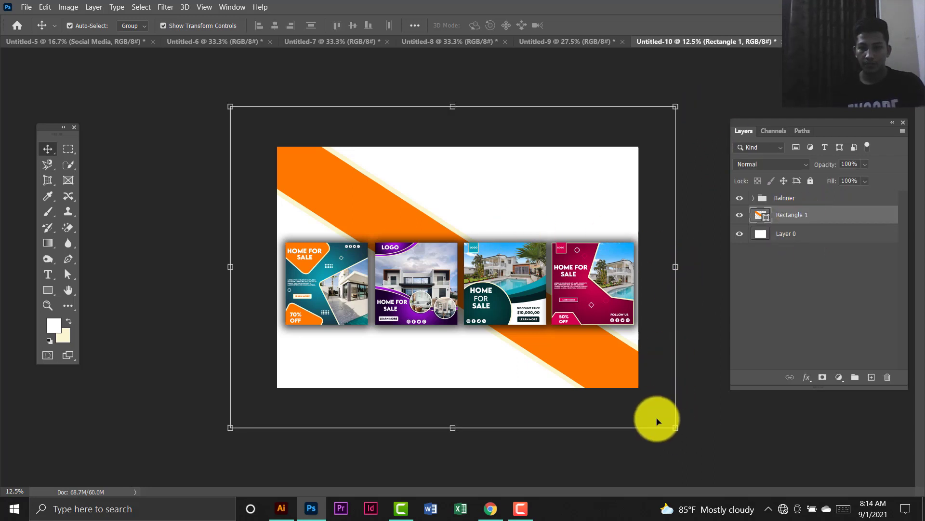
left_click_drag(231, 429, 95, 179)
Remove the cream stroke from the diagonal orange band, Rectangle 1, keeping its orange fill.
left_click(48, 290)
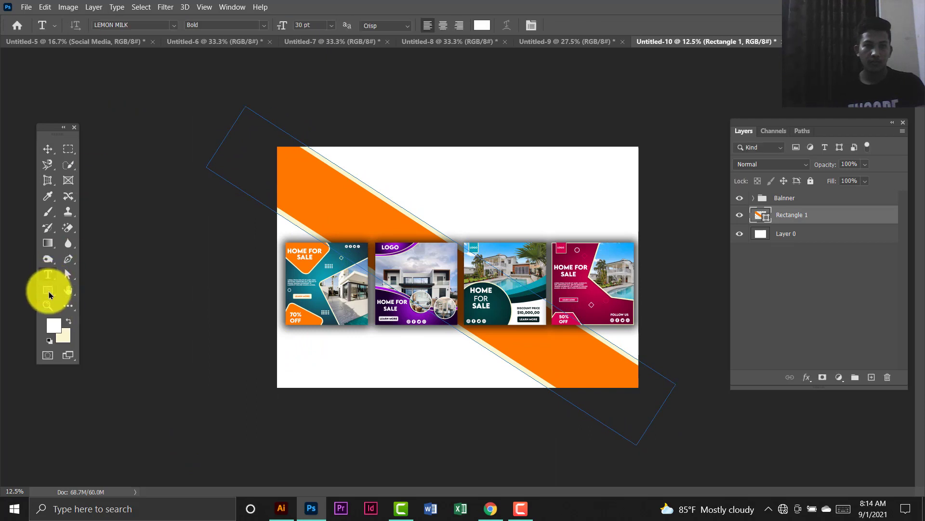
left_click(134, 25)
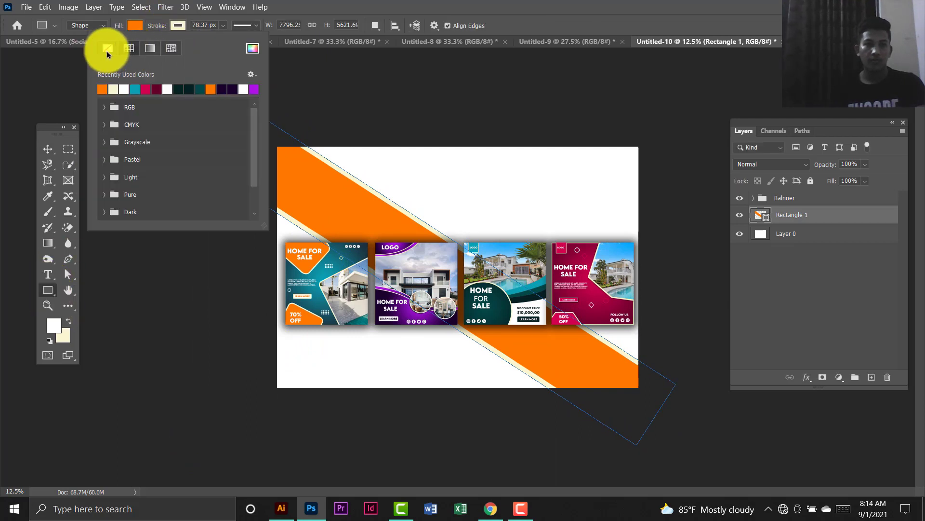
key("Escape")
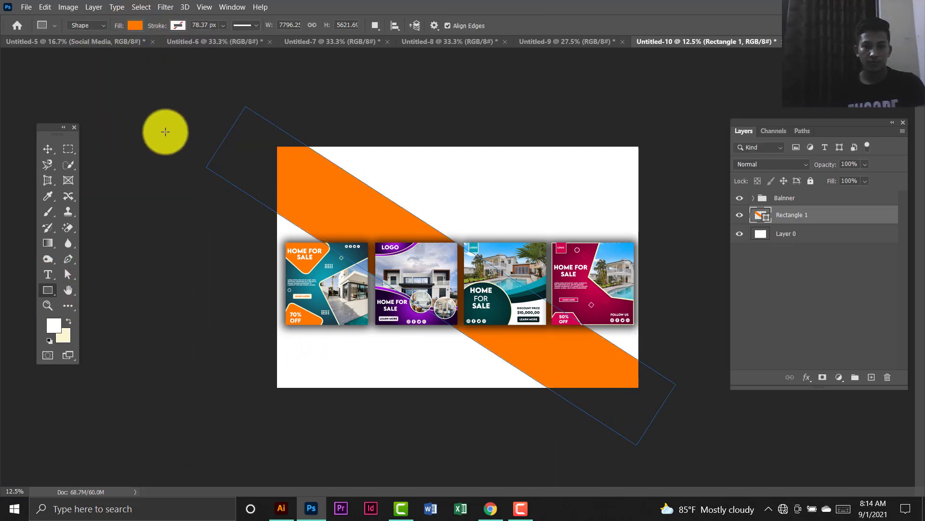
Enlarge the diagonal band outward at opposite corners to about 125% and shift it slightly so it crosses behind the four designs.
left_click(47, 148)
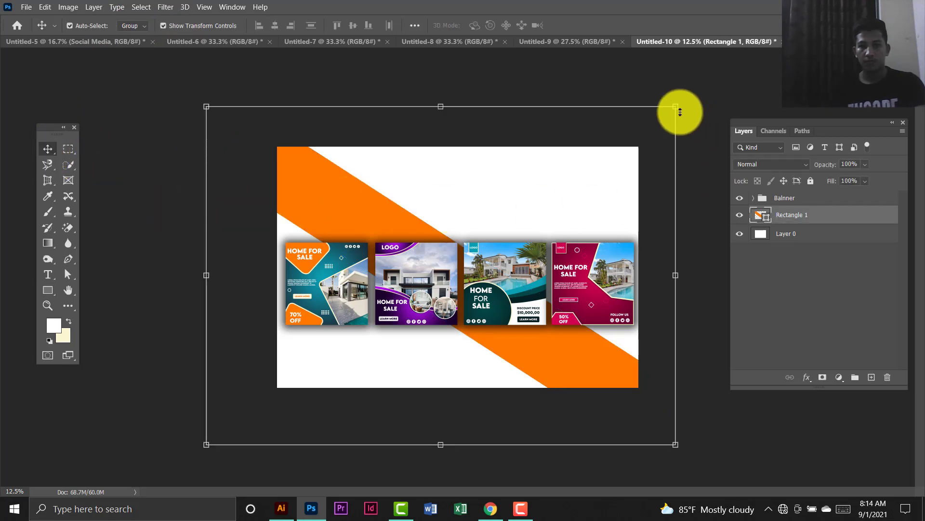
left_click_drag(677, 108, 743, 71)
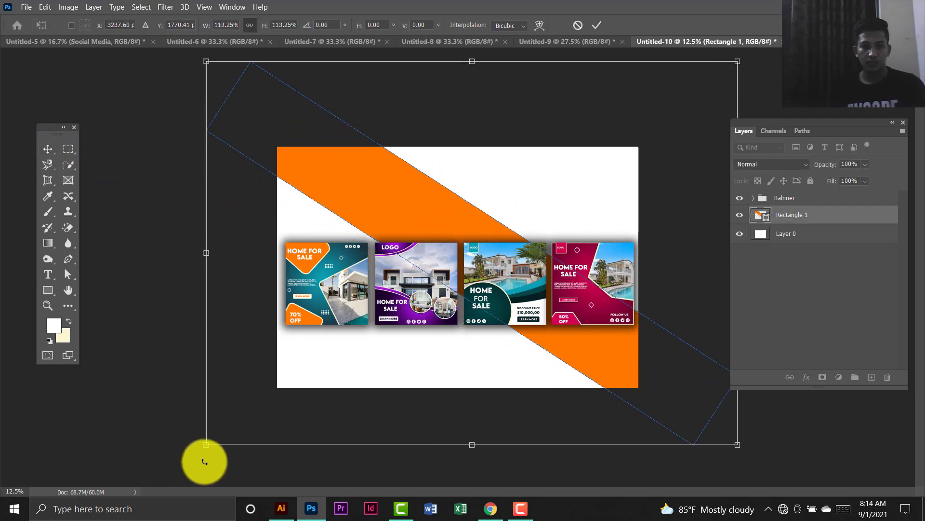
left_click_drag(208, 444, 148, 481)
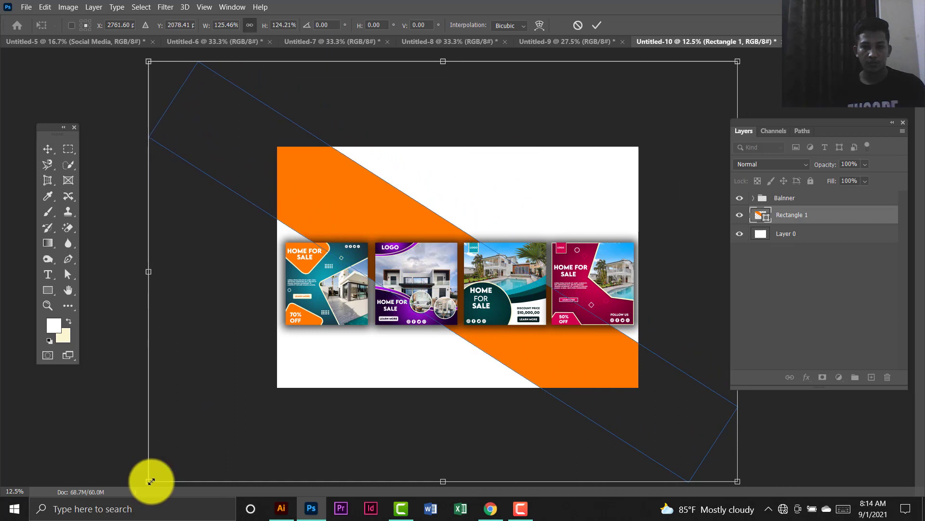
left_click_drag(412, 227, 413, 208)
key("Return")
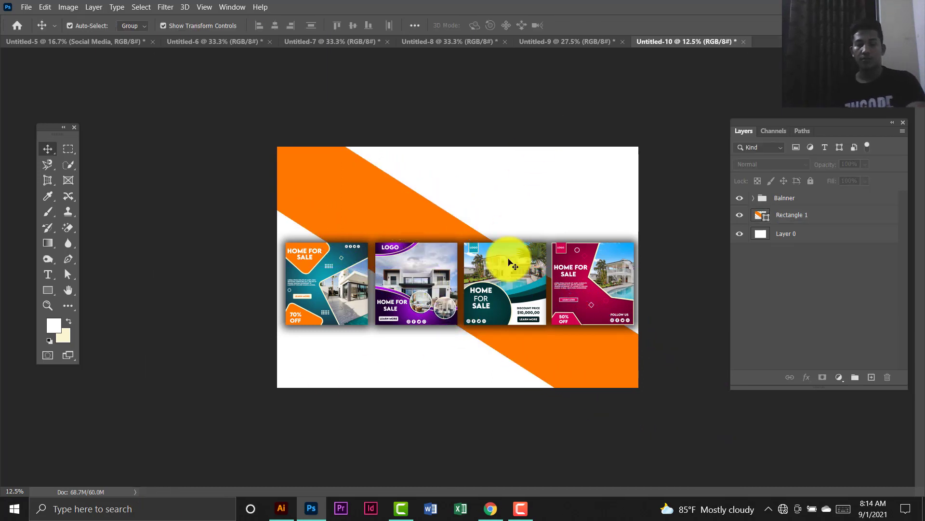
Group Rectangle 1 and Layer 0 together, leaving nothing selected.
left_click(796, 214)
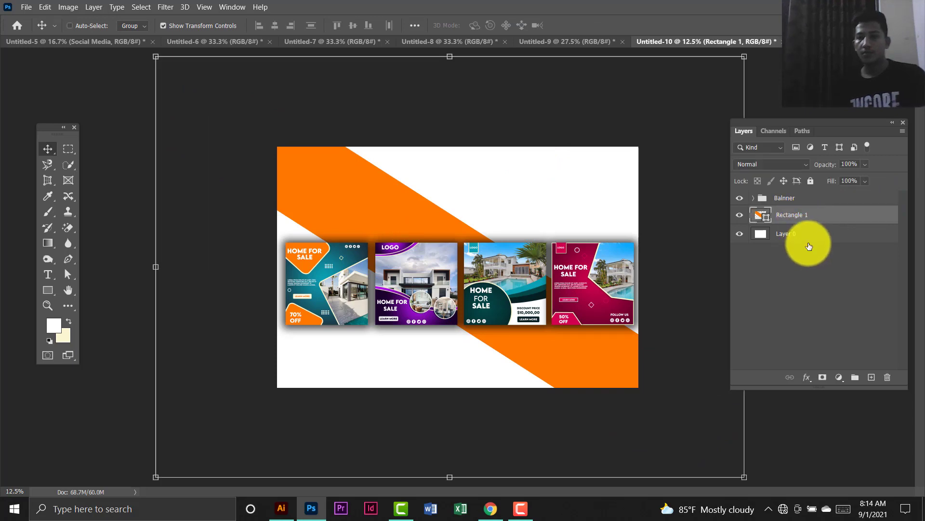
left_click(809, 244, "shift")
key("ctrl+g")
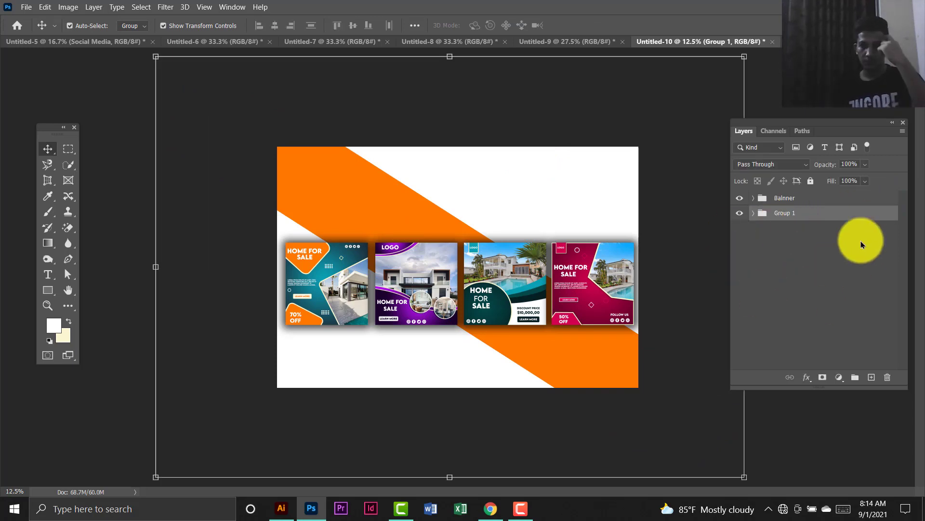
left_click(701, 147)
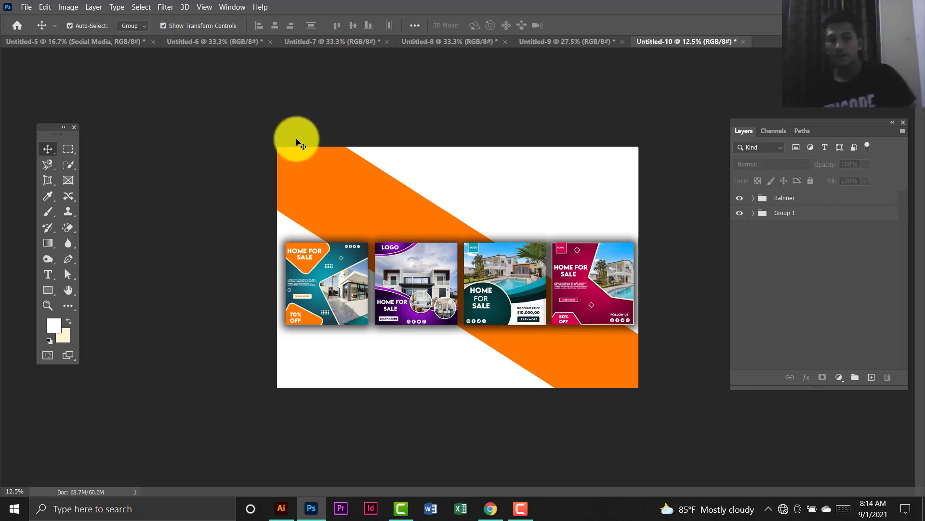